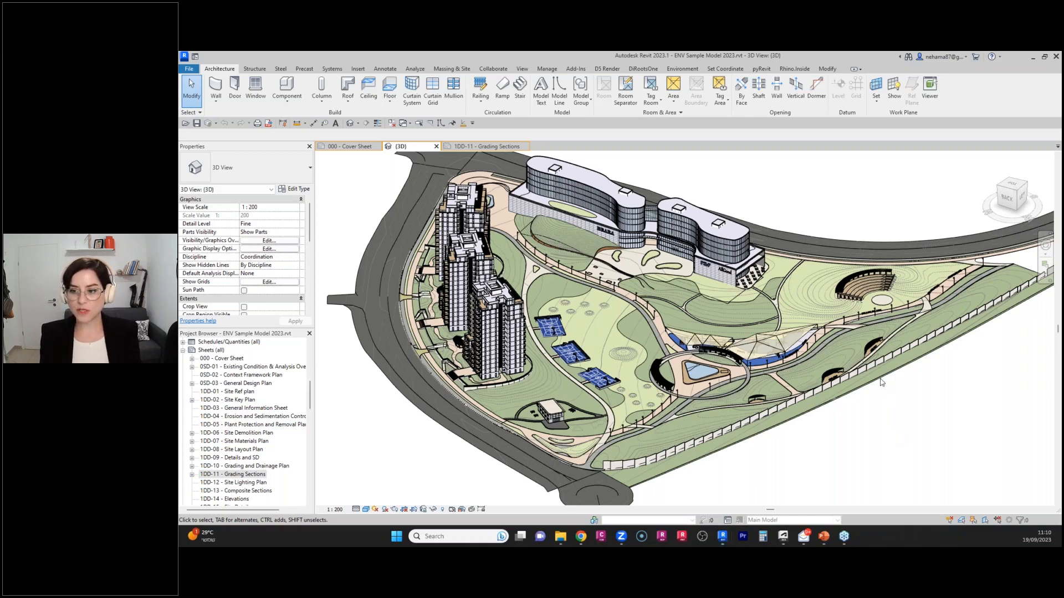
Inspect the properties of the topography surfaces and the curved cast in place concrete path between the playground and the long building.
{"action": "middle_click_drag", "start_coordinate": [881, 382], "coordinate": [938, 419], "text": "shift"}
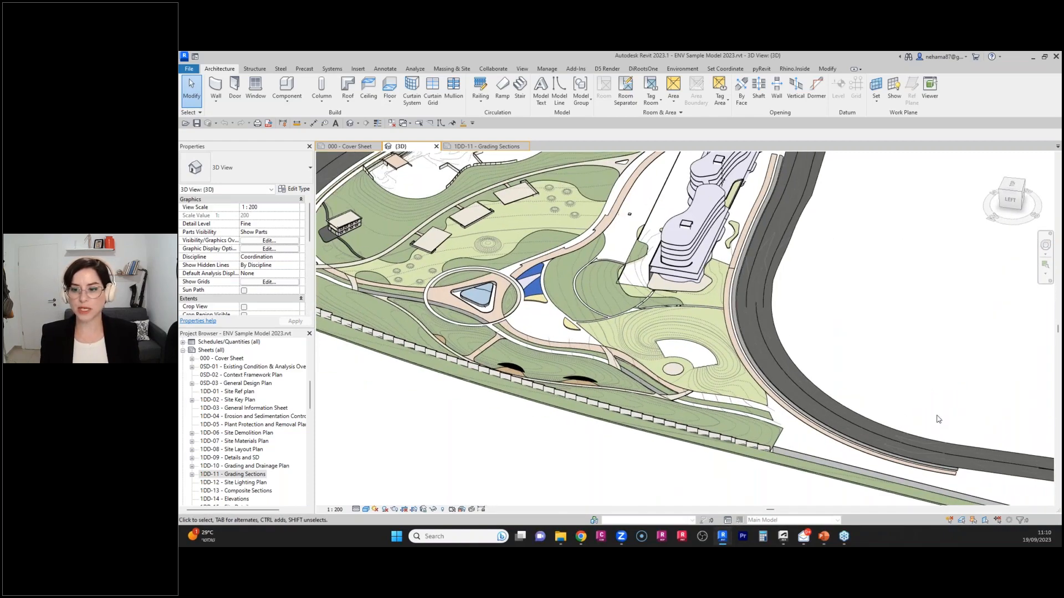
{"action": "scroll", "coordinate": [824, 235], "scroll_direction": "down", "scroll_amount": 5}
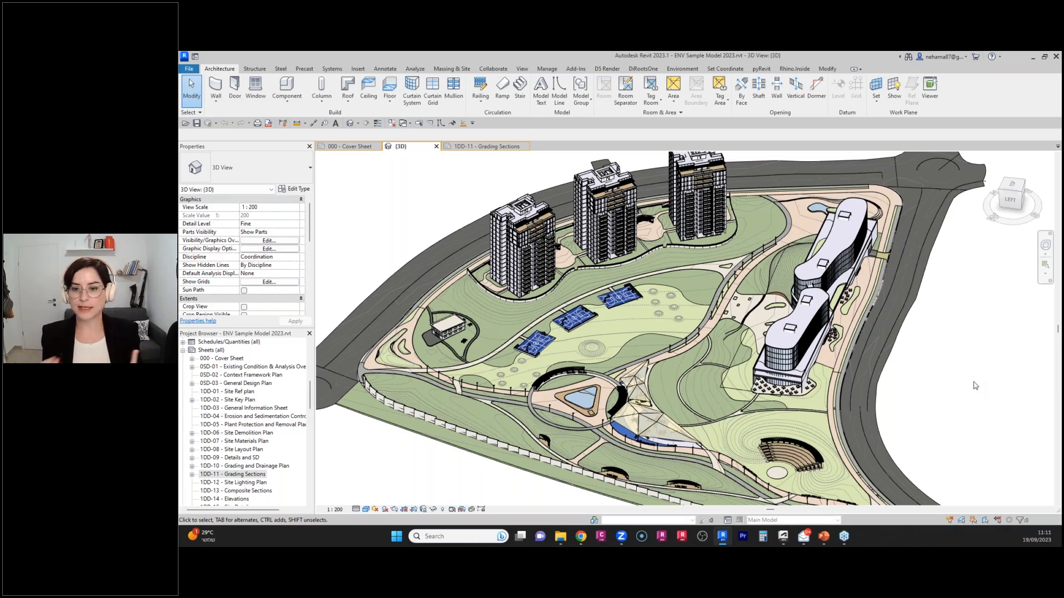
{"action": "scroll", "coordinate": [687, 354], "scroll_direction": "up", "scroll_amount": 3}
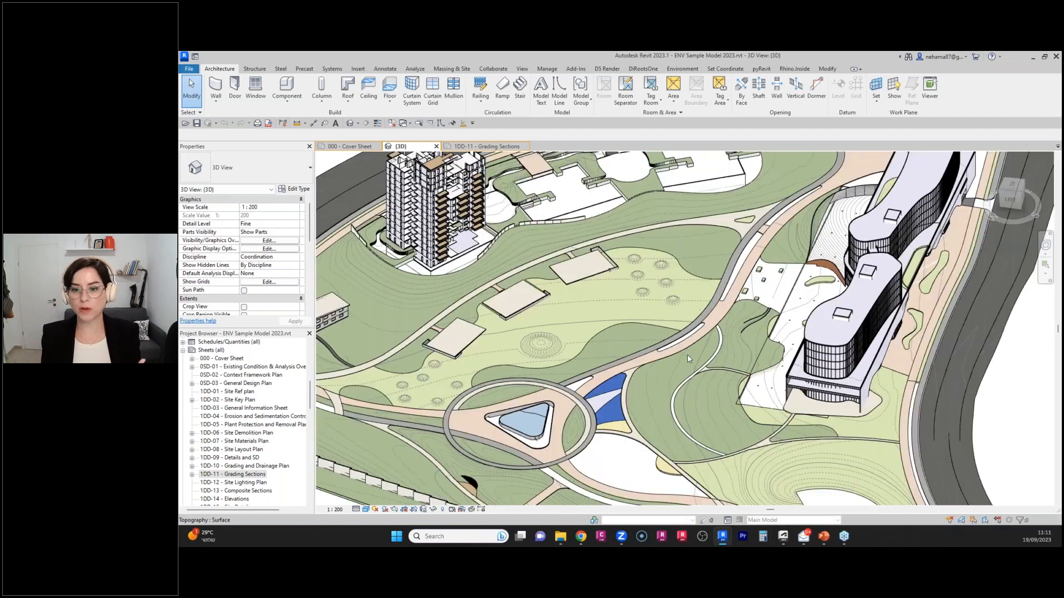
{"action": "scroll", "coordinate": [687, 359], "scroll_direction": "up", "scroll_amount": 2}
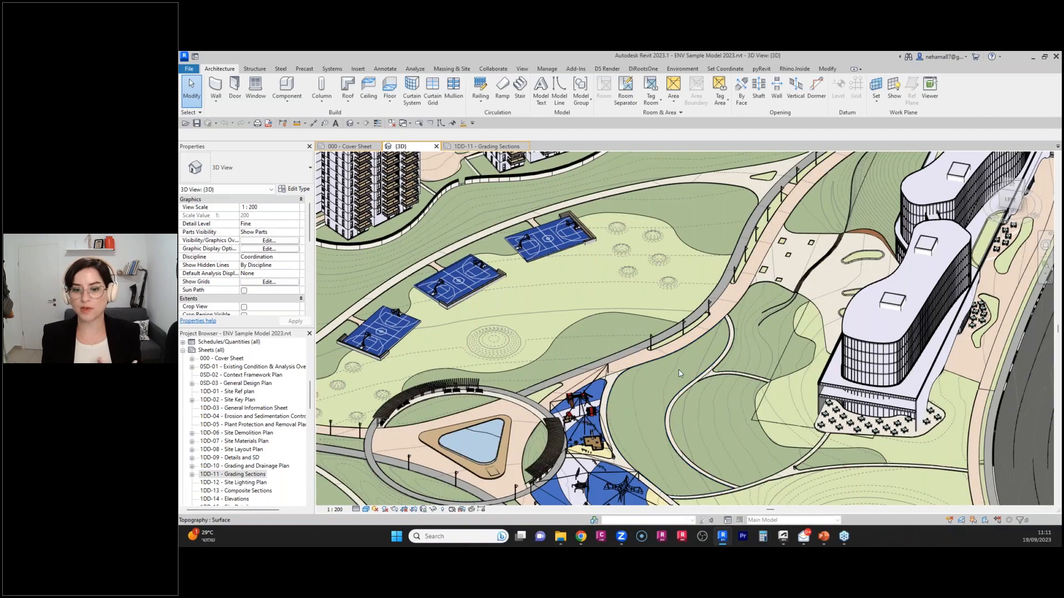
{"action": "left_click", "coordinate": [674, 375]}
{"action": "scroll", "coordinate": [675, 375], "scroll_direction": "up", "scroll_amount": 3}
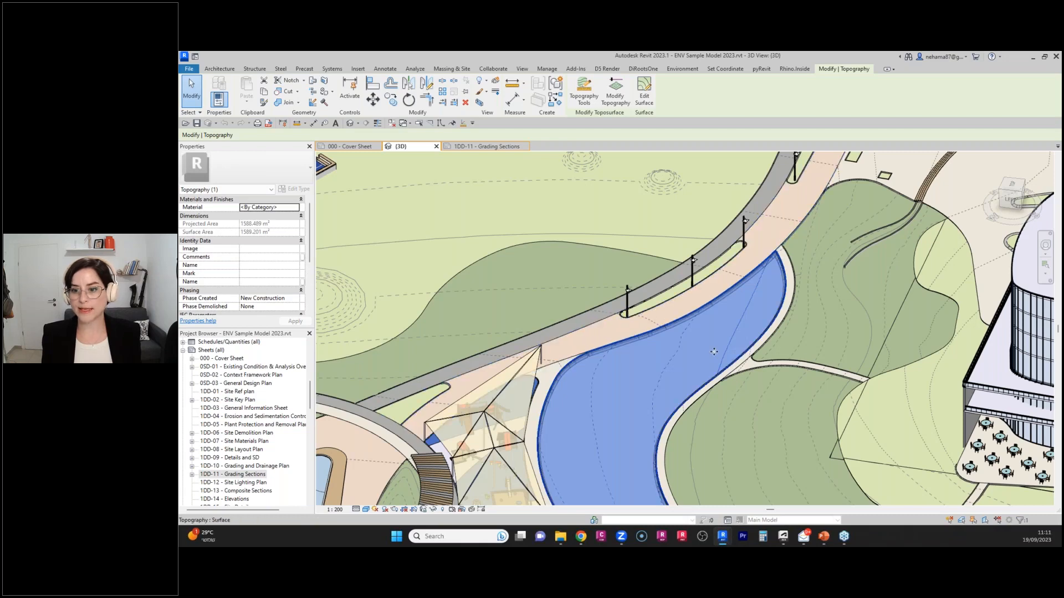
{"action": "left_click", "coordinate": [713, 388]}
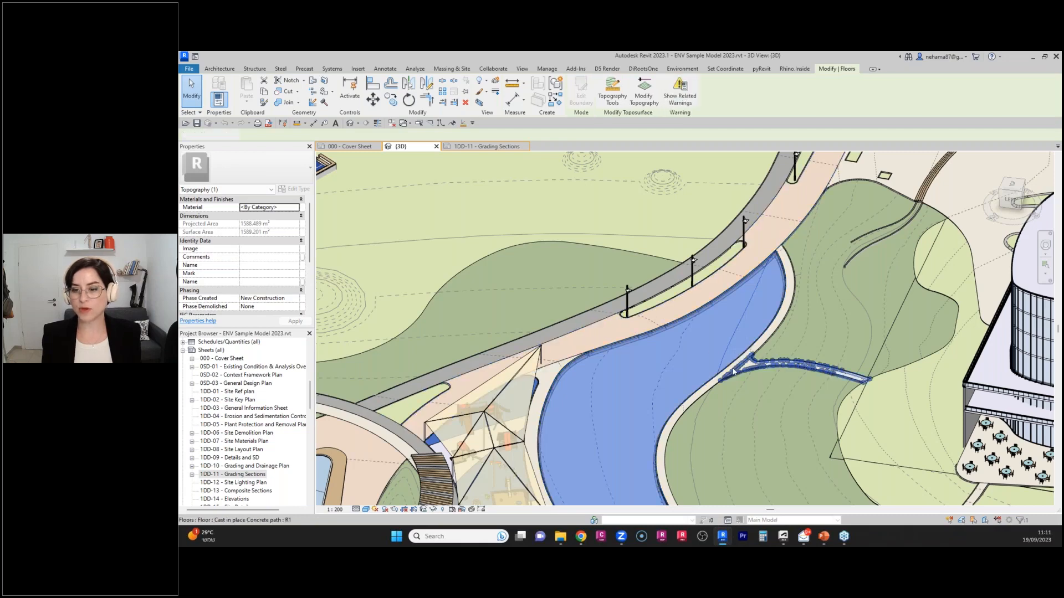
{"action": "left_click", "coordinate": [714, 389]}
{"action": "left_click", "coordinate": [724, 408]}
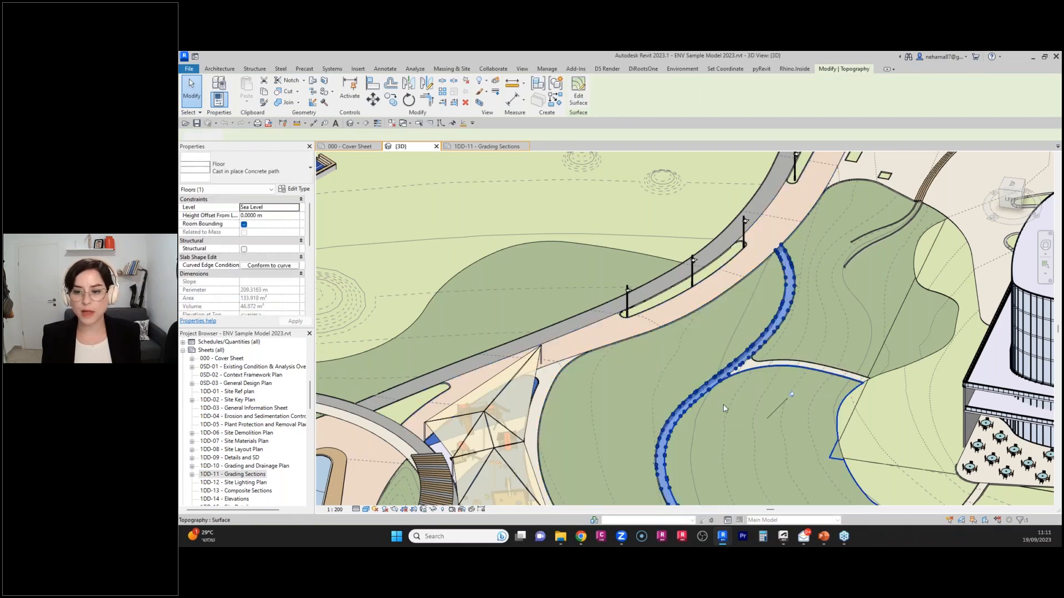
Select the Stone Paving Type 1 floor running past the playground and view its course across the site.
{"action": "scroll", "coordinate": [682, 341], "scroll_direction": "down", "scroll_amount": 3}
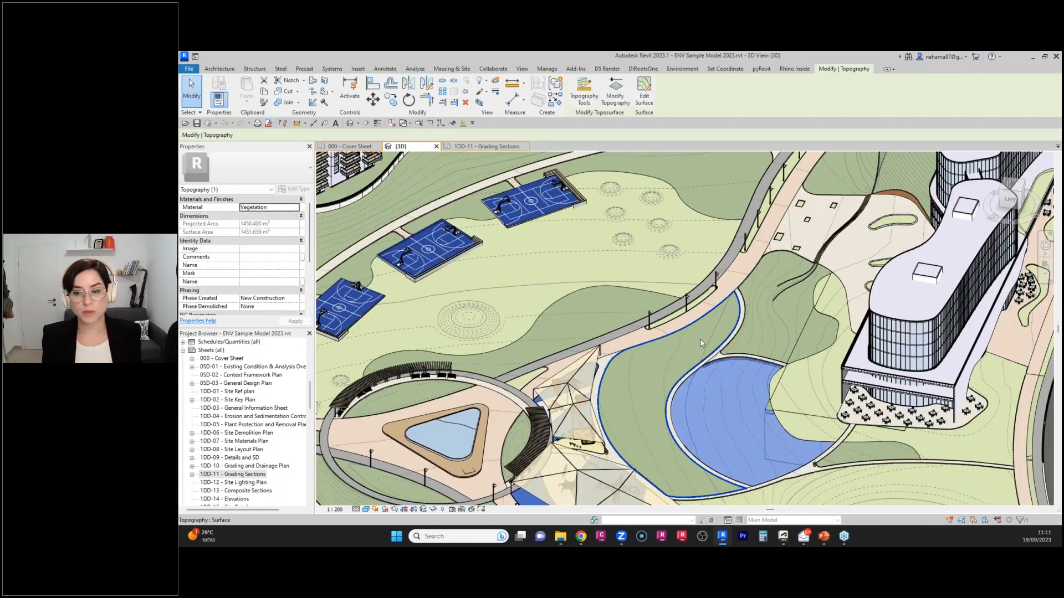
{"action": "left_click", "coordinate": [629, 349]}
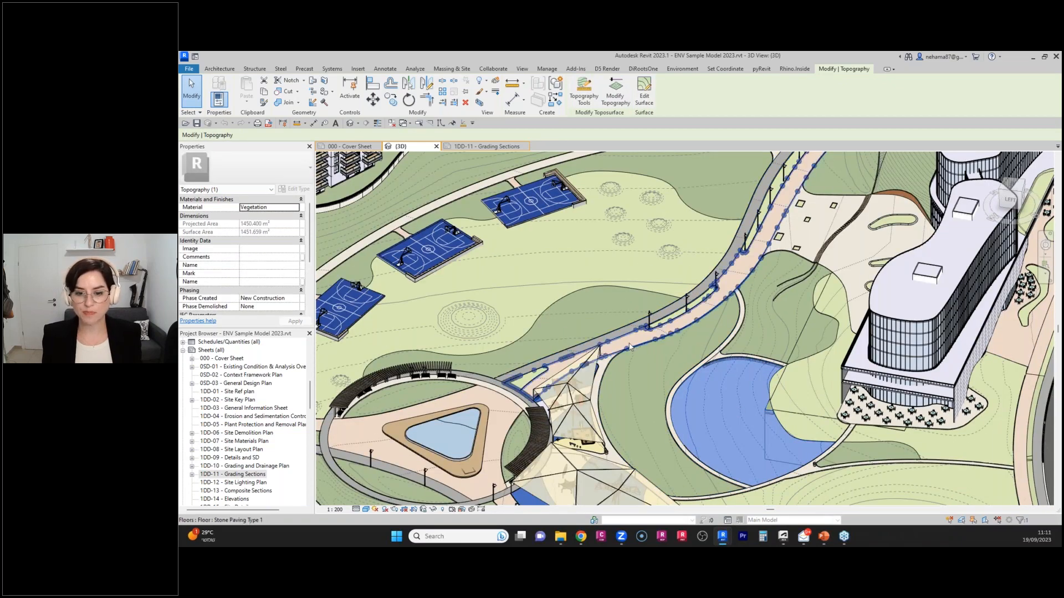
{"action": "scroll", "coordinate": [700, 318], "scroll_direction": "down", "scroll_amount": 2}
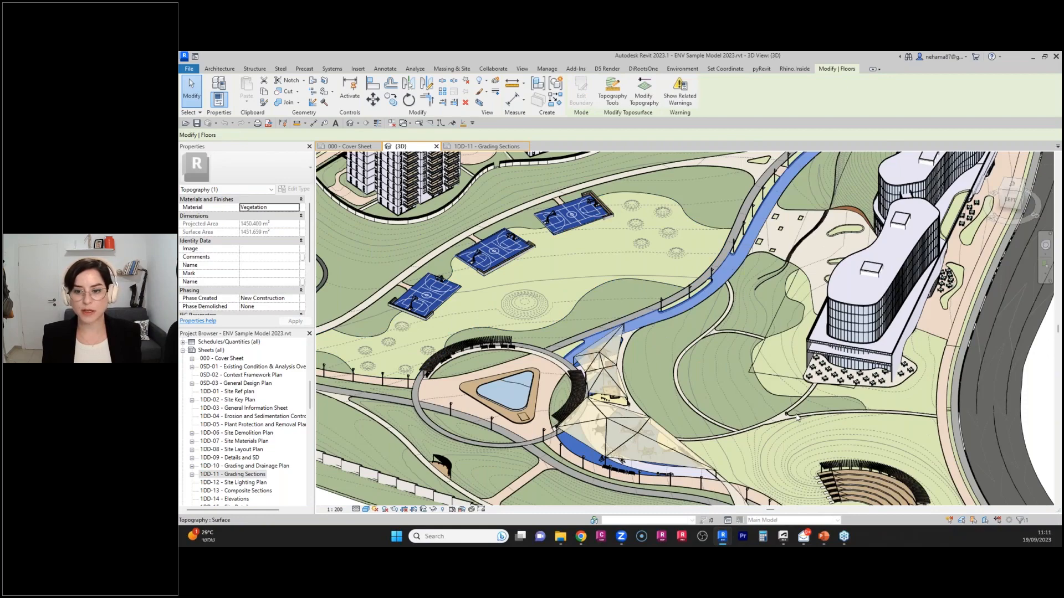
{"action": "middle_click_drag", "start_coordinate": [840, 200], "coordinate": [802, 191], "text": "shift"}
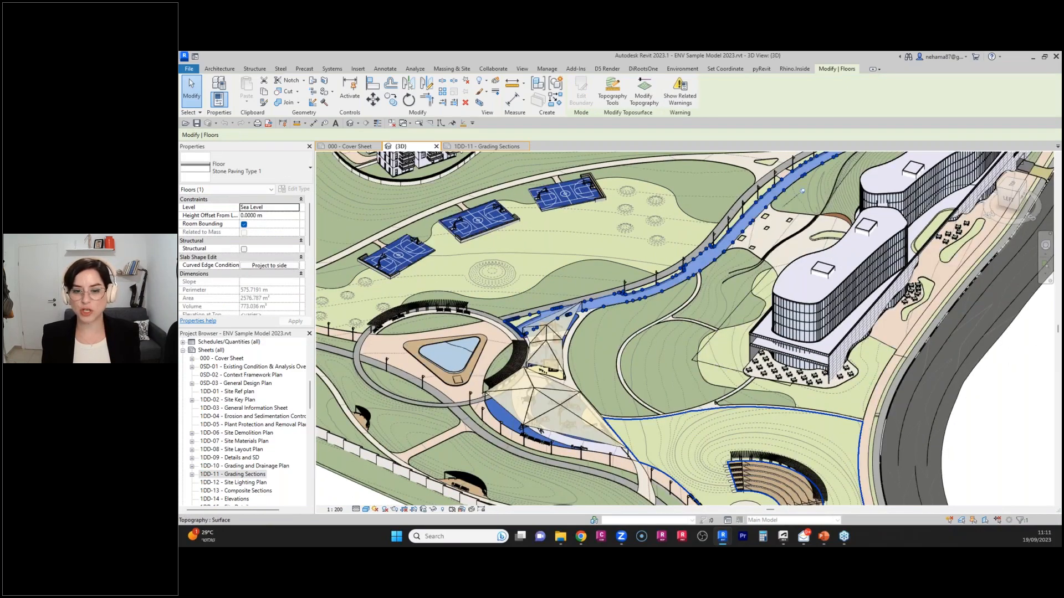
{"action": "middle_click_drag", "start_coordinate": [742, 312], "coordinate": [801, 377]}
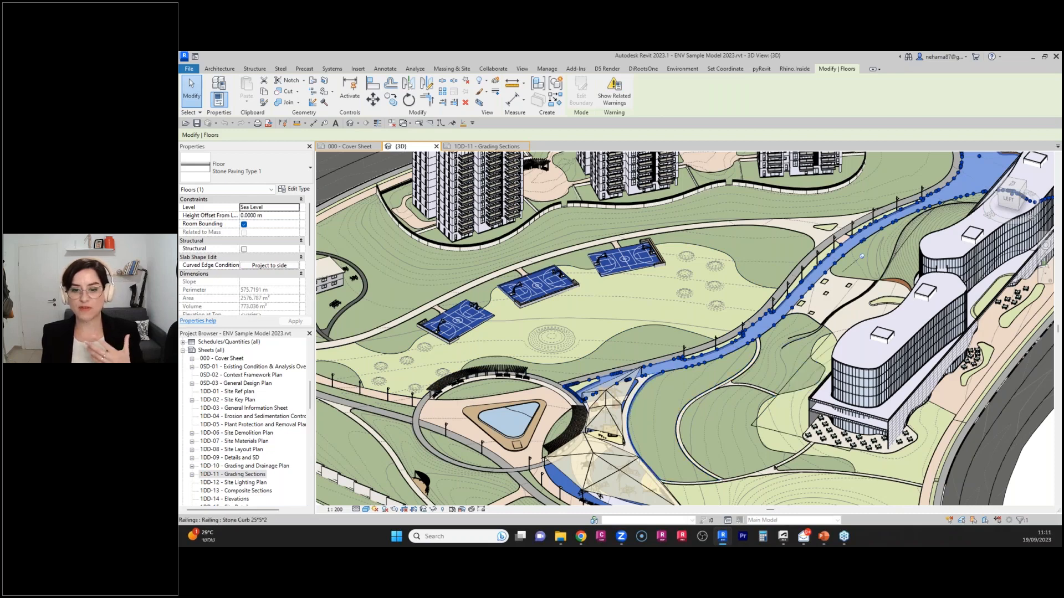
Inspect the individual topography surfaces around the sports courts, playground and amphitheatre, and the small connecting walkway between the planted areas.
{"action": "left_click", "coordinate": [647, 340]}
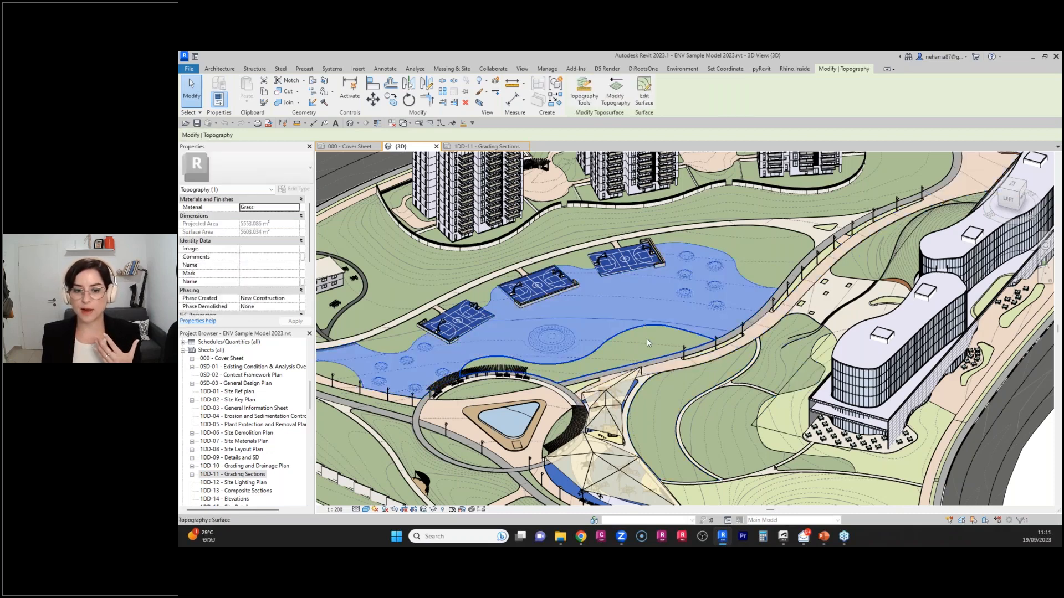
{"action": "left_click", "coordinate": [497, 394]}
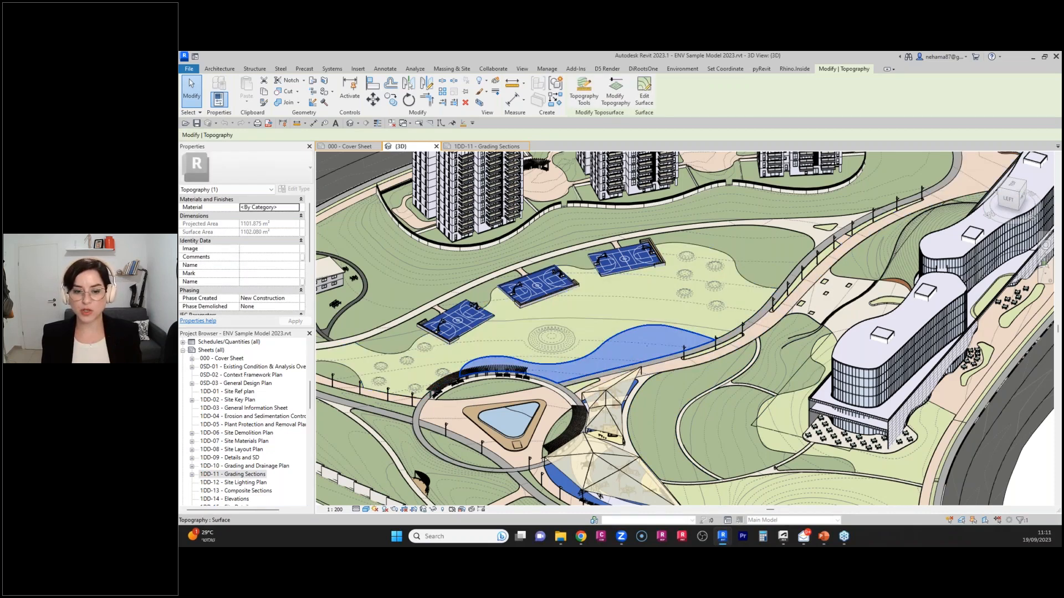
{"action": "left_click", "coordinate": [497, 394]}
{"action": "scroll", "coordinate": [647, 304], "scroll_direction": "down", "scroll_amount": 1}
{"action": "left_click", "coordinate": [663, 400]}
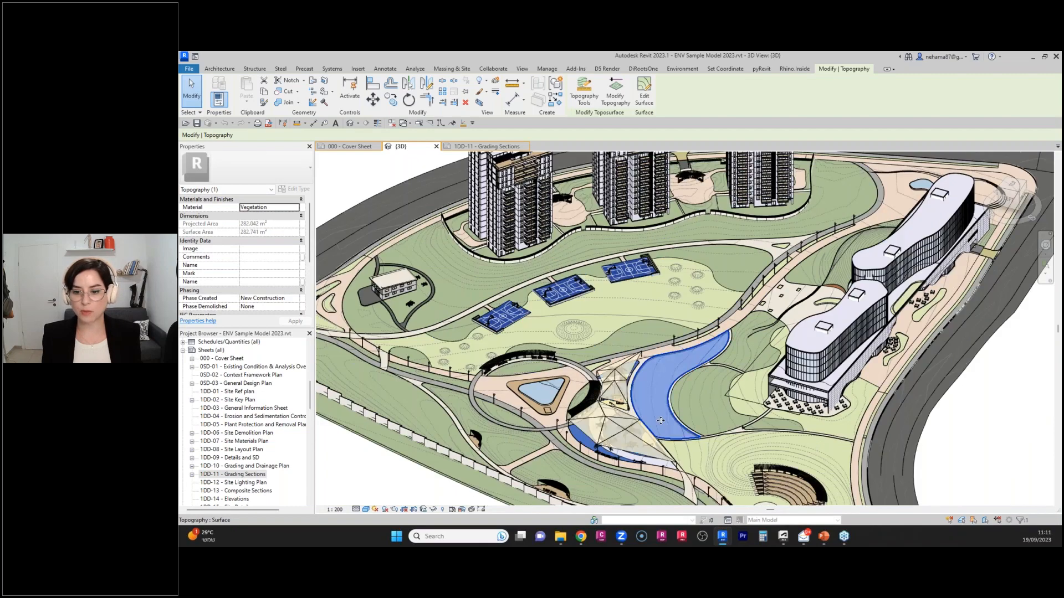
{"action": "left_click", "coordinate": [696, 470]}
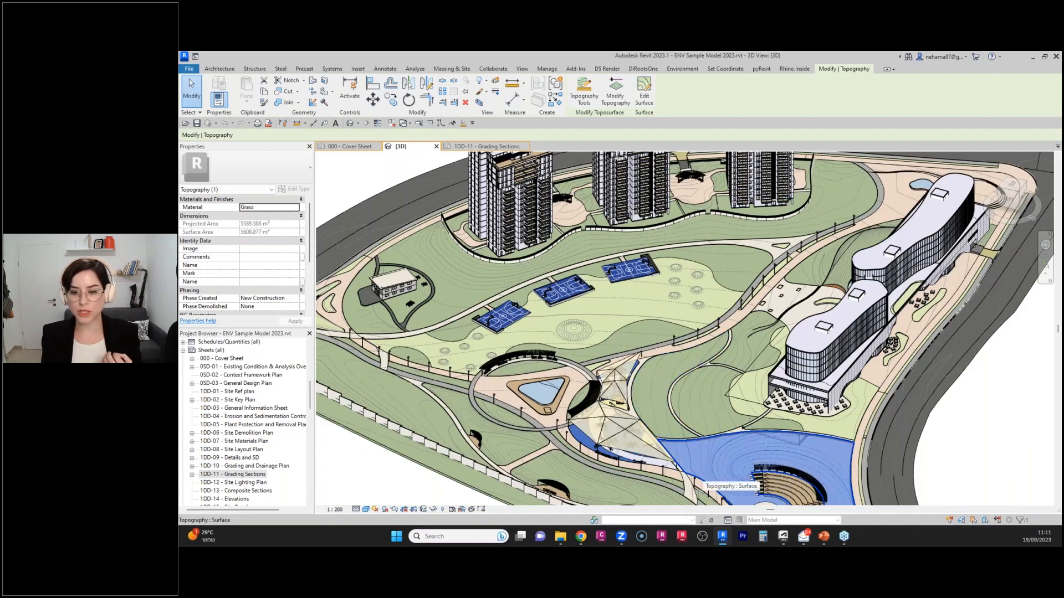
{"action": "left_click", "coordinate": [624, 485]}
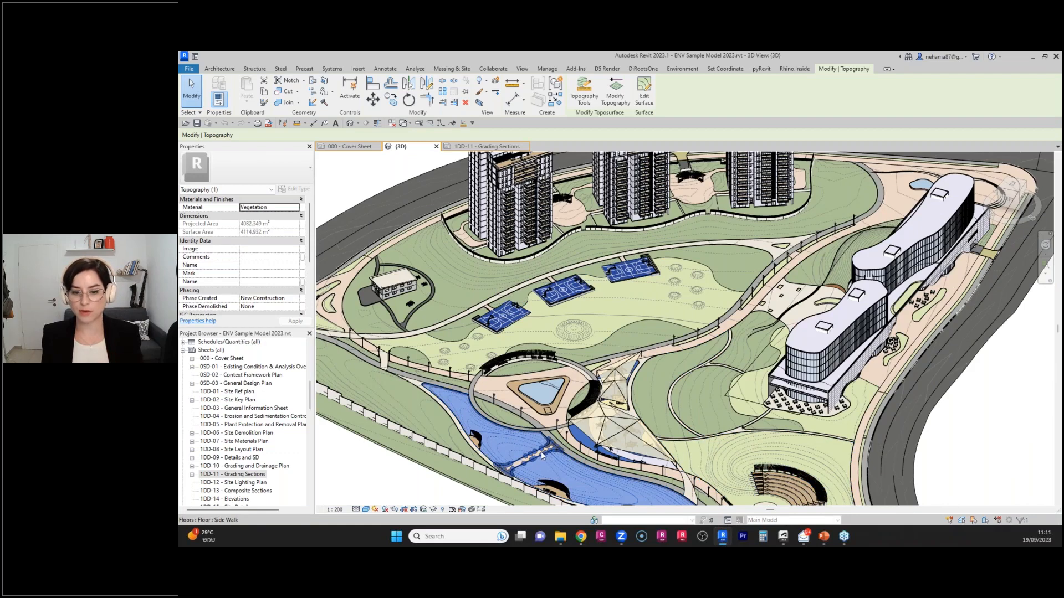
{"action": "left_click", "coordinate": [640, 426]}
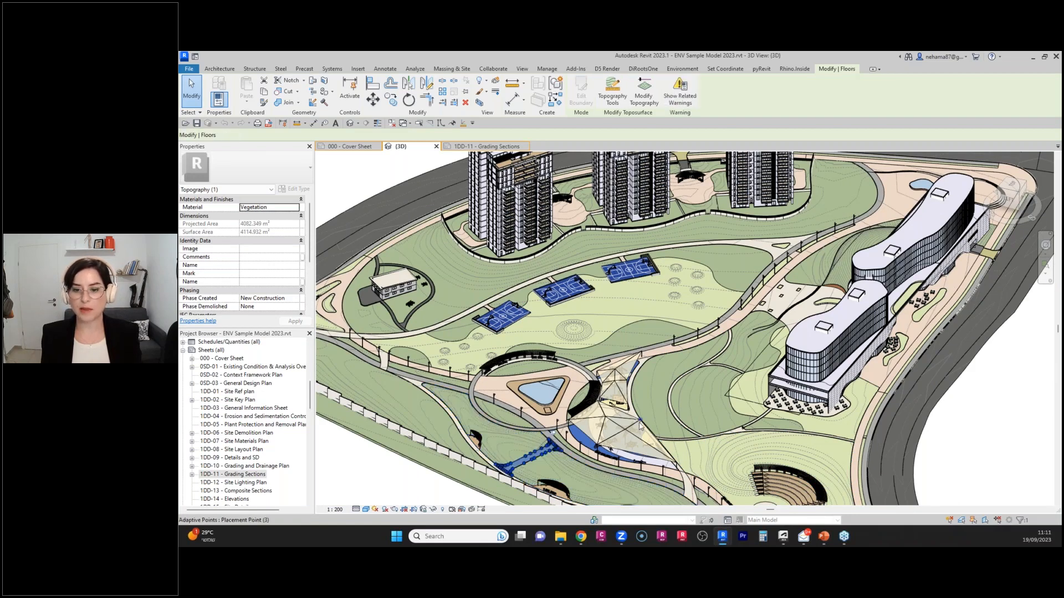
{"action": "left_click", "coordinate": [657, 389]}
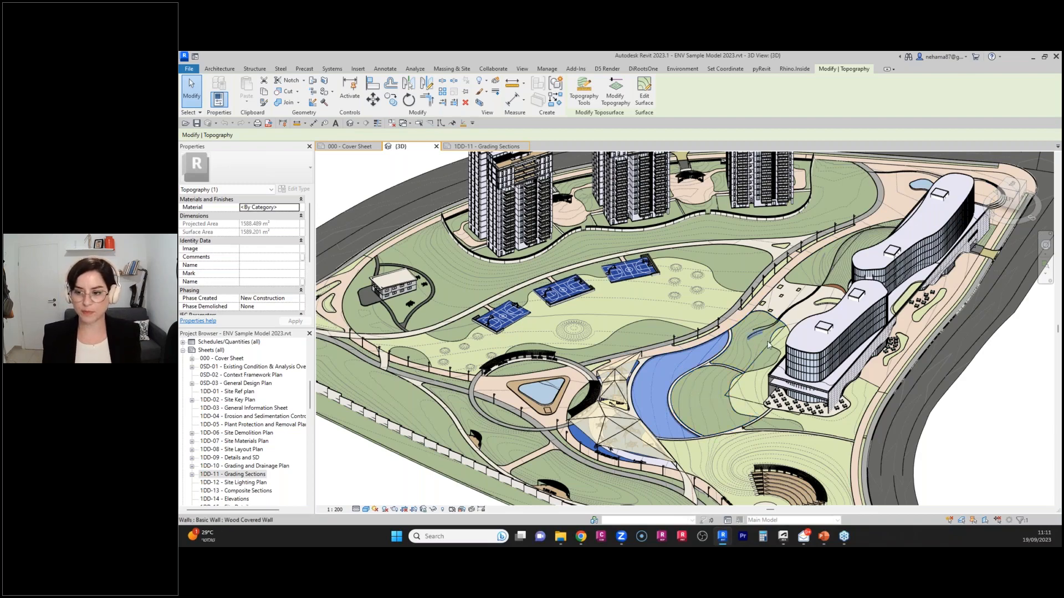
Select the four main path floors together to show the circulation route through the park, and clear the selection.
{"action": "scroll", "coordinate": [924, 378], "scroll_direction": "down", "scroll_amount": 3}
{"action": "middle_click_drag", "start_coordinate": [925, 378], "coordinate": [803, 339], "text": "shift"}
{"action": "scroll", "coordinate": [803, 339], "scroll_direction": "down", "scroll_amount": 5}
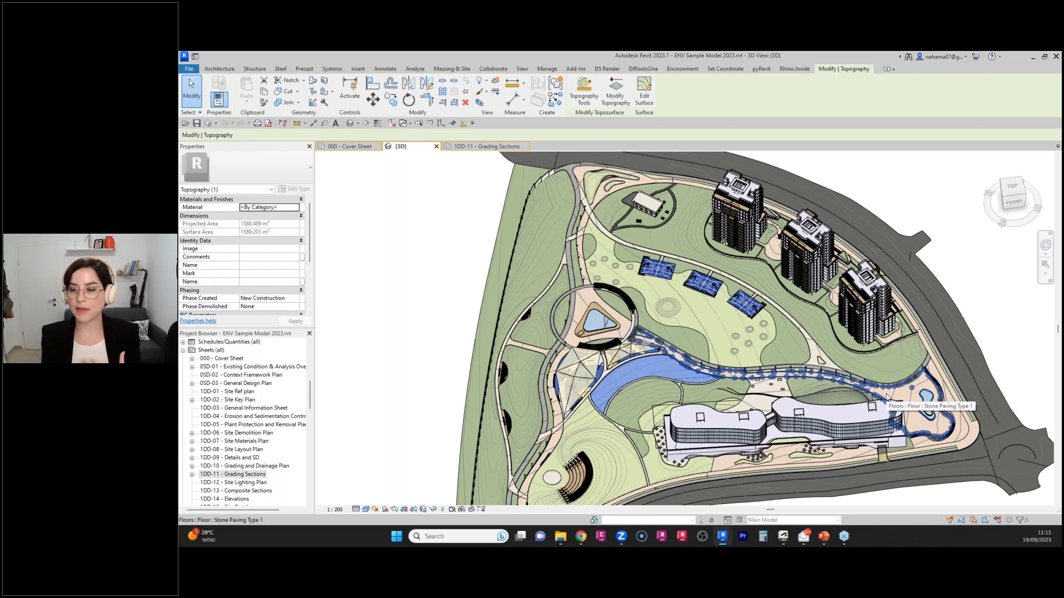
{"action": "left_click", "coordinate": [886, 397]}
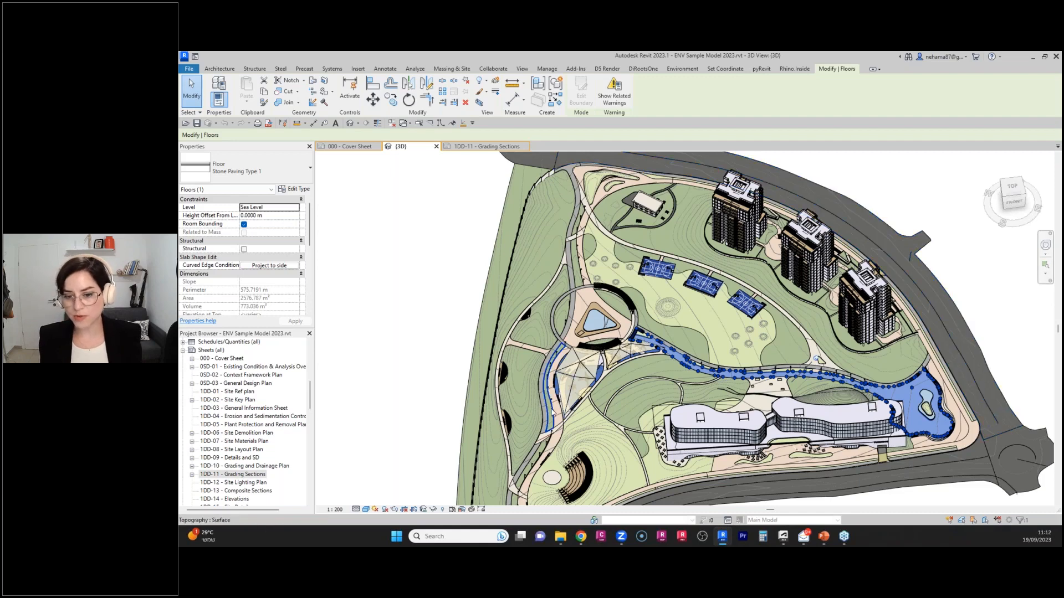
{"action": "left_click", "coordinate": [560, 415], "text": "ctrl"}
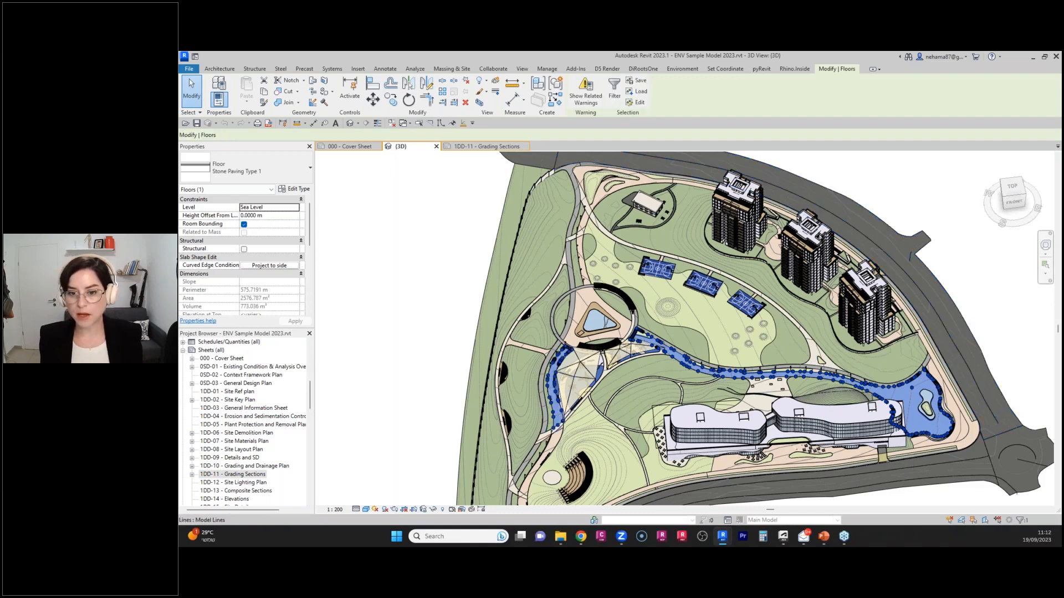
{"action": "left_click", "coordinate": [556, 438], "text": "ctrl"}
{"action": "left_click", "coordinate": [580, 268], "text": "ctrl"}
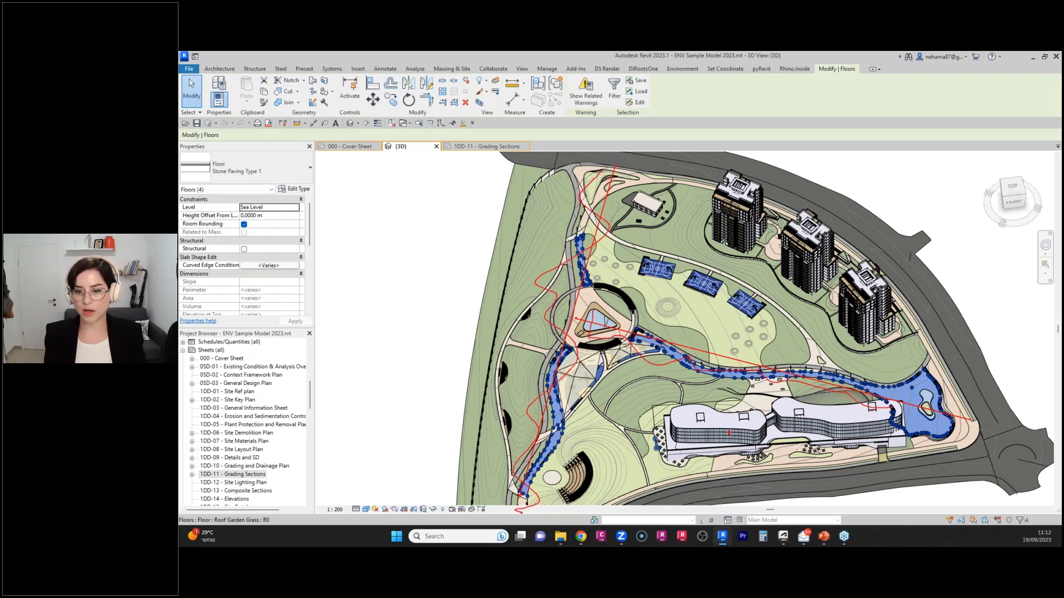
{"action": "left_click", "coordinate": [1017, 327]}
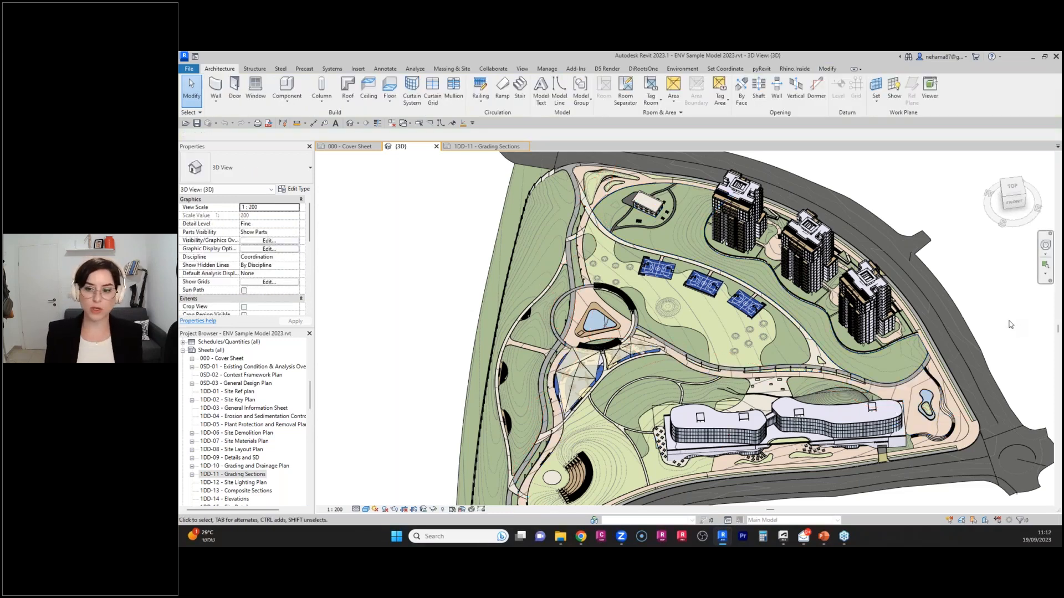
Inspect the separate topography surfaces surrounding the circular plaza, the curved paths and the sports courts.
{"action": "scroll", "coordinate": [690, 374], "scroll_direction": "up", "scroll_amount": 5}
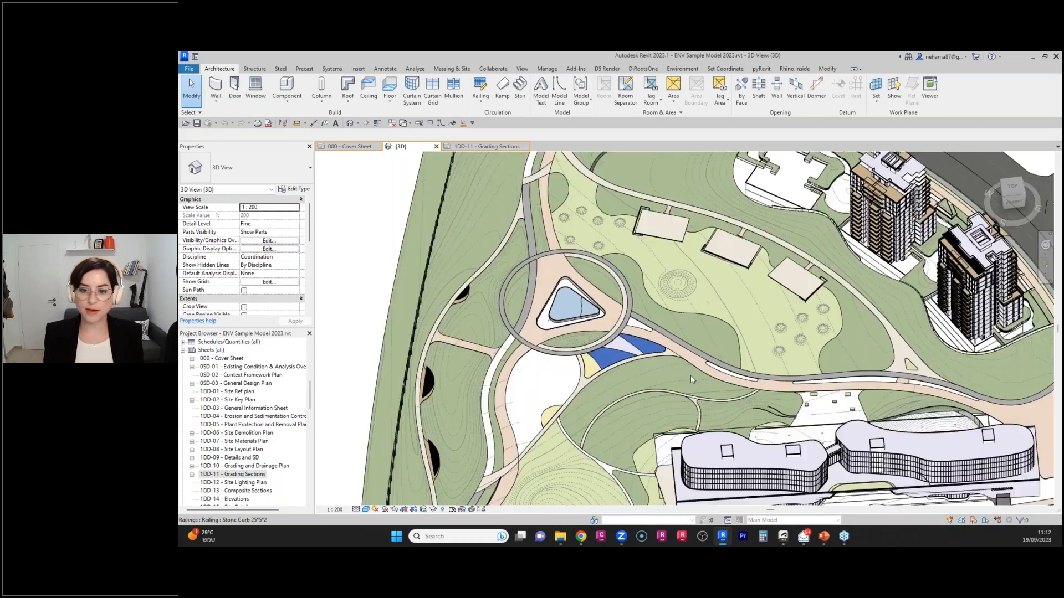
{"action": "left_click", "coordinate": [692, 394]}
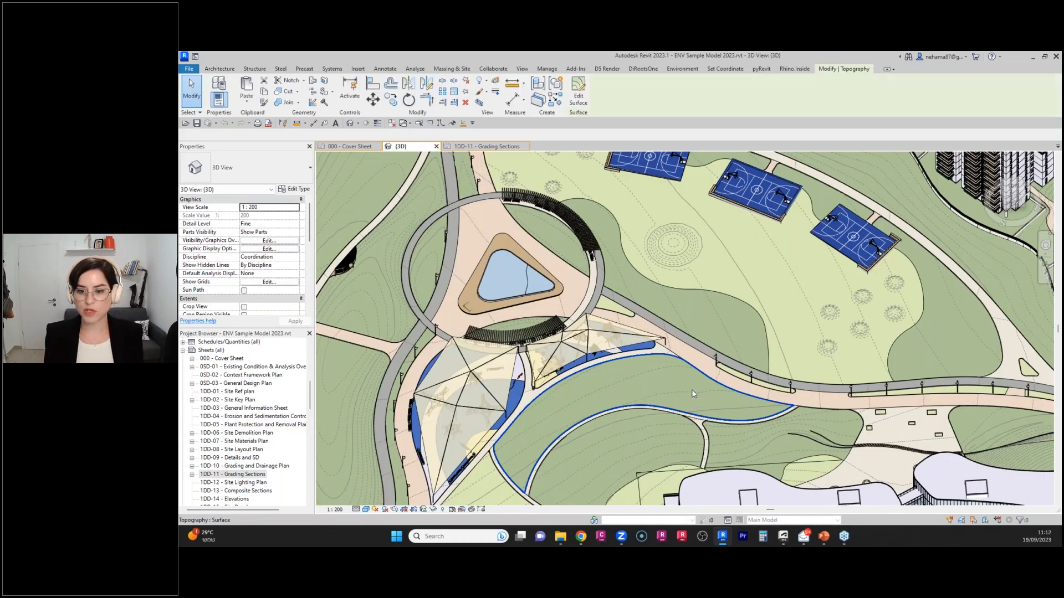
{"action": "left_click", "coordinate": [741, 439]}
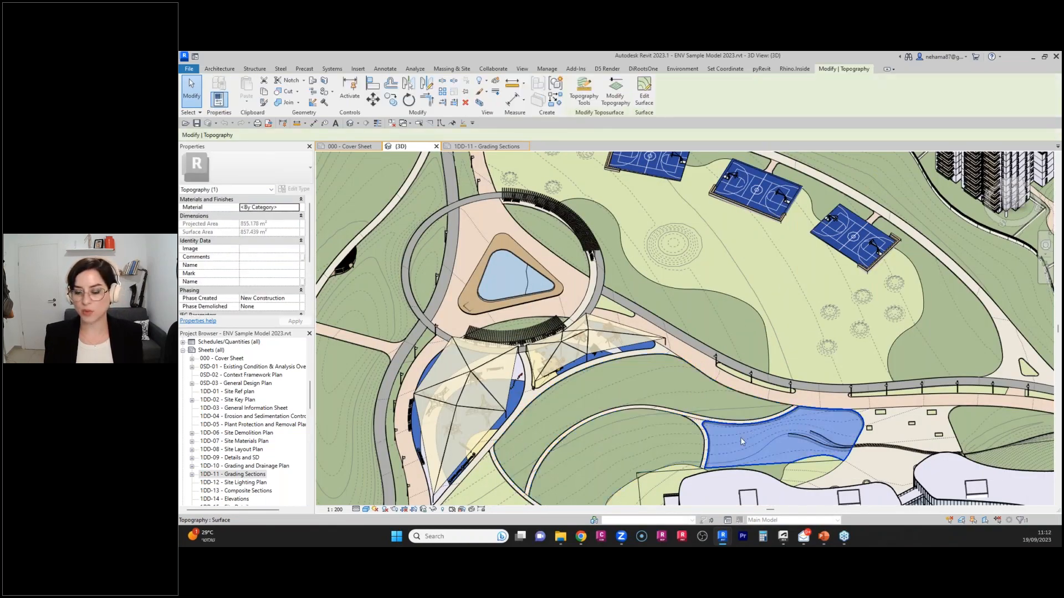
{"action": "left_click", "coordinate": [708, 404]}
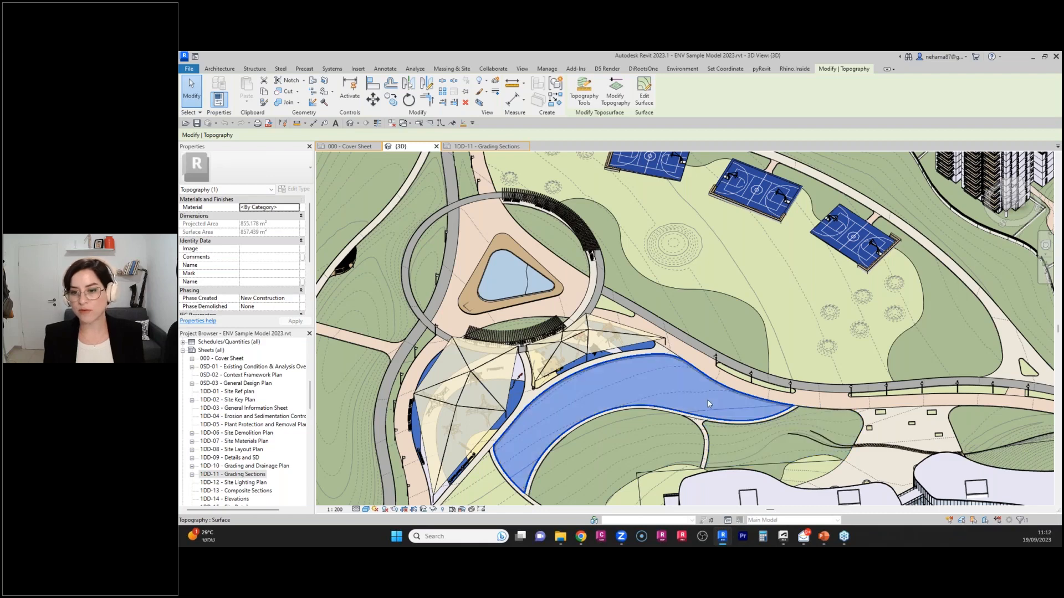
{"action": "left_click", "coordinate": [373, 305]}
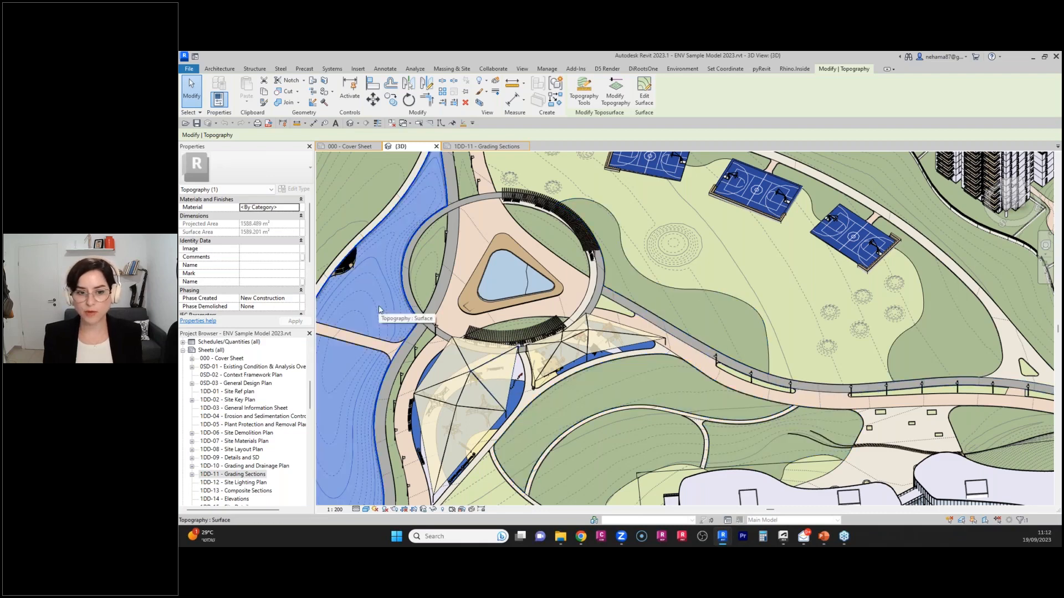
{"action": "left_click", "coordinate": [651, 436]}
{"action": "left_click", "coordinate": [919, 352]}
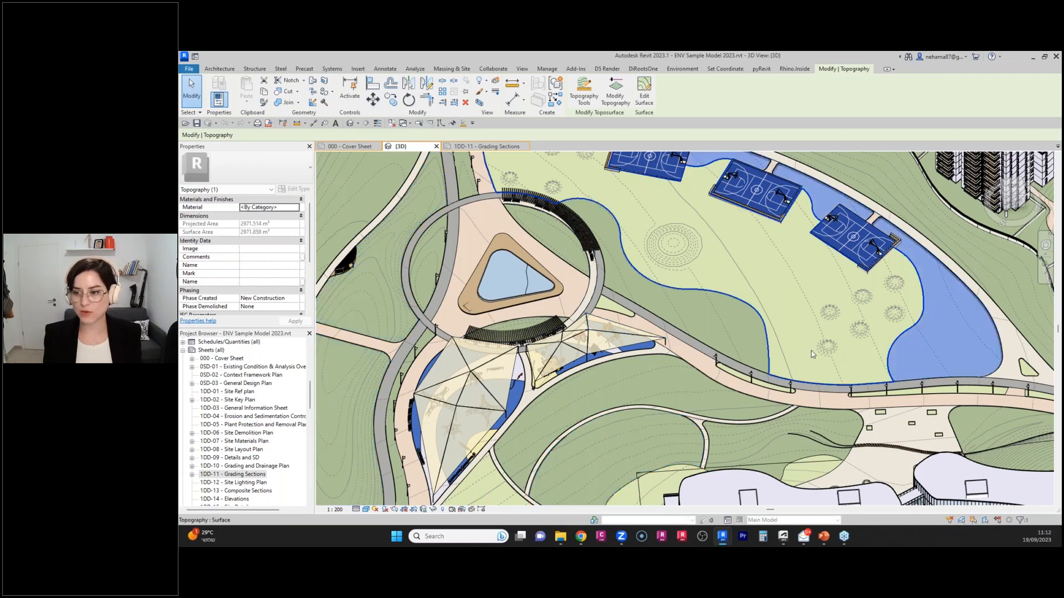
{"action": "left_click", "coordinate": [831, 354]}
Clear the surface selection and view the whole site model from the top.
{"action": "scroll", "coordinate": [702, 360], "scroll_direction": "down", "scroll_amount": 1}
{"action": "scroll", "coordinate": [702, 360], "scroll_direction": "down", "scroll_amount": 1}
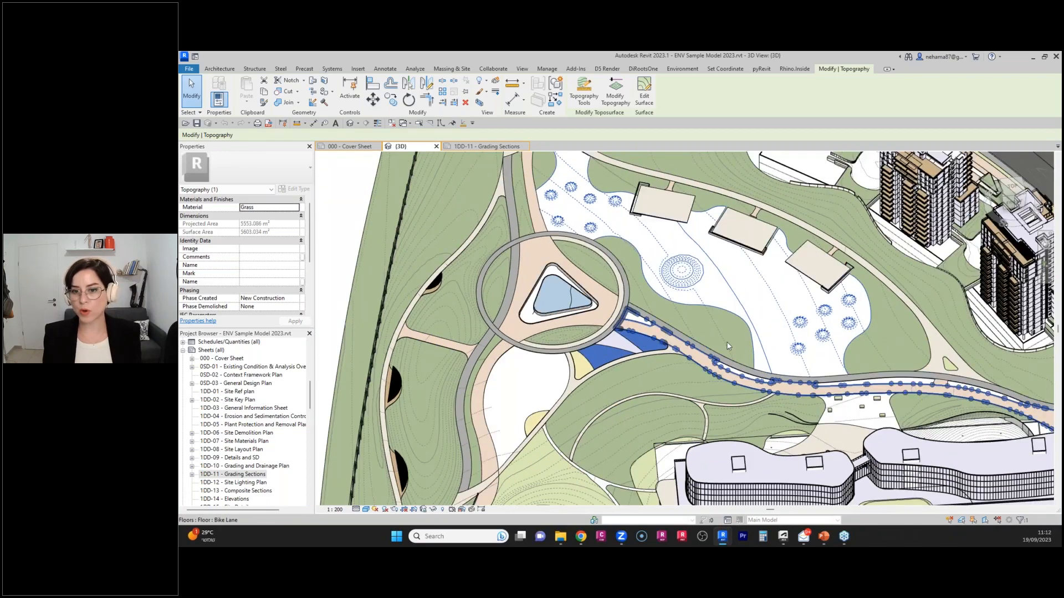
{"action": "middle_click_drag", "start_coordinate": [540, 370], "coordinate": [516, 369]}
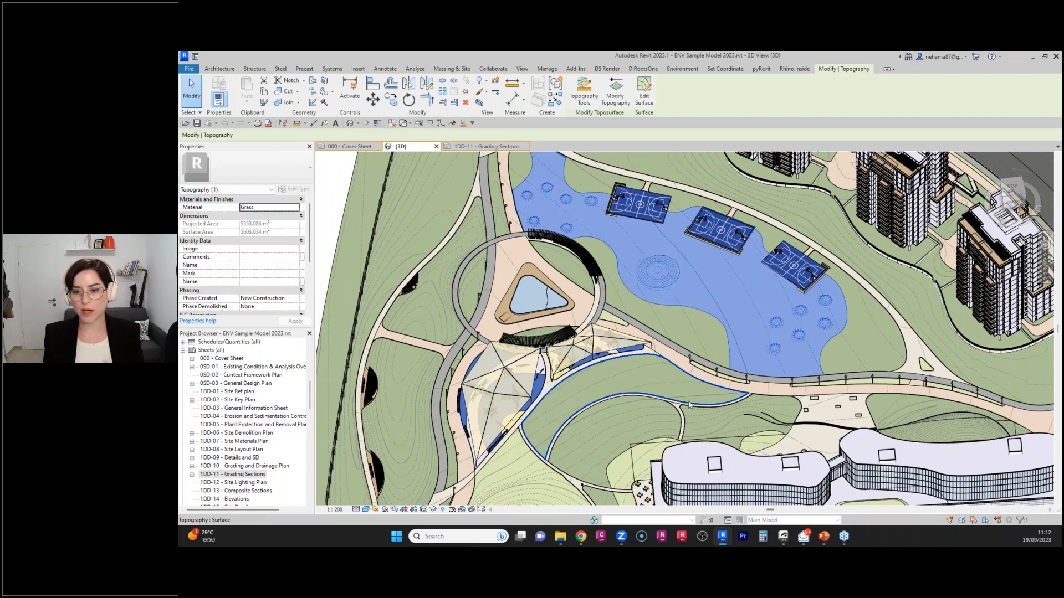
{"action": "scroll", "coordinate": [615, 364], "scroll_direction": "down", "scroll_amount": 2}
{"action": "key", "text": "Escape"}
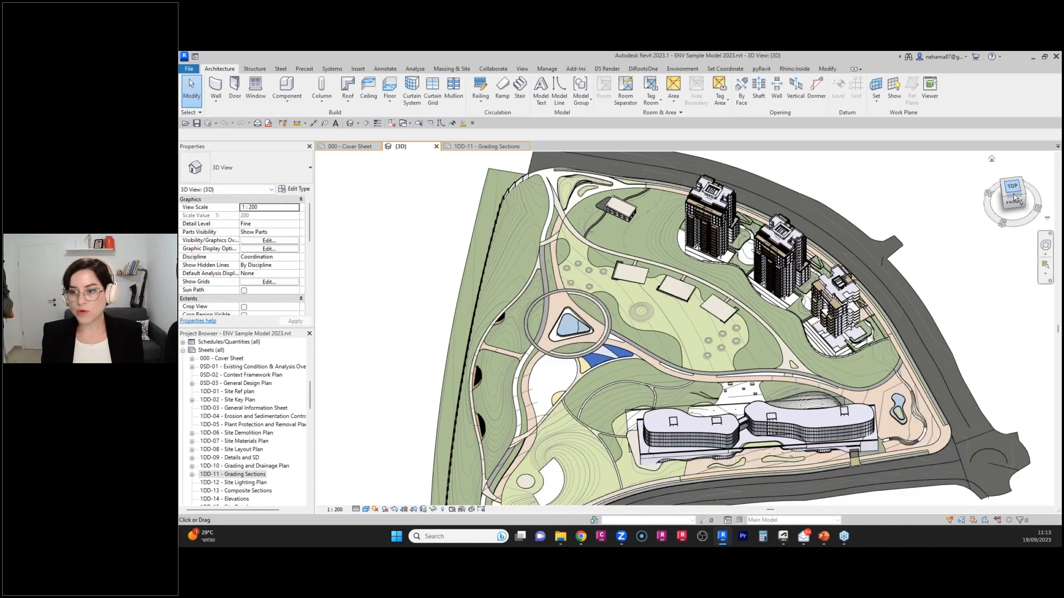
{"action": "left_click", "coordinate": [1014, 189]}
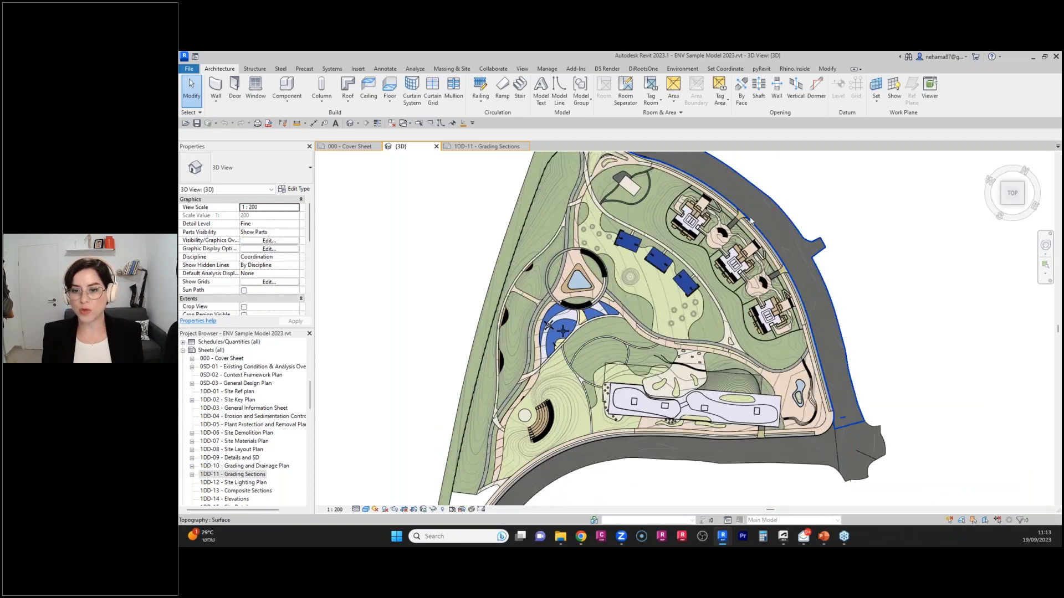
{"action": "scroll", "coordinate": [753, 215], "scroll_direction": "up", "scroll_amount": 1}
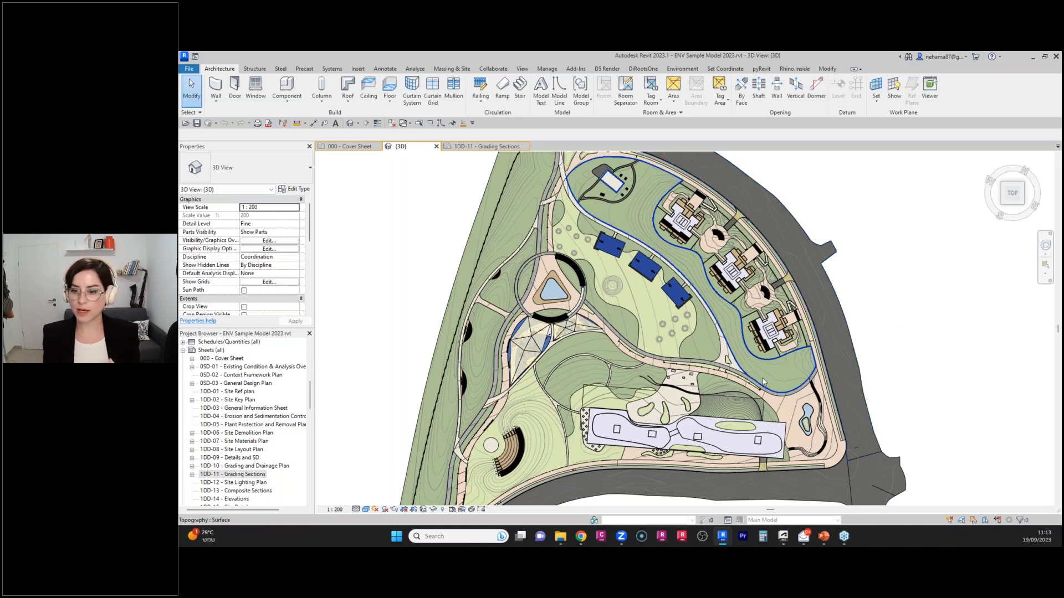
Select the stone paving floor running from the circular plaza to the pond corner, clear the selection, and inspect the site in perspective.
{"action": "left_click", "coordinate": [725, 401]}
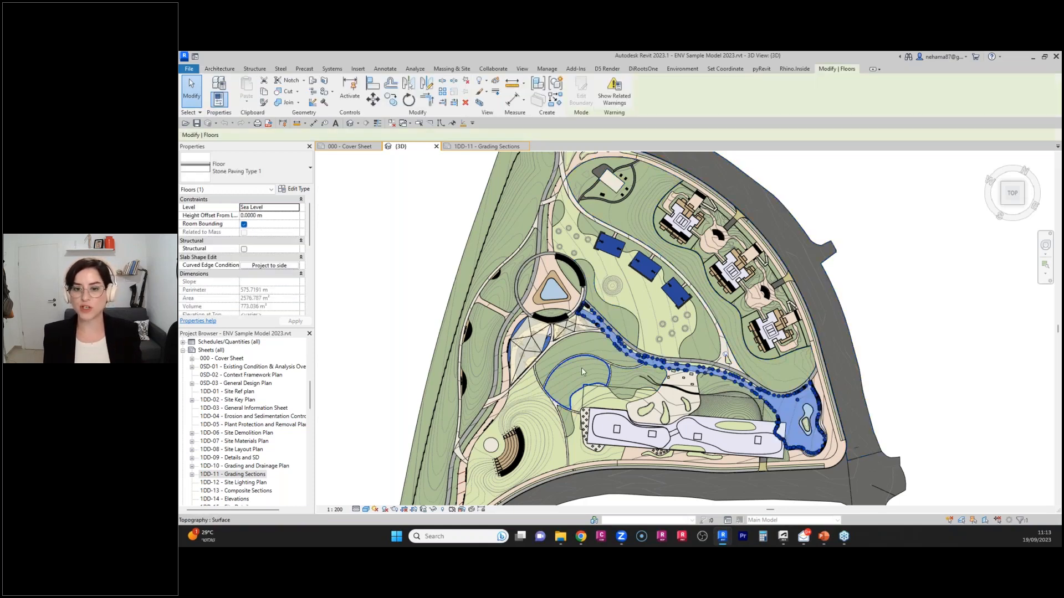
{"action": "key", "text": "Escape"}
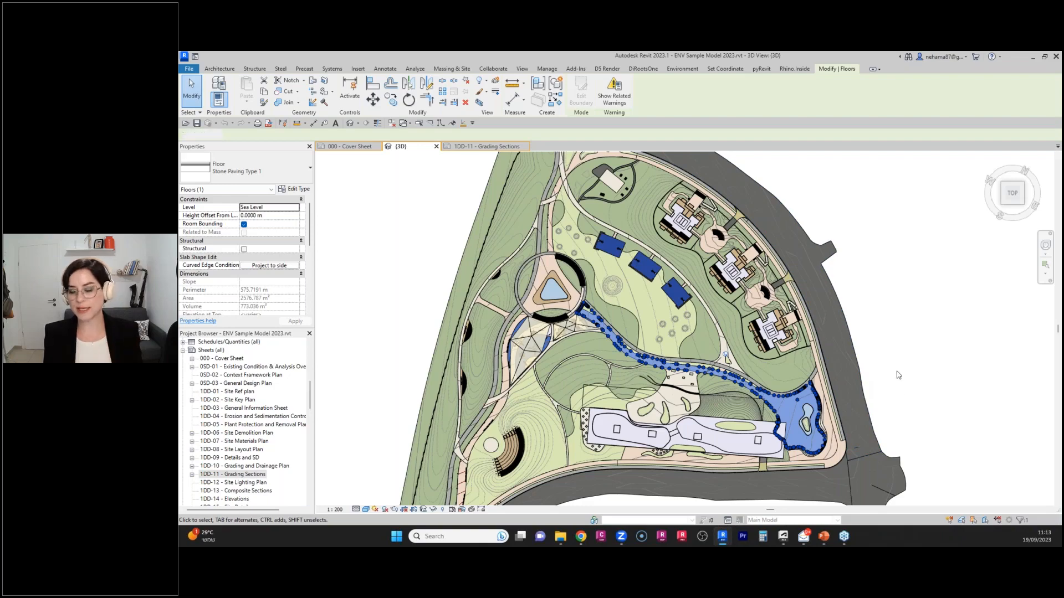
{"action": "middle_click_drag", "start_coordinate": [399, 410], "coordinate": [516, 461], "text": "shift"}
{"action": "scroll", "coordinate": [517, 462], "scroll_direction": "up", "scroll_amount": 5}
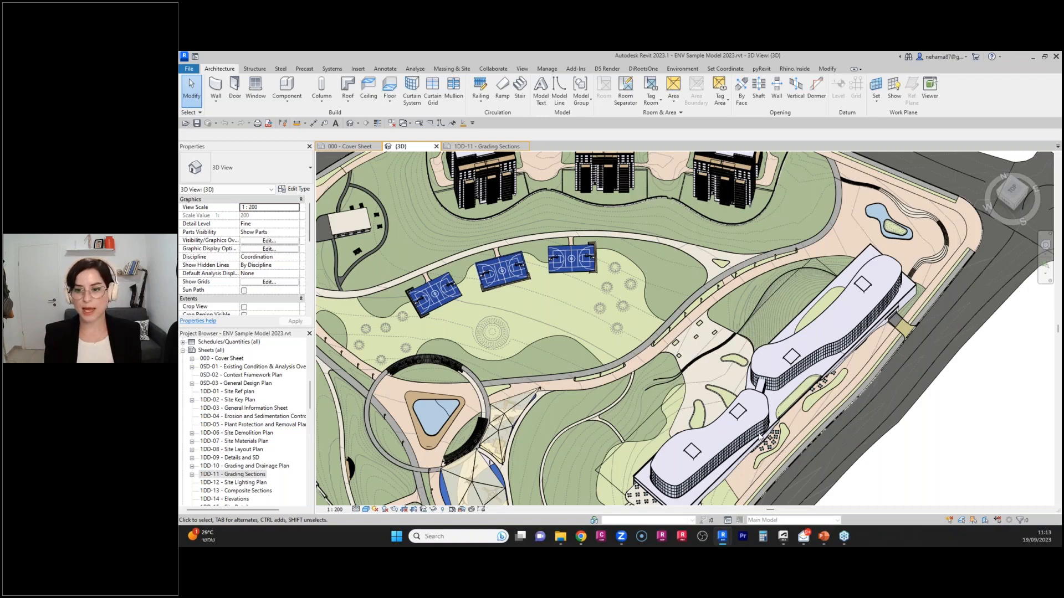
{"action": "middle_click_drag", "start_coordinate": [764, 327], "coordinate": [799, 356], "text": "shift"}
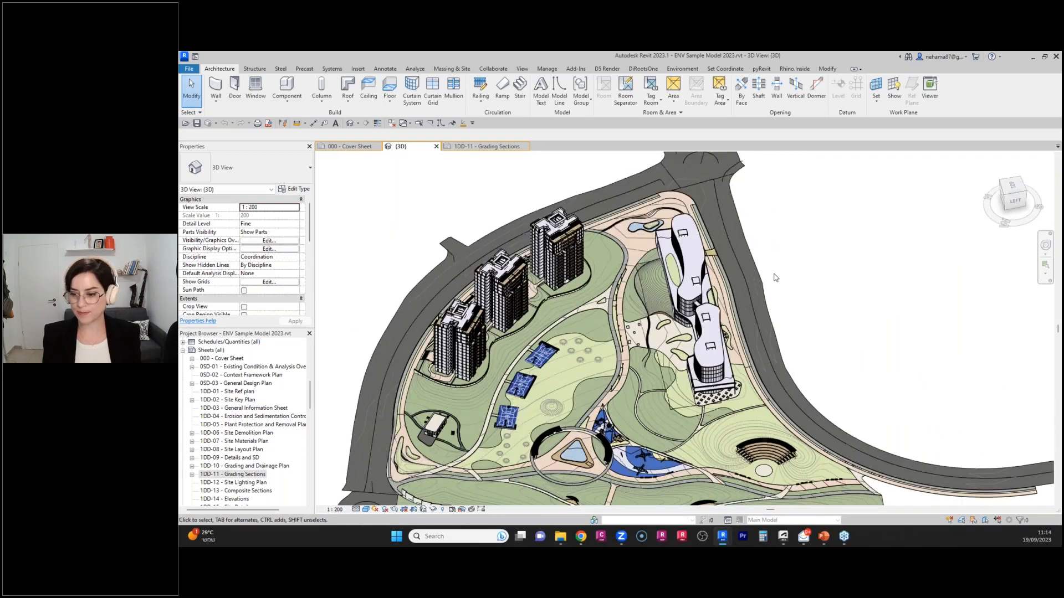
Review the Environment add-in's site commands, including Get Blocks and External Civil Data.
{"action": "left_click", "coordinate": [682, 69]}
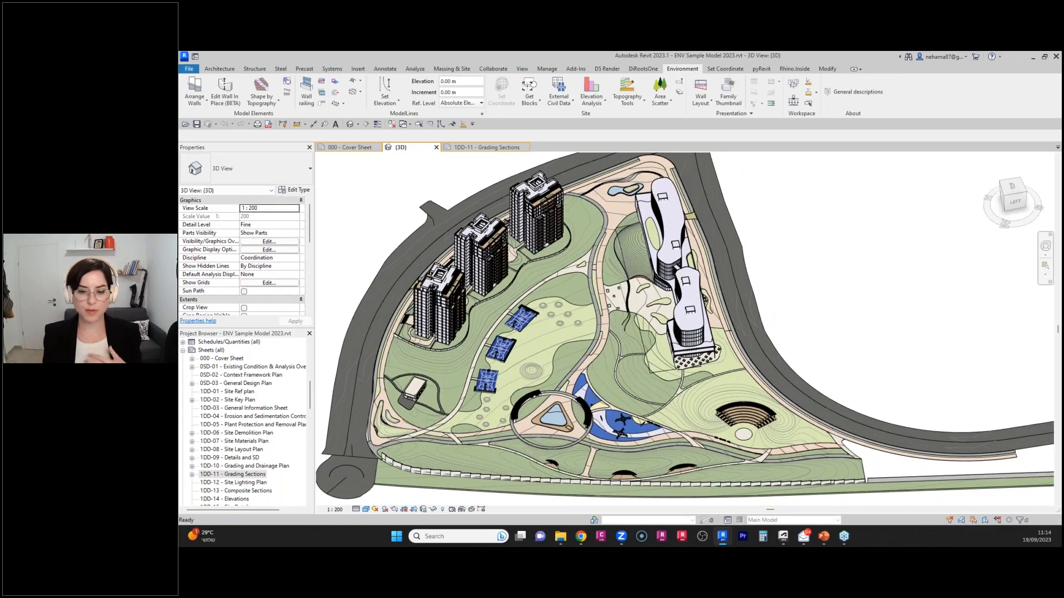
{"action": "left_click", "coordinate": [643, 101]}
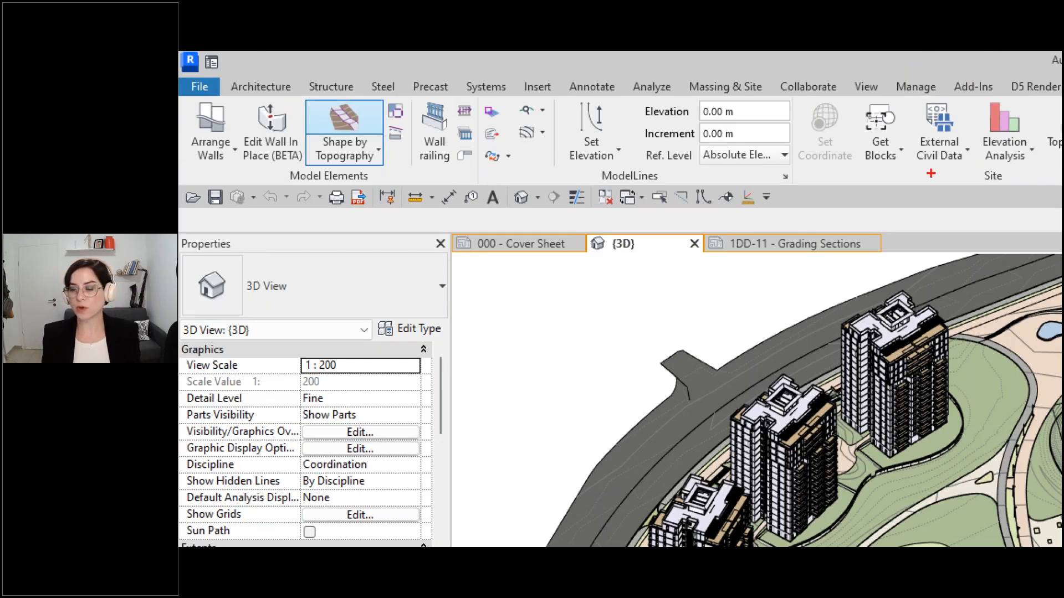
{"action": "left_click_drag", "start_coordinate": [874, 166], "coordinate": [875, 251]}
{"action": "left_click_drag", "start_coordinate": [949, 172], "coordinate": [969, 307]}
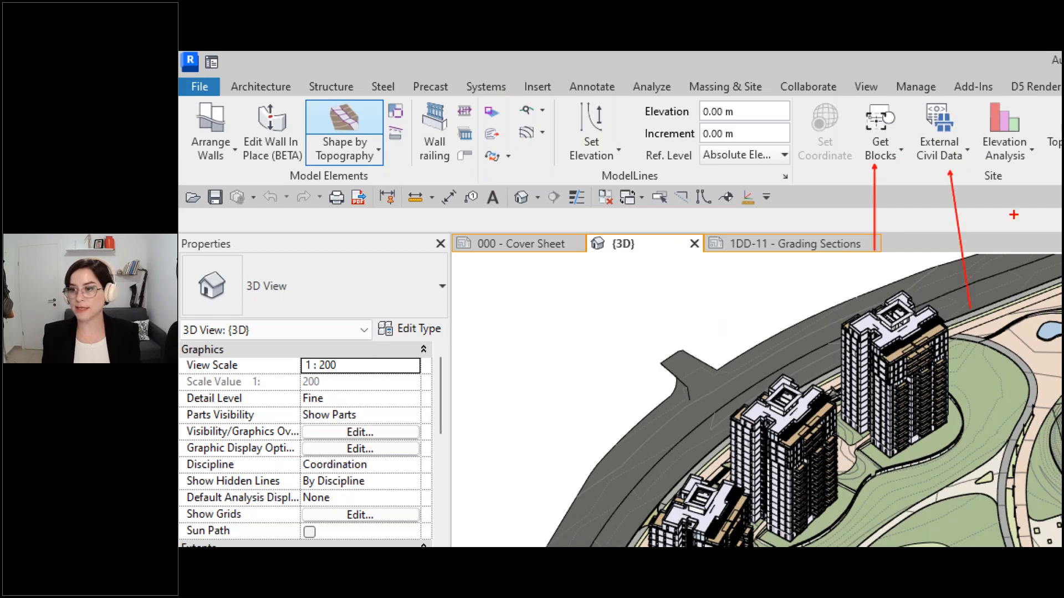
{"action": "left_click_drag", "start_coordinate": [1038, 165], "coordinate": [1061, 266]}
{"action": "left_click_drag", "start_coordinate": [785, 79], "coordinate": [852, 194]}
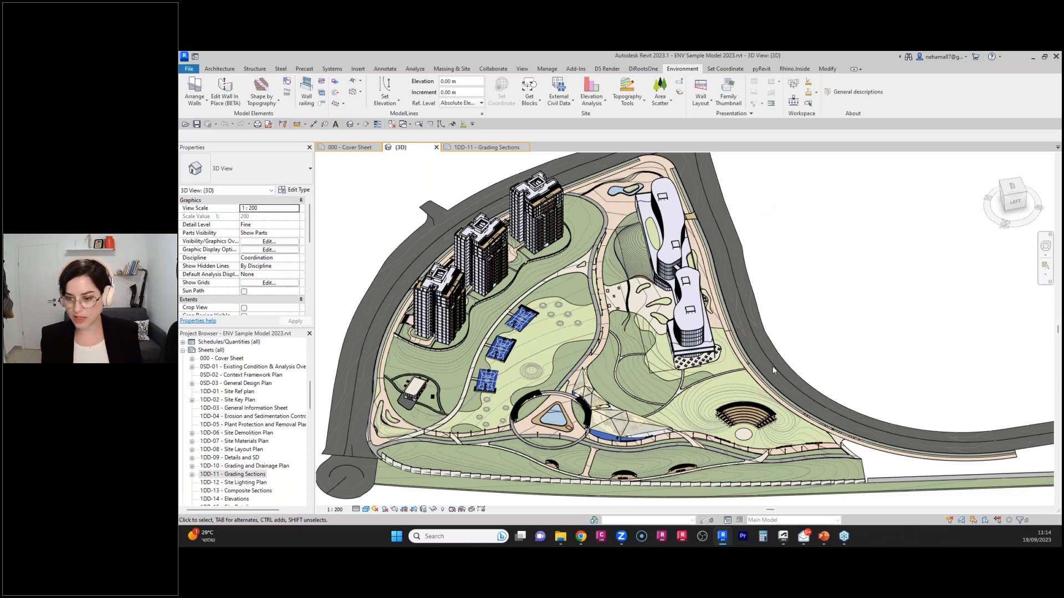
Switch to the Module 10_Ex 01 (2023) project and frame the building in its 3D view.
{"action": "mouse_move", "coordinate": [729, 540]}
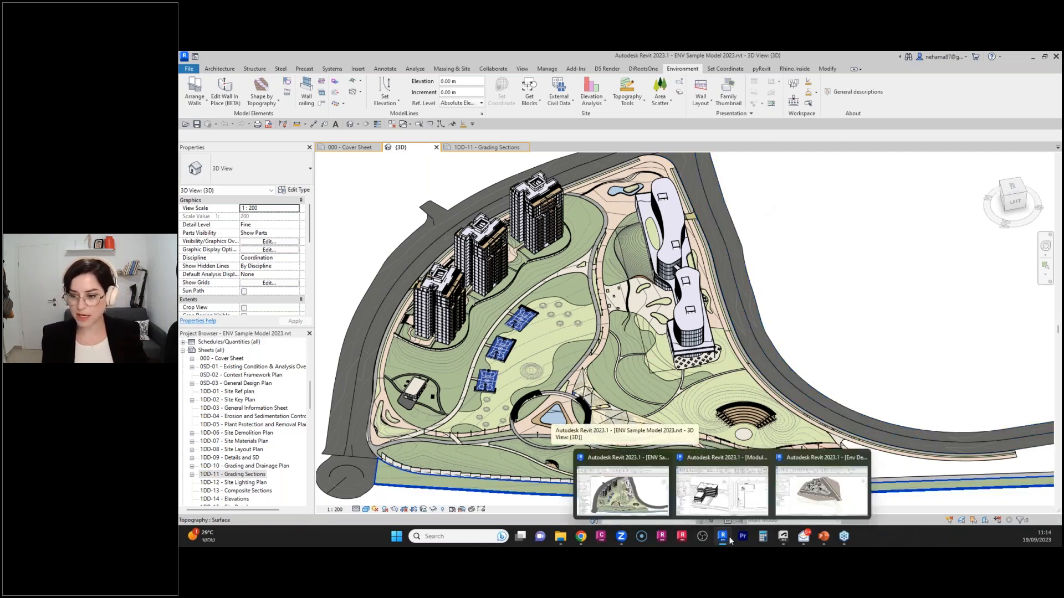
{"action": "left_click", "coordinate": [728, 510]}
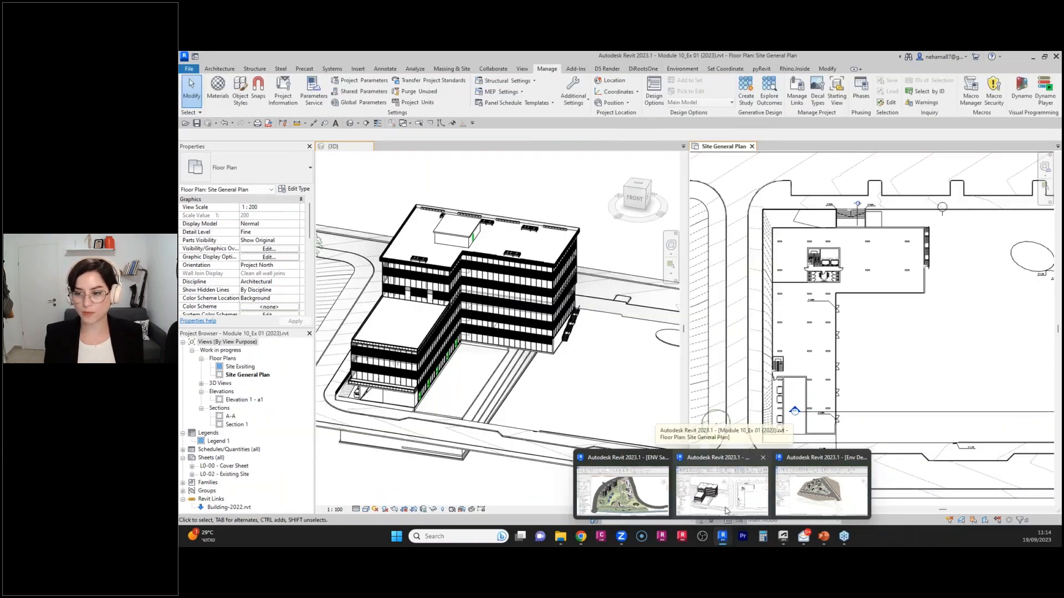
{"action": "scroll", "coordinate": [610, 383], "scroll_direction": "down", "scroll_amount": 2}
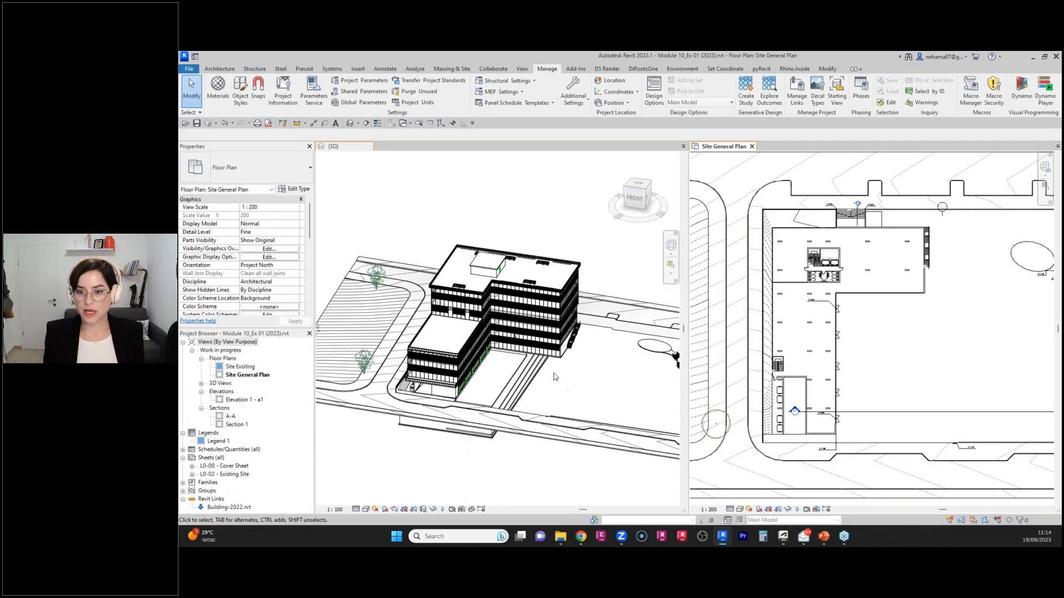
{"action": "scroll", "coordinate": [443, 359], "scroll_direction": "up", "scroll_amount": 2}
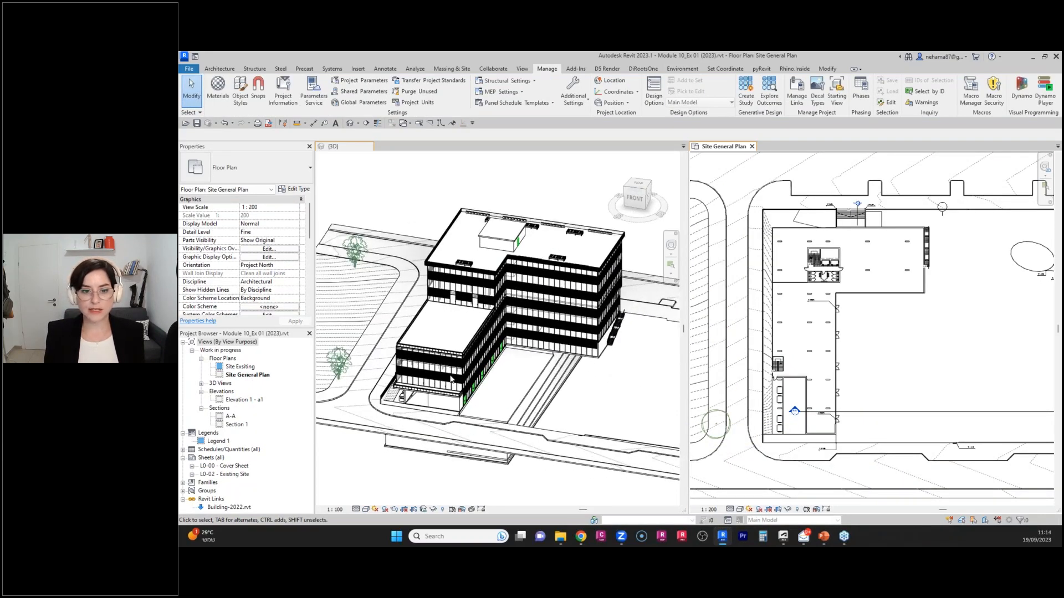
Start the Environment Topography Tools and move their dialog clear of the 3D view.
{"action": "left_click", "coordinate": [681, 70]}
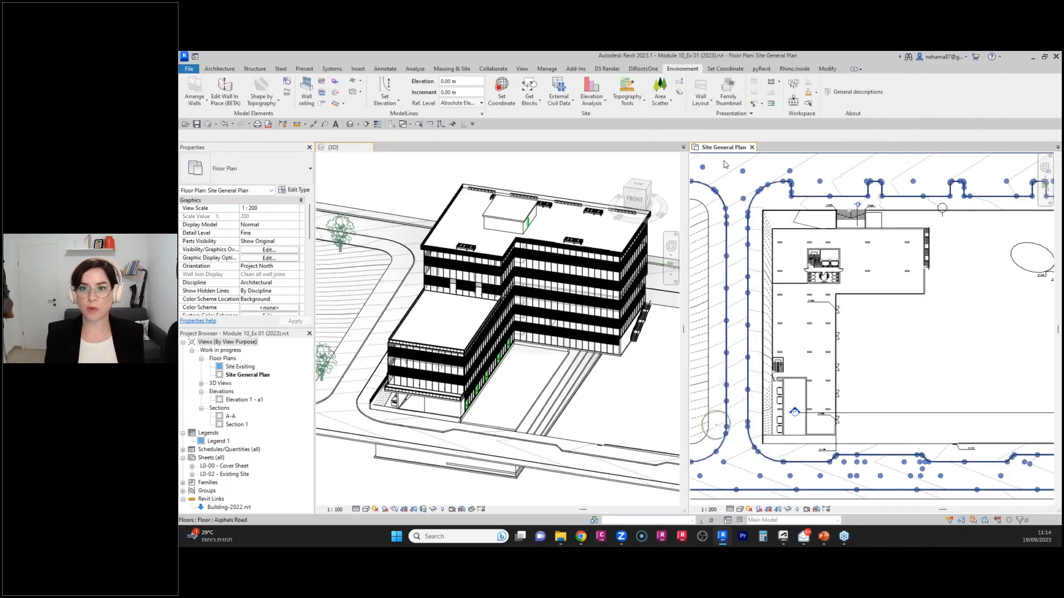
{"action": "left_click", "coordinate": [631, 108]}
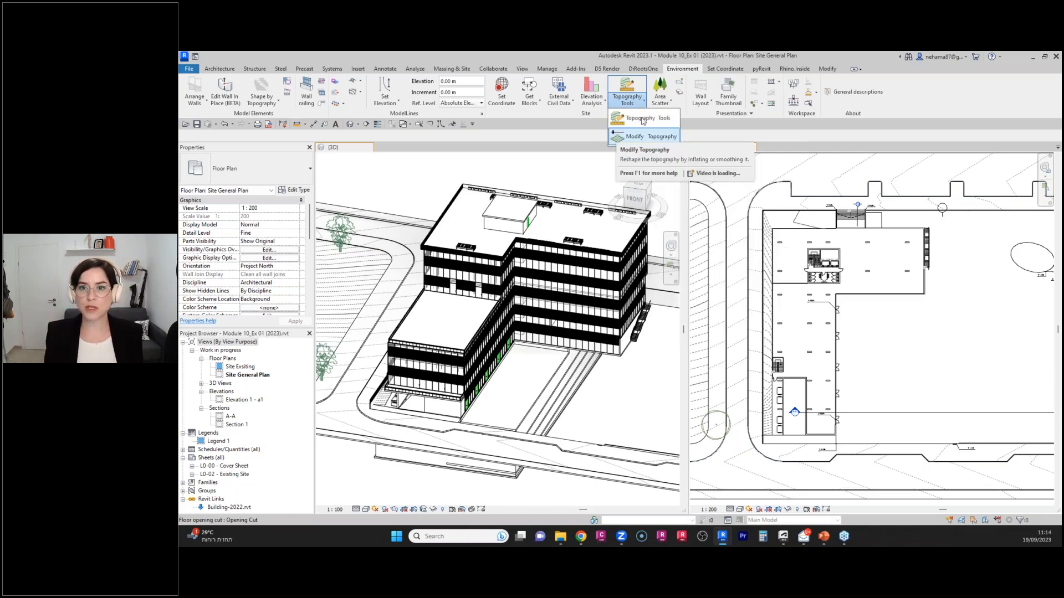
{"action": "left_click", "coordinate": [642, 118]}
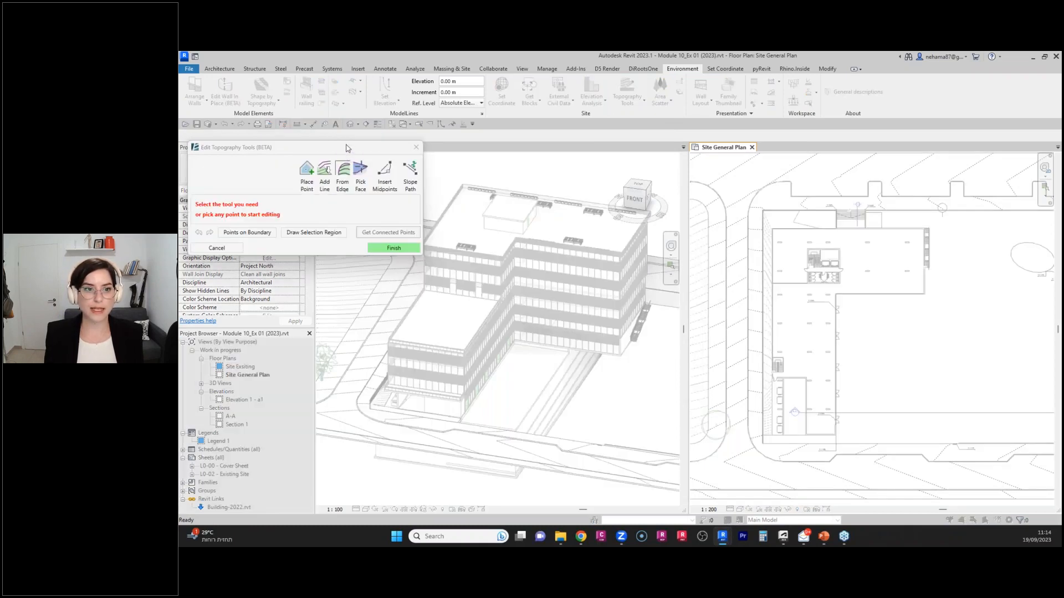
{"action": "left_click_drag", "start_coordinate": [348, 148], "coordinate": [360, 70]}
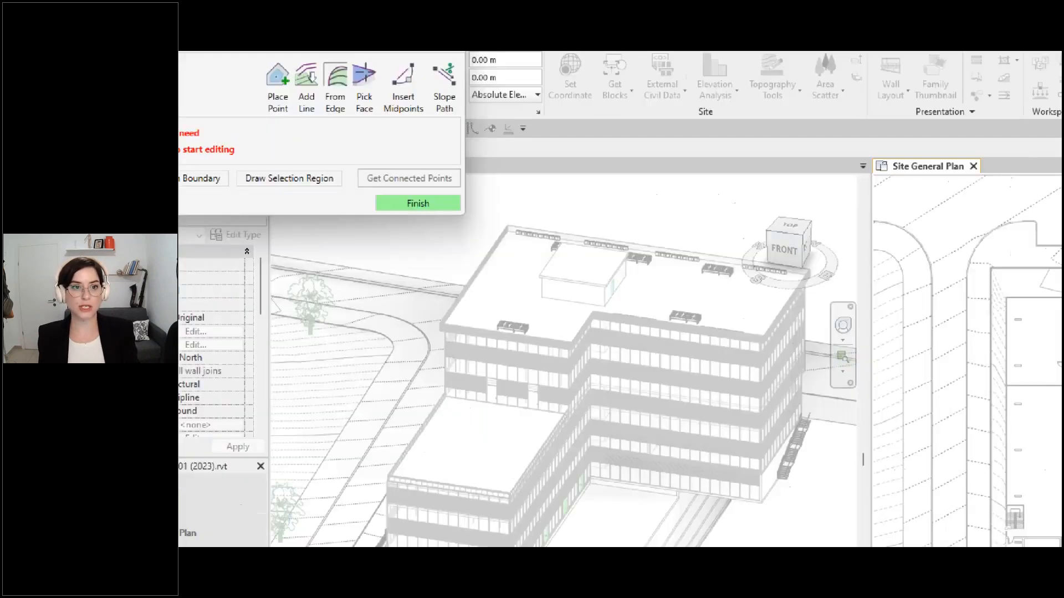
Review the topography editing tools: Place Point, Add Line, From Edge, Pick Face, Insert Midpoints and Slope Path.
{"action": "left_click", "coordinate": [300, 104]}
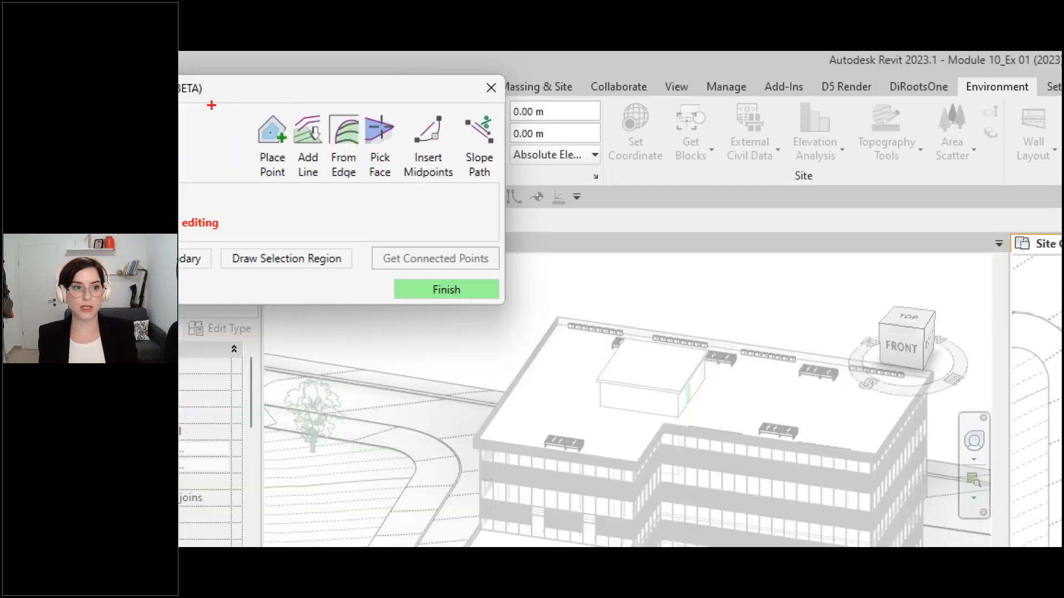
{"action": "mouse_move", "coordinate": [226, 100]}
{"action": "left_mouse_down", "text": "ctrl"}
{"action": "mouse_move", "coordinate": [250, 229]}
{"action": "mouse_move", "coordinate": [585, 184]}
{"action": "mouse_move", "coordinate": [569, 193]}
{"action": "left_mouse_up", "text": "ctrl"}
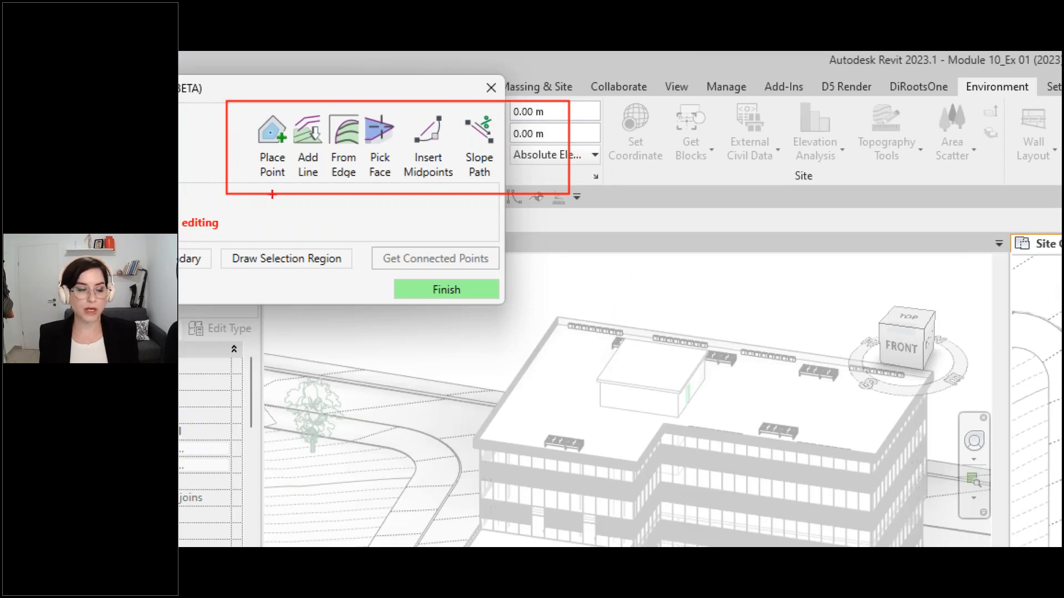
{"action": "left_click_drag", "start_coordinate": [267, 182], "coordinate": [255, 234], "text": "ctrl+shift"}
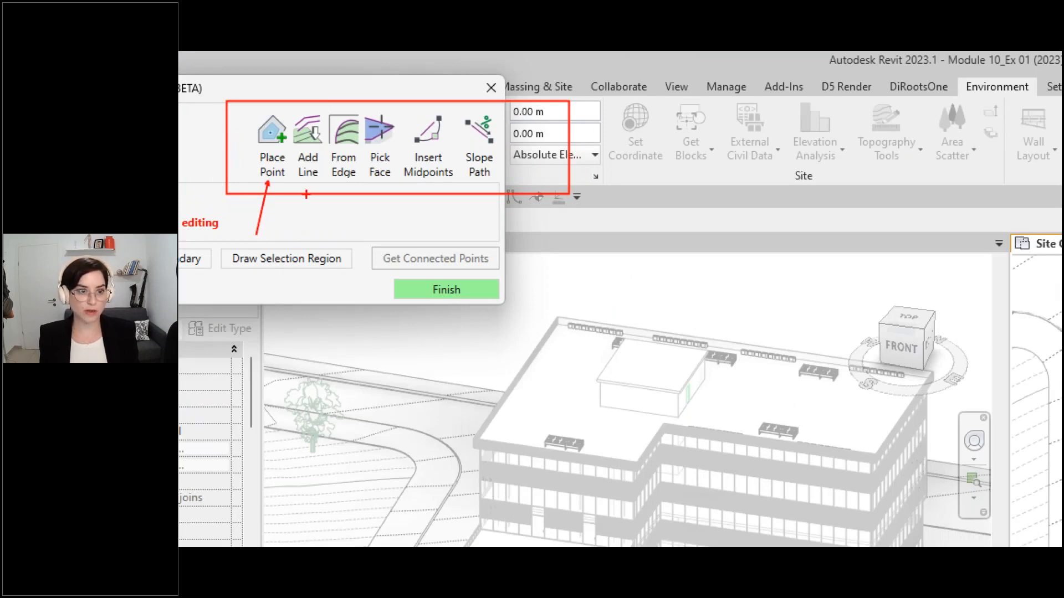
{"action": "left_click_drag", "start_coordinate": [307, 184], "coordinate": [307, 302], "text": "ctrl+shift"}
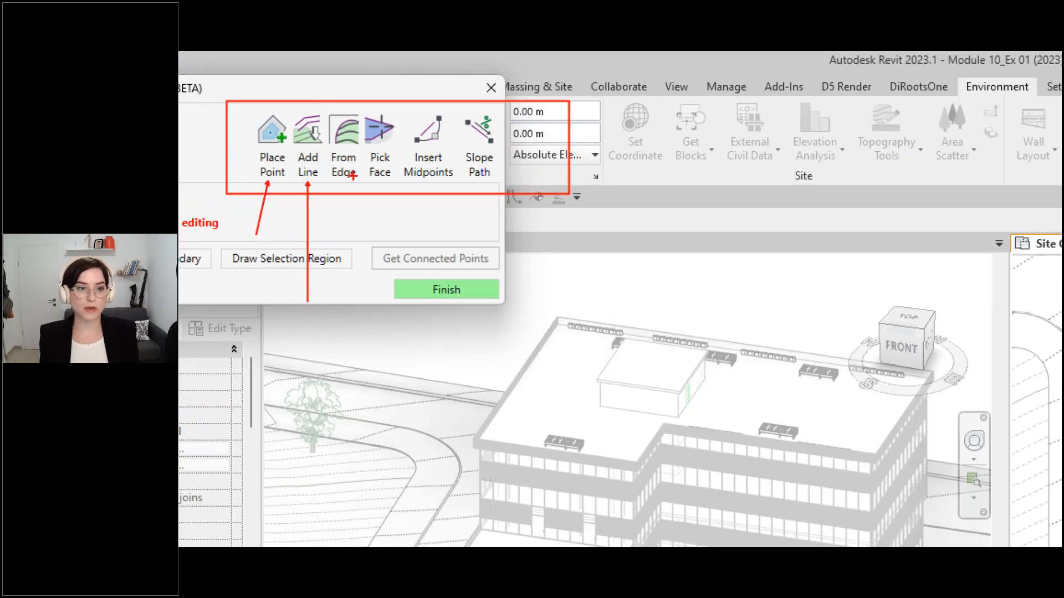
{"action": "left_click_drag", "start_coordinate": [351, 178], "coordinate": [370, 308], "text": "ctrl+shift"}
{"action": "left_click_drag", "start_coordinate": [381, 181], "coordinate": [426, 290], "text": "ctrl+shift"}
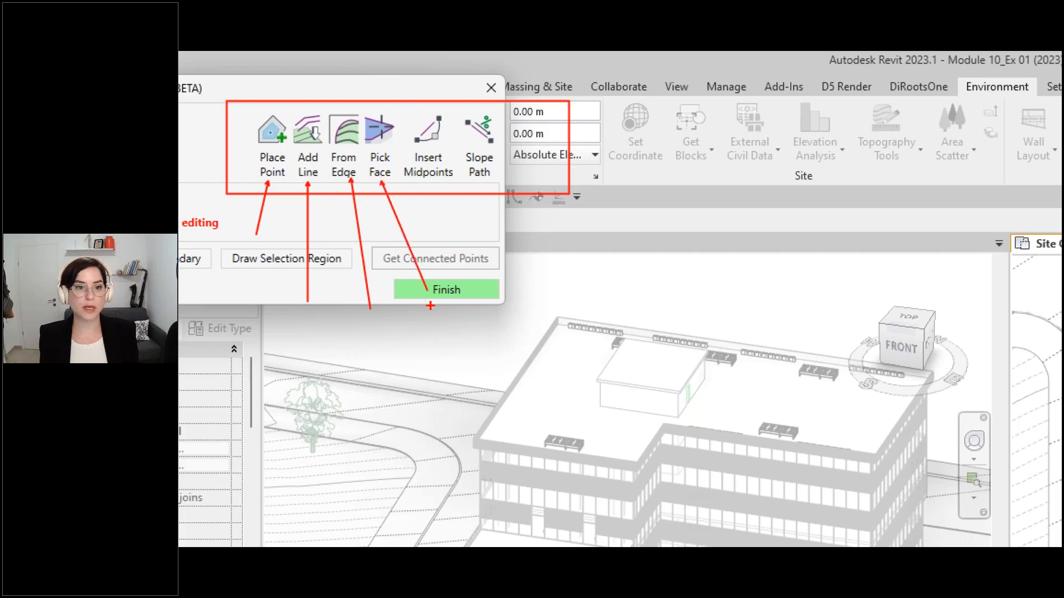
{"action": "left_click_drag", "start_coordinate": [436, 181], "coordinate": [454, 286], "text": "ctrl+shift"}
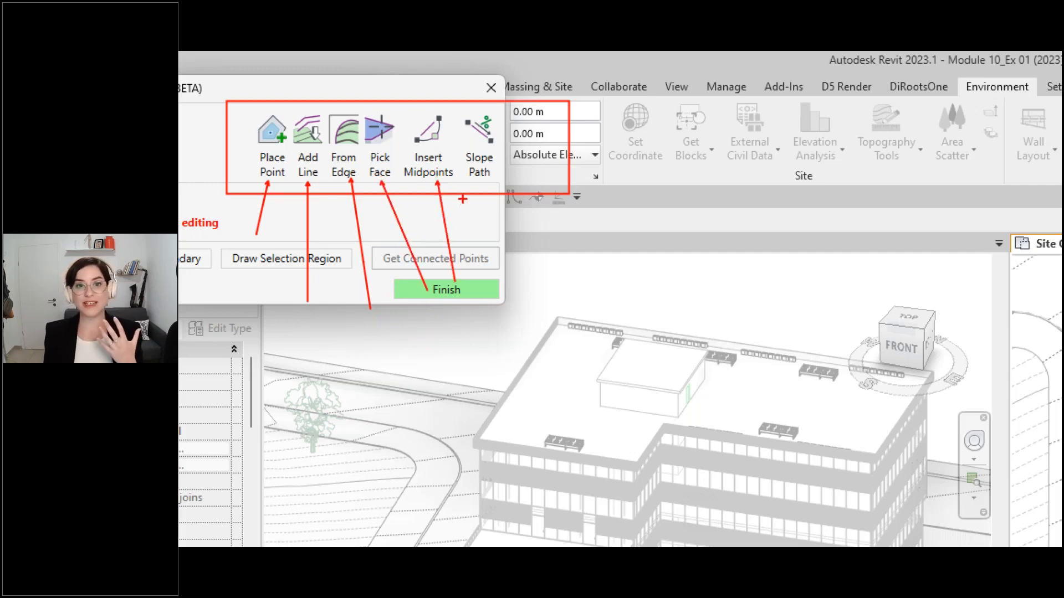
{"action": "left_click_drag", "start_coordinate": [482, 184], "coordinate": [518, 335], "text": "ctrl+shift"}
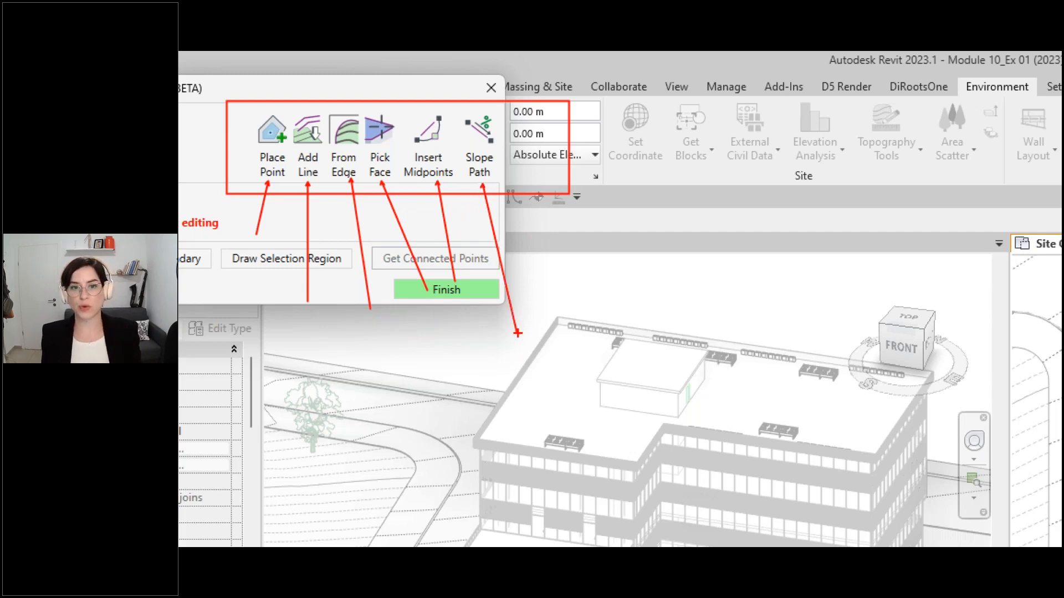
{"action": "key", "text": "Escape"}
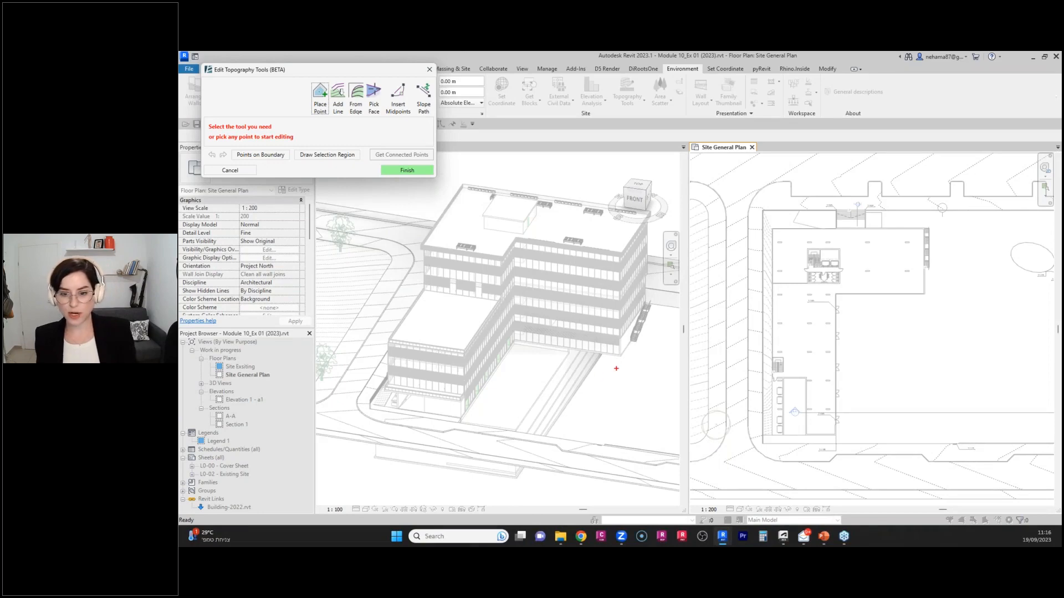
Examine the open courtyard area between the two building wings and the road.
{"action": "mouse_move", "coordinate": [620, 363]}
{"action": "left_mouse_down"}
{"action": "mouse_move", "coordinate": [514, 340]}
{"action": "mouse_move", "coordinate": [462, 424]}
{"action": "mouse_move", "coordinate": [619, 443]}
{"action": "mouse_move", "coordinate": [637, 365]}
{"action": "left_mouse_up"}
{"action": "left_click_drag", "start_coordinate": [581, 333], "coordinate": [597, 308], "text": "ctrl+shift"}
{"action": "left_click_drag", "start_coordinate": [523, 441], "coordinate": [545, 513], "text": "ctrl+shift"}
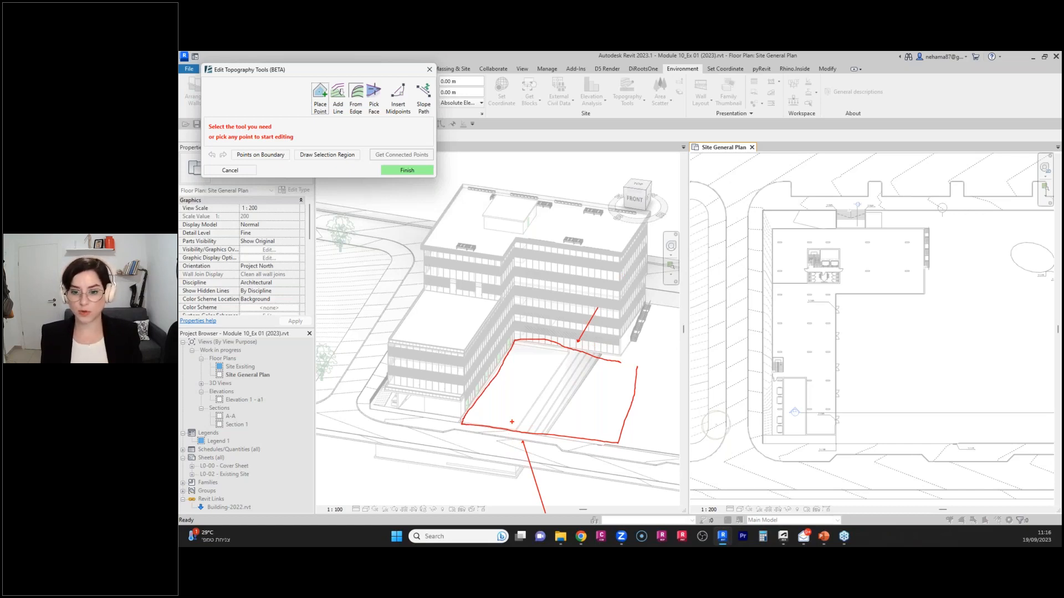
{"action": "key", "text": "Escape"}
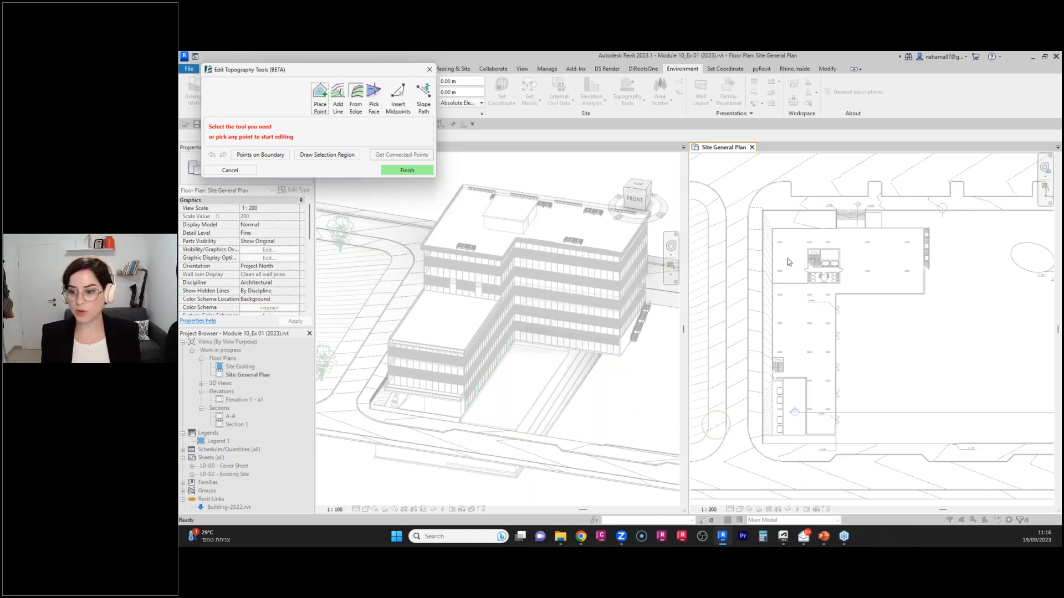
{"action": "key", "text": "ctrl+2"}
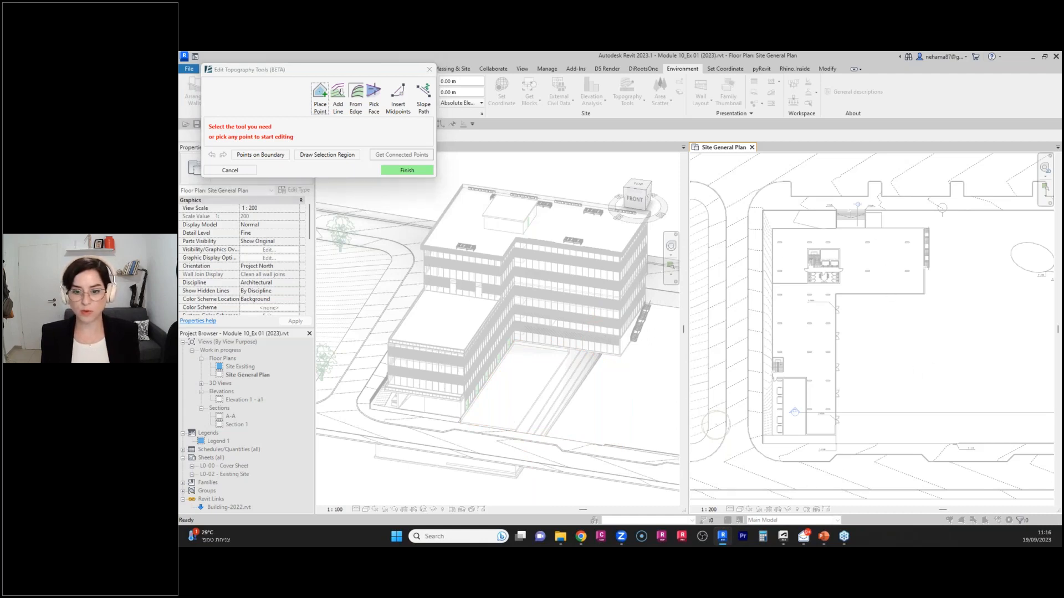
Use From Edge to pick the upper edge of the 300 mm ground floor slab along the rear wing's courtyard side.
{"action": "left_click", "coordinate": [488, 162]}
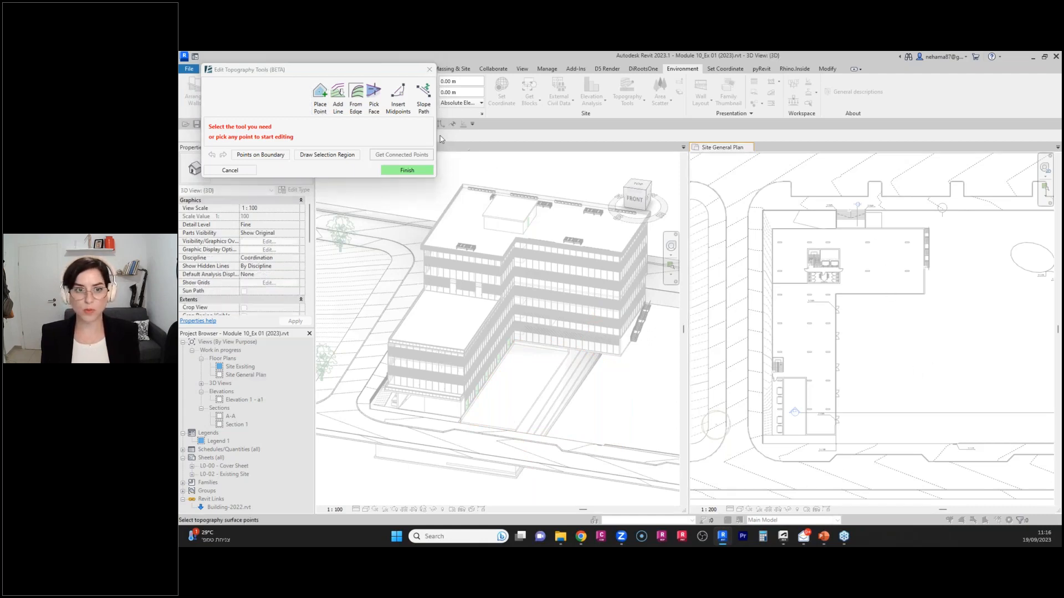
{"action": "left_click", "coordinate": [357, 108]}
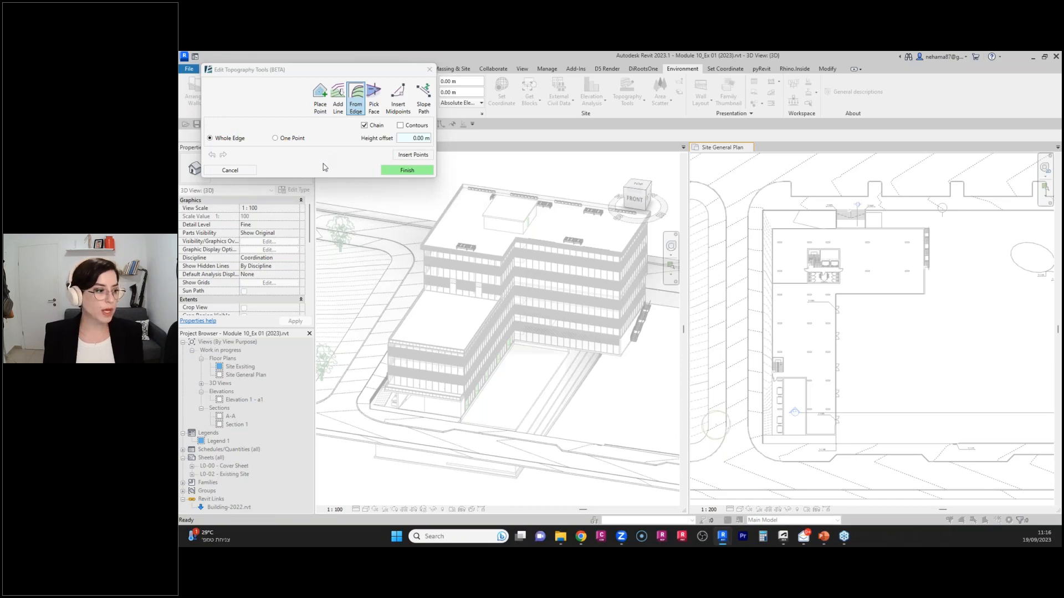
{"action": "scroll", "coordinate": [564, 337], "scroll_direction": "up", "scroll_amount": 1}
{"action": "scroll", "coordinate": [563, 337], "scroll_direction": "up", "scroll_amount": 6}
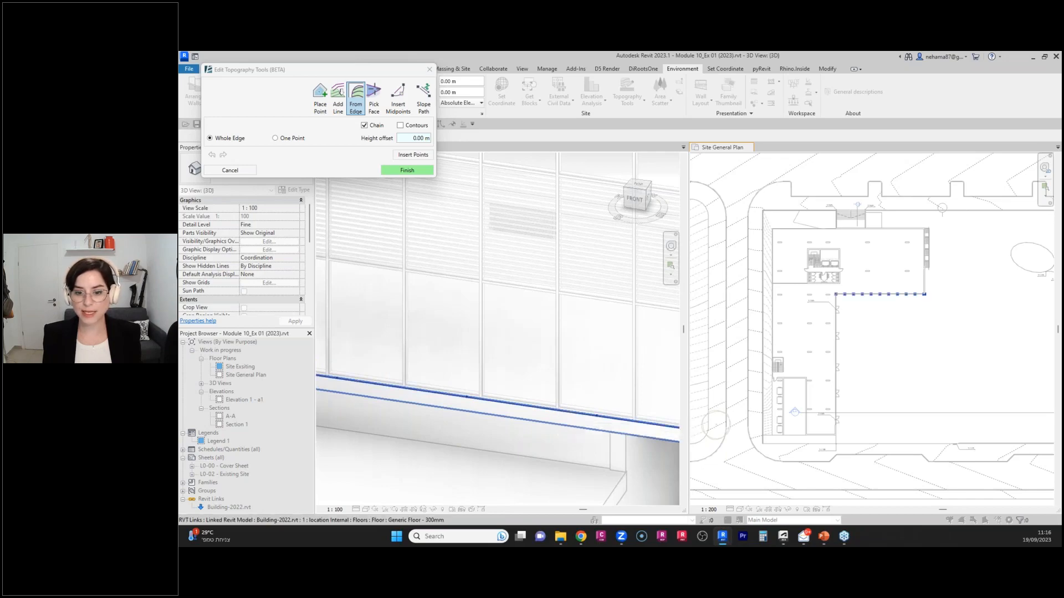
{"action": "left_click", "coordinate": [557, 416]}
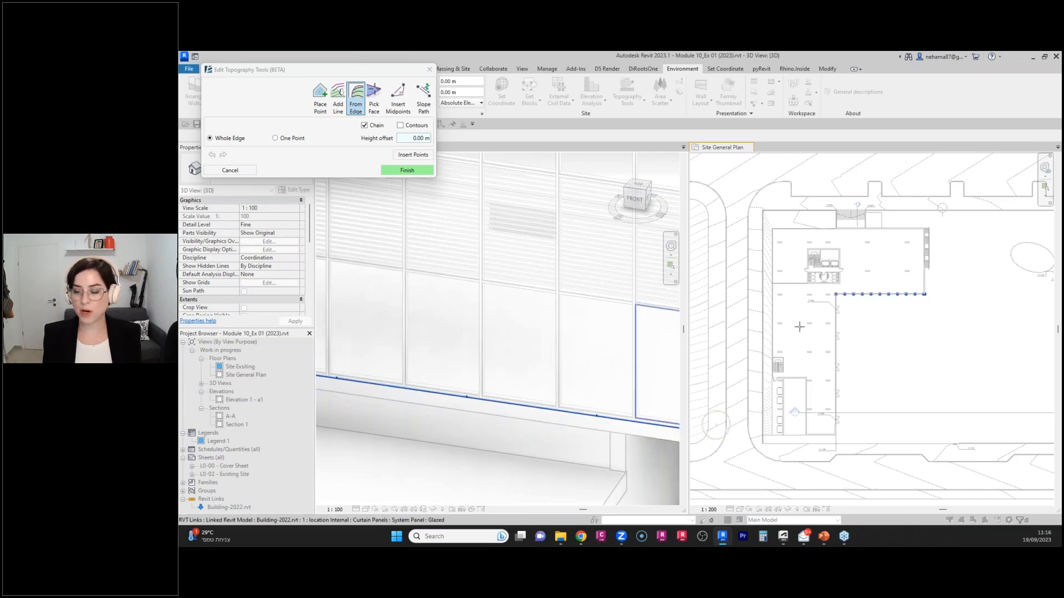
Add the adjoining upper slab edge along the side wing's courtyard front, below the glazed doors, to the picked edges.
{"action": "scroll", "coordinate": [907, 297], "scroll_direction": "up", "scroll_amount": 1}
{"action": "scroll", "coordinate": [591, 313], "scroll_direction": "down", "scroll_amount": 10}
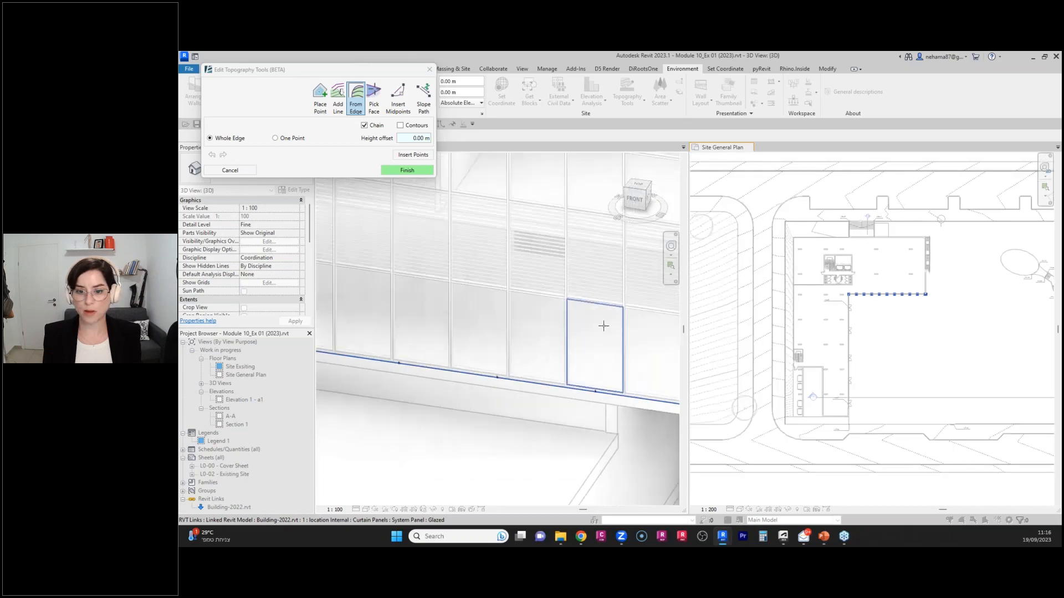
{"action": "middle_click_drag", "start_coordinate": [637, 408], "coordinate": [582, 432], "text": "shift"}
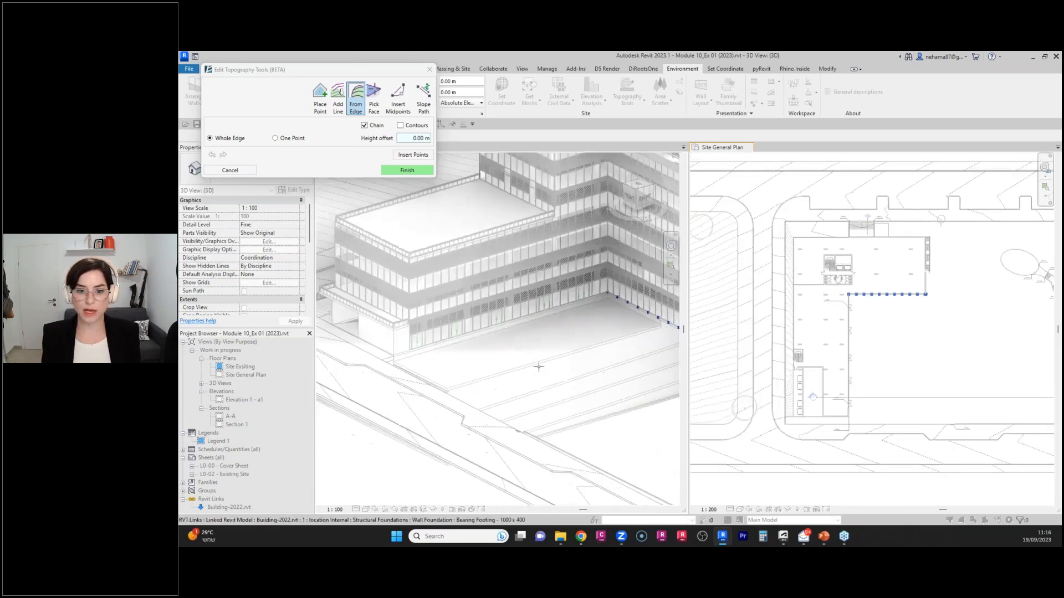
{"action": "scroll", "coordinate": [469, 344], "scroll_direction": "up", "scroll_amount": 6}
{"action": "left_click", "coordinate": [446, 361]}
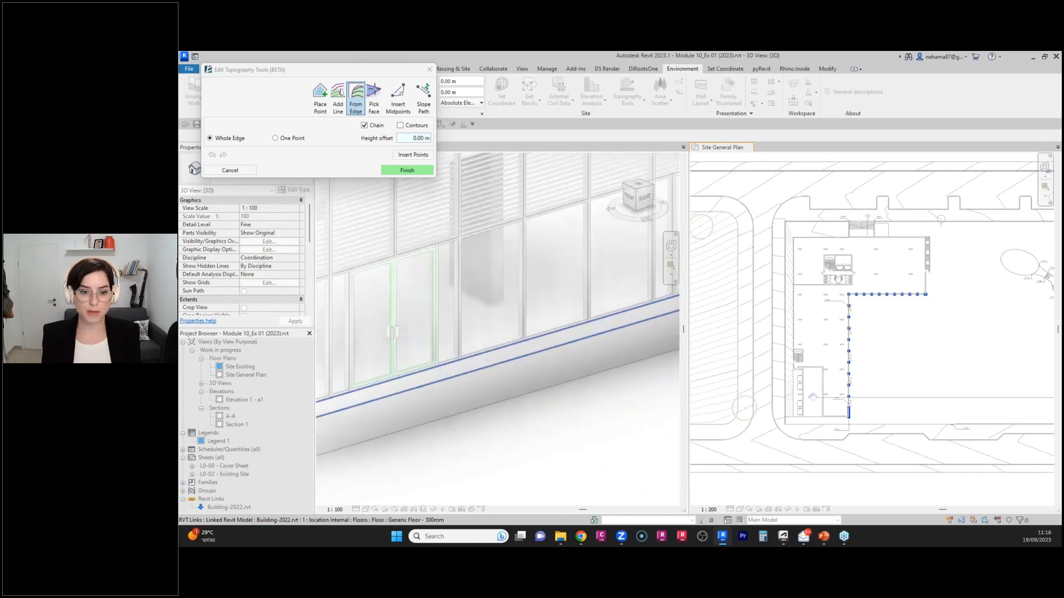
{"action": "scroll", "coordinate": [513, 392], "scroll_direction": "up", "scroll_amount": 1}
{"action": "scroll", "coordinate": [514, 392], "scroll_direction": "down", "scroll_amount": 6}
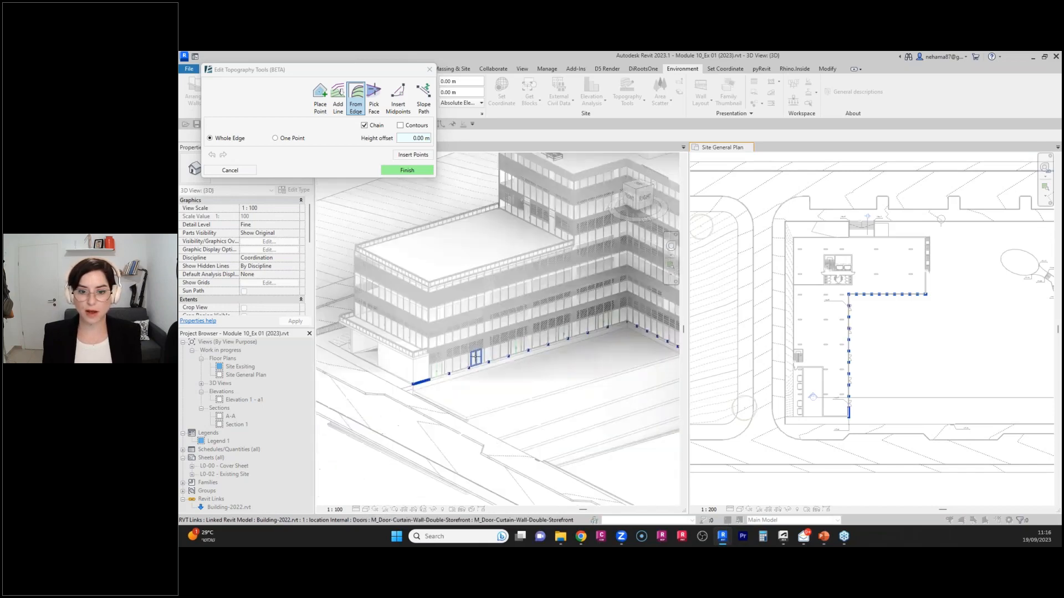
Set the picked slab edges' height offset to -0.05 m and check the points against the slab's upper edge.
{"action": "middle_click_drag", "start_coordinate": [513, 392], "coordinate": [546, 422], "text": "shift"}
{"action": "scroll", "coordinate": [613, 430], "scroll_direction": "up", "scroll_amount": 2}
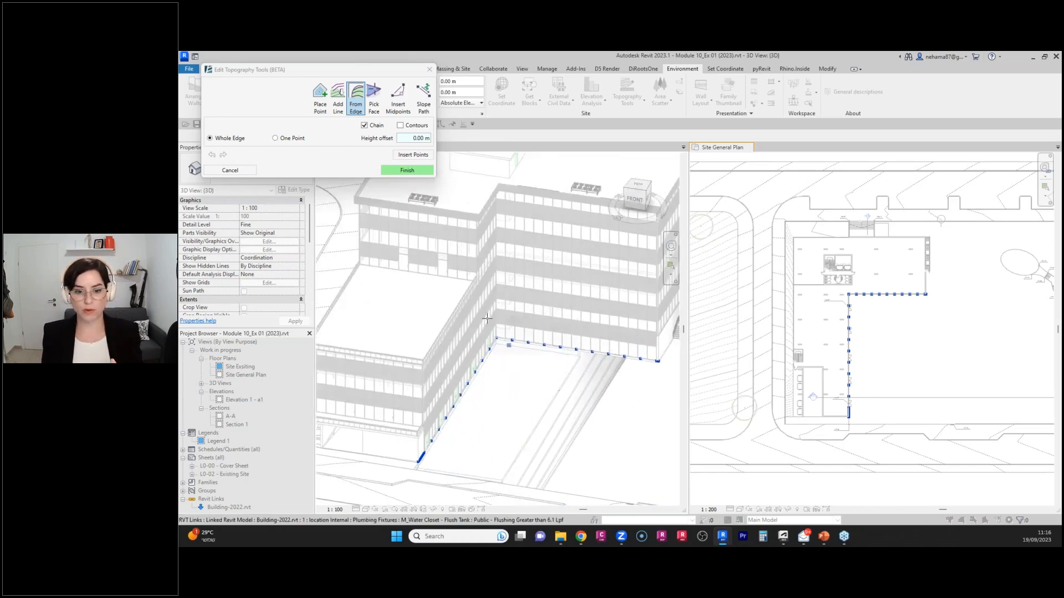
{"action": "left_click", "coordinate": [408, 138]}
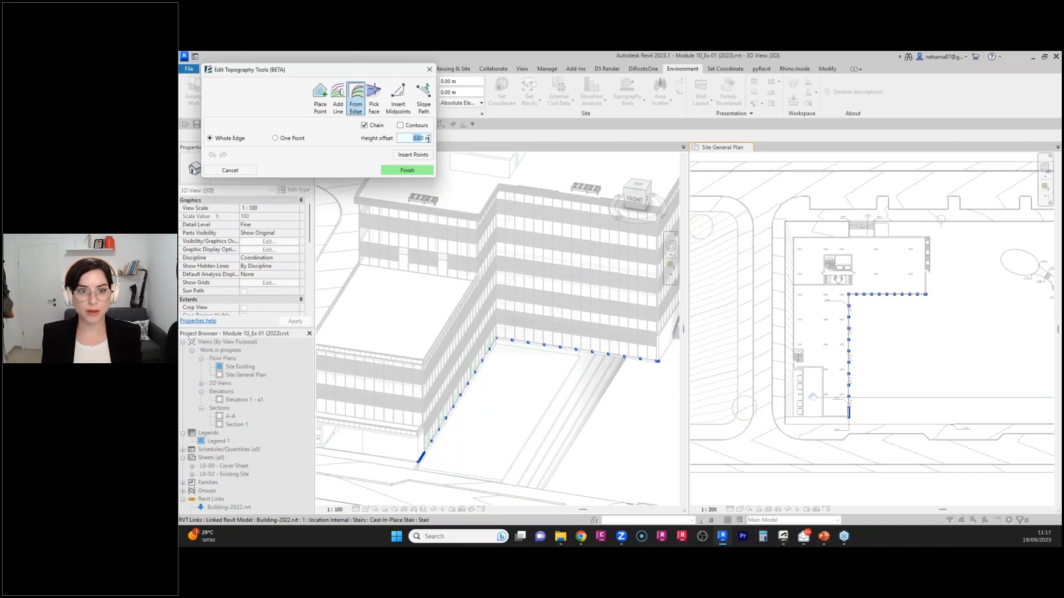
{"action": "type", "text": "-0.0"}
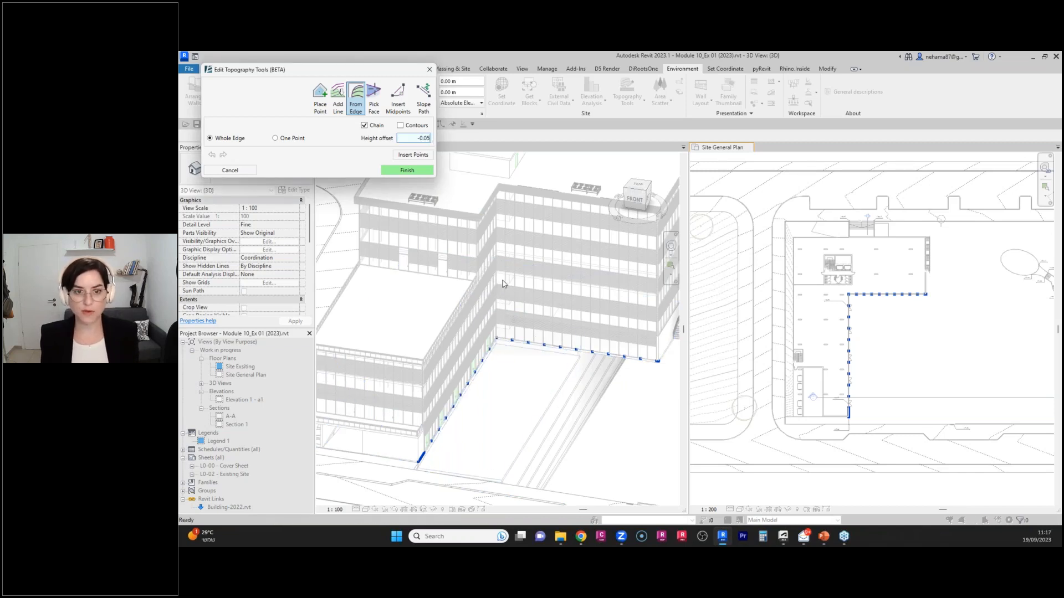
{"action": "scroll", "coordinate": [497, 341], "scroll_direction": "up", "scroll_amount": 10}
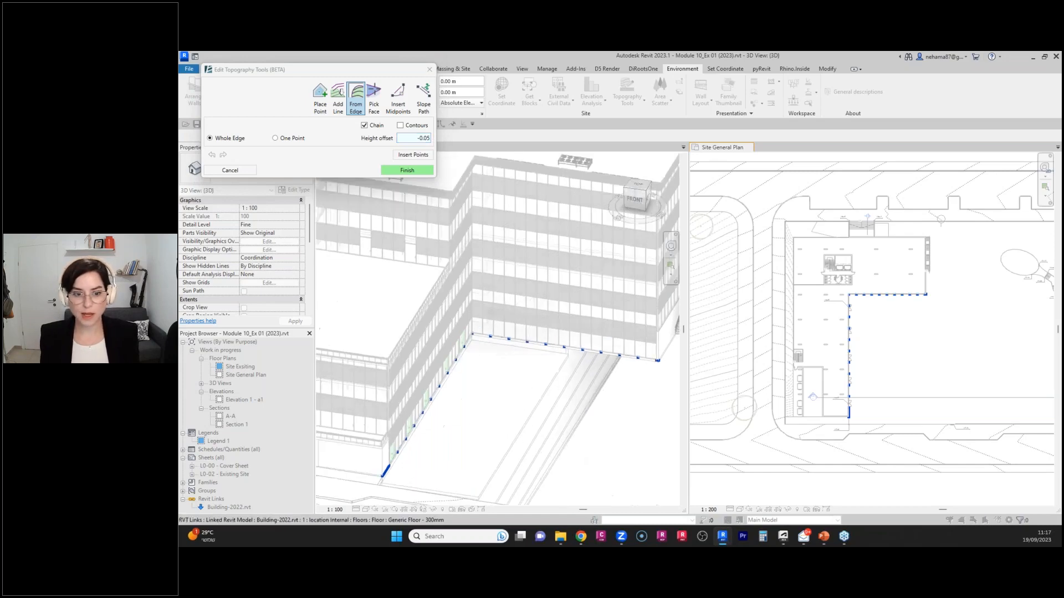
{"action": "scroll", "coordinate": [497, 338], "scroll_direction": "down", "scroll_amount": 10}
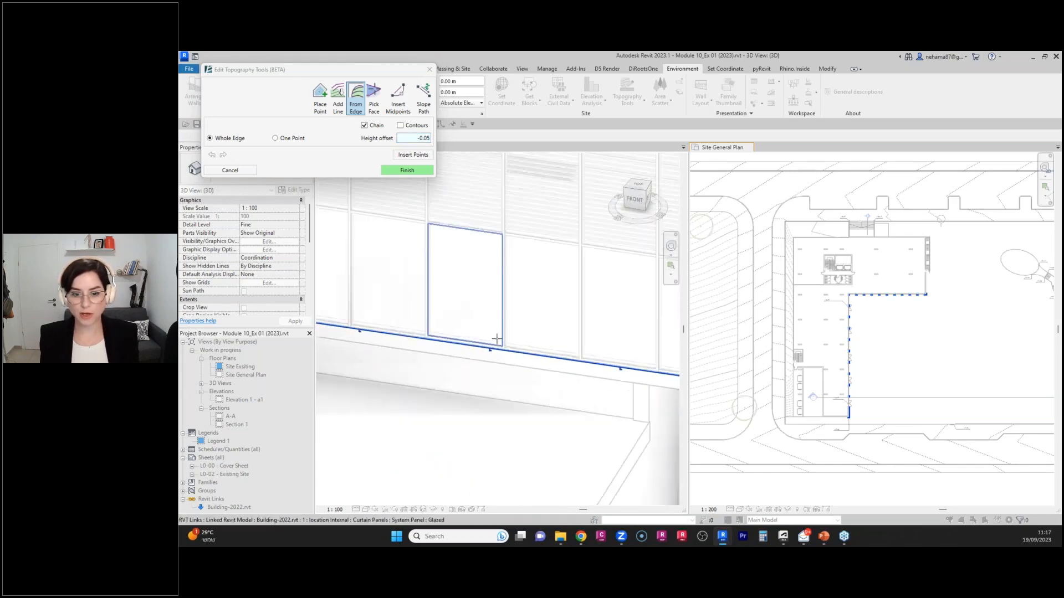
{"action": "scroll", "coordinate": [512, 310], "scroll_direction": "up", "scroll_amount": 4}
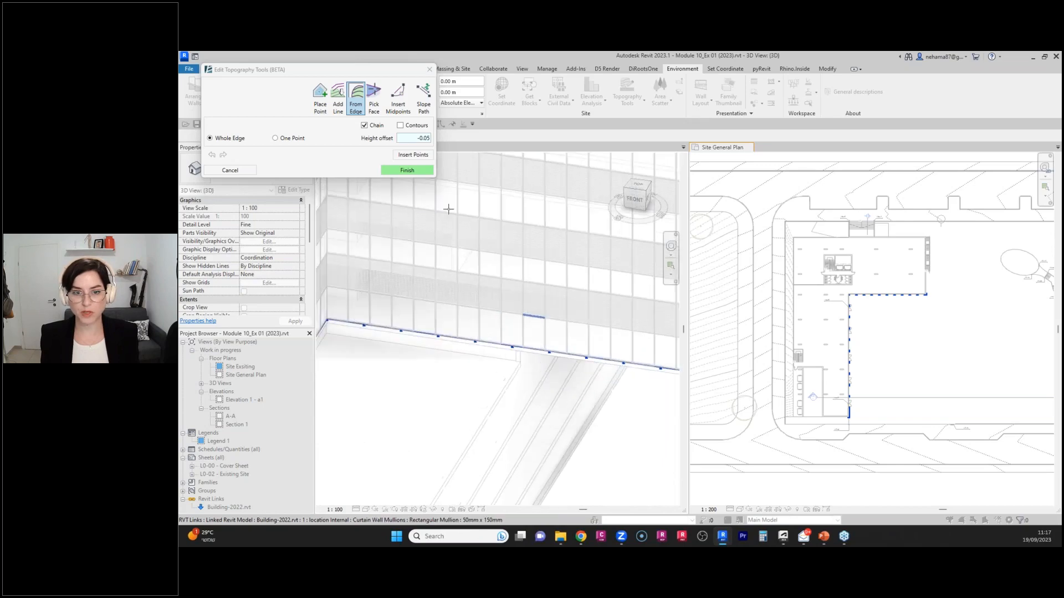
Try a height offset of -2 m for the points on the picked slab edges.
{"action": "double_click", "coordinate": [430, 139]}
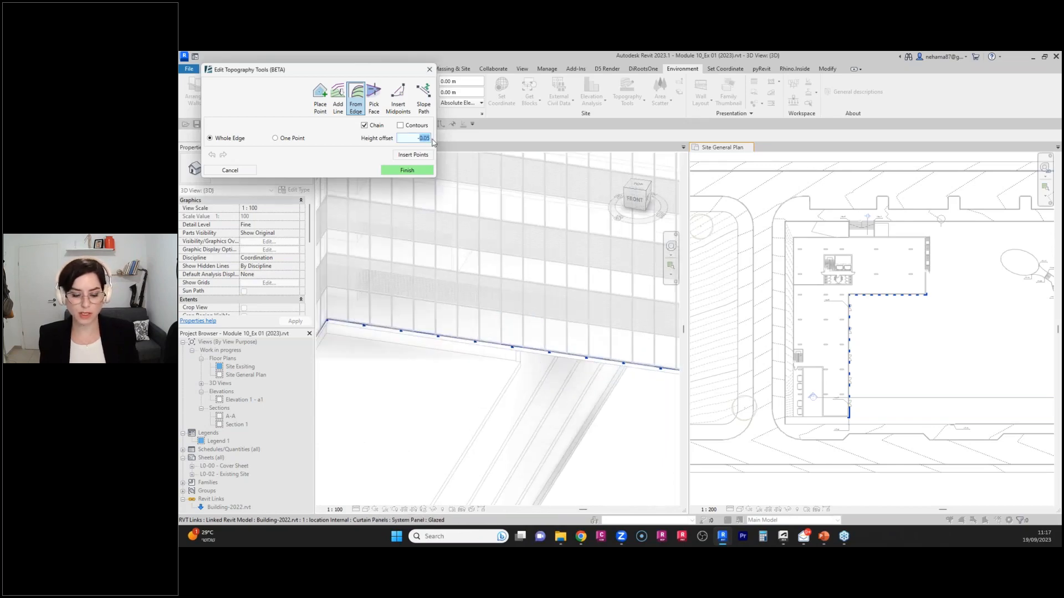
{"action": "type", "text": "-2"}
{"action": "key", "text": "Return"}
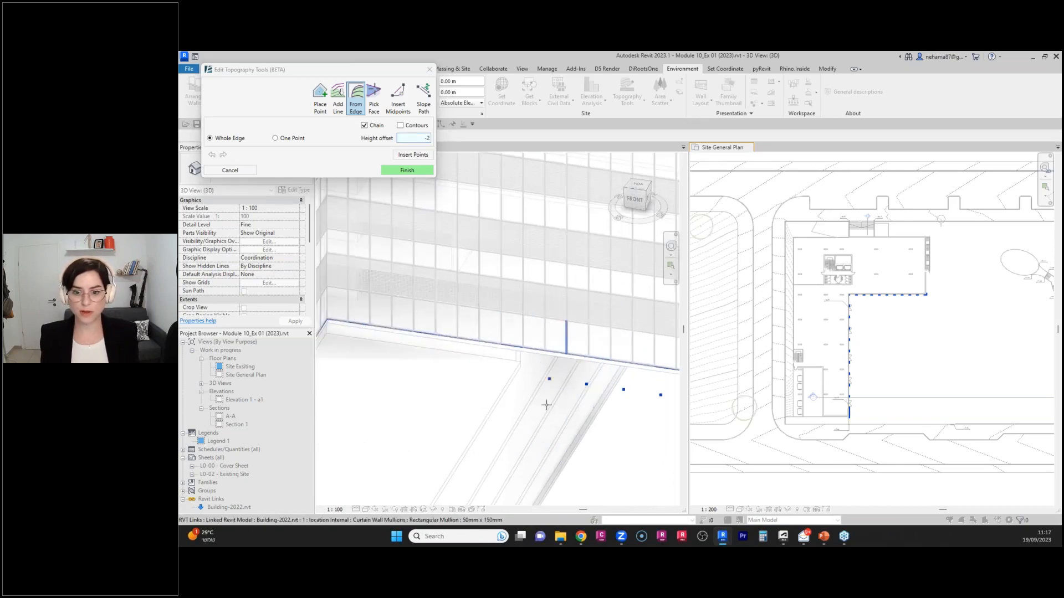
Set the height offset to -0.05 m and insert the topography points along both picked slab edges.
{"action": "left_click", "coordinate": [435, 140]}
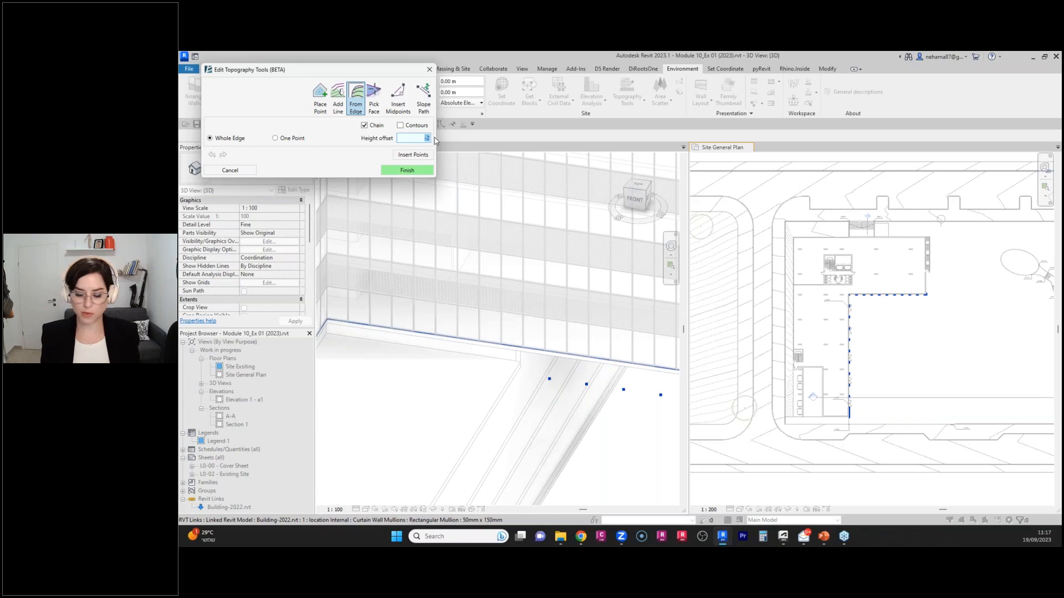
{"action": "type", "text": "-0.05"}
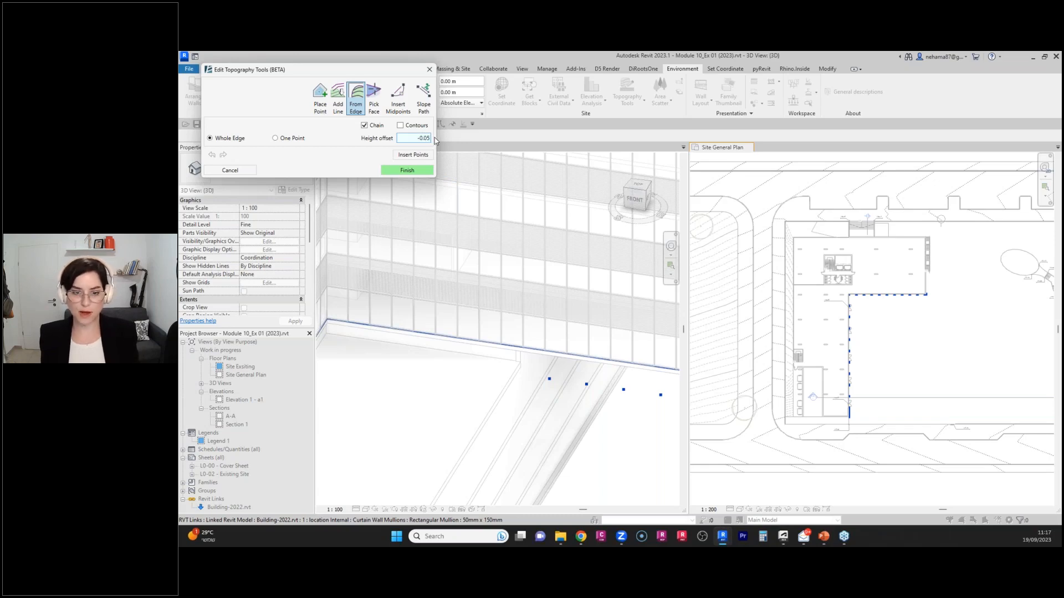
{"action": "key", "text": "Return"}
{"action": "scroll", "coordinate": [565, 277], "scroll_direction": "down", "scroll_amount": 5}
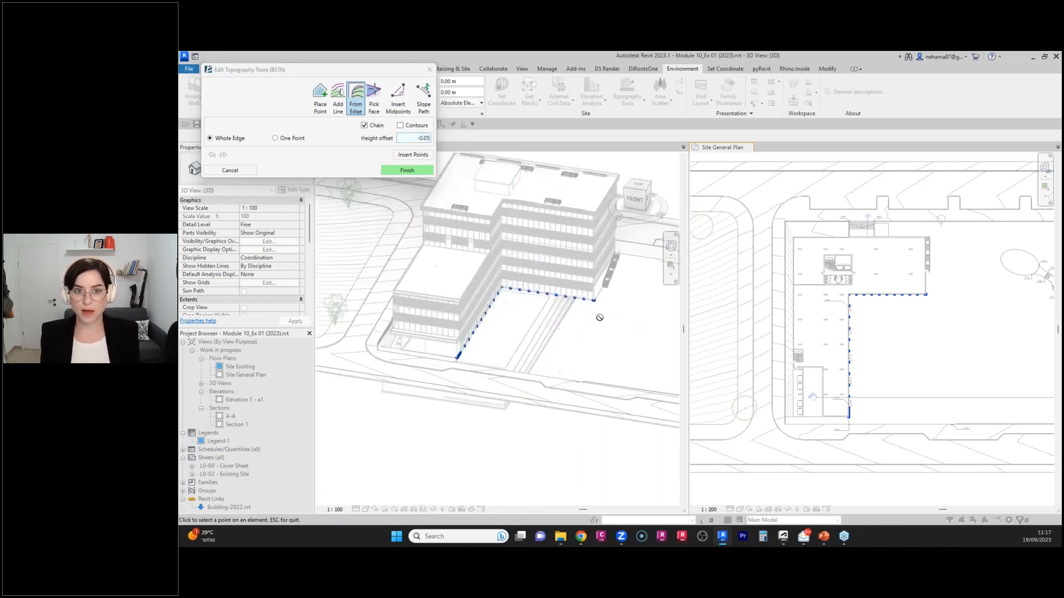
{"action": "scroll", "coordinate": [568, 263], "scroll_direction": "up", "scroll_amount": 3}
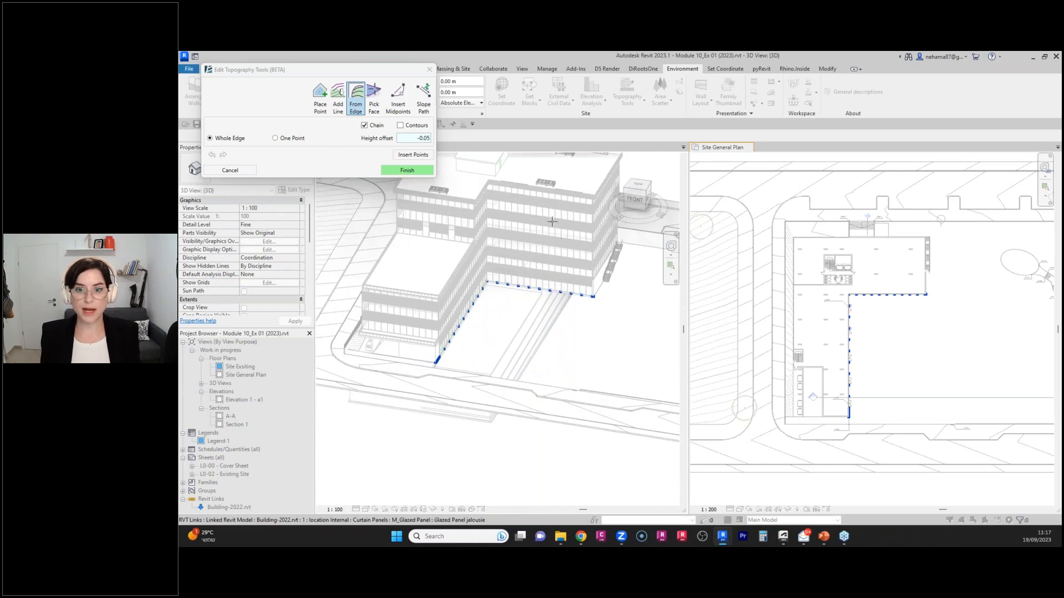
{"action": "left_click", "coordinate": [405, 156]}
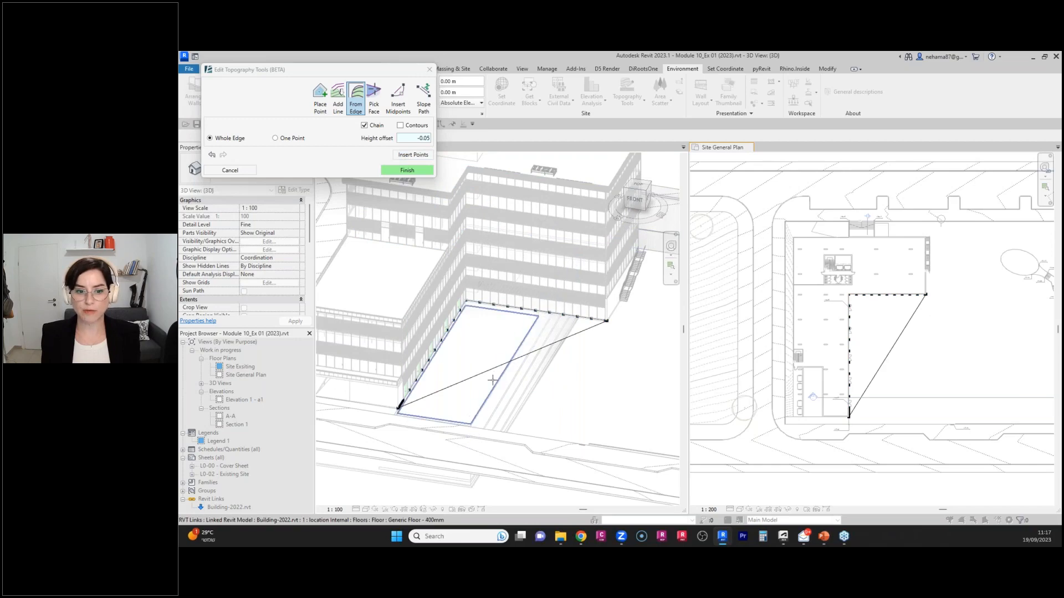
{"action": "key", "text": "Escape"}
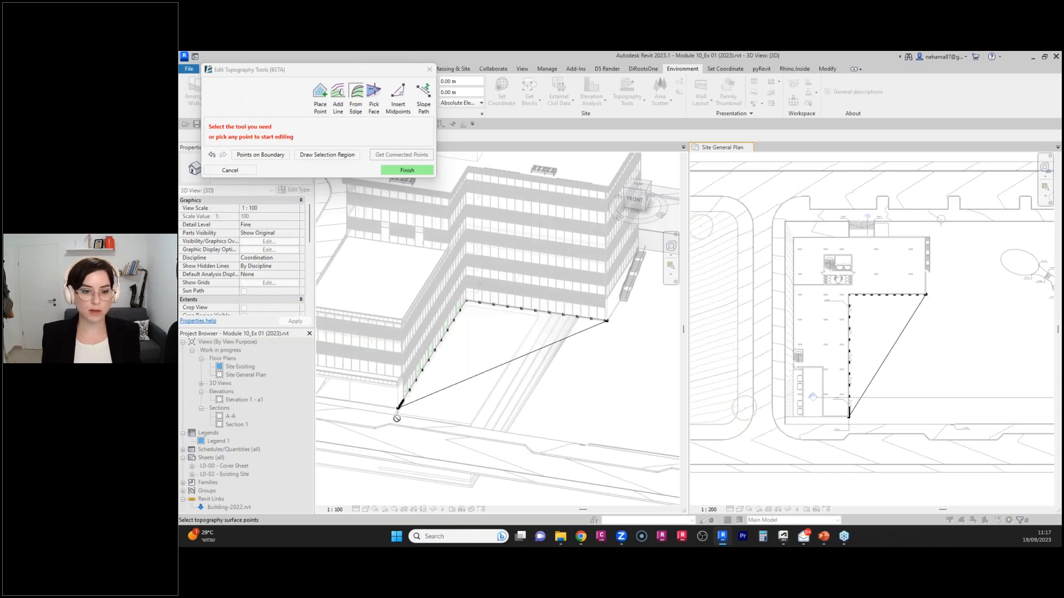
Delete the closely spaced topography points at the side wing's street-side corner.
{"action": "scroll", "coordinate": [397, 427], "scroll_direction": "up", "scroll_amount": 4}
{"action": "left_click_drag", "start_coordinate": [397, 424], "coordinate": [449, 351]}
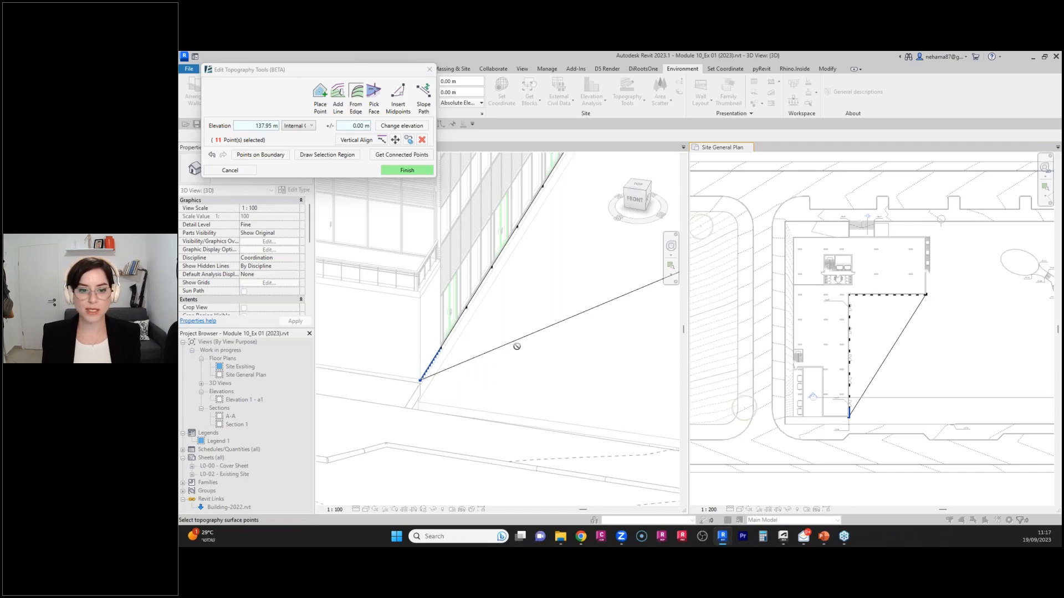
{"action": "left_click", "coordinate": [422, 142]}
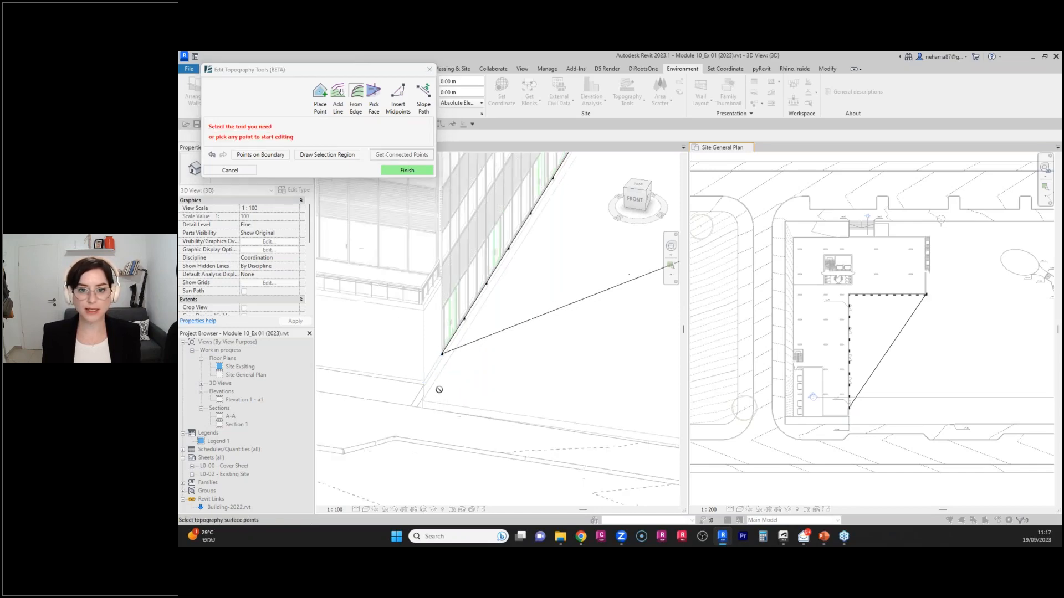
In the site plan, move the topography point at the rear wing's outer corner away from the building, in line with its courtyard facade.
{"action": "scroll", "coordinate": [437, 382], "scroll_direction": "down", "scroll_amount": 5}
{"action": "scroll", "coordinate": [914, 287], "scroll_direction": "up", "scroll_amount": 8}
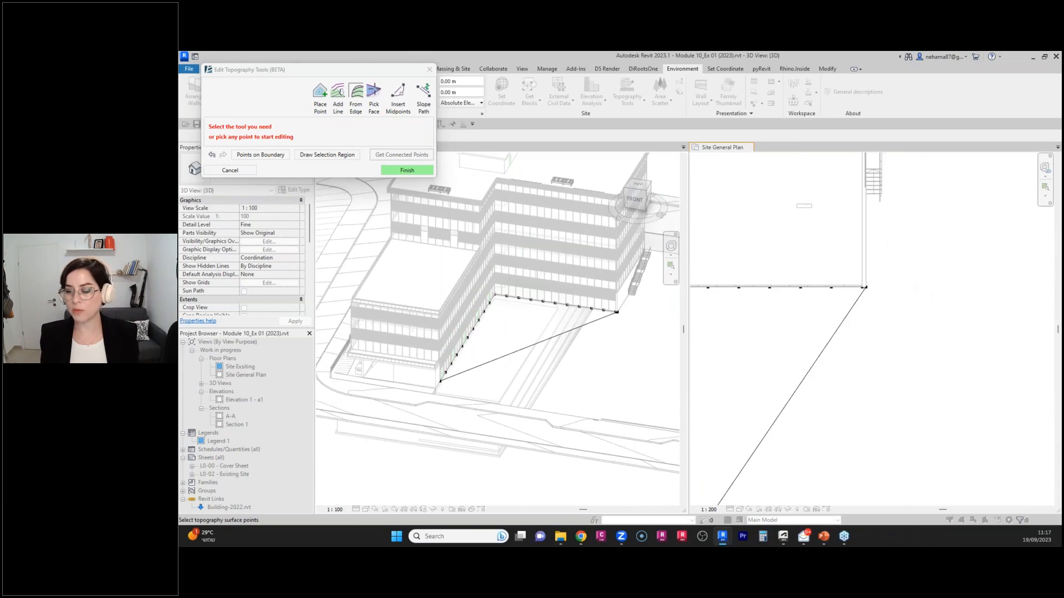
{"action": "left_click", "coordinate": [864, 287]}
{"action": "left_click", "coordinate": [860, 293]}
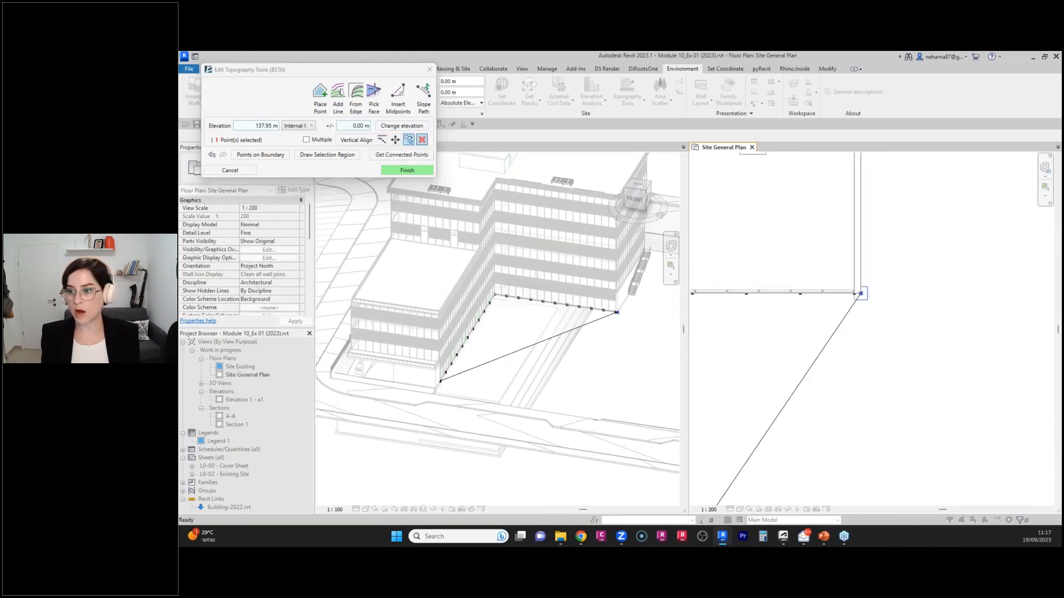
{"action": "scroll", "coordinate": [860, 294], "scroll_direction": "down", "scroll_amount": 3}
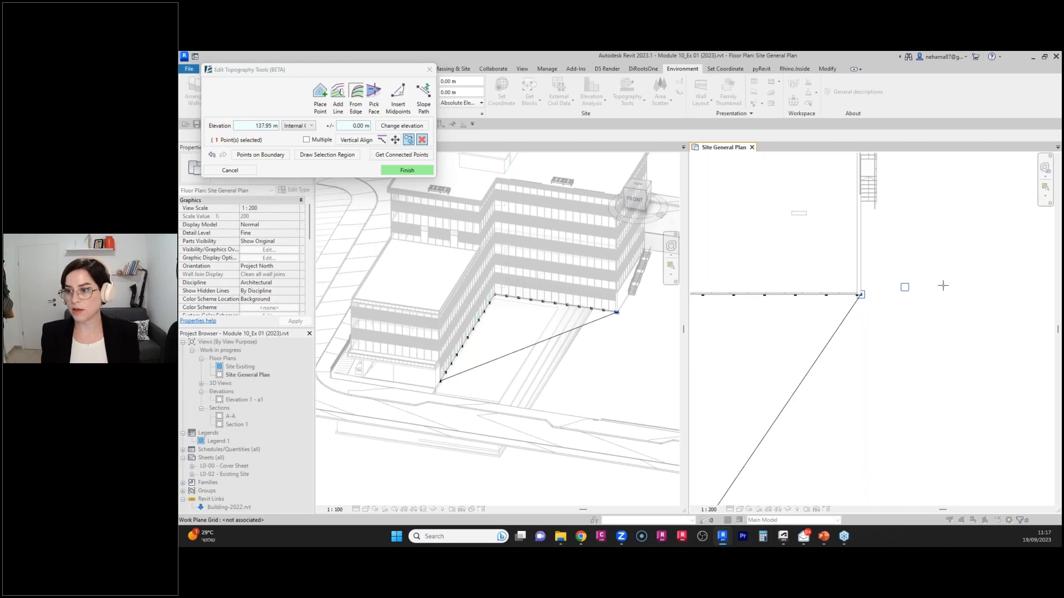
{"action": "left_click", "coordinate": [1000, 294]}
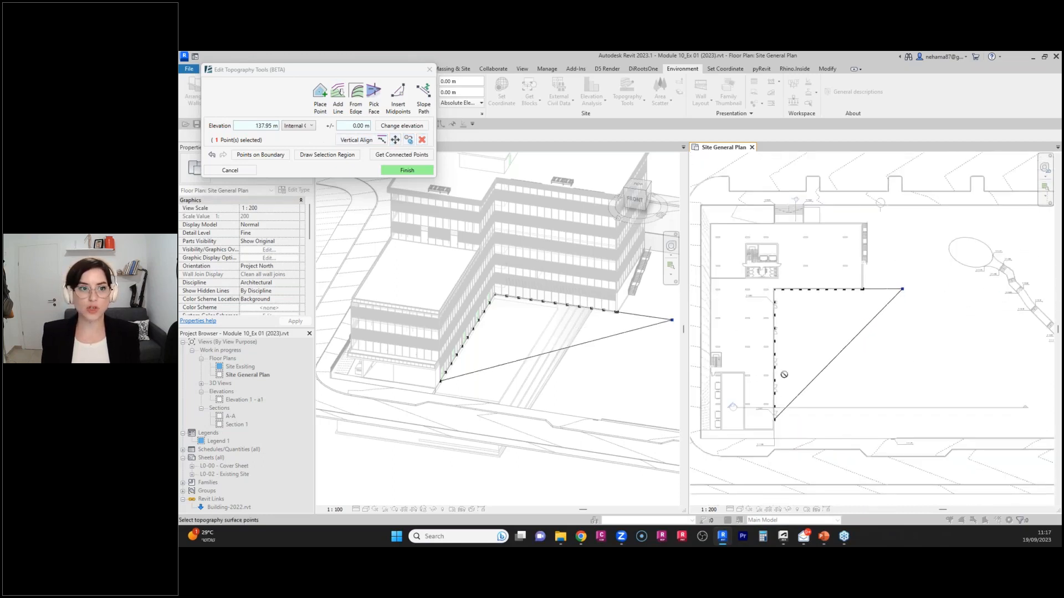
{"action": "left_click", "coordinate": [612, 381]}
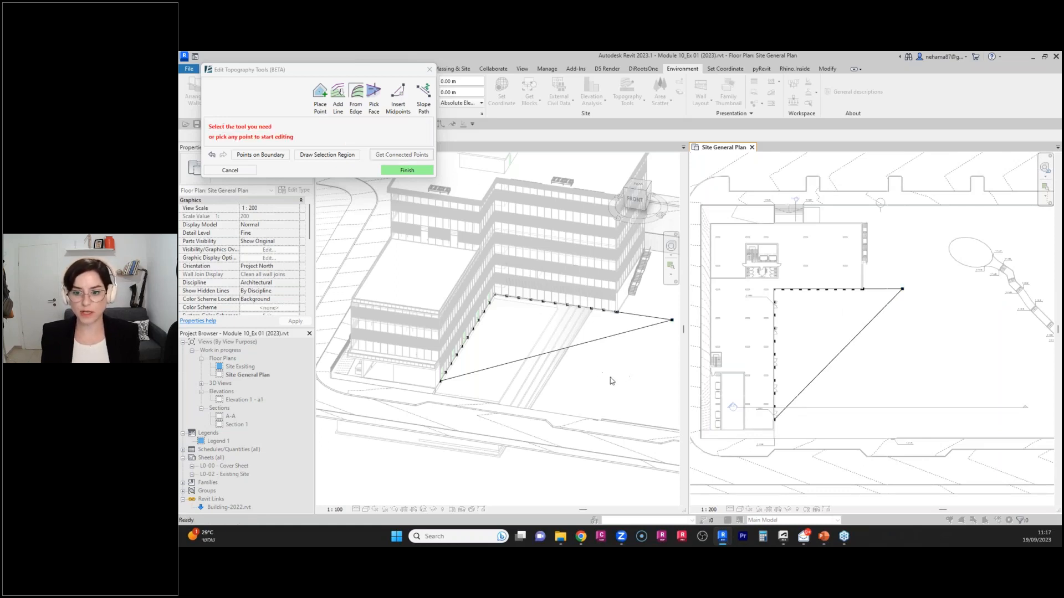
Use From Edge in One Point mode to pick three points along the stone paving's courtyard-side edge, with a height offset of 0.
{"action": "left_click", "coordinate": [356, 96]}
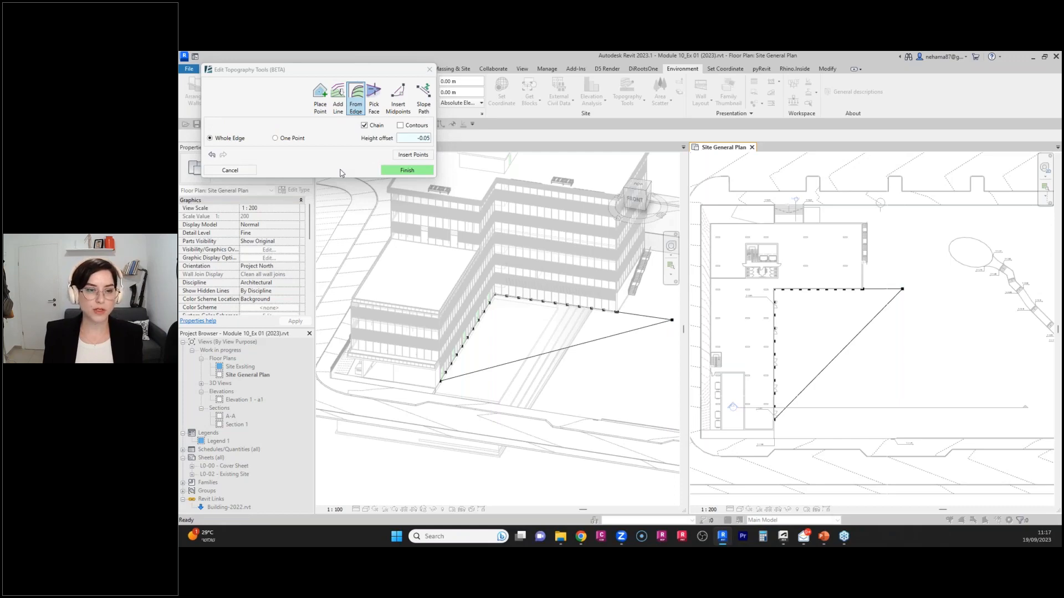
{"action": "left_click", "coordinate": [275, 138]}
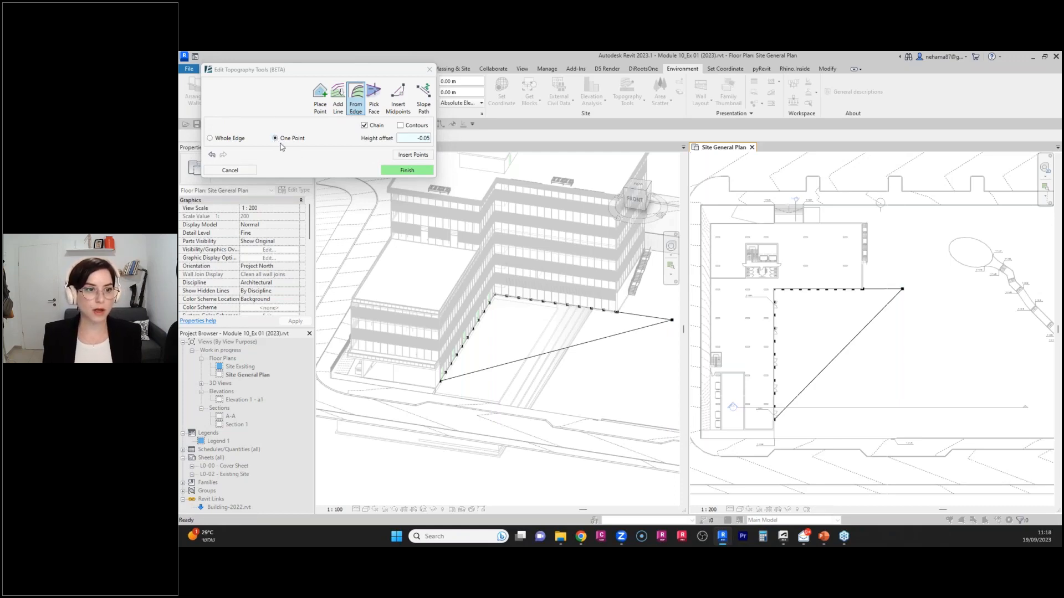
{"action": "scroll", "coordinate": [425, 381], "scroll_direction": "up", "scroll_amount": 5}
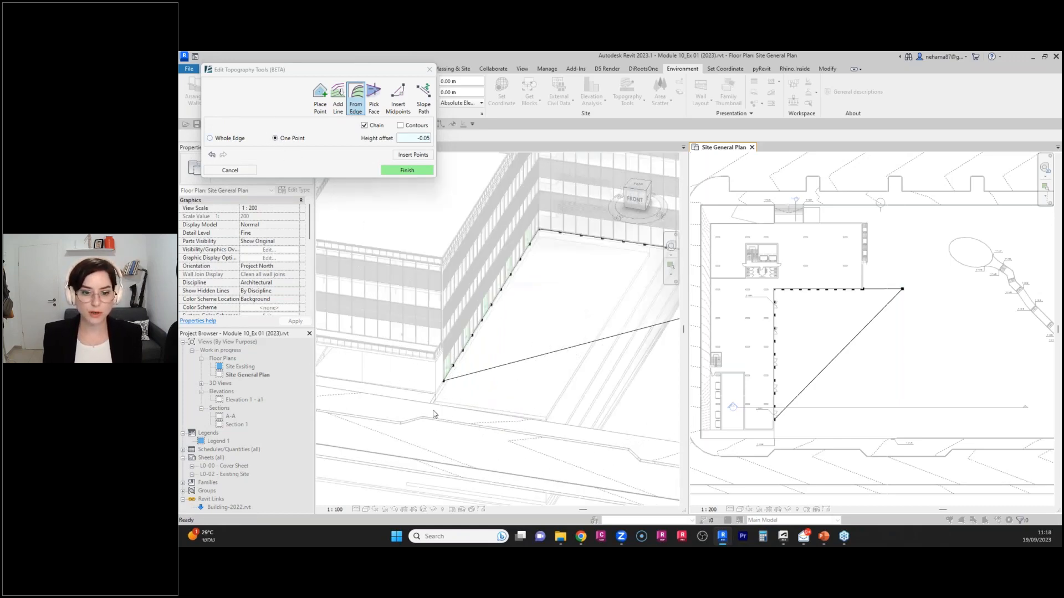
{"action": "scroll", "coordinate": [427, 408], "scroll_direction": "up", "scroll_amount": 2}
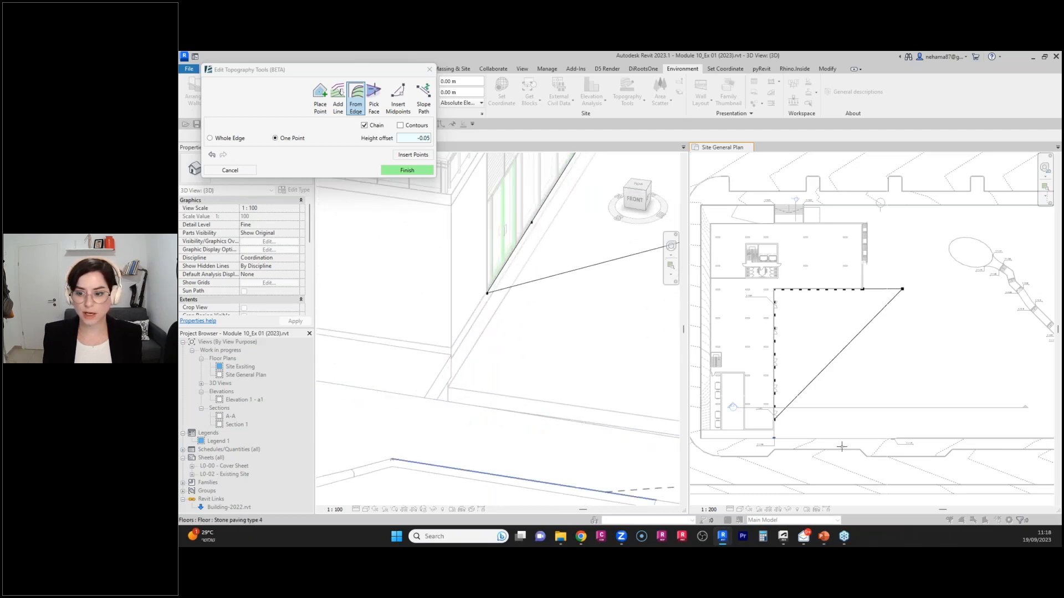
{"action": "scroll", "coordinate": [779, 447], "scroll_direction": "up", "scroll_amount": 5}
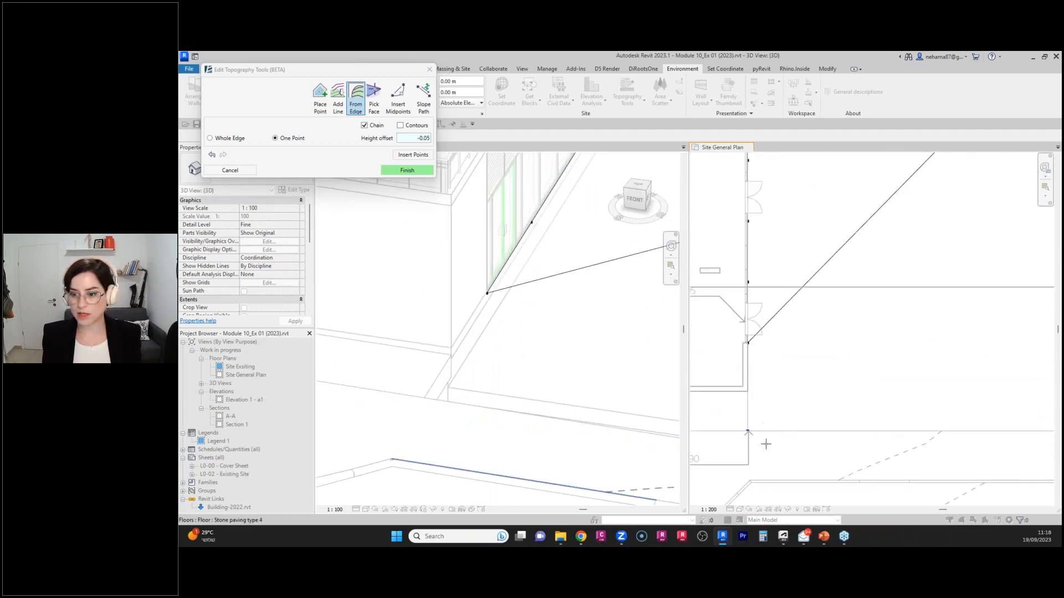
{"action": "scroll", "coordinate": [759, 431], "scroll_direction": "down", "scroll_amount": 4}
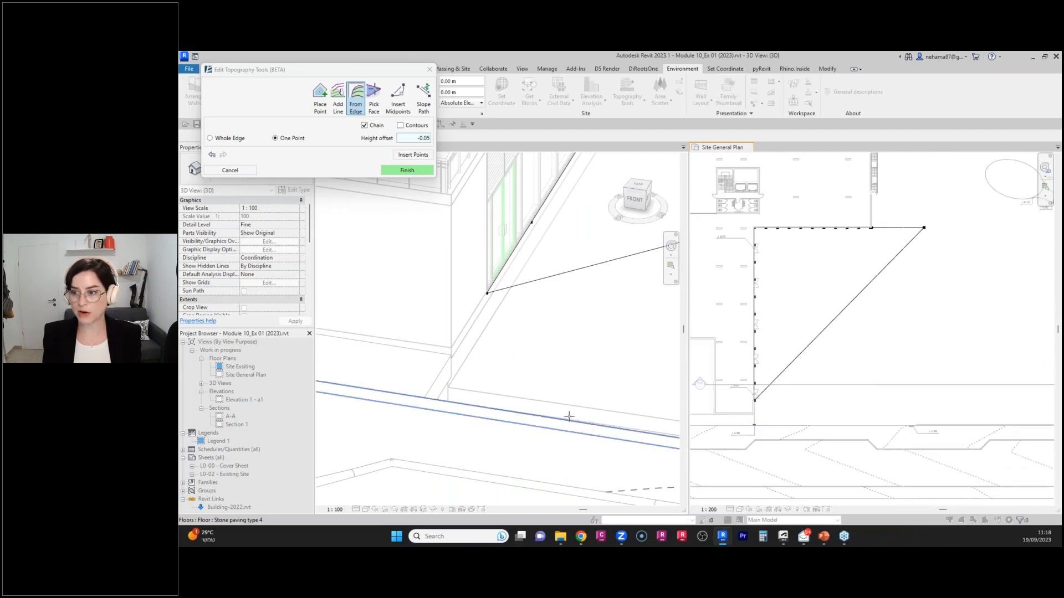
{"action": "scroll", "coordinate": [546, 418], "scroll_direction": "down", "scroll_amount": 2}
{"action": "middle_click_drag", "start_coordinate": [558, 437], "coordinate": [444, 422]}
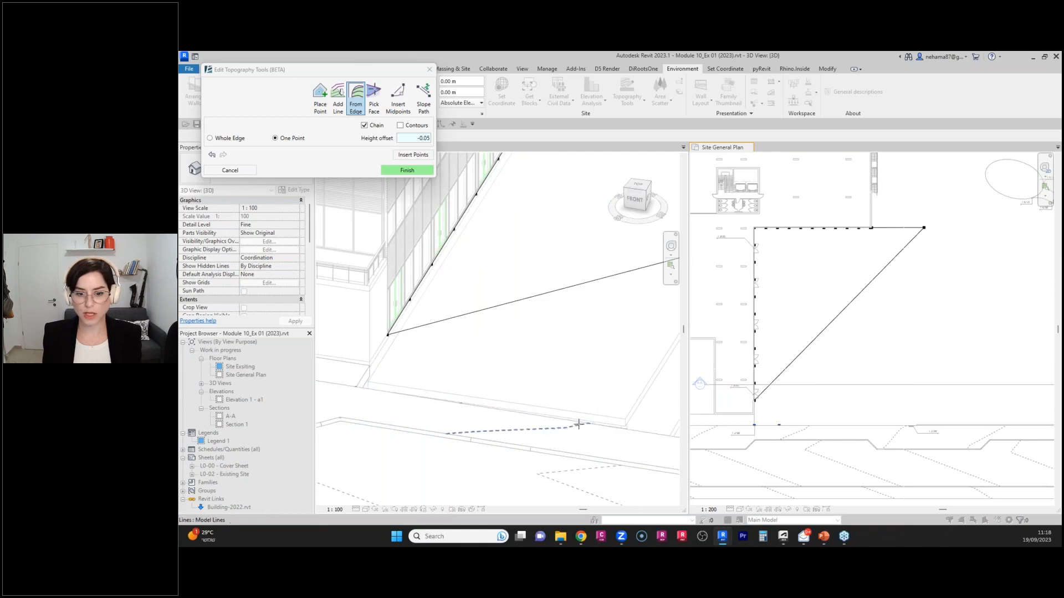
{"action": "left_click", "coordinate": [598, 425]}
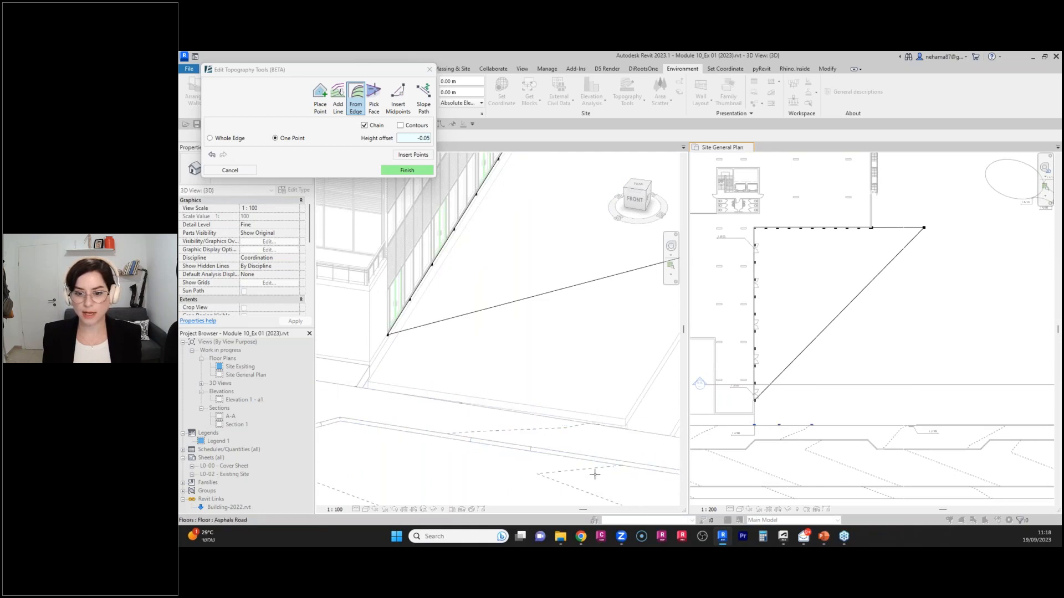
{"action": "double_click", "coordinate": [425, 141]}
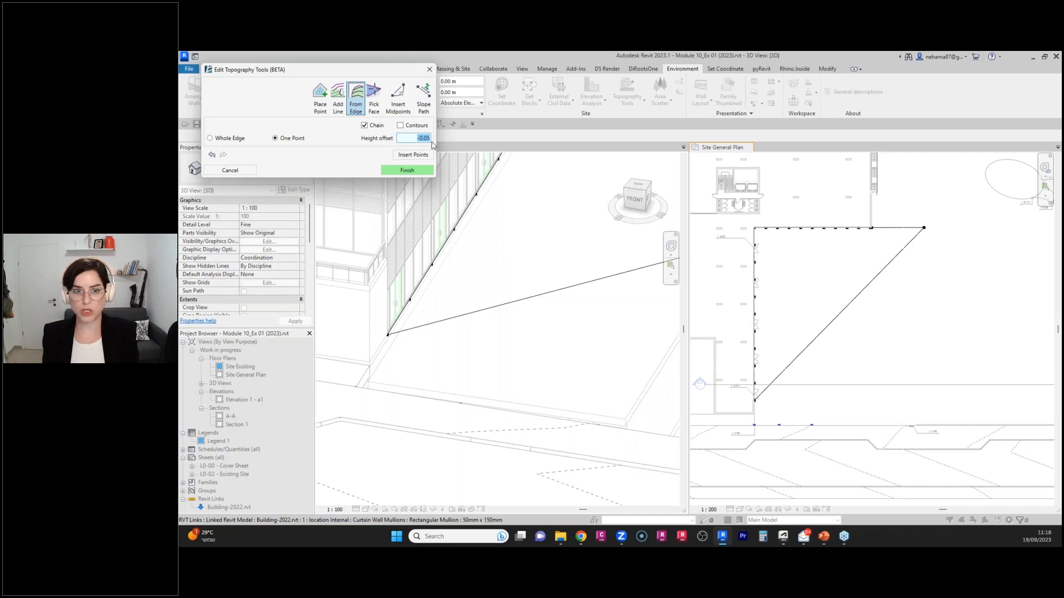
{"action": "type", "text": "0"}
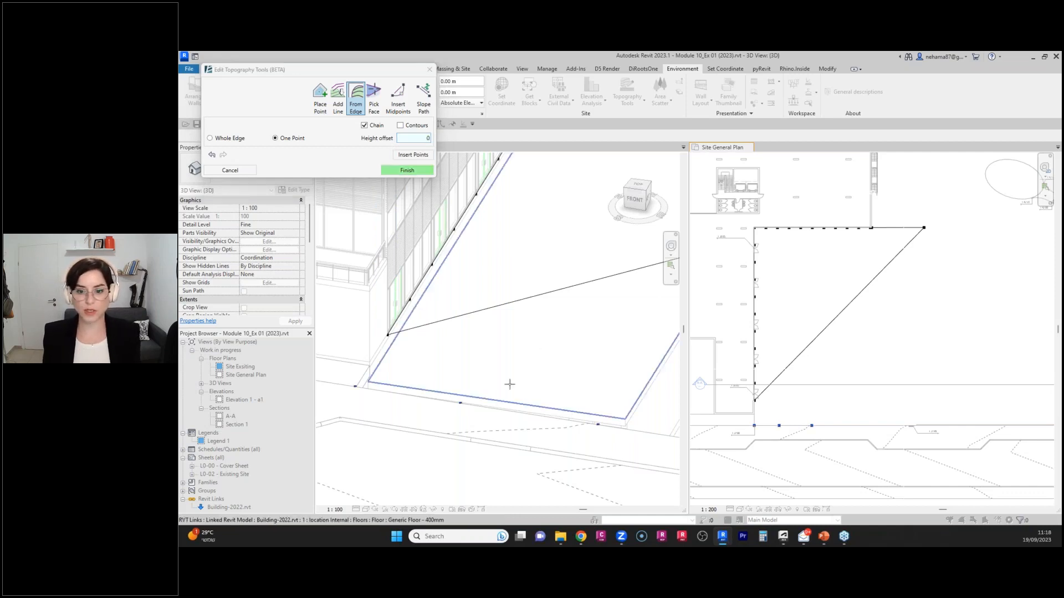
Replace the third paving point with one farther along the same edge, and insert the three picked points into the topography.
{"action": "scroll", "coordinate": [449, 355], "scroll_direction": "down", "scroll_amount": 5}
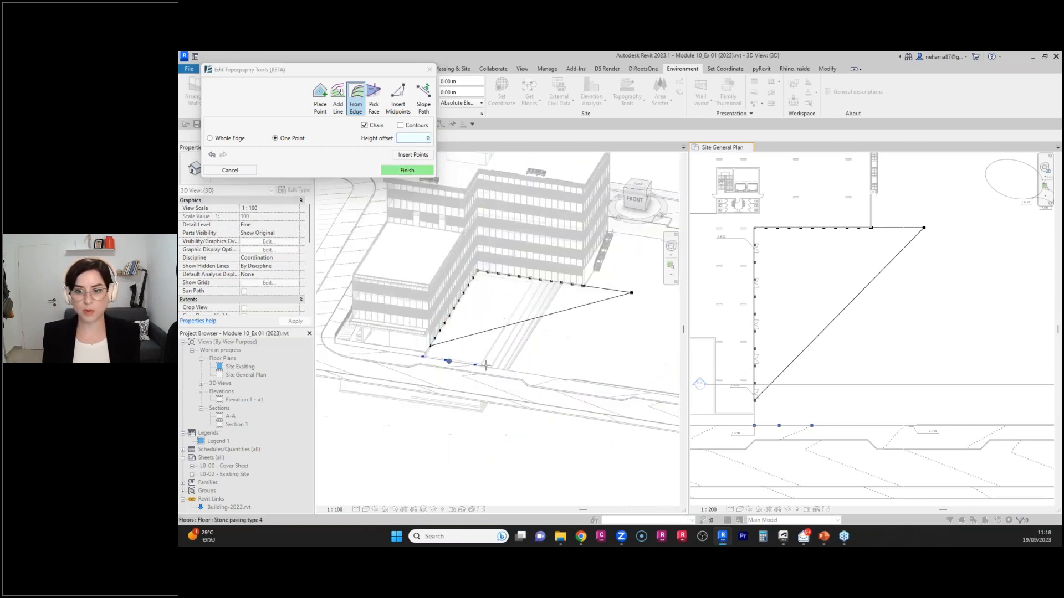
{"action": "scroll", "coordinate": [455, 371], "scroll_direction": "up", "scroll_amount": 4}
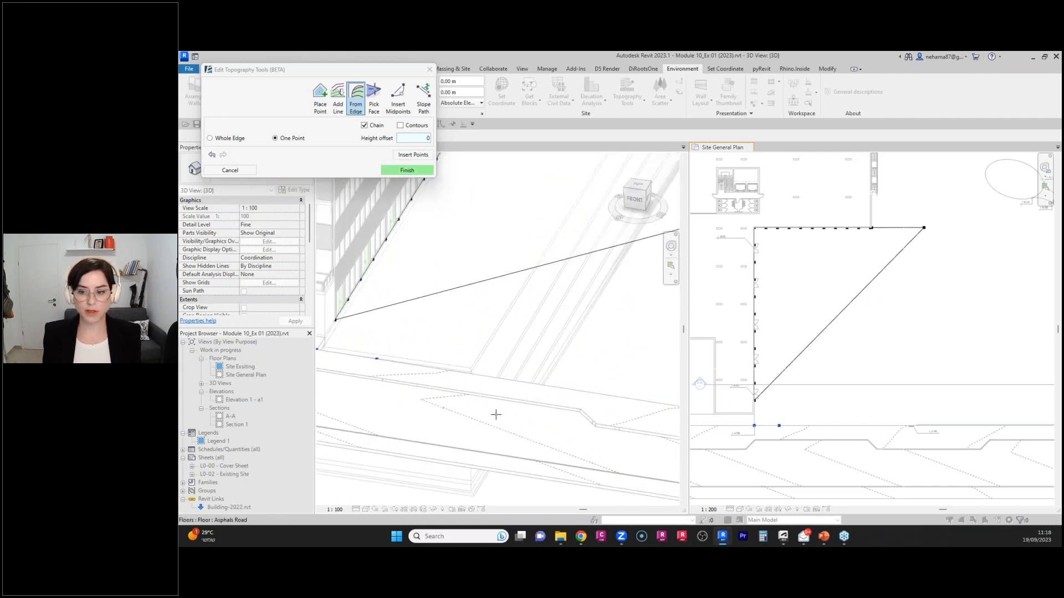
{"action": "left_click", "coordinate": [501, 378]}
{"action": "scroll", "coordinate": [508, 438], "scroll_direction": "down", "scroll_amount": 4}
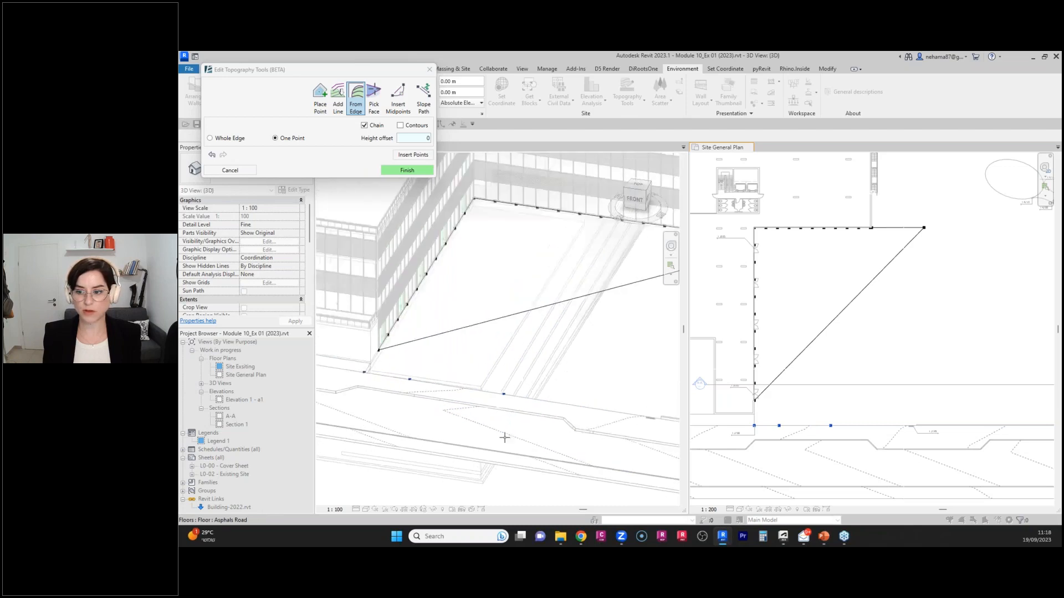
{"action": "scroll", "coordinate": [497, 419], "scroll_direction": "down", "scroll_amount": 3}
{"action": "left_click", "coordinate": [424, 157]}
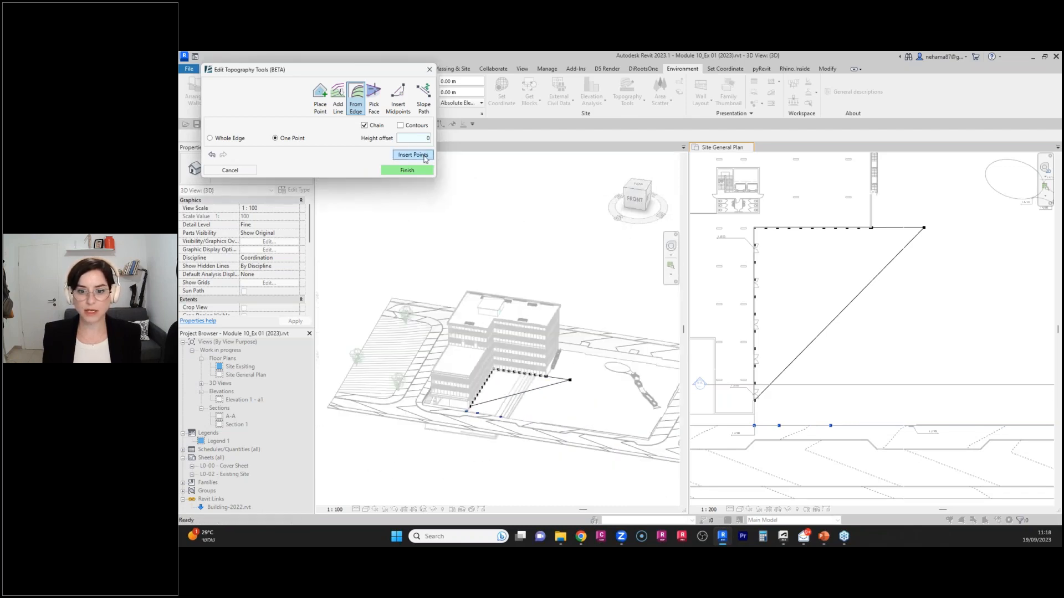
Mark up the site plan with temporary arrows along the courtyard's diagonal and from both facades, and clear the markings.
{"action": "left_click", "coordinate": [909, 336]}
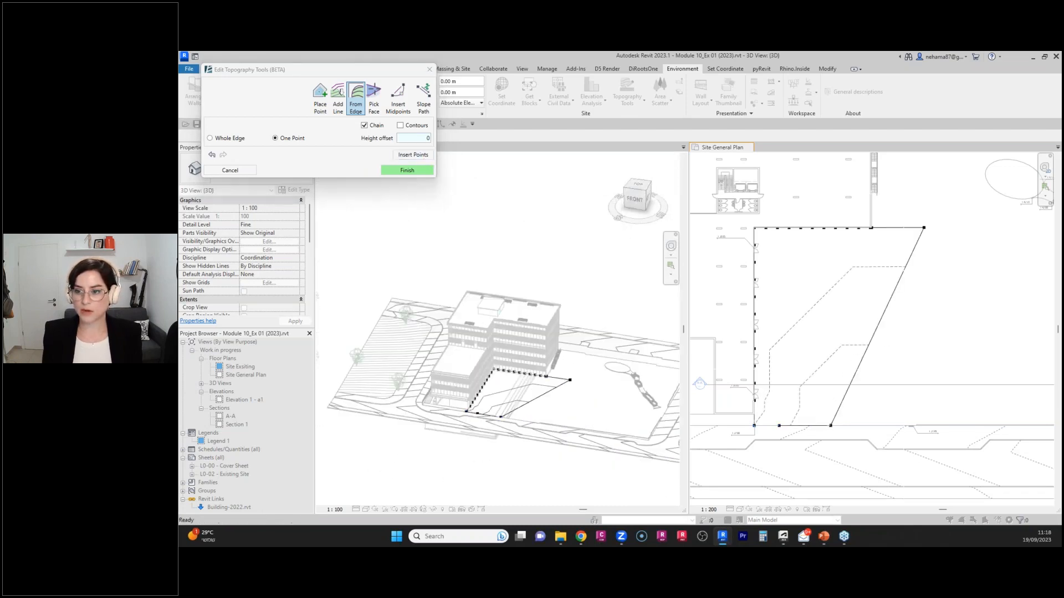
{"action": "scroll", "coordinate": [924, 350], "scroll_direction": "up", "scroll_amount": 1}
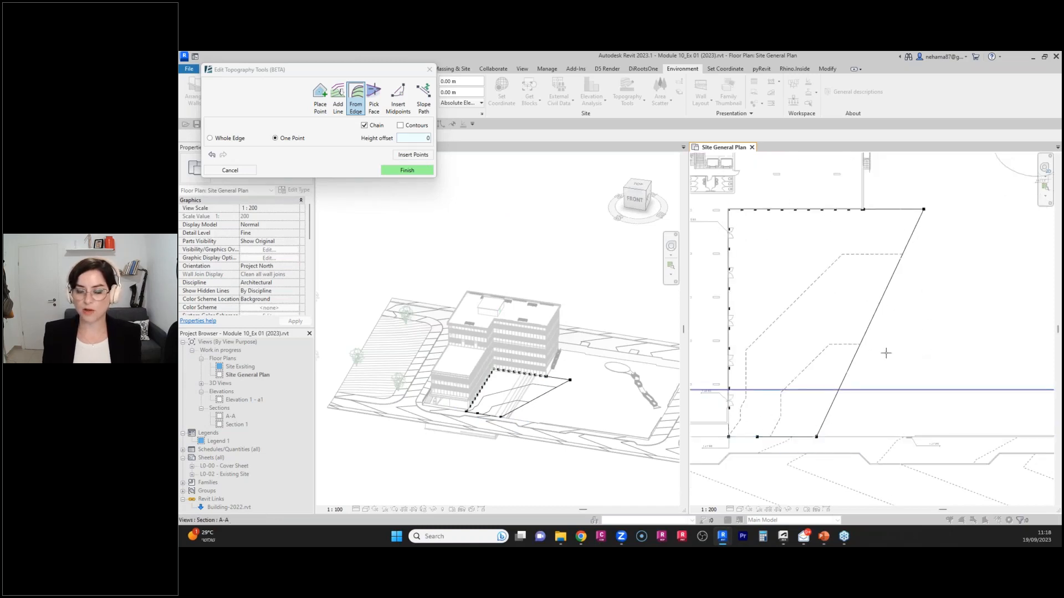
{"action": "scroll", "coordinate": [492, 414], "scroll_direction": "up", "scroll_amount": 2}
{"action": "scroll", "coordinate": [493, 413], "scroll_direction": "up", "scroll_amount": 1}
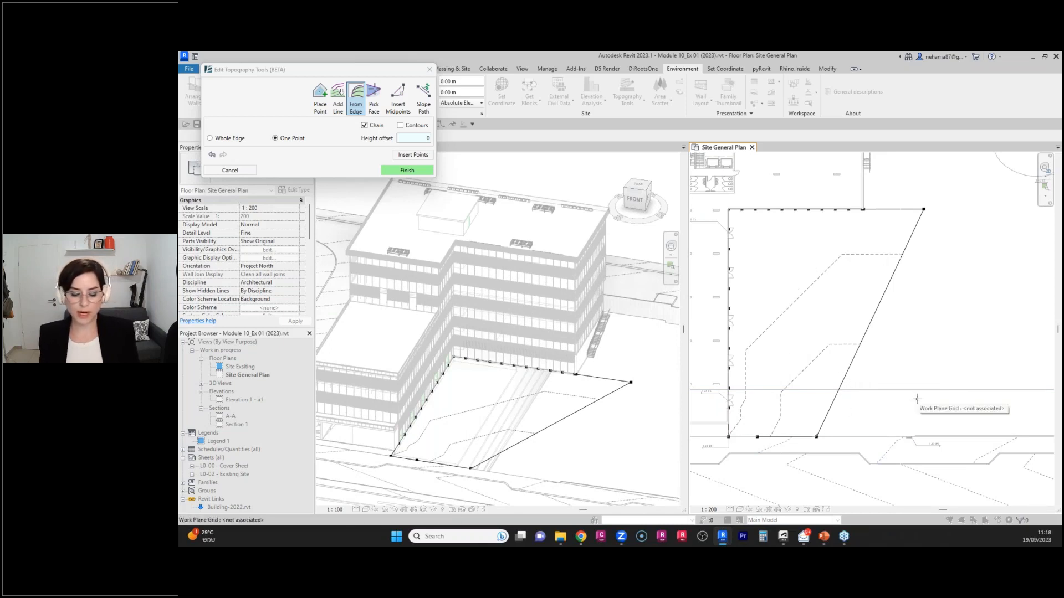
{"action": "left_click_drag", "start_coordinate": [919, 439], "coordinate": [729, 210], "text": "ctrl+shift"}
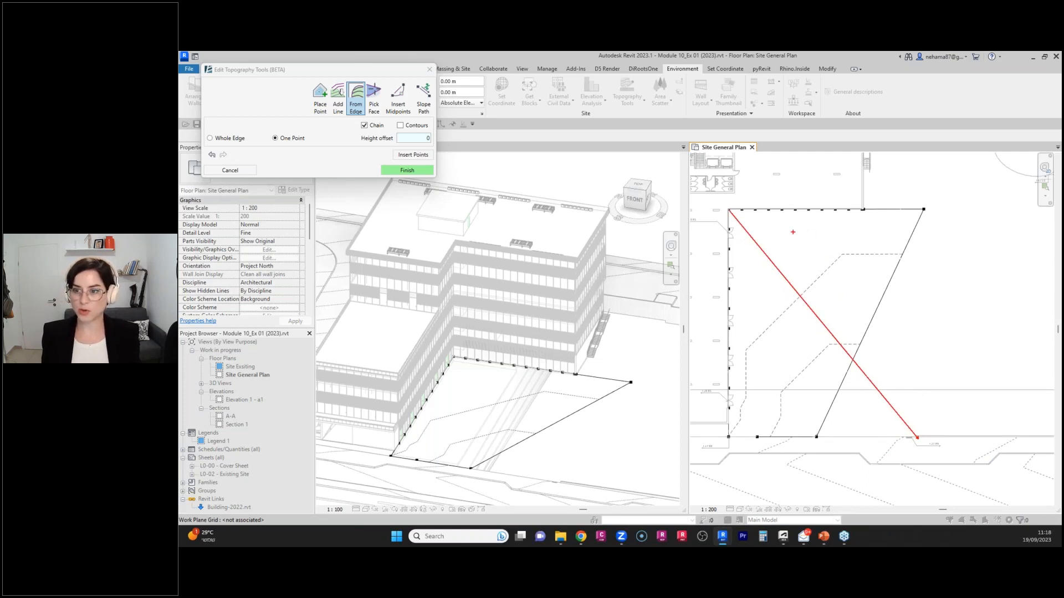
{"action": "left_click_drag", "start_coordinate": [808, 225], "coordinate": [801, 178], "text": "ctrl+shift"}
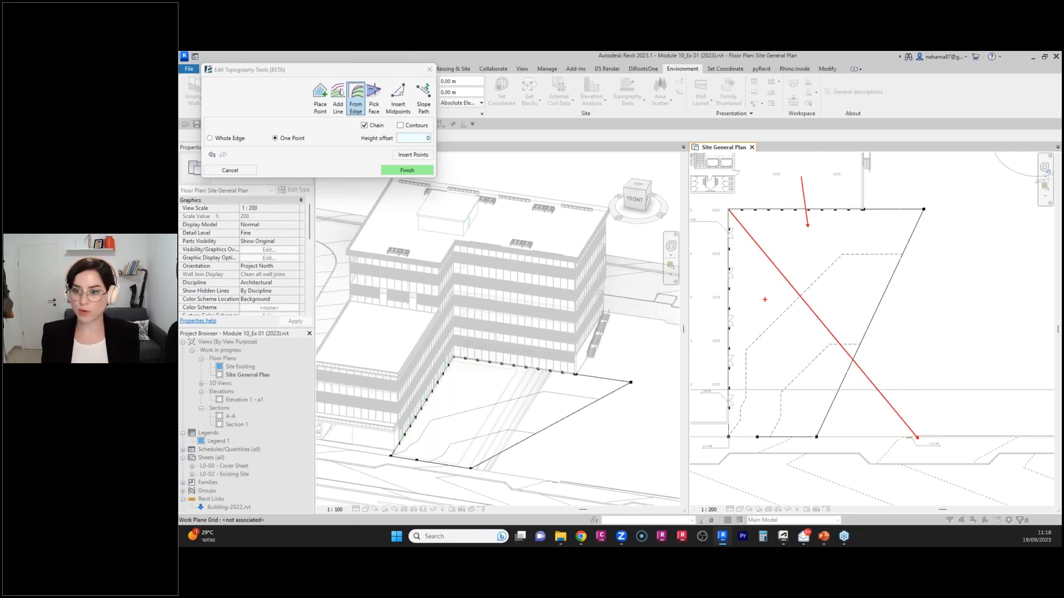
{"action": "left_click_drag", "start_coordinate": [728, 341], "coordinate": [699, 327], "text": "ctrl+shift"}
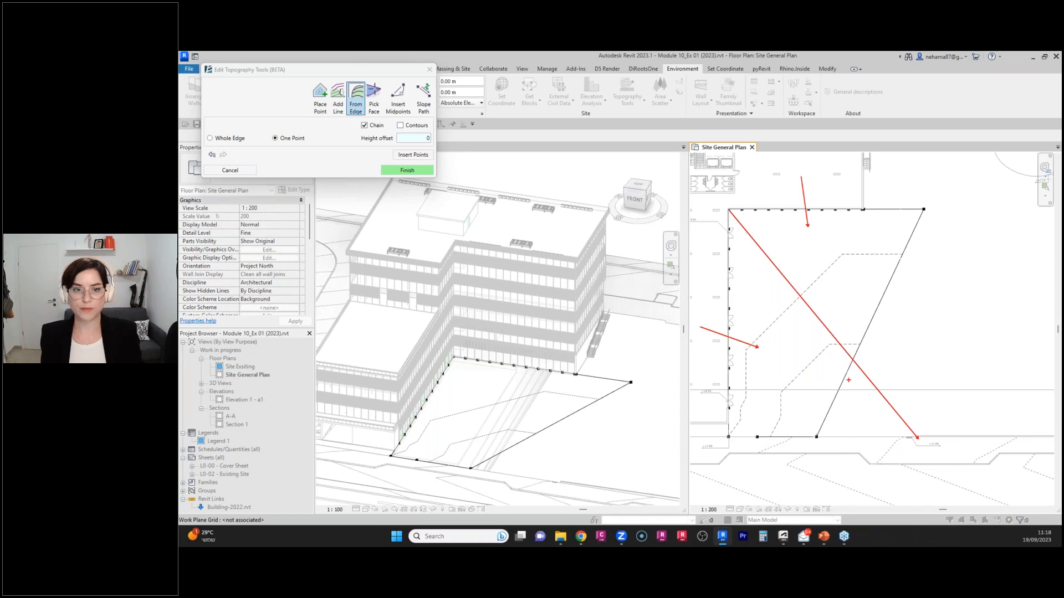
{"action": "key", "text": "Escape"}
Create a Slope Path in Elevation mode from the building's inner corner to the stone paving edge across the courtyard, and insert its points.
{"action": "left_click", "coordinate": [424, 98]}
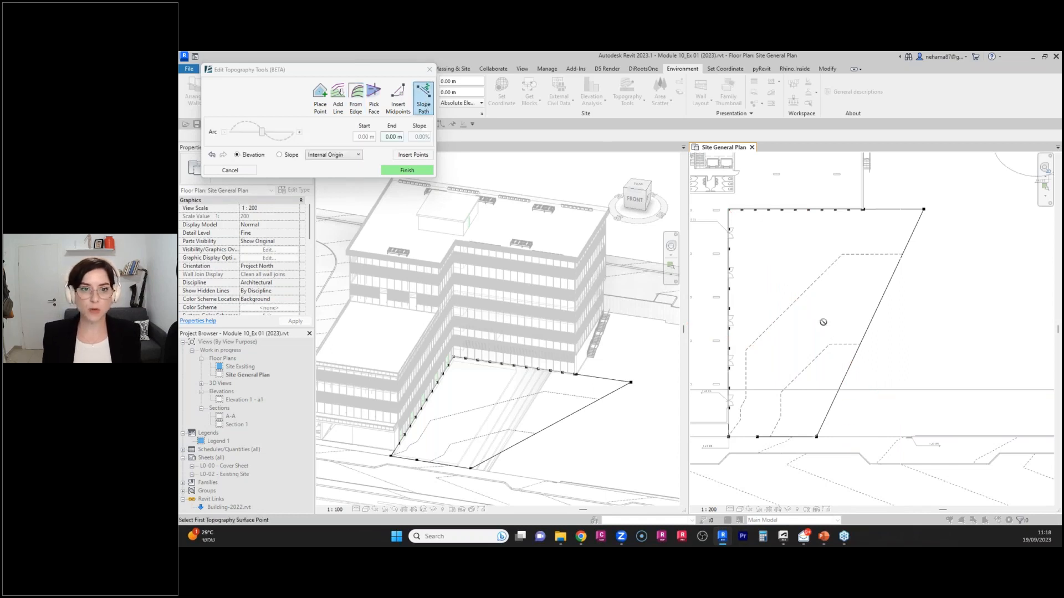
{"action": "left_click", "coordinate": [729, 210]}
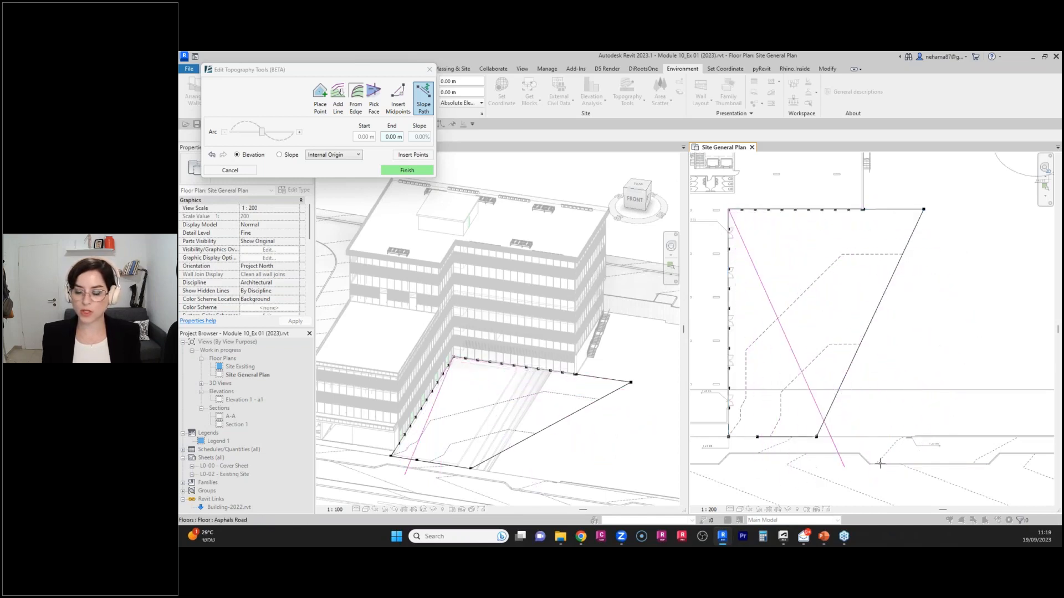
{"action": "scroll", "coordinate": [937, 435], "scroll_direction": "up", "scroll_amount": 3}
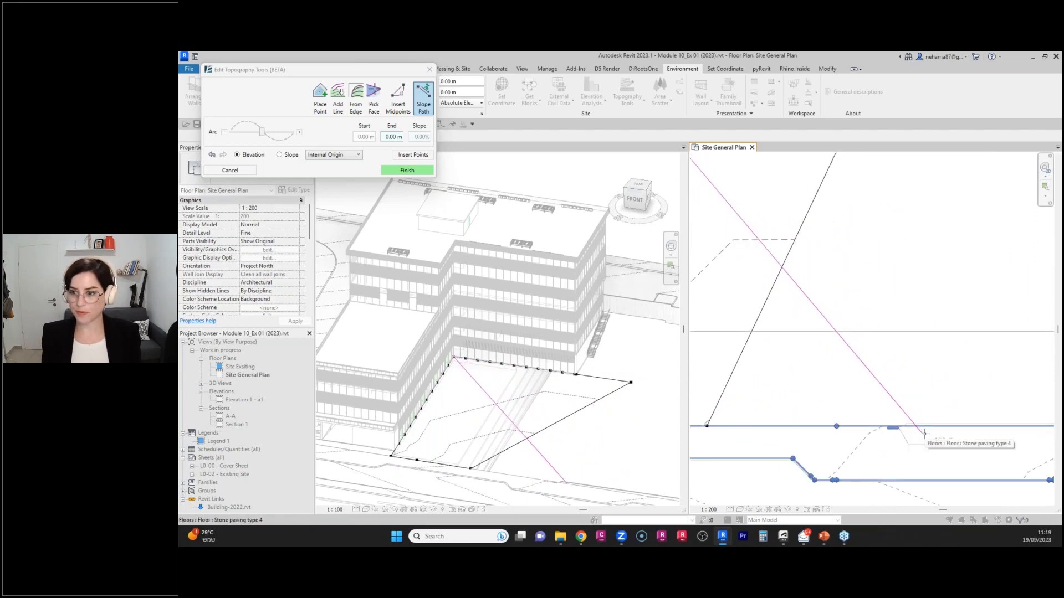
{"action": "left_click", "coordinate": [924, 434]}
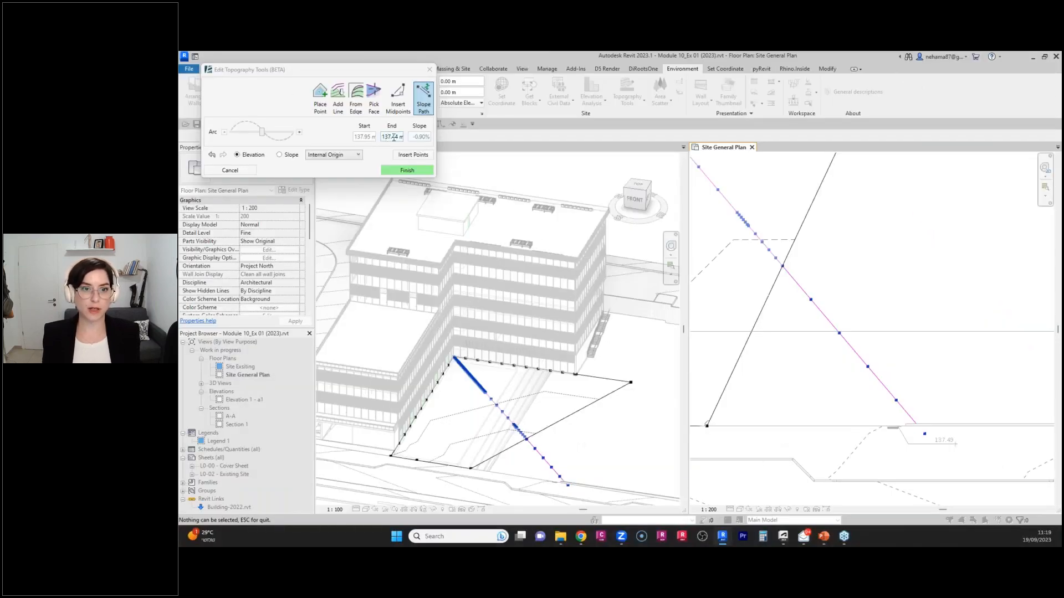
{"action": "left_click", "coordinate": [280, 155]}
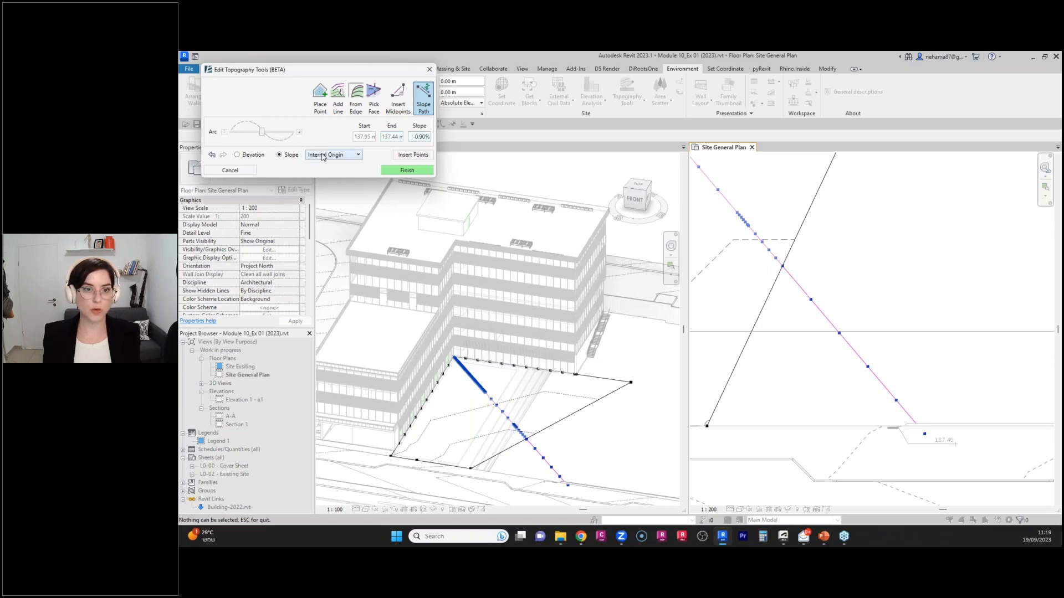
{"action": "left_click", "coordinate": [237, 155]}
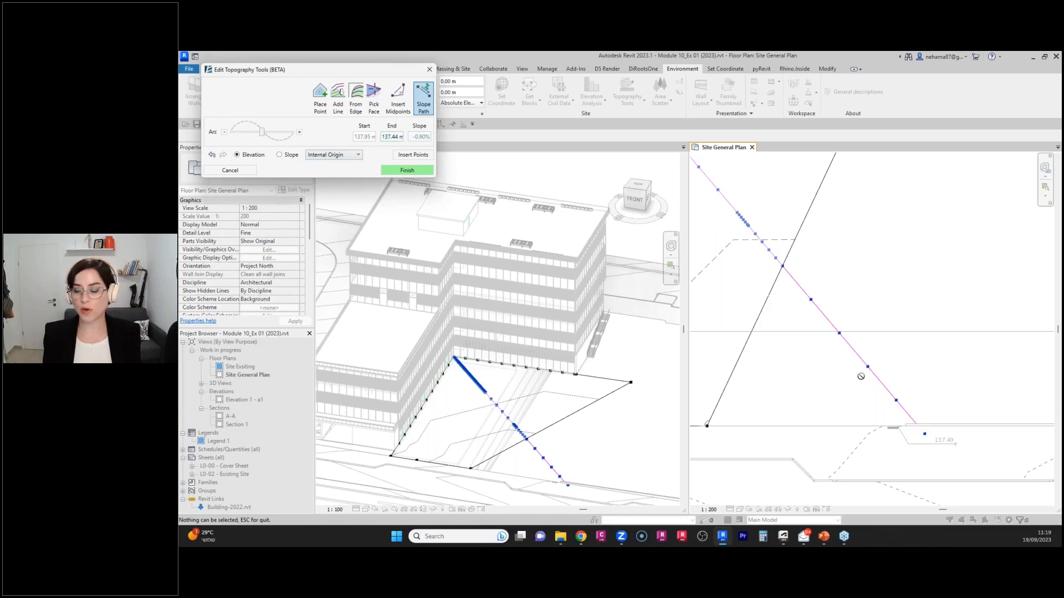
{"action": "scroll", "coordinate": [897, 342], "scroll_direction": "down", "scroll_amount": 2}
{"action": "middle_click_drag", "start_coordinate": [903, 264], "coordinate": [899, 314]}
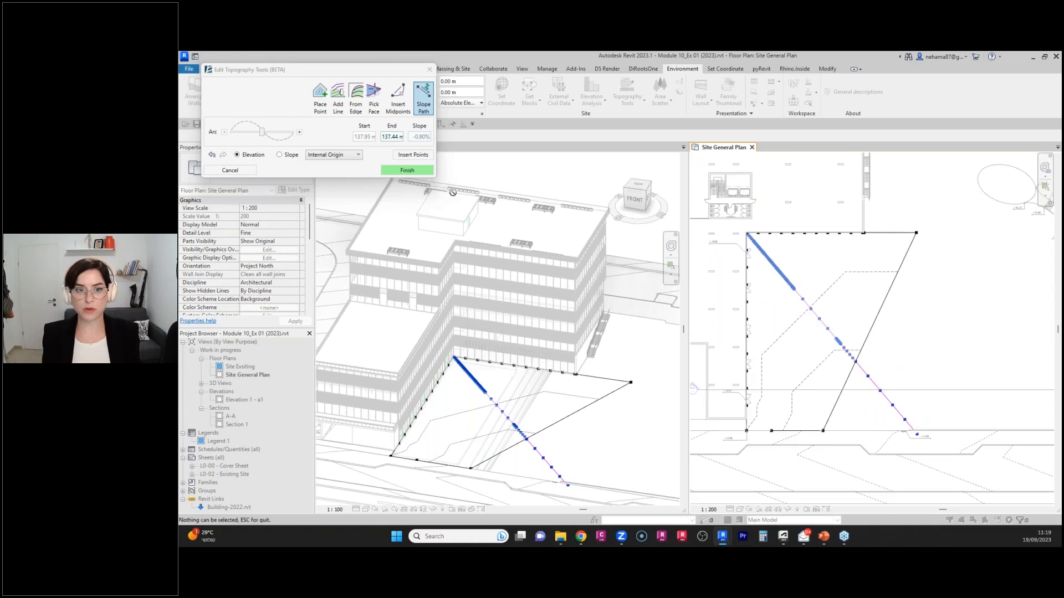
{"action": "left_click", "coordinate": [427, 157]}
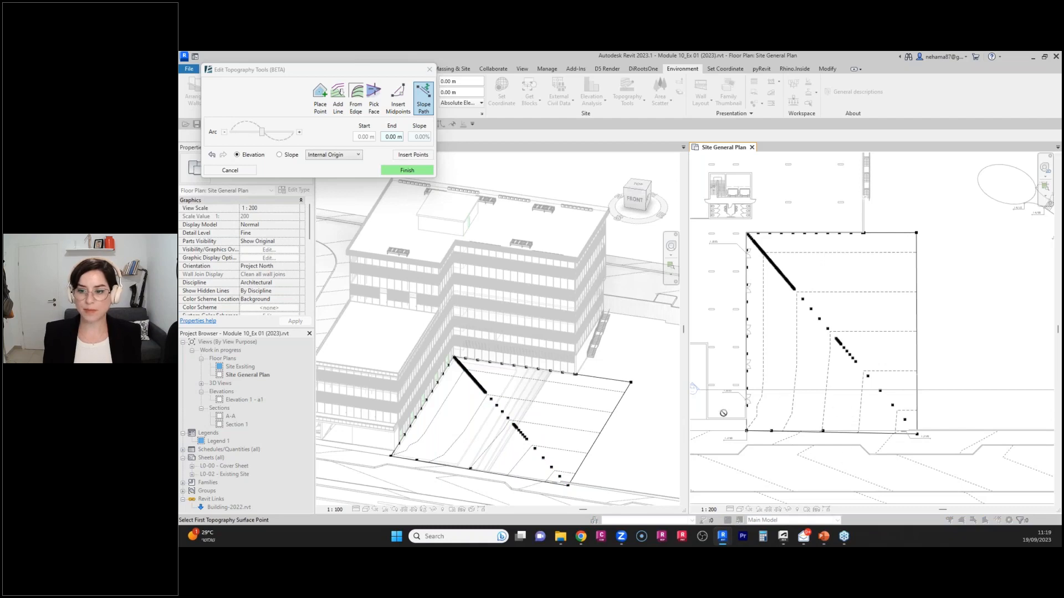
Insert midpoints between the second topography point on the paving edge and the end of the dense points on the diagonal slope path.
{"action": "scroll", "coordinate": [723, 410], "scroll_direction": "up", "scroll_amount": 1}
{"action": "scroll", "coordinate": [769, 321], "scroll_direction": "up", "scroll_amount": 1}
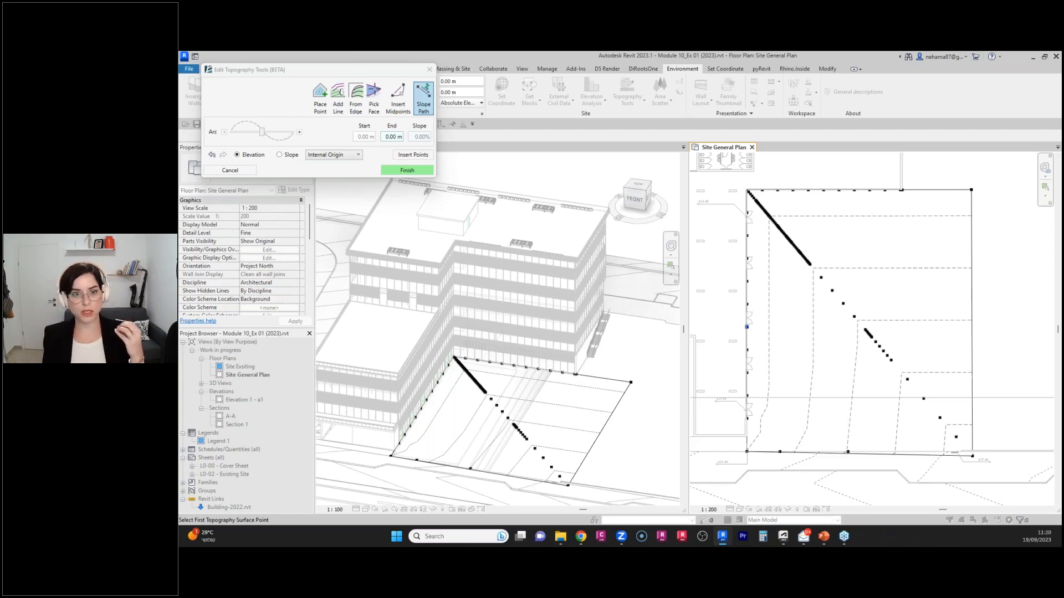
{"action": "left_click", "coordinate": [410, 96]}
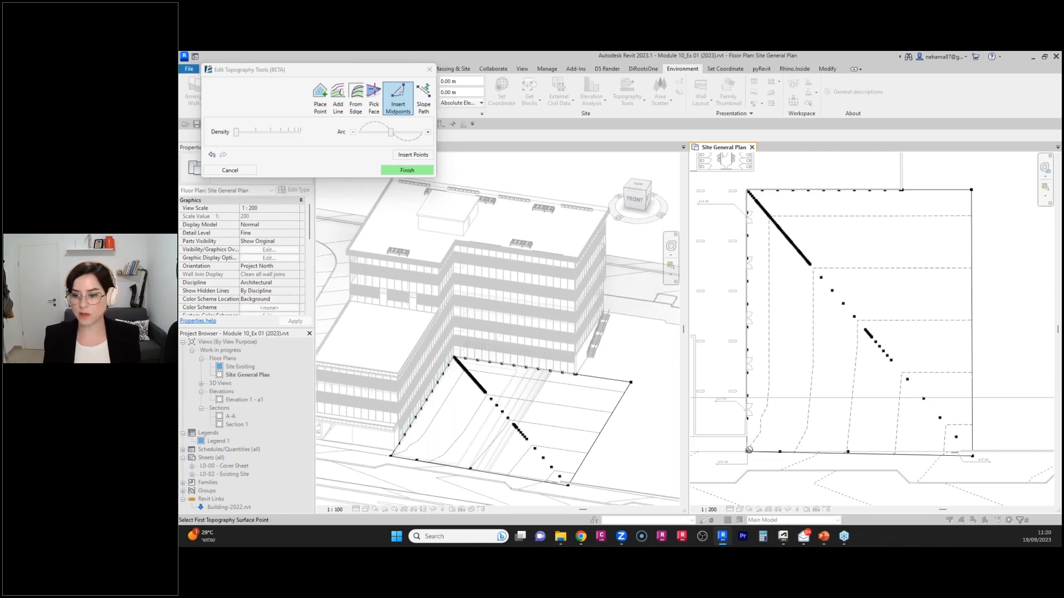
{"action": "left_click", "coordinate": [780, 452]}
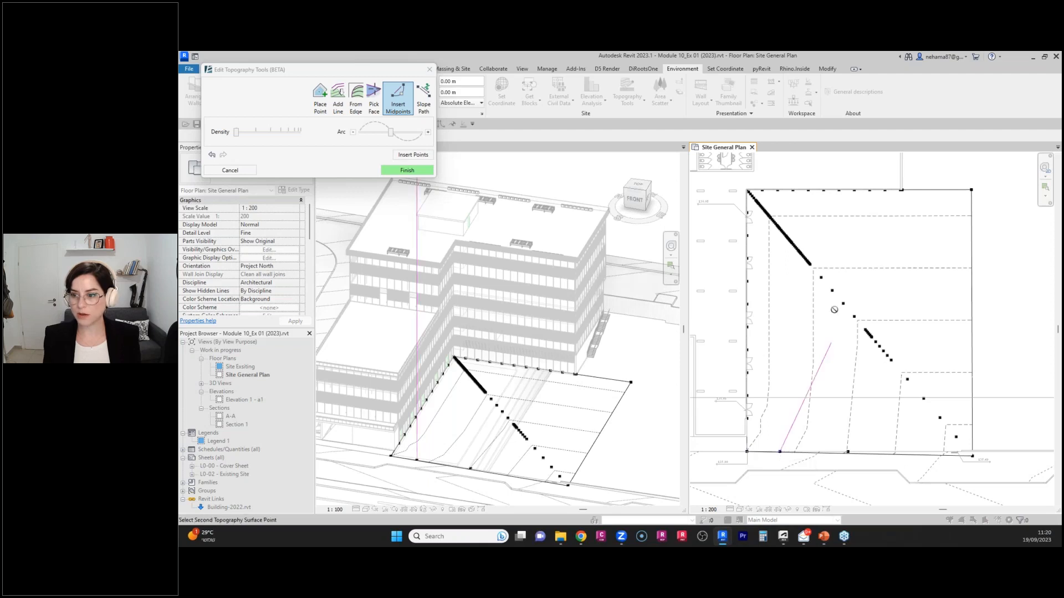
{"action": "left_click", "coordinate": [810, 265]}
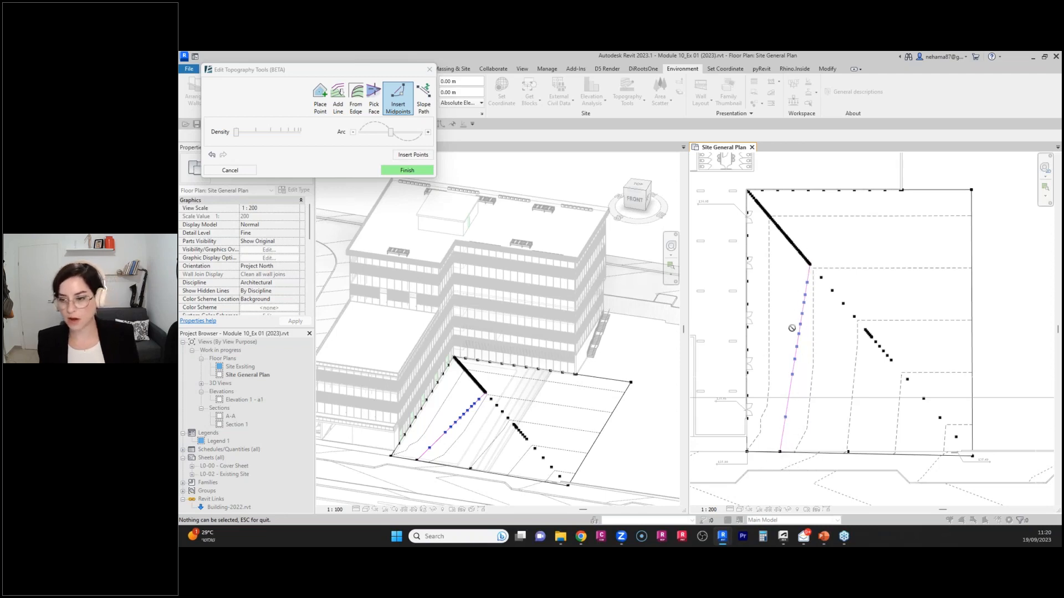
{"action": "left_click", "coordinate": [427, 154]}
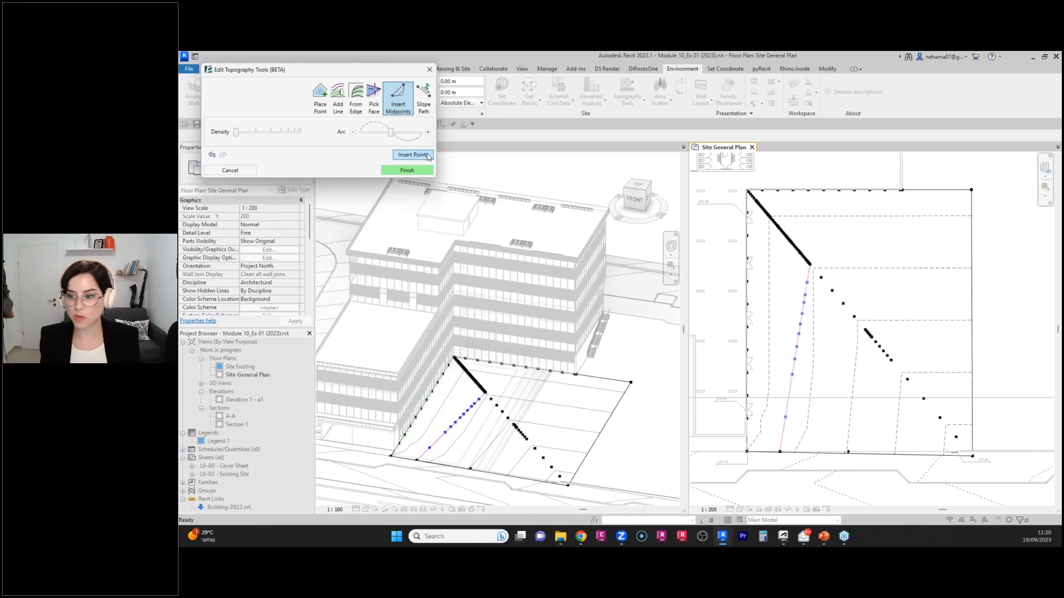
Insert midpoints from the side wing's street-side corner to the slope path near the inner corner, and finish the topography edit.
{"action": "left_click", "coordinate": [747, 451]}
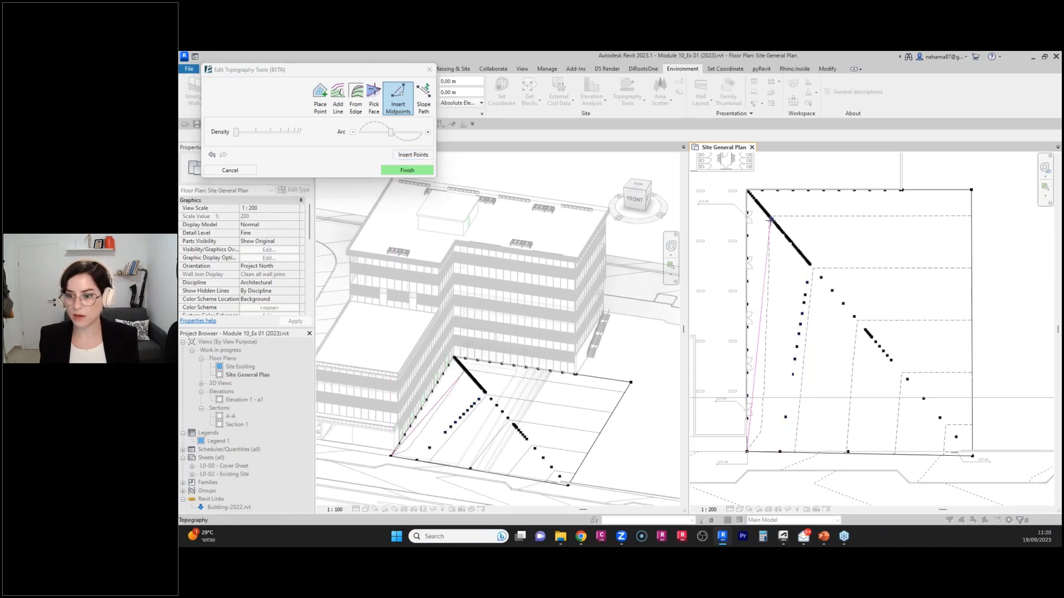
{"action": "left_click", "coordinate": [770, 222]}
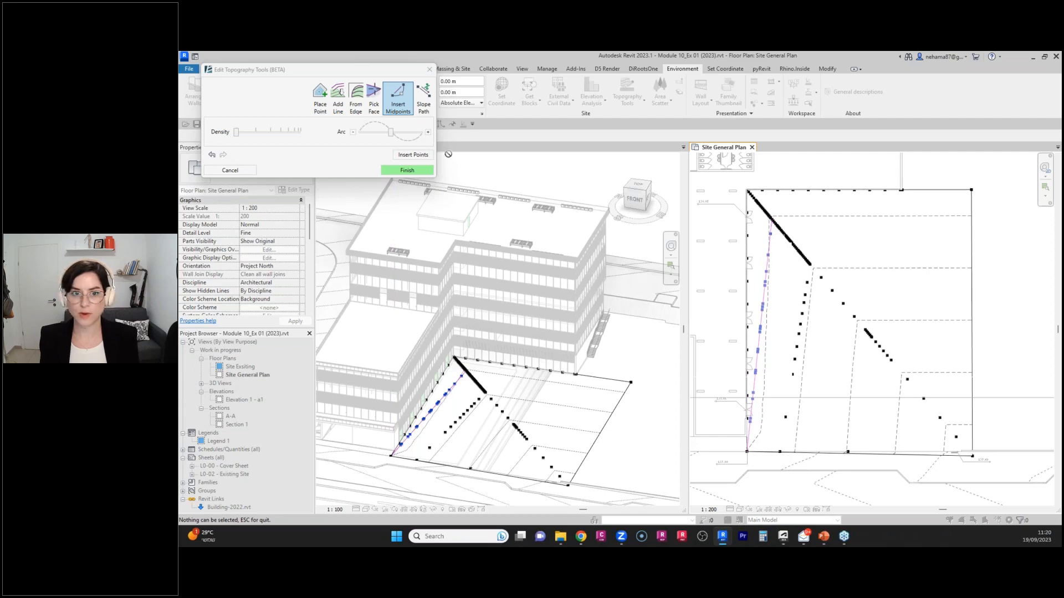
{"action": "left_click", "coordinate": [413, 155]}
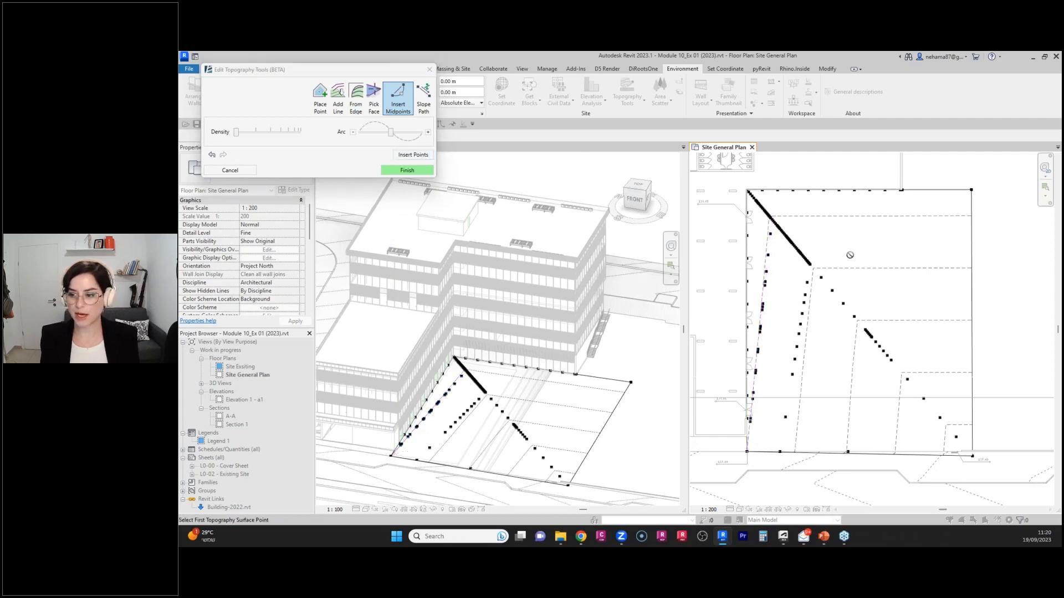
{"action": "left_click", "coordinate": [407, 171]}
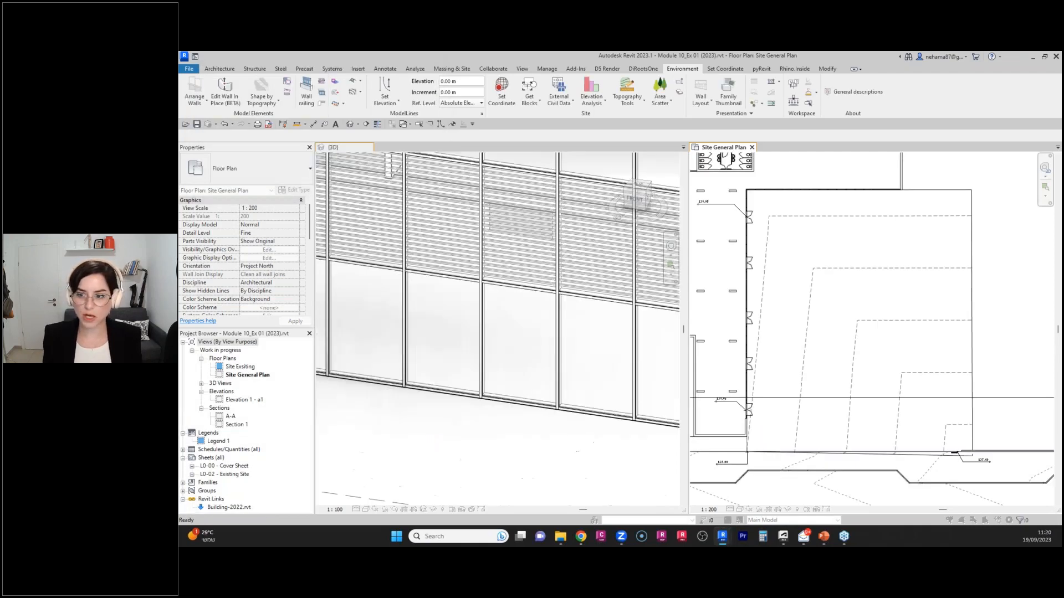
{"action": "left_click", "coordinate": [694, 212]}
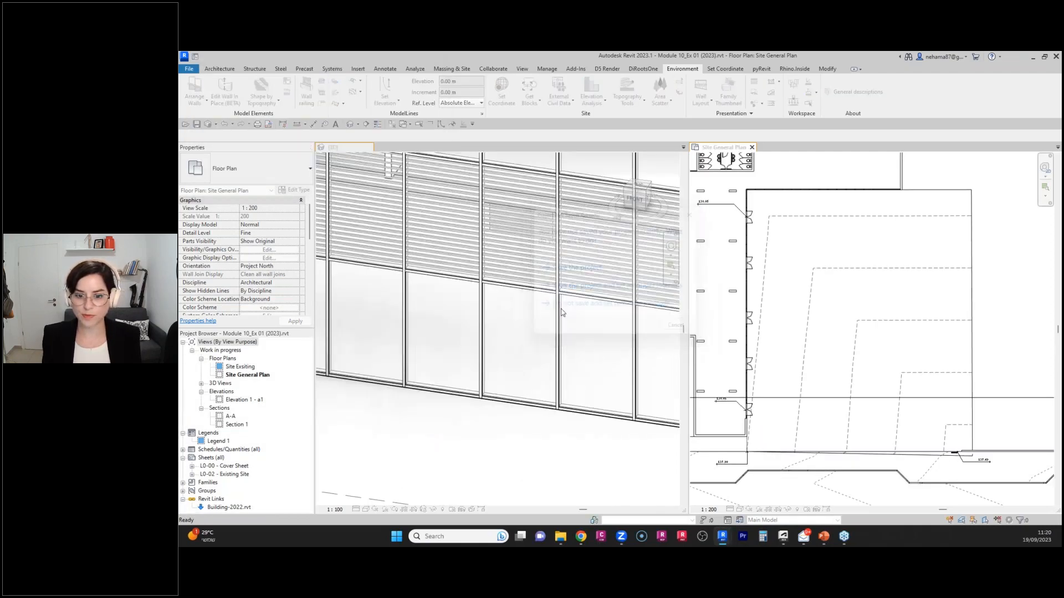
Examine the courtyard topography's contours and its fit to the facades and street paving in the 3D view and site plan.
{"action": "scroll", "coordinate": [509, 296], "scroll_direction": "down", "scroll_amount": 5}
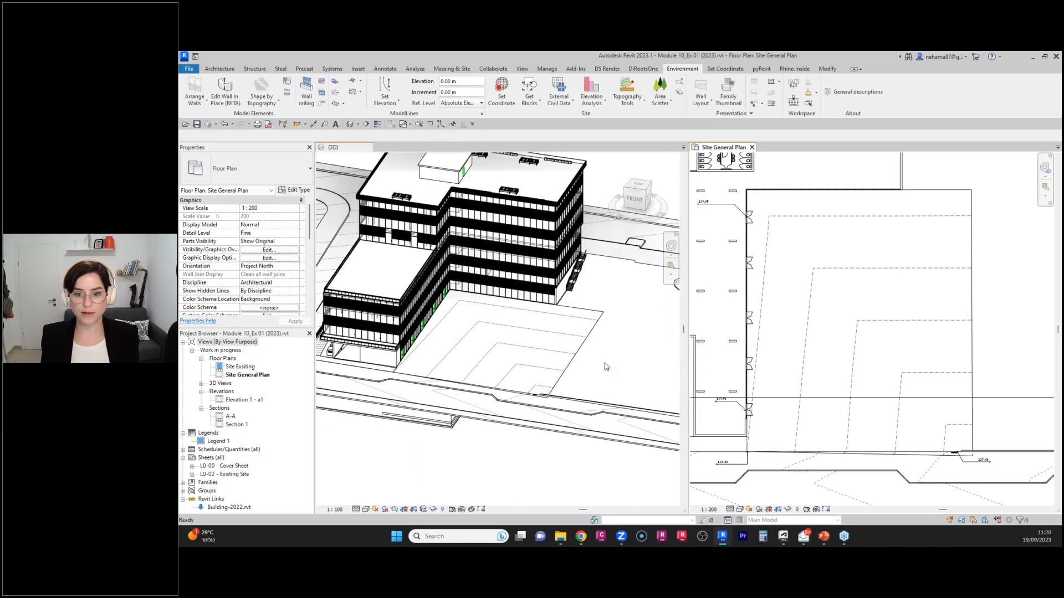
{"action": "middle_click_drag", "start_coordinate": [604, 363], "coordinate": [603, 435]}
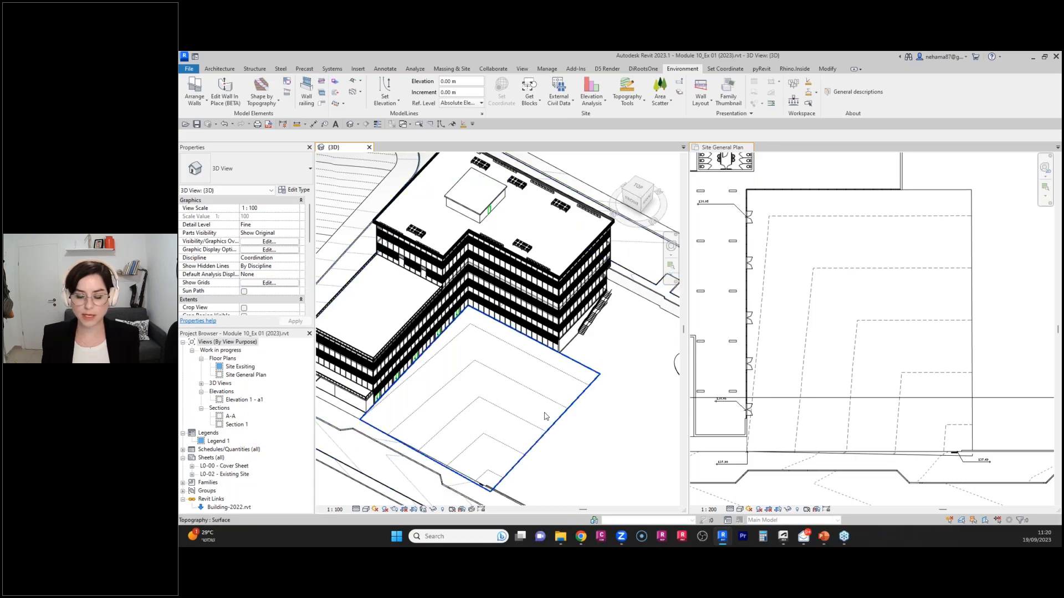
{"action": "left_click", "coordinate": [1006, 352]}
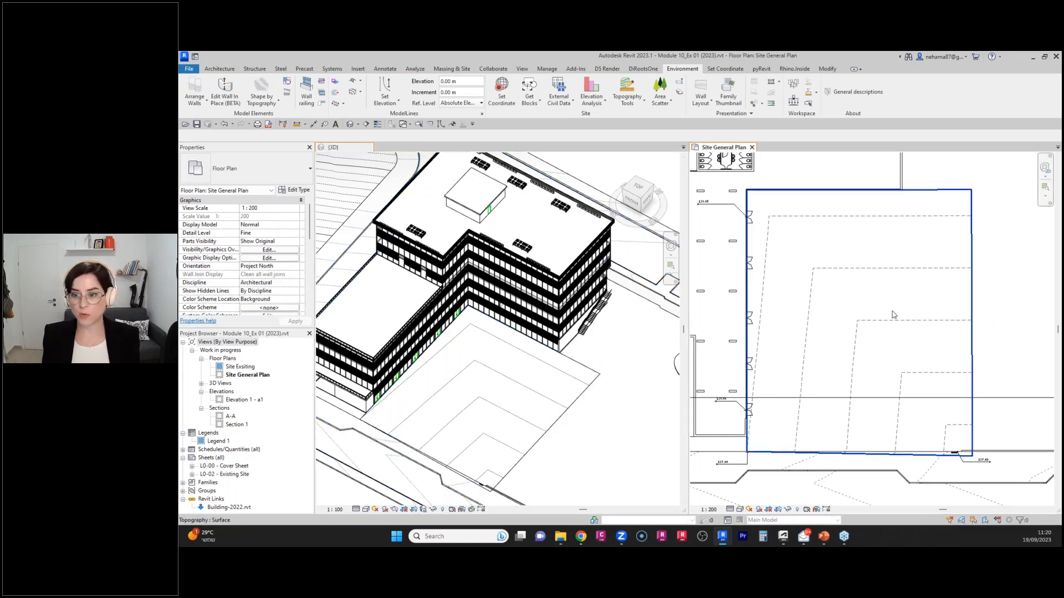
{"action": "middle_click_drag", "start_coordinate": [1007, 290], "coordinate": [979, 335]}
{"action": "scroll", "coordinate": [981, 335], "scroll_direction": "down", "scroll_amount": 2}
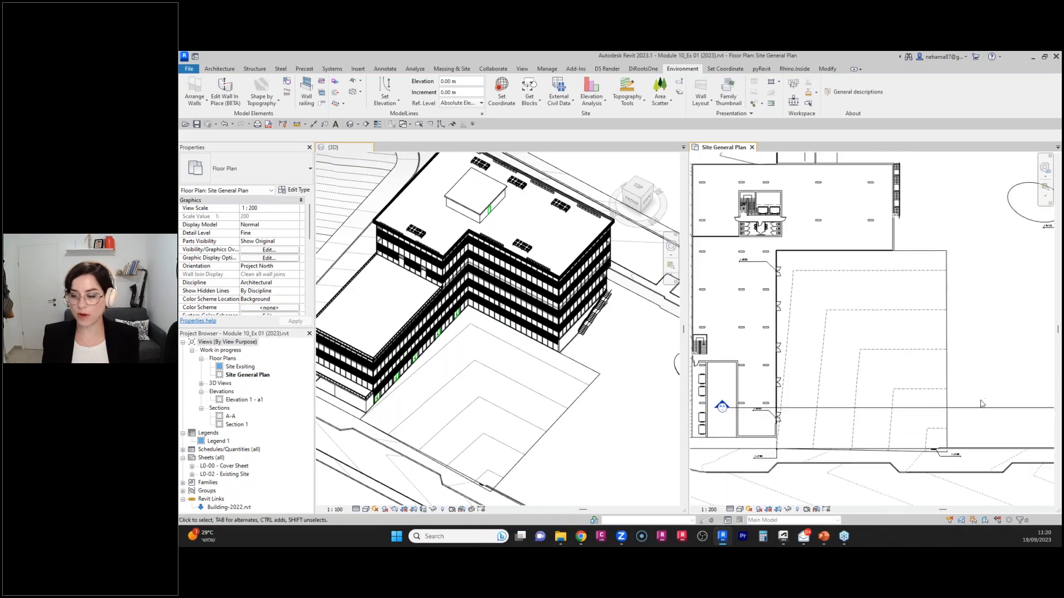
{"action": "middle_click_drag", "start_coordinate": [990, 409], "coordinate": [940, 393]}
{"action": "scroll", "coordinate": [939, 394], "scroll_direction": "up", "scroll_amount": 1}
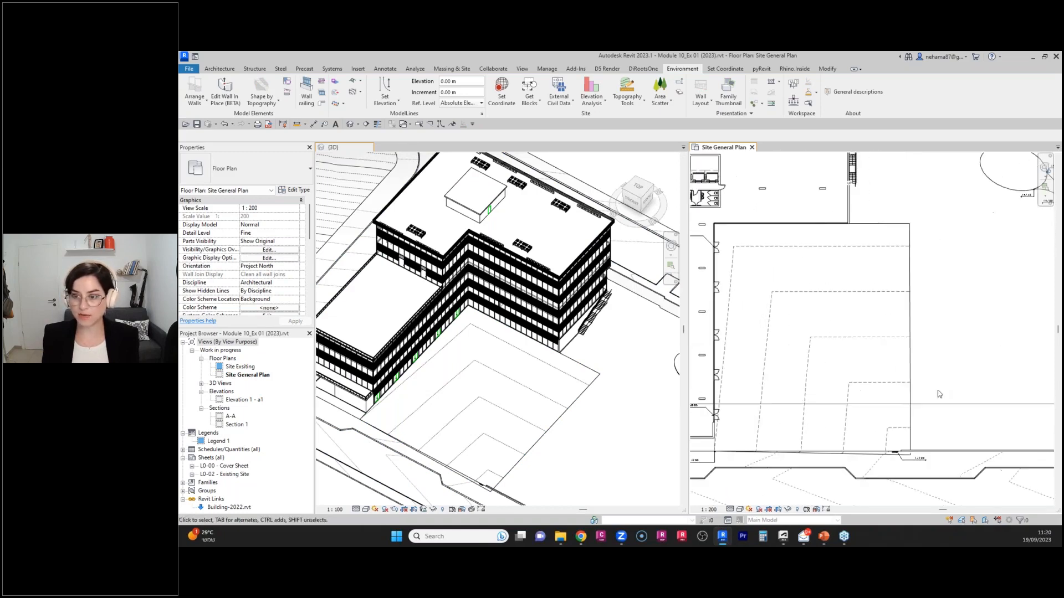
Place three spot slopes on the courtyard topography in the site plan, one on the side wing's slope and two on the rear wing's slope.
{"action": "left_click", "coordinate": [430, 125]}
{"action": "scroll", "coordinate": [881, 311], "scroll_direction": "up", "scroll_amount": 4}
{"action": "left_click", "coordinate": [862, 294]}
{"action": "scroll", "coordinate": [876, 277], "scroll_direction": "down", "scroll_amount": 4}
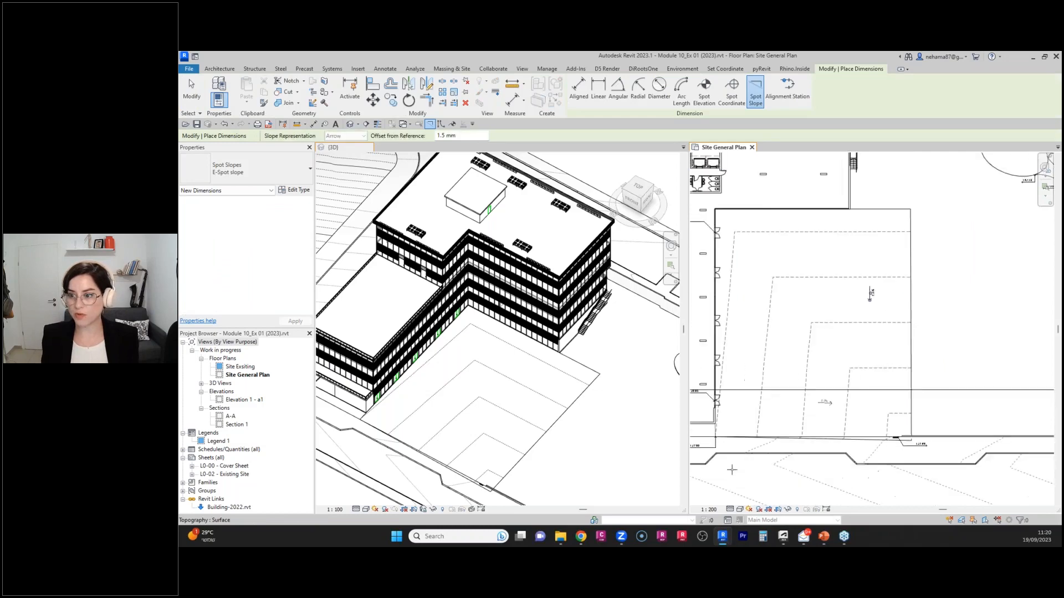
{"action": "scroll", "coordinate": [772, 366], "scroll_direction": "up", "scroll_amount": 3}
{"action": "left_click", "coordinate": [772, 363]}
{"action": "left_click", "coordinate": [950, 365]}
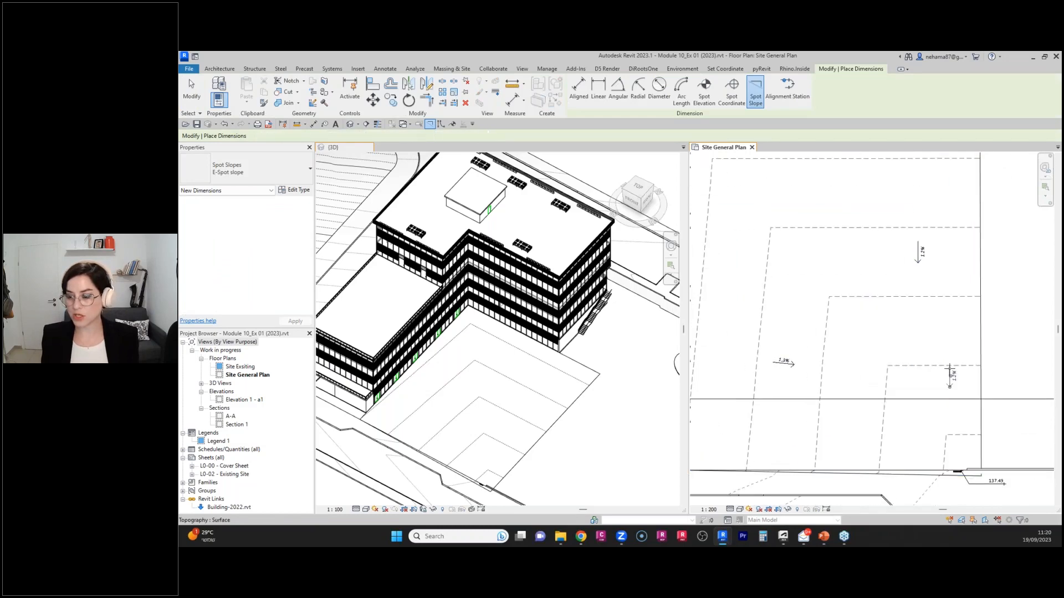
{"action": "scroll", "coordinate": [952, 371], "scroll_direction": "down", "scroll_amount": 3}
{"action": "middle_click_drag", "start_coordinate": [971, 422], "coordinate": [947, 428]}
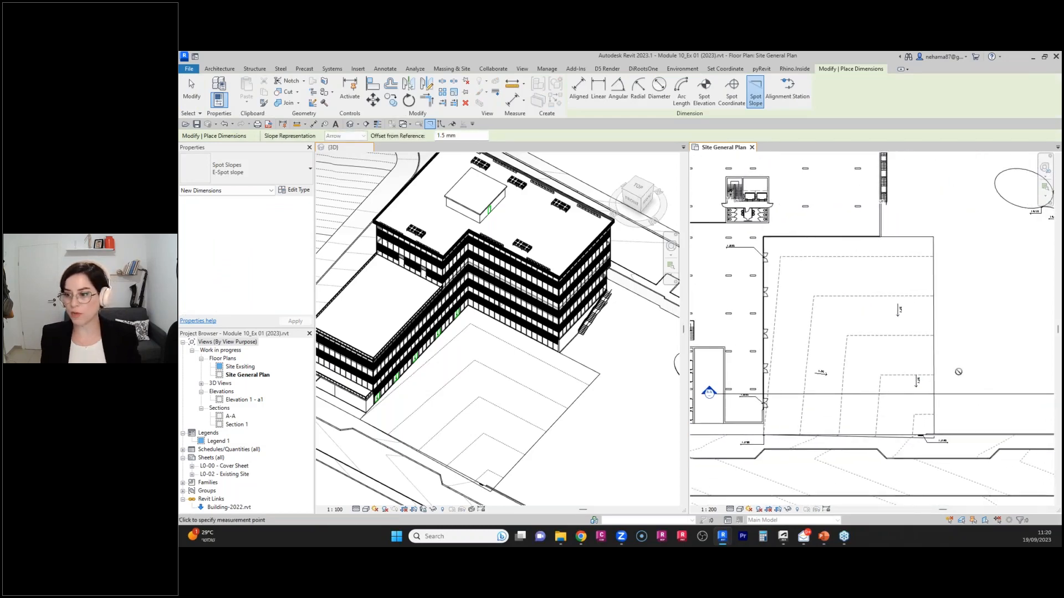
Label the courtyard topography's contours with the Contour Label 1 type along a diagonal line from the street-side outer corner to the side wing facade.
{"action": "left_click", "coordinate": [450, 68]}
{"action": "left_click", "coordinate": [652, 90]}
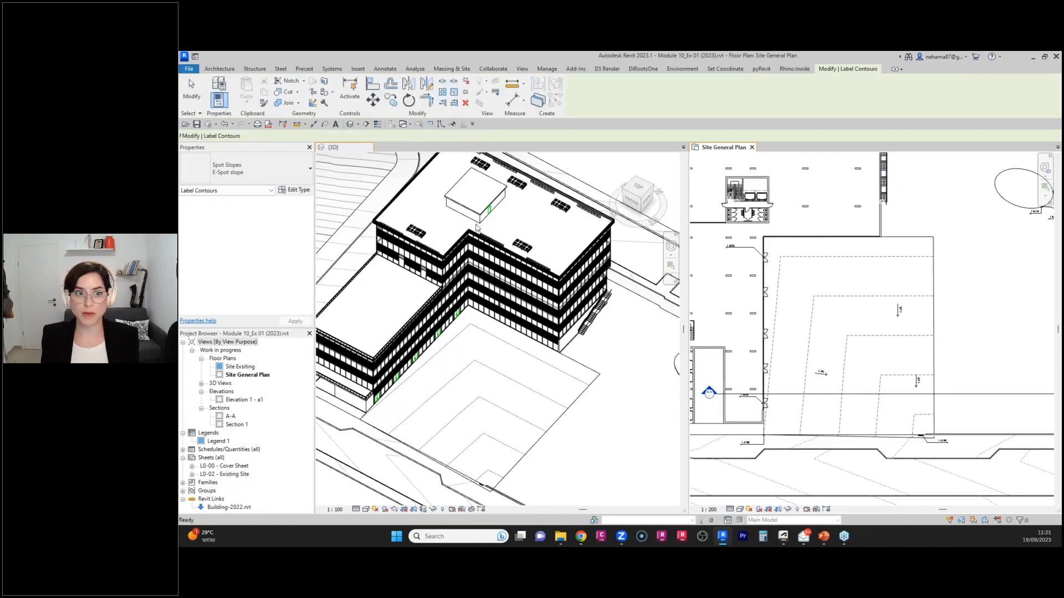
{"action": "left_click", "coordinate": [271, 176]}
{"action": "left_click", "coordinate": [232, 206]}
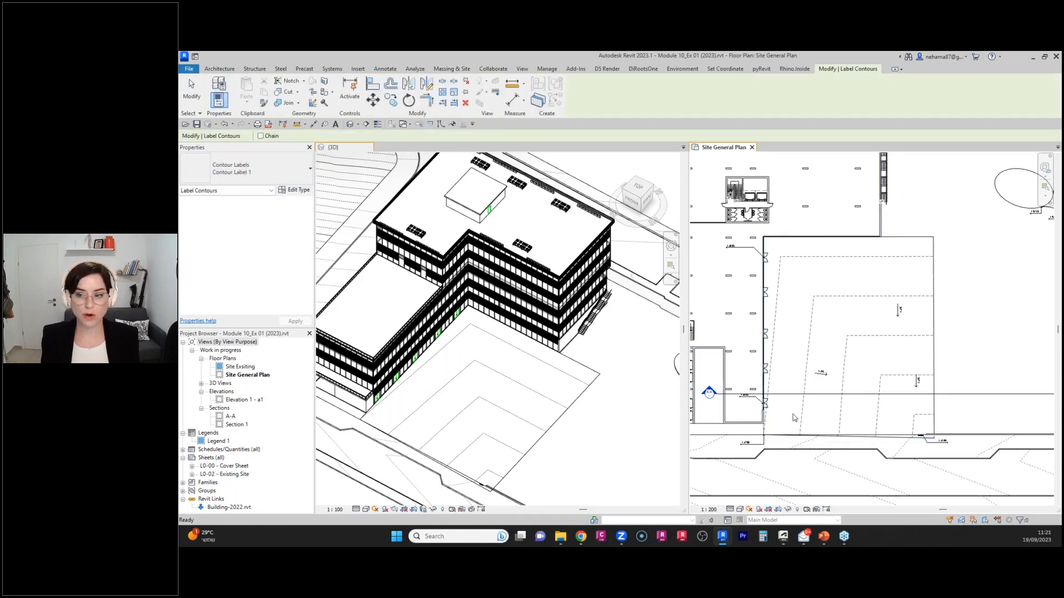
{"action": "left_click", "coordinate": [917, 434]}
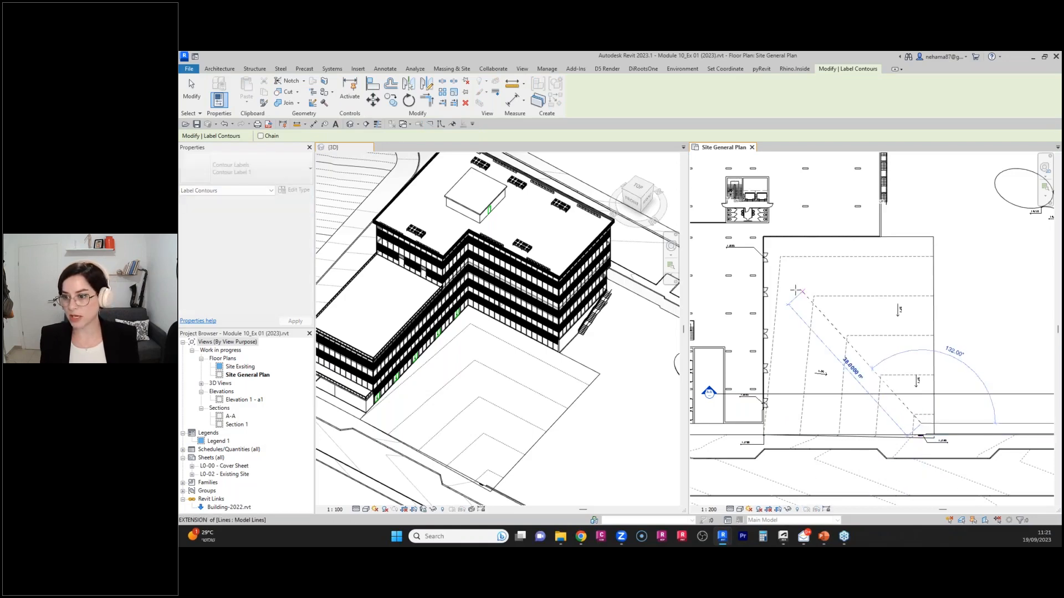
{"action": "left_click", "coordinate": [768, 277]}
{"action": "scroll", "coordinate": [899, 452], "scroll_direction": "up", "scroll_amount": 3}
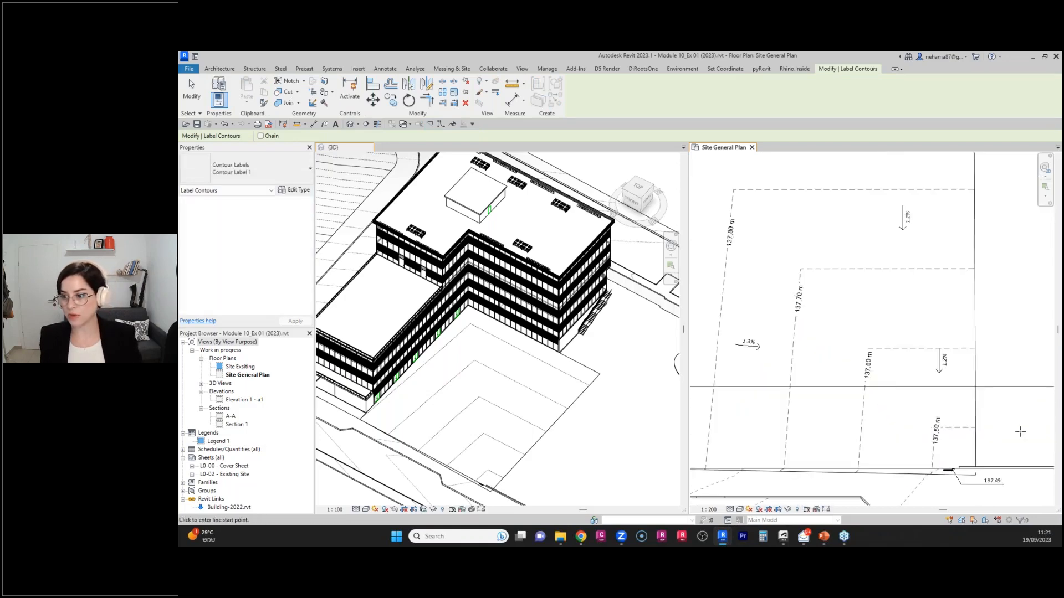
{"action": "key", "text": "Escape"}
{"action": "key", "text": "Escape"}
{"action": "scroll", "coordinate": [962, 239], "scroll_direction": "down", "scroll_amount": 3}
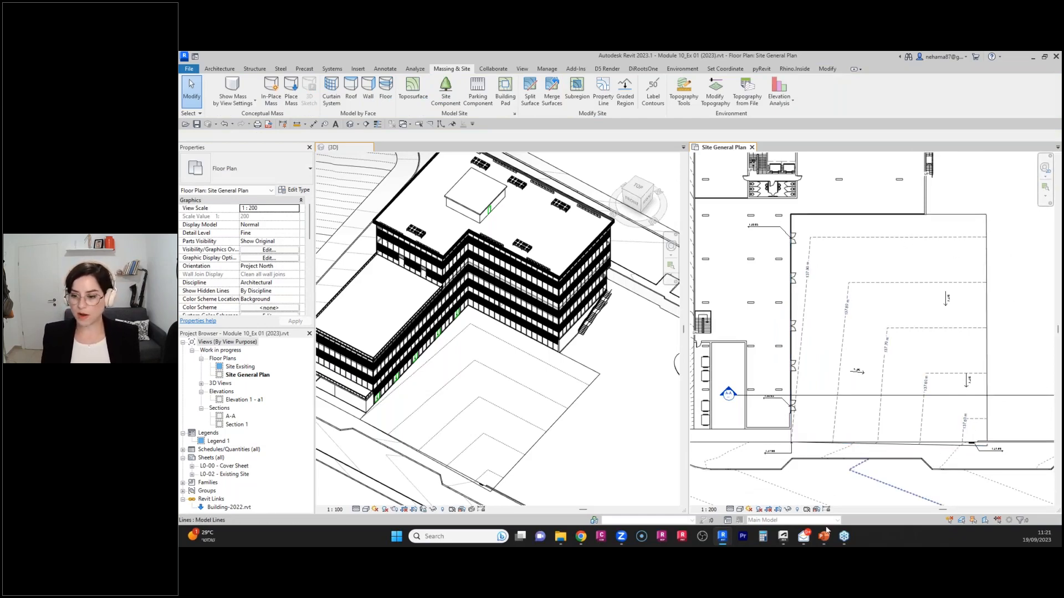
Switch from tiled to tabbed views, fit the whole site in the general plan and close the 3D view.
{"action": "mouse_move", "coordinate": [719, 538]}
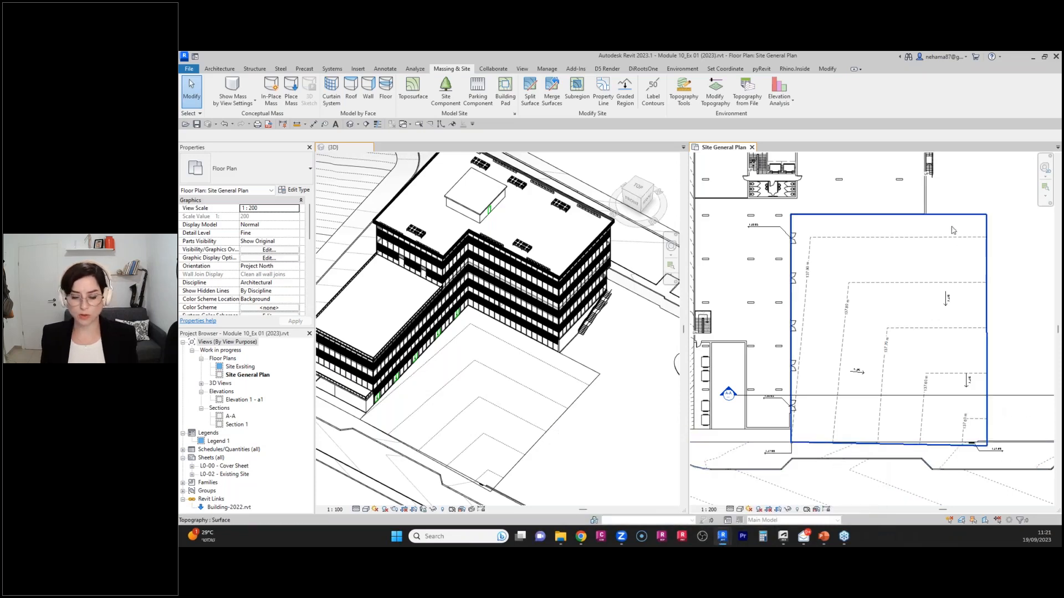
{"action": "key", "text": "t"}
{"action": "key", "text": "w"}
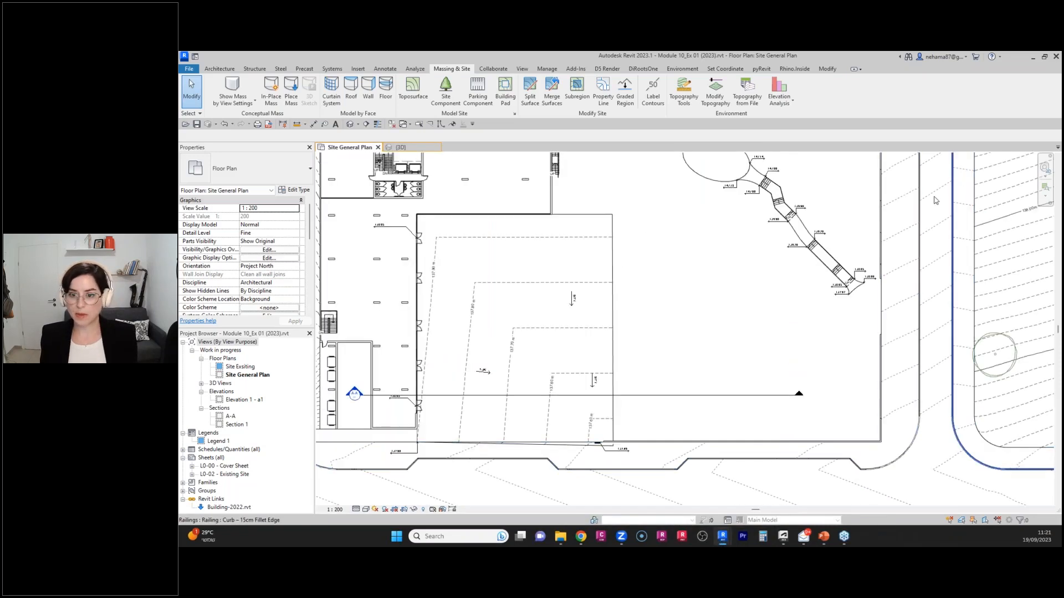
{"action": "key", "text": "z"}
{"action": "key", "text": "f"}
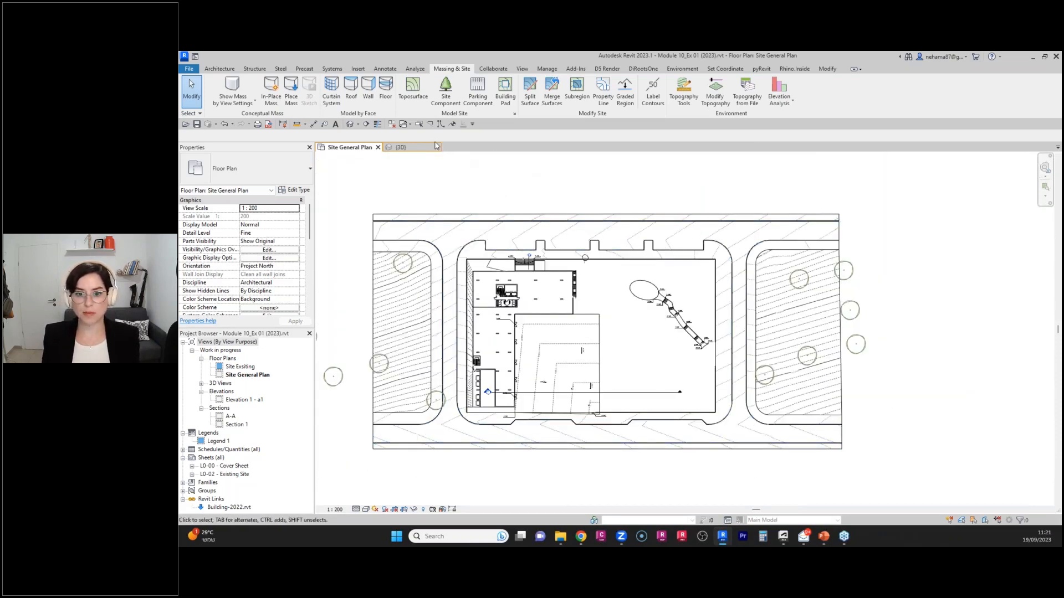
{"action": "left_click", "coordinate": [435, 147]}
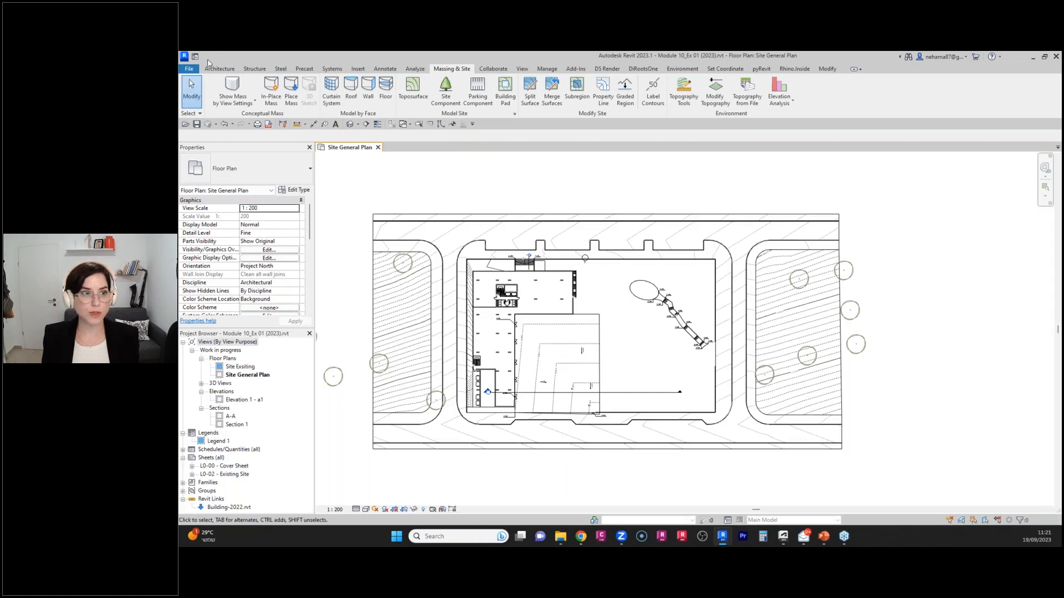
Open the project Env Demo_COMB_Fixed01.rvt from the Environment Demo -December 2022 folder.
{"action": "left_click", "coordinate": [192, 70]}
{"action": "left_click", "coordinate": [208, 125]}
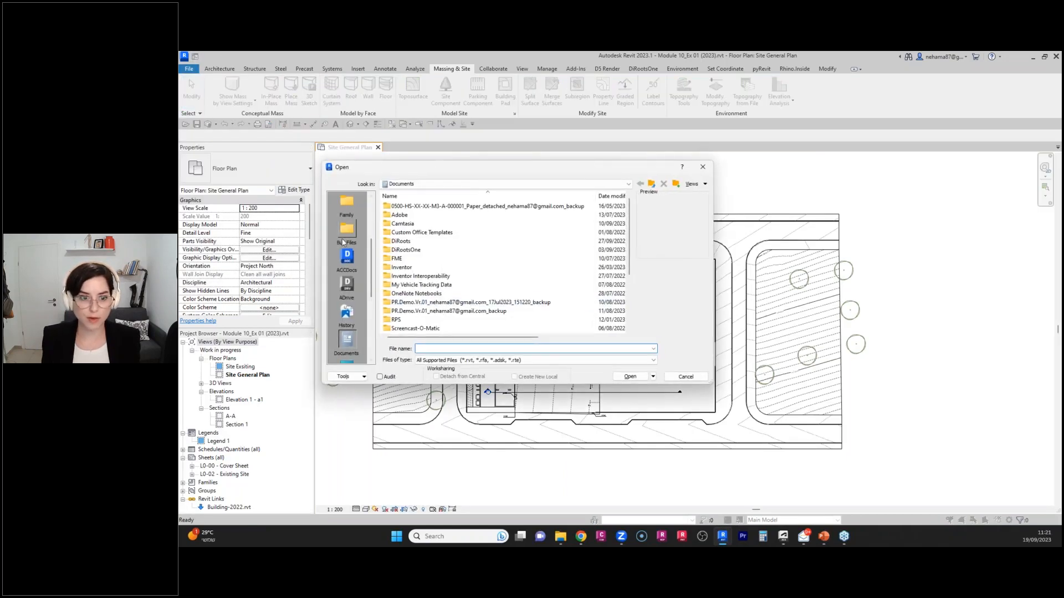
{"action": "scroll", "coordinate": [352, 250], "scroll_direction": "up", "scroll_amount": 3}
{"action": "left_click", "coordinate": [342, 302]}
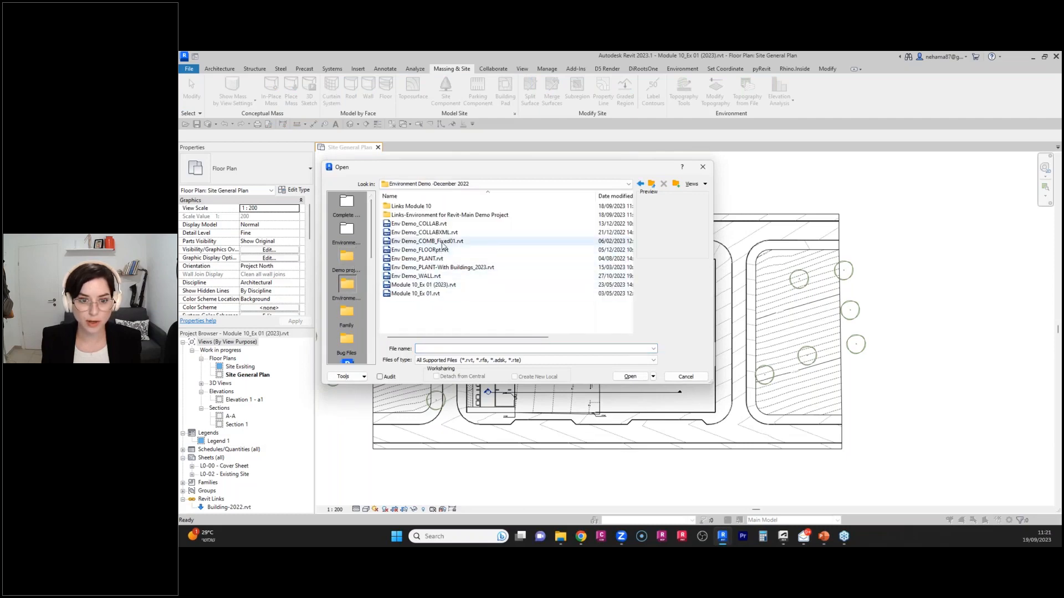
{"action": "left_click", "coordinate": [438, 241]}
{"action": "left_click", "coordinate": [632, 380]}
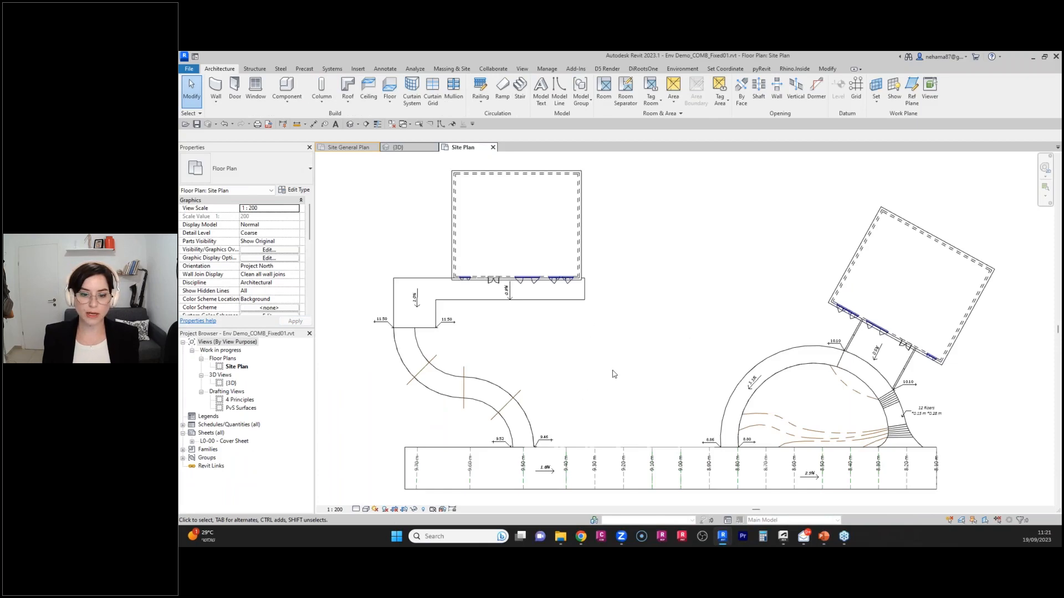
Tile the views and group the opened project's 3D view with Site General Plan so it sits beside Site Plan.
{"action": "key", "text": "w"}
{"action": "key", "text": "t"}
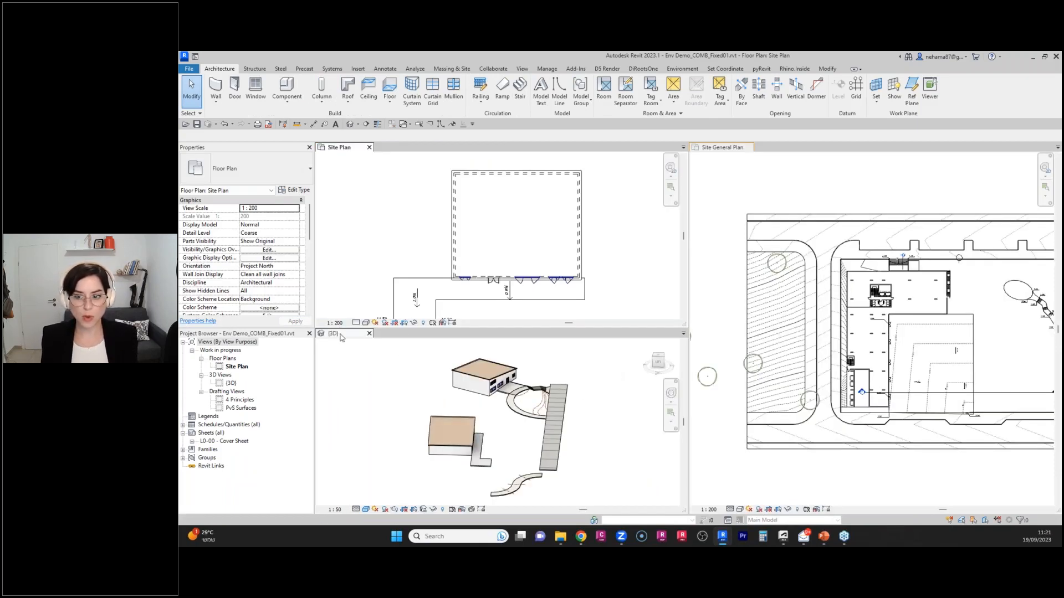
{"action": "left_click_drag", "start_coordinate": [340, 331], "coordinate": [714, 157]}
{"action": "scroll", "coordinate": [839, 294], "scroll_direction": "up", "scroll_amount": 5}
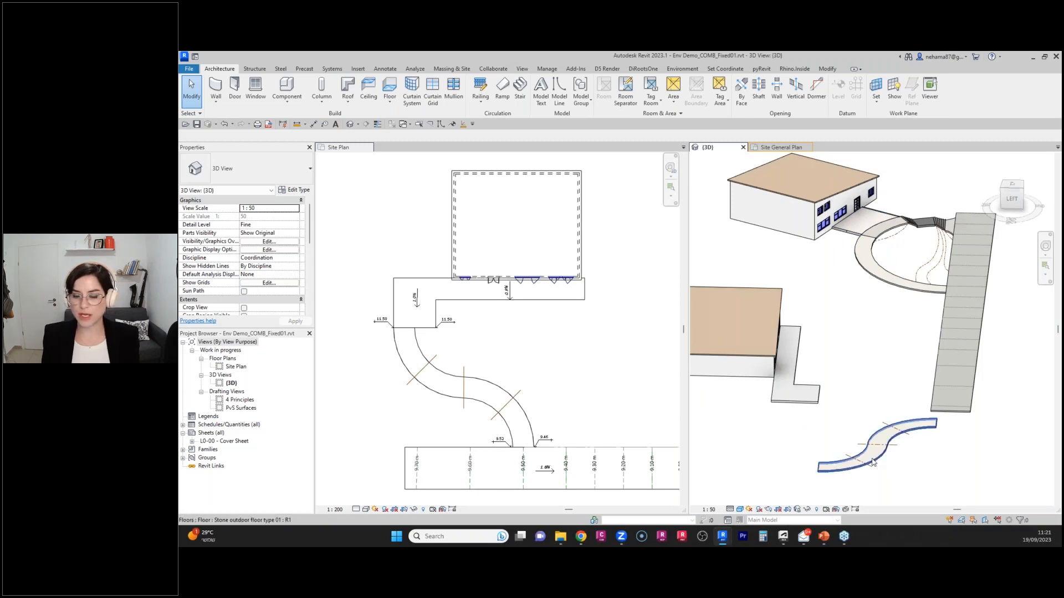
Examine the curved path between the L-shaped paving and the street paving, with its three crossing model lines, in plan and 3D.
{"action": "left_click", "coordinate": [472, 349]}
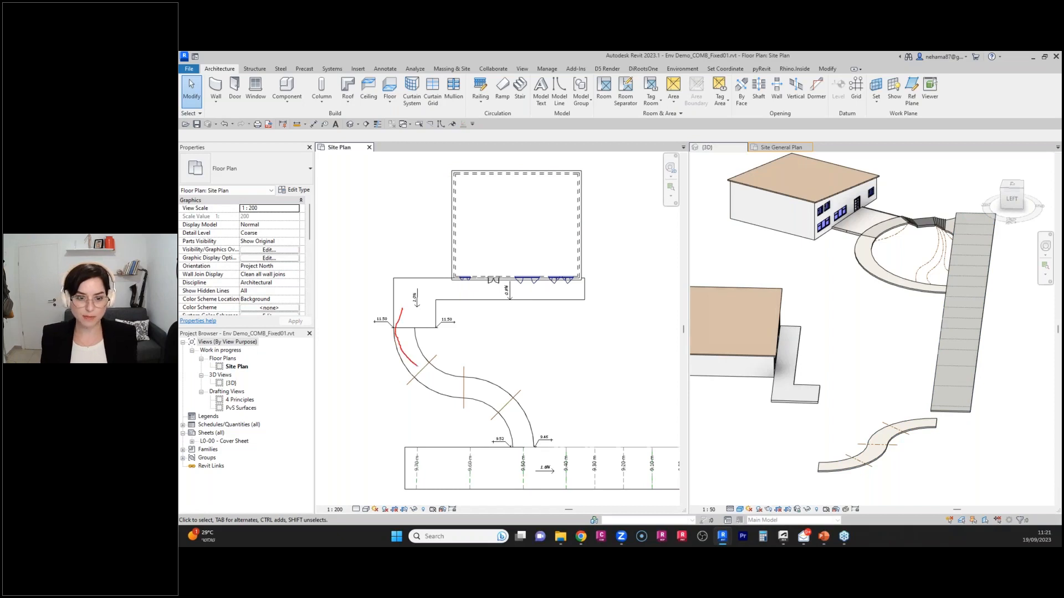
{"action": "left_click_drag", "start_coordinate": [417, 366], "coordinate": [518, 449]}
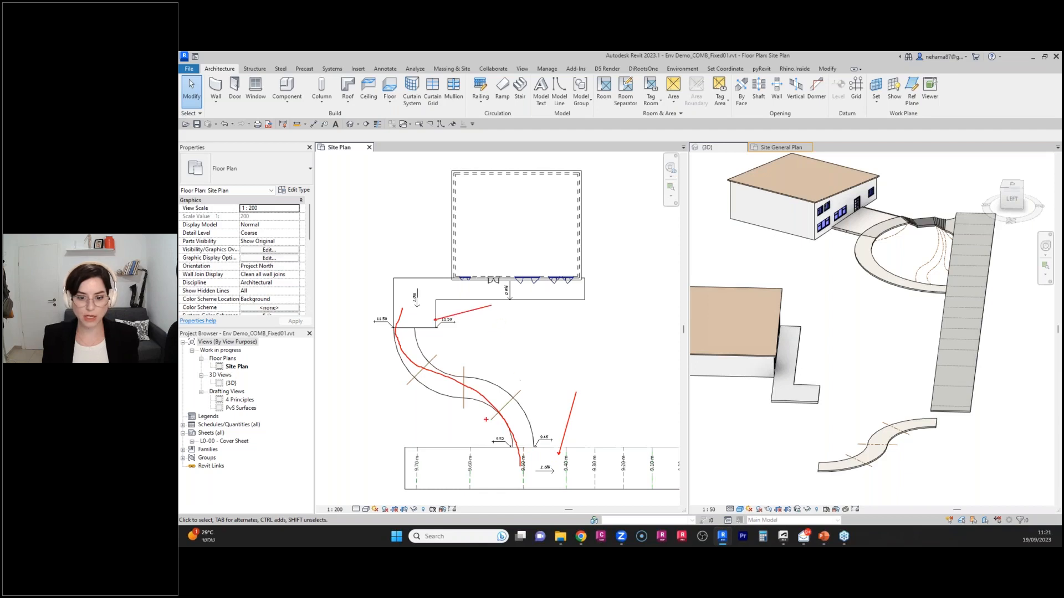
{"action": "left_click_drag", "start_coordinate": [459, 412], "coordinate": [449, 321]}
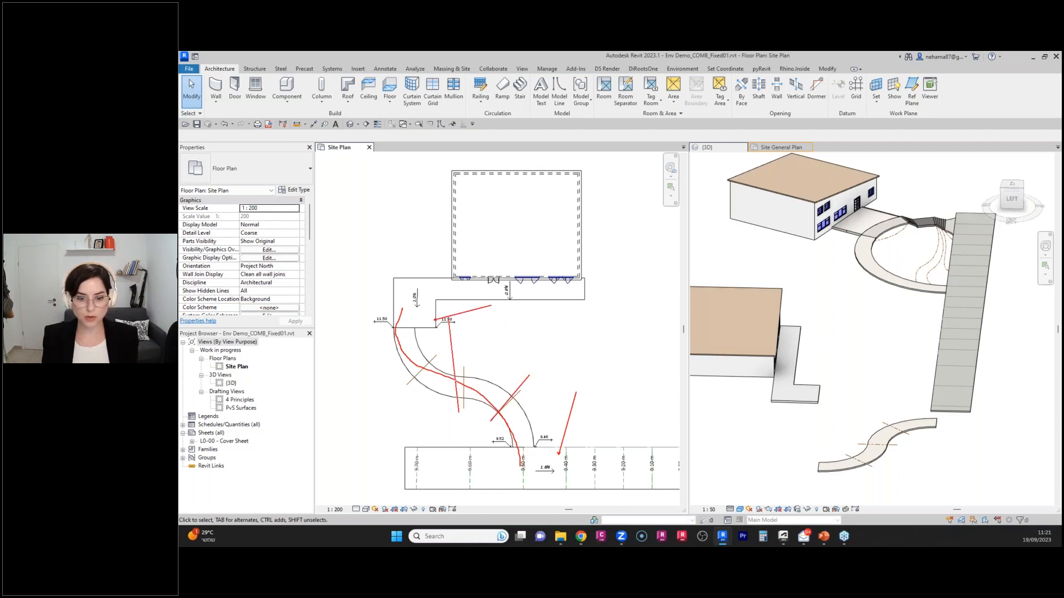
{"action": "left_click_drag", "start_coordinate": [403, 392], "coordinate": [438, 349]}
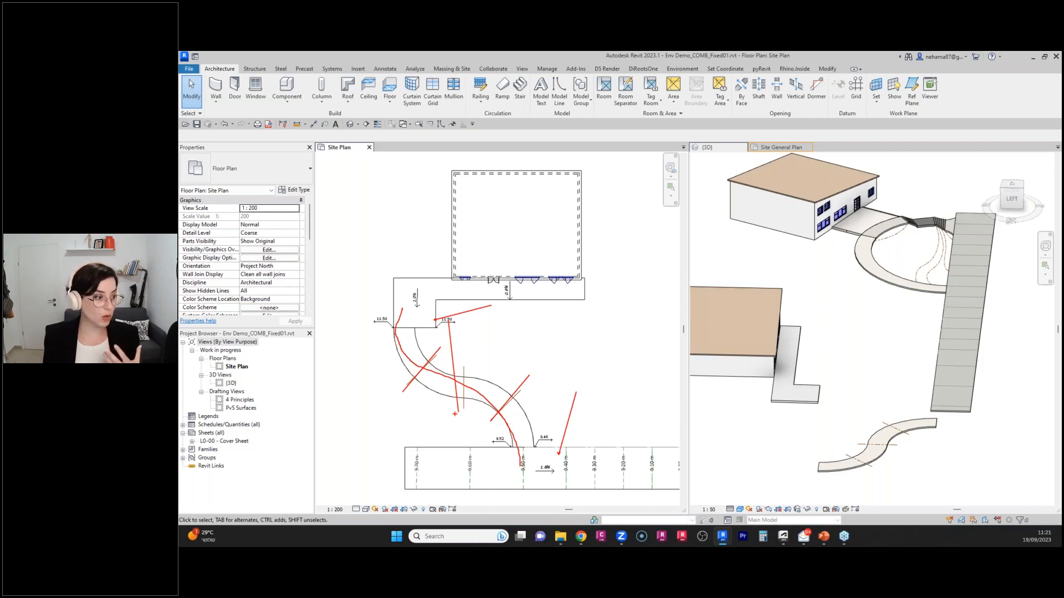
{"action": "key", "text": "Escape"}
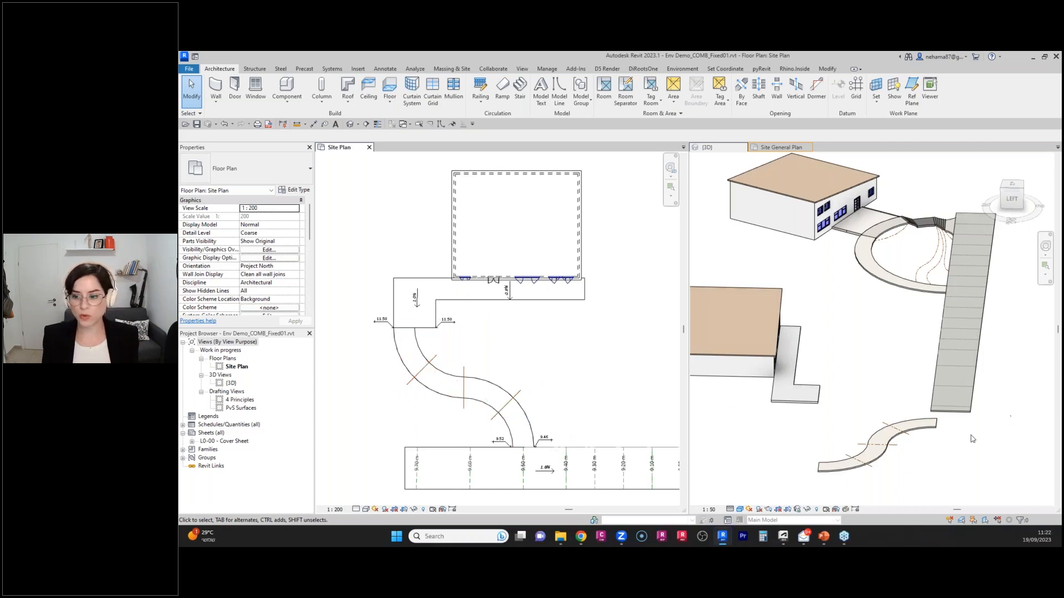
{"action": "scroll", "coordinate": [892, 430], "scroll_direction": "down", "scroll_amount": 1}
{"action": "scroll", "coordinate": [892, 430], "scroll_direction": "up", "scroll_amount": 3}
{"action": "left_click", "coordinate": [929, 479]}
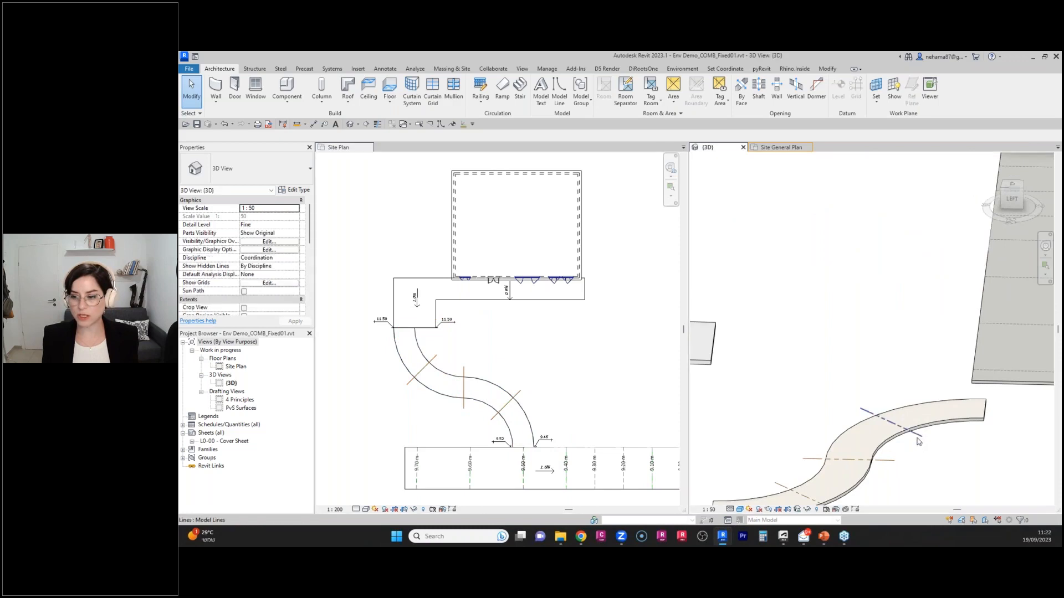
{"action": "scroll", "coordinate": [919, 466], "scroll_direction": "down", "scroll_amount": 3}
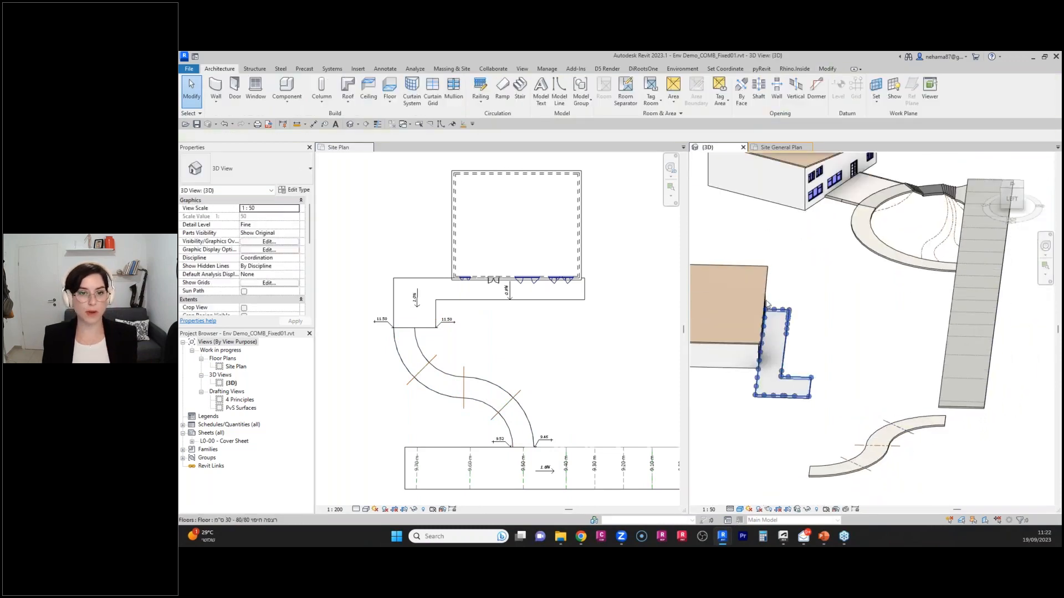
Set the three model lines crossing the curved path to elevation 10 m using Set Elevation by Crossing, and check them in 3D.
{"action": "left_click", "coordinate": [687, 70]}
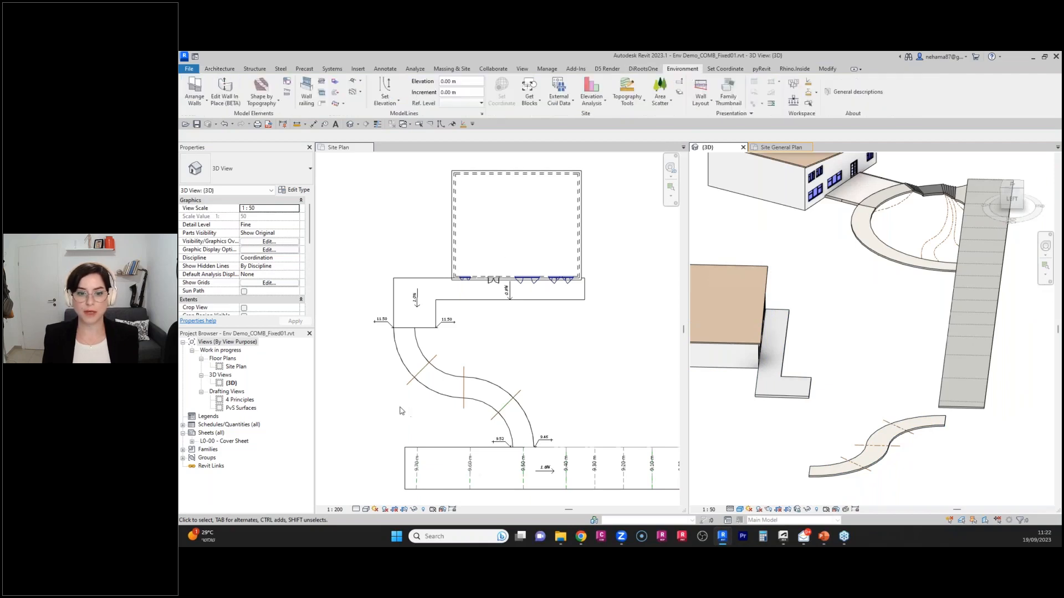
{"action": "scroll", "coordinate": [422, 427], "scroll_direction": "up", "scroll_amount": 2}
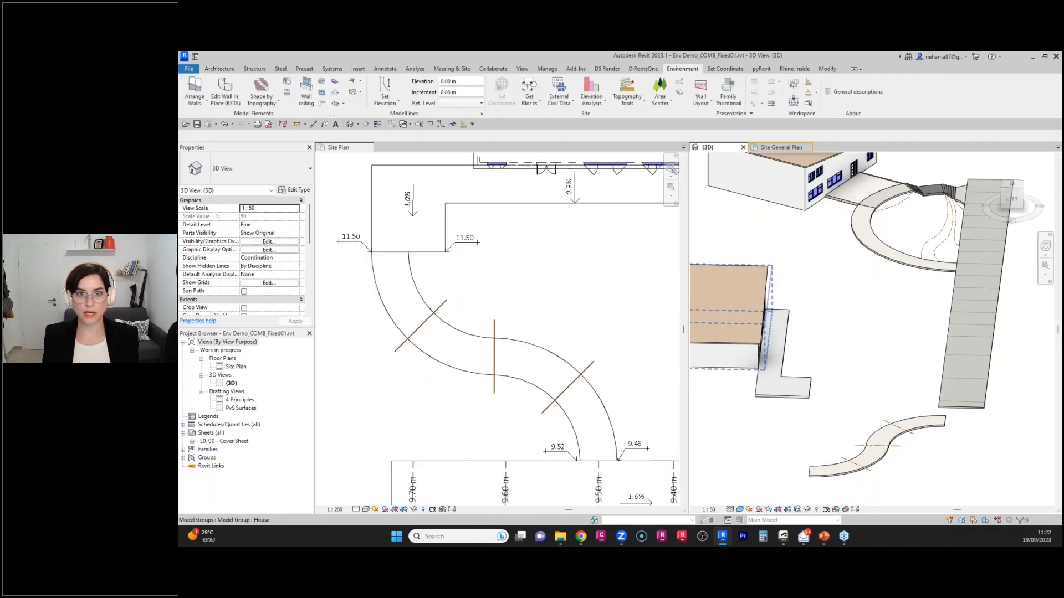
{"action": "left_click", "coordinate": [443, 82]}
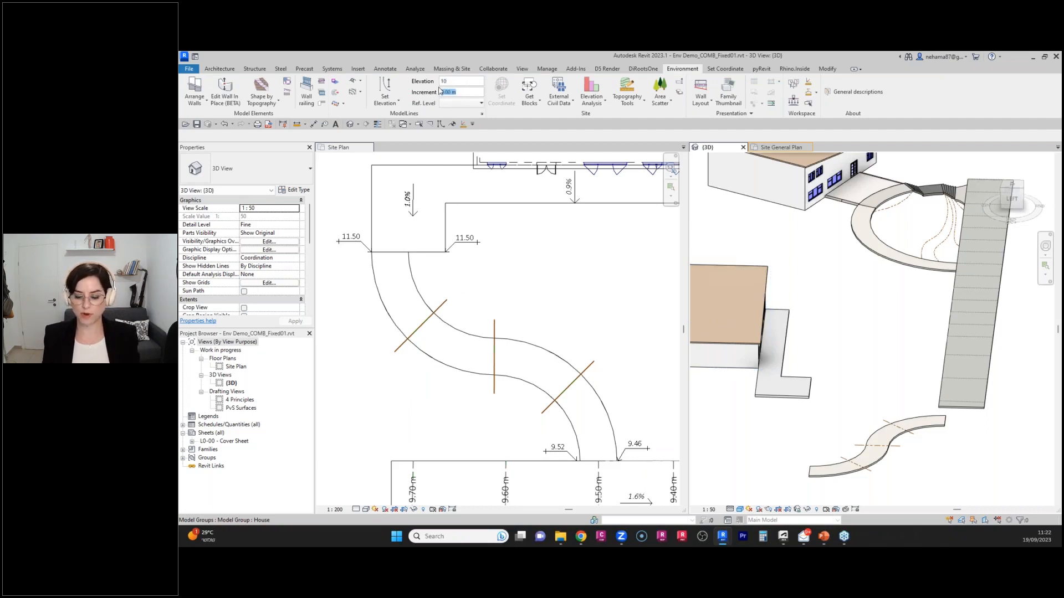
{"action": "left_click", "coordinate": [567, 242]}
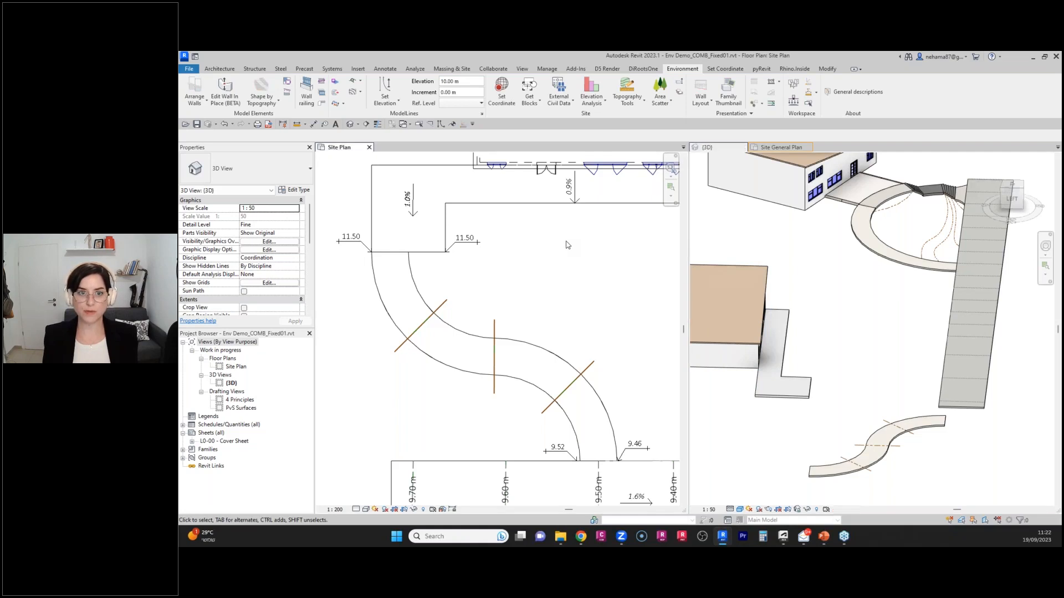
{"action": "left_click", "coordinate": [388, 107]}
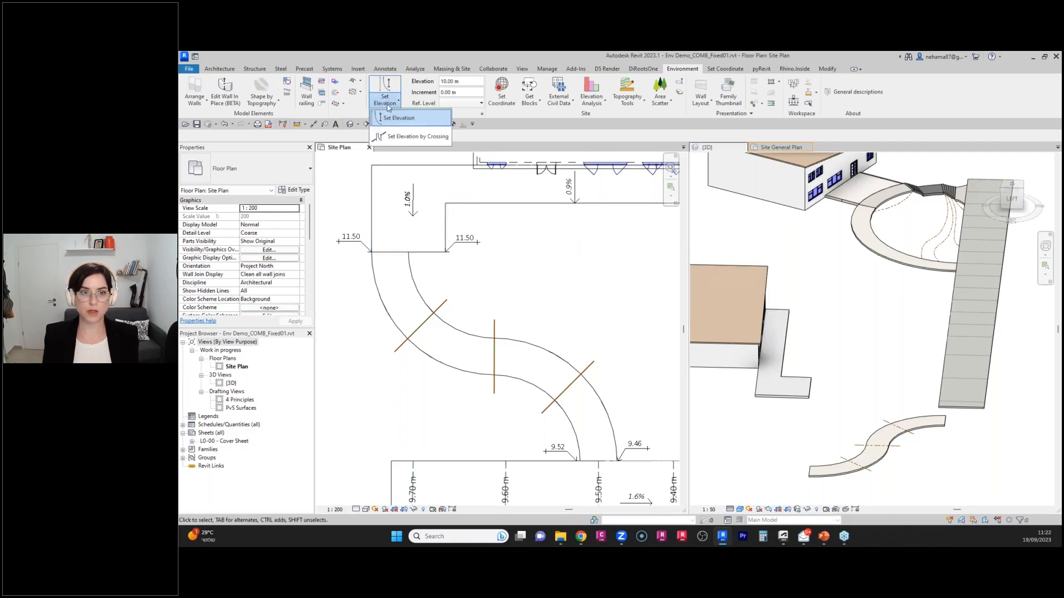
{"action": "left_click", "coordinate": [403, 138]}
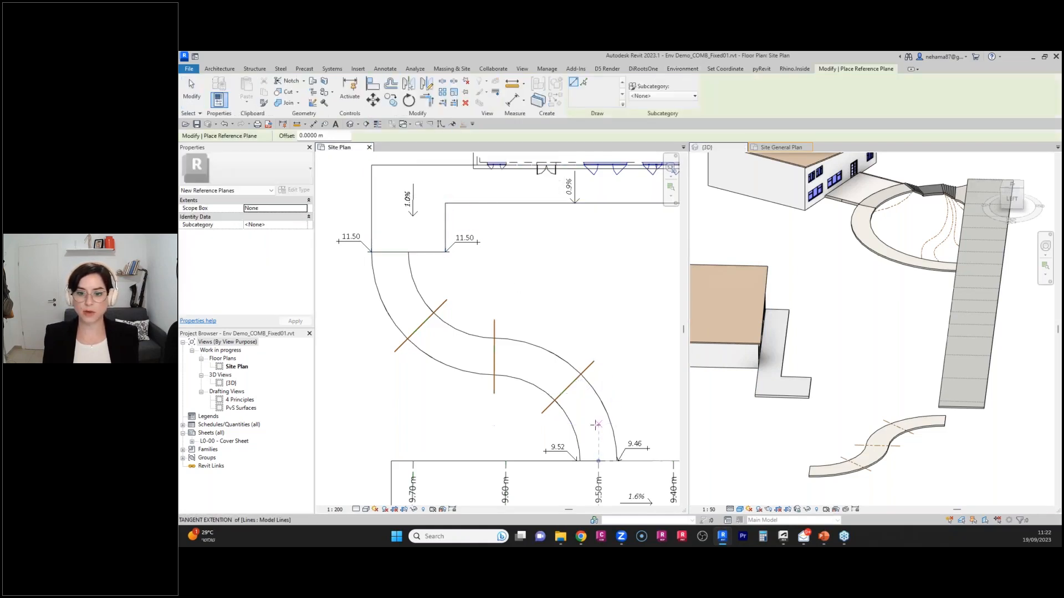
{"action": "left_click", "coordinate": [596, 424]}
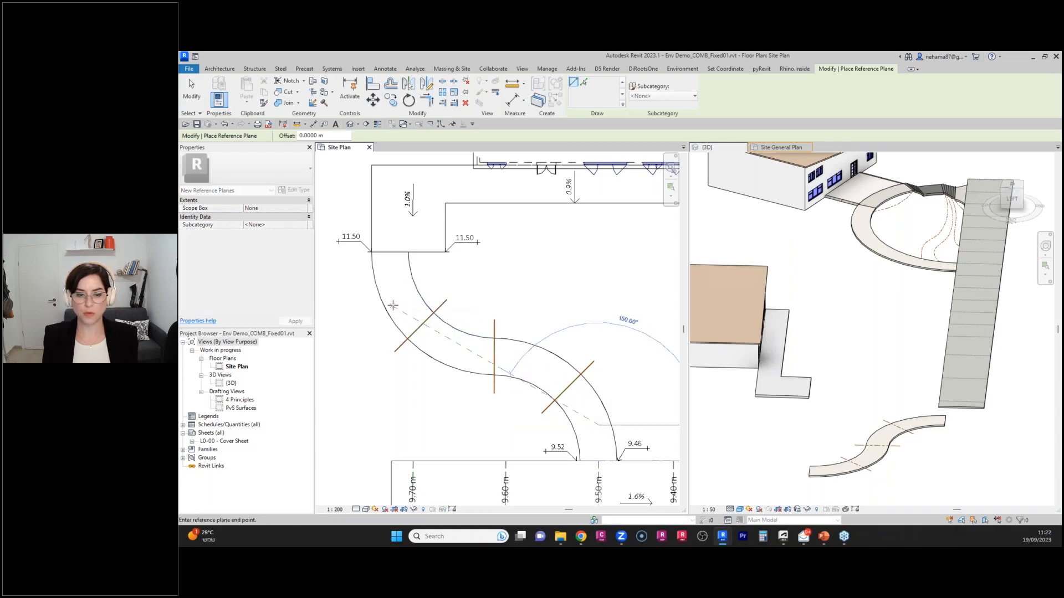
{"action": "left_click", "coordinate": [392, 305]}
{"action": "scroll", "coordinate": [826, 414], "scroll_direction": "up", "scroll_amount": 2}
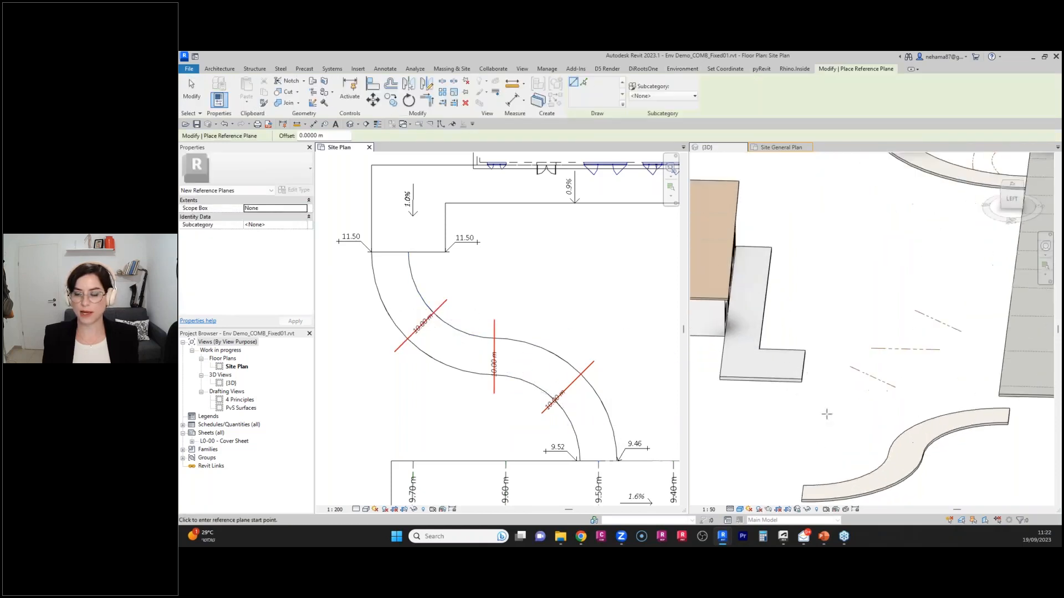
{"action": "scroll", "coordinate": [869, 438], "scroll_direction": "up", "scroll_amount": 2}
{"action": "scroll", "coordinate": [944, 439], "scroll_direction": "down", "scroll_amount": 1}
{"action": "left_click", "coordinate": [978, 453]}
{"action": "scroll", "coordinate": [978, 454], "scroll_direction": "down", "scroll_amount": 1}
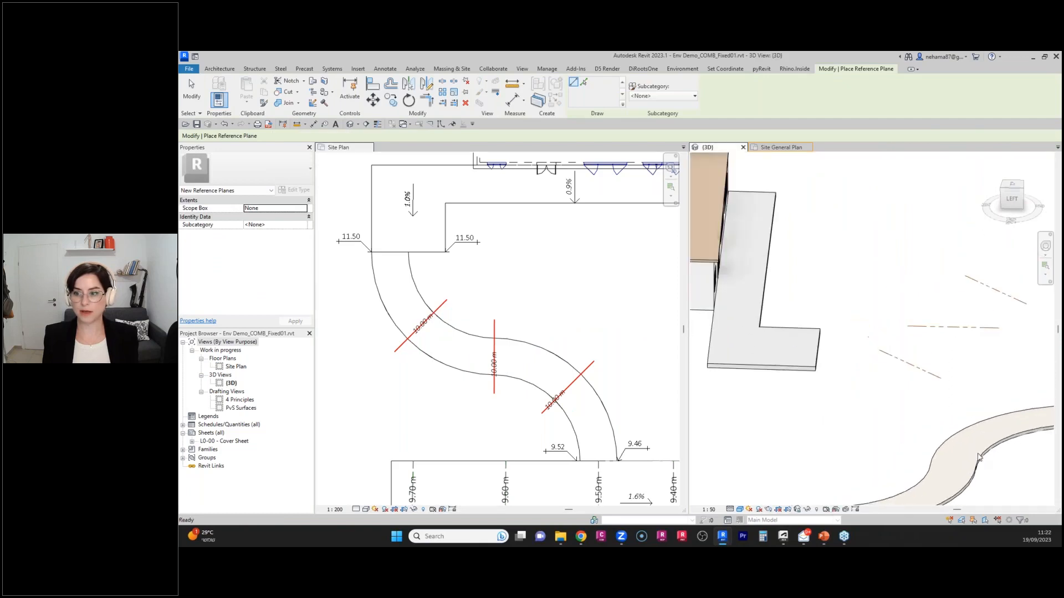
{"action": "scroll", "coordinate": [991, 479], "scroll_direction": "up", "scroll_amount": 1}
{"action": "middle_click_drag", "start_coordinate": [992, 479], "coordinate": [928, 473]}
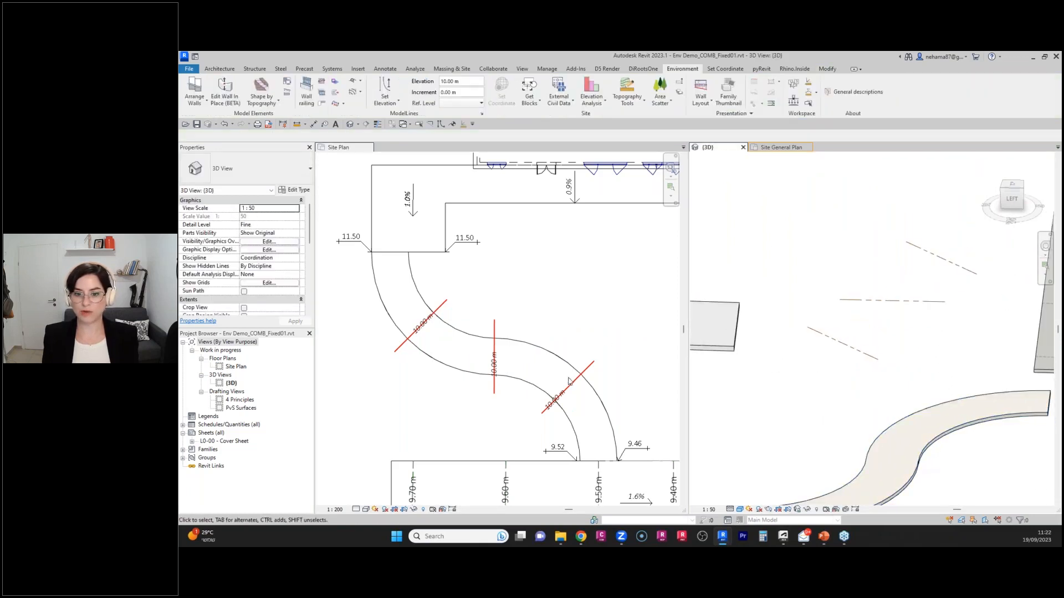
Set the three model lines crossing the curved path to 10, 10.5 and 11 m using Set Elevation by Crossing with a 0.5 m increment.
{"action": "left_click", "coordinate": [624, 391]}
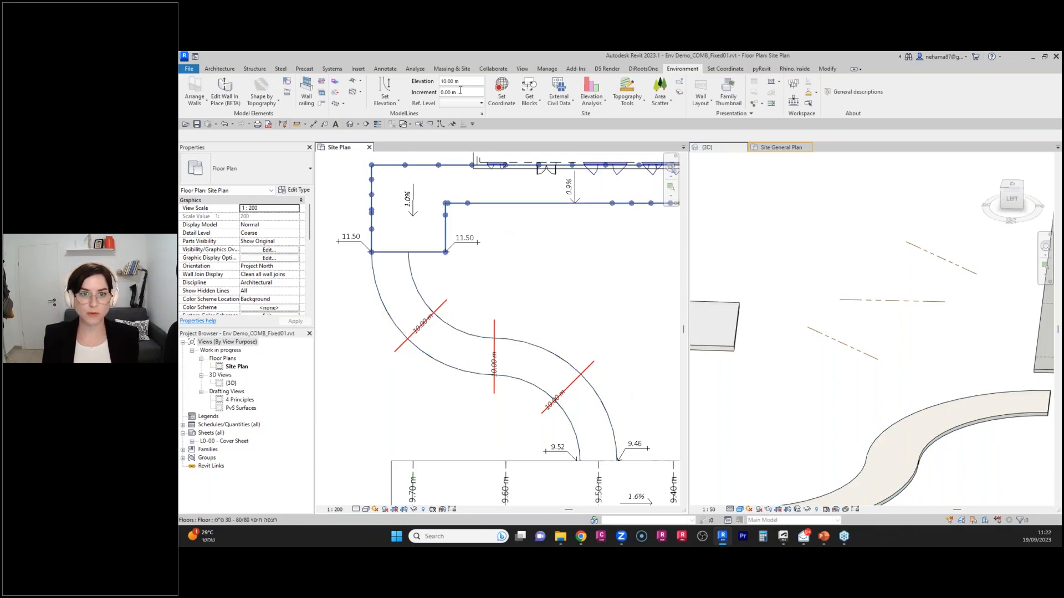
{"action": "type", "text": "0.5"}
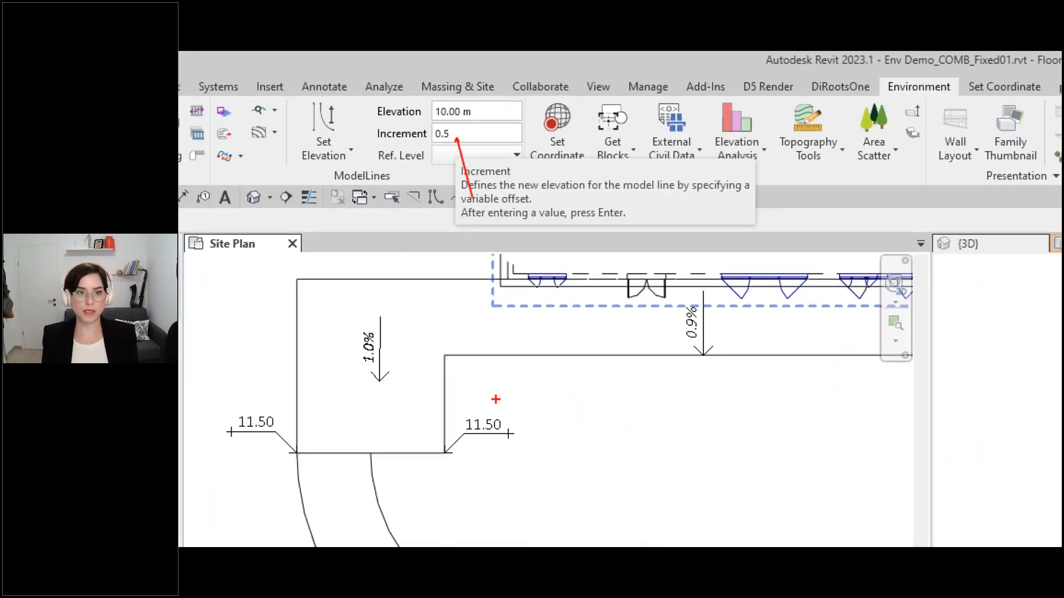
{"action": "left_click", "coordinate": [350, 151]}
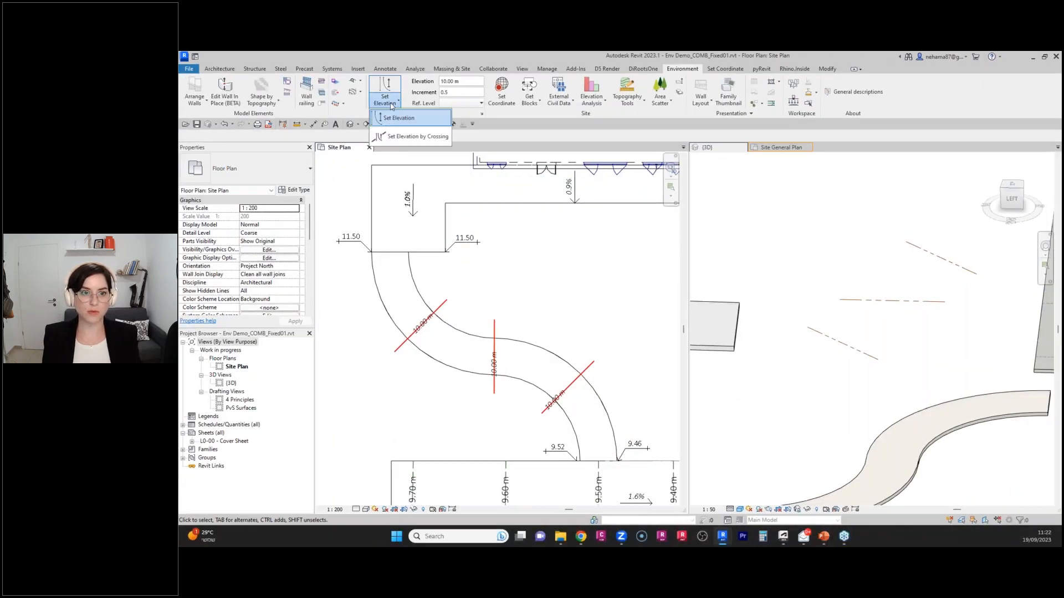
{"action": "left_click", "coordinate": [403, 137]}
{"action": "left_click", "coordinate": [493, 393]}
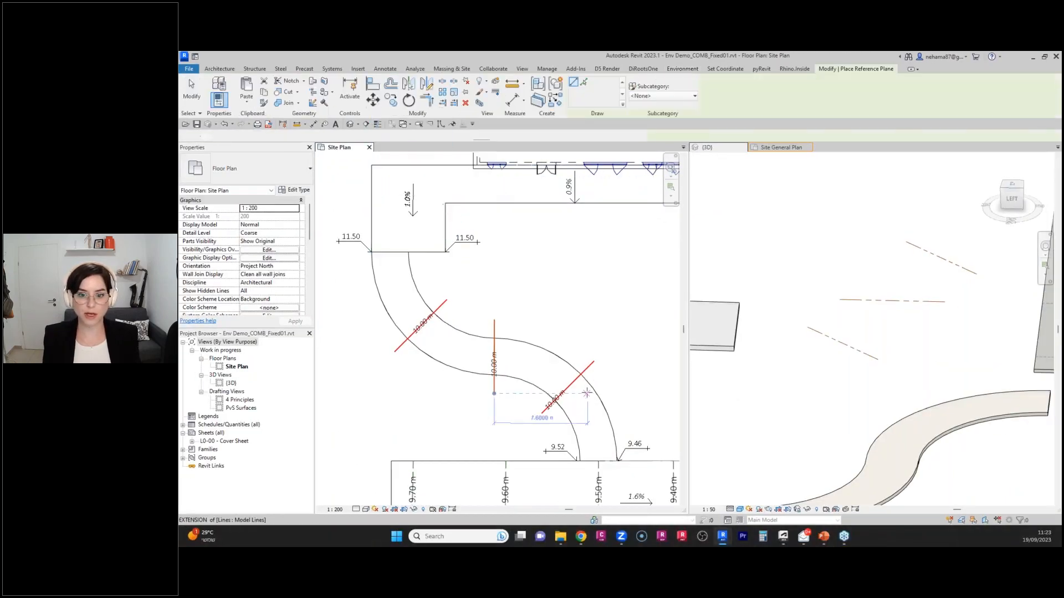
{"action": "left_click", "coordinate": [587, 393]}
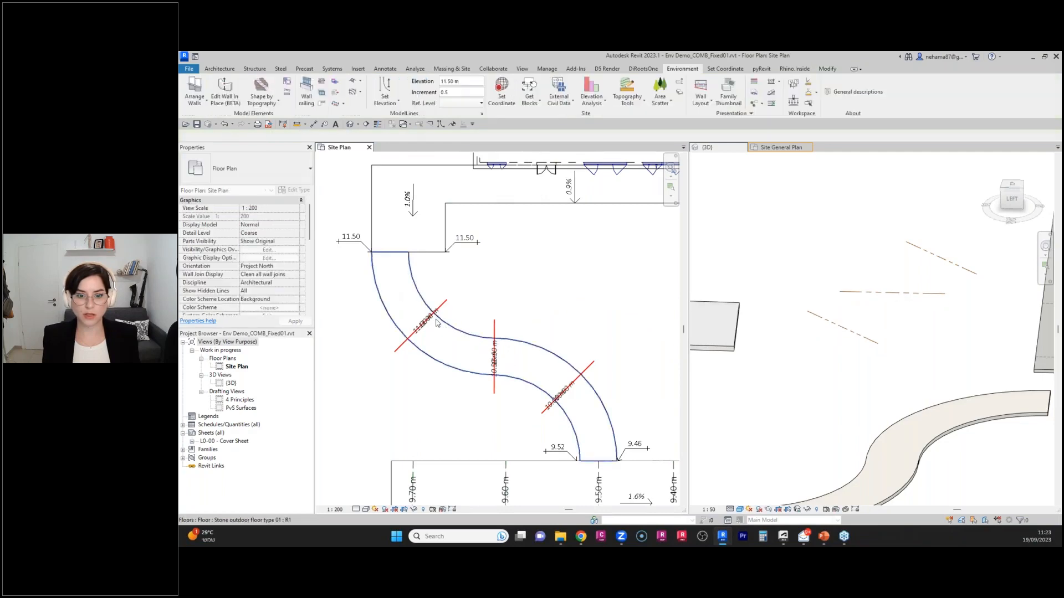
Delete the superseded 10.00 m elevation texts overlapping the new ones on the three model lines in the plan.
{"action": "scroll", "coordinate": [542, 399], "scroll_direction": "up", "scroll_amount": 2}
{"action": "left_click", "coordinate": [557, 424]}
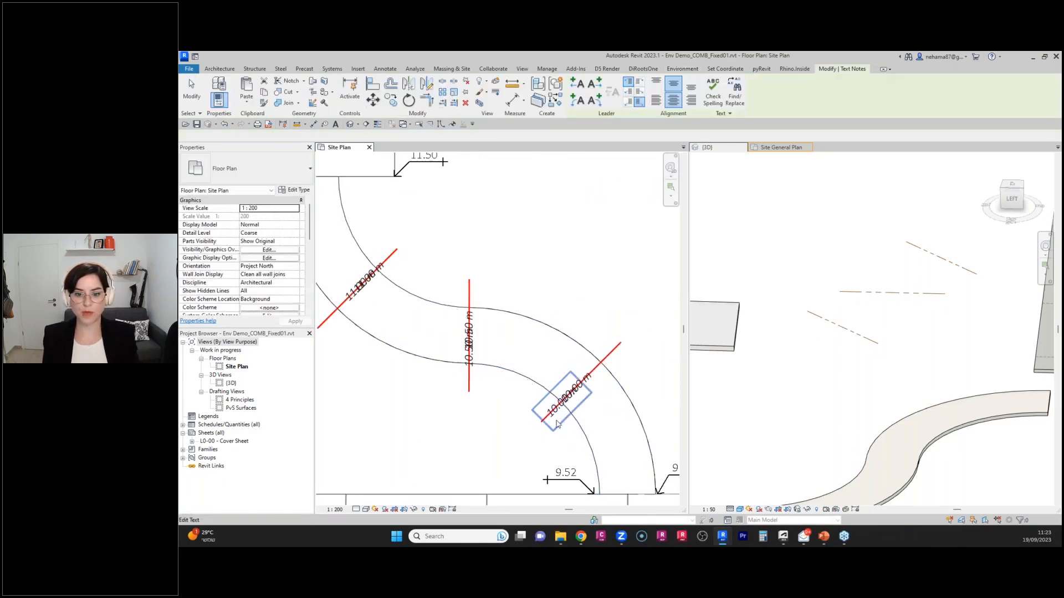
{"action": "key", "text": "Delete"}
{"action": "left_click", "coordinate": [478, 363]}
{"action": "key", "text": "Delete"}
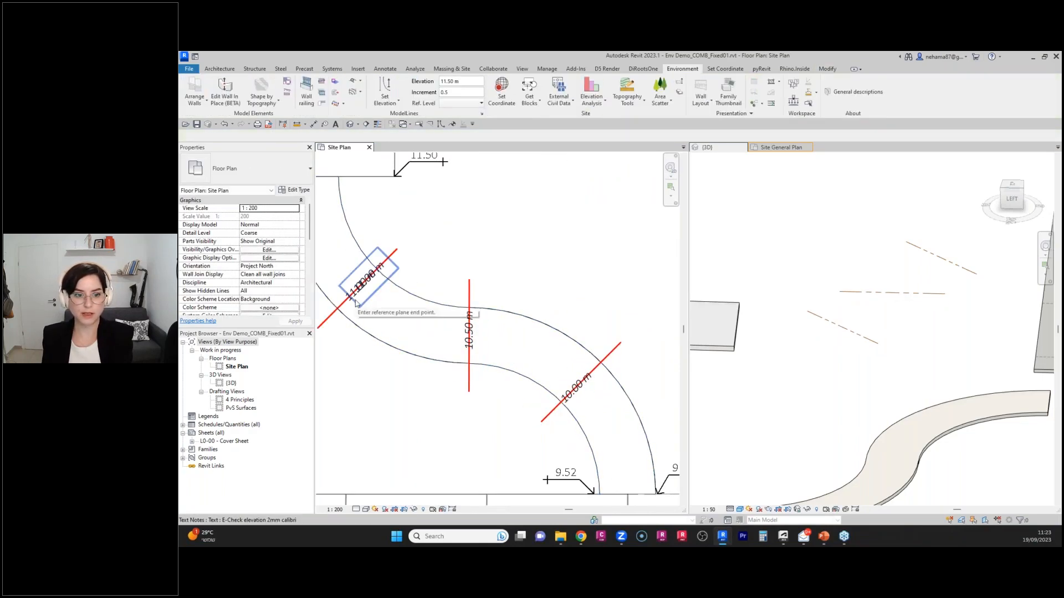
{"action": "left_click", "coordinate": [357, 304]}
{"action": "key", "text": "Delete"}
{"action": "scroll", "coordinate": [530, 231], "scroll_direction": "down", "scroll_amount": 4}
{"action": "scroll", "coordinate": [486, 254], "scroll_direction": "up", "scroll_amount": 2}
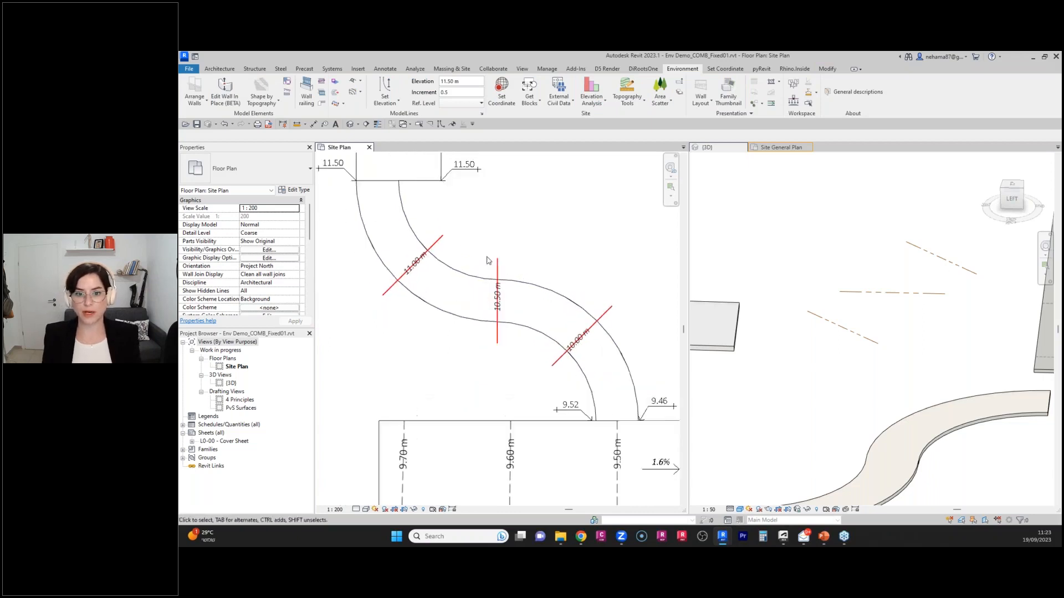
Change the elevation text of the model line nearest the street paving to 4.00 m, updating the line in 3D.
{"action": "scroll", "coordinate": [487, 257], "scroll_direction": "up", "scroll_amount": 1}
{"action": "scroll", "coordinate": [422, 271], "scroll_direction": "down", "scroll_amount": 1}
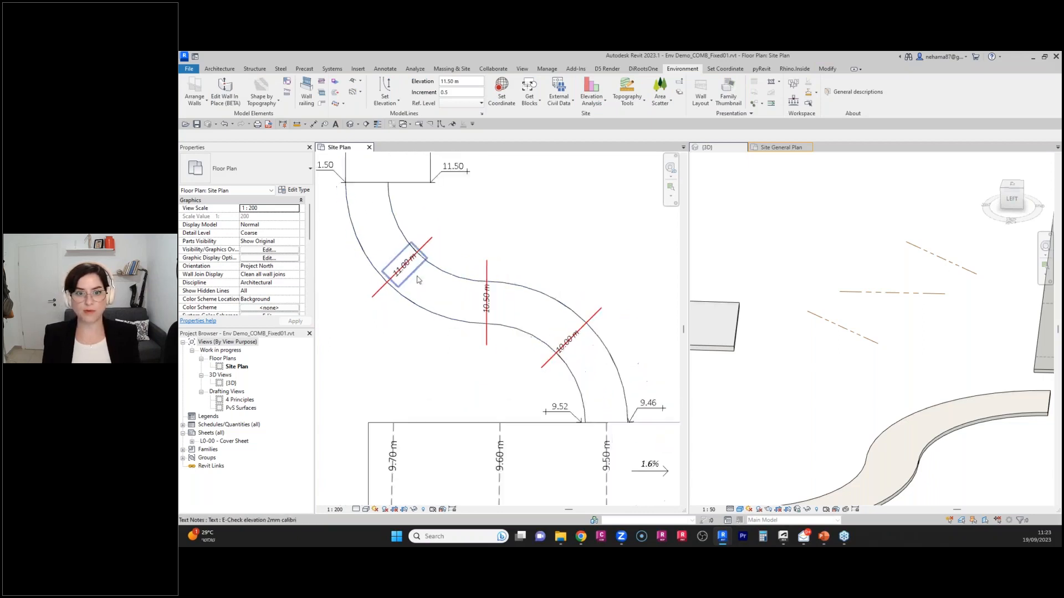
{"action": "scroll", "coordinate": [415, 281], "scroll_direction": "down", "scroll_amount": 2}
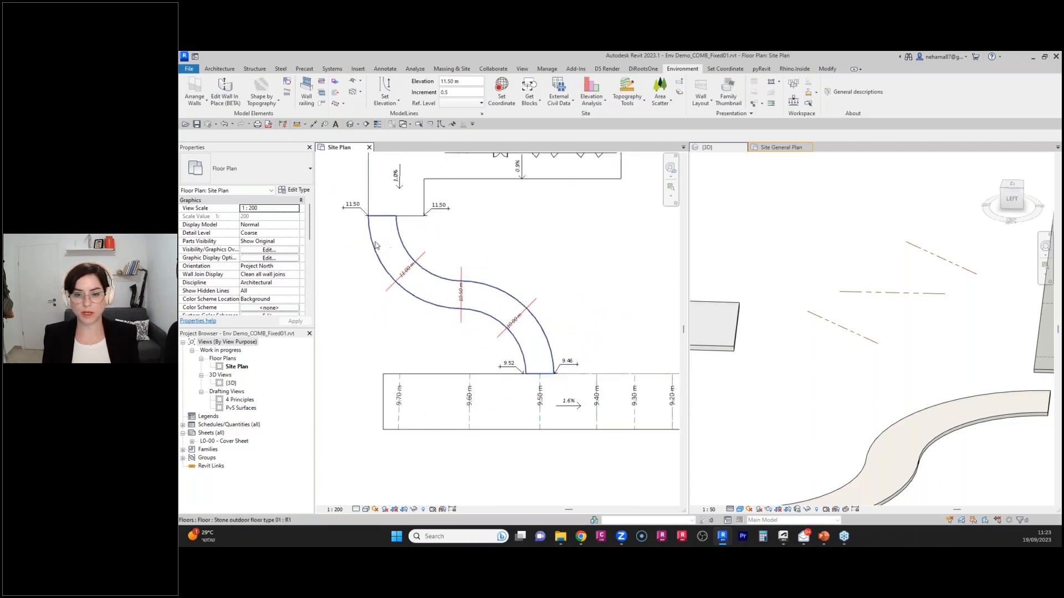
{"action": "scroll", "coordinate": [383, 238], "scroll_direction": "up", "scroll_amount": 2}
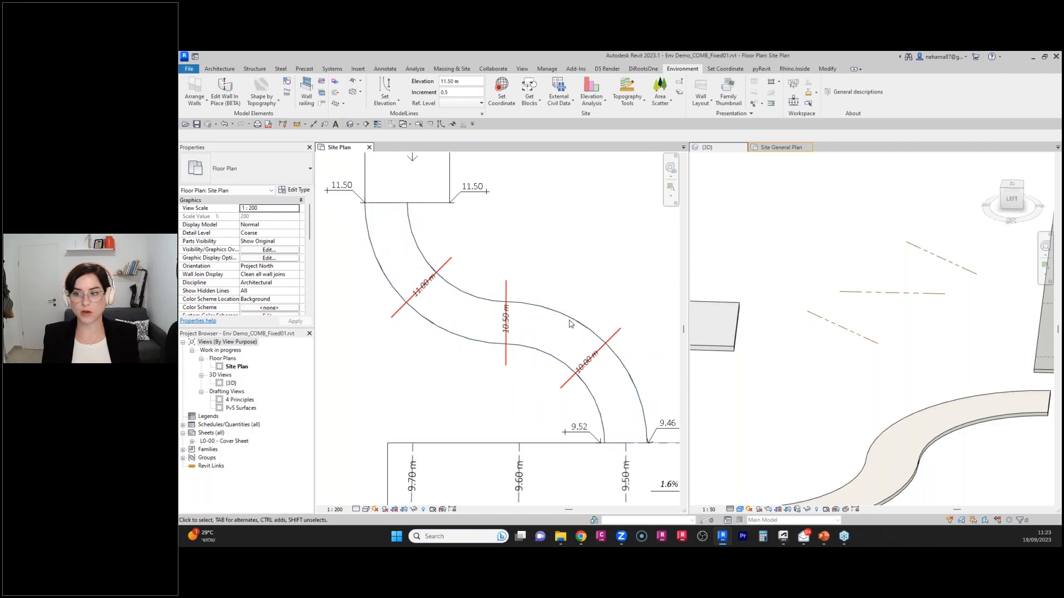
{"action": "left_click", "coordinate": [597, 373]}
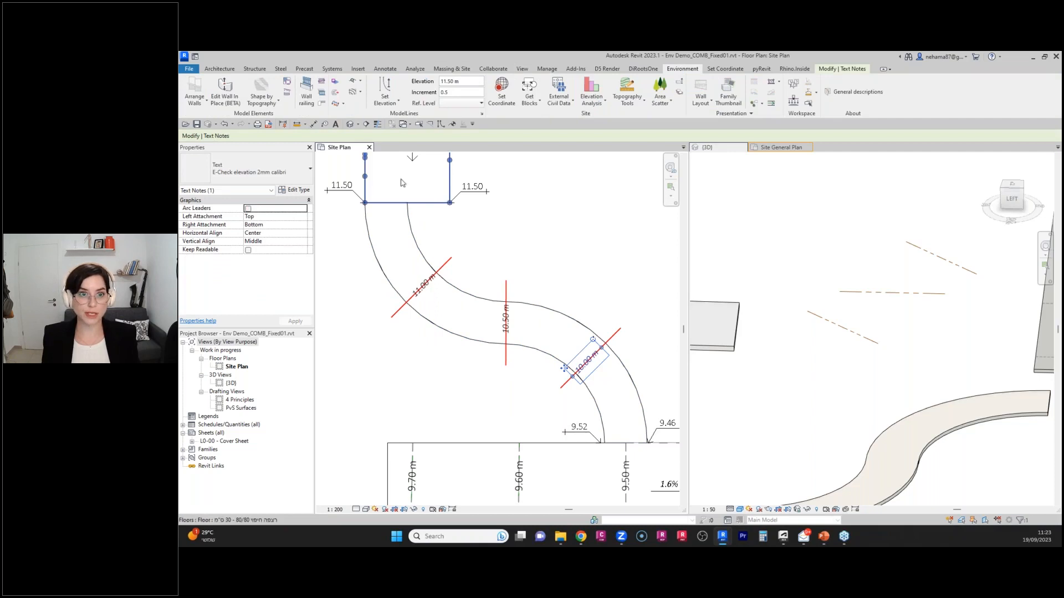
{"action": "scroll", "coordinate": [571, 377], "scroll_direction": "up", "scroll_amount": 2}
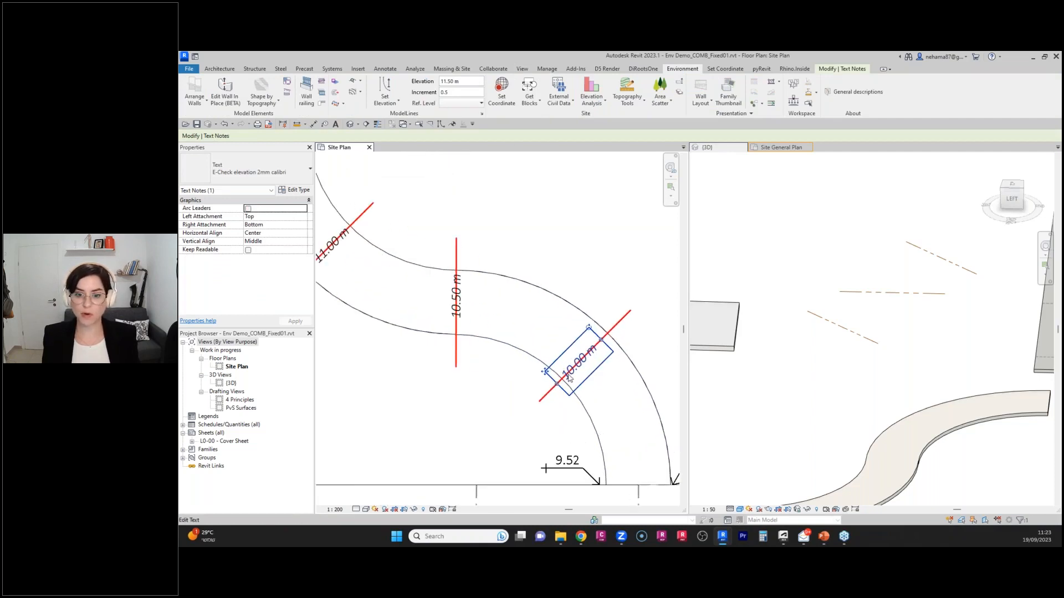
{"action": "left_click", "coordinate": [567, 375]}
{"action": "left_click_drag", "start_coordinate": [561, 381], "coordinate": [576, 373]}
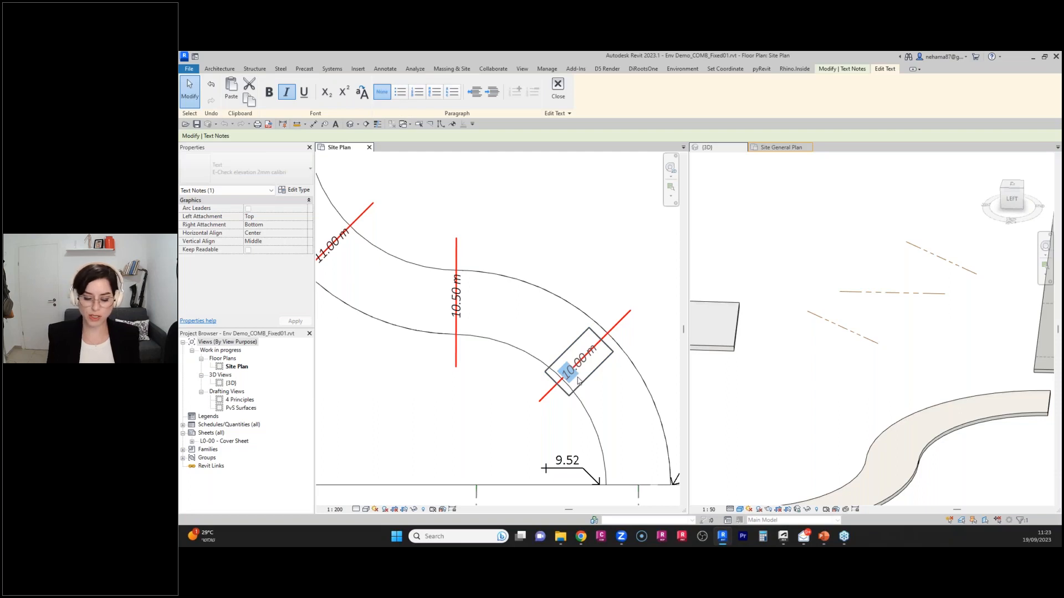
{"action": "type", "text": "4"}
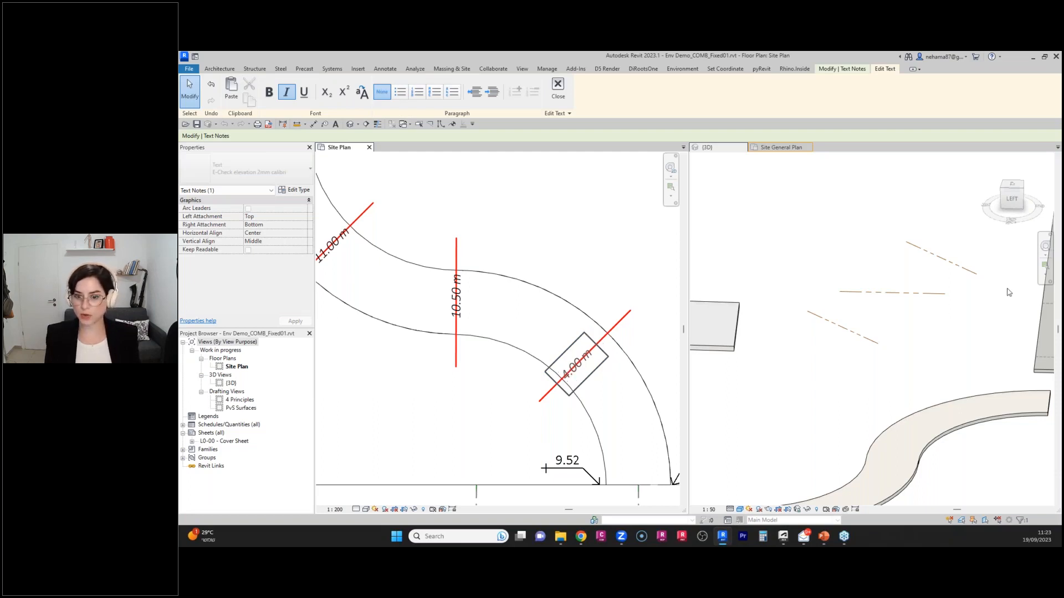
{"action": "left_click", "coordinate": [622, 275]}
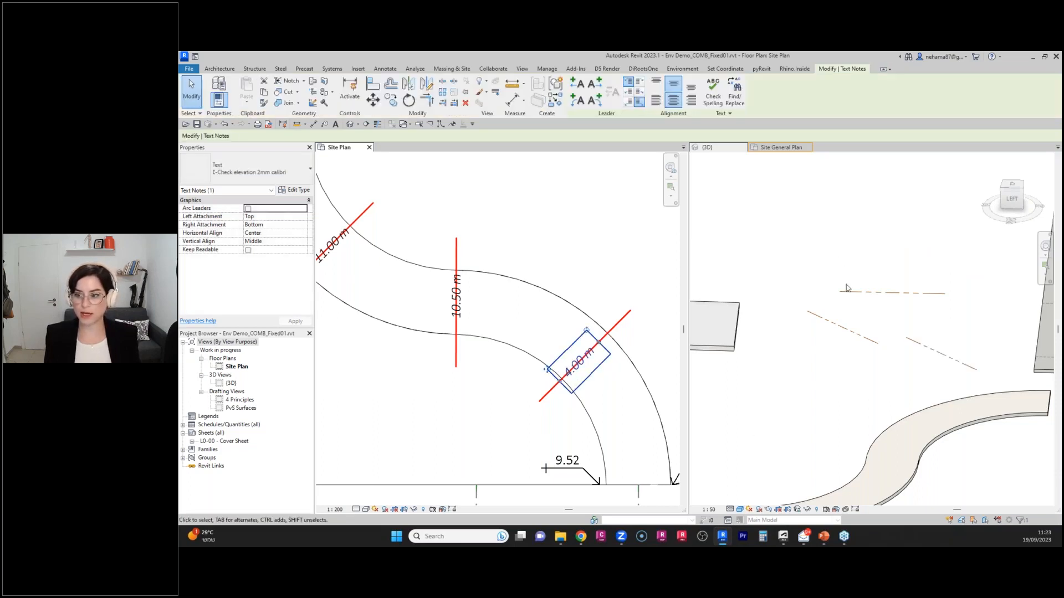
Set the elevation text of the model line nearest the street paving back to 10.00 m.
{"action": "left_click", "coordinate": [566, 382]}
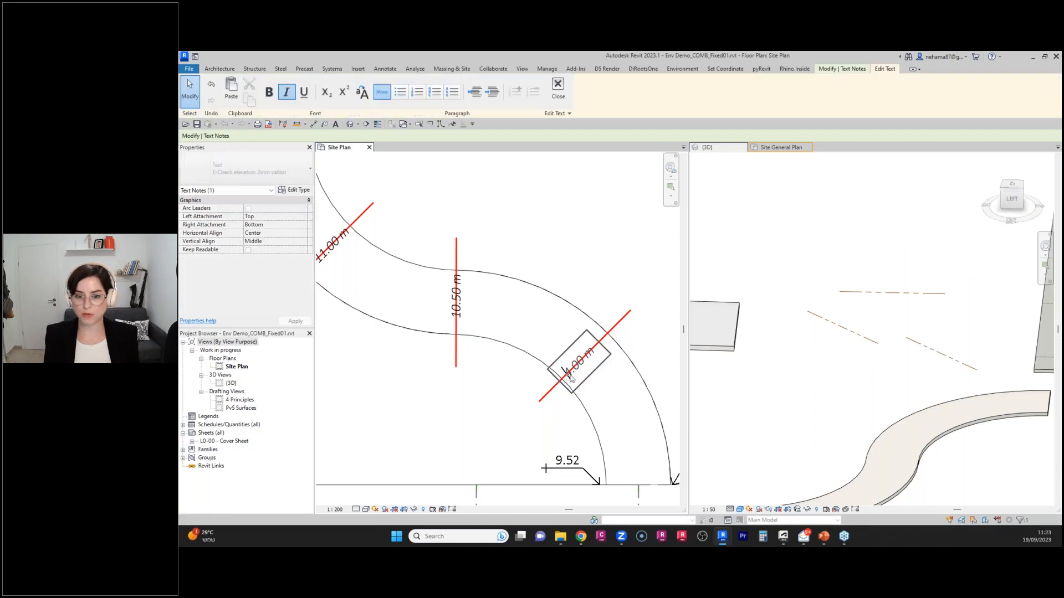
{"action": "double_click", "coordinate": [572, 377]}
{"action": "type", "text": "10"}
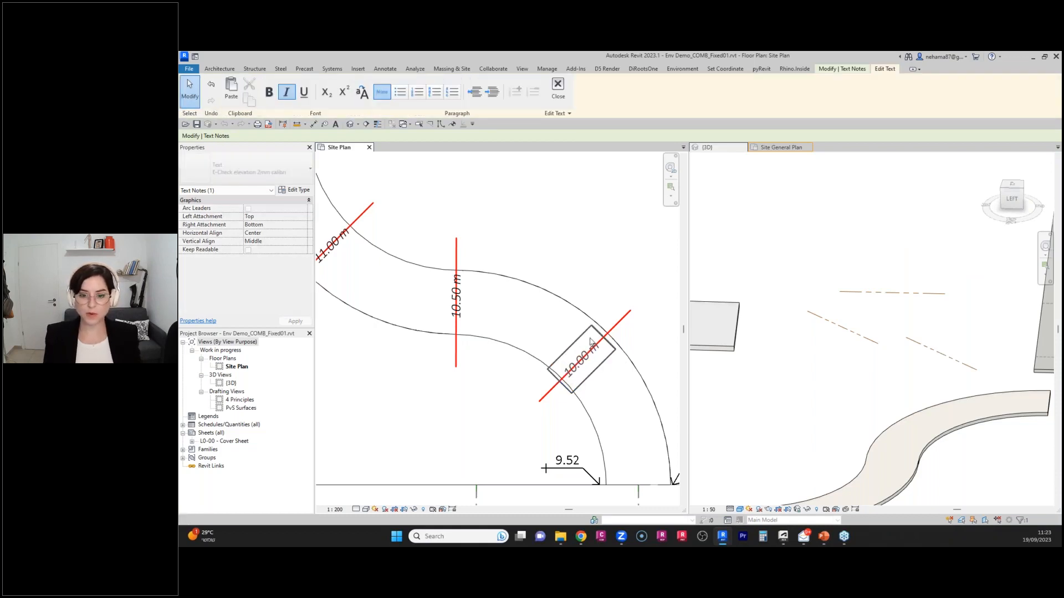
{"action": "left_click", "coordinate": [570, 266]}
{"action": "scroll", "coordinate": [499, 300], "scroll_direction": "down", "scroll_amount": 3}
{"action": "left_click", "coordinate": [468, 387]}
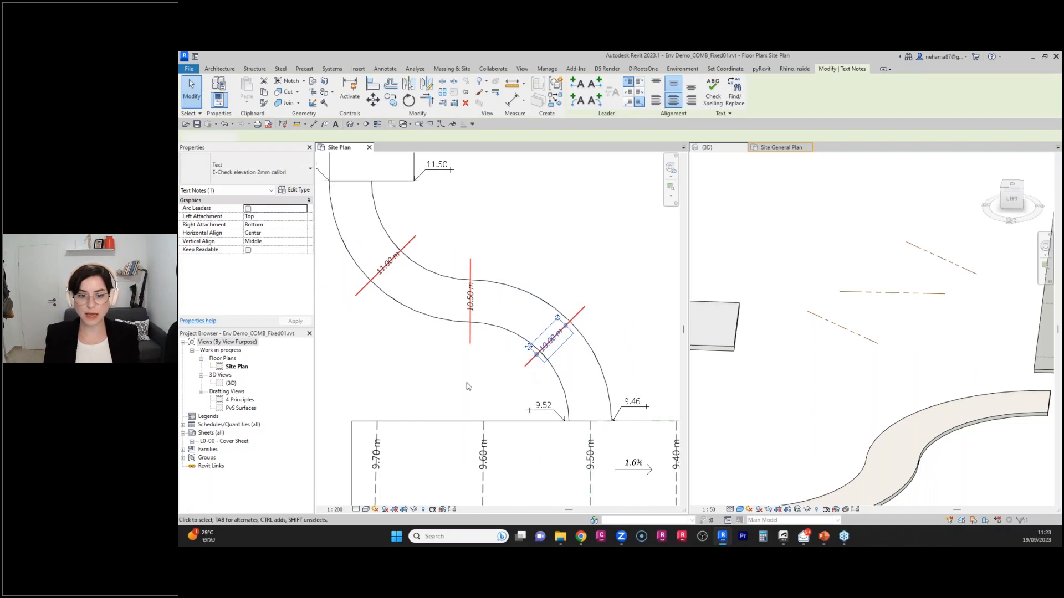
Return the tiled views to tabs with the 3D view active, and orbit to examine the curved path, pavings and model lines.
{"action": "scroll", "coordinate": [444, 385], "scroll_direction": "down", "scroll_amount": 3}
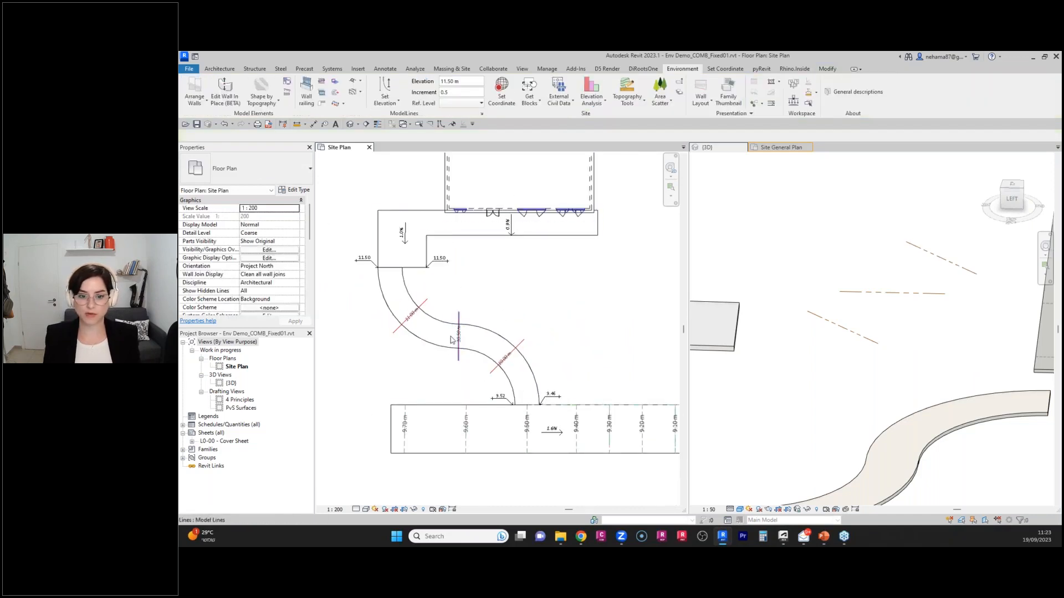
{"action": "mouse_move", "coordinate": [424, 378]}
{"action": "middle_mouse_down"}
{"action": "mouse_move", "coordinate": [477, 396]}
{"action": "mouse_move", "coordinate": [424, 396]}
{"action": "middle_mouse_up"}
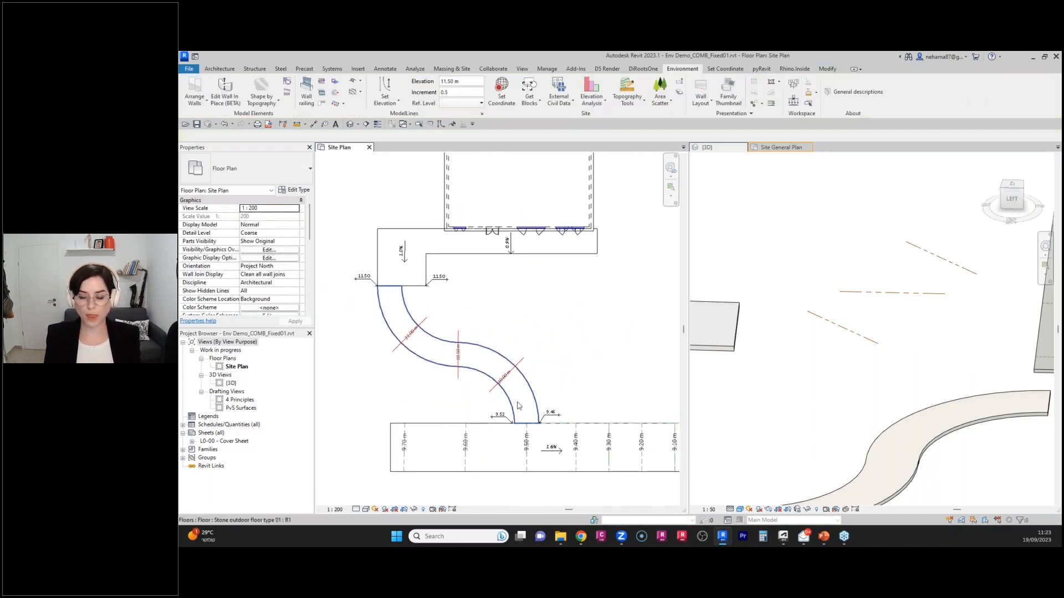
{"action": "left_click", "coordinate": [856, 402]}
{"action": "scroll", "coordinate": [797, 356], "scroll_direction": "down", "scroll_amount": 3}
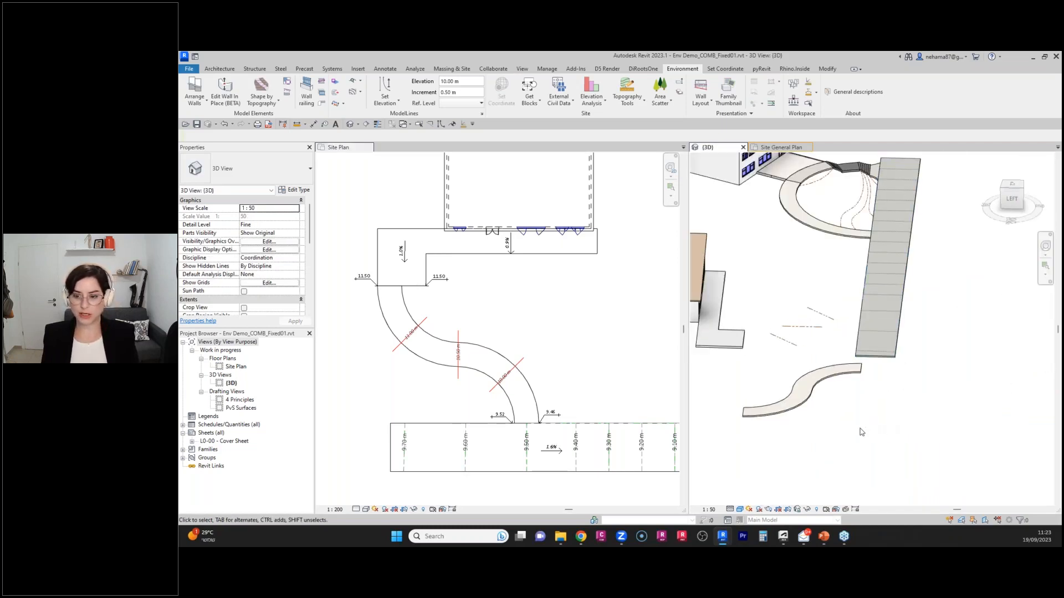
{"action": "key", "text": "t"}
{"action": "key", "text": "w"}
{"action": "scroll", "coordinate": [710, 321], "scroll_direction": "down", "scroll_amount": 3}
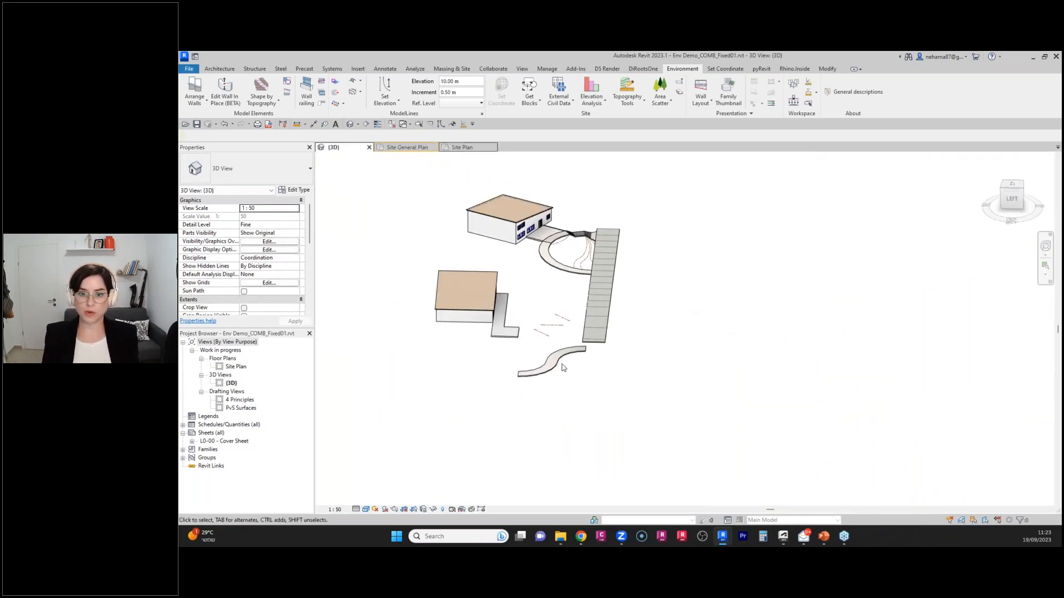
{"action": "middle_click_drag", "start_coordinate": [585, 395], "coordinate": [468, 430], "text": "shift"}
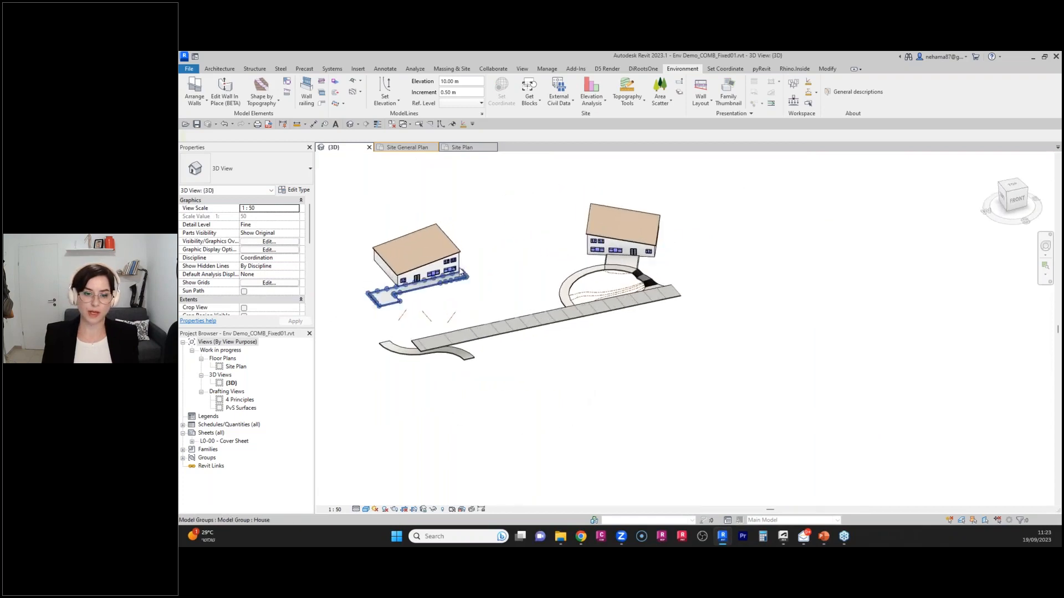
{"action": "middle_click_drag", "start_coordinate": [509, 264], "coordinate": [590, 295]}
{"action": "scroll", "coordinate": [473, 341], "scroll_direction": "up", "scroll_amount": 5}
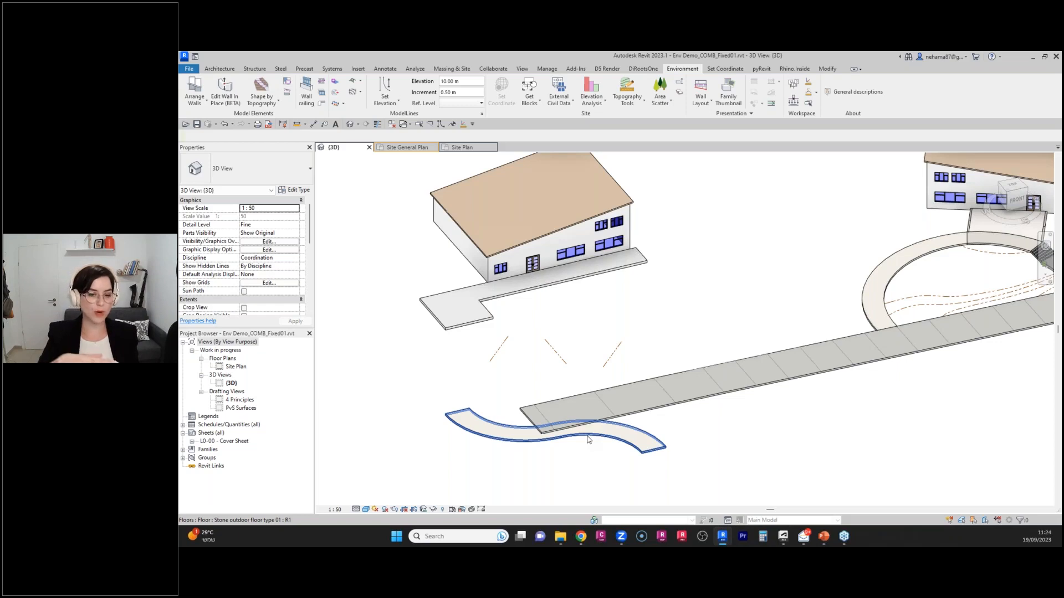
Select the curved path floor and open Edit Topography Tools for it, moving the dialog clear of the model.
{"action": "left_click", "coordinate": [588, 432]}
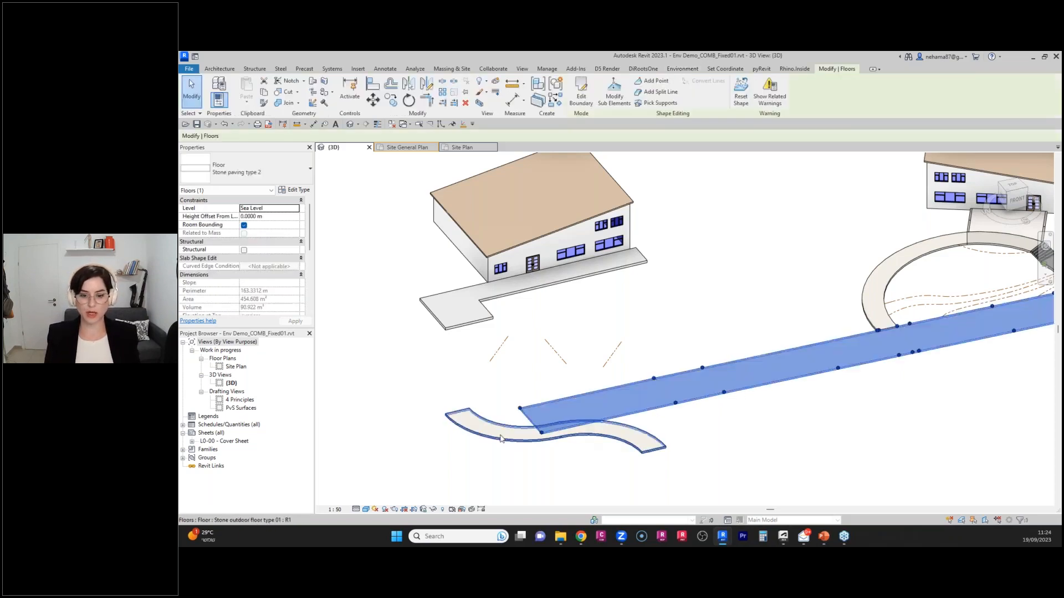
{"action": "left_click", "coordinate": [472, 432]}
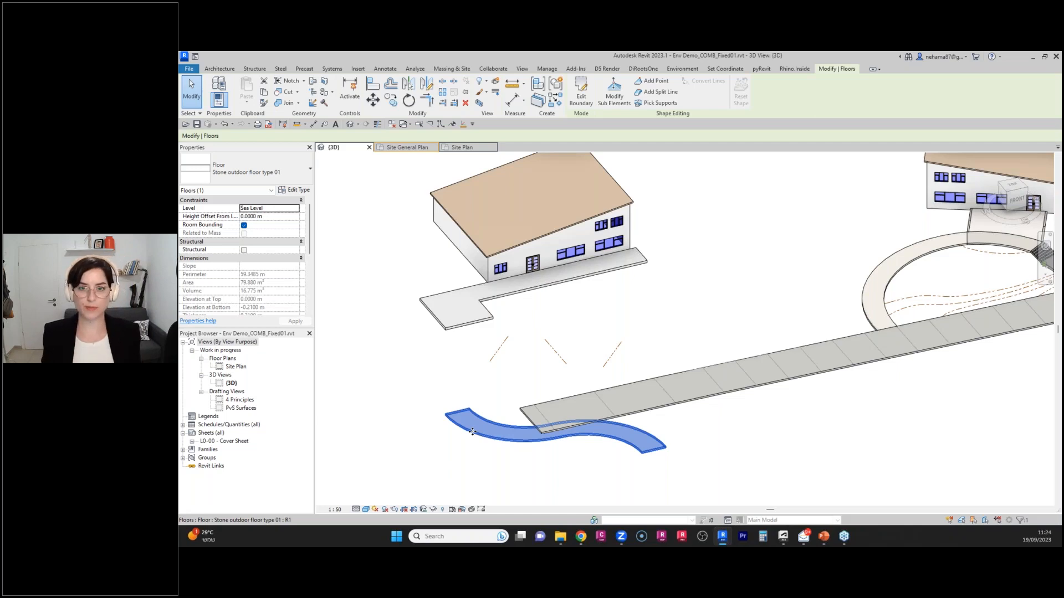
{"action": "left_click", "coordinate": [682, 68]}
{"action": "left_click", "coordinate": [626, 92]}
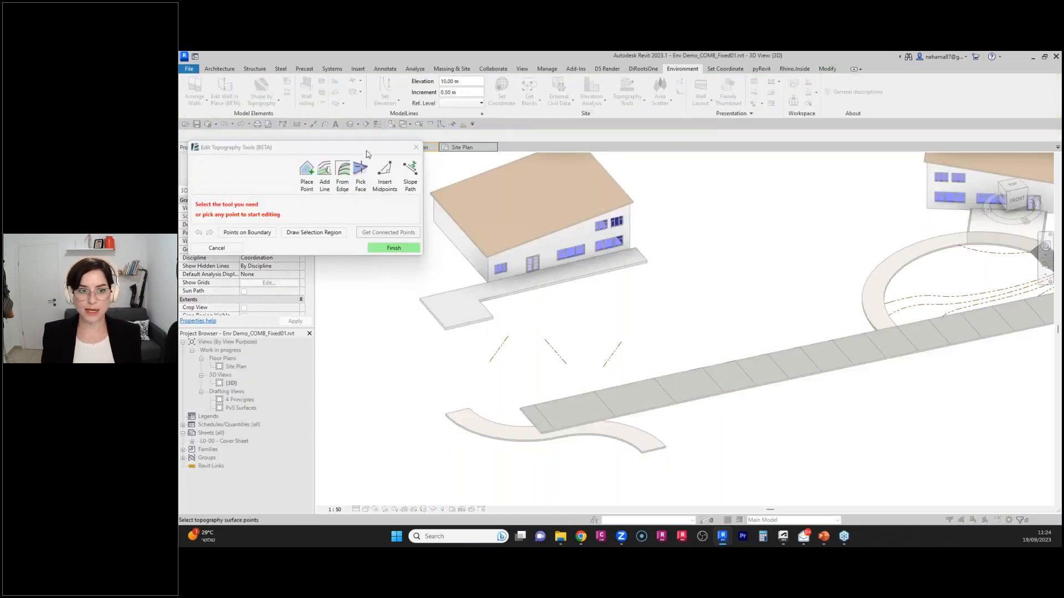
{"action": "left_click_drag", "start_coordinate": [367, 154], "coordinate": [381, 77]}
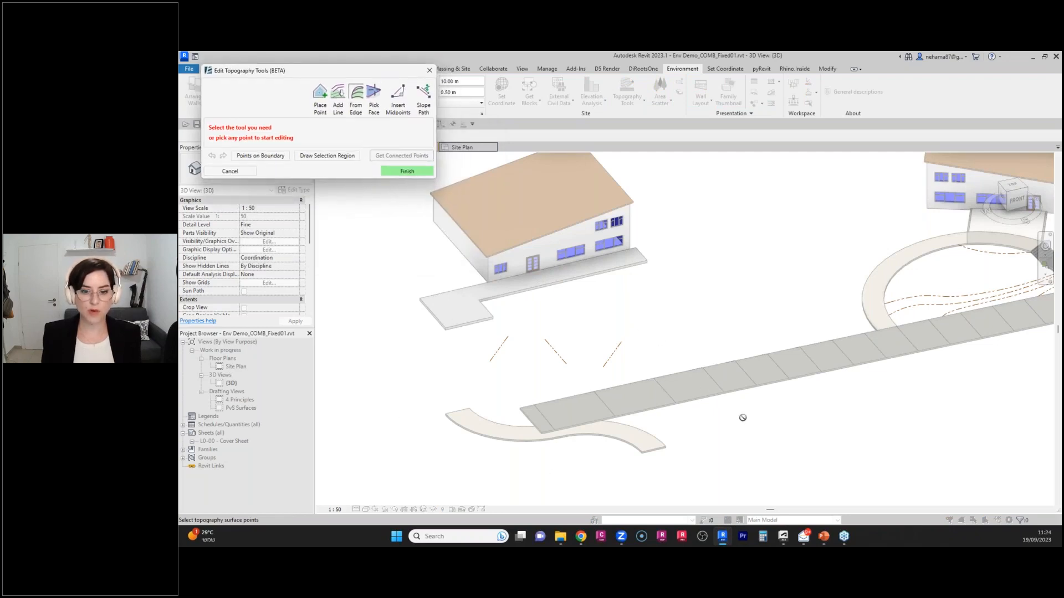
Add the three model lines to the curved path's surface using custom settings with a 4 m distance between points.
{"action": "left_click", "coordinate": [338, 105]}
{"action": "left_click_drag", "start_coordinate": [641, 319], "coordinate": [489, 369]}
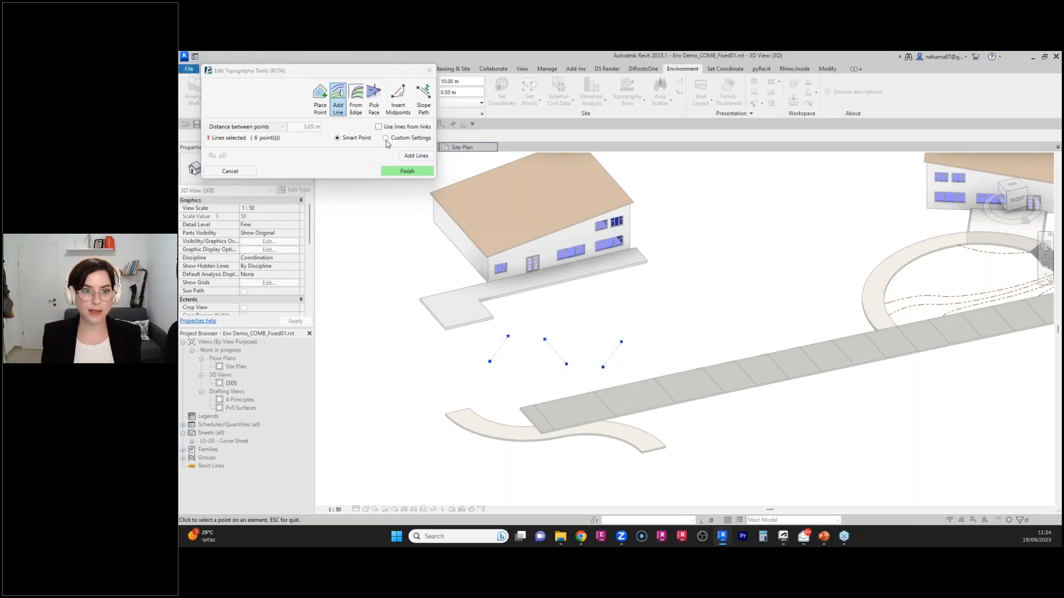
{"action": "left_click", "coordinate": [385, 138]}
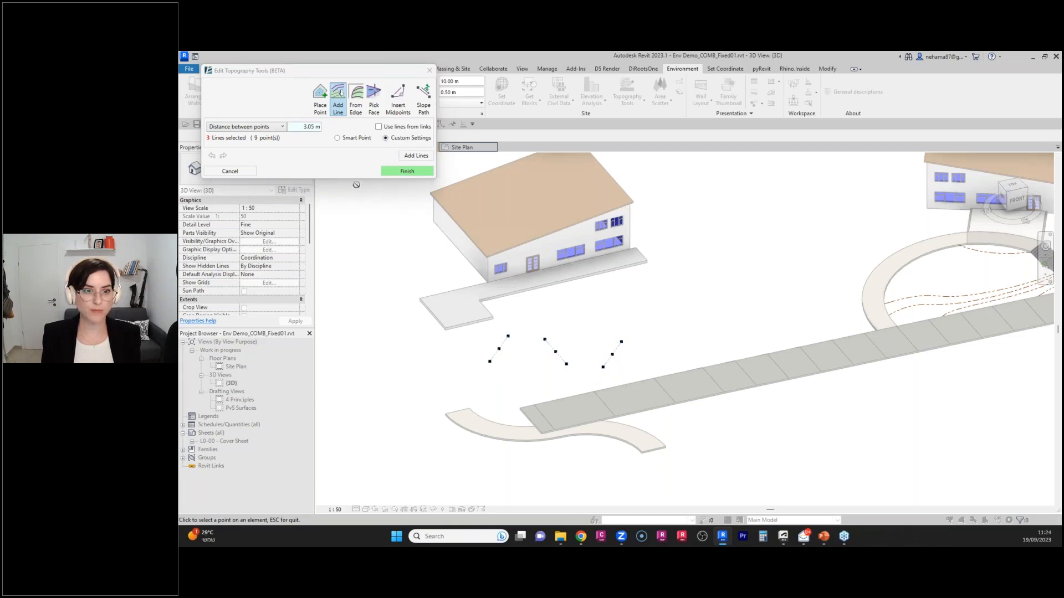
{"action": "left_click_drag", "start_coordinate": [304, 129], "coordinate": [319, 129]}
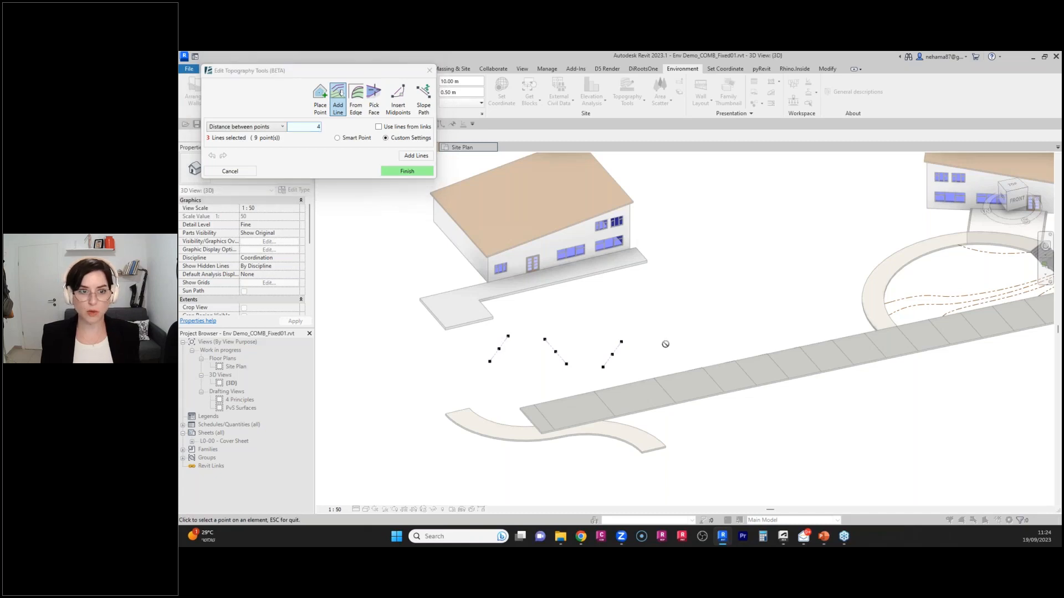
{"action": "left_click", "coordinate": [416, 156]}
Insert surface points along the whole lower edge of the building paving and the near edge of the street paving with 0.00 m height offset.
{"action": "scroll", "coordinate": [641, 315], "scroll_direction": "down", "scroll_amount": 3}
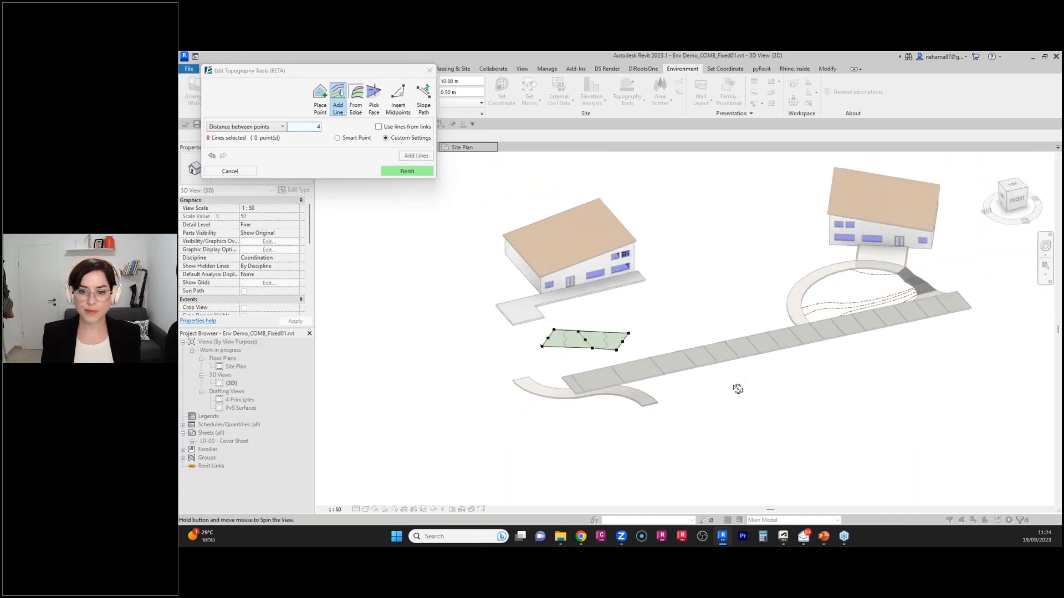
{"action": "middle_click_drag", "start_coordinate": [738, 389], "coordinate": [693, 440], "text": "shift"}
{"action": "scroll", "coordinate": [512, 273], "scroll_direction": "up", "scroll_amount": 1}
{"action": "scroll", "coordinate": [512, 273], "scroll_direction": "up", "scroll_amount": 2}
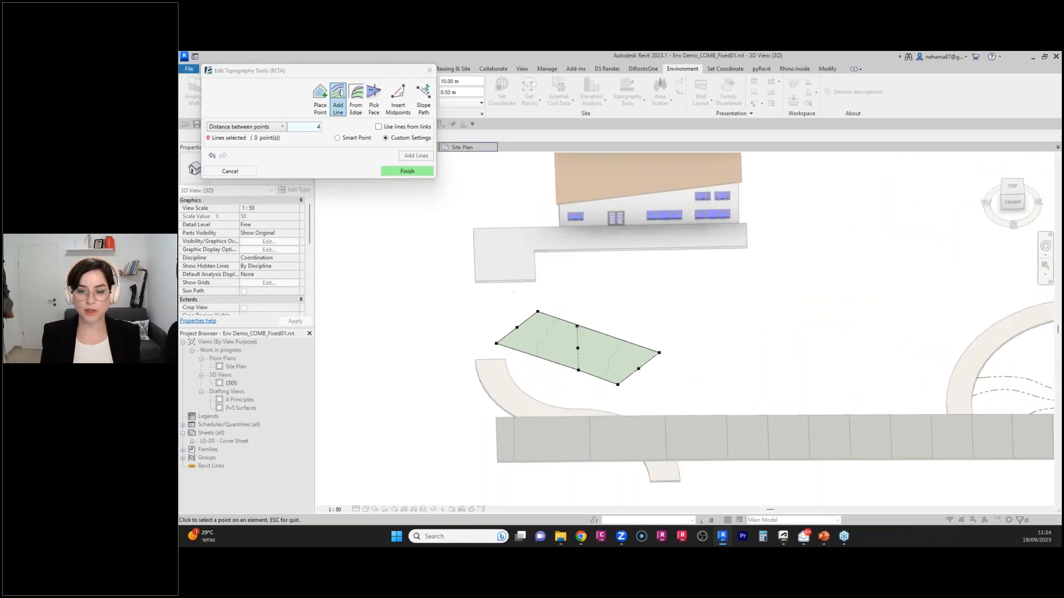
{"action": "left_click", "coordinate": [355, 100]}
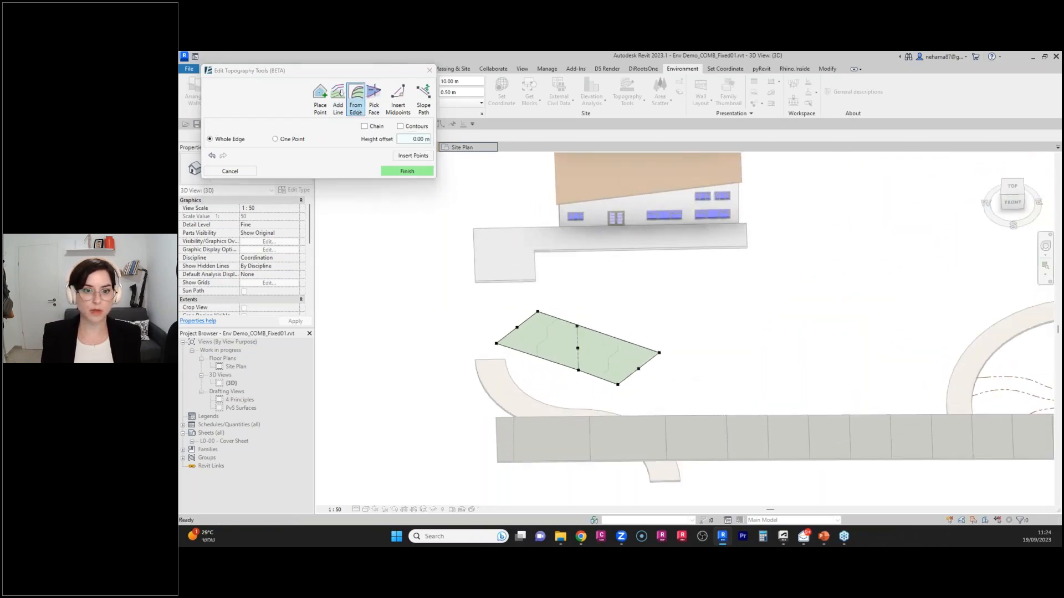
{"action": "left_click", "coordinate": [503, 276]}
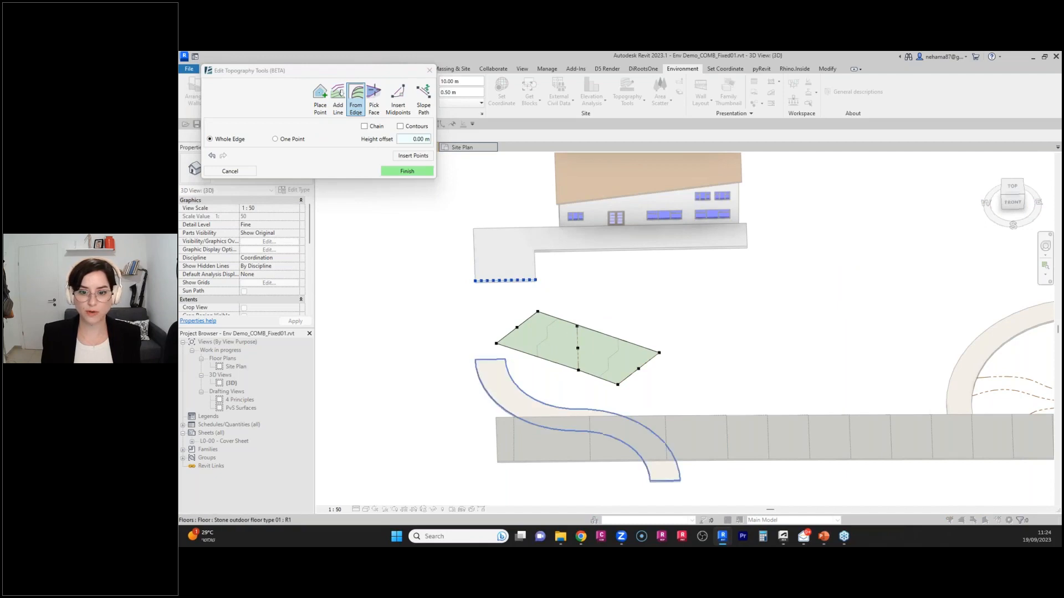
{"action": "left_click", "coordinate": [569, 416]}
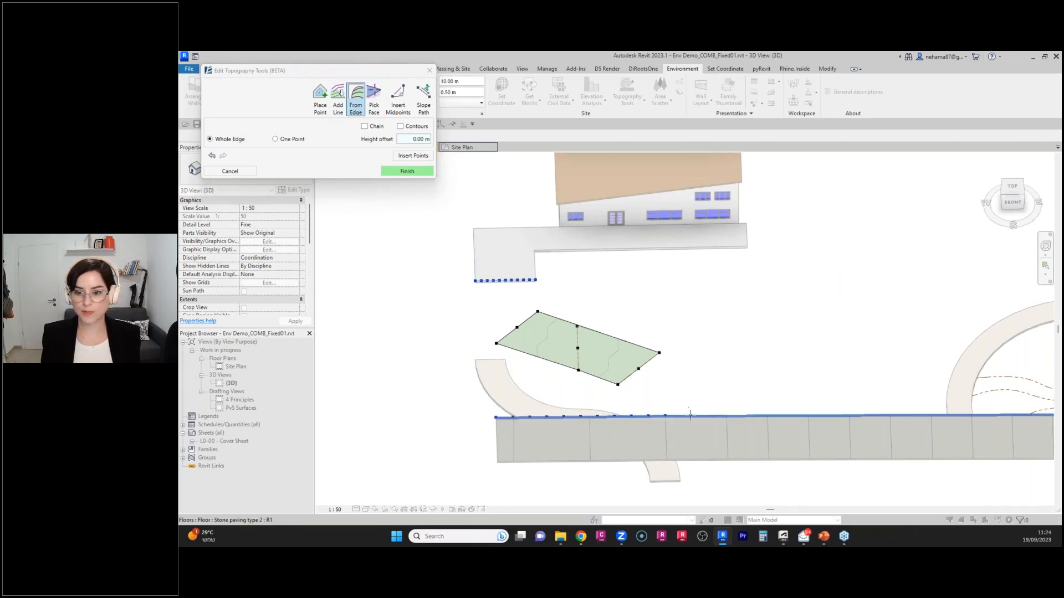
{"action": "left_click", "coordinate": [406, 170]}
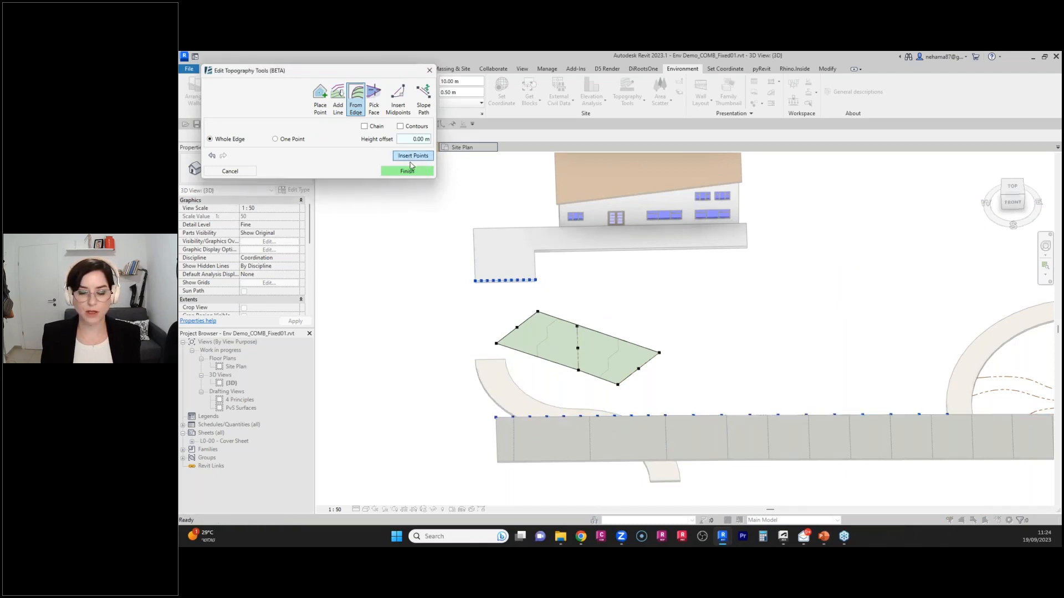
From the top view, insert arc midpoints with increased density between the building paving's outer corner and the first model line's outer end.
{"action": "scroll", "coordinate": [535, 354], "scroll_direction": "down", "scroll_amount": 5}
{"action": "middle_click_drag", "start_coordinate": [672, 339], "coordinate": [684, 374], "text": "shift"}
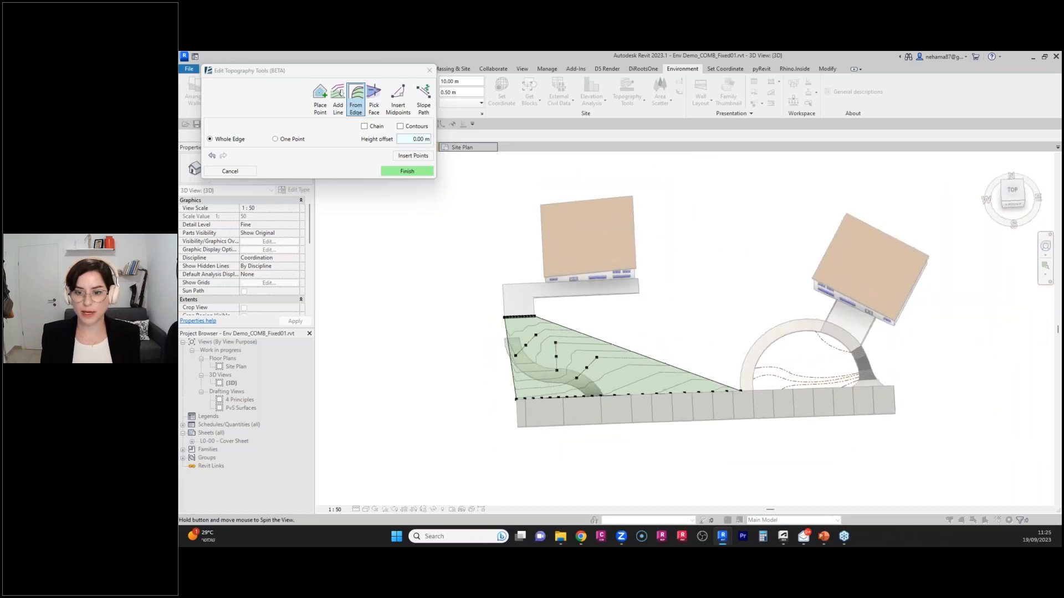
{"action": "left_click", "coordinate": [1012, 192]}
{"action": "middle_click_drag", "start_coordinate": [810, 408], "coordinate": [607, 342]}
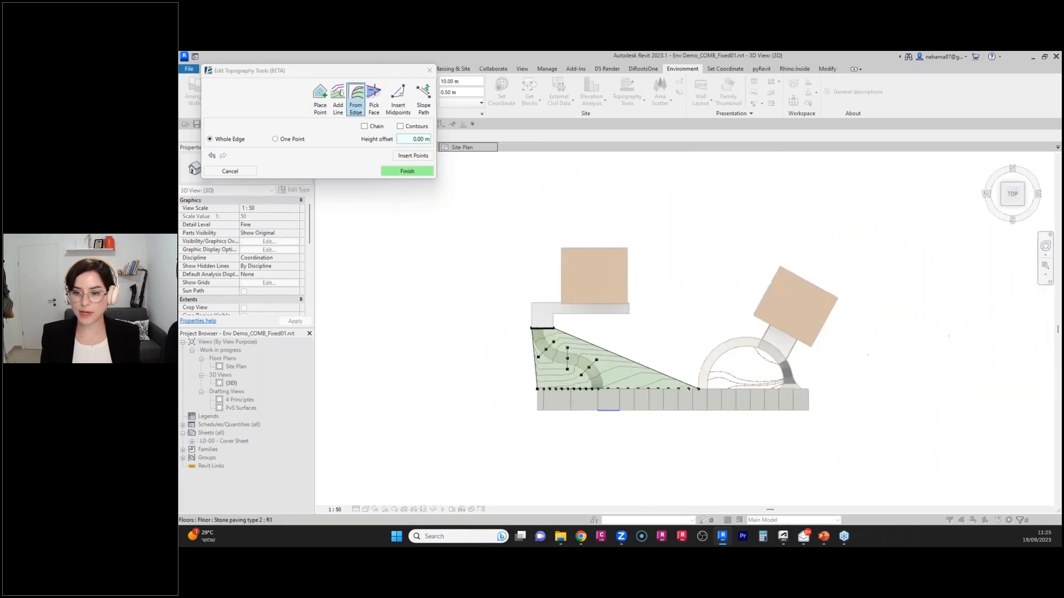
{"action": "scroll", "coordinate": [574, 361], "scroll_direction": "up", "scroll_amount": 3}
{"action": "scroll", "coordinate": [573, 360], "scroll_direction": "up", "scroll_amount": 1}
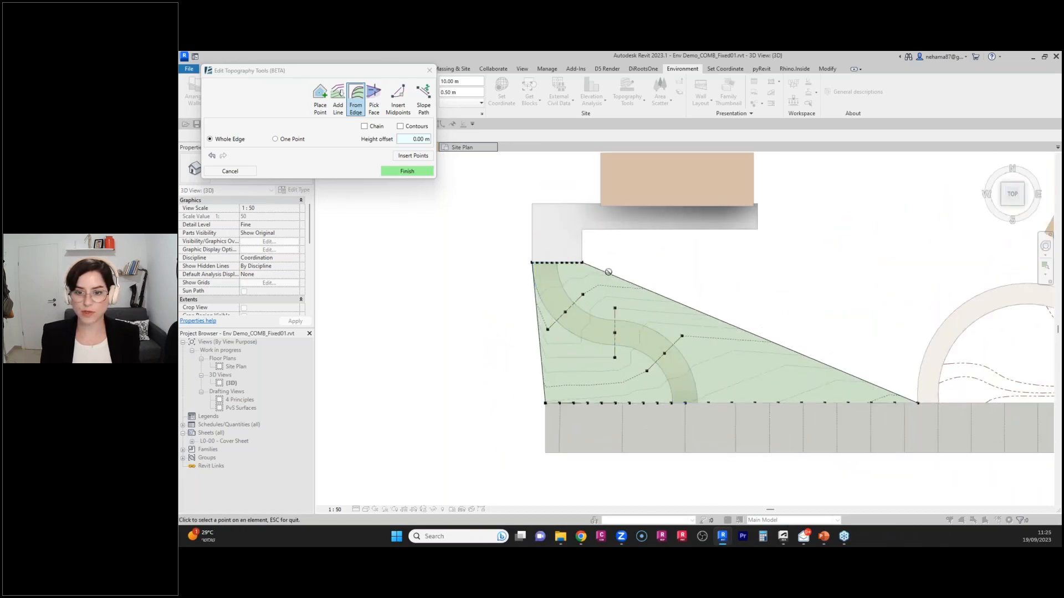
{"action": "scroll", "coordinate": [529, 325], "scroll_direction": "up", "scroll_amount": 3}
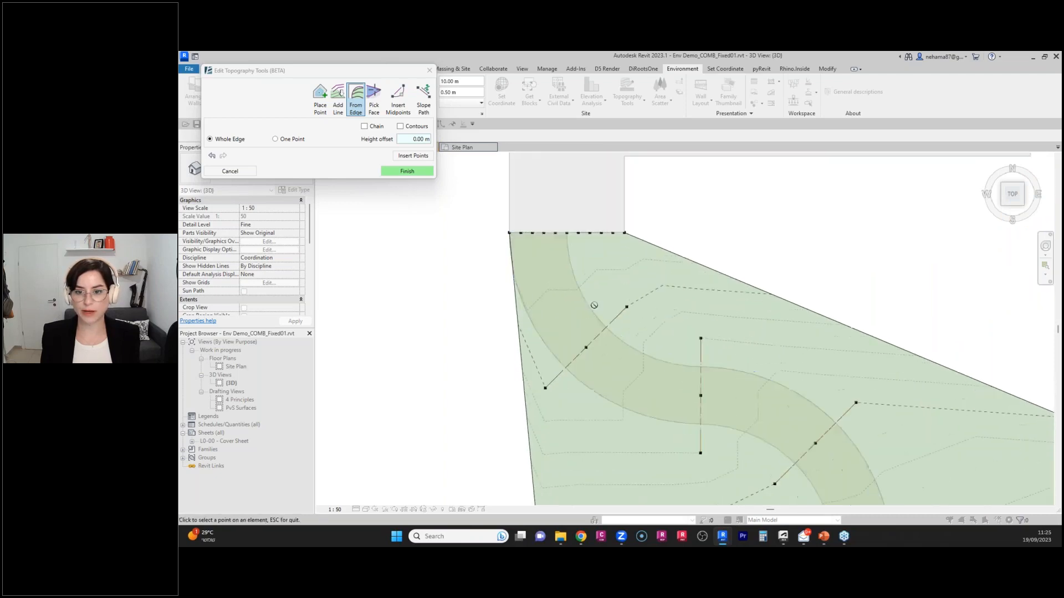
{"action": "left_click", "coordinate": [406, 106]}
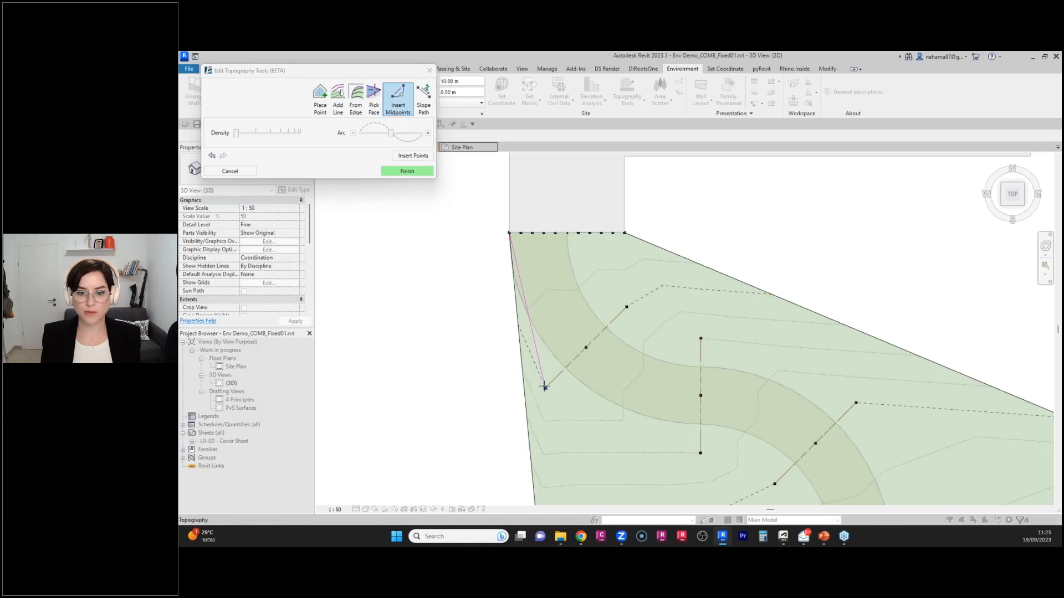
{"action": "left_click_drag", "start_coordinate": [391, 135], "coordinate": [400, 138]}
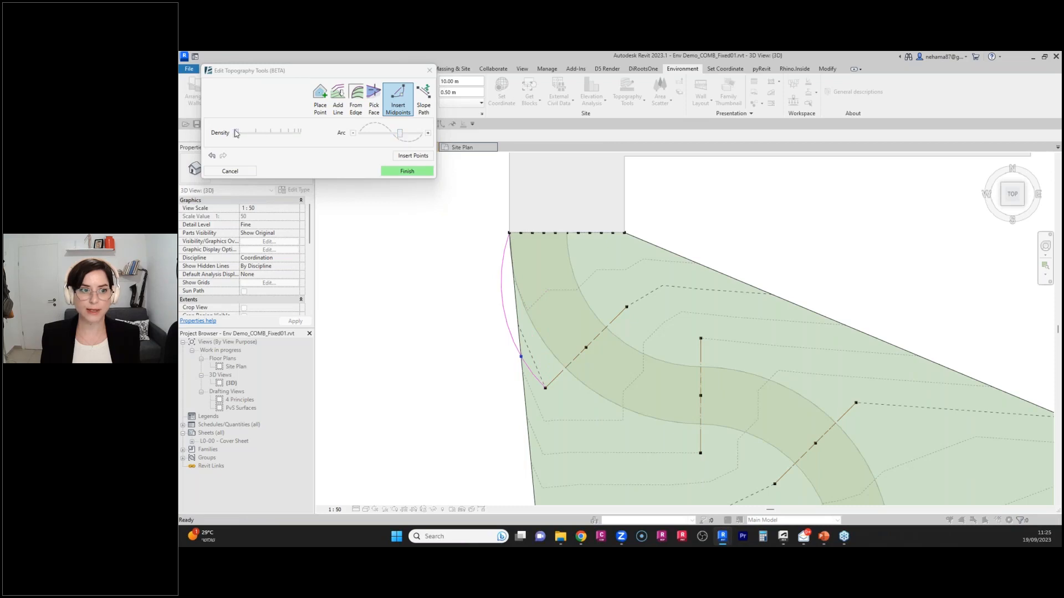
{"action": "left_click_drag", "start_coordinate": [241, 136], "coordinate": [251, 136]}
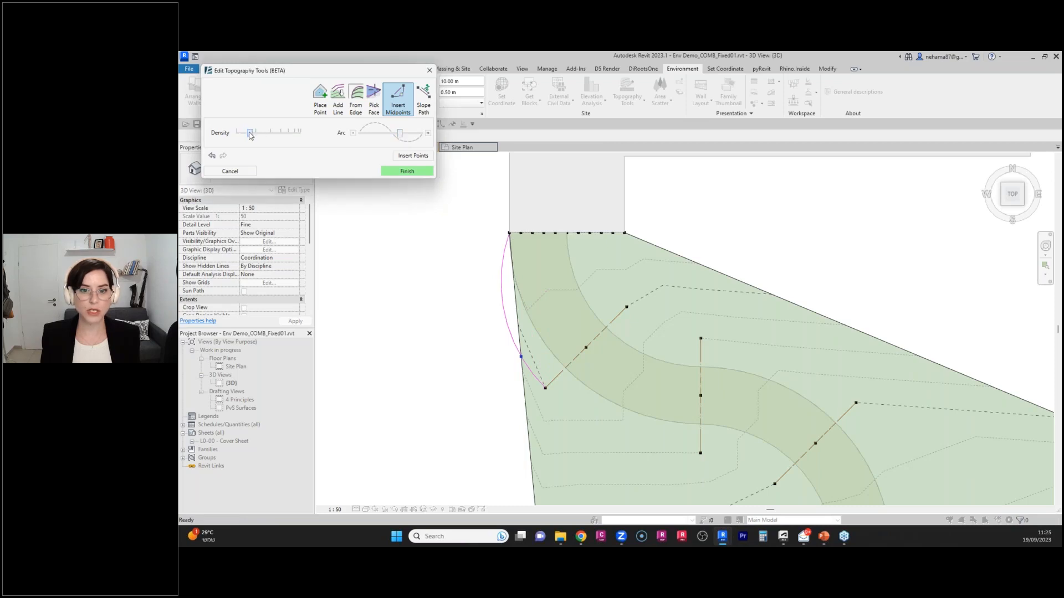
{"action": "left_click", "coordinate": [413, 155]}
Insert arc midpoints between the lower ends of the first and second model lines, following the path's curve.
{"action": "left_click", "coordinate": [545, 388]}
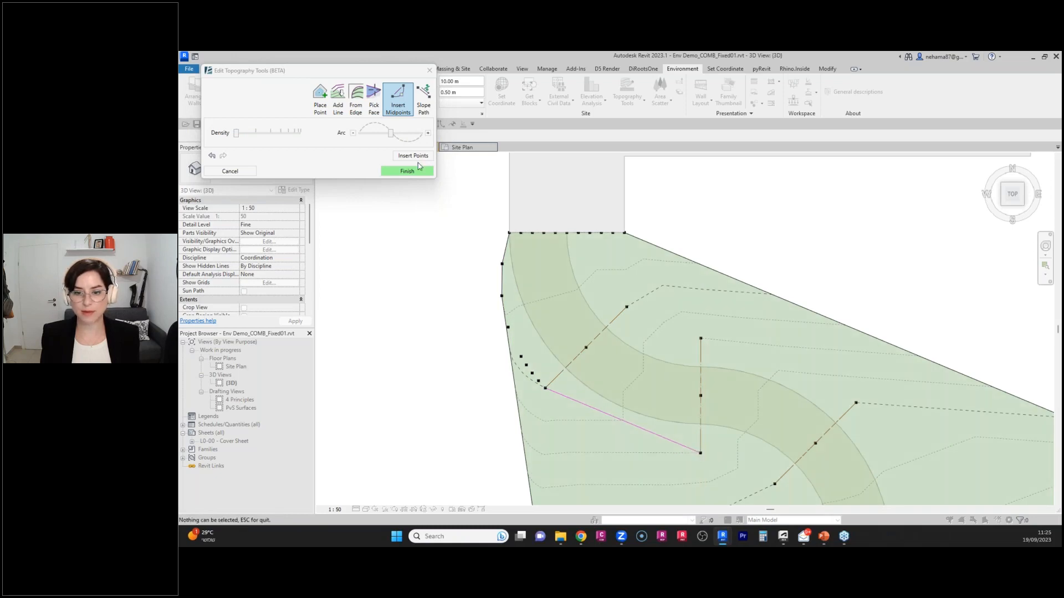
{"action": "left_click_drag", "start_coordinate": [390, 133], "coordinate": [394, 134]}
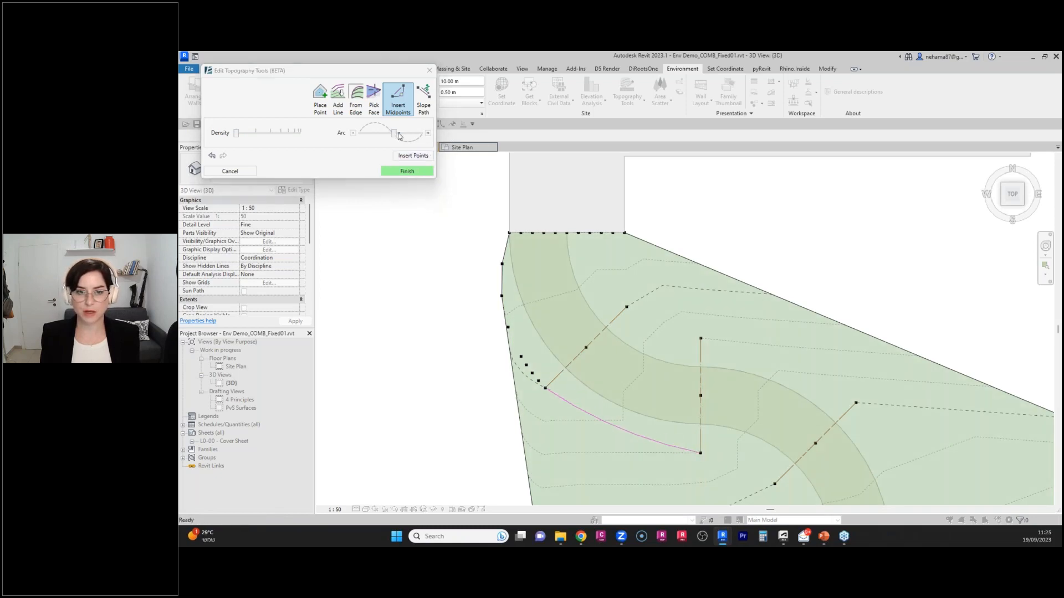
{"action": "left_click_drag", "start_coordinate": [237, 133], "coordinate": [246, 133]}
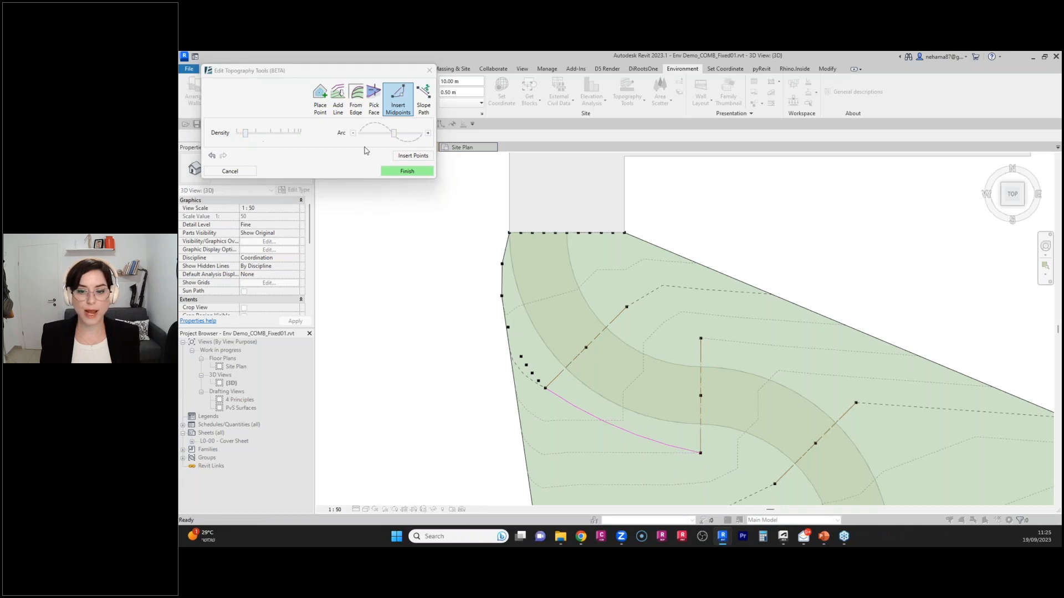
{"action": "left_click", "coordinate": [414, 156]}
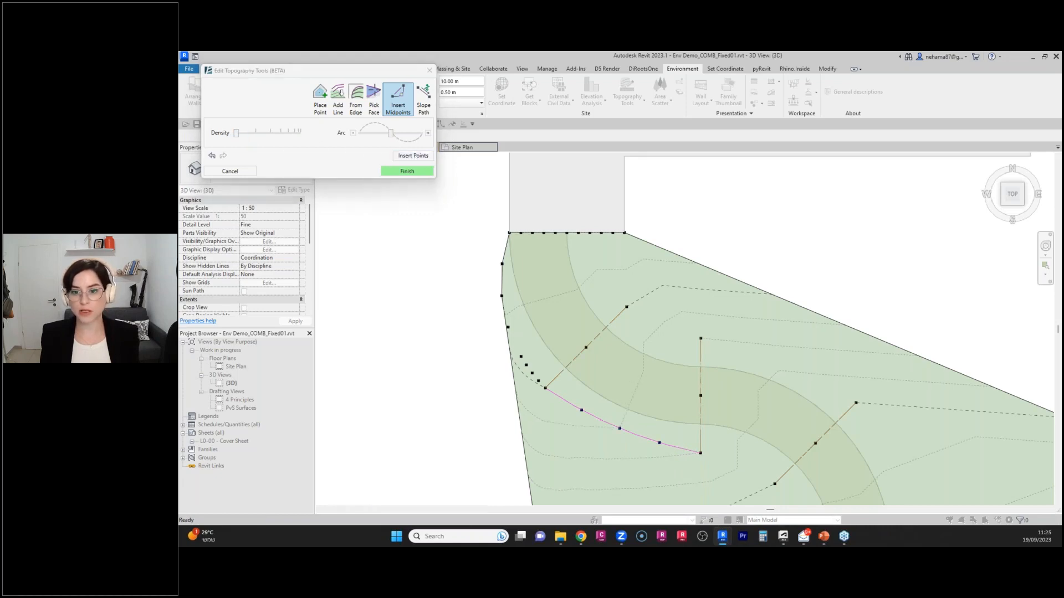
Insert arc midpoints between the upper ends of the first and second model lines, and finish the topography edit.
{"action": "left_click", "coordinate": [627, 307]}
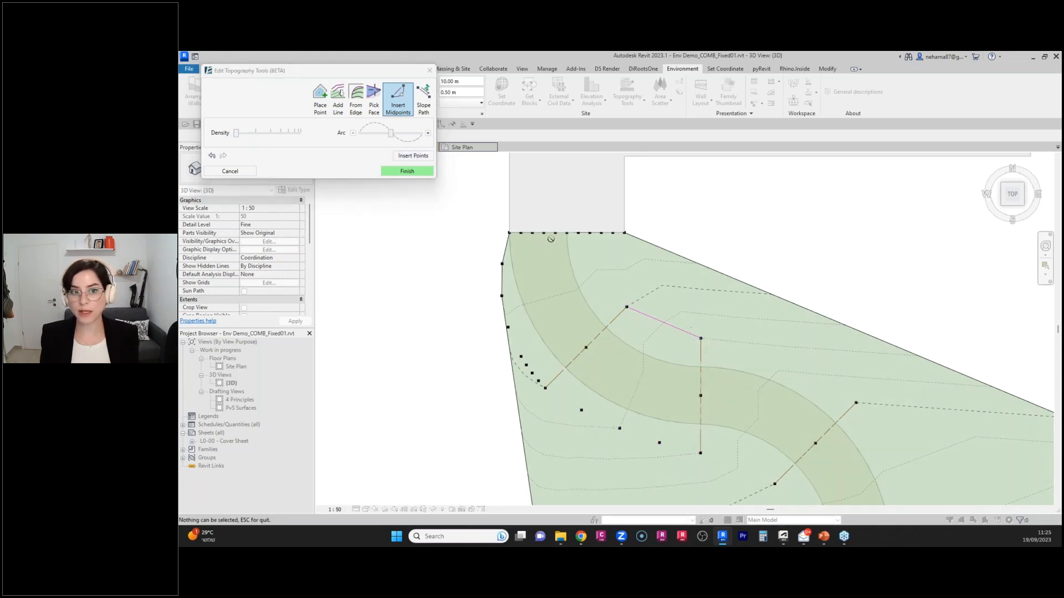
{"action": "left_click_drag", "start_coordinate": [394, 135], "coordinate": [396, 135]}
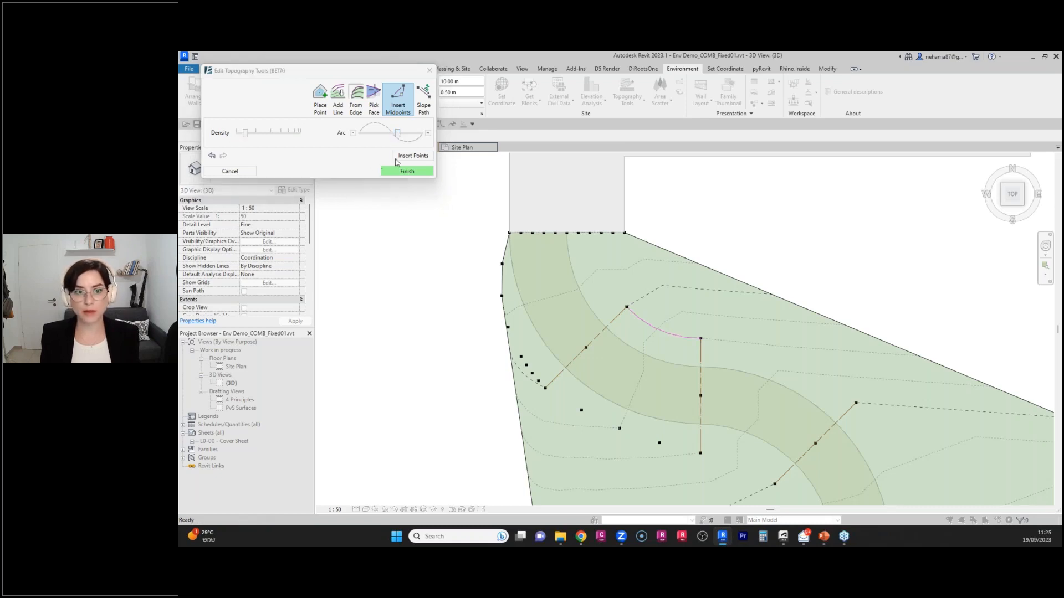
{"action": "left_click", "coordinate": [412, 156]}
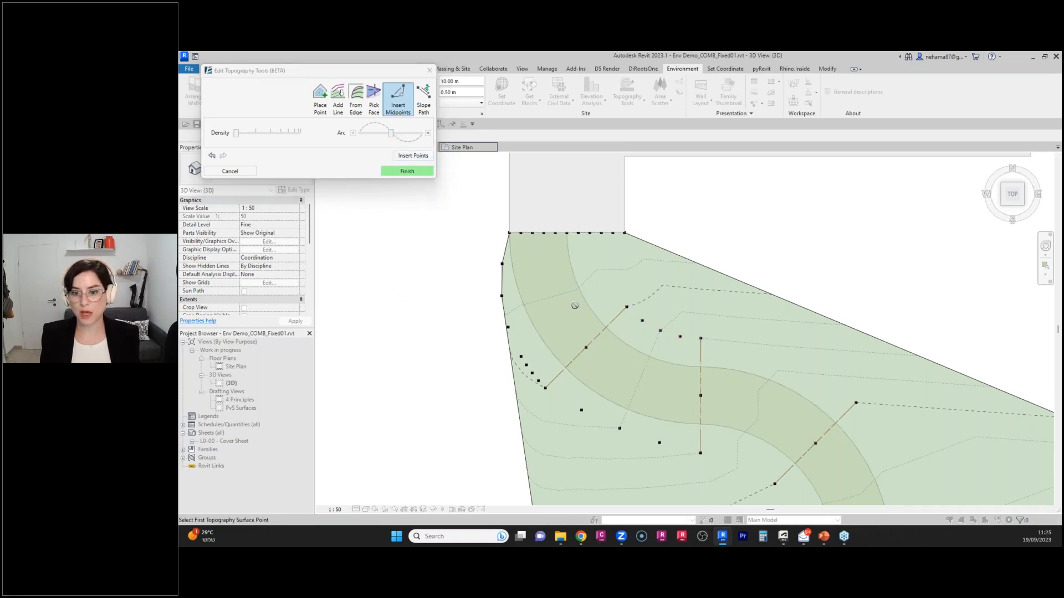
{"action": "scroll", "coordinate": [563, 258], "scroll_direction": "down", "scroll_amount": 5}
{"action": "scroll", "coordinate": [679, 373], "scroll_direction": "up", "scroll_amount": 3}
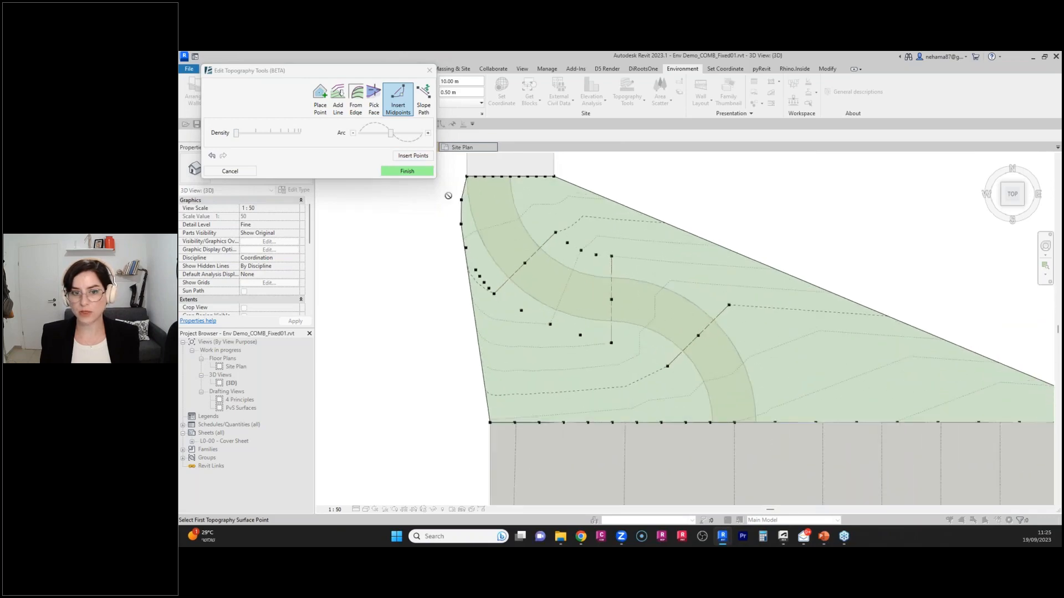
{"action": "left_click", "coordinate": [406, 171]}
{"action": "scroll", "coordinate": [454, 344], "scroll_direction": "down", "scroll_amount": 3}
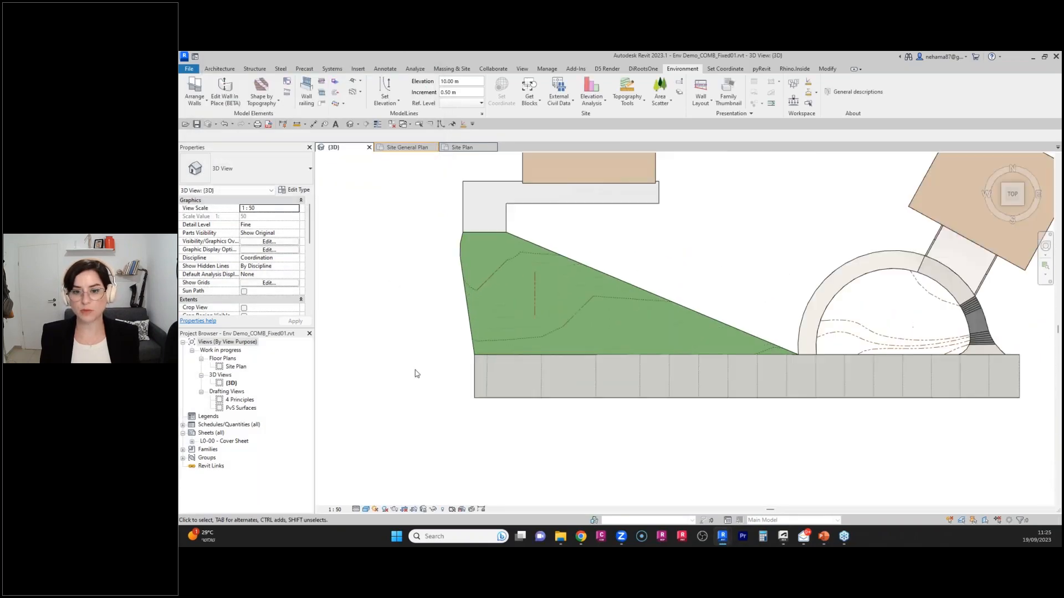
Orbit to an angled view of the path and select the topography surface between the two pavings.
{"action": "middle_click_drag", "start_coordinate": [433, 434], "coordinate": [698, 333], "text": "shift"}
{"action": "left_click", "coordinate": [698, 333]}
{"action": "scroll", "coordinate": [710, 340], "scroll_direction": "up", "scroll_amount": 3}
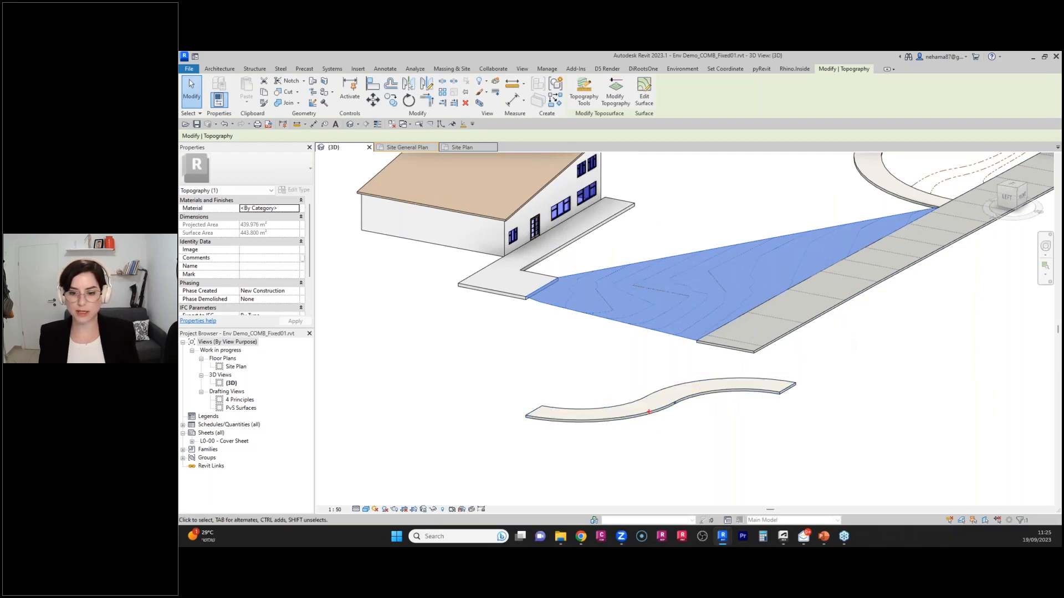
{"action": "left_click_drag", "start_coordinate": [649, 411], "coordinate": [652, 474]}
{"action": "left_click_drag", "start_coordinate": [573, 292], "coordinate": [777, 276]}
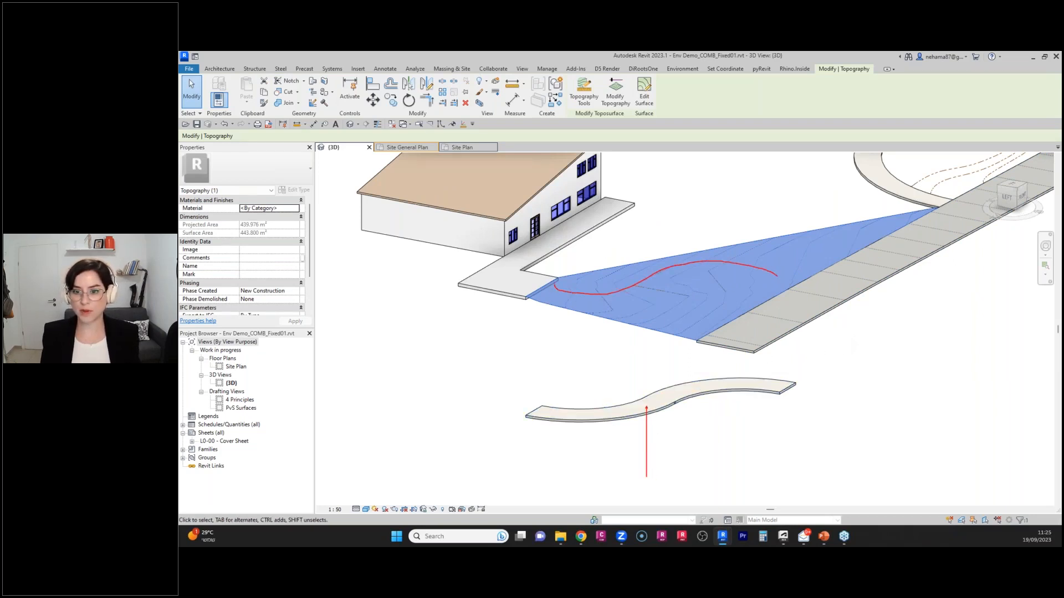
{"action": "mouse_move", "coordinate": [540, 304]}
{"action": "left_mouse_down"}
{"action": "mouse_move", "coordinate": [593, 327]}
{"action": "mouse_move", "coordinate": [730, 305]}
{"action": "left_mouse_up"}
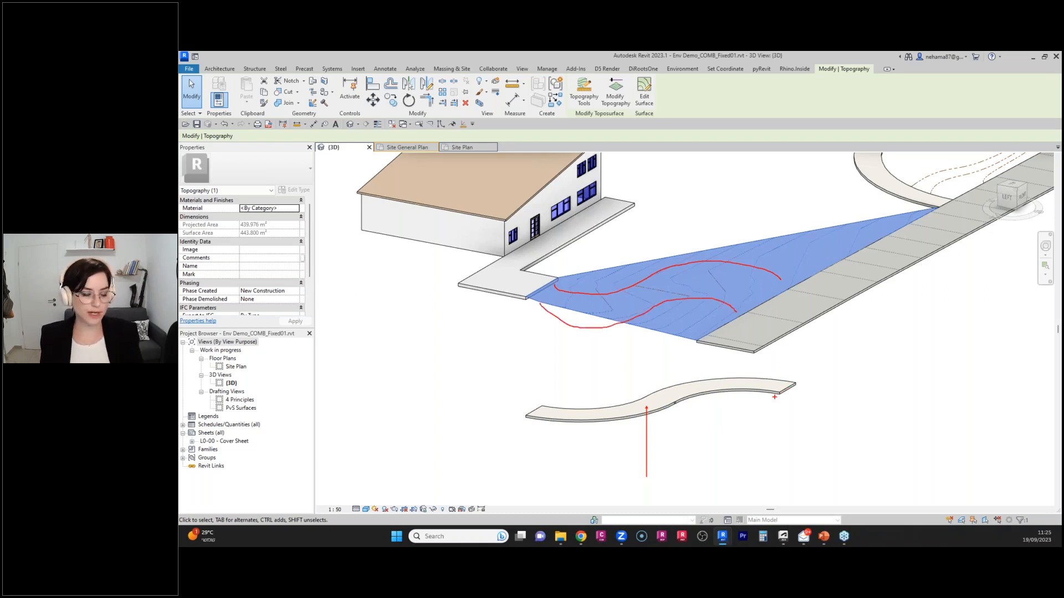
{"action": "key", "text": "Escape"}
Add the curved path floor to the selection and run Shape by Topography with 0.00 m related elevation and Project to side.
{"action": "left_click", "coordinate": [637, 416], "text": "ctrl"}
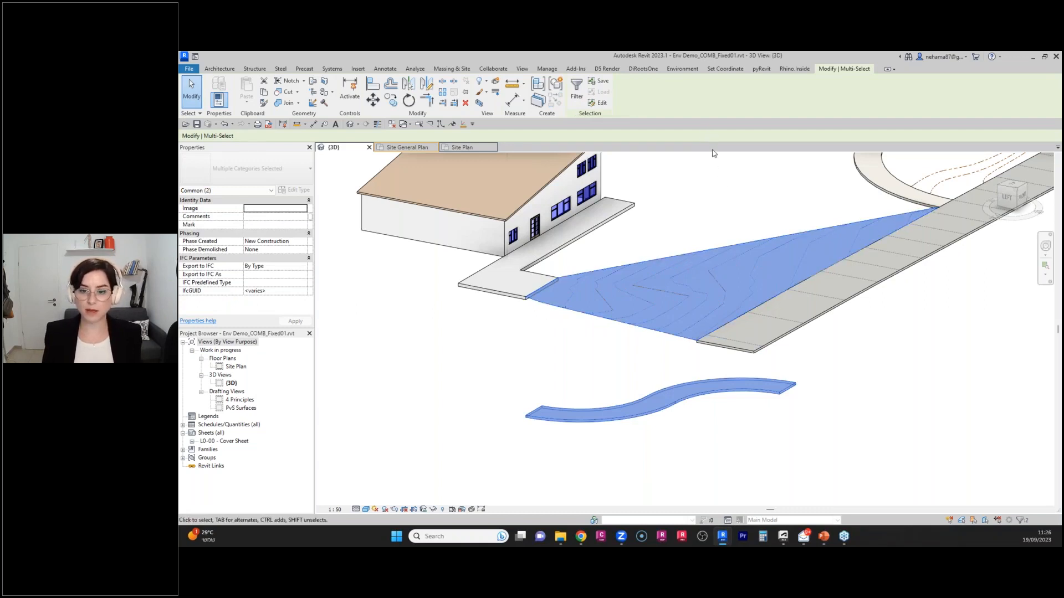
{"action": "left_click", "coordinate": [687, 68]}
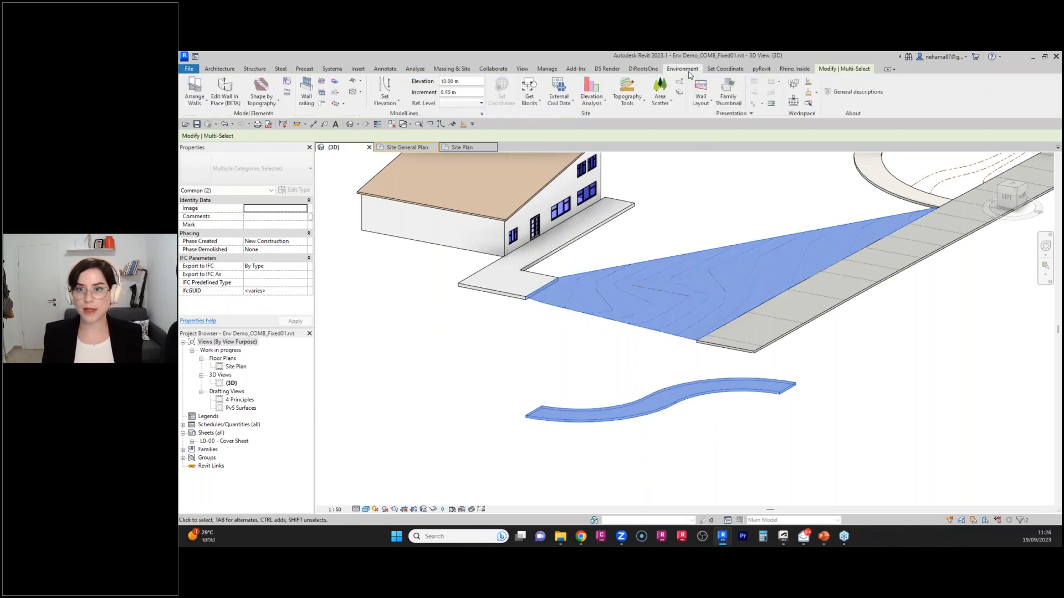
{"action": "left_click", "coordinate": [261, 92]}
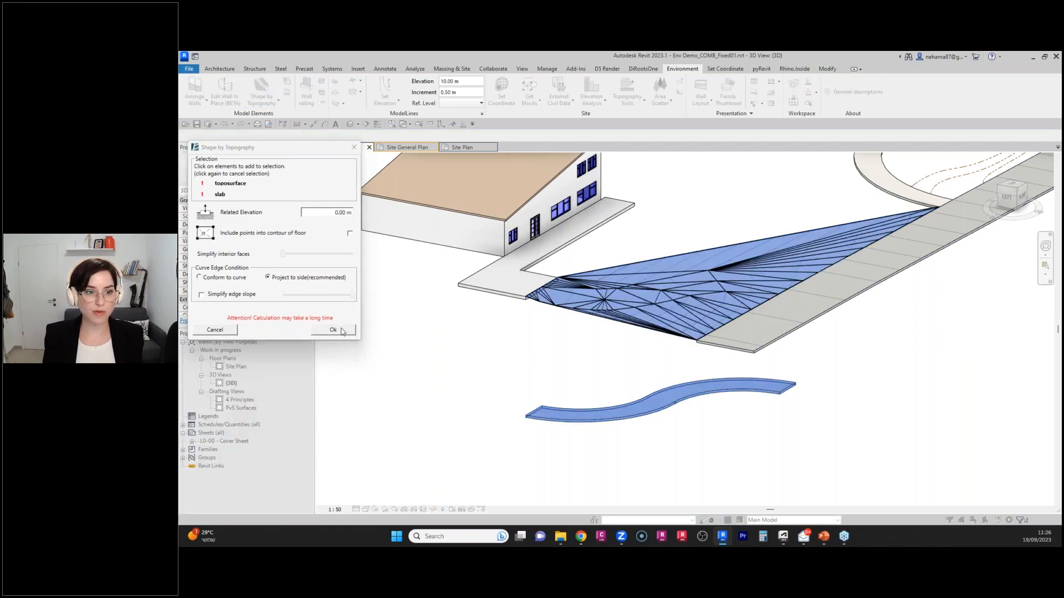
{"action": "left_click", "coordinate": [333, 330]}
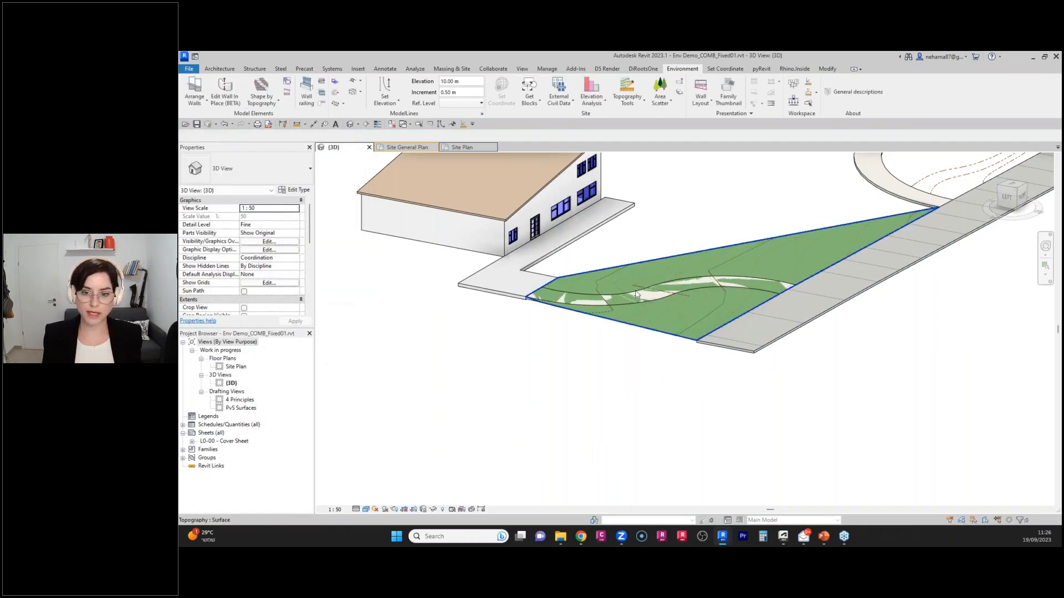
{"action": "scroll", "coordinate": [635, 299], "scroll_direction": "up", "scroll_amount": 4}
{"action": "left_click", "coordinate": [666, 295]}
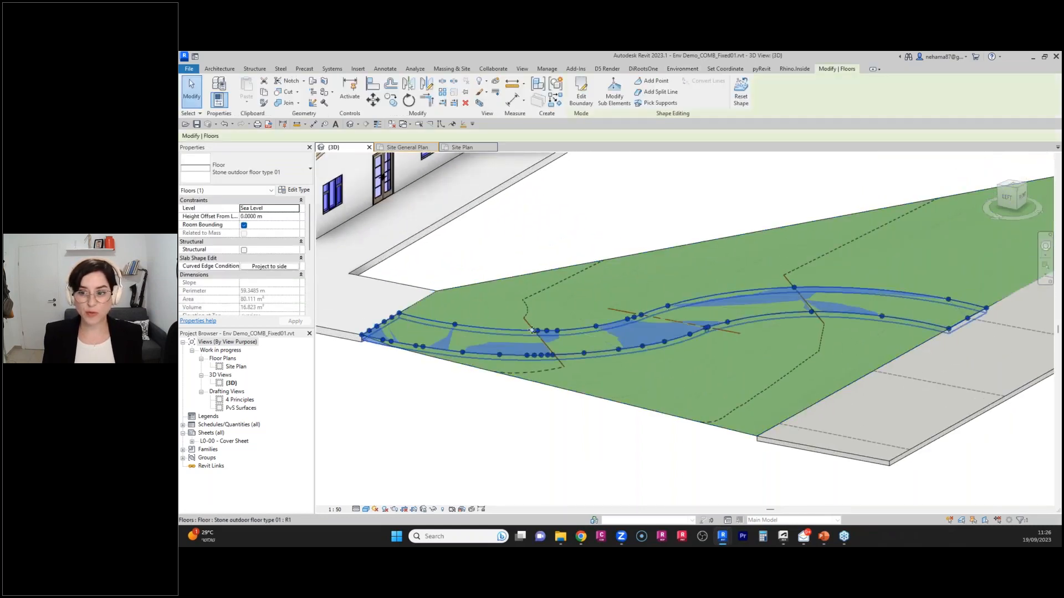
Select the helper topography surface and set its Comments to "help".
{"action": "left_click", "coordinate": [576, 394]}
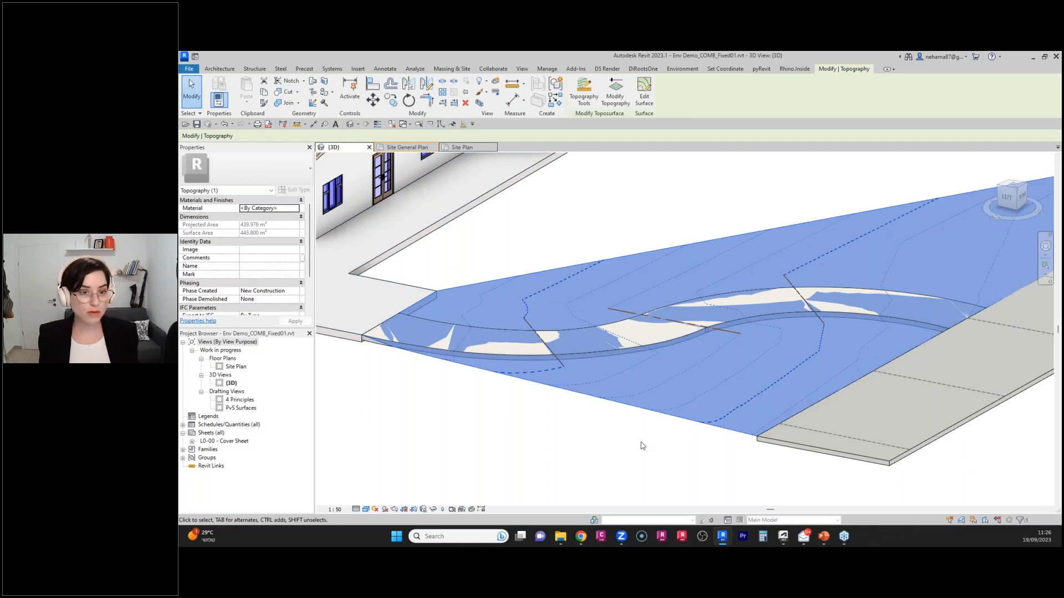
{"action": "left_click", "coordinate": [268, 258]}
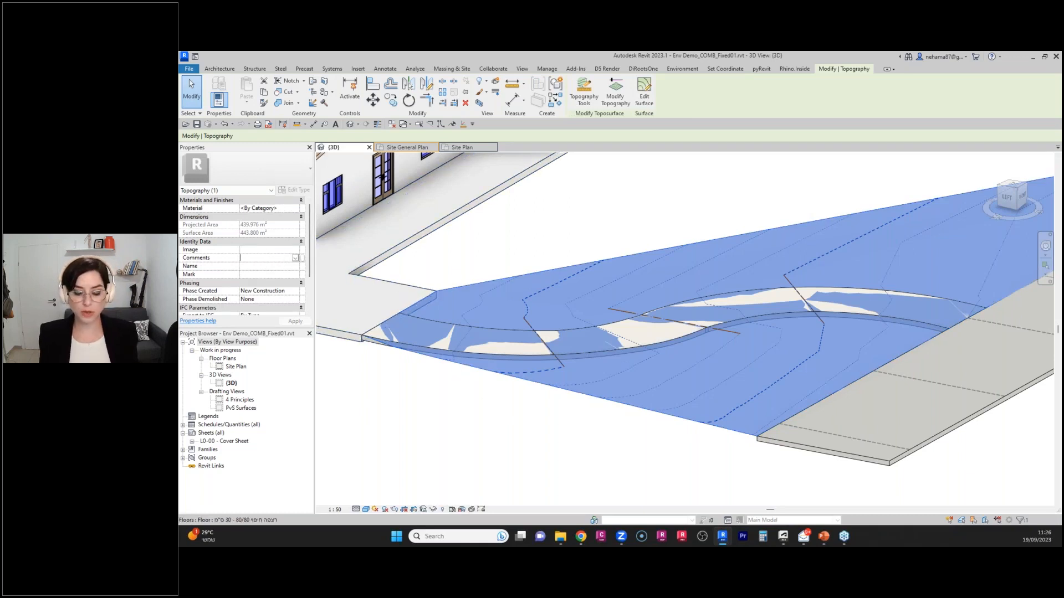
{"action": "type", "text": "help"}
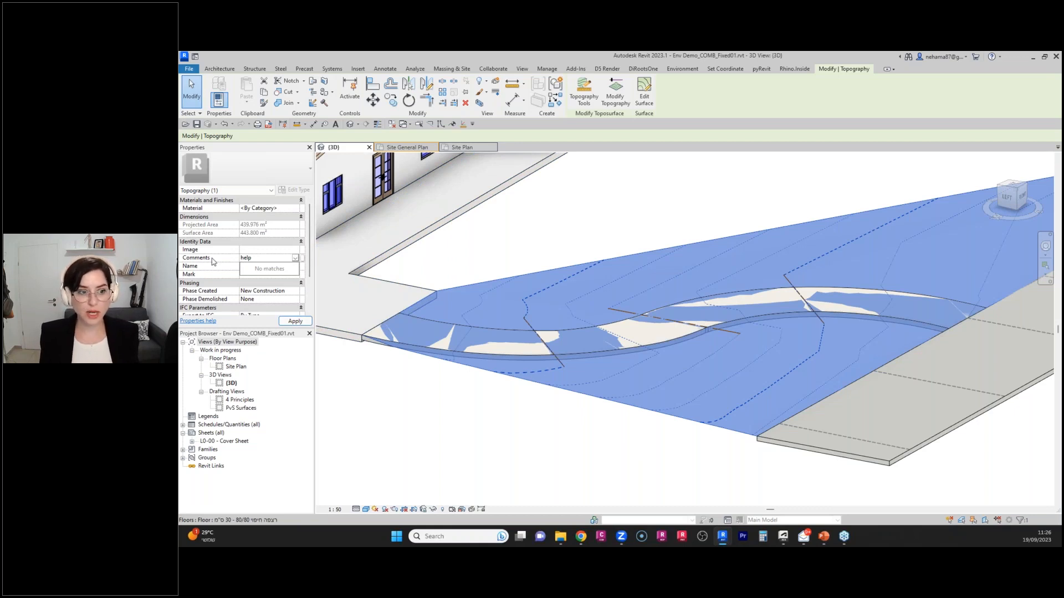
{"action": "left_click", "coordinate": [469, 261]}
{"action": "scroll", "coordinate": [468, 261], "scroll_direction": "down", "scroll_amount": 3}
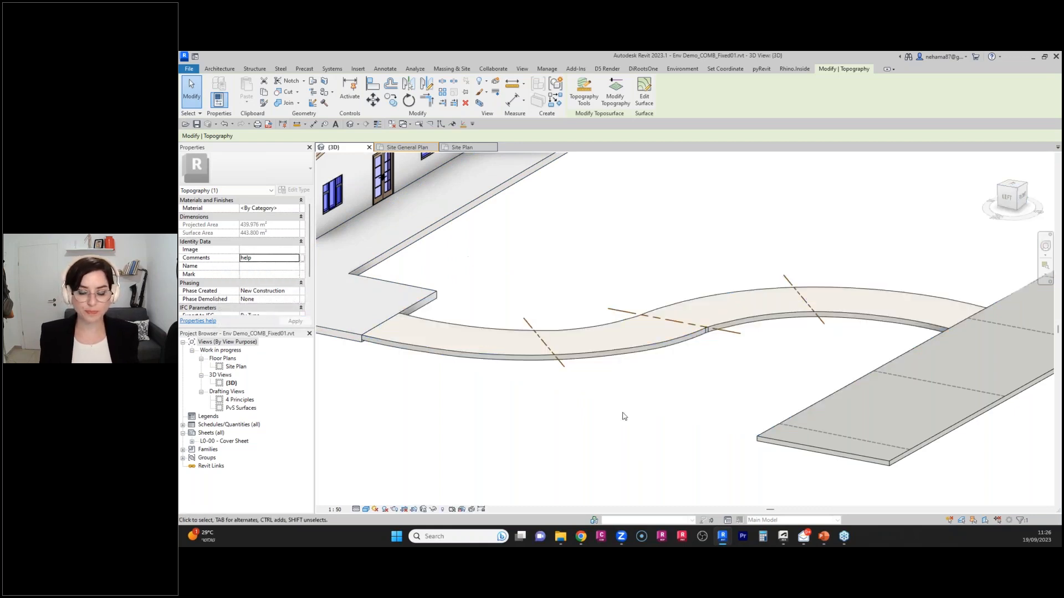
{"action": "scroll", "coordinate": [526, 417], "scroll_direction": "down", "scroll_amount": 4}
{"action": "scroll", "coordinate": [598, 392], "scroll_direction": "down", "scroll_amount": 3}
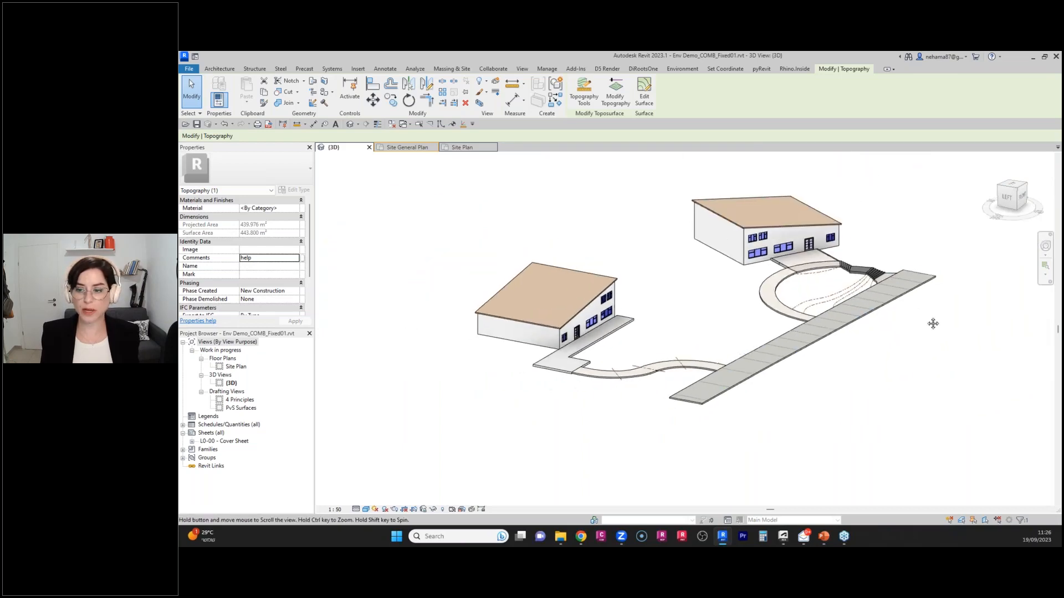
Examine both curved paths and the long paving from the front in the 3D view, and clear the topography selection.
{"action": "middle_click_drag", "start_coordinate": [931, 323], "coordinate": [776, 370], "text": "shift"}
{"action": "middle_click_drag", "start_coordinate": [806, 255], "coordinate": [820, 423], "text": "shift"}
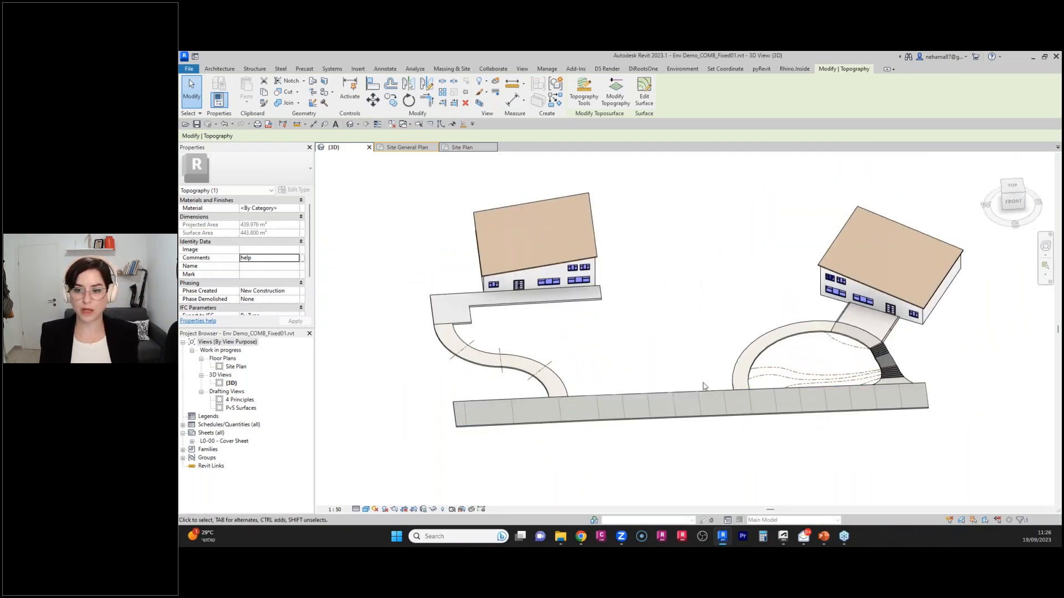
{"action": "scroll", "coordinate": [625, 343], "scroll_direction": "up", "scroll_amount": 2}
{"action": "scroll", "coordinate": [521, 362], "scroll_direction": "up", "scroll_amount": 2}
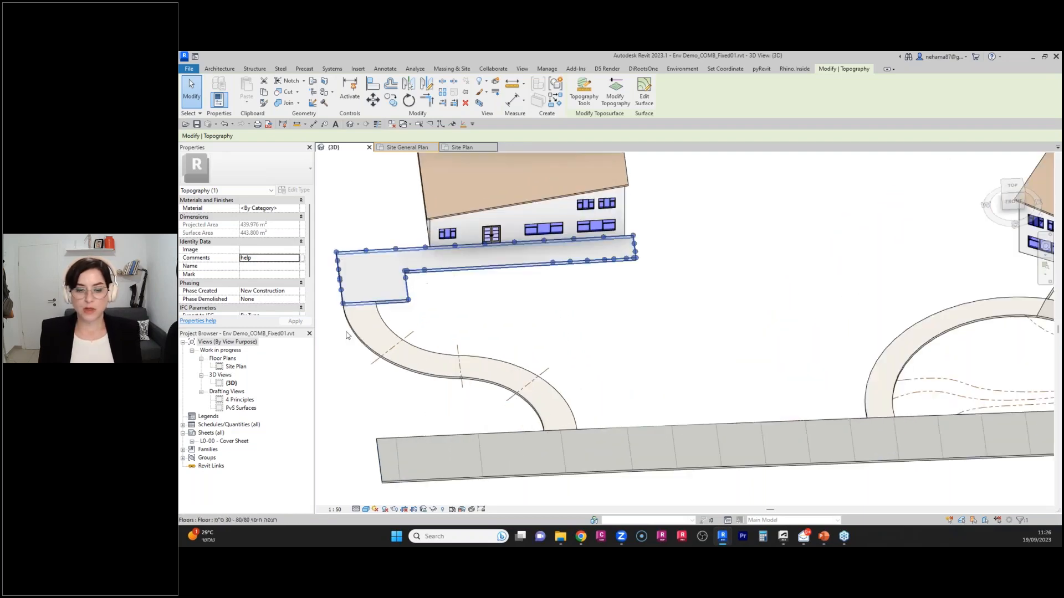
{"action": "scroll", "coordinate": [439, 288], "scroll_direction": "down", "scroll_amount": 2}
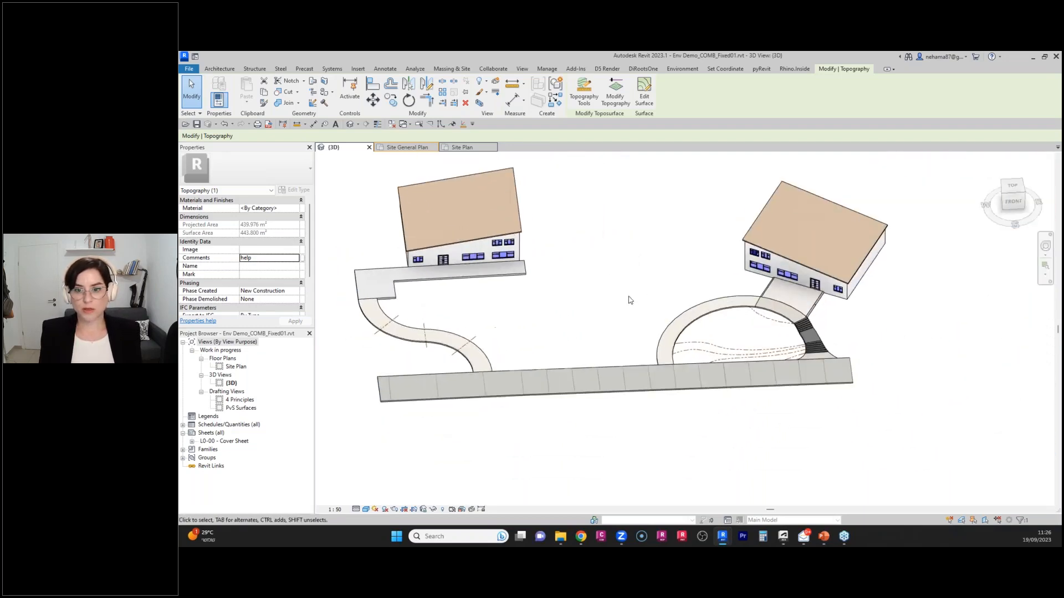
{"action": "scroll", "coordinate": [667, 311], "scroll_direction": "up", "scroll_amount": 2}
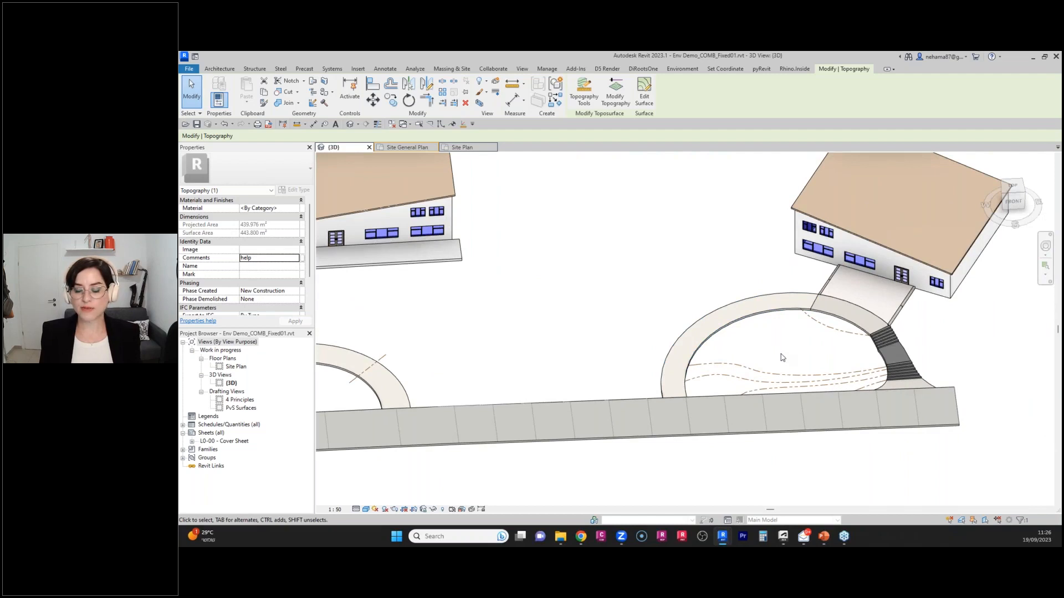
{"action": "key", "text": "Escape"}
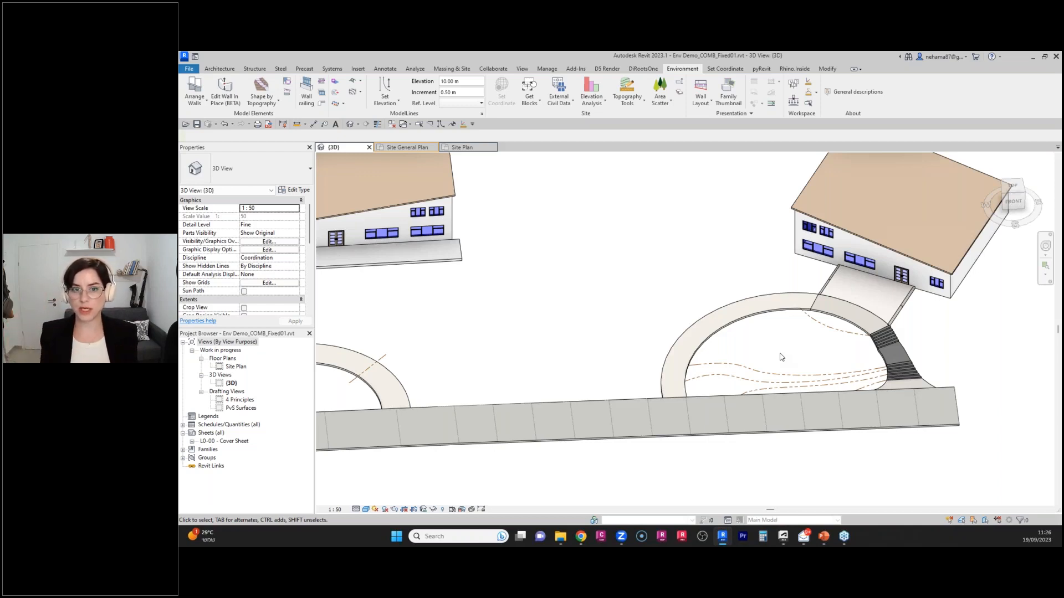
In the Site Plan view, create slab contour lines on the semicircular path floor with 0.1 increment and Contour Line style.
{"action": "left_click", "coordinate": [460, 147]}
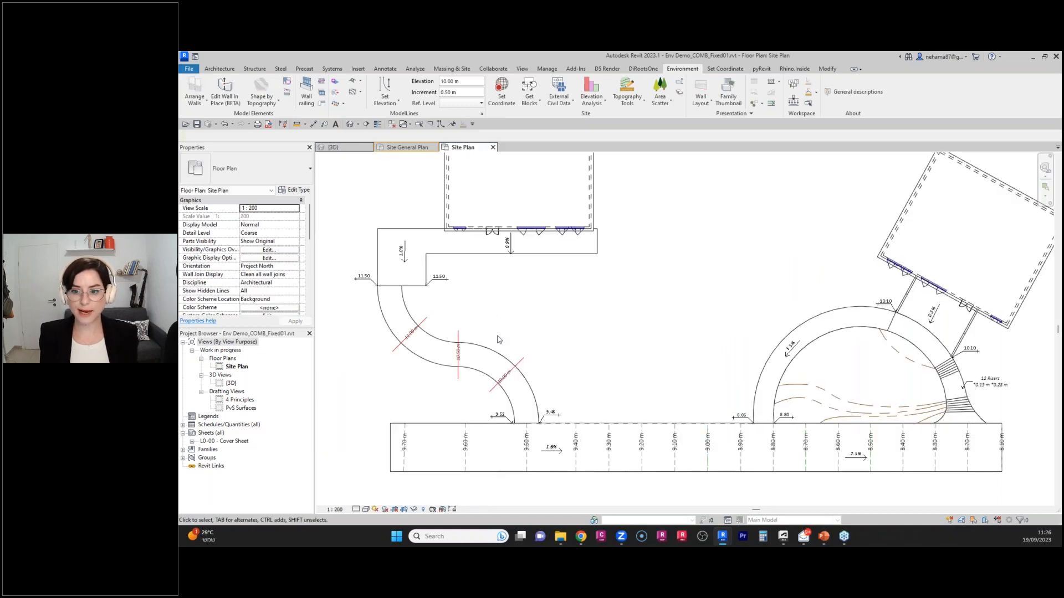
{"action": "scroll", "coordinate": [842, 326], "scroll_direction": "up", "scroll_amount": 3}
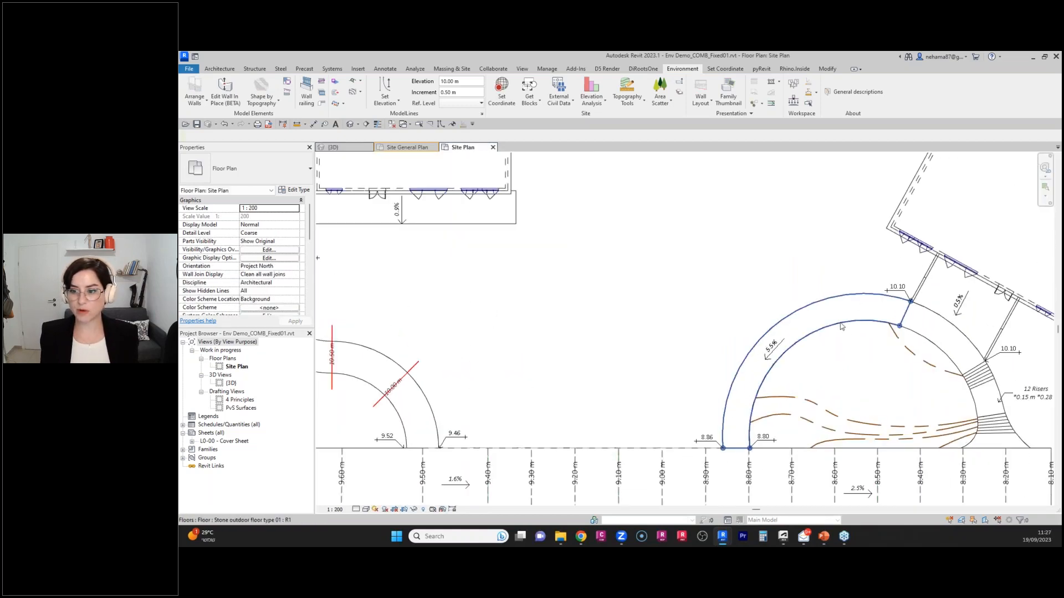
{"action": "left_click", "coordinate": [842, 327]}
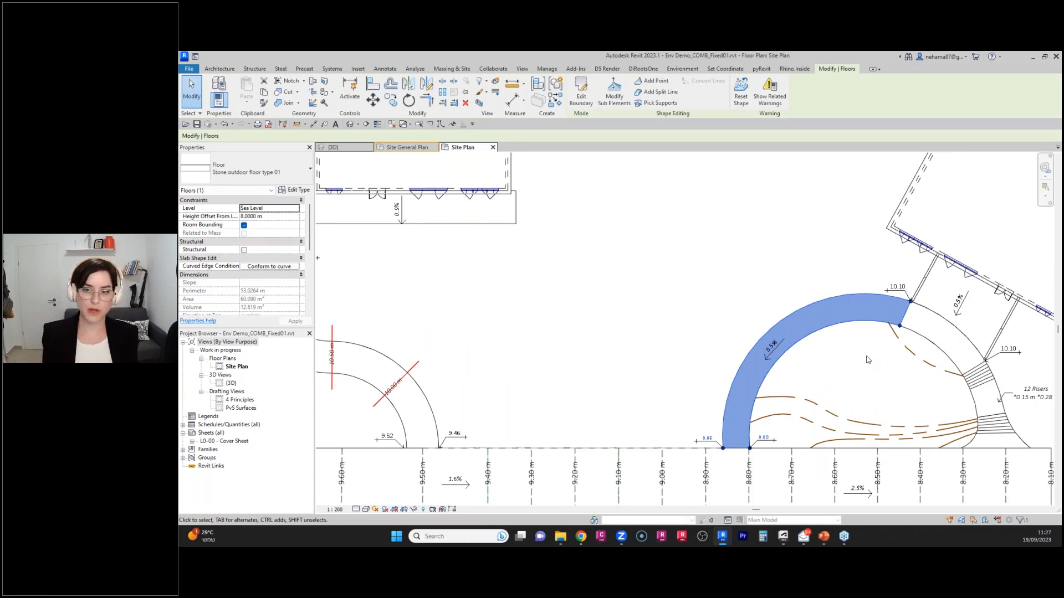
{"action": "left_click", "coordinate": [683, 69]}
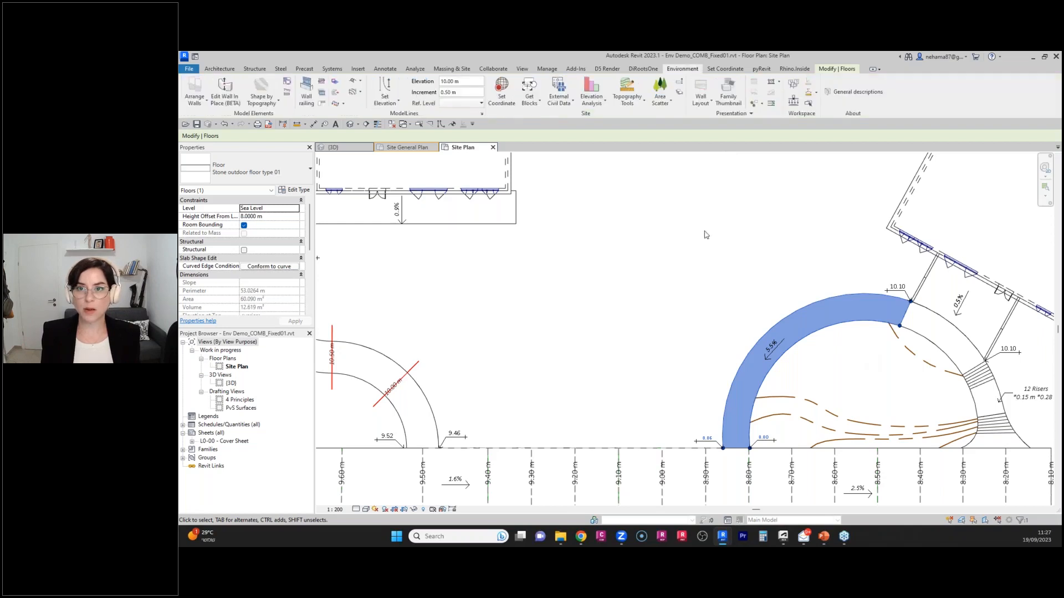
{"action": "left_click", "coordinate": [352, 93]}
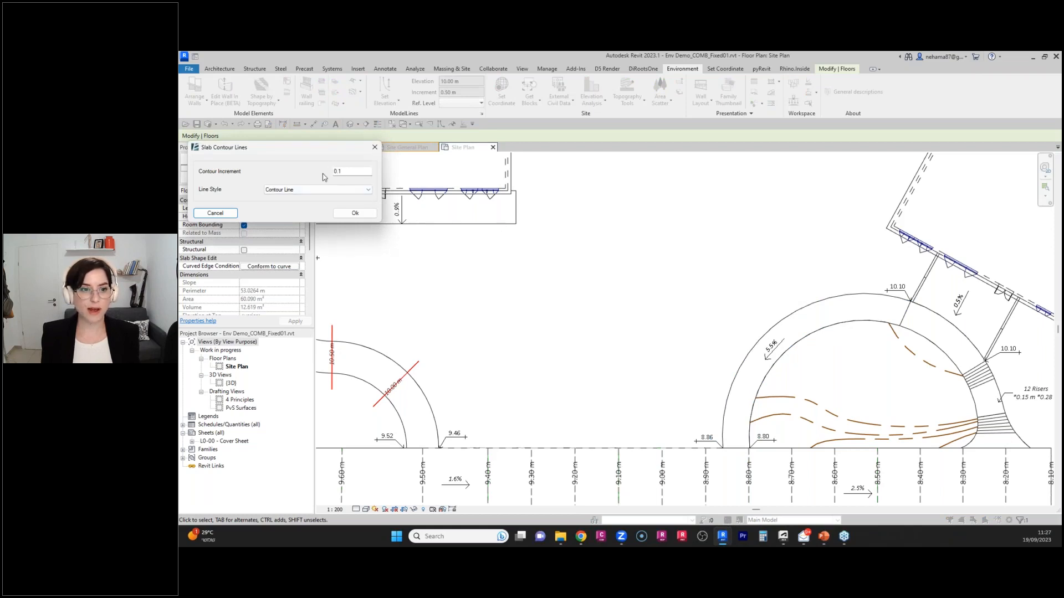
{"action": "left_click", "coordinate": [366, 189]}
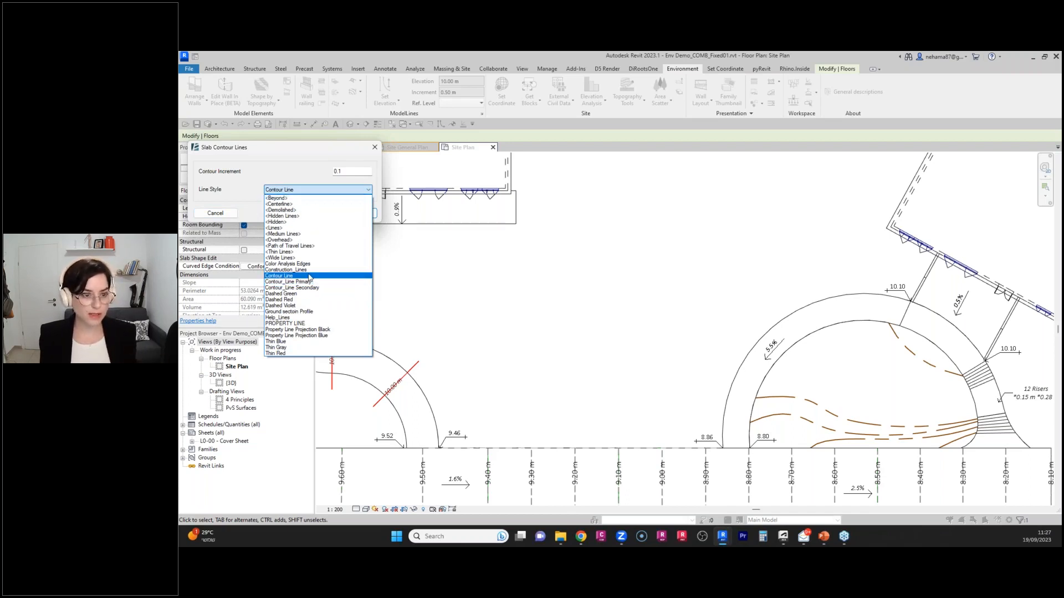
{"action": "left_click", "coordinate": [309, 276]}
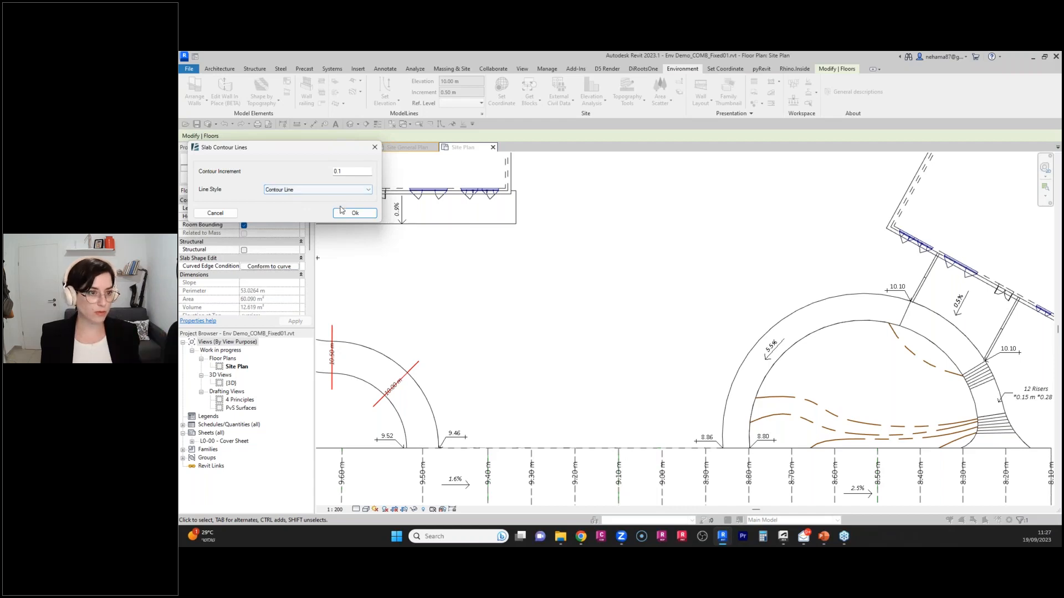
{"action": "left_click", "coordinate": [353, 214]}
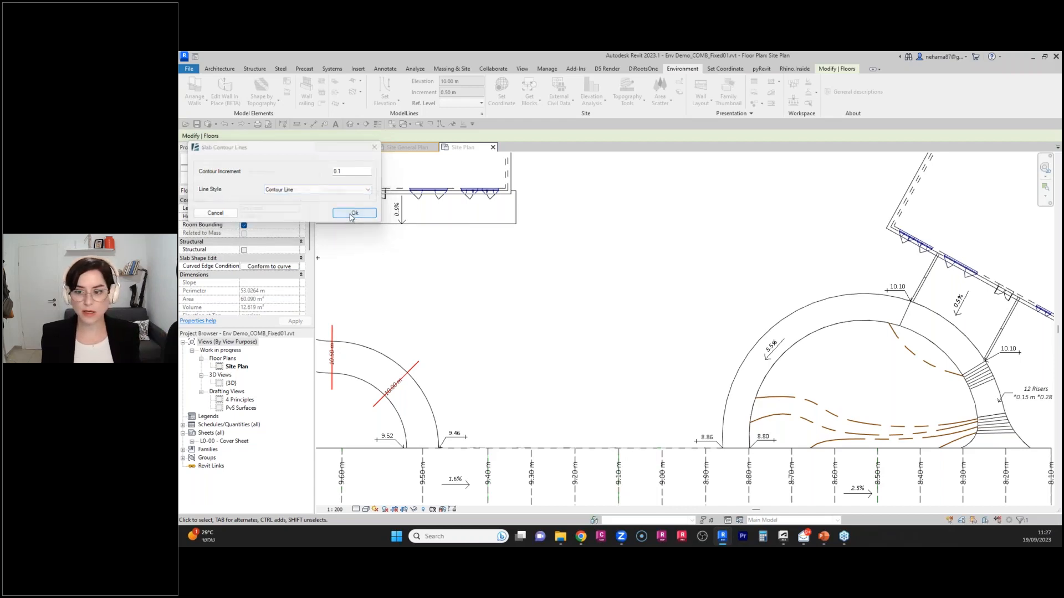
{"action": "left_click", "coordinate": [766, 282]}
Label the semicircular path's contour lines with Check Elevation by Crossing, following the path from the long paving up to the entrance floor.
{"action": "scroll", "coordinate": [767, 282], "scroll_direction": "up", "scroll_amount": 4}
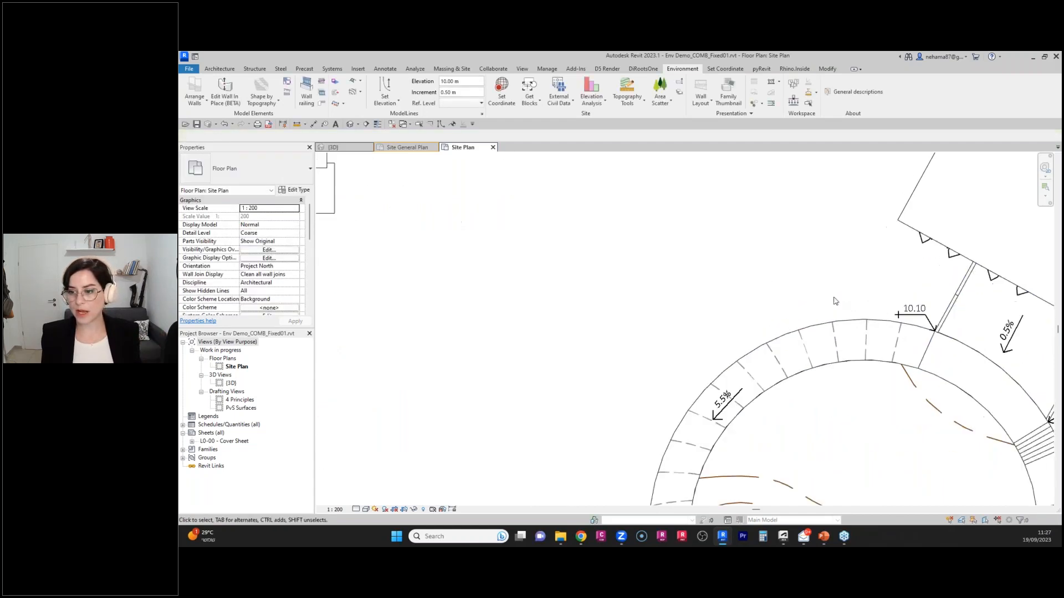
{"action": "middle_click_drag", "start_coordinate": [741, 348], "coordinate": [696, 286]}
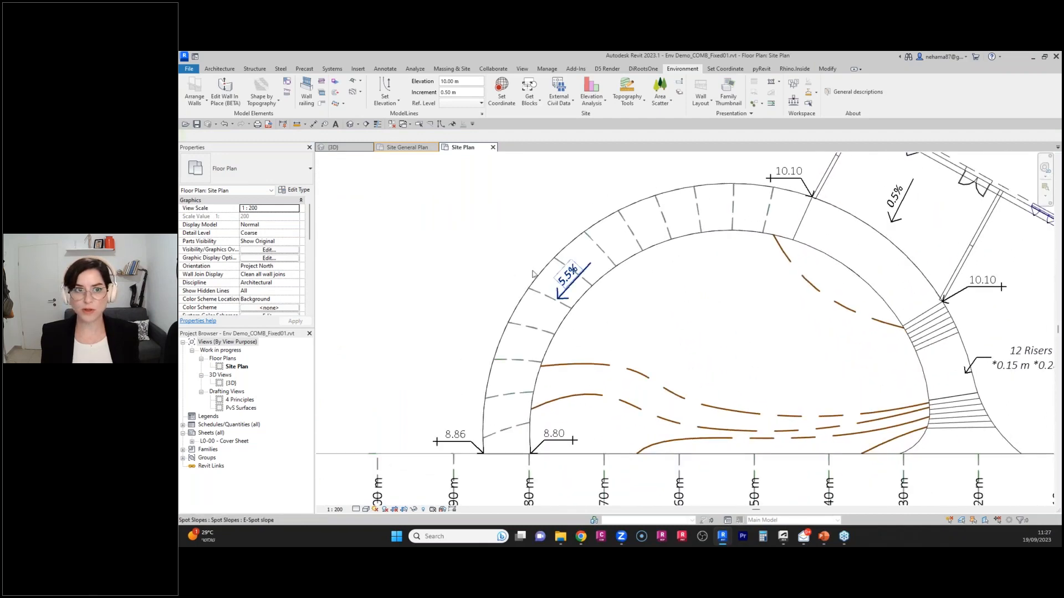
{"action": "left_click", "coordinate": [361, 83]}
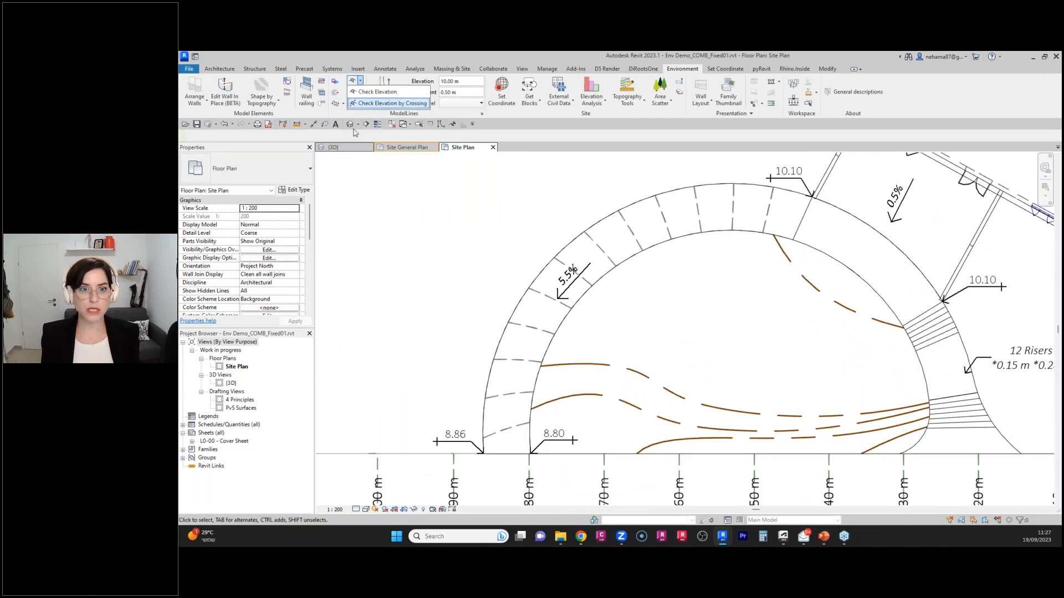
{"action": "left_click", "coordinate": [376, 103]}
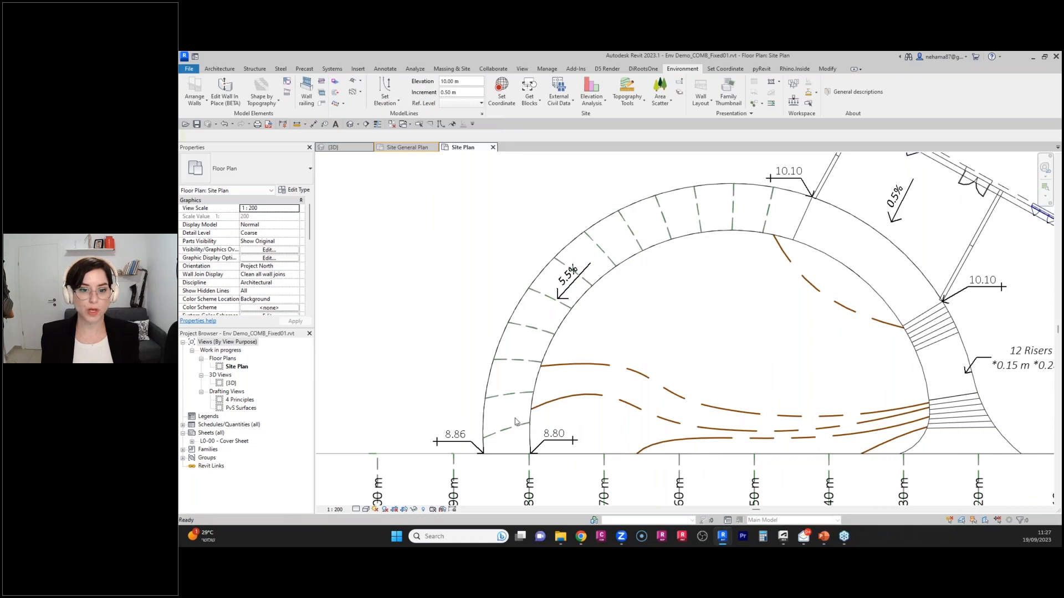
{"action": "left_click", "coordinate": [507, 322]}
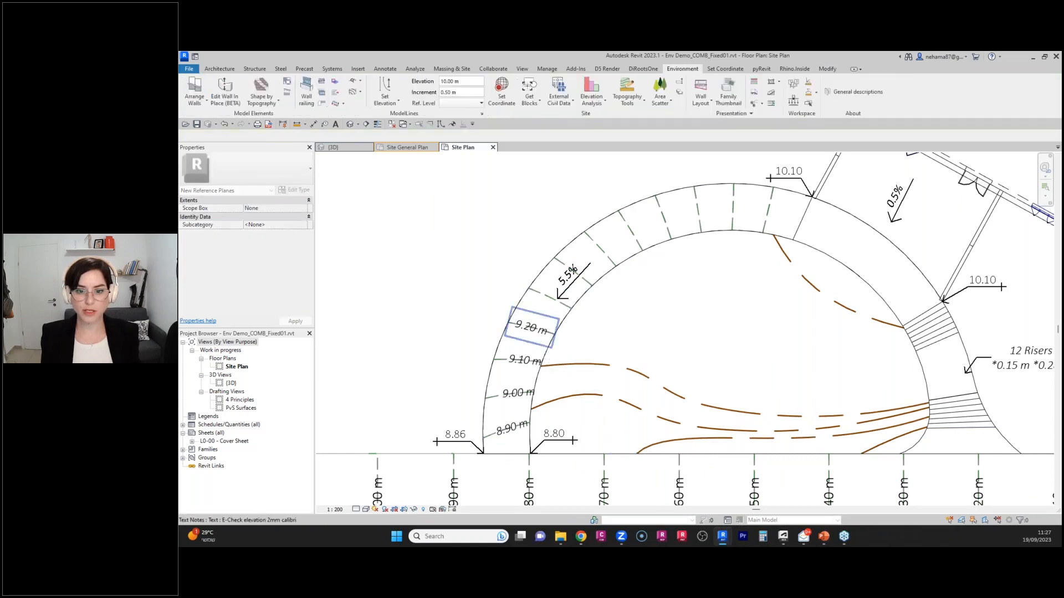
{"action": "left_click", "coordinate": [531, 304]}
{"action": "left_click", "coordinate": [657, 212]}
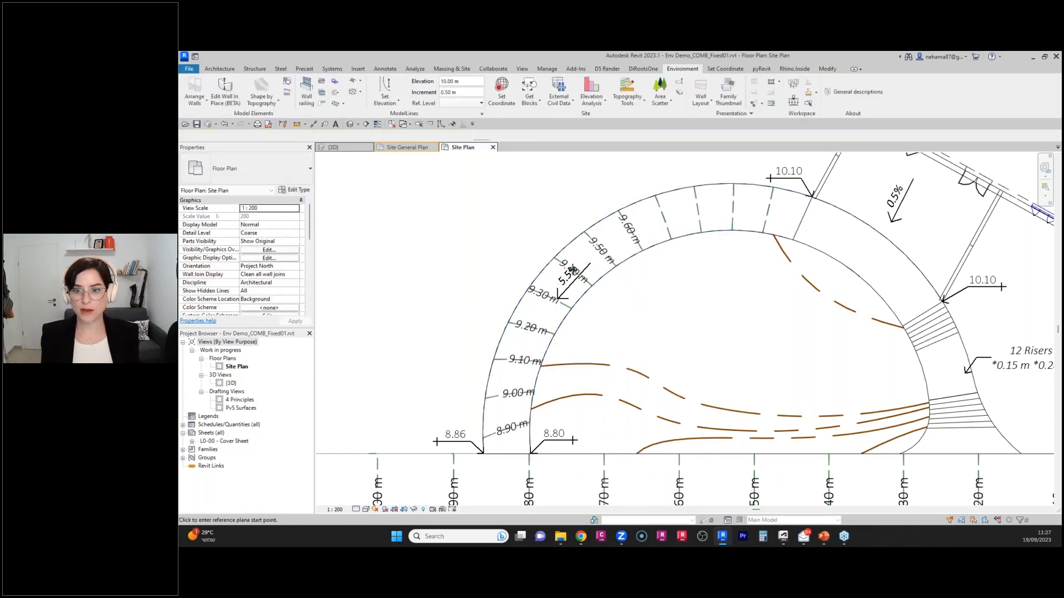
{"action": "left_click", "coordinate": [813, 210]}
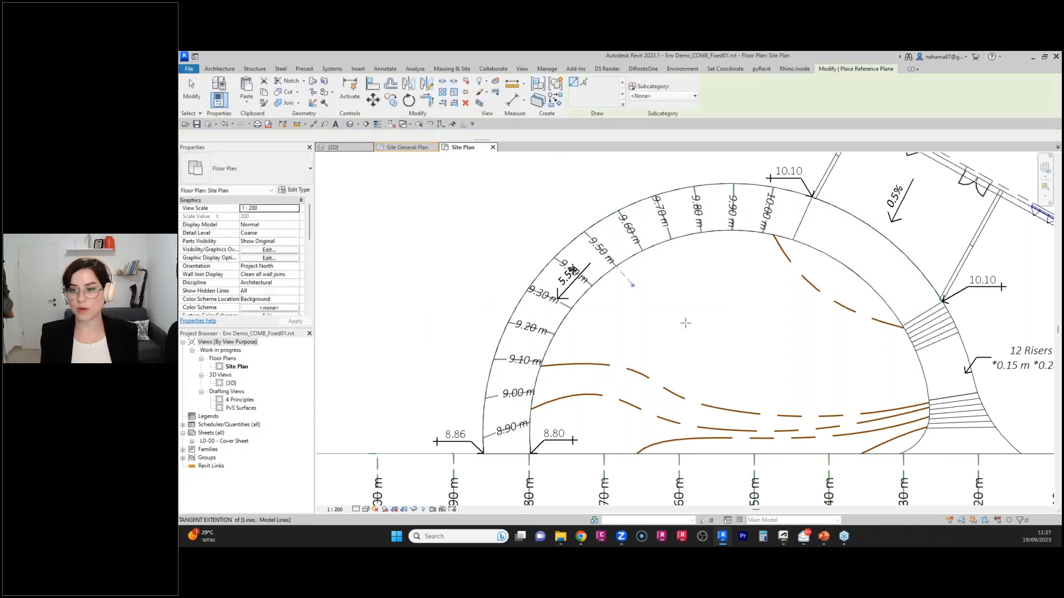
{"action": "scroll", "coordinate": [717, 361], "scroll_direction": "down", "scroll_amount": 3}
{"action": "key", "text": "Escape"}
{"action": "key", "text": "Escape"}
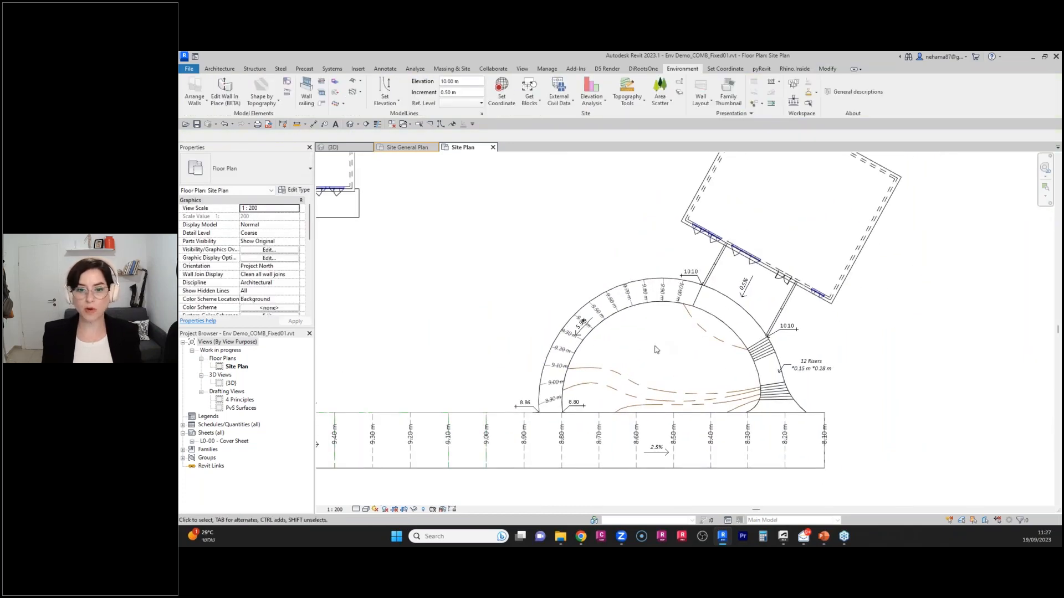
{"action": "scroll", "coordinate": [656, 349], "scroll_direction": "up", "scroll_amount": 3}
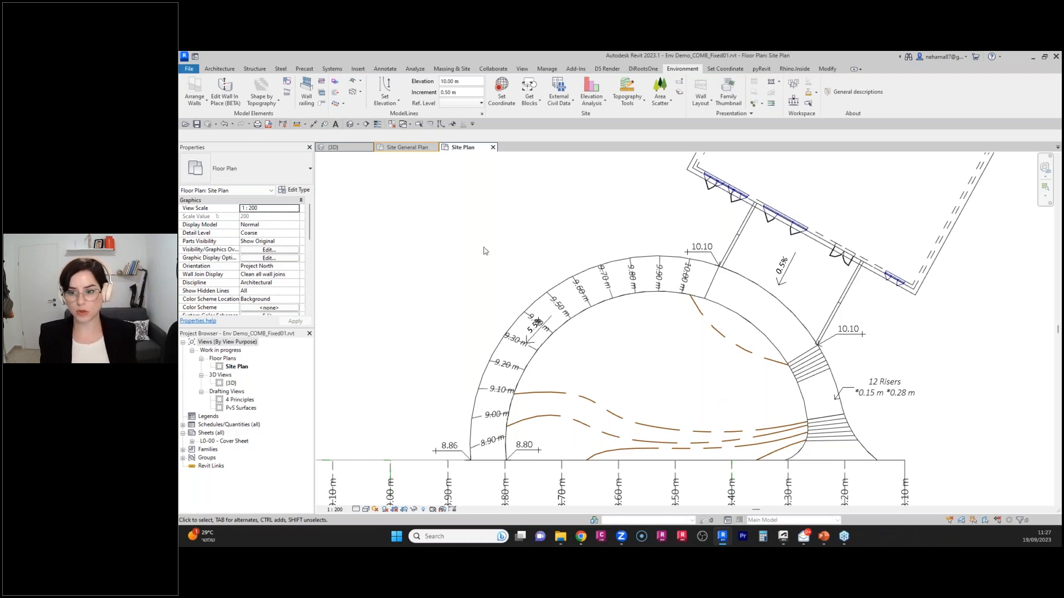
Return to the 3D view and hide the category of the dashed model lines enclosed by the semicircular path and stair.
{"action": "left_click", "coordinate": [340, 149]}
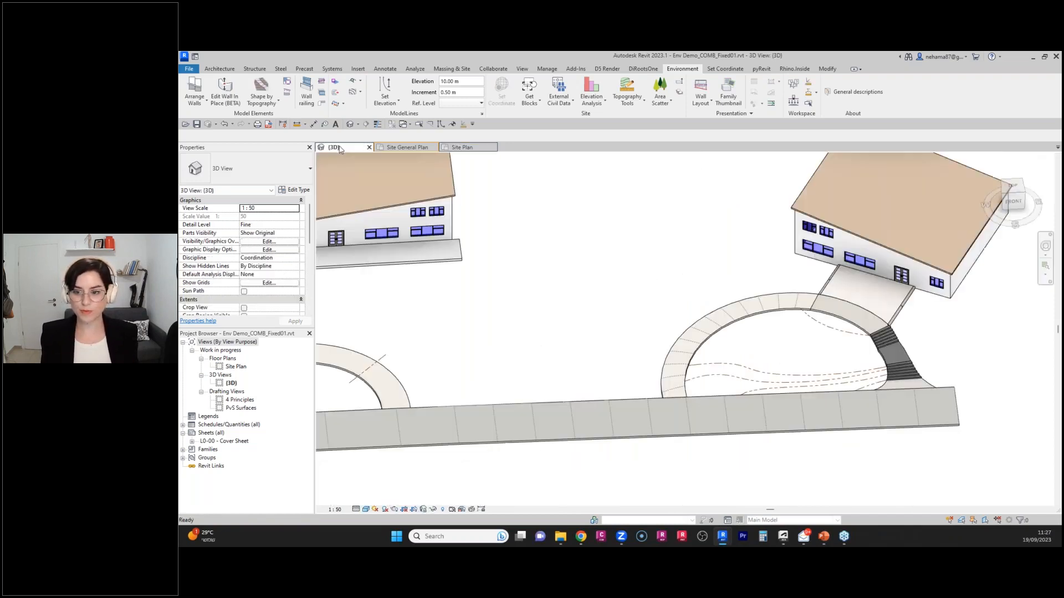
{"action": "left_click", "coordinate": [818, 427]}
{"action": "middle_click_drag", "start_coordinate": [818, 427], "coordinate": [651, 415], "text": "shift"}
{"action": "scroll", "coordinate": [651, 415], "scroll_direction": "up", "scroll_amount": 5}
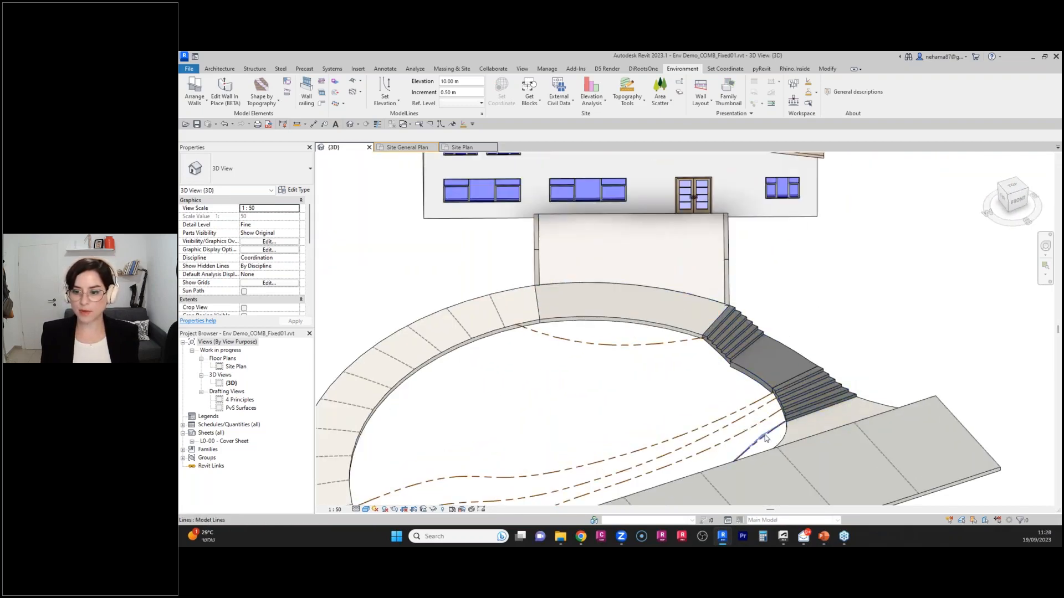
{"action": "left_click", "coordinate": [767, 440]}
{"action": "right_click", "coordinate": [763, 437]}
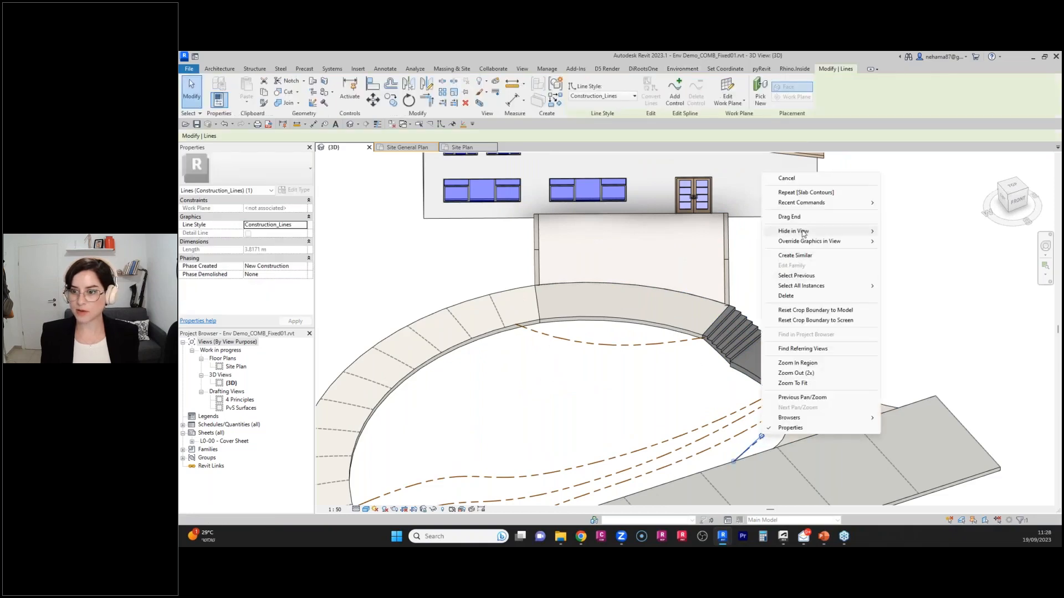
{"action": "mouse_move", "coordinate": [820, 231]}
{"action": "left_click", "coordinate": [907, 242]}
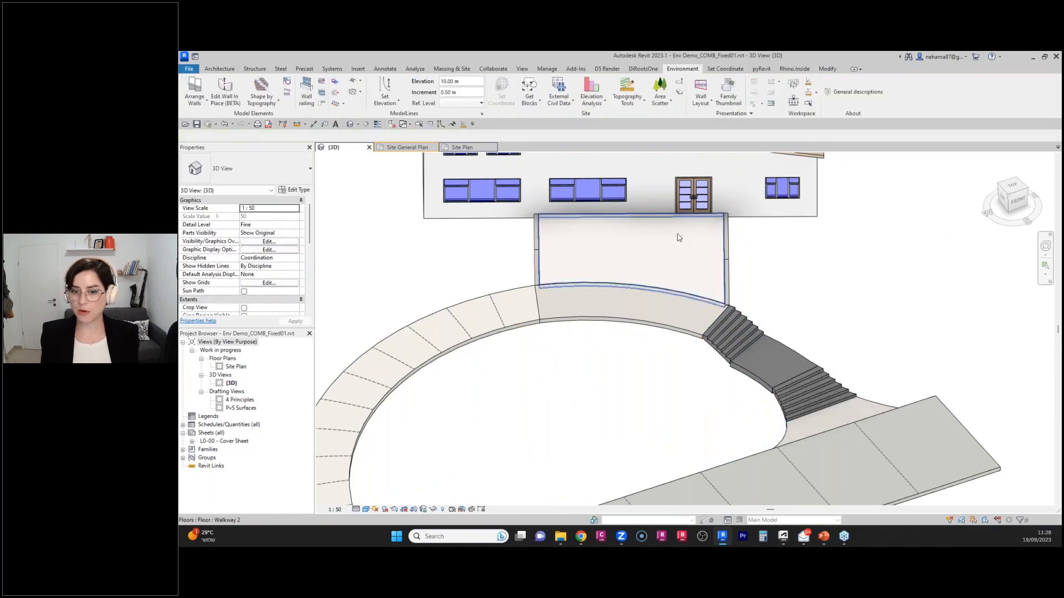
Run Modify Topography and insert points From Edge with Chain enabled along the inner edges of the semicircular path, entrance floor, stair and lower floor.
{"action": "scroll", "coordinate": [684, 230], "scroll_direction": "down", "scroll_amount": 4}
{"action": "left_click", "coordinate": [627, 103]}
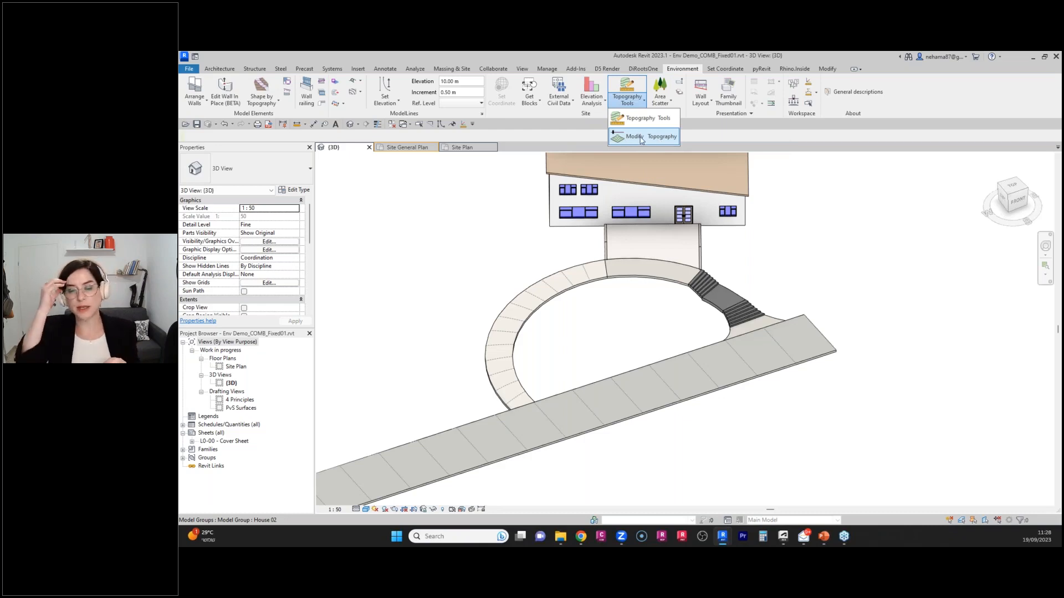
{"action": "left_click", "coordinate": [641, 137]}
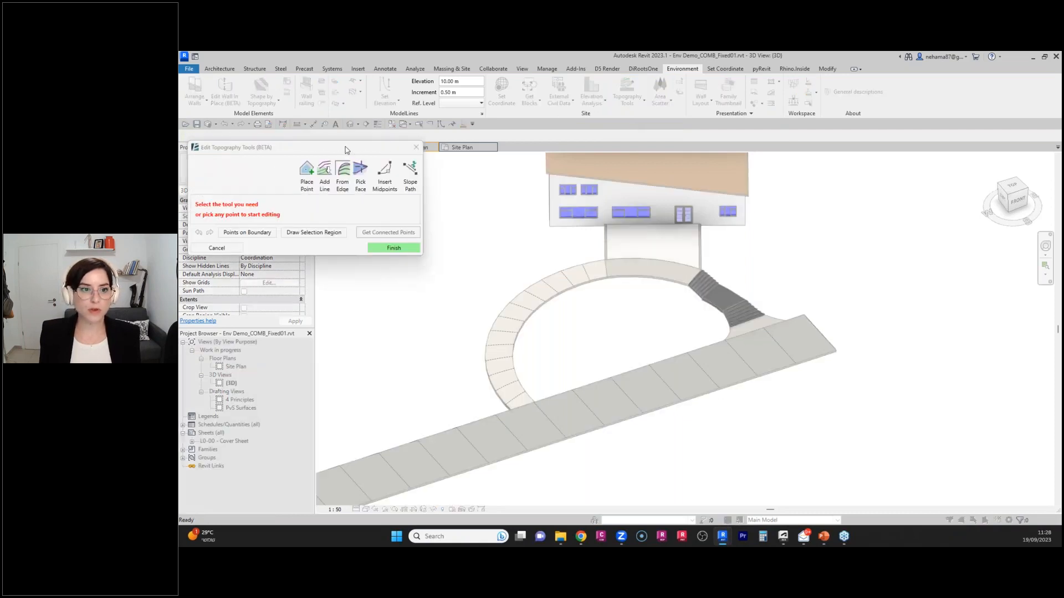
{"action": "left_click_drag", "start_coordinate": [346, 150], "coordinate": [364, 74]}
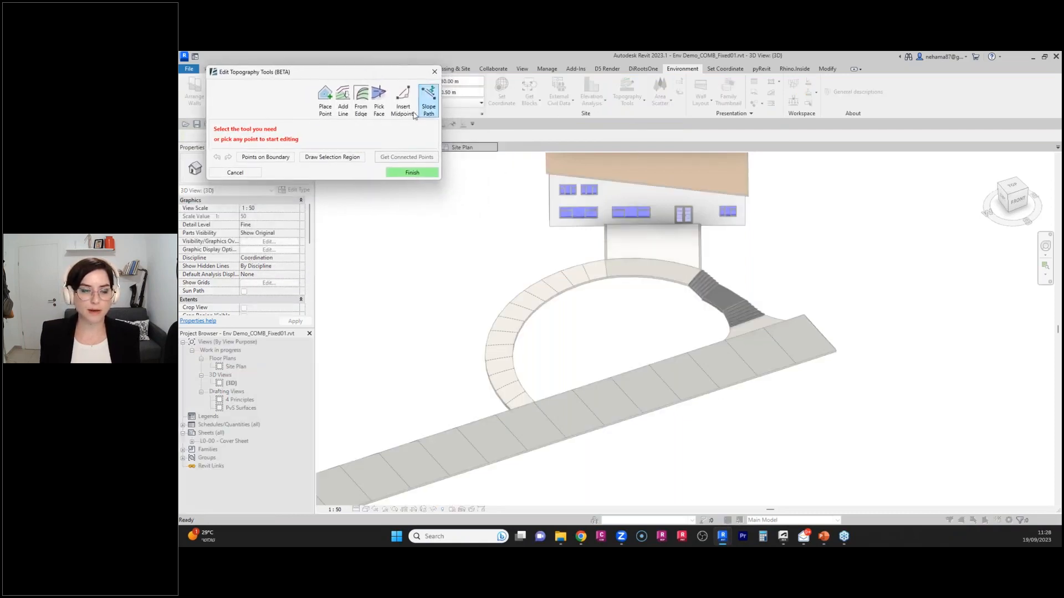
{"action": "scroll", "coordinate": [719, 336], "scroll_direction": "up", "scroll_amount": 2}
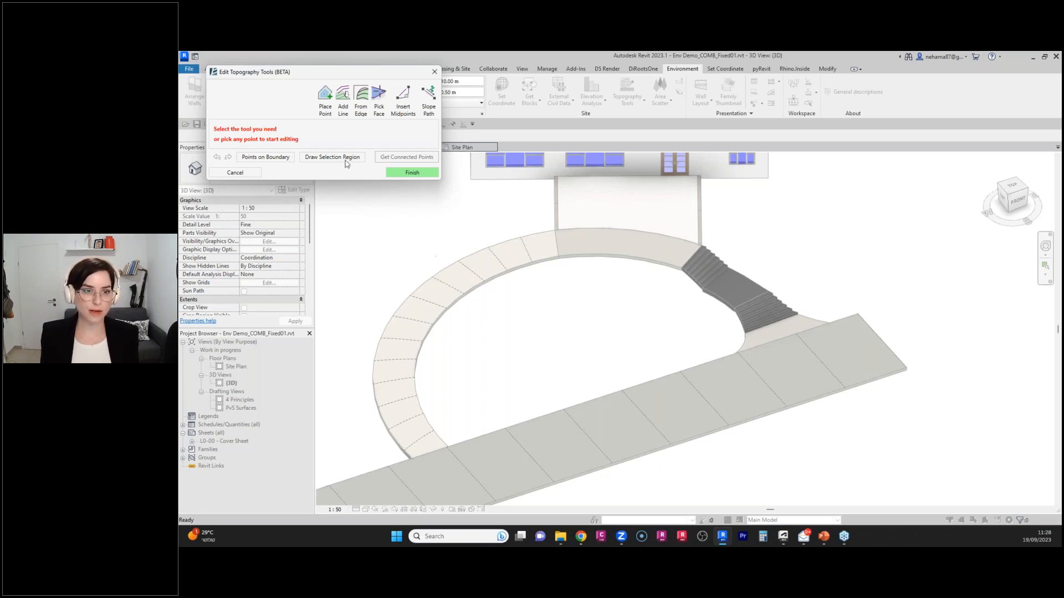
{"action": "left_click", "coordinate": [360, 97]}
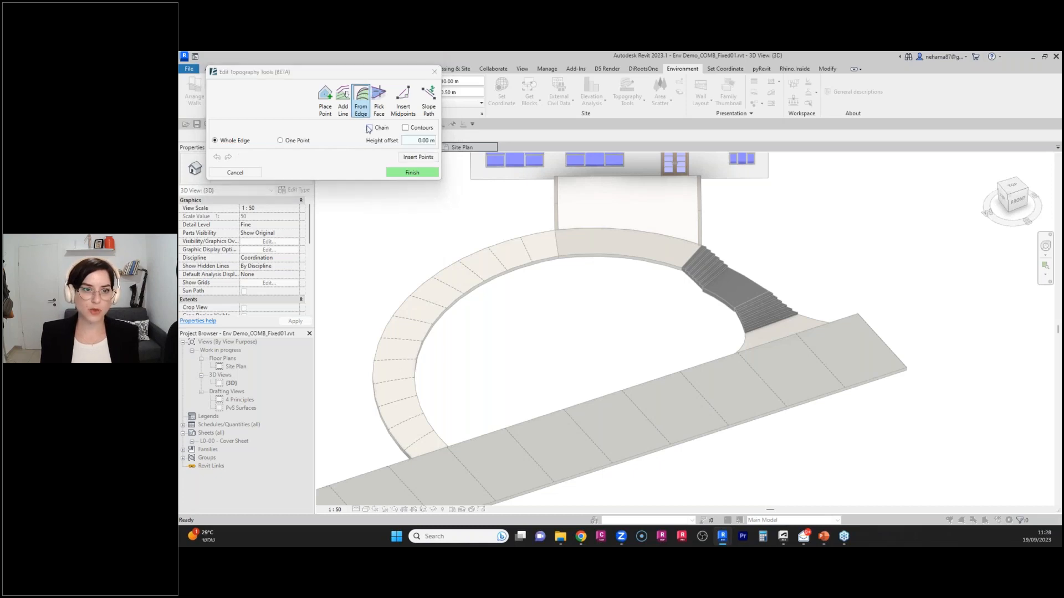
{"action": "left_click", "coordinate": [369, 127]}
{"action": "left_click", "coordinate": [445, 300]}
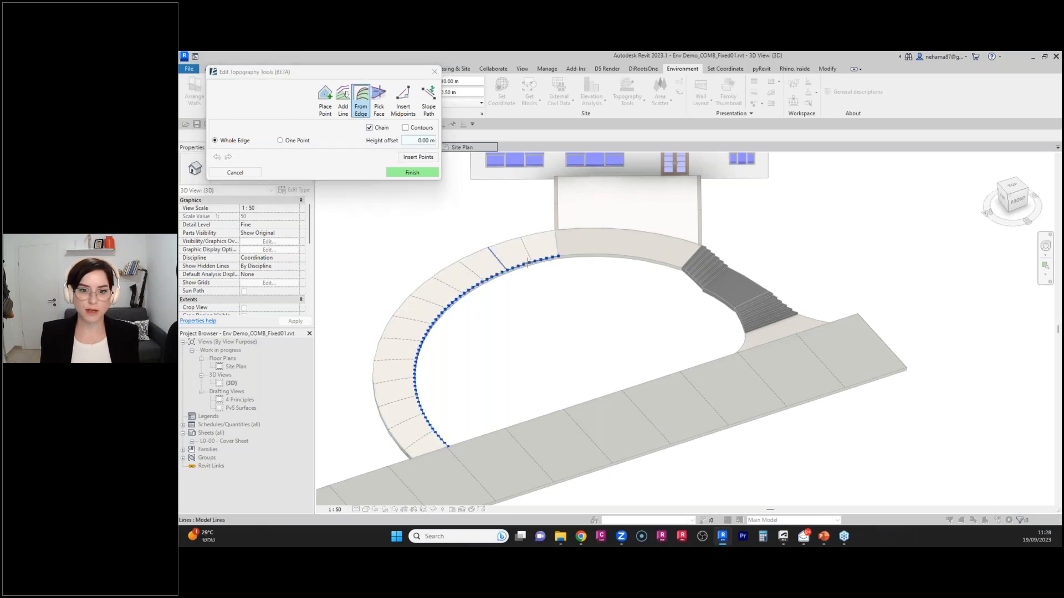
{"action": "left_click", "coordinate": [609, 254]}
{"action": "left_click", "coordinate": [721, 300]}
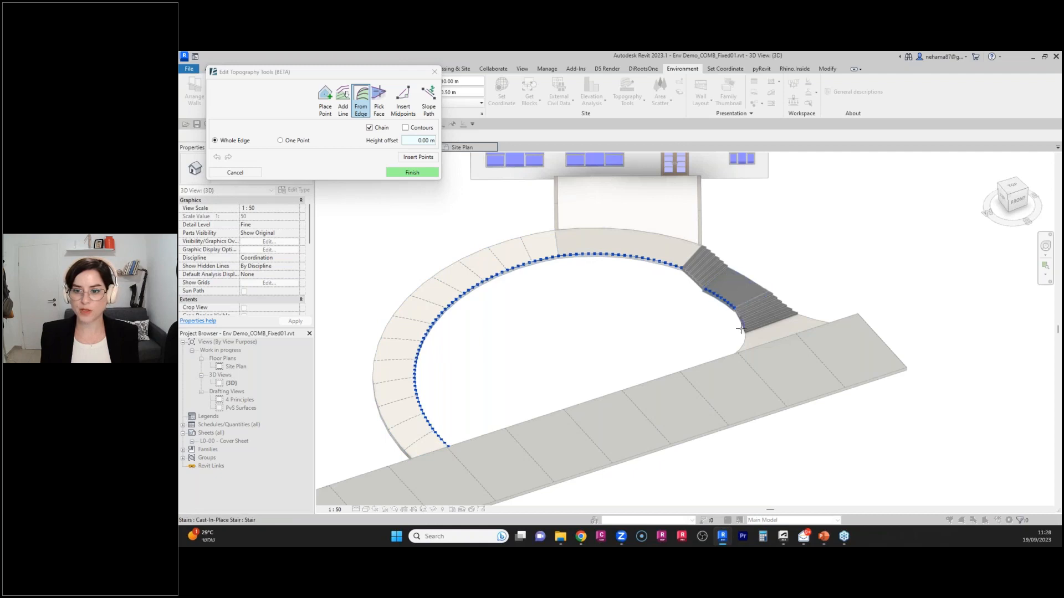
{"action": "left_click", "coordinate": [742, 344]}
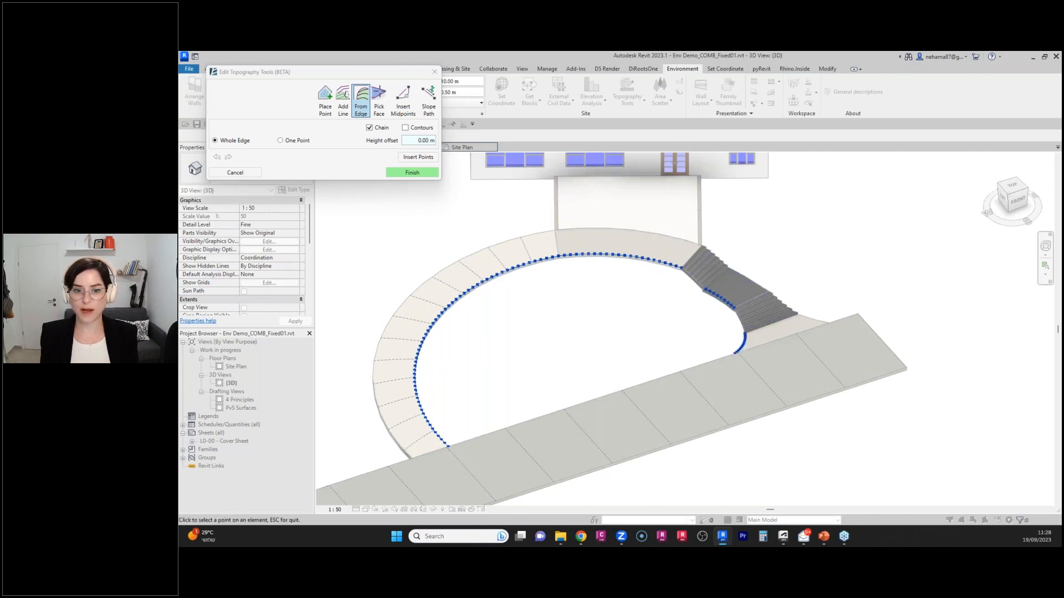
{"action": "left_click", "coordinate": [418, 156]}
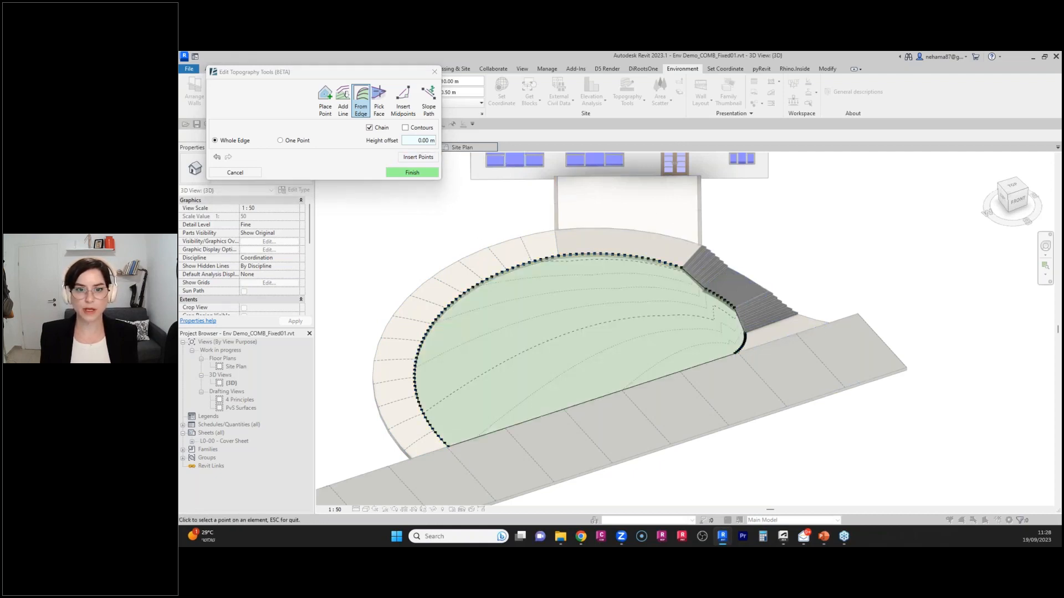
Finish the edge point insertion and open Modify Topography on the enclosed topography, setting the grid cell size to 0.70 m.
{"action": "left_click", "coordinate": [410, 172]}
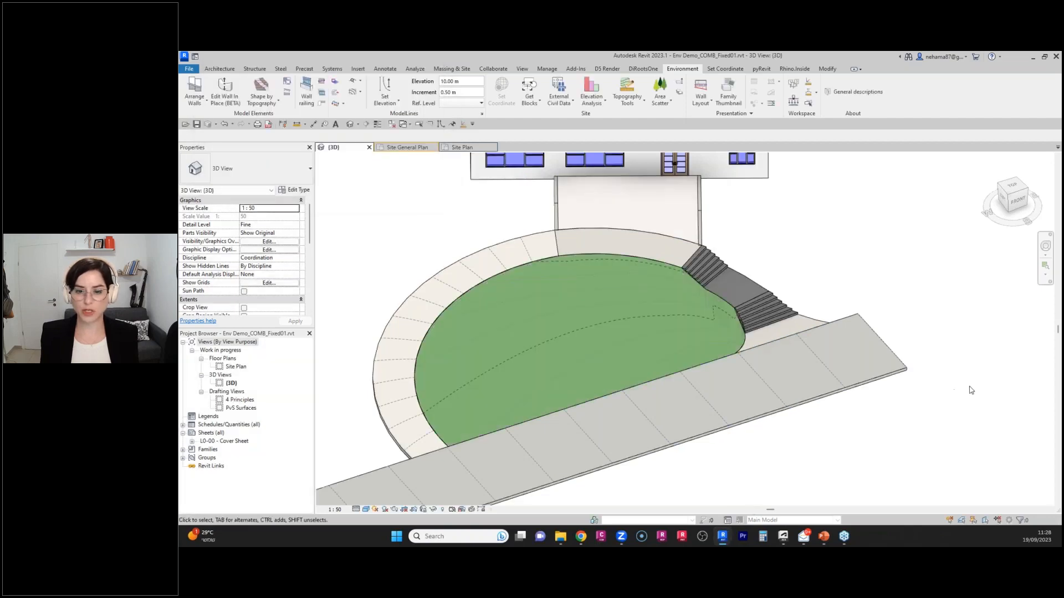
{"action": "left_click", "coordinate": [586, 333]}
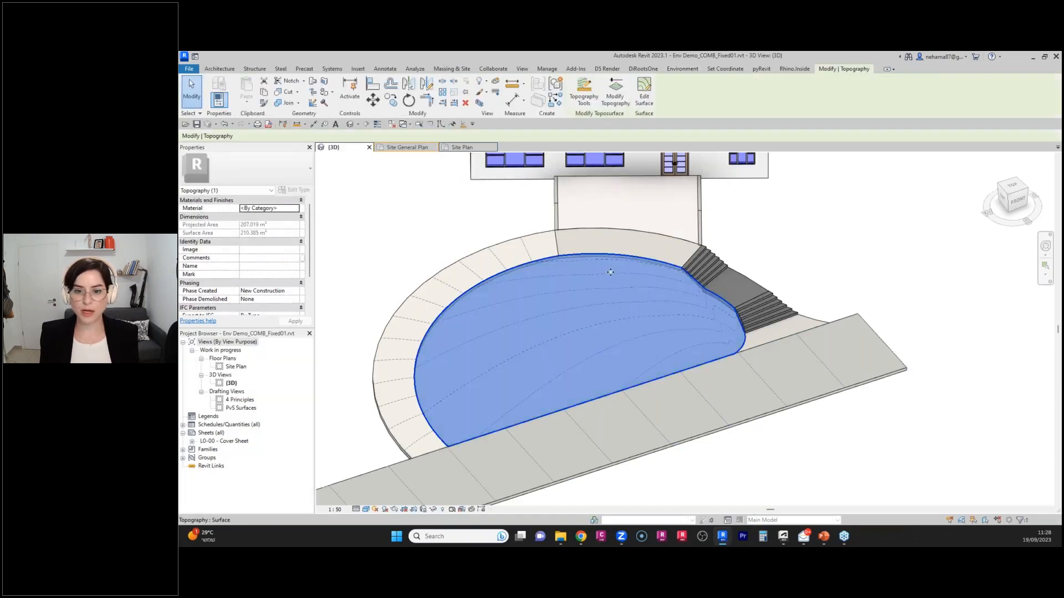
{"action": "left_click", "coordinate": [615, 91]}
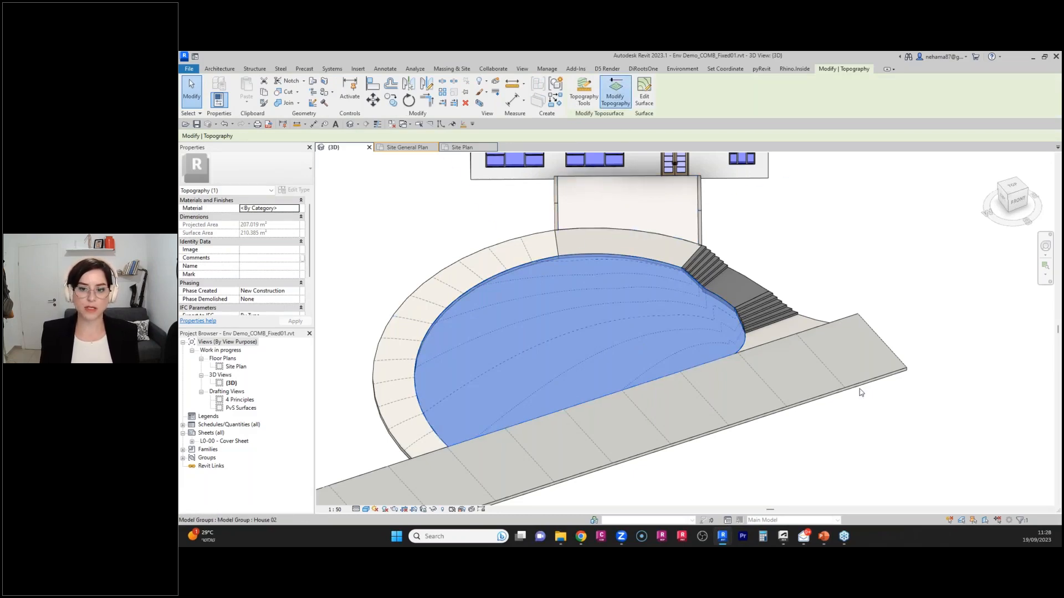
{"action": "left_click_drag", "start_coordinate": [345, 153], "coordinate": [334, 79]}
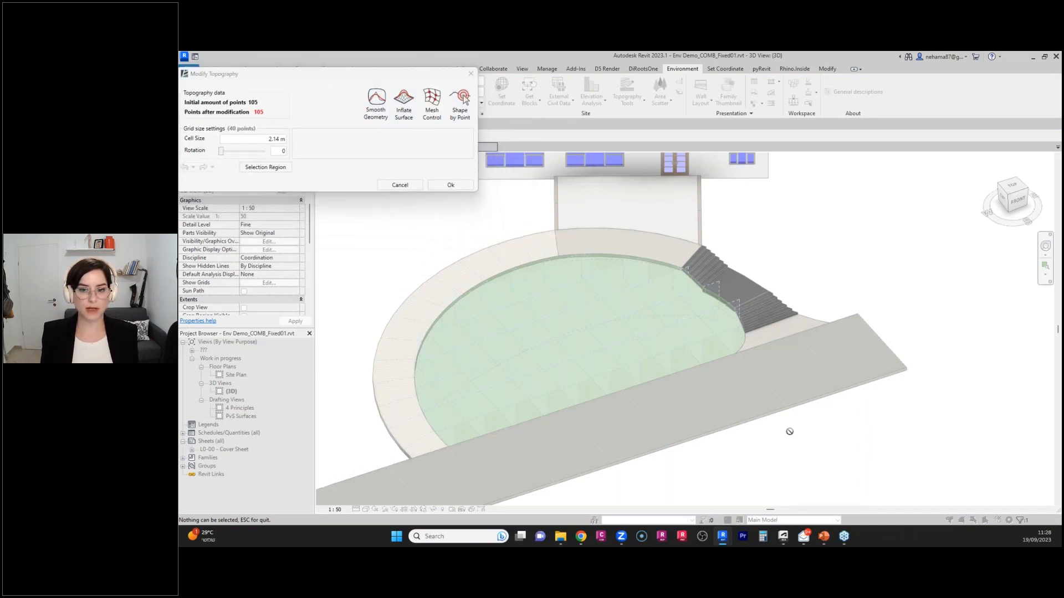
{"action": "scroll", "coordinate": [796, 368], "scroll_direction": "down", "scroll_amount": 4}
{"action": "scroll", "coordinate": [759, 296], "scroll_direction": "up", "scroll_amount": 2}
{"action": "middle_click_drag", "start_coordinate": [853, 331], "coordinate": [834, 275], "text": "shift"}
{"action": "middle_click_drag", "start_coordinate": [659, 356], "coordinate": [634, 304], "text": "shift"}
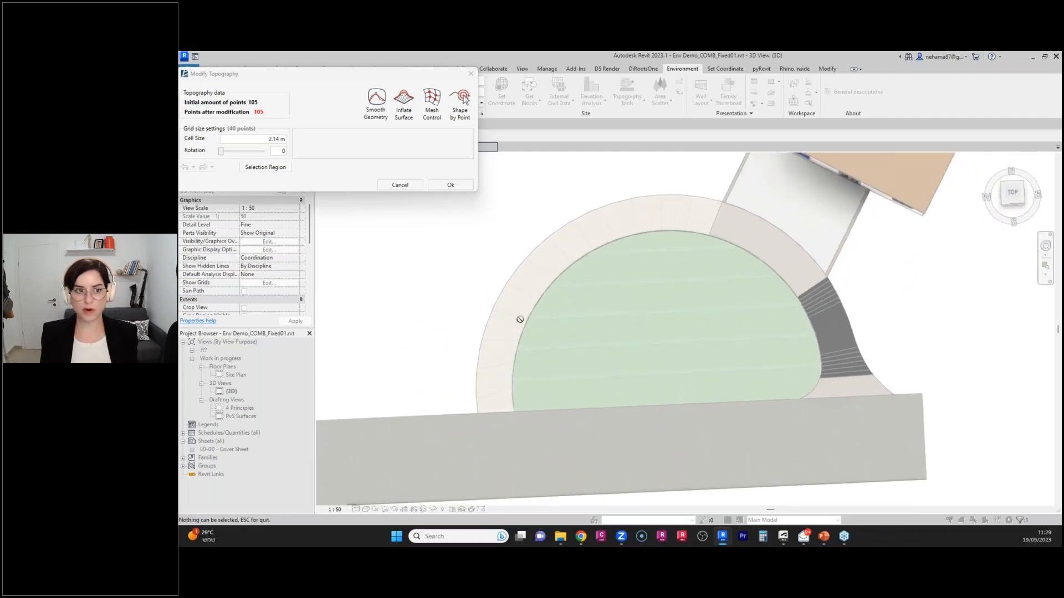
{"action": "double_click", "coordinate": [270, 139]}
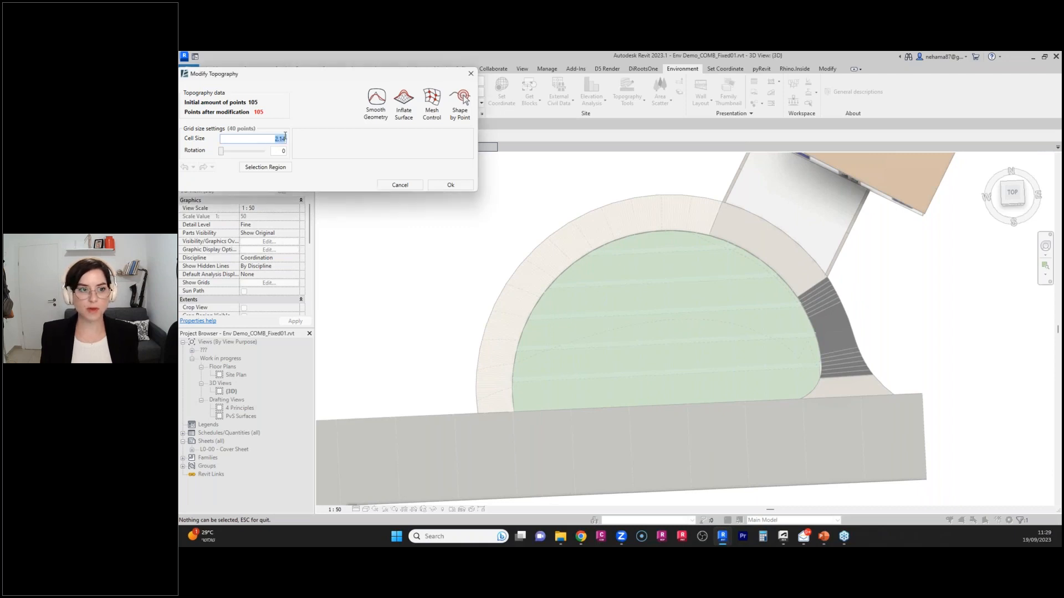
{"action": "type", "text": "0.7"}
{"action": "left_click", "coordinate": [779, 300]}
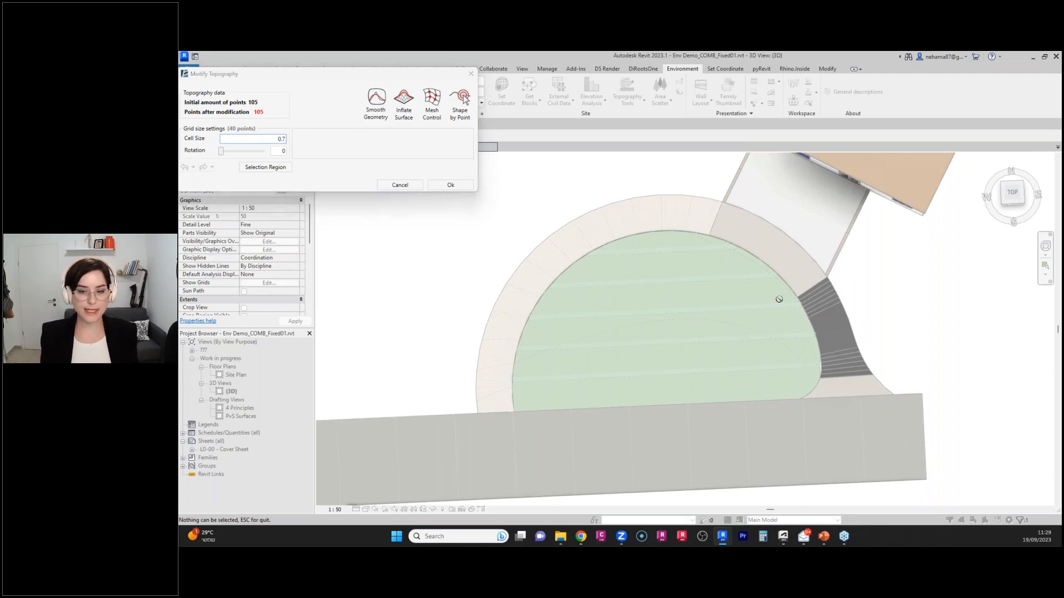
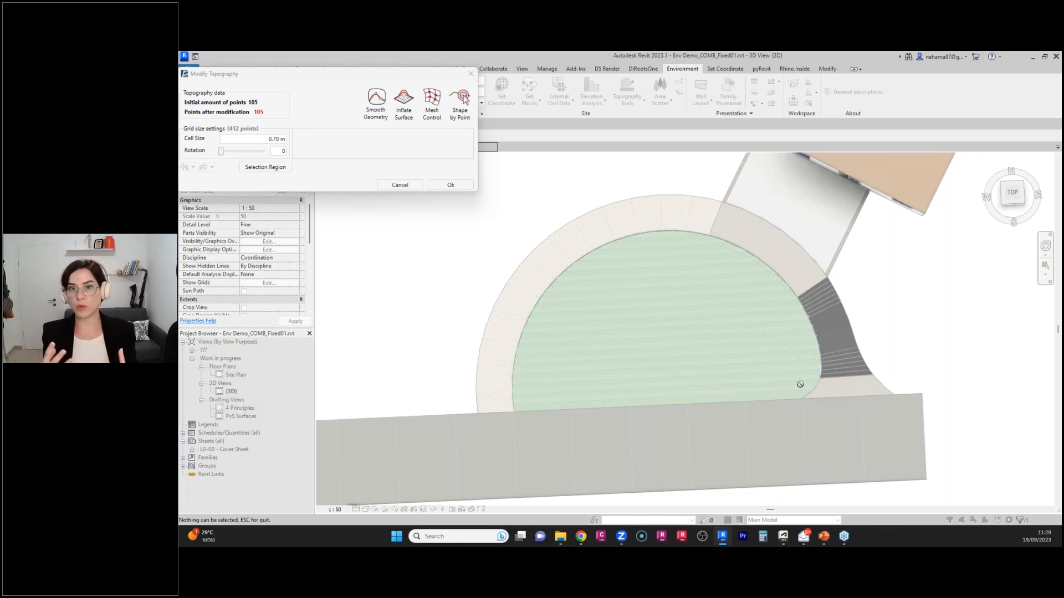
Preview Inflate Surface on the enclosed topography with an inflation of 25%.
{"action": "left_click", "coordinate": [412, 117]}
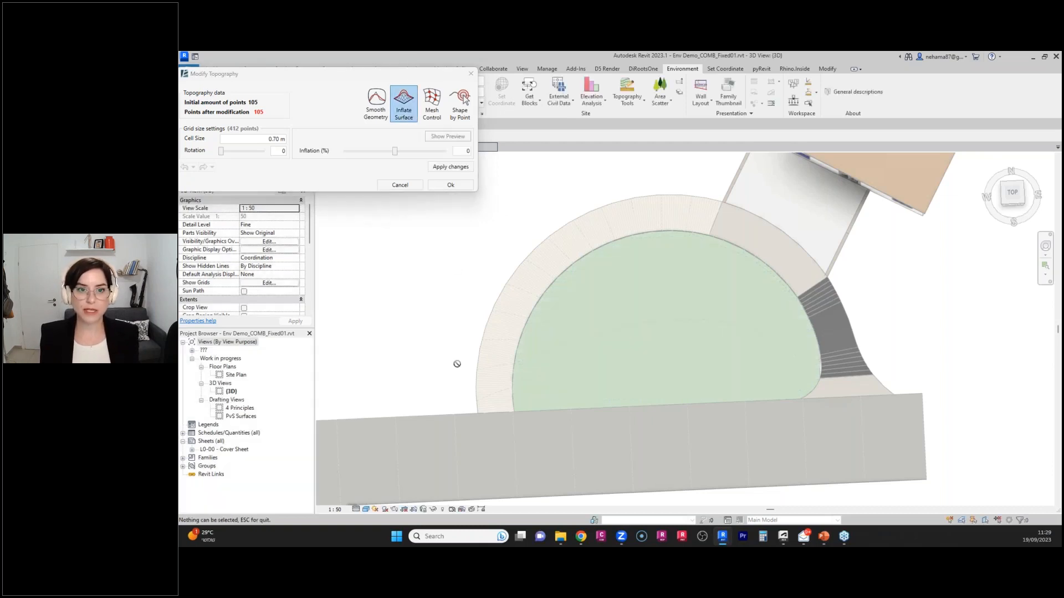
{"action": "middle_click_drag", "start_coordinate": [812, 471], "coordinate": [787, 315], "text": "shift"}
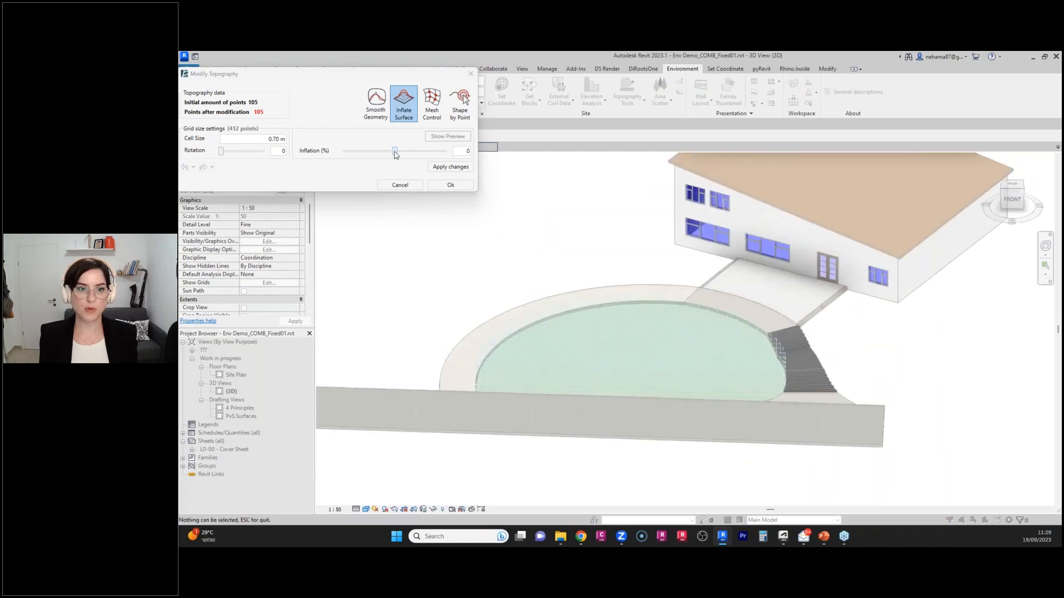
{"action": "left_click_drag", "start_coordinate": [394, 151], "coordinate": [421, 158]}
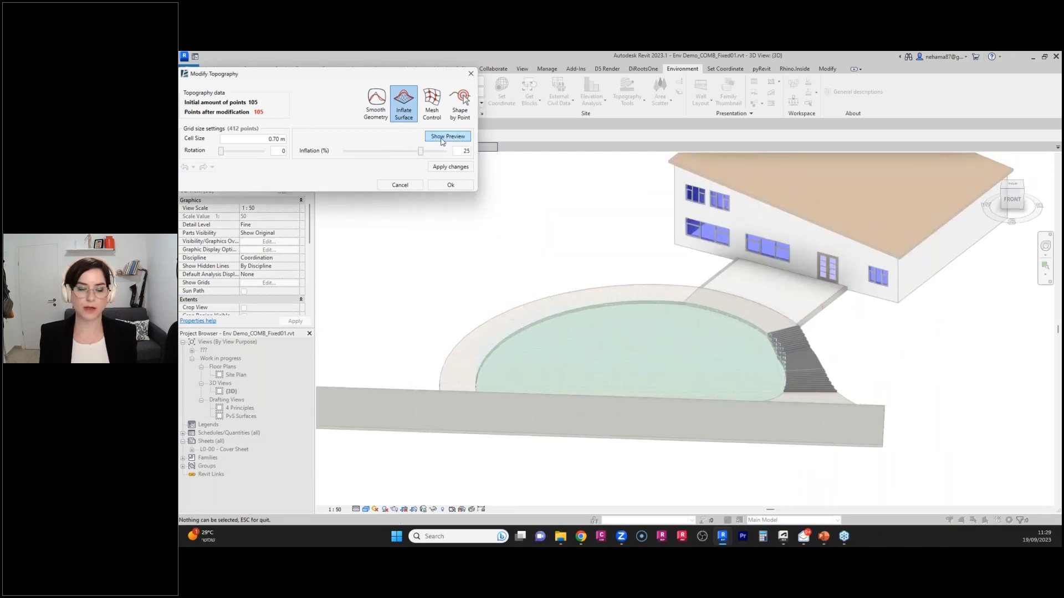
{"action": "left_click", "coordinate": [441, 137]}
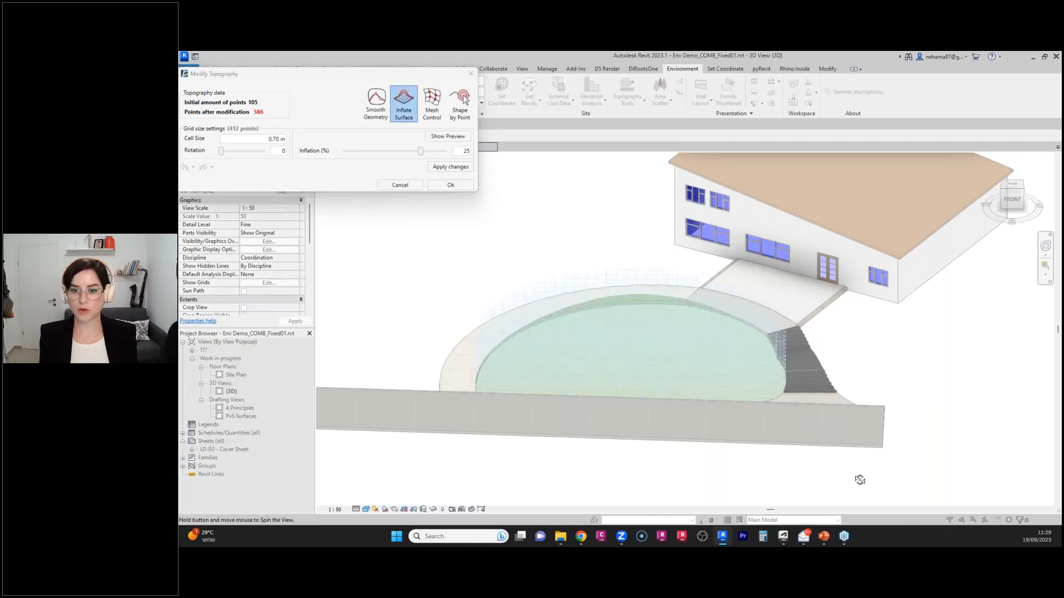
{"action": "mouse_move", "coordinate": [857, 475]}
{"action": "middle_mouse_down", "text": "shift"}
{"action": "mouse_move", "coordinate": [820, 419]}
{"action": "mouse_move", "coordinate": [822, 382]}
{"action": "mouse_move", "coordinate": [895, 364]}
{"action": "mouse_move", "coordinate": [974, 393]}
{"action": "mouse_move", "coordinate": [969, 427]}
{"action": "mouse_move", "coordinate": [875, 471]}
{"action": "middle_mouse_up", "text": "shift"}
Change the inflation to -24% and preview the hollowed topography from several angles.
{"action": "left_click_drag", "start_coordinate": [421, 155], "coordinate": [370, 154]}
{"action": "left_click", "coordinate": [438, 136]}
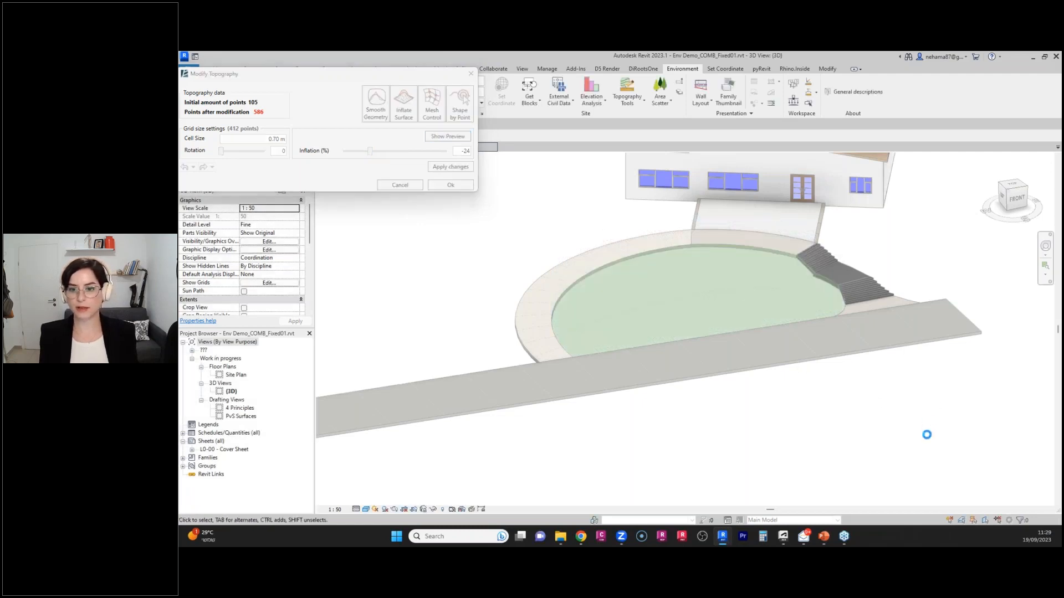
{"action": "middle_click_drag", "start_coordinate": [929, 445], "coordinate": [914, 399], "text": "shift"}
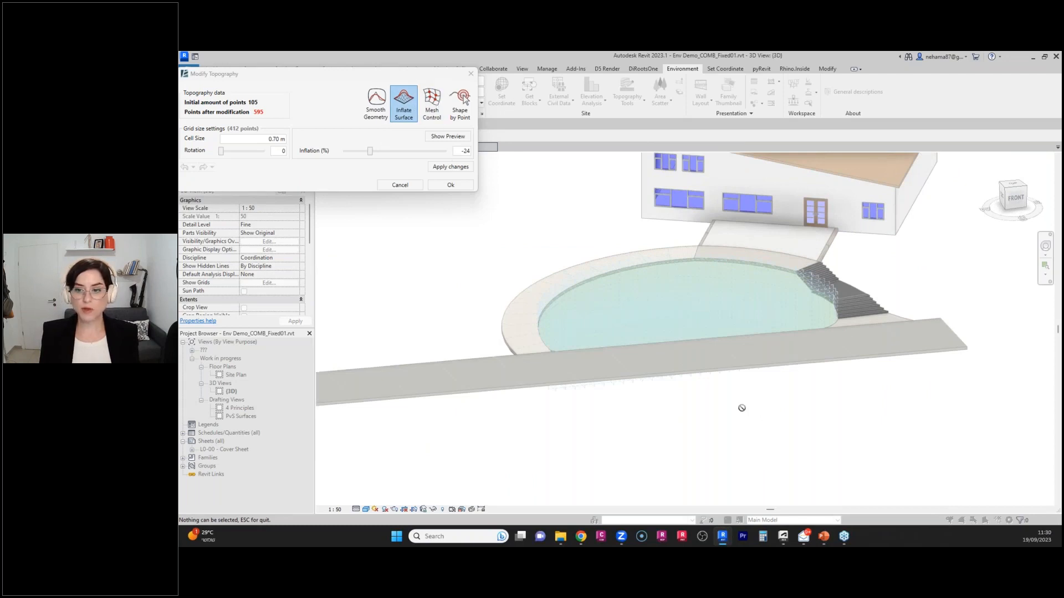
{"action": "scroll", "coordinate": [741, 396], "scroll_direction": "down", "scroll_amount": 2}
{"action": "middle_click_drag", "start_coordinate": [799, 262], "coordinate": [814, 349], "text": "shift"}
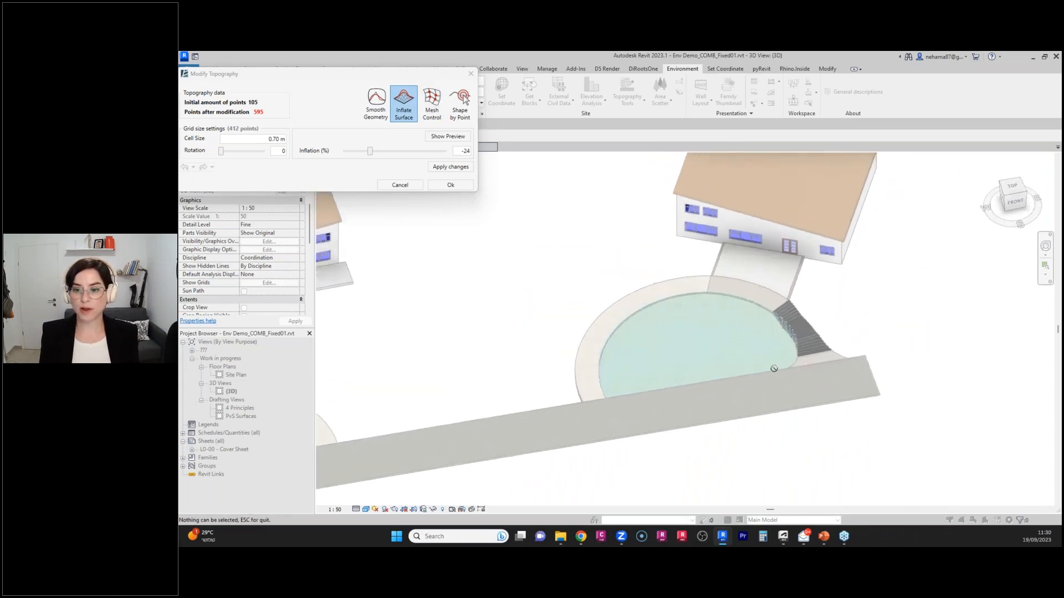
{"action": "scroll", "coordinate": [842, 370], "scroll_direction": "up", "scroll_amount": 2}
Switch to Mesh Control without applying the inflation and set the mesh density to 4.00 m.
{"action": "left_click", "coordinate": [429, 137]}
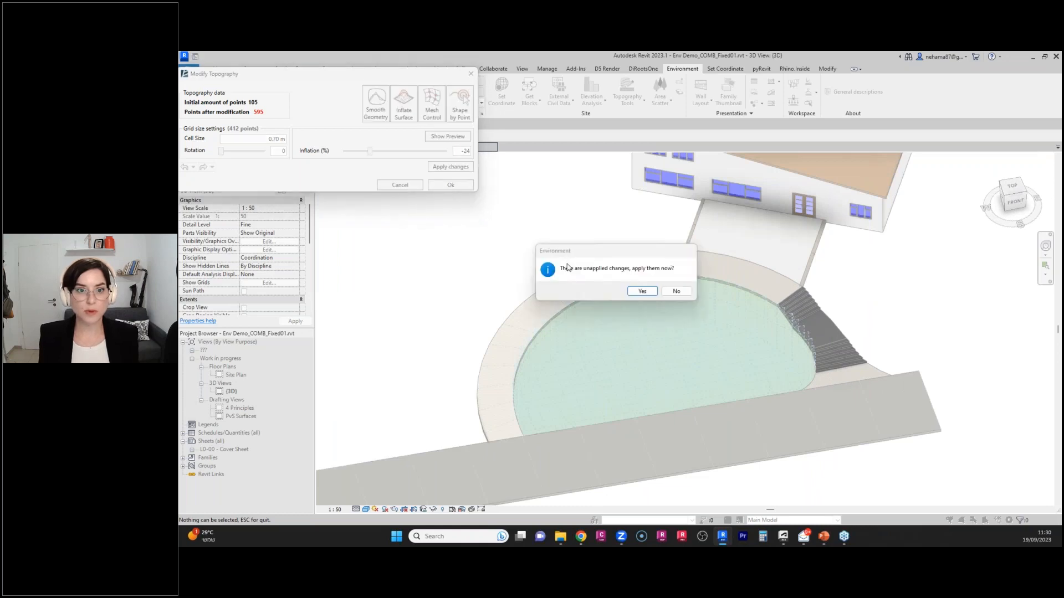
{"action": "left_click", "coordinate": [676, 290]}
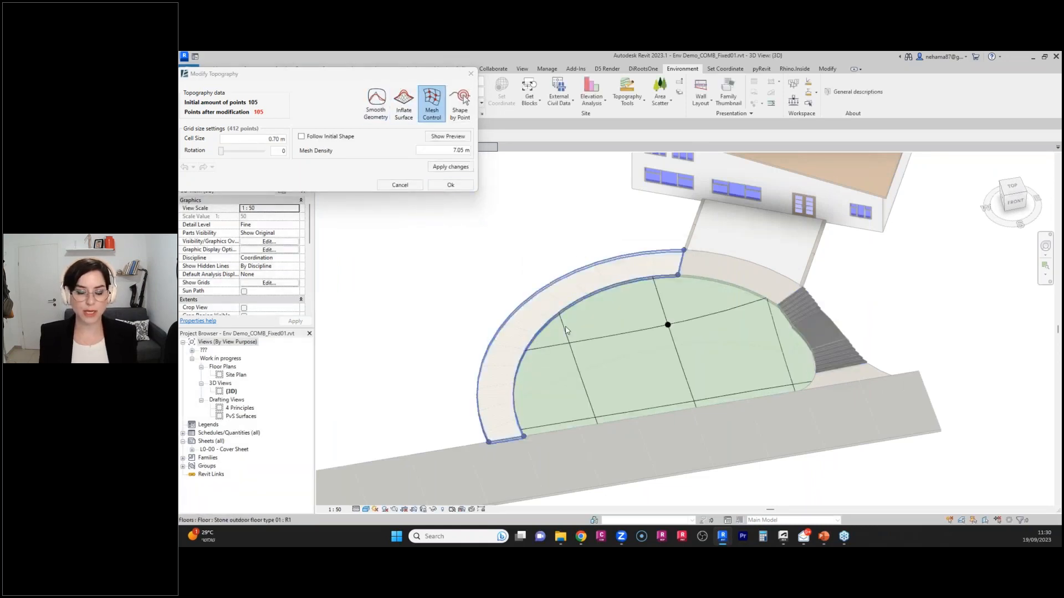
{"action": "middle_click_drag", "start_coordinate": [734, 402], "coordinate": [740, 368], "text": "shift"}
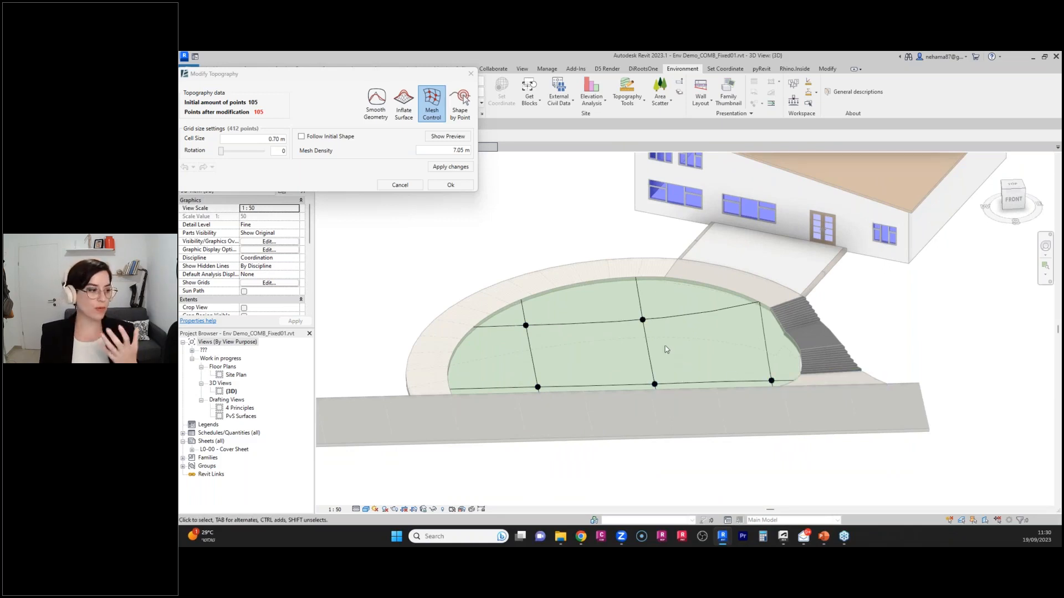
{"action": "left_click_drag", "start_coordinate": [451, 147], "coordinate": [467, 147]}
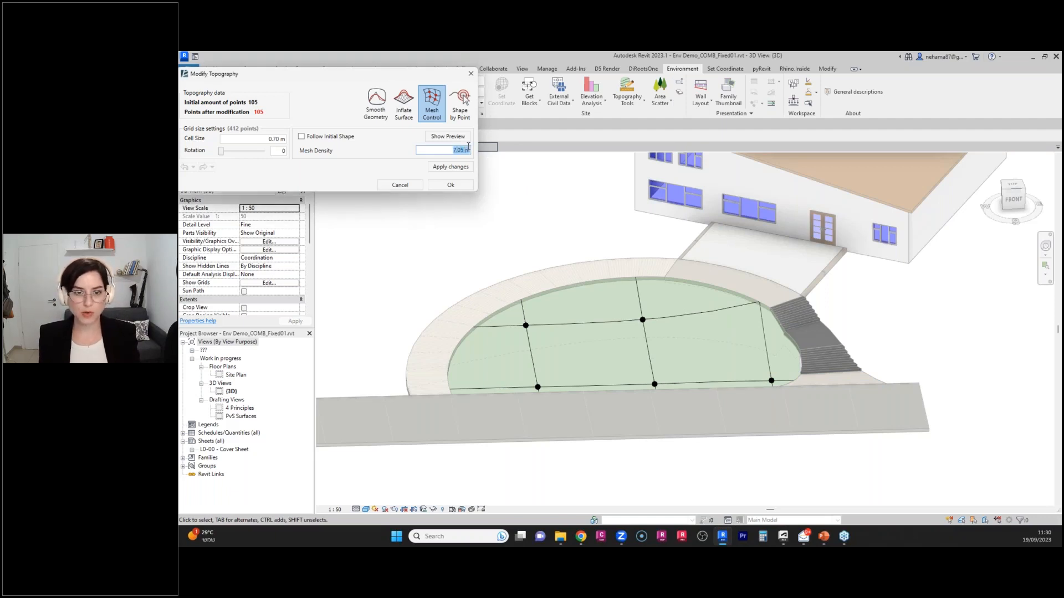
{"action": "left_click", "coordinate": [536, 279]}
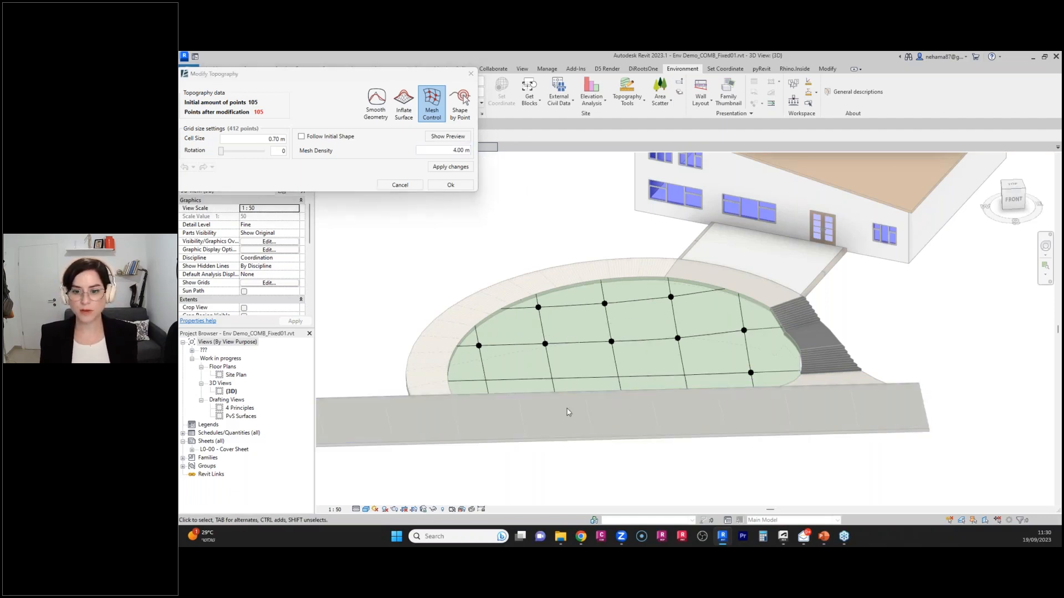
Raise the mesh control points in the middle and near the entrance floor, and lower the neighbouring one towards the semicircular path.
{"action": "middle_click_drag", "start_coordinate": [568, 412], "coordinate": [689, 166], "text": "shift"}
{"action": "scroll", "coordinate": [702, 274], "scroll_direction": "up", "scroll_amount": 2}
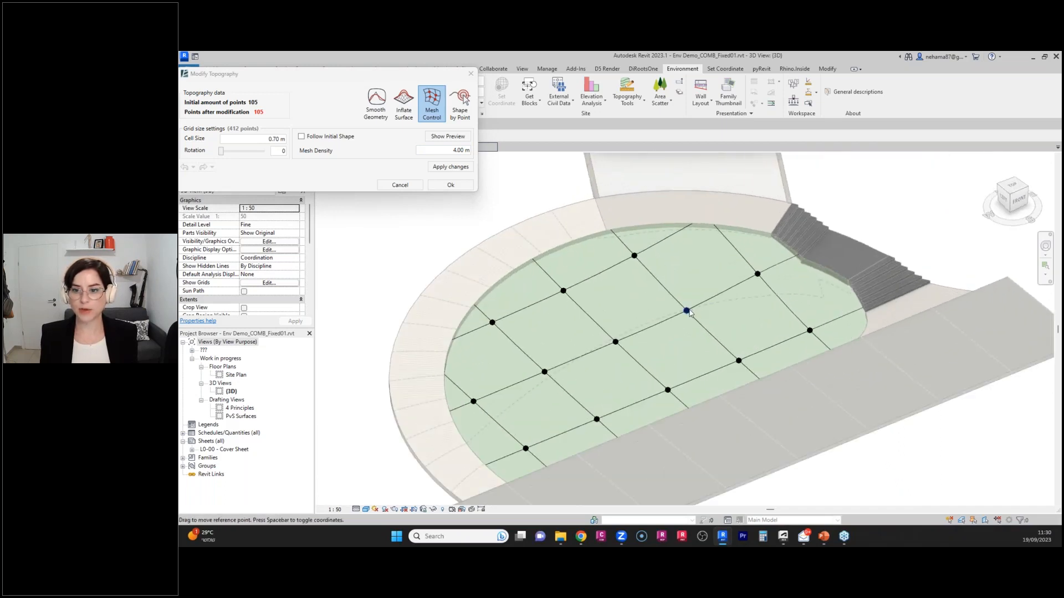
{"action": "left_click_drag", "start_coordinate": [688, 312], "coordinate": [635, 250]}
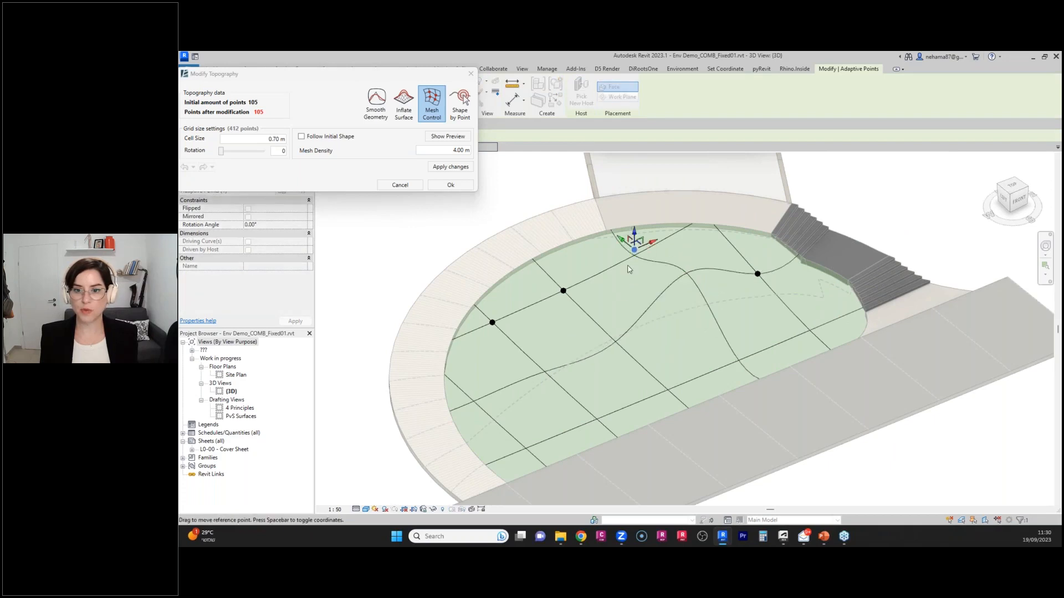
{"action": "left_click_drag", "start_coordinate": [616, 344], "coordinate": [613, 309]}
{"action": "left_click", "coordinate": [545, 361]}
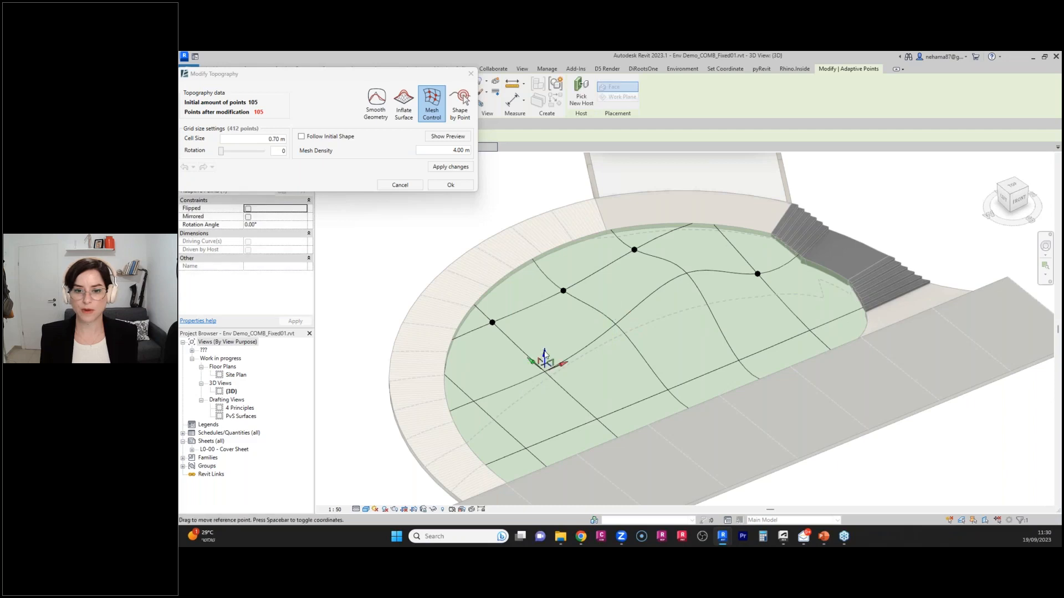
{"action": "left_click_drag", "start_coordinate": [545, 355], "coordinate": [545, 368]}
Shift the middle mesh control point slightly towards the stair and lower the two control points beside the semicircular path's upper inner edge.
{"action": "left_click", "coordinate": [617, 326]}
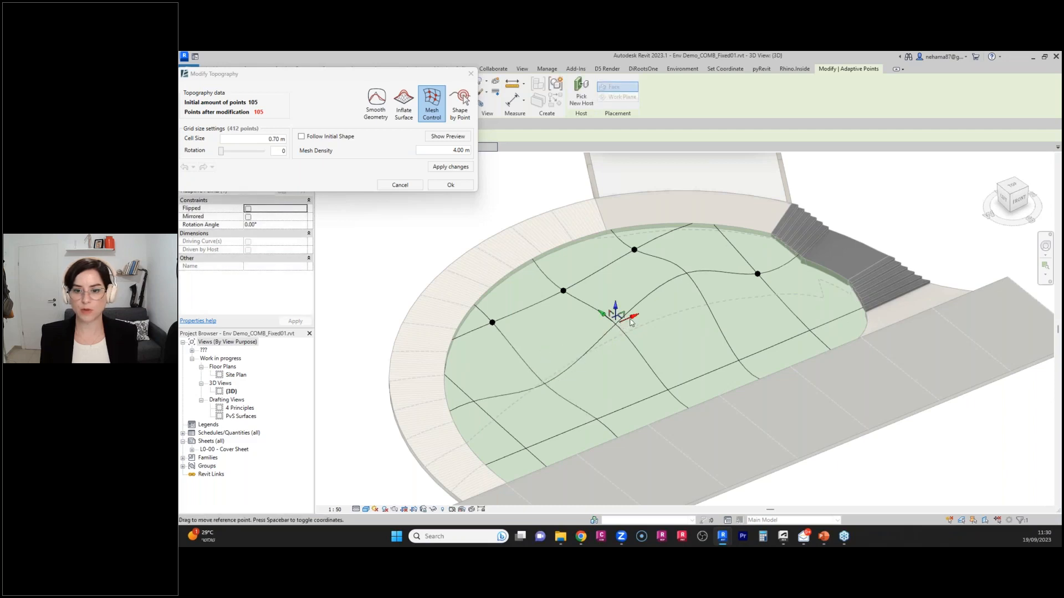
{"action": "left_click_drag", "start_coordinate": [631, 319], "coordinate": [637, 317]}
{"action": "left_click", "coordinate": [564, 290]}
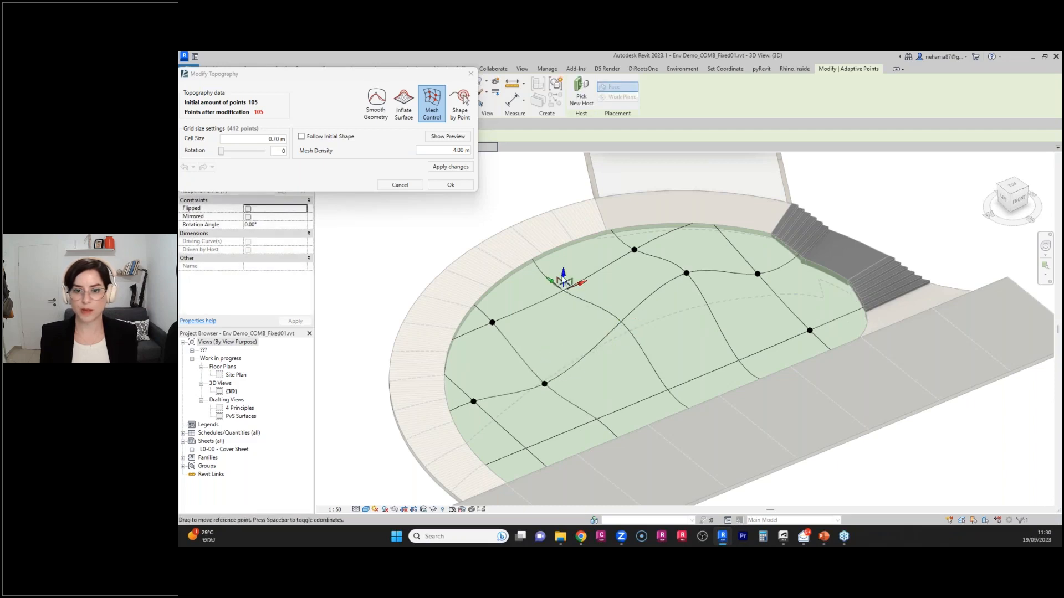
{"action": "left_click_drag", "start_coordinate": [564, 282], "coordinate": [563, 294]}
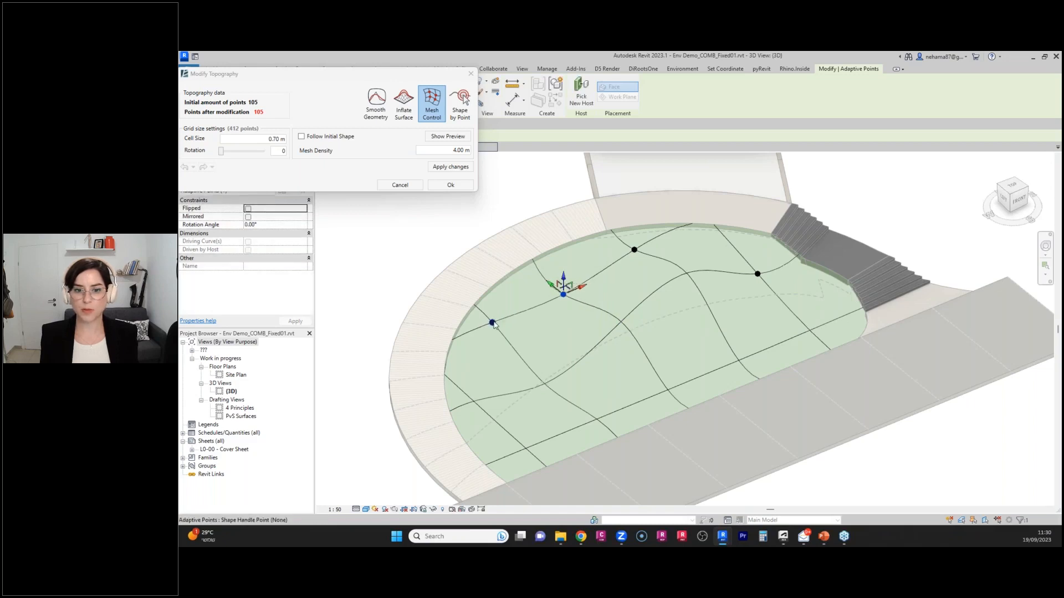
{"action": "left_click", "coordinate": [492, 323]}
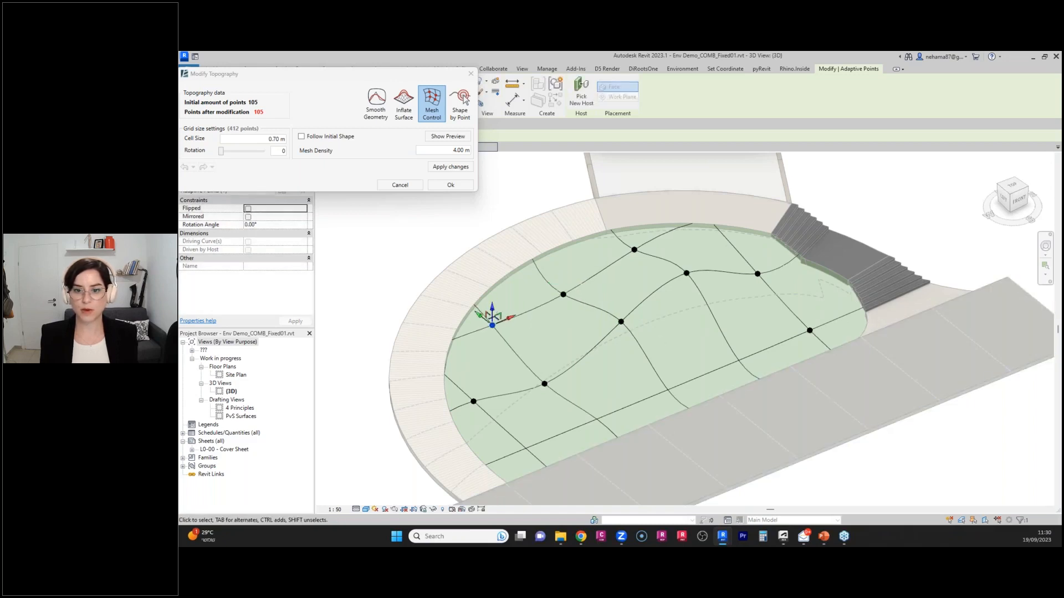
{"action": "middle_click_drag", "start_coordinate": [492, 323], "coordinate": [717, 314], "text": "shift"}
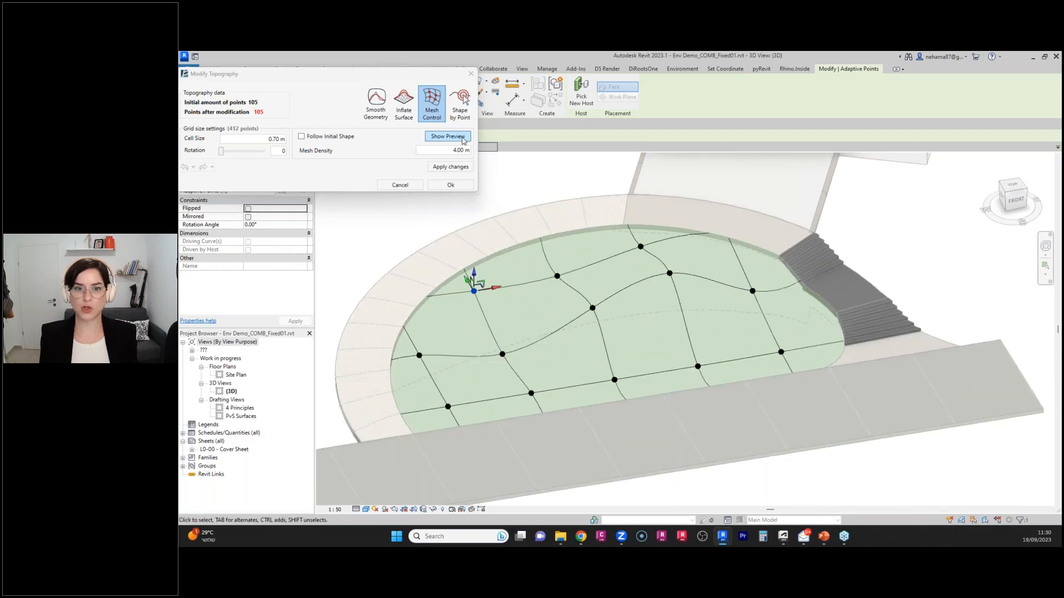
Preview the mesh-controlled surface, apply the changes and finish modifying the topography.
{"action": "left_click", "coordinate": [463, 139]}
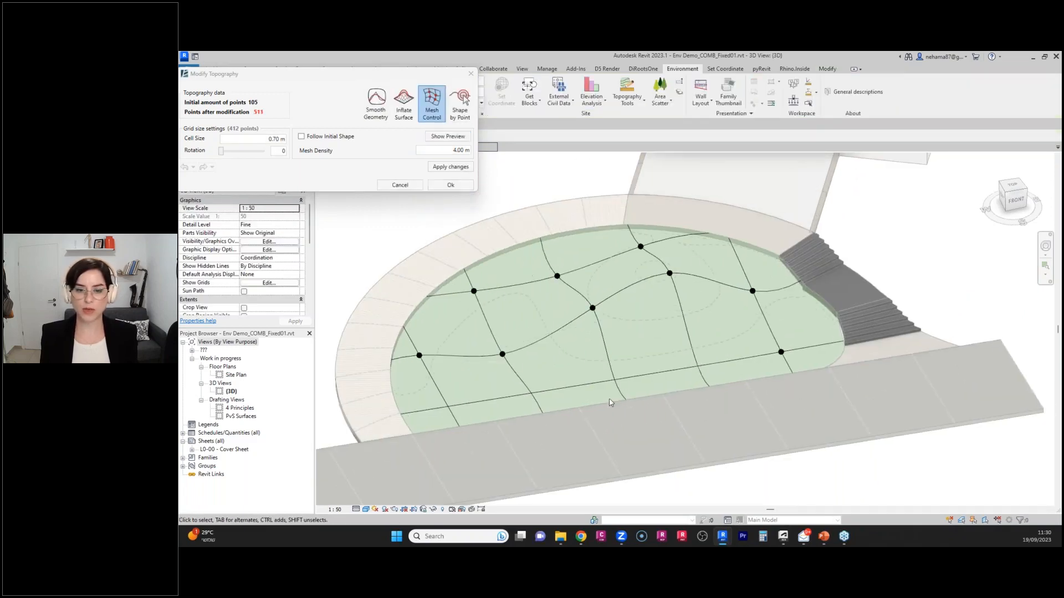
{"action": "middle_click_drag", "start_coordinate": [611, 402], "coordinate": [925, 444], "text": "shift"}
{"action": "left_click", "coordinate": [463, 170]}
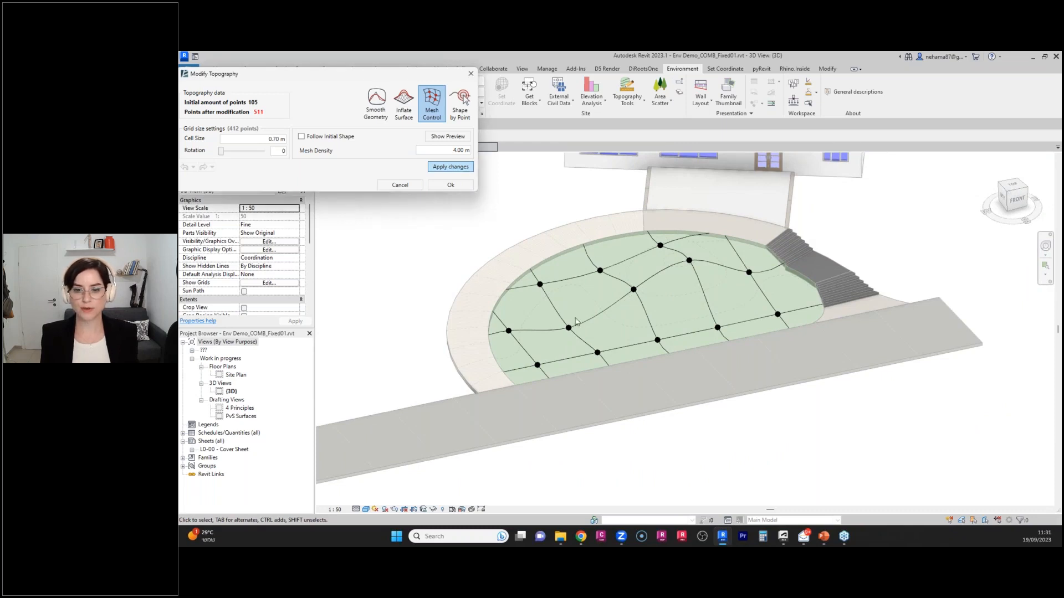
{"action": "left_click", "coordinate": [455, 187]}
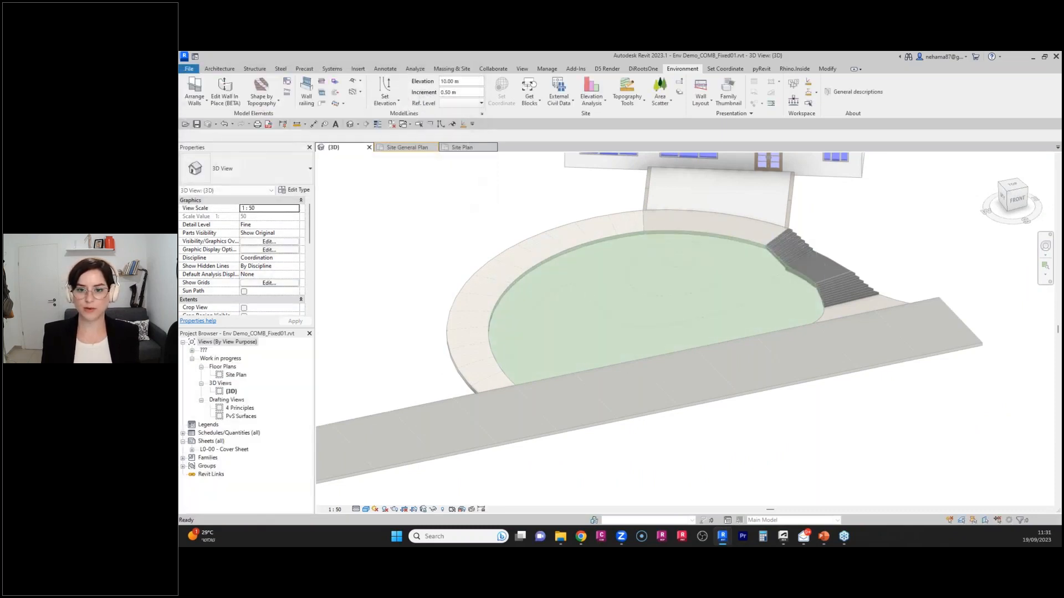
{"action": "middle_click_drag", "start_coordinate": [906, 443], "coordinate": [878, 494], "text": "shift"}
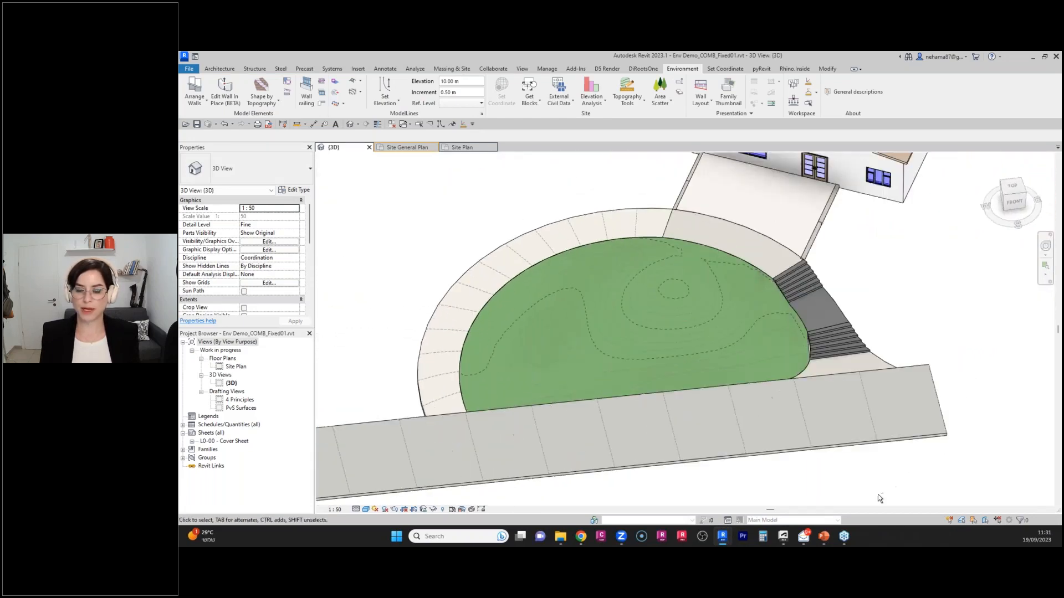
Open Topography Tools on the reshaped topography enclosed by the semicircular path and stair.
{"action": "left_click", "coordinate": [669, 337]}
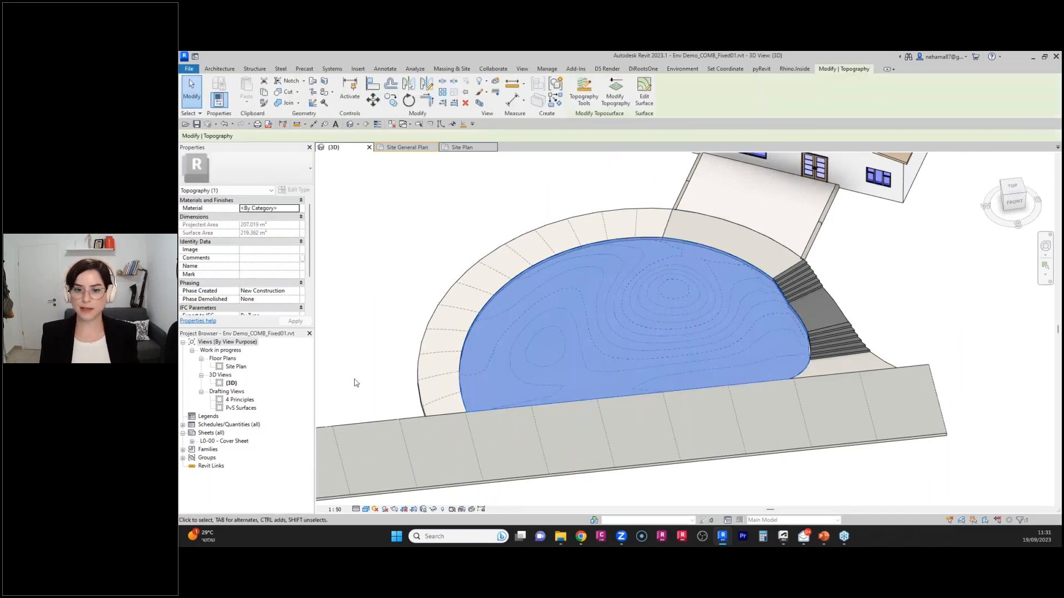
{"action": "left_click", "coordinate": [584, 92]}
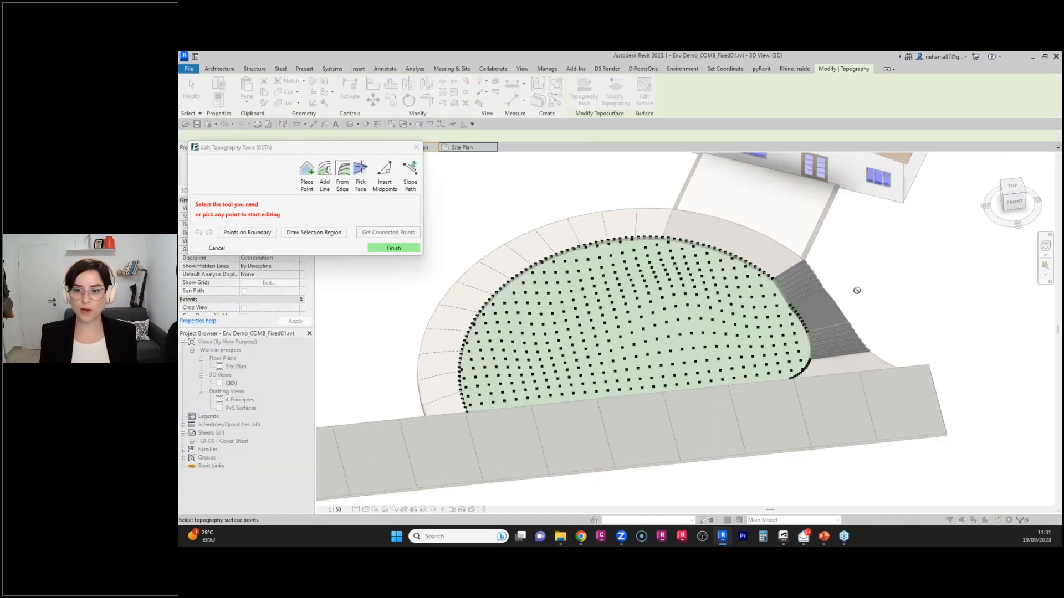
Cancel the point editing of the curved green topography surface without applying changes.
{"action": "middle_click_drag", "start_coordinate": [856, 290], "coordinate": [871, 338], "text": "shift"}
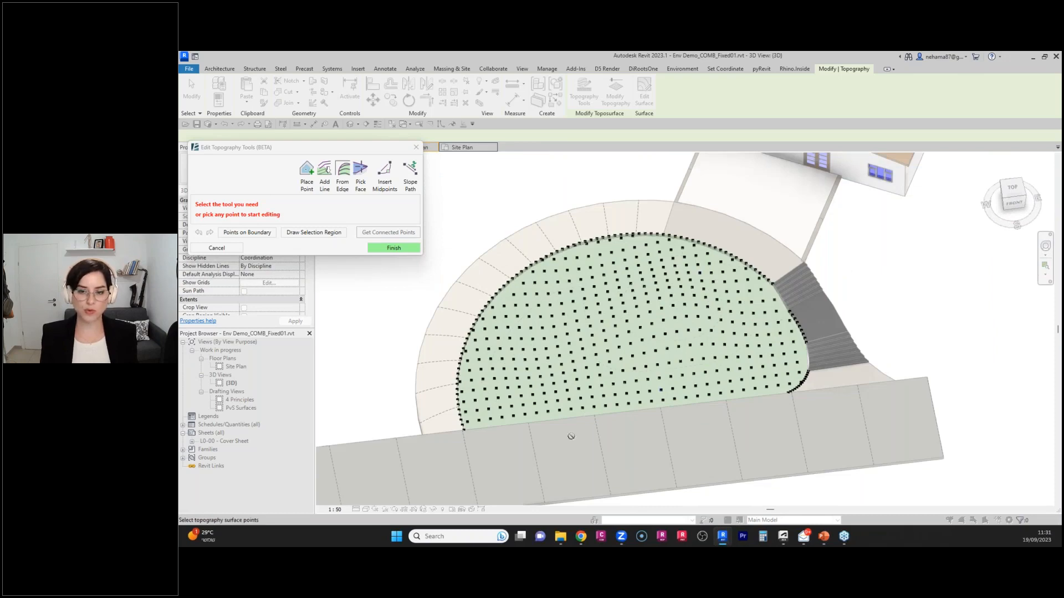
{"action": "left_click", "coordinate": [229, 245]}
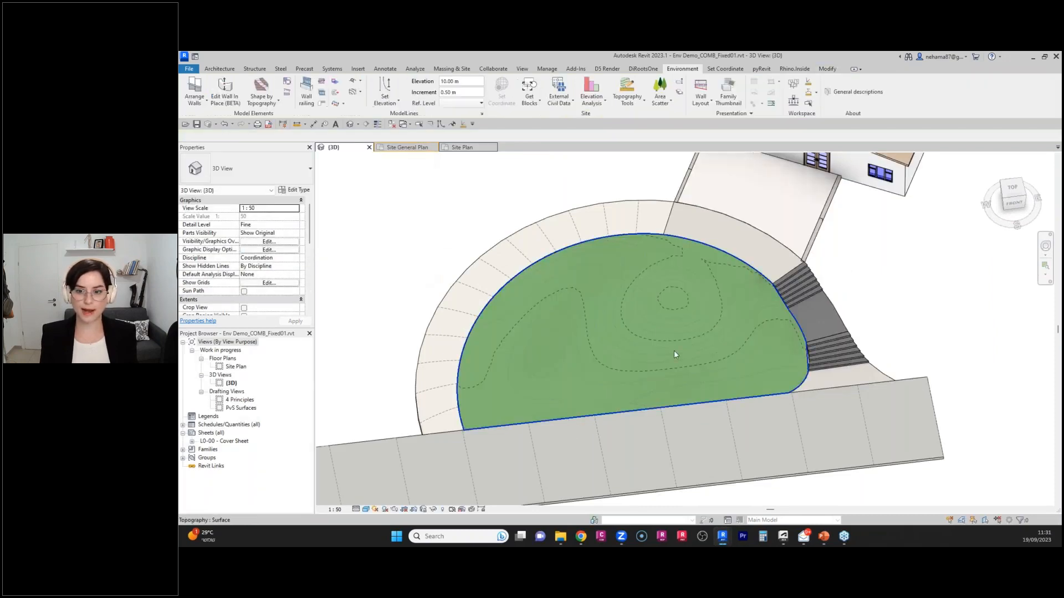
Extract the green topography's surface contours as separated <Lines> model lines and delete the base topography.
{"action": "middle_click_drag", "start_coordinate": [640, 428], "coordinate": [724, 372], "text": "shift"}
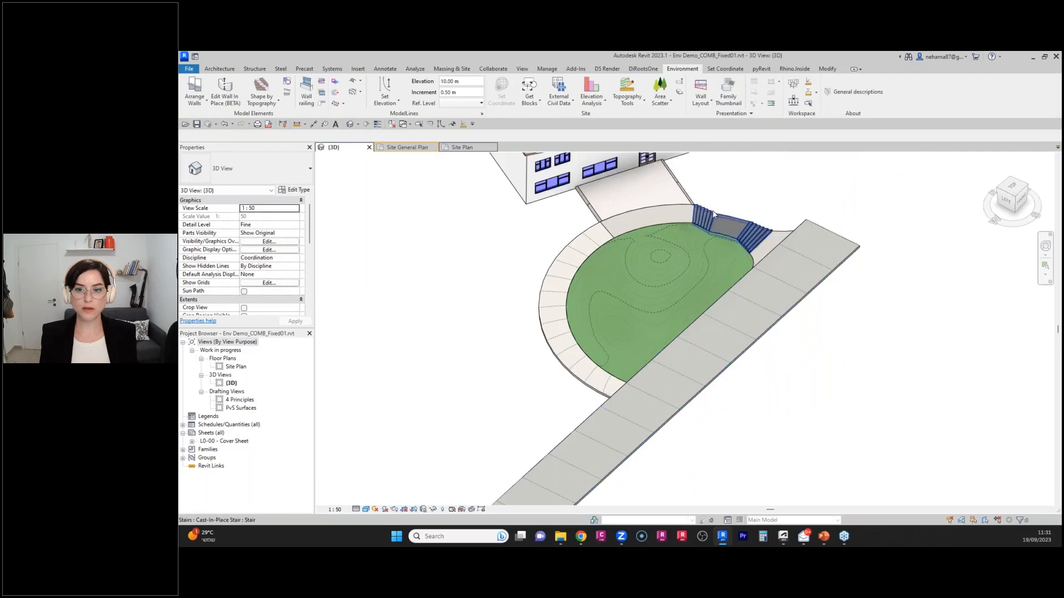
{"action": "scroll", "coordinate": [706, 223], "scroll_direction": "up", "scroll_amount": 2}
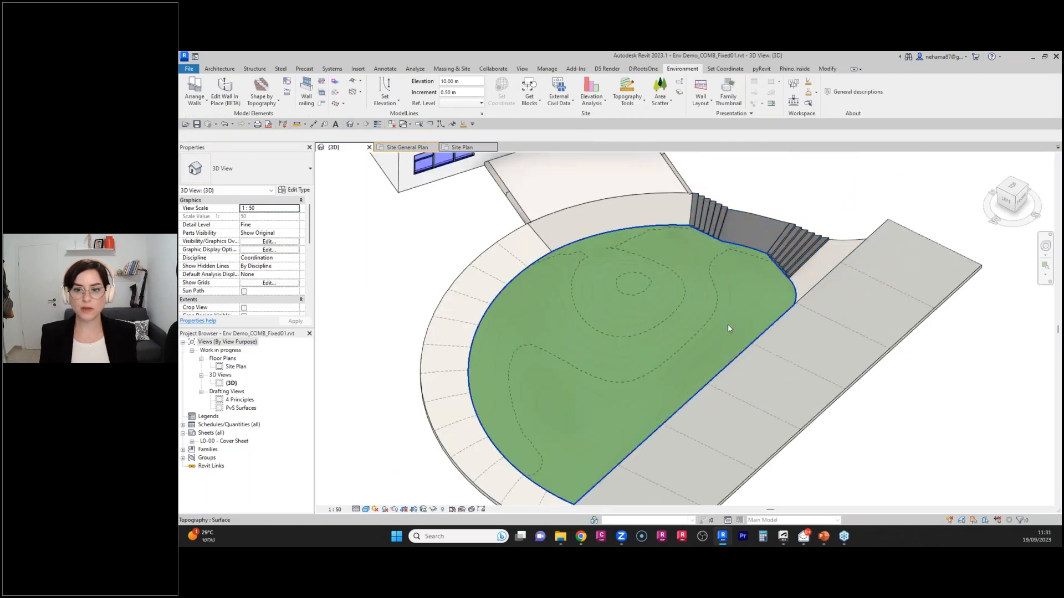
{"action": "left_click", "coordinate": [690, 326]}
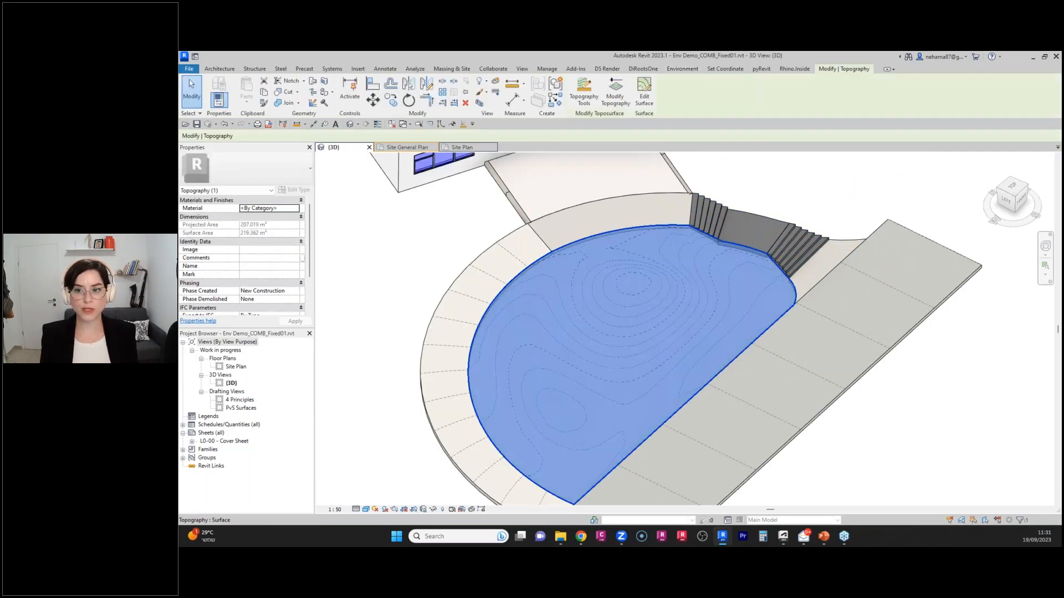
{"action": "left_click", "coordinate": [690, 72]}
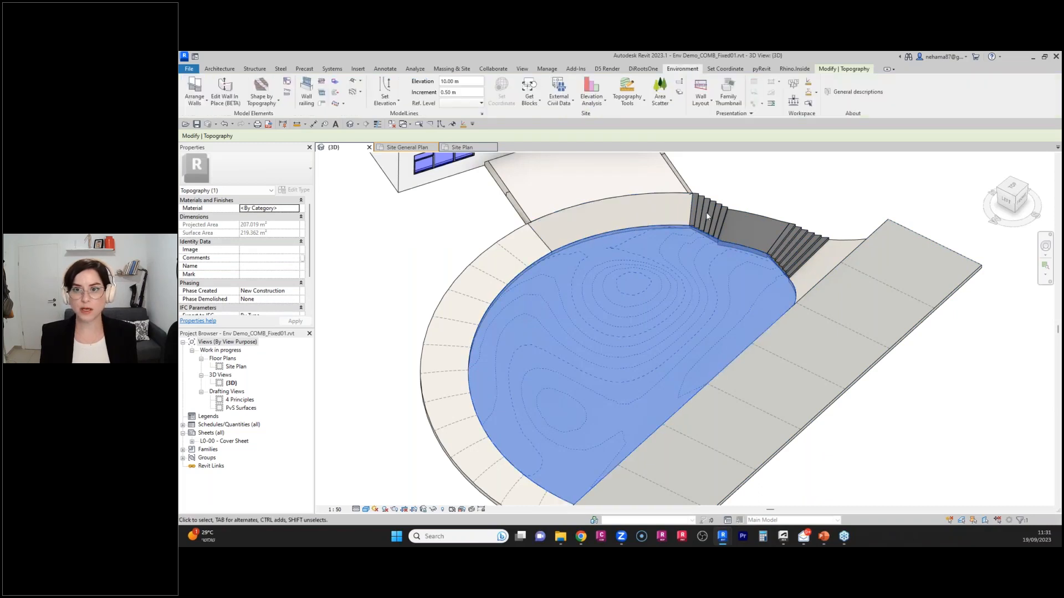
{"action": "left_click", "coordinate": [334, 94]}
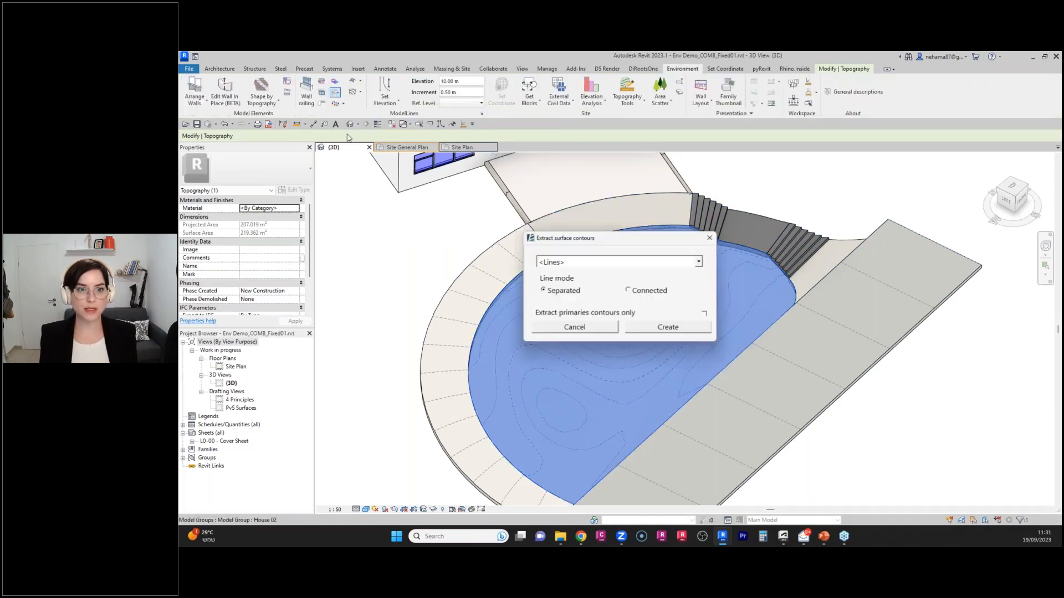
{"action": "left_click", "coordinate": [643, 330]}
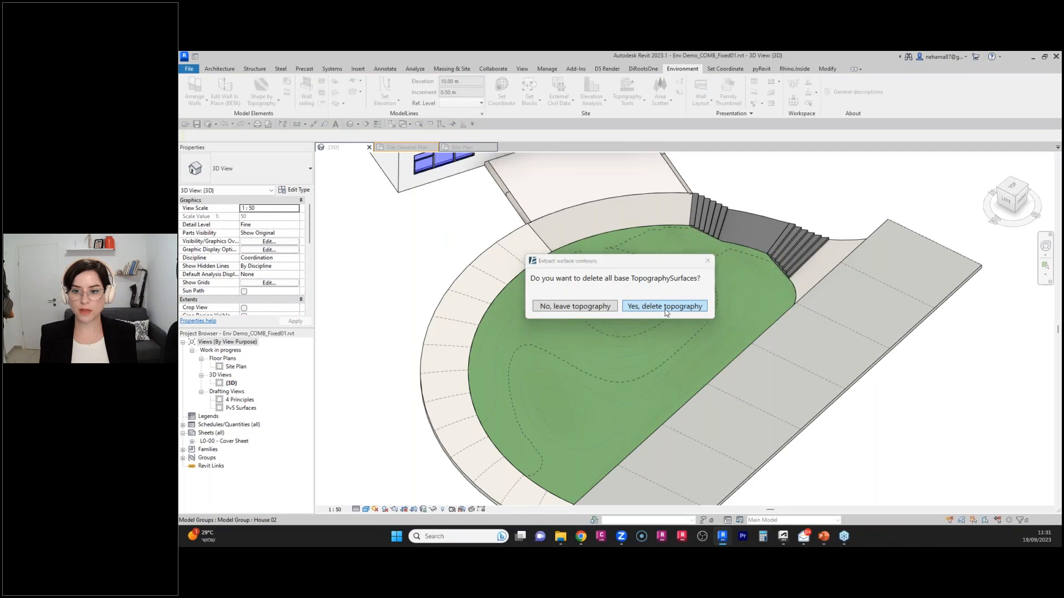
{"action": "left_click", "coordinate": [665, 312]}
Examine the extracted contour lines, and undo the contour extraction and topography deletion.
{"action": "left_click", "coordinate": [650, 372]}
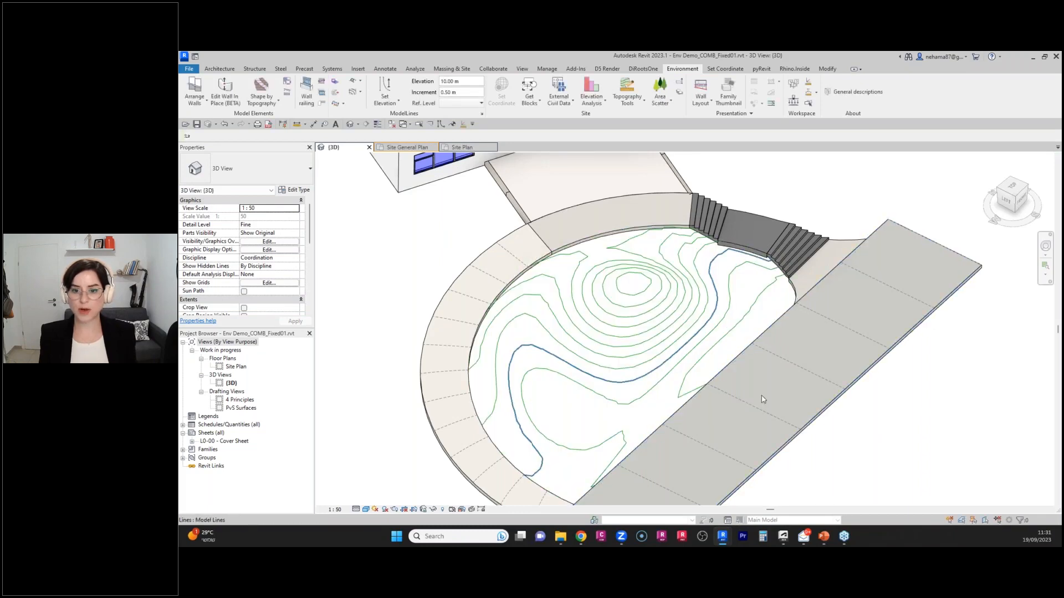
{"action": "middle_click_drag", "start_coordinate": [848, 435], "coordinate": [806, 406], "text": "shift"}
{"action": "scroll", "coordinate": [807, 405], "scroll_direction": "down", "scroll_amount": 5}
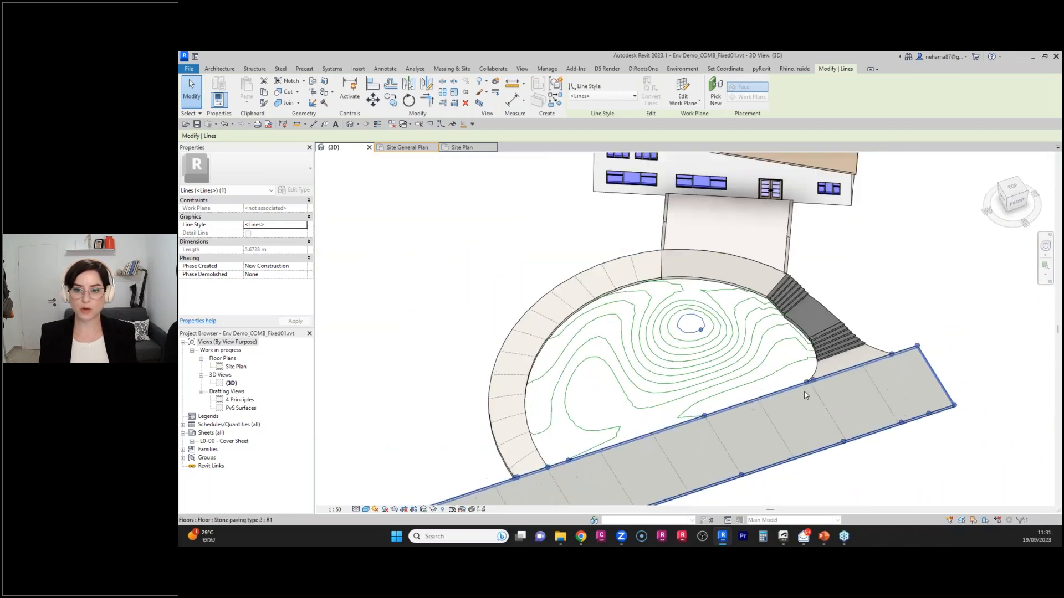
{"action": "left_click", "coordinate": [885, 459]}
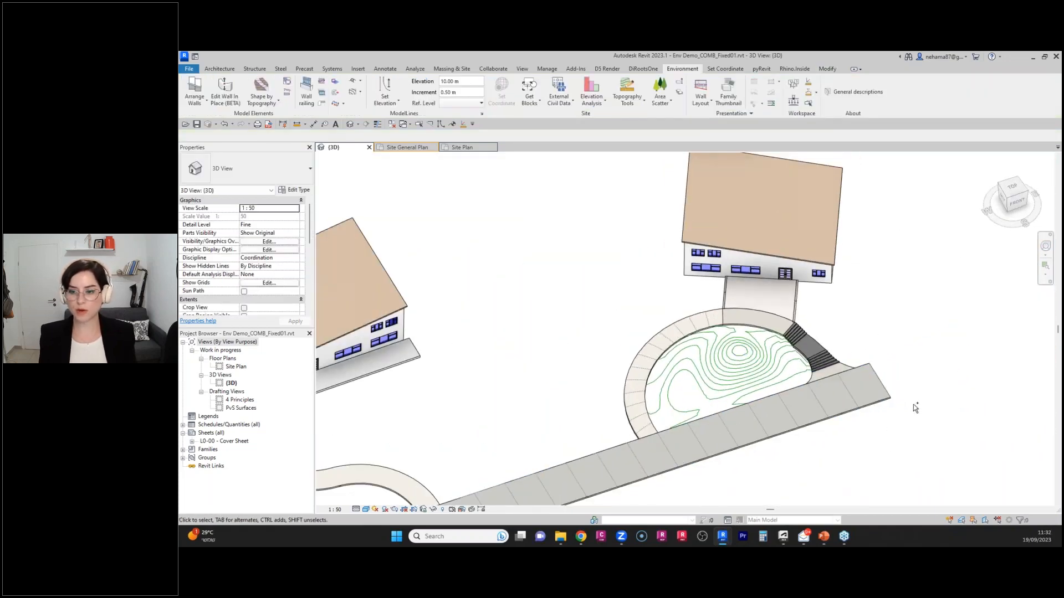
{"action": "scroll", "coordinate": [913, 404], "scroll_direction": "up", "scroll_amount": 4}
{"action": "scroll", "coordinate": [724, 330], "scroll_direction": "down", "scroll_amount": 5}
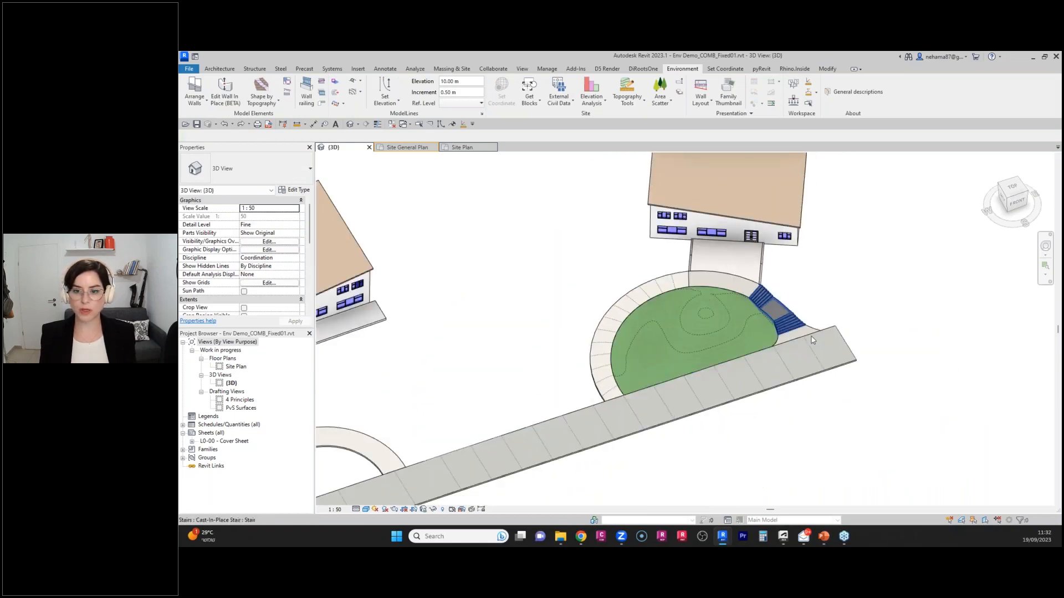
{"action": "scroll", "coordinate": [413, 345], "scroll_direction": "up", "scroll_amount": 2}
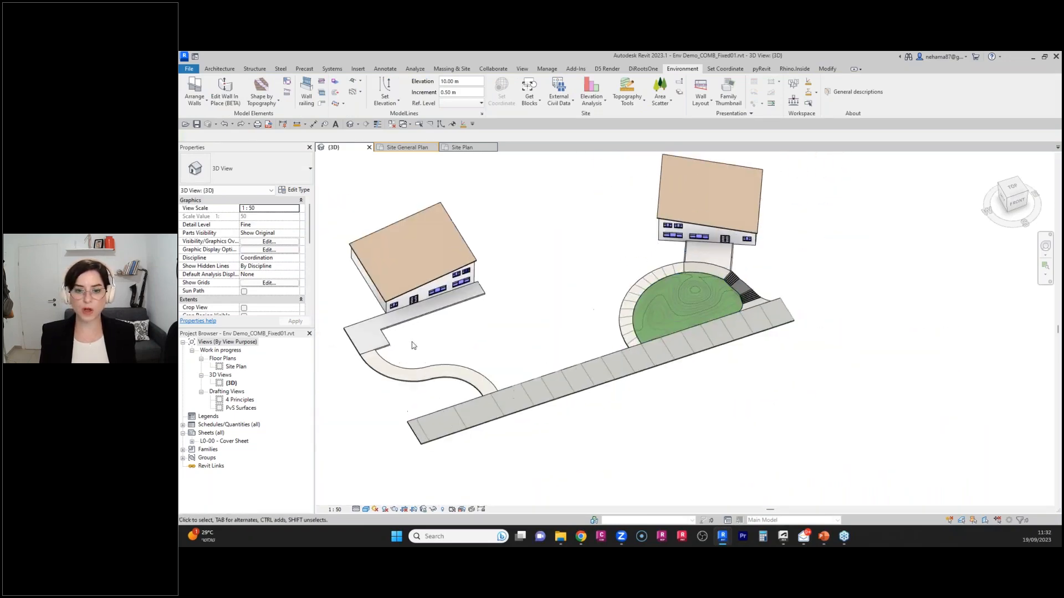
{"action": "scroll", "coordinate": [717, 220], "scroll_direction": "up", "scroll_amount": 5}
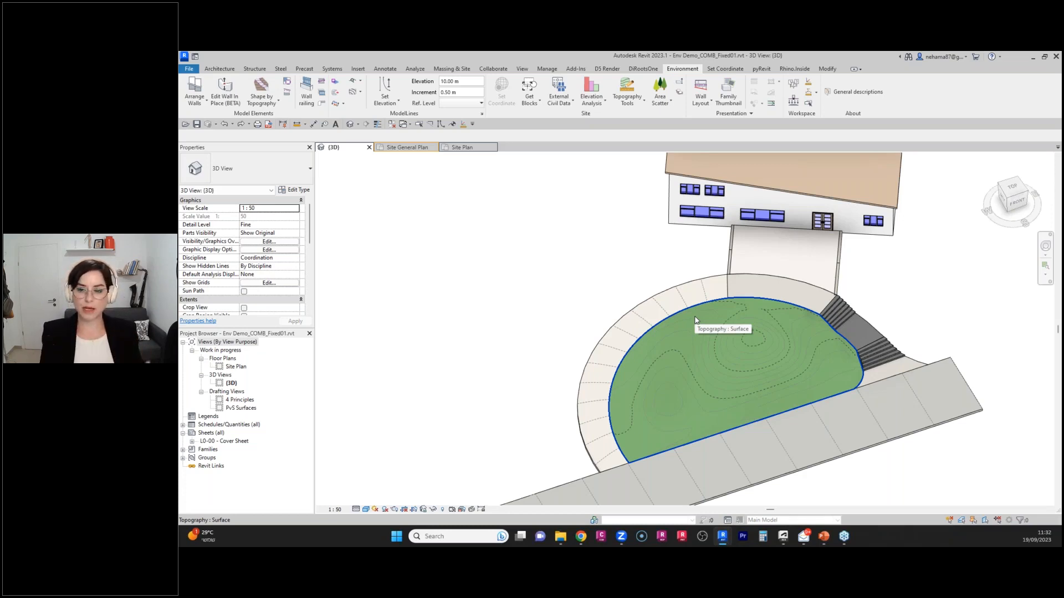
Close the Site Plan view and open the project Env Demo_WALL.rvt.
{"action": "left_click", "coordinate": [492, 147]}
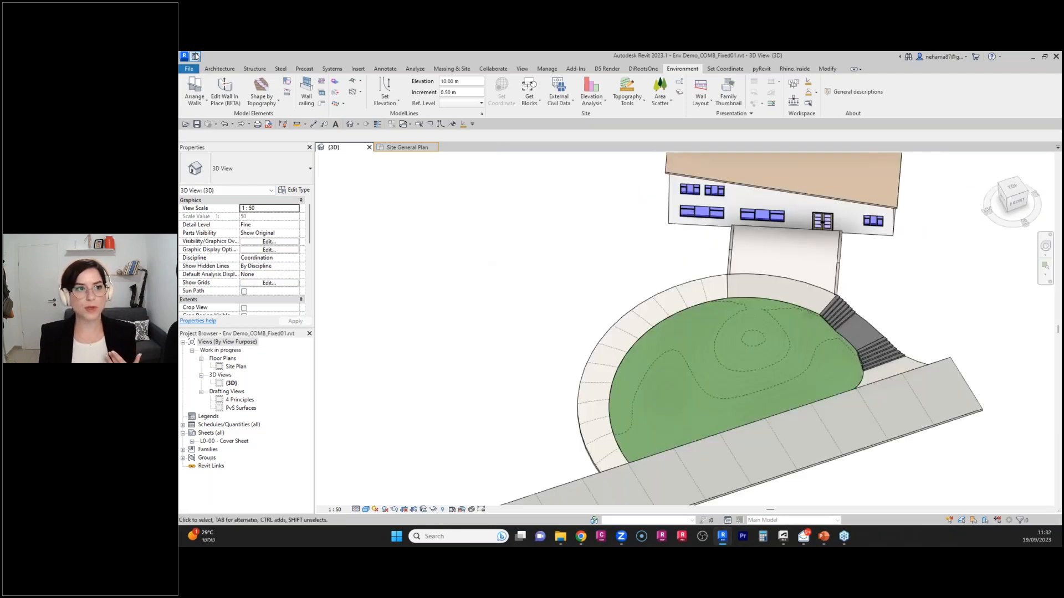
{"action": "left_click", "coordinate": [189, 69]}
{"action": "left_click", "coordinate": [335, 236]}
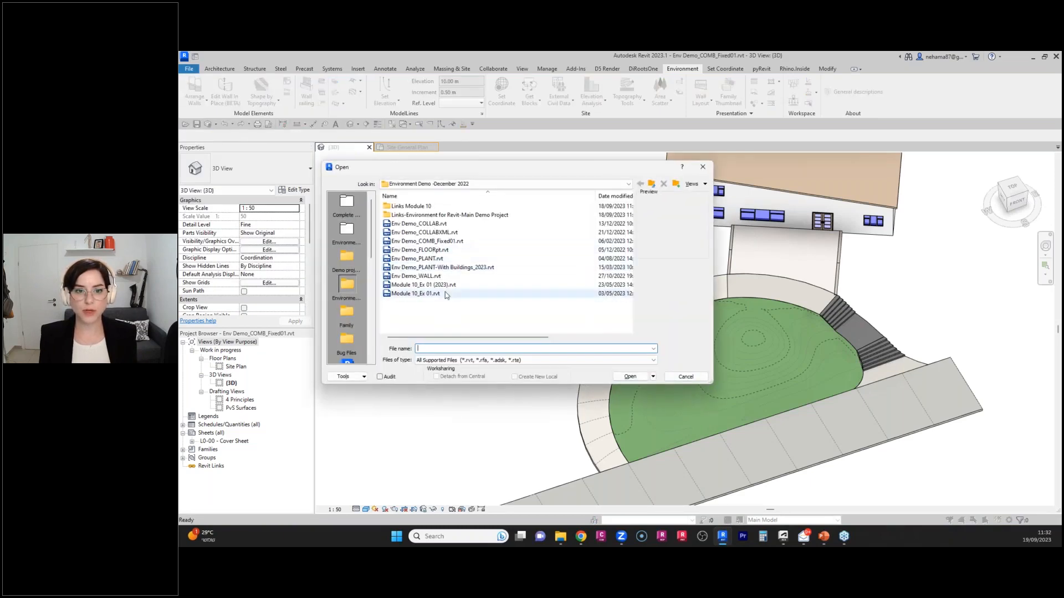
{"action": "left_click", "coordinate": [442, 277]}
{"action": "left_click", "coordinate": [630, 377]}
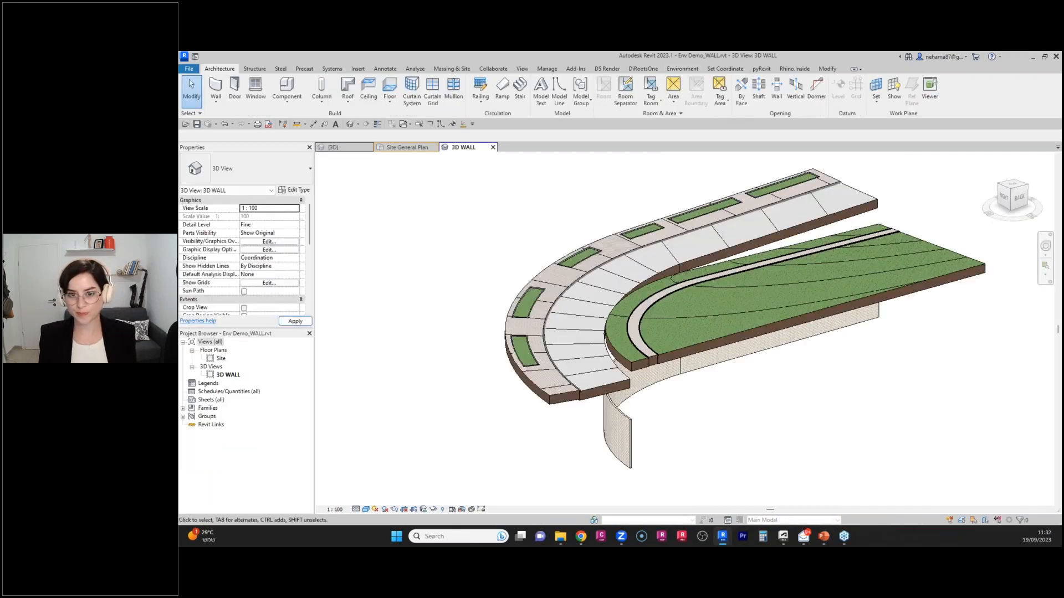
Open the Site floor plan, and examine the road and grass floors in the 3D WALL view.
{"action": "left_click", "coordinate": [214, 358]}
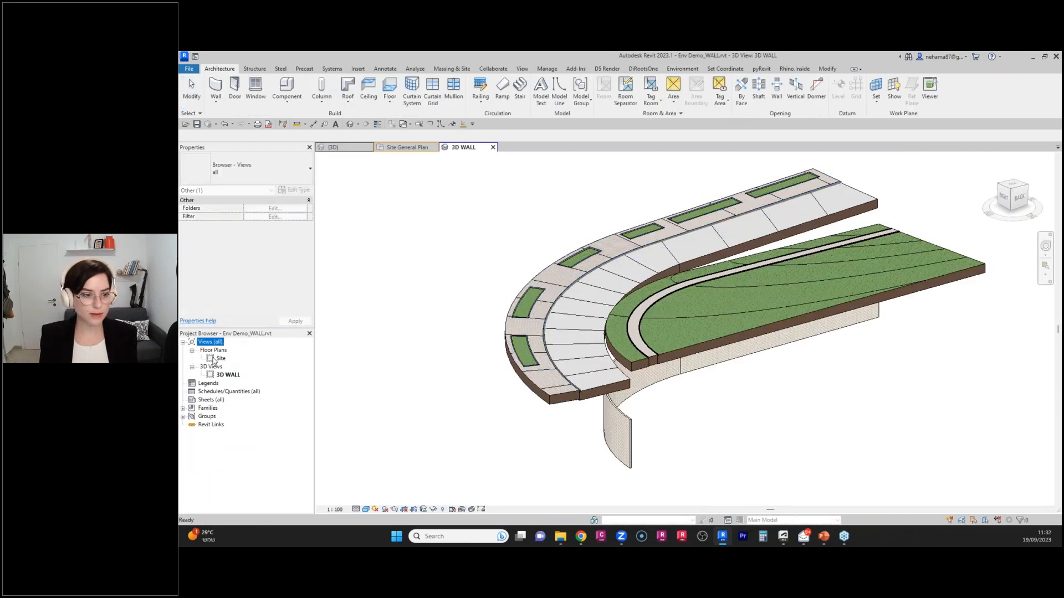
{"action": "double_click", "coordinate": [222, 359]}
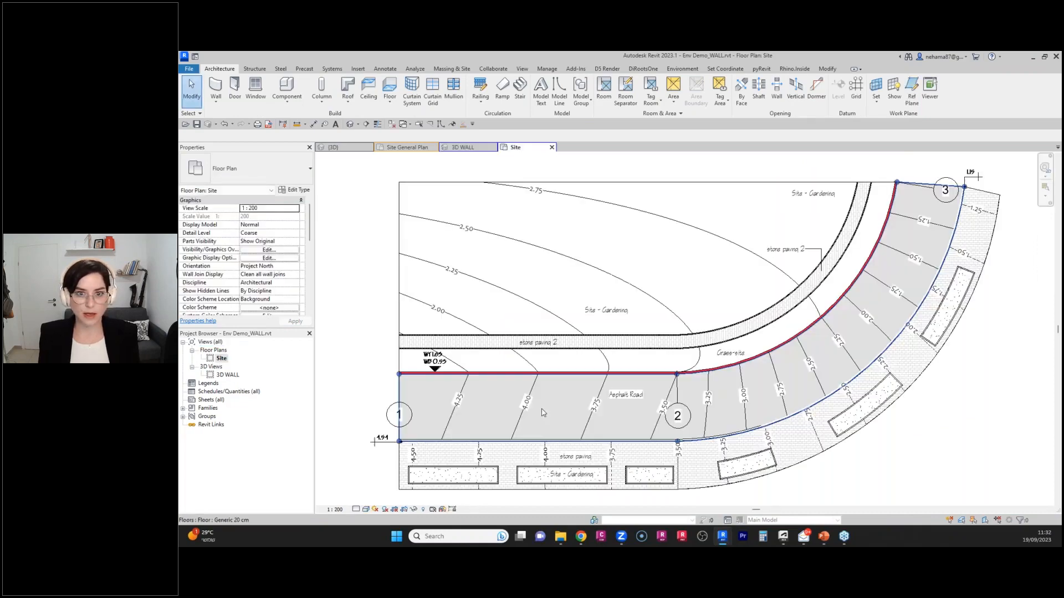
{"action": "left_click", "coordinate": [476, 148]}
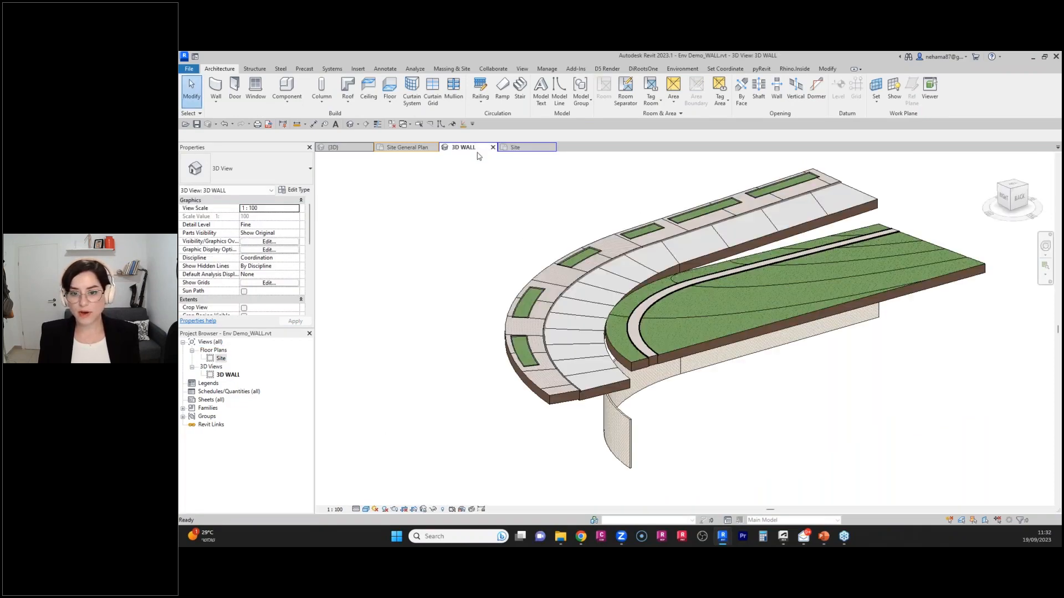
{"action": "middle_click_drag", "start_coordinate": [910, 427], "coordinate": [813, 464], "text": "shift"}
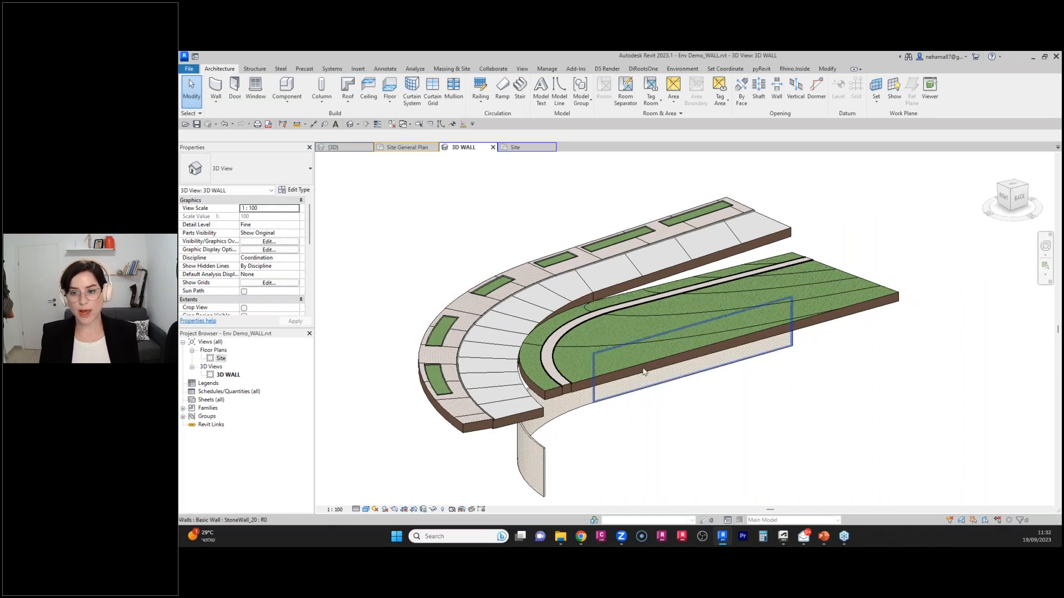
{"action": "left_click", "coordinate": [700, 281]}
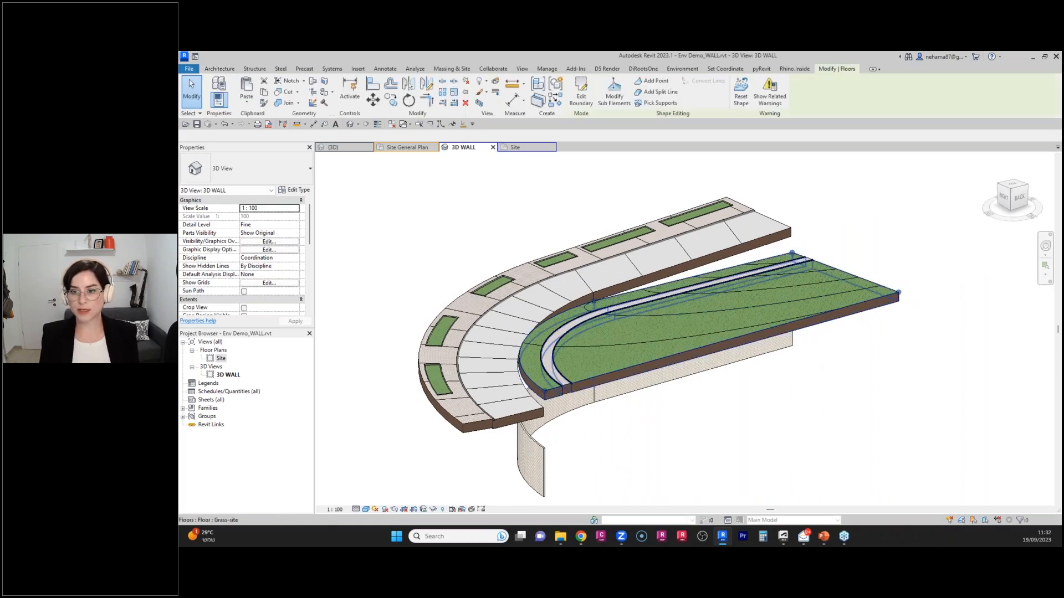
{"action": "left_click", "coordinate": [730, 247]}
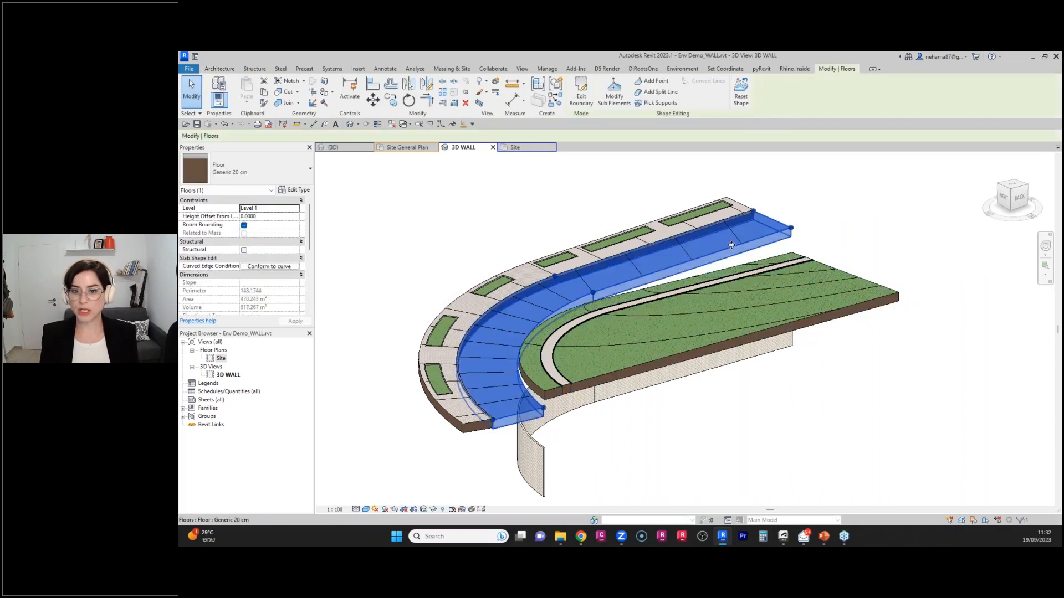
{"action": "left_click", "coordinate": [732, 280]}
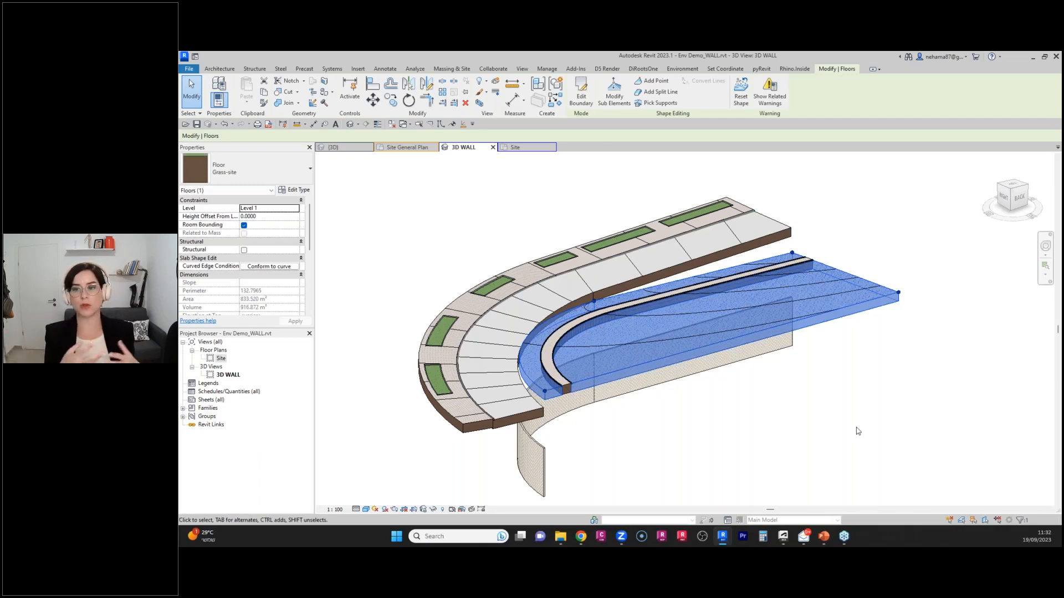
Examine the ground elevations on both sides of the stone wall between the road and grass in the Site plan.
{"action": "left_click", "coordinate": [510, 148]}
{"action": "left_click", "coordinate": [374, 338]}
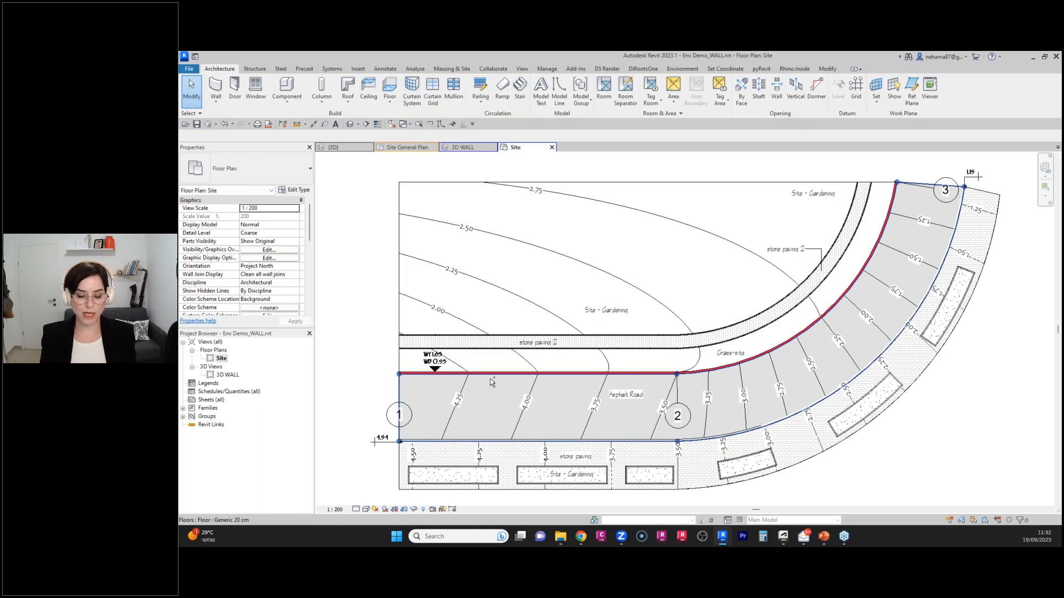
{"action": "scroll", "coordinate": [490, 382], "scroll_direction": "up", "scroll_amount": 3}
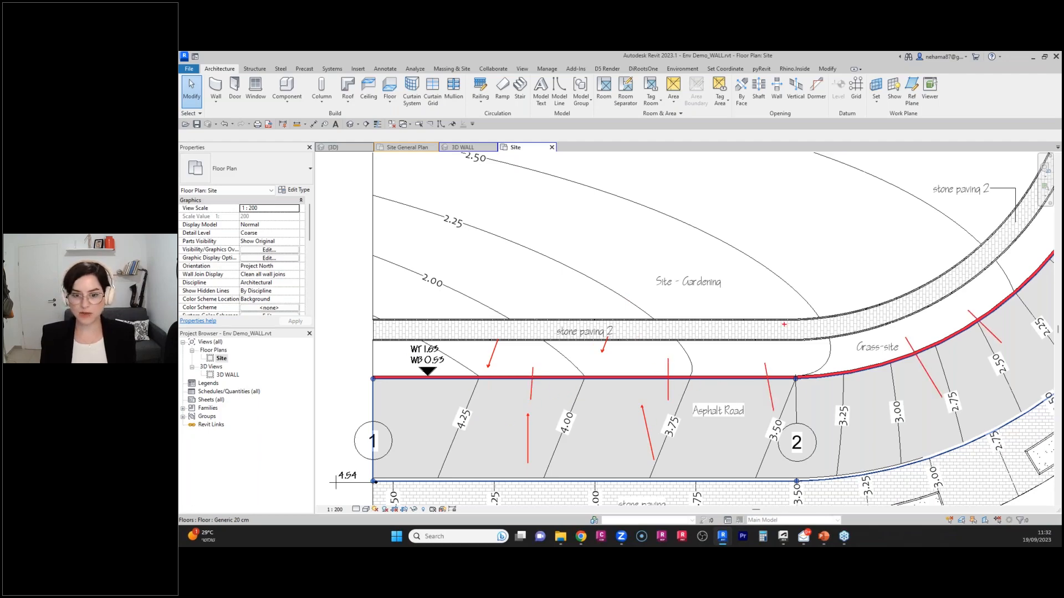
{"action": "key", "text": "Escape"}
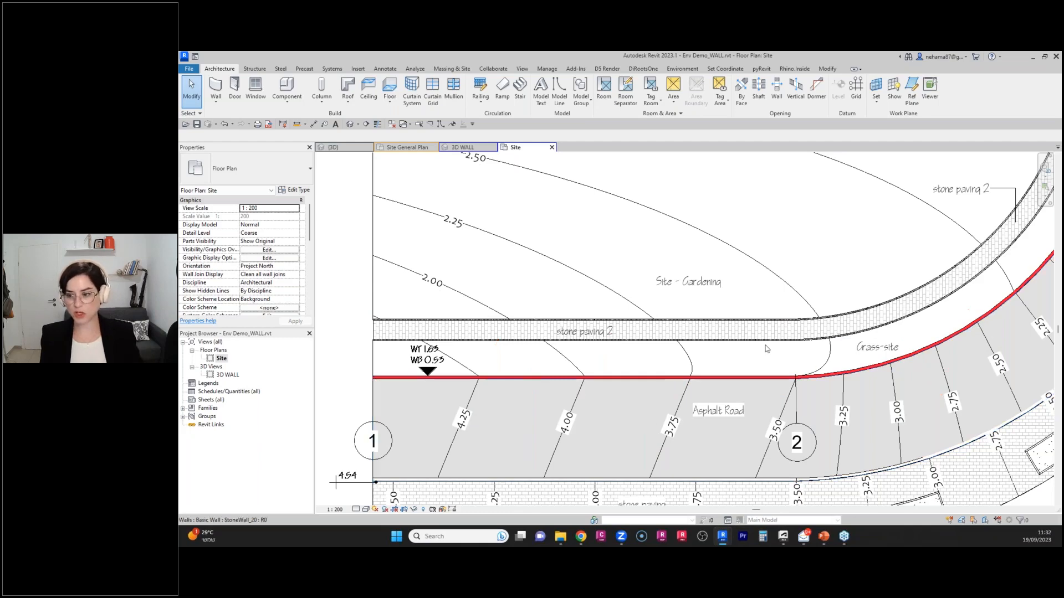
Split the straight stone wall into four segments in the 3D WALL view, with Delete Inner Segment turned off.
{"action": "left_click", "coordinate": [465, 147]}
{"action": "middle_click_drag", "start_coordinate": [843, 368], "coordinate": [810, 378], "text": "shift"}
{"action": "left_click", "coordinate": [811, 378]}
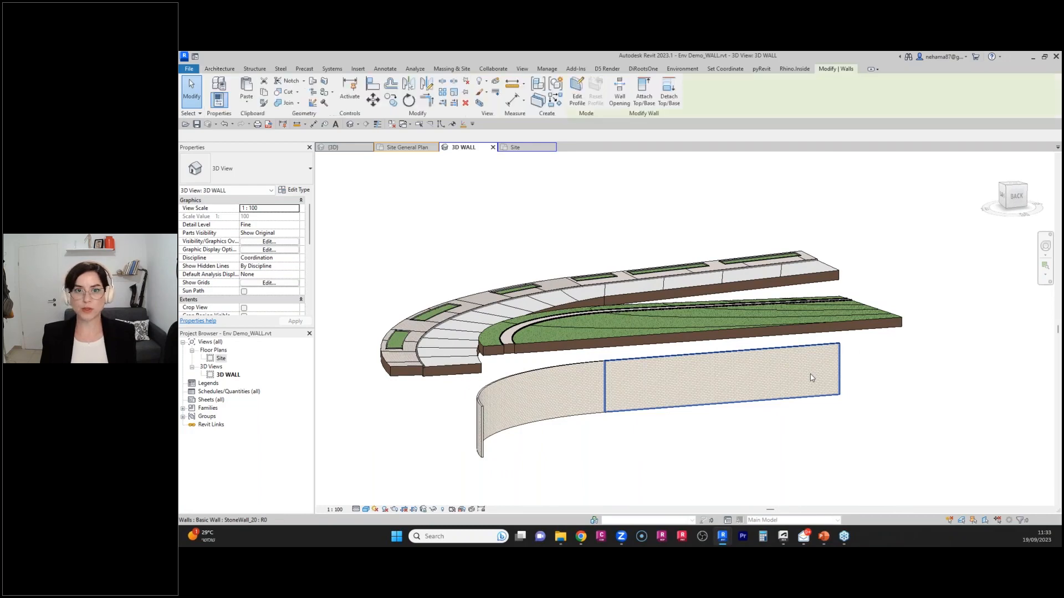
{"action": "left_click", "coordinate": [442, 81]}
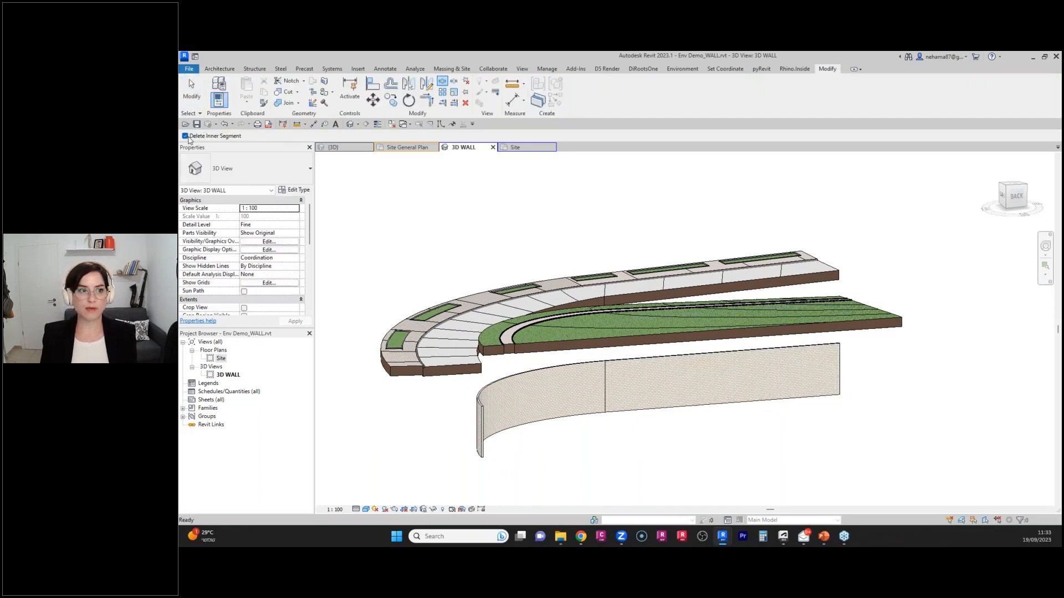
{"action": "left_click", "coordinate": [790, 353]}
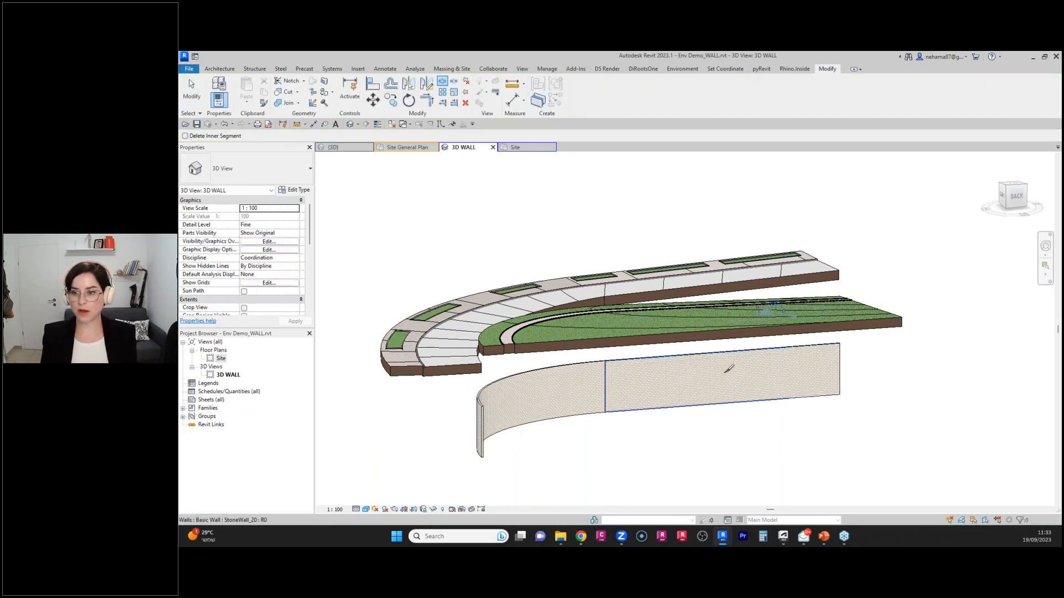
{"action": "left_click", "coordinate": [717, 372]}
{"action": "left_click", "coordinate": [660, 378]}
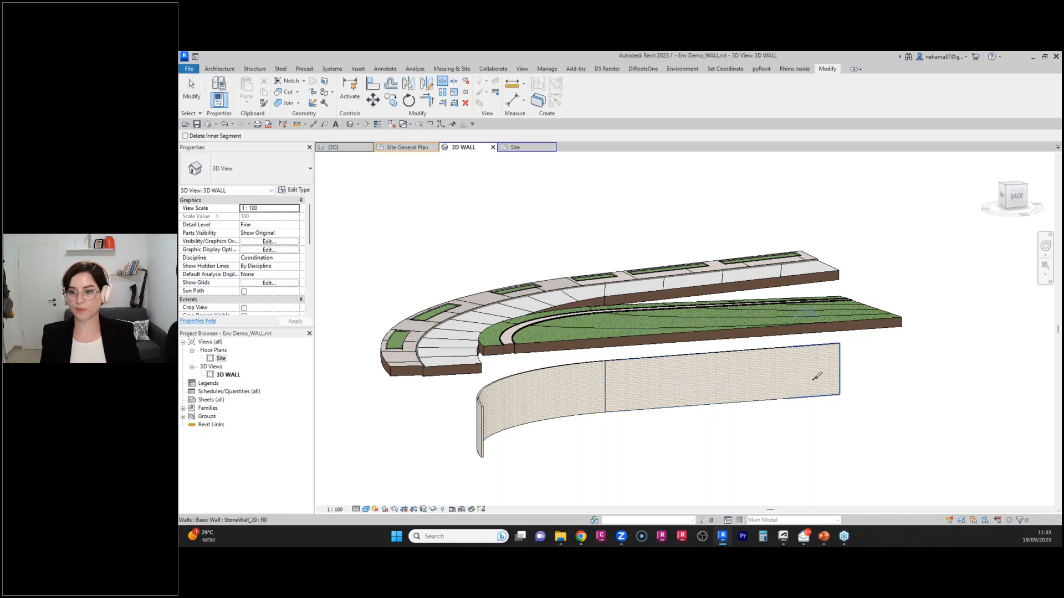
{"action": "key", "text": "Escape"}
Raise the tops of three straight wall segments in descending steps that follow the sloping road edge.
{"action": "left_click", "coordinate": [813, 382]}
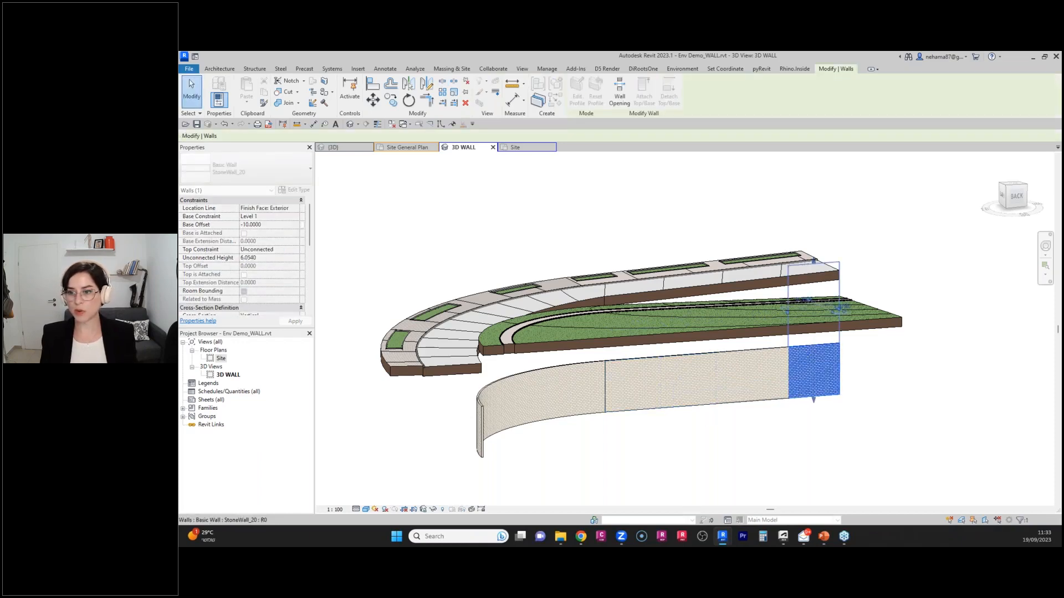
{"action": "left_click_drag", "start_coordinate": [806, 270], "coordinate": [740, 284]}
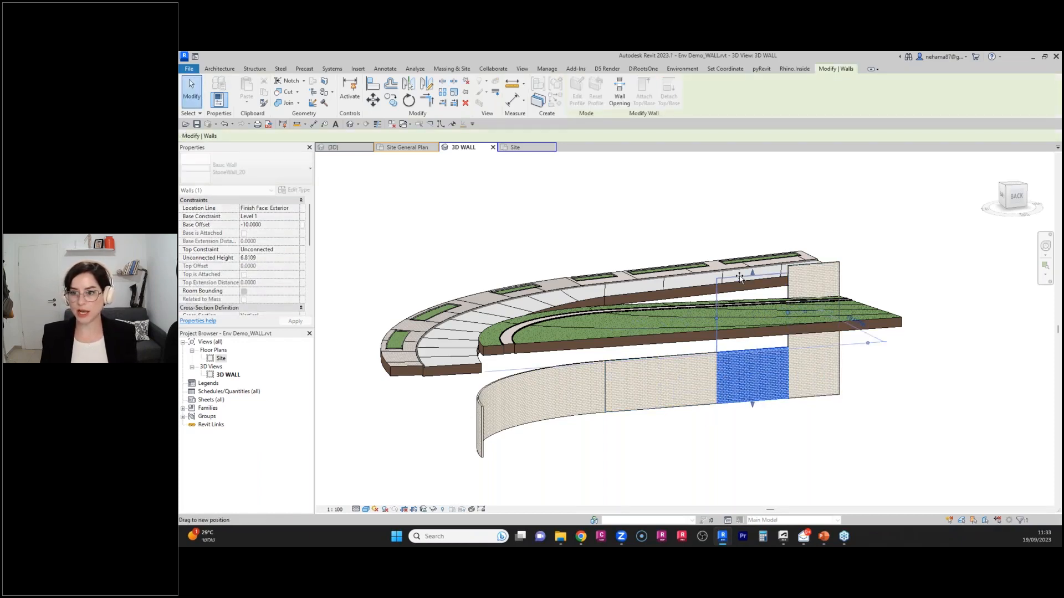
{"action": "left_click", "coordinate": [688, 371]}
{"action": "left_click_drag", "start_coordinate": [686, 355], "coordinate": [688, 284]}
{"action": "left_click", "coordinate": [744, 430]}
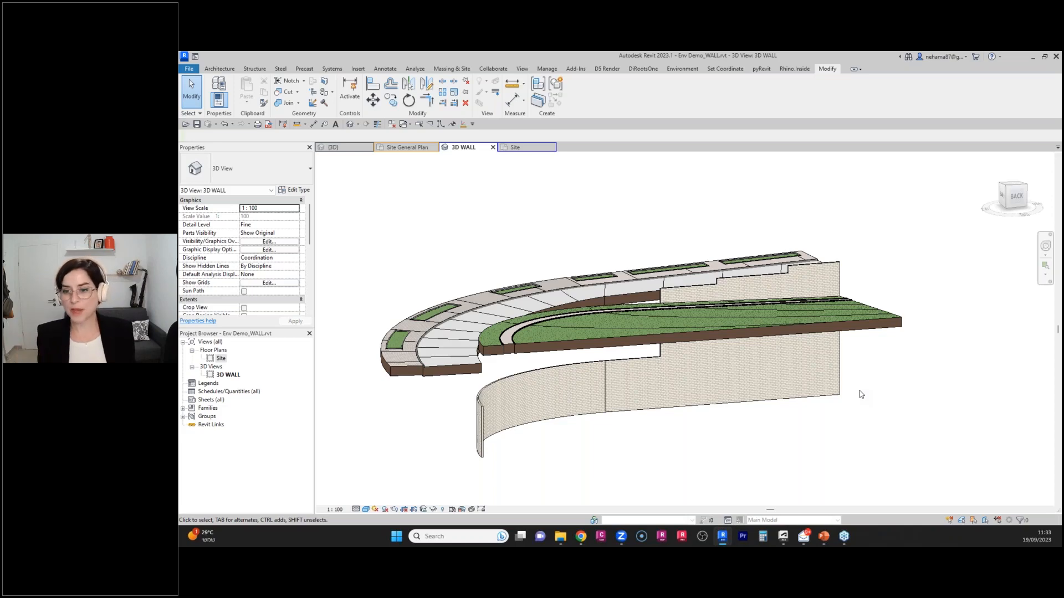
Undo the height changes and splits made on the straight stone wall.
{"action": "key", "text": "ctrl+z"}
{"action": "key", "text": "ctrl+z"}
{"action": "key", "text": "ctrl+z"}
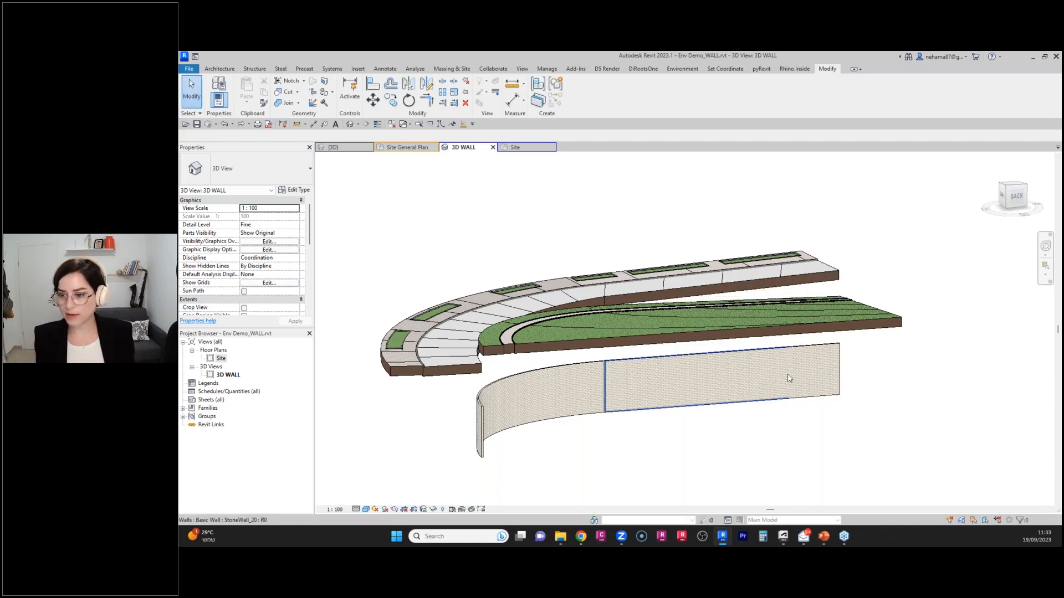
Examine the ground elevations along the curved part of the stone wall in the Site plan, returning to the 3D WALL view.
{"action": "scroll", "coordinate": [501, 385], "scroll_direction": "down", "scroll_amount": 3}
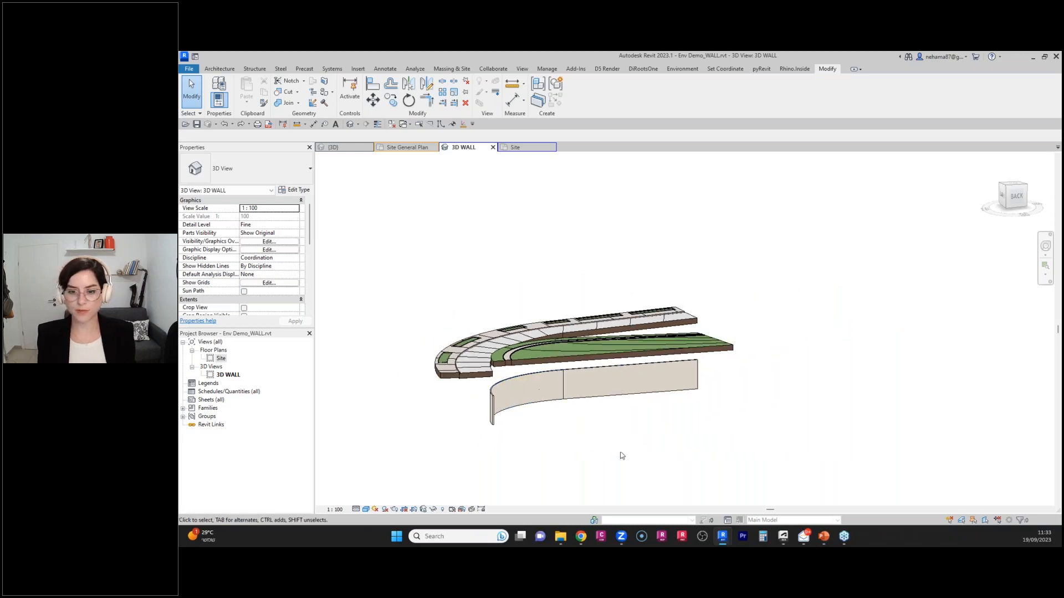
{"action": "left_click", "coordinate": [521, 149]}
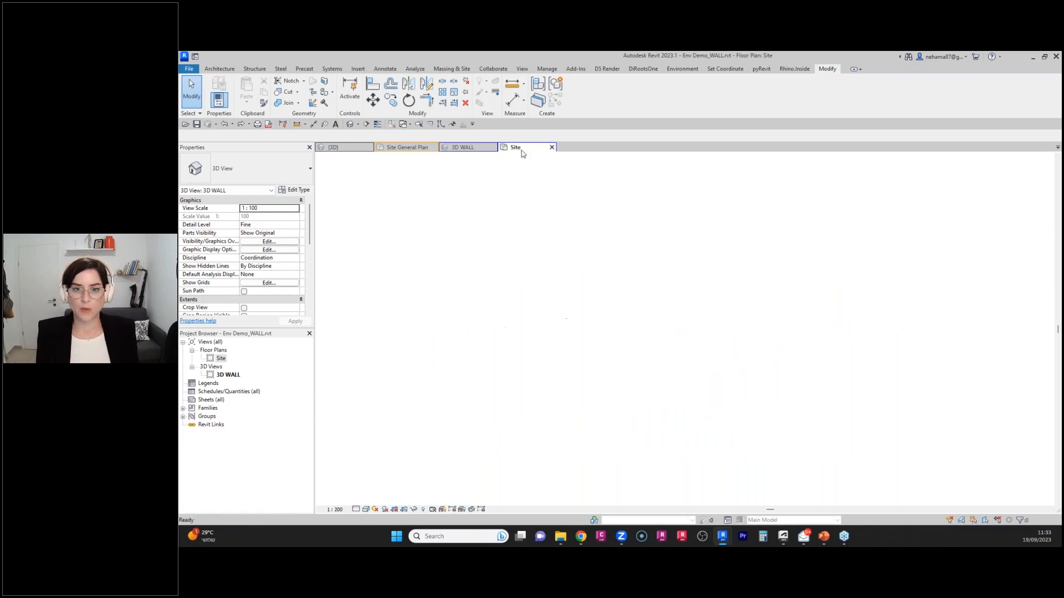
{"action": "scroll", "coordinate": [519, 169], "scroll_direction": "down", "scroll_amount": 4}
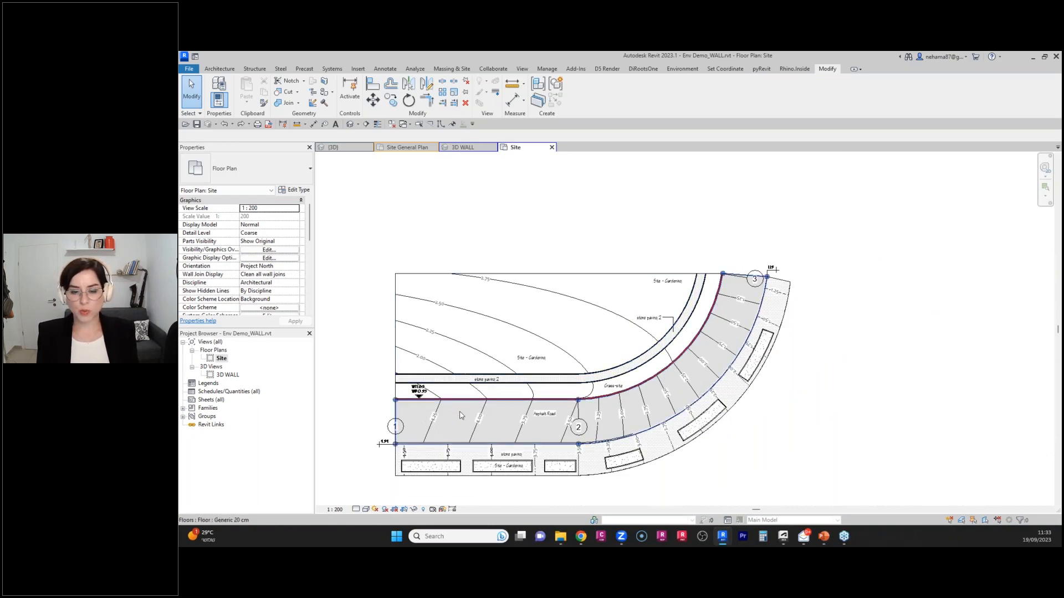
{"action": "scroll", "coordinate": [577, 398], "scroll_direction": "up", "scroll_amount": 3}
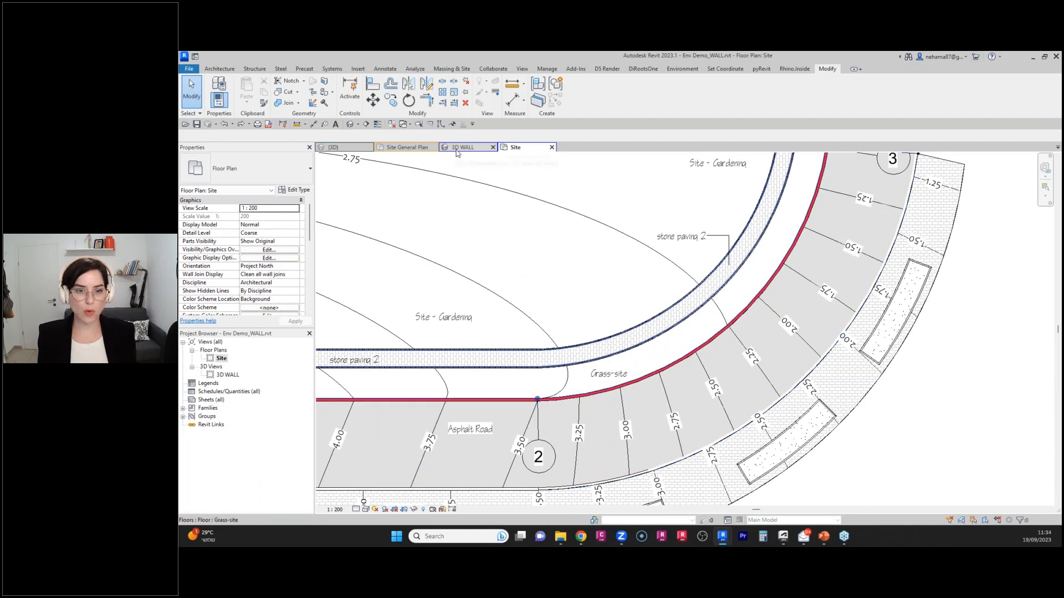
{"action": "left_click", "coordinate": [460, 147]}
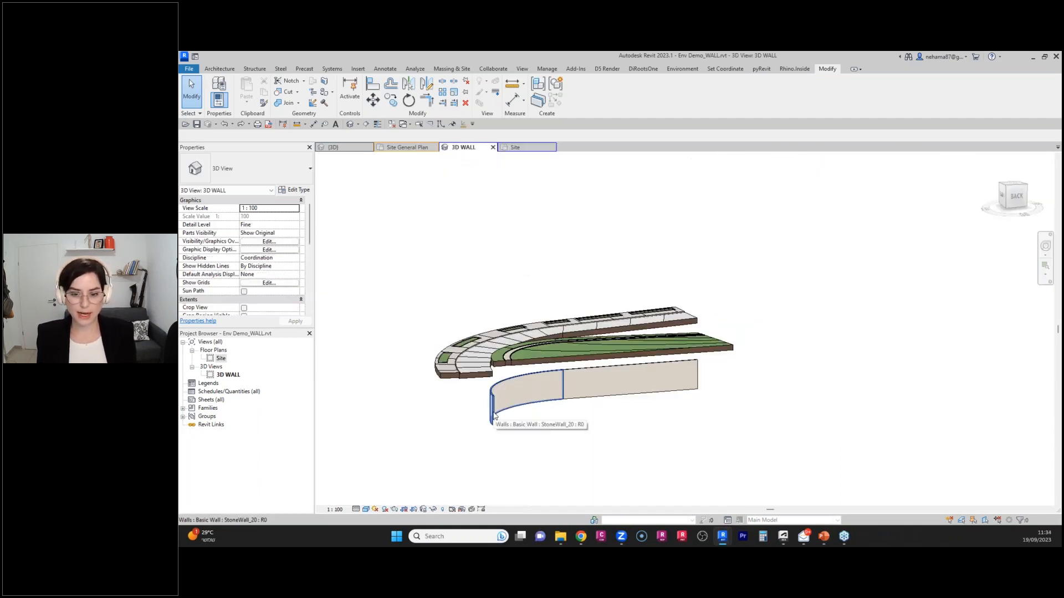
Arrange both connected stone walls with 1.00 m minimum height, 1.20 m embedment, 0.50 m step offset, 0.05 m round-off and automatic surface selection.
{"action": "left_click", "coordinate": [492, 421]}
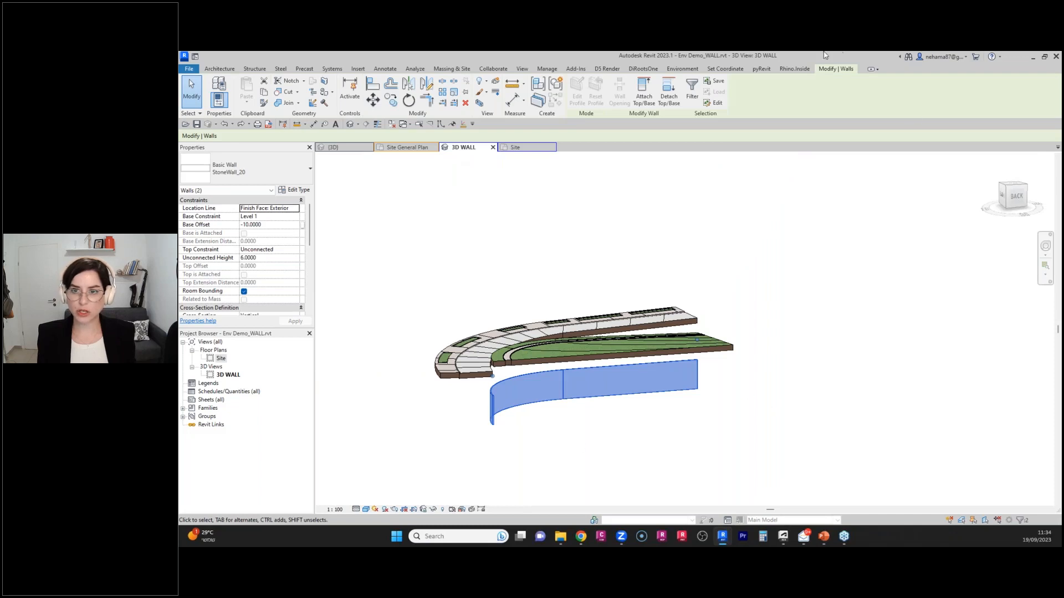
{"action": "left_click", "coordinate": [678, 72]}
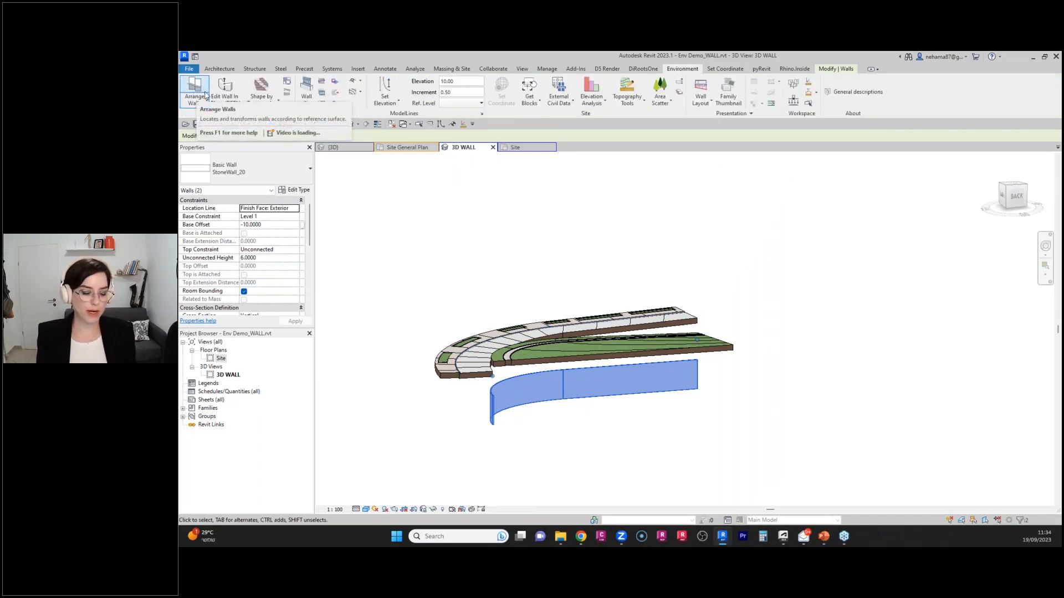
{"action": "key", "text": "ctrl+1"}
{"action": "left_click", "coordinate": [216, 123]}
{"action": "left_click_drag", "start_coordinate": [212, 123], "coordinate": [212, 243], "text": "ctrl+shift"}
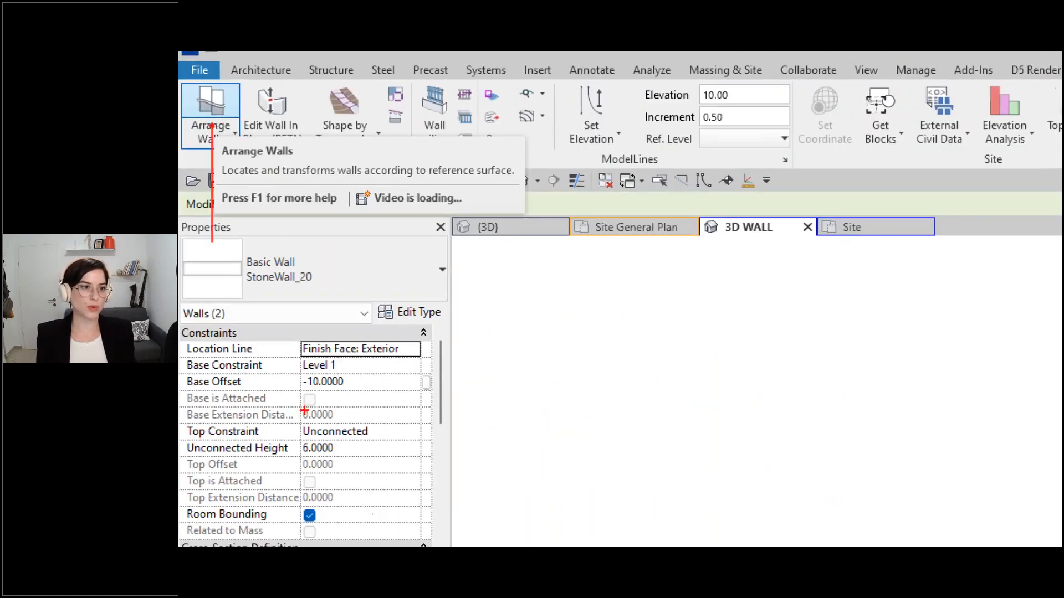
{"action": "key", "text": "Escape"}
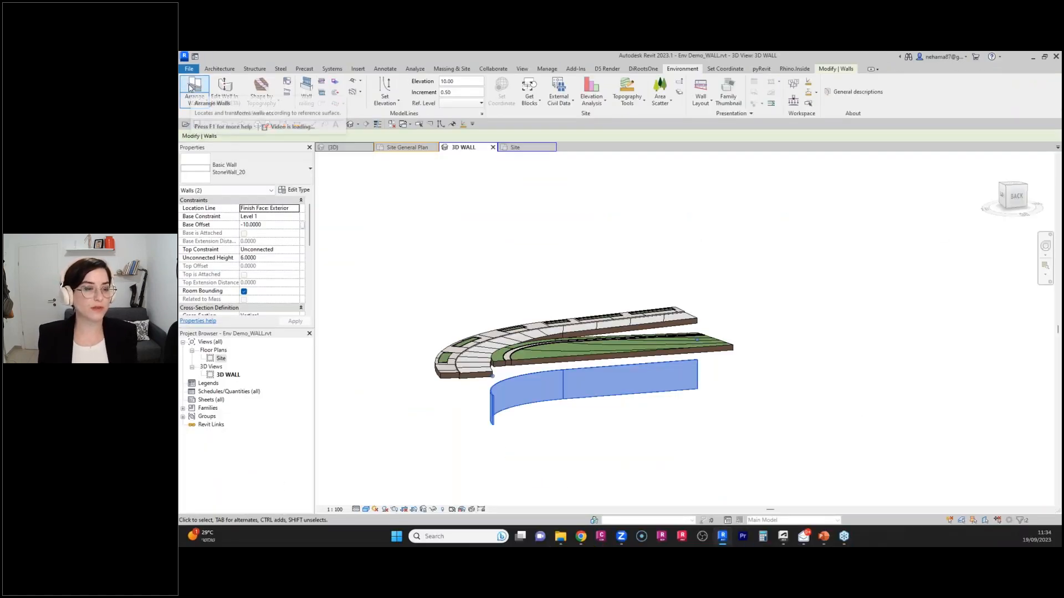
{"action": "left_click", "coordinate": [191, 88]}
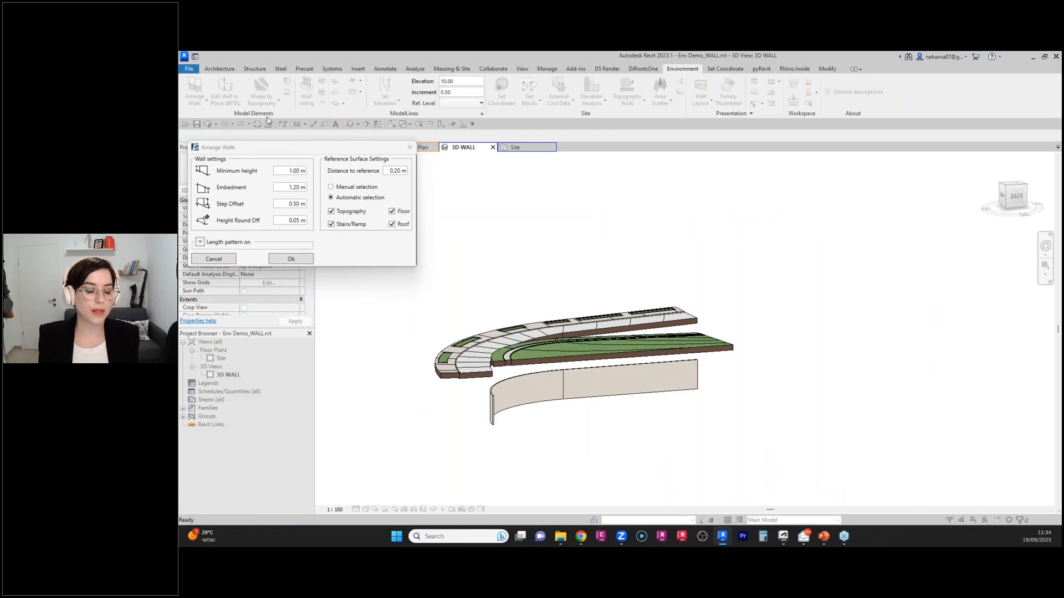
{"action": "left_click_drag", "start_coordinate": [319, 151], "coordinate": [322, 130]}
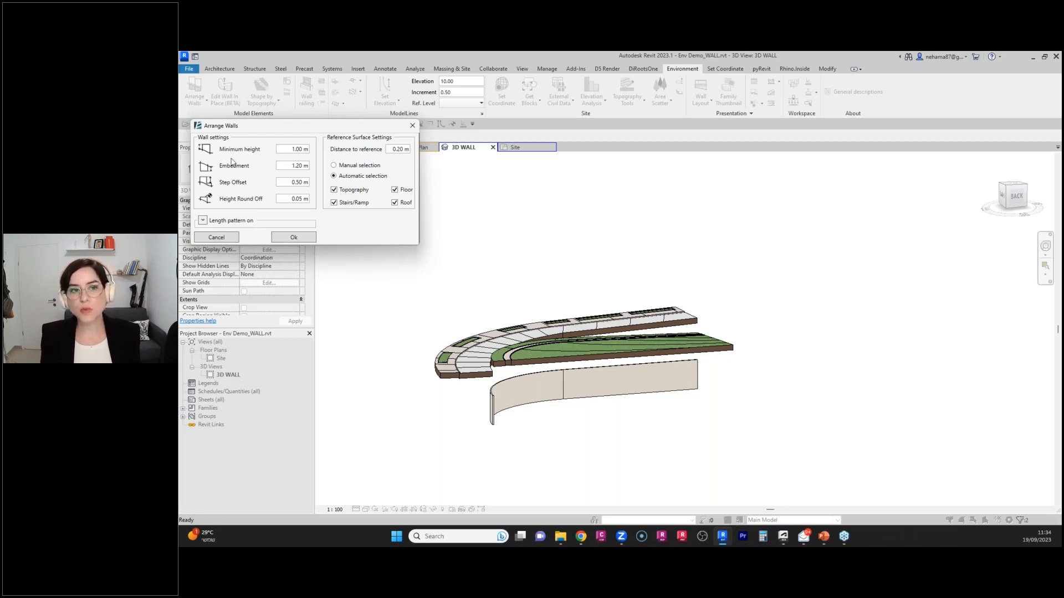
{"action": "left_click", "coordinate": [202, 220]}
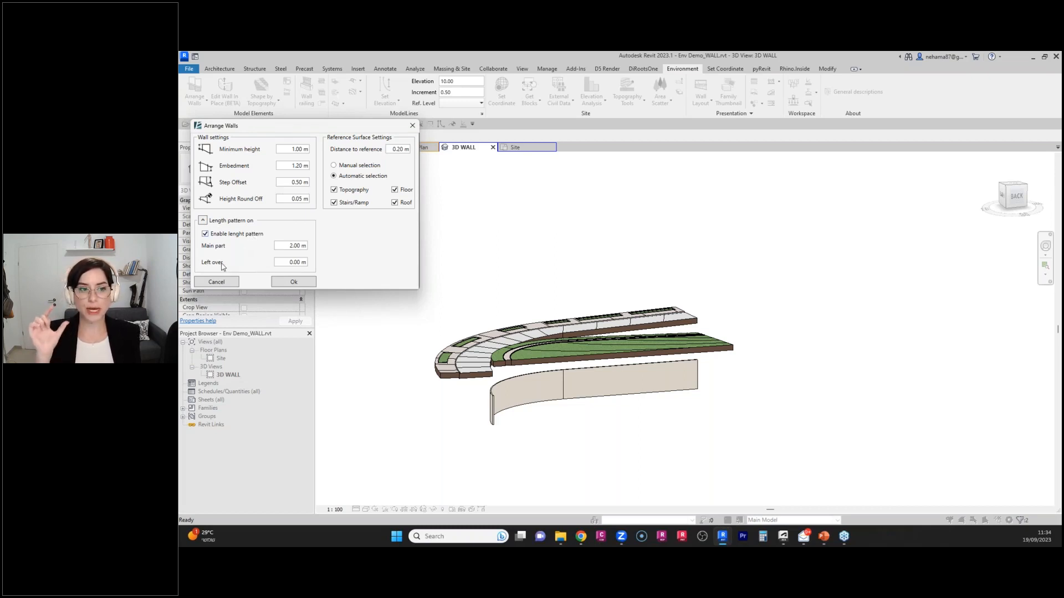
{"action": "left_click", "coordinate": [207, 221]}
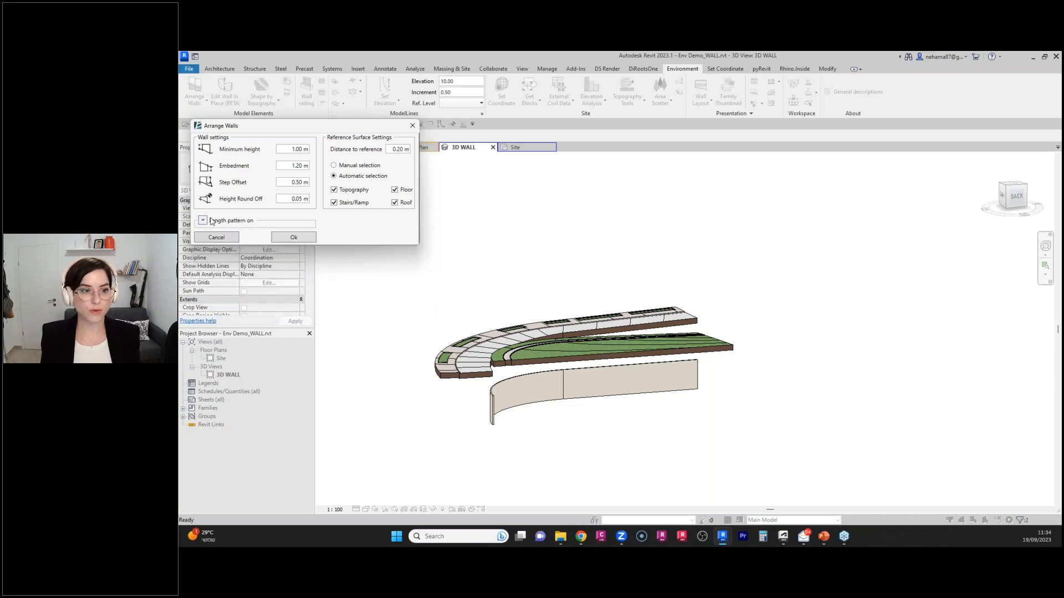
{"action": "left_click", "coordinate": [293, 238]}
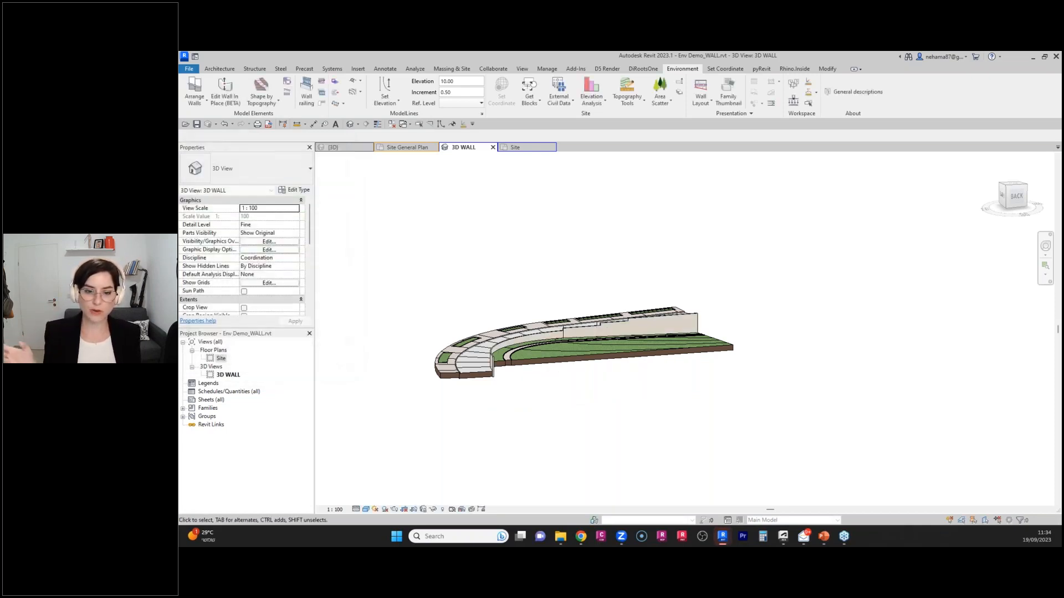
Inspect the tops and bases of the arranged stone wall from the side and from underneath in the 3D WALL view.
{"action": "scroll", "coordinate": [476, 291], "scroll_direction": "up", "scroll_amount": 3}
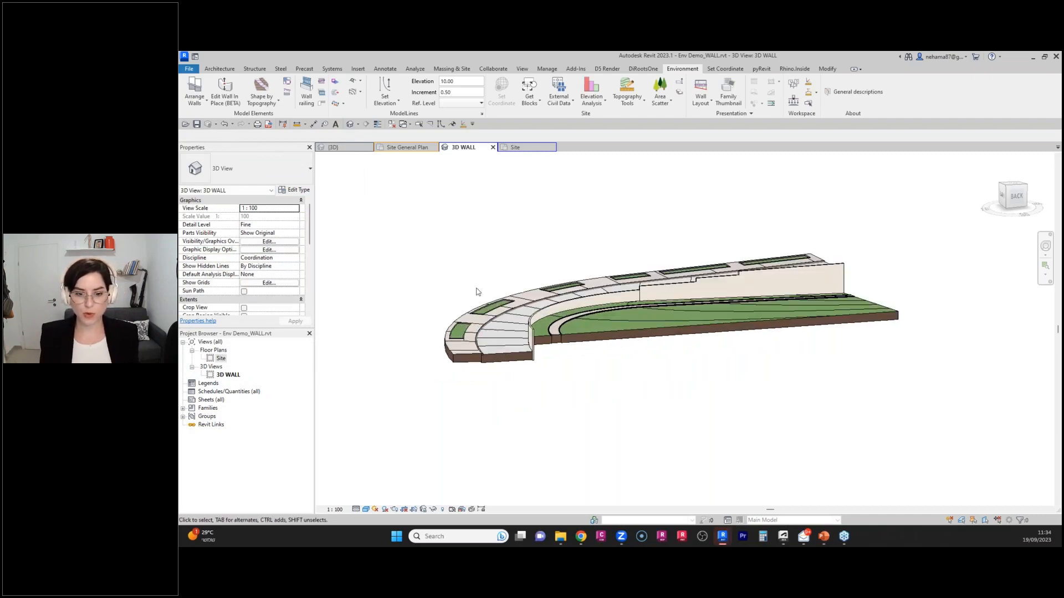
{"action": "scroll", "coordinate": [666, 355], "scroll_direction": "up", "scroll_amount": 2}
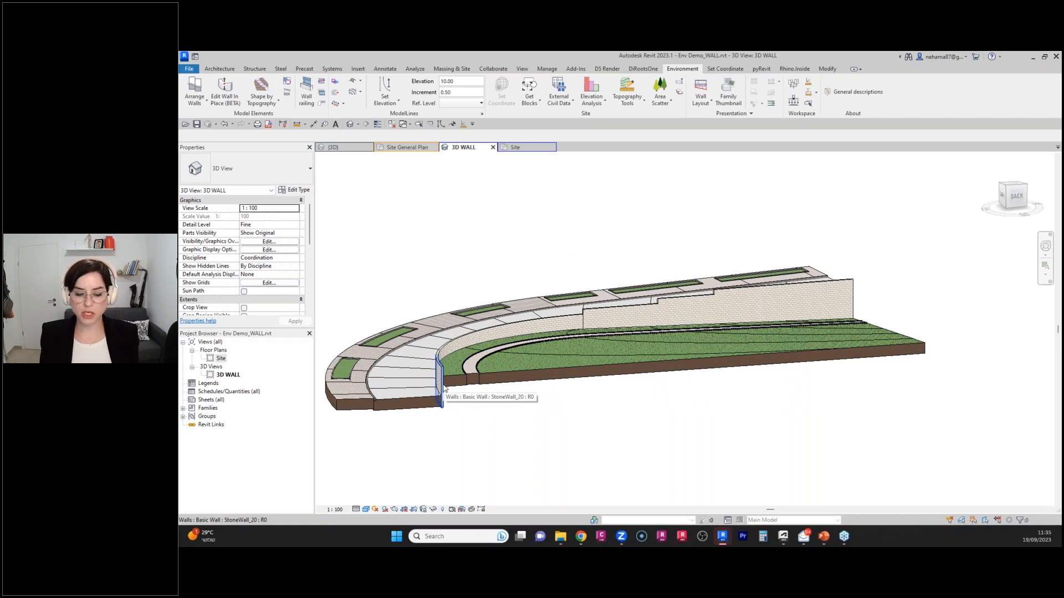
{"action": "key", "text": "Tab"}
{"action": "left_click", "coordinate": [443, 389]}
{"action": "middle_click_drag", "start_coordinate": [462, 410], "coordinate": [710, 420], "text": "shift"}
{"action": "left_click", "coordinate": [709, 420]}
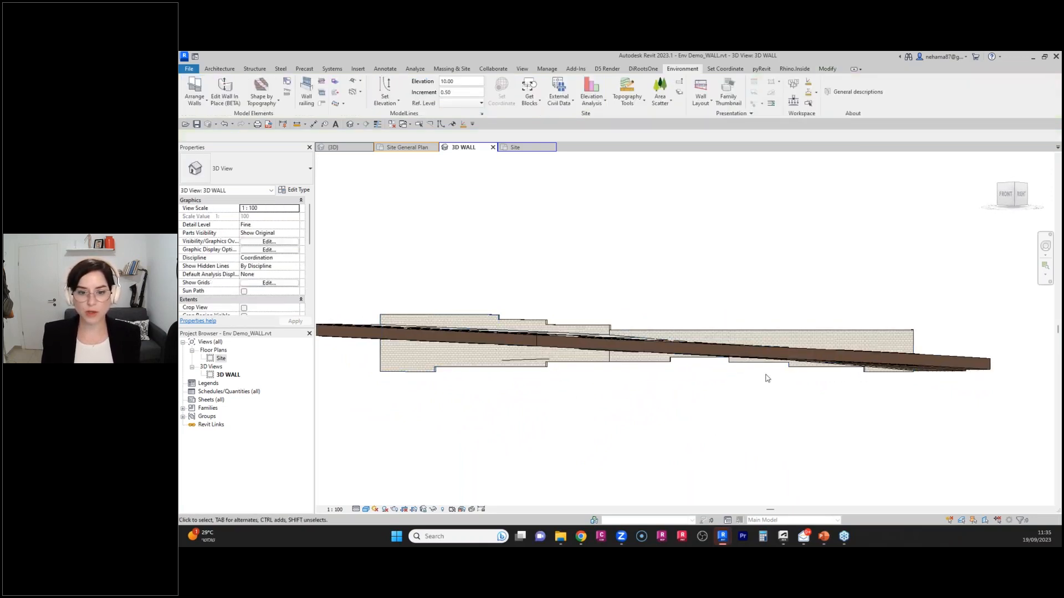
{"action": "scroll", "coordinate": [714, 326], "scroll_direction": "up", "scroll_amount": 3}
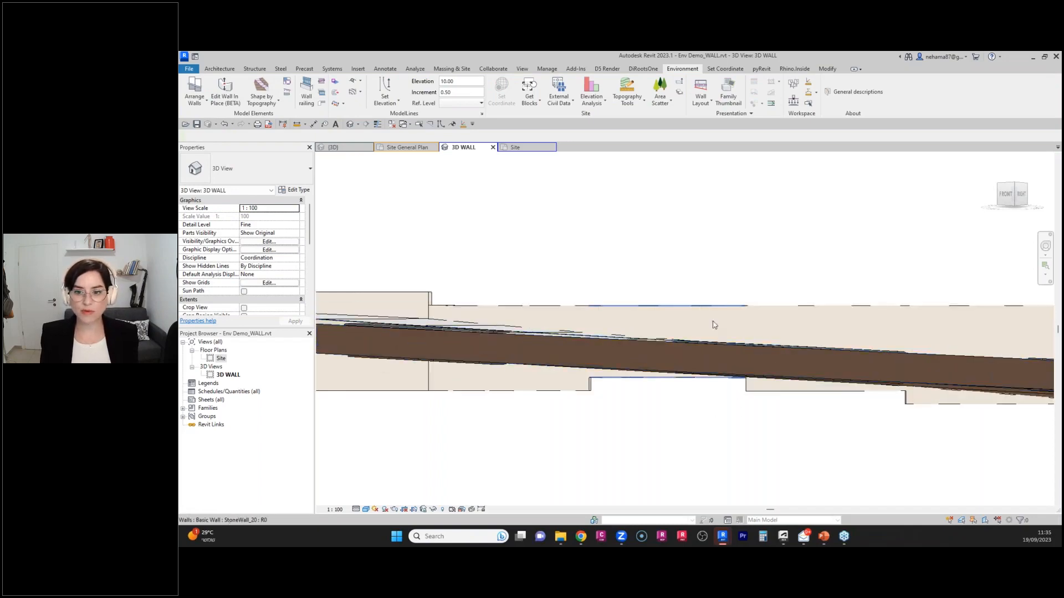
{"action": "left_click", "coordinate": [714, 327]}
{"action": "middle_click_drag", "start_coordinate": [781, 453], "coordinate": [663, 379], "text": "shift"}
{"action": "left_click_drag", "start_coordinate": [662, 377], "coordinate": [664, 400]}
{"action": "left_click", "coordinate": [890, 479]}
{"action": "scroll", "coordinate": [856, 386], "scroll_direction": "down", "scroll_amount": 3}
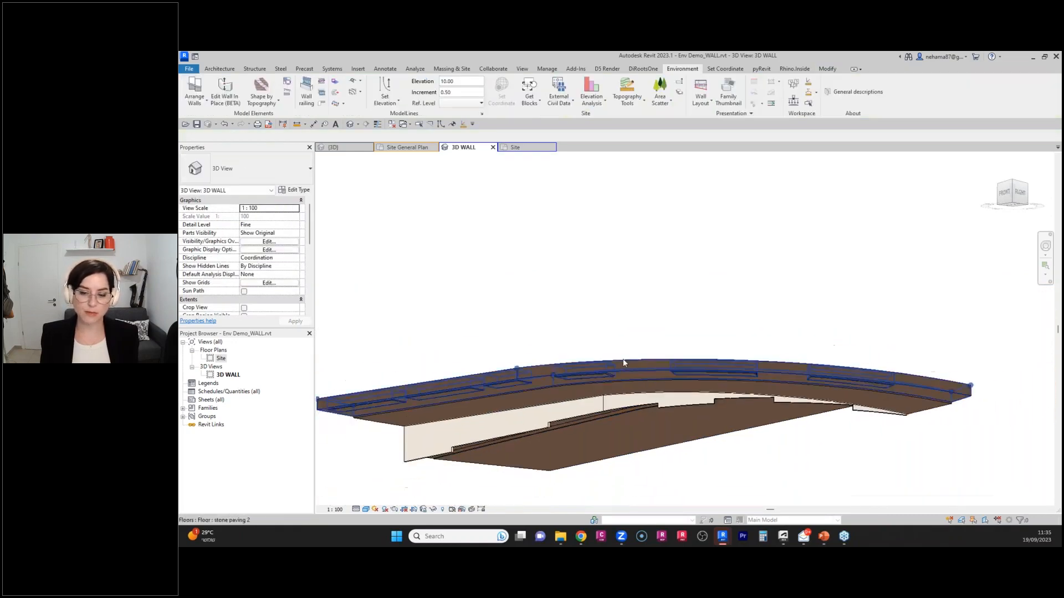
Rearrange all connected stone wall segments with the minimum height set to 0, using the Arrange Walls tool.
{"action": "middle_click_drag", "start_coordinate": [773, 273], "coordinate": [861, 394], "text": "shift"}
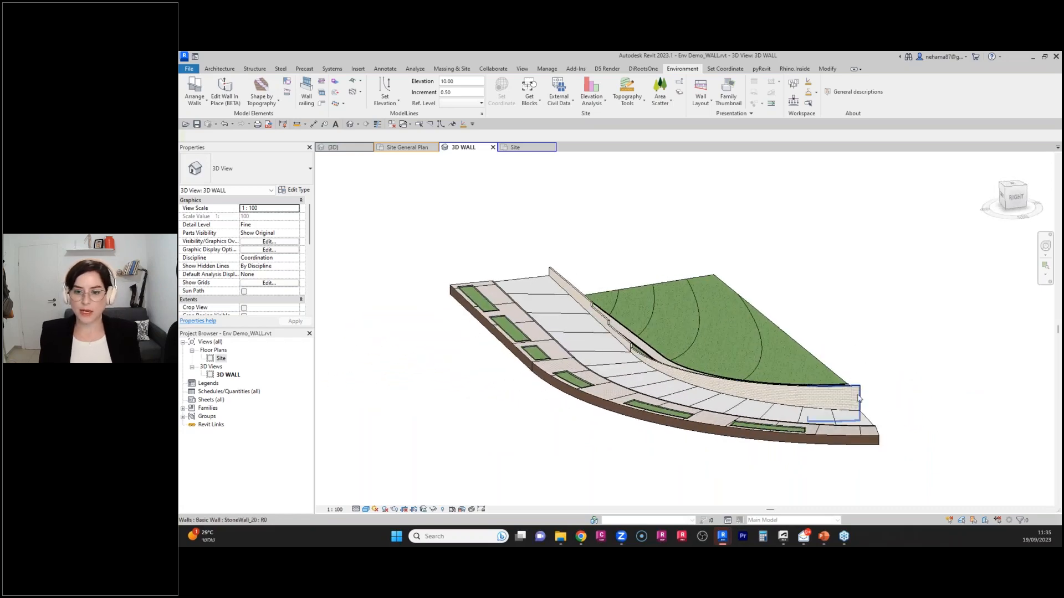
{"action": "key", "text": "Tab"}
{"action": "left_click", "coordinate": [859, 398]}
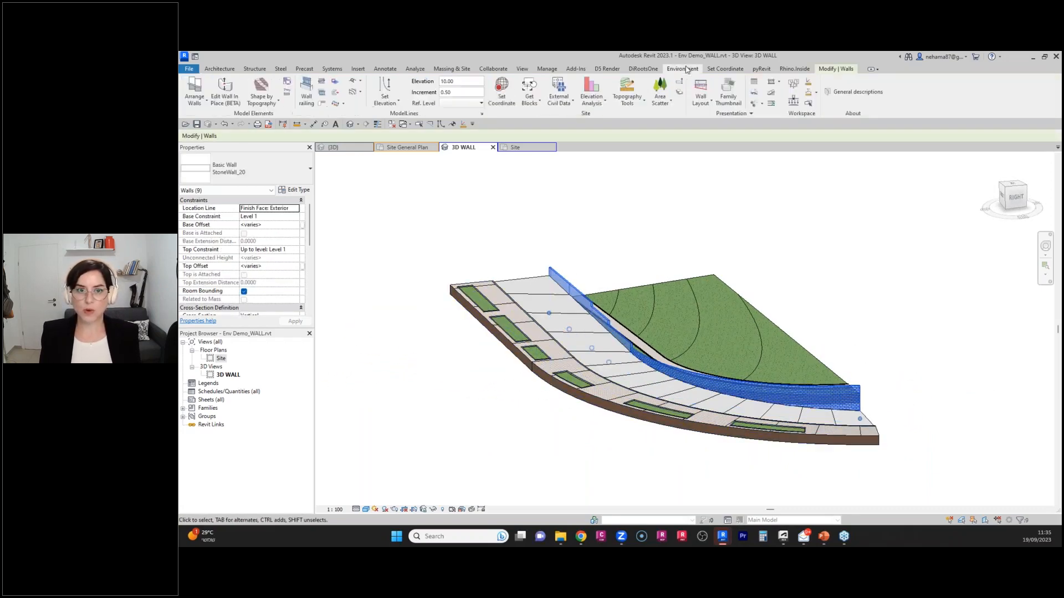
{"action": "left_click", "coordinate": [194, 92]}
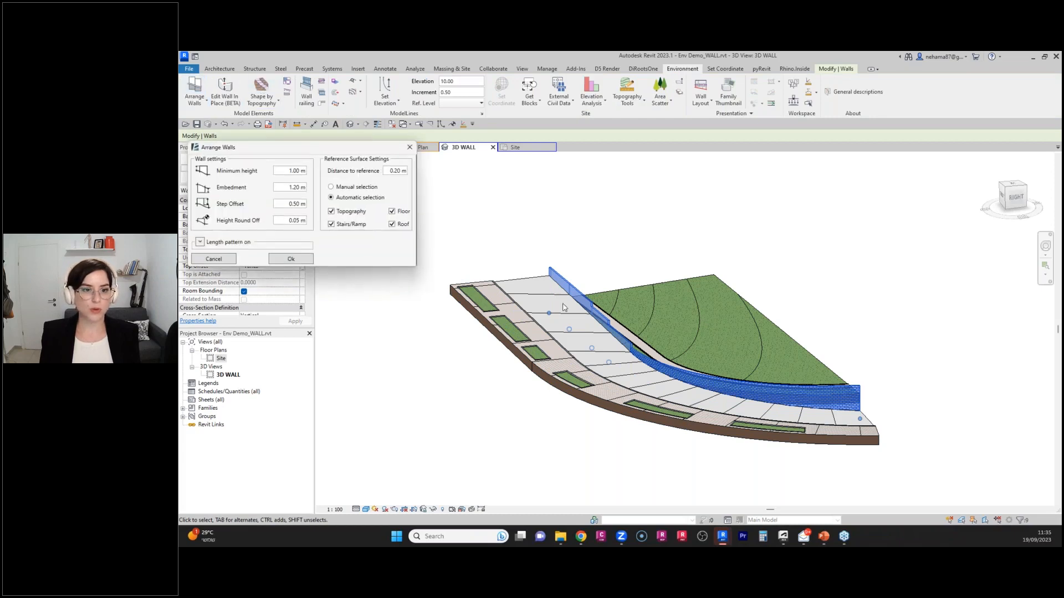
{"action": "double_click", "coordinate": [298, 171]}
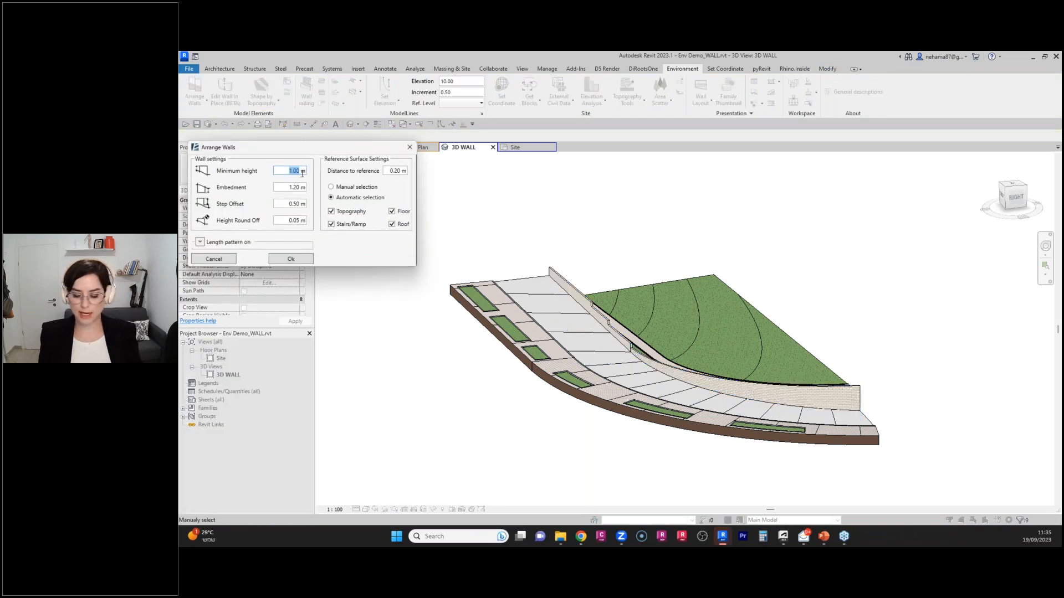
{"action": "type", "text": "0"}
{"action": "left_click", "coordinate": [290, 258]}
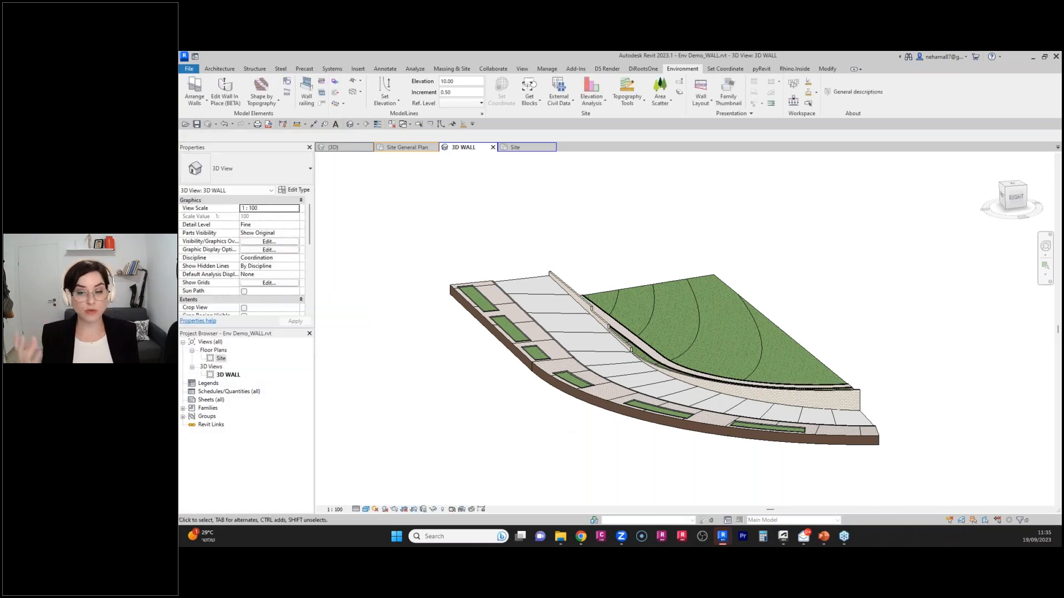
Add a wall railing of type wall capping along all connected stone wall segments, with zero offsets and without combining connected railings.
{"action": "middle_click_drag", "start_coordinate": [851, 497], "coordinate": [765, 502], "text": "shift"}
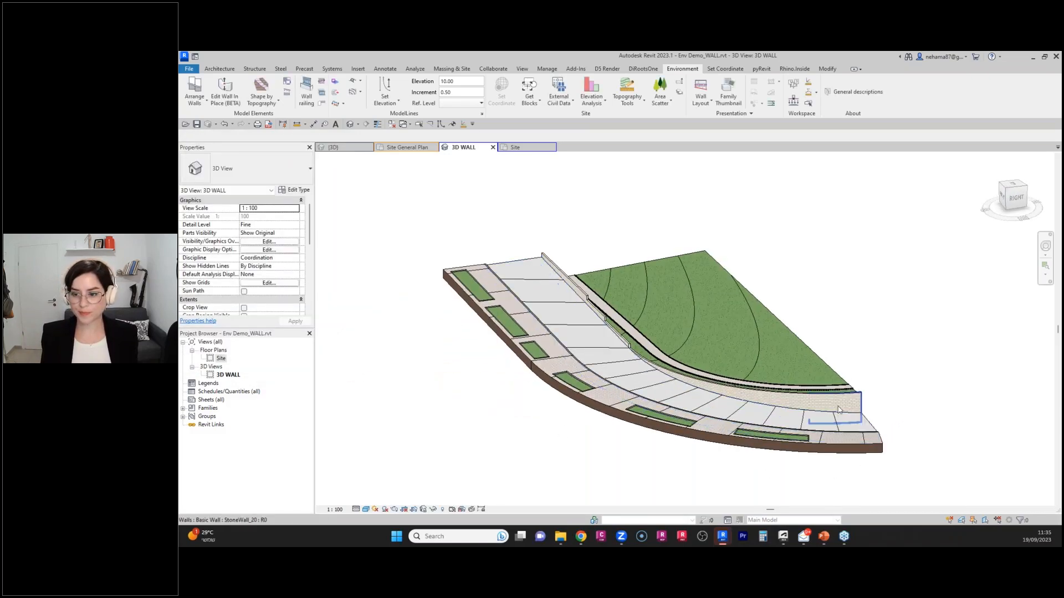
{"action": "left_click", "coordinate": [839, 407]}
{"action": "left_click", "coordinate": [940, 402]}
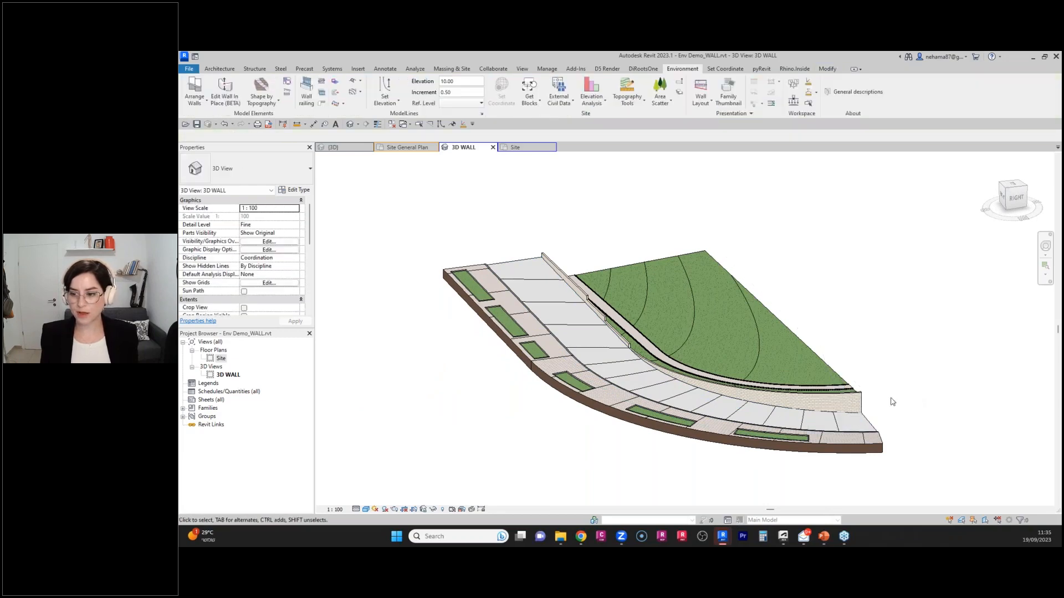
{"action": "key", "text": "Tab"}
{"action": "left_click", "coordinate": [848, 403]}
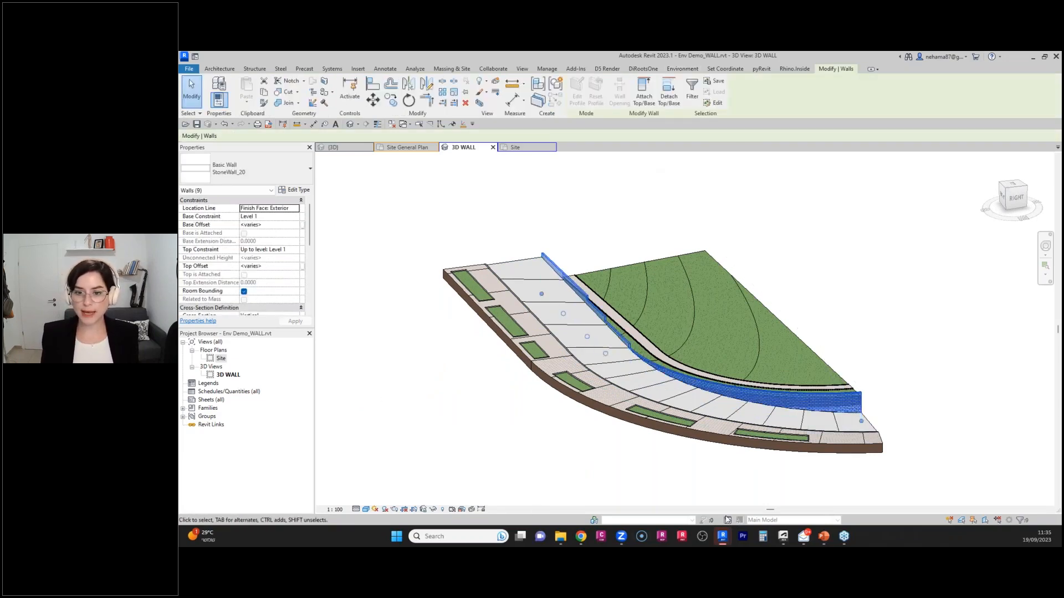
{"action": "left_click", "coordinate": [690, 70]}
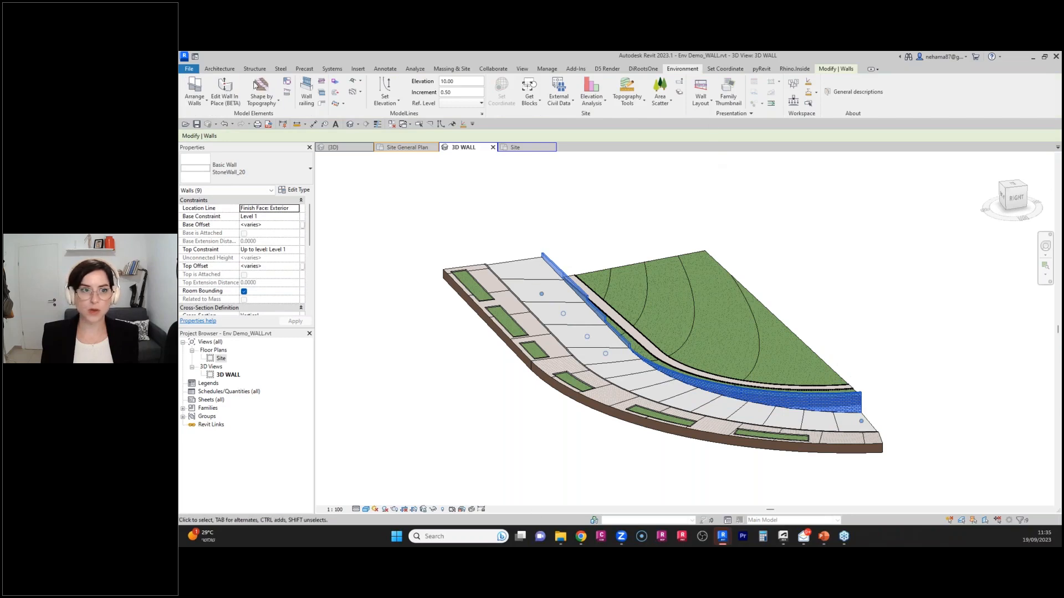
{"action": "left_click", "coordinate": [307, 90]}
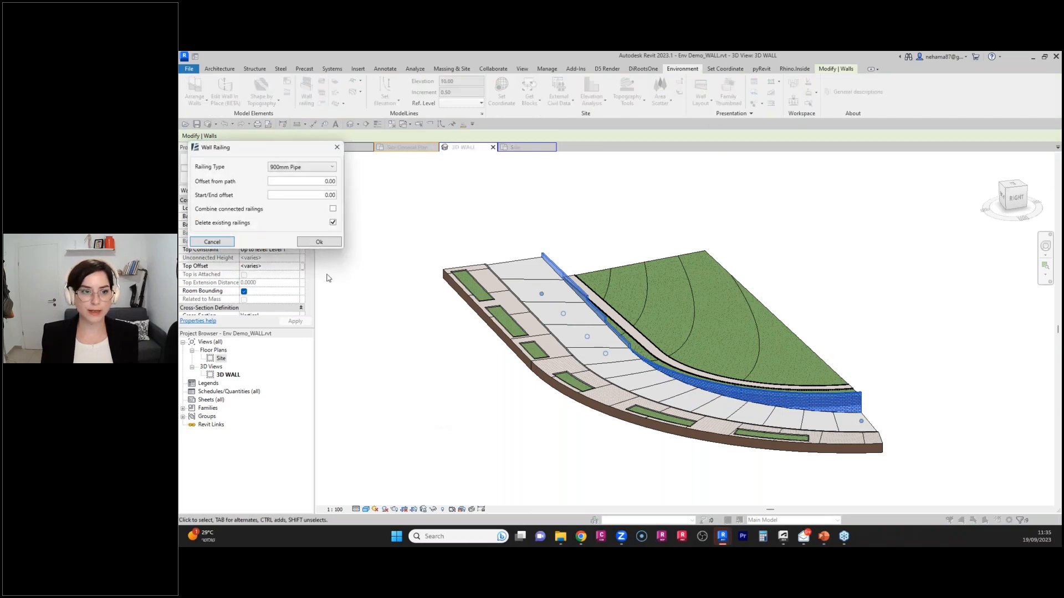
{"action": "left_click", "coordinate": [307, 166]}
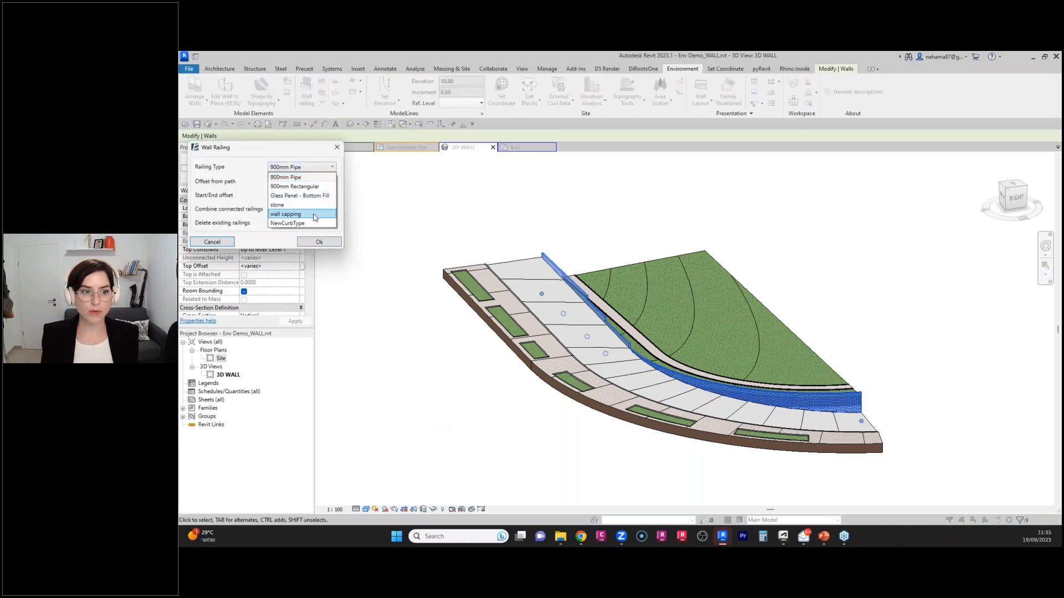
{"action": "left_click", "coordinate": [290, 214]}
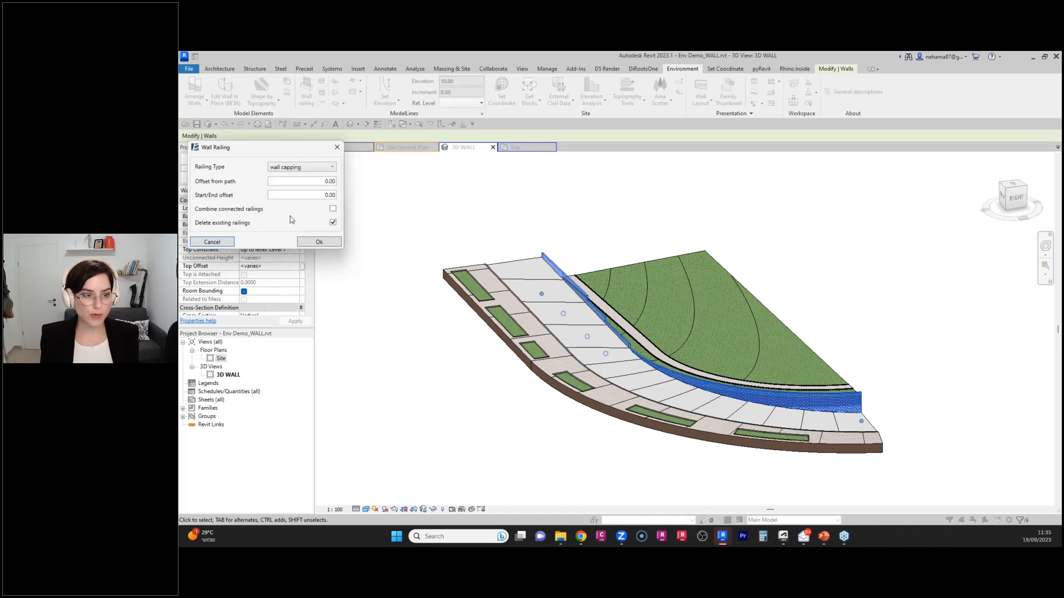
{"action": "left_click", "coordinate": [319, 242]}
Add a 900mm Pipe wall railing along the selected stone wall segments, with connected railings combined and zero offsets.
{"action": "scroll", "coordinate": [864, 404], "scroll_direction": "up", "scroll_amount": 6}
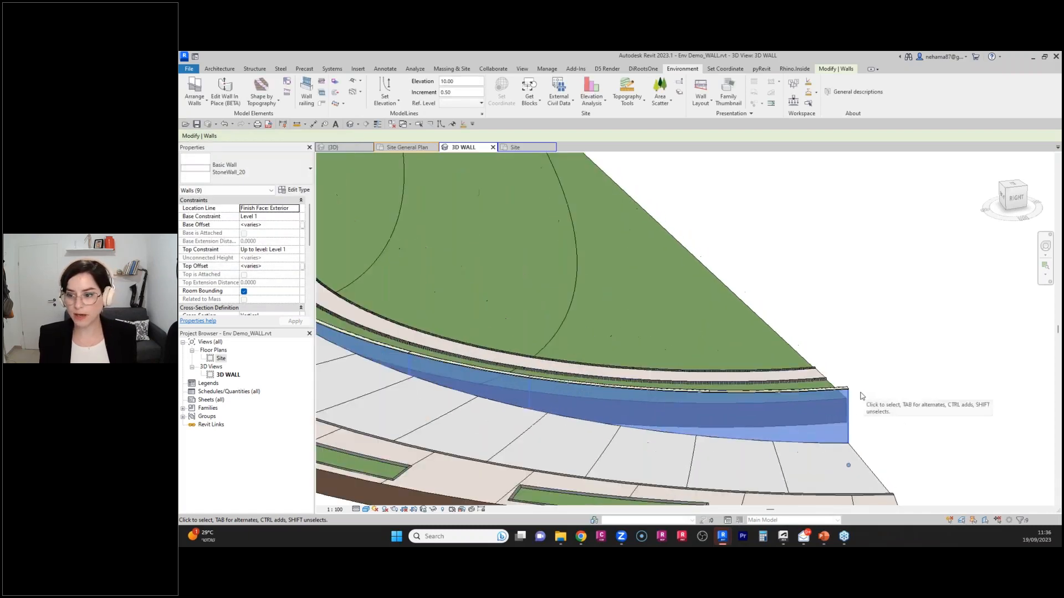
{"action": "scroll", "coordinate": [897, 402], "scroll_direction": "down", "scroll_amount": 5}
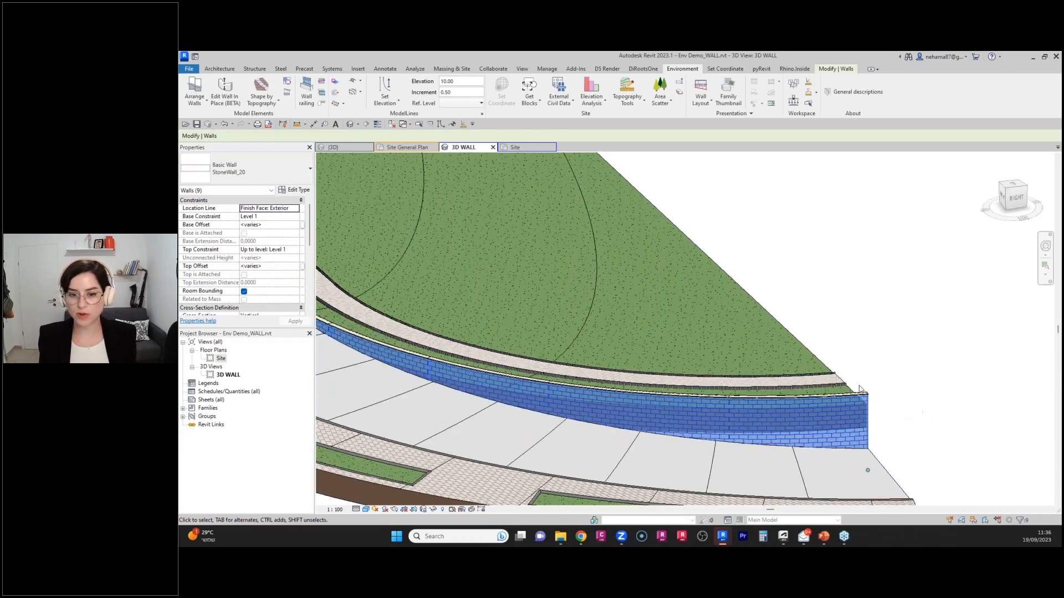
{"action": "left_click", "coordinate": [307, 95]}
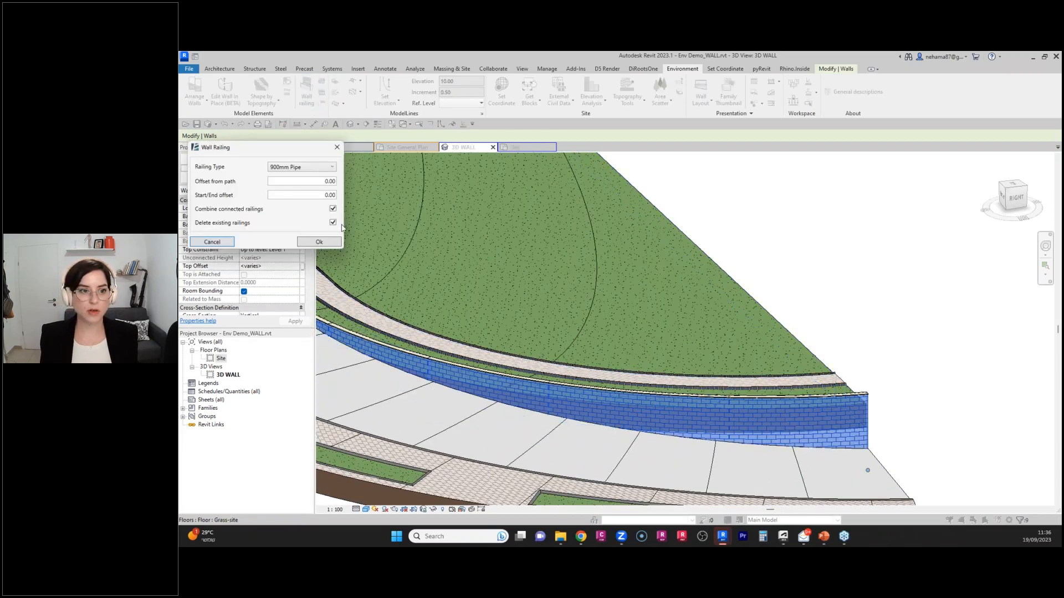
{"action": "left_click", "coordinate": [317, 242]}
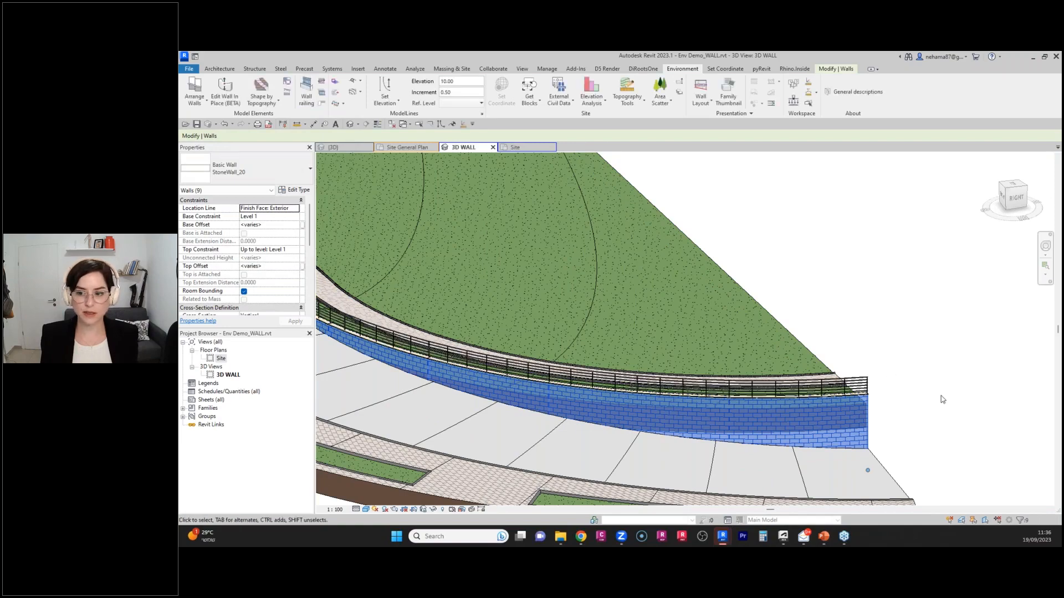
Draw a zigzag chain of three StoneWall_20 walls on the empty ground beside the site model, matching the existing stone wall.
{"action": "middle_click_drag", "start_coordinate": [965, 423], "coordinate": [886, 407], "text": "shift"}
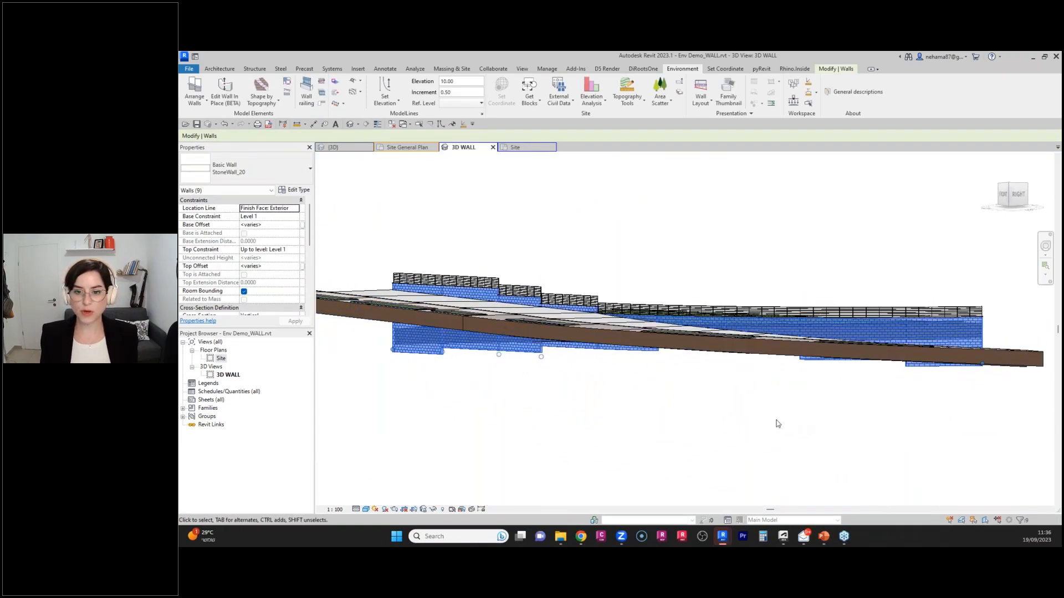
{"action": "left_click", "coordinate": [778, 423]}
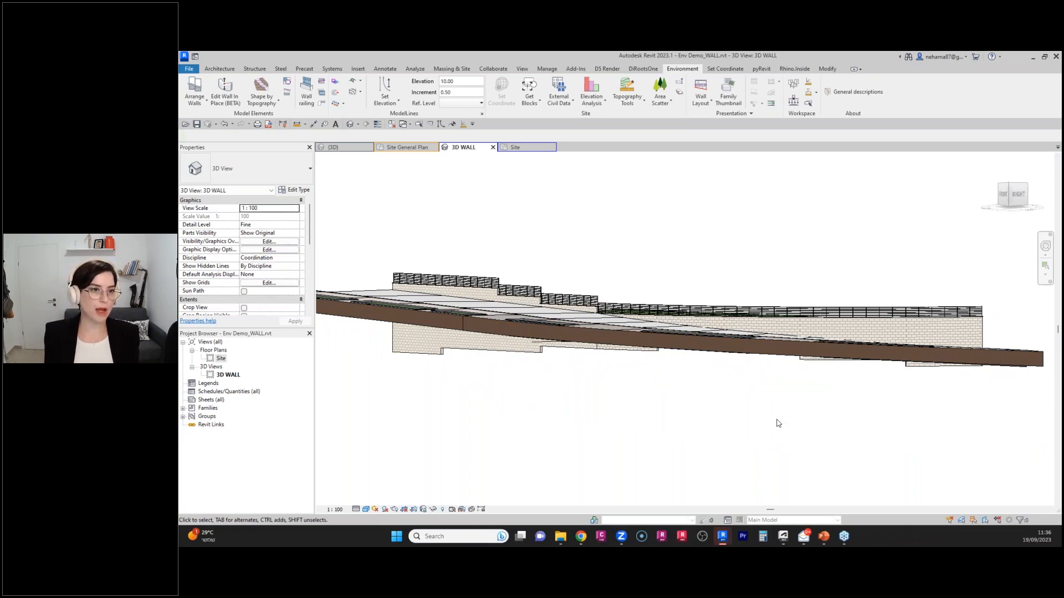
{"action": "left_click", "coordinate": [942, 338]}
{"action": "right_click", "coordinate": [937, 335]}
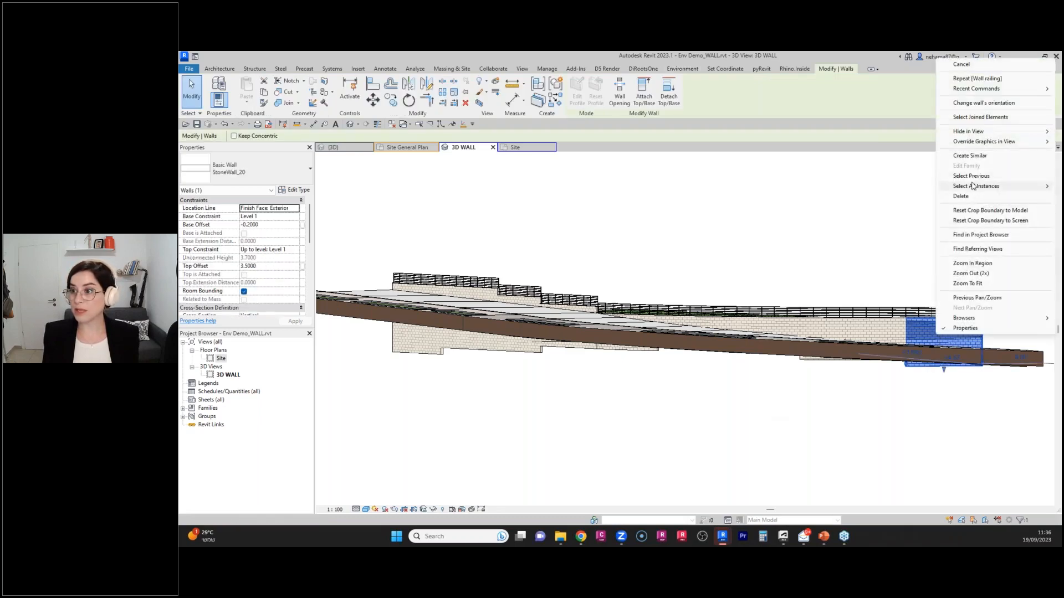
{"action": "left_click", "coordinate": [969, 155]}
{"action": "scroll", "coordinate": [715, 331], "scroll_direction": "down", "scroll_amount": 2}
{"action": "scroll", "coordinate": [714, 330], "scroll_direction": "down", "scroll_amount": 2}
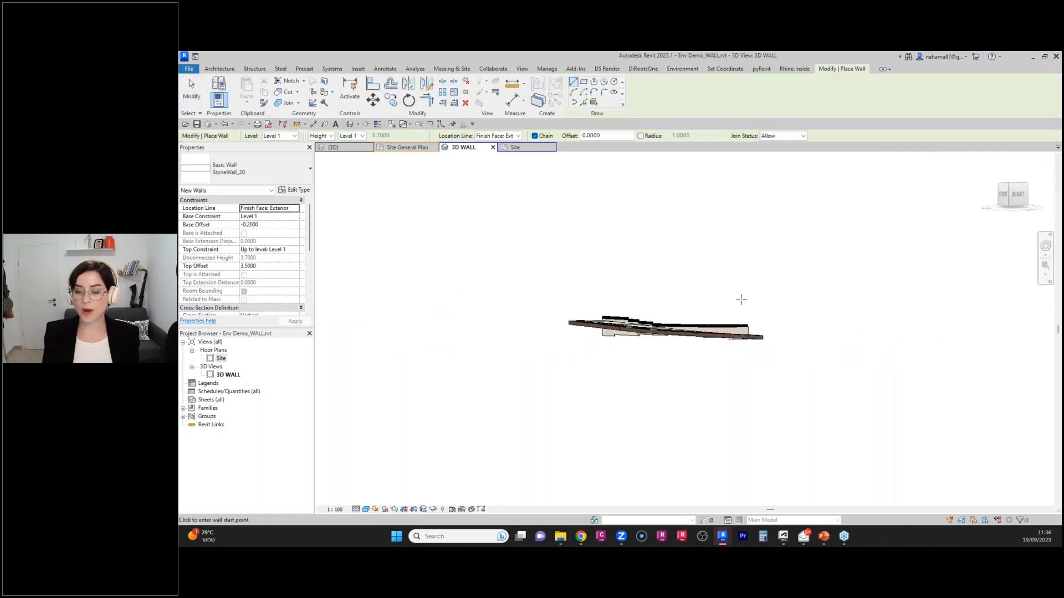
{"action": "middle_click_drag", "start_coordinate": [740, 299], "coordinate": [759, 485], "text": "shift"}
{"action": "left_click", "coordinate": [724, 289]}
{"action": "left_click", "coordinate": [772, 268]}
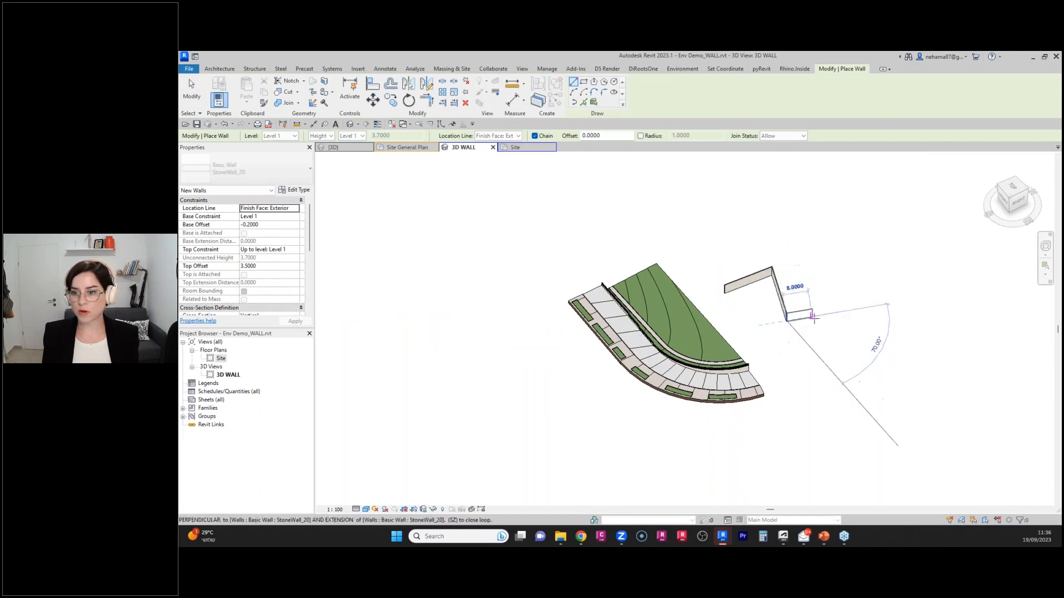
{"action": "left_click", "coordinate": [787, 319]}
{"action": "left_click", "coordinate": [813, 315]}
{"action": "key", "text": "Escape"}
Draw a second zigzag chain of five connected StoneWall_20 walls beside the first chain, starting with a wall about 24 m long.
{"action": "left_click", "coordinate": [809, 364]}
{"action": "left_click", "coordinate": [874, 327]}
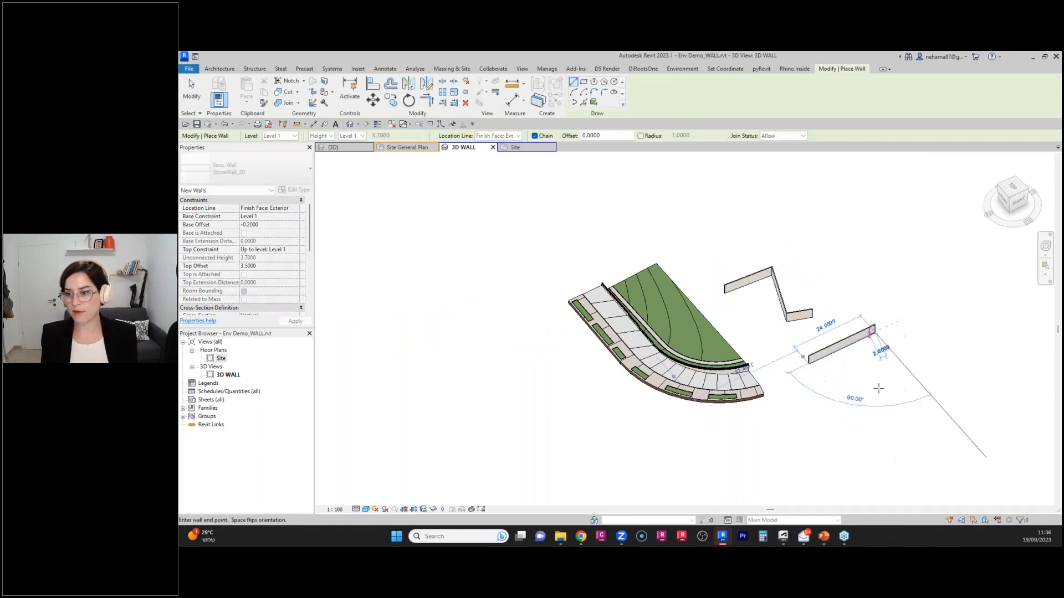
{"action": "left_click", "coordinate": [878, 391]}
{"action": "left_click", "coordinate": [913, 398]}
{"action": "left_click", "coordinate": [923, 466]}
{"action": "left_click", "coordinate": [976, 454]}
{"action": "key", "text": "Escape"}
{"action": "key", "text": "Escape"}
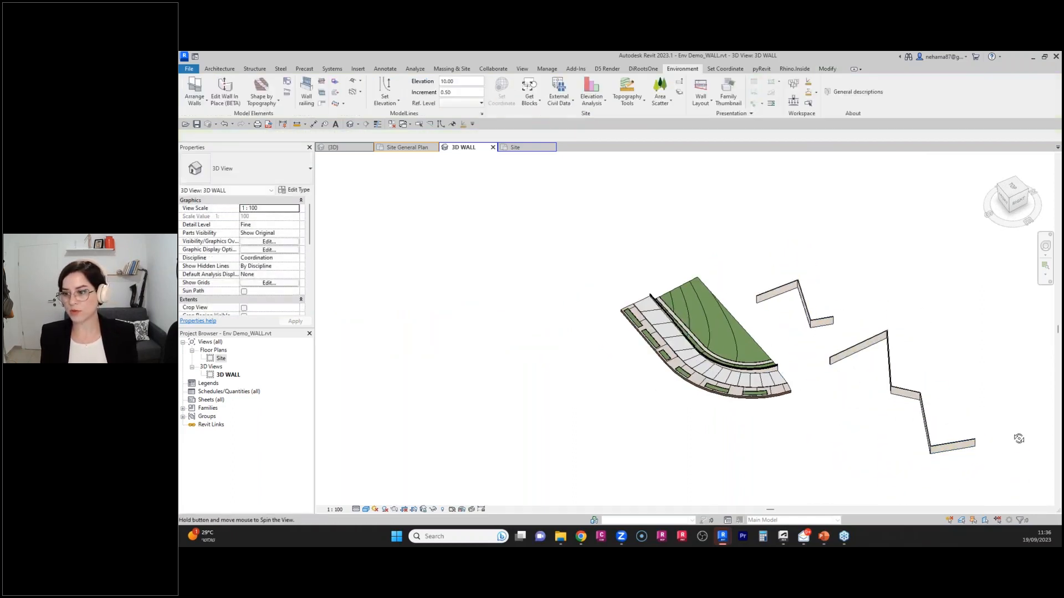
Add a 900mm Pipe wall railing to both new wall chains, with zero offsets and connected railings combined.
{"action": "middle_click_drag", "start_coordinate": [948, 406], "coordinate": [902, 305], "text": "shift"}
{"action": "left_click_drag", "start_coordinate": [918, 249], "coordinate": [774, 430]}
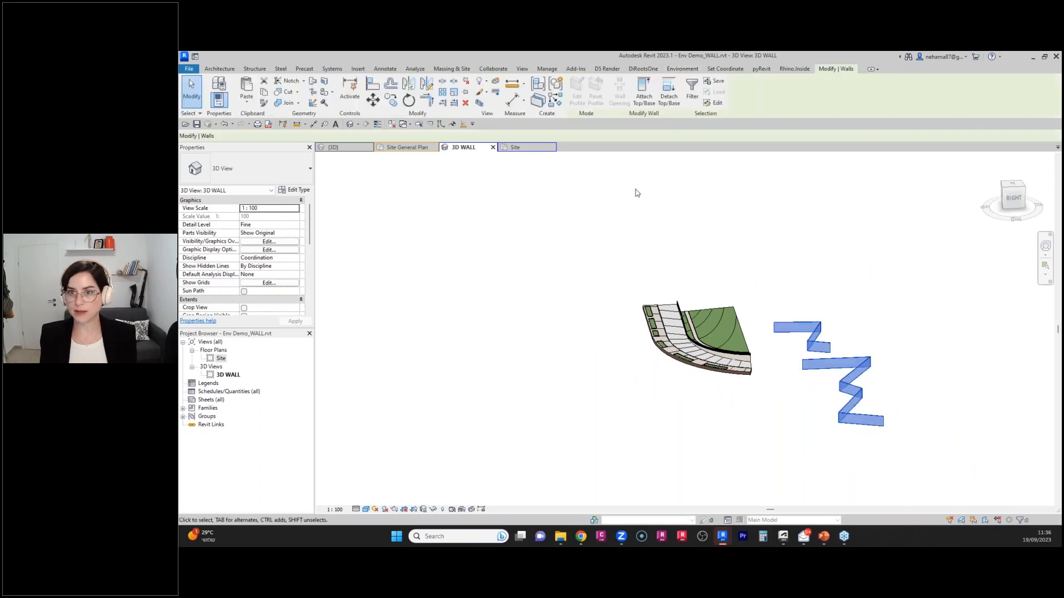
{"action": "left_click", "coordinate": [306, 89]}
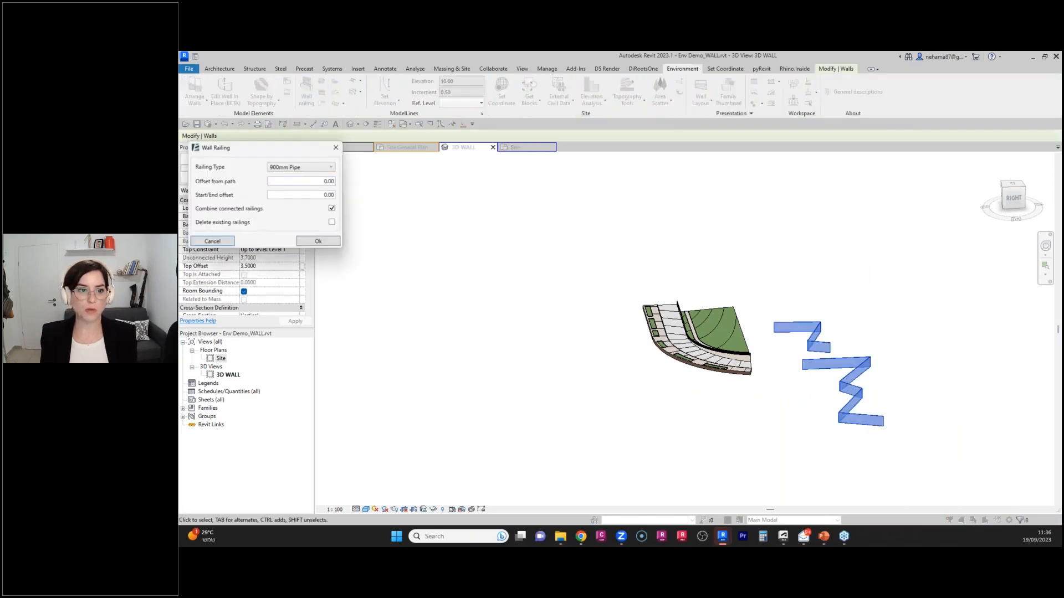
{"action": "left_click", "coordinate": [314, 240]}
{"action": "left_click", "coordinate": [813, 461]}
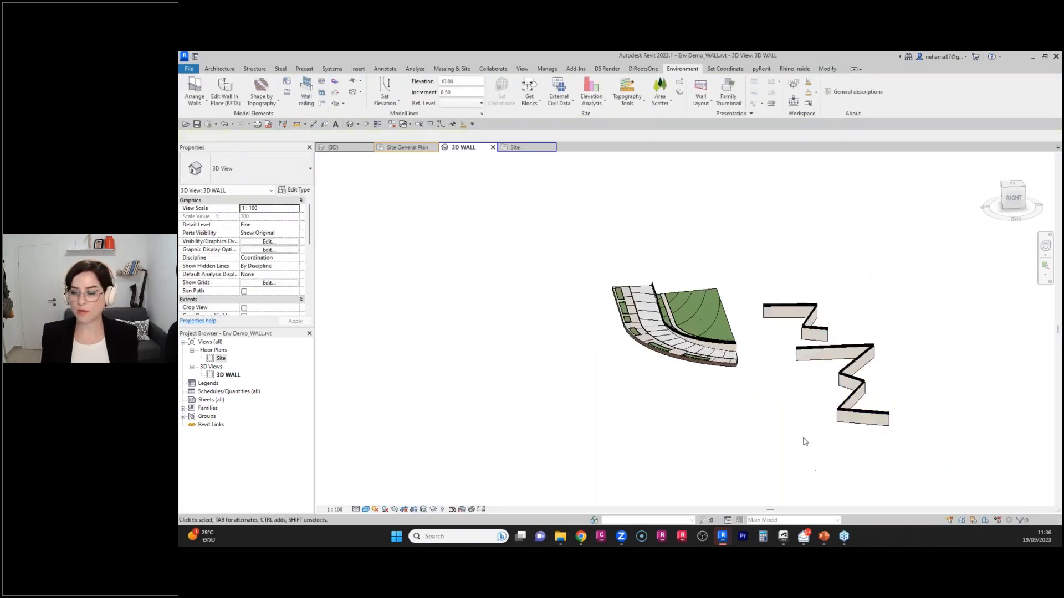
Raise the top of the middle wall in the five-wall chain to a top offset of about 6.57.
{"action": "middle_click_drag", "start_coordinate": [803, 442], "coordinate": [667, 440], "text": "shift"}
{"action": "middle_click_drag", "start_coordinate": [765, 451], "coordinate": [875, 388], "text": "shift"}
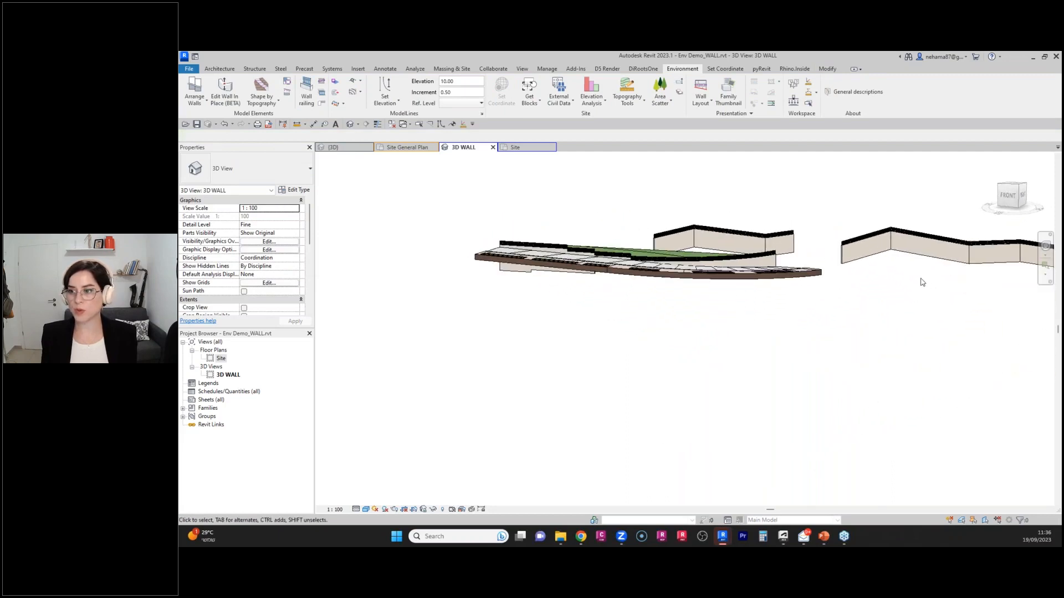
{"action": "middle_click_drag", "start_coordinate": [912, 288], "coordinate": [587, 433]}
{"action": "scroll", "coordinate": [674, 373], "scroll_direction": "up", "scroll_amount": 4}
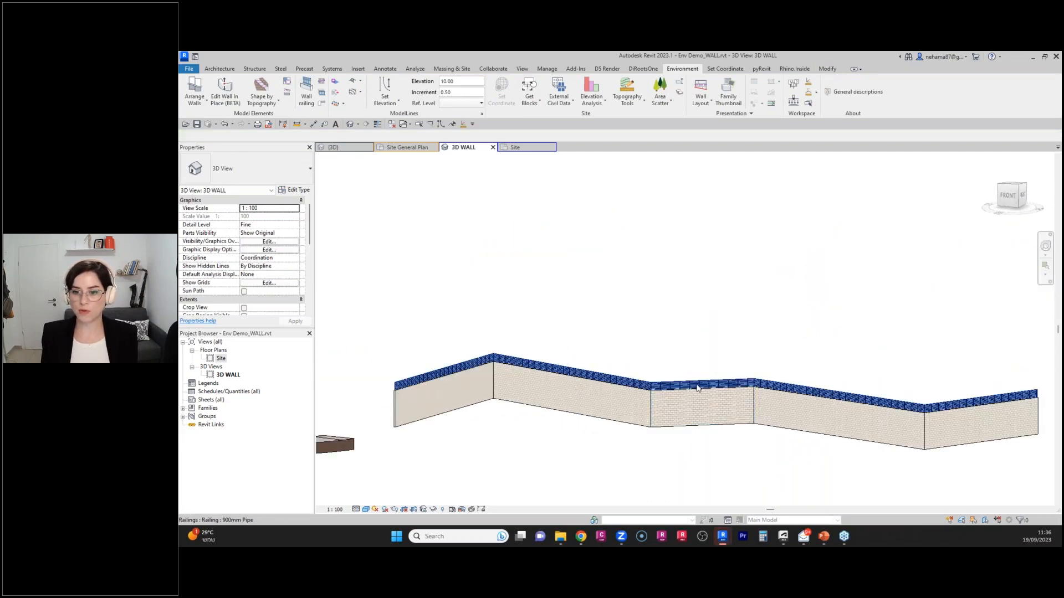
{"action": "left_click", "coordinate": [713, 408]}
{"action": "left_click_drag", "start_coordinate": [708, 361], "coordinate": [708, 359]}
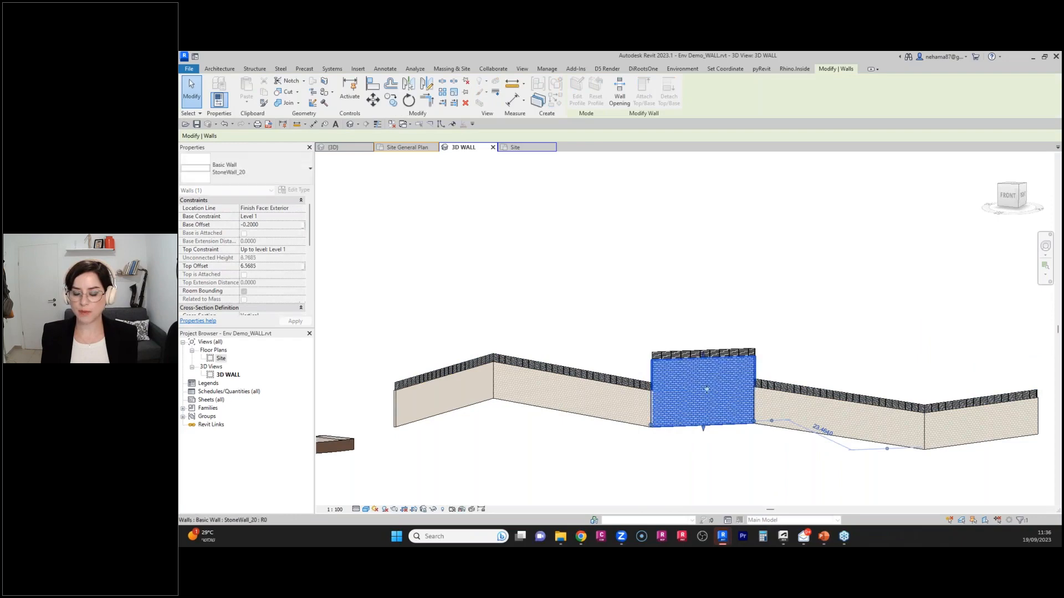
{"action": "left_click", "coordinate": [710, 463]}
Raise the top of the first wall in the five-wall chain.
{"action": "left_click", "coordinate": [449, 384]}
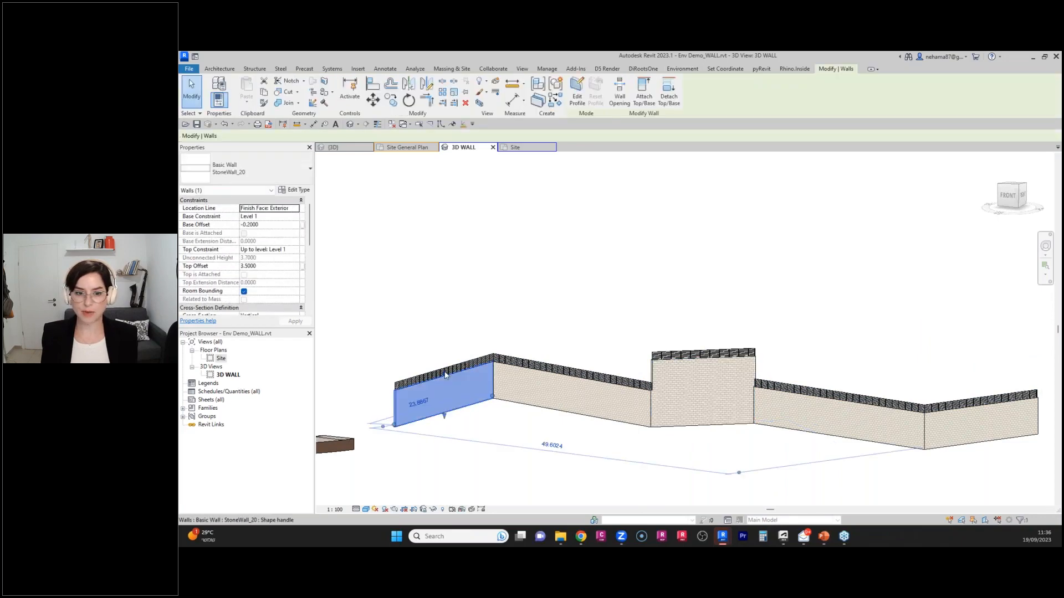
{"action": "left_click_drag", "start_coordinate": [442, 358], "coordinate": [442, 339]}
{"action": "left_click", "coordinate": [525, 481]}
Create an unfolded elevation of all connected stone wall segments along the road with Wall Layout, using the road-side face.
{"action": "middle_click_drag", "start_coordinate": [525, 481], "coordinate": [600, 318], "text": "shift"}
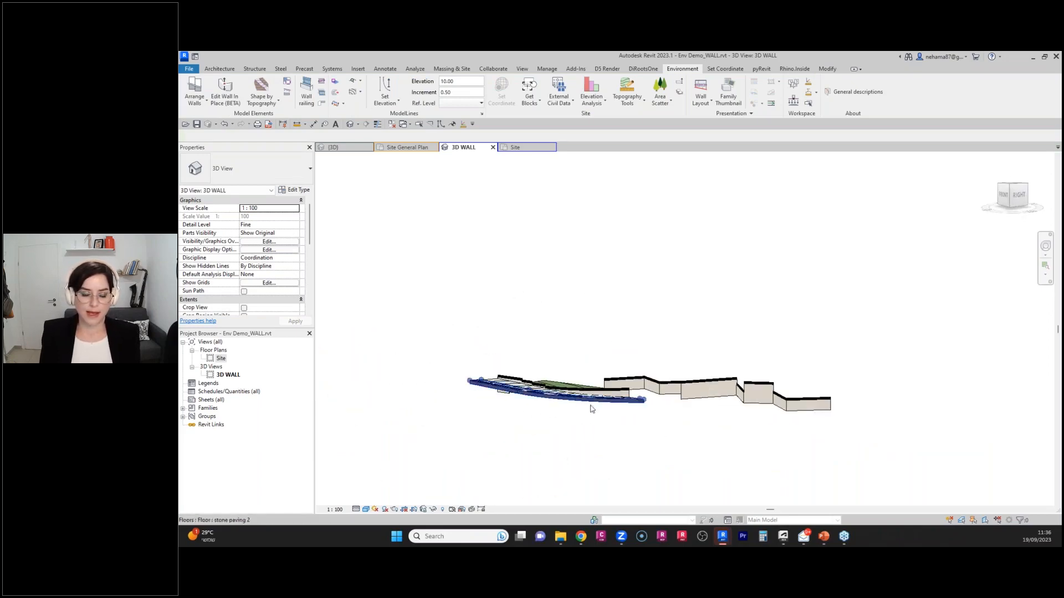
{"action": "scroll", "coordinate": [591, 408], "scroll_direction": "up", "scroll_amount": 5}
{"action": "middle_click_drag", "start_coordinate": [557, 414], "coordinate": [563, 398]}
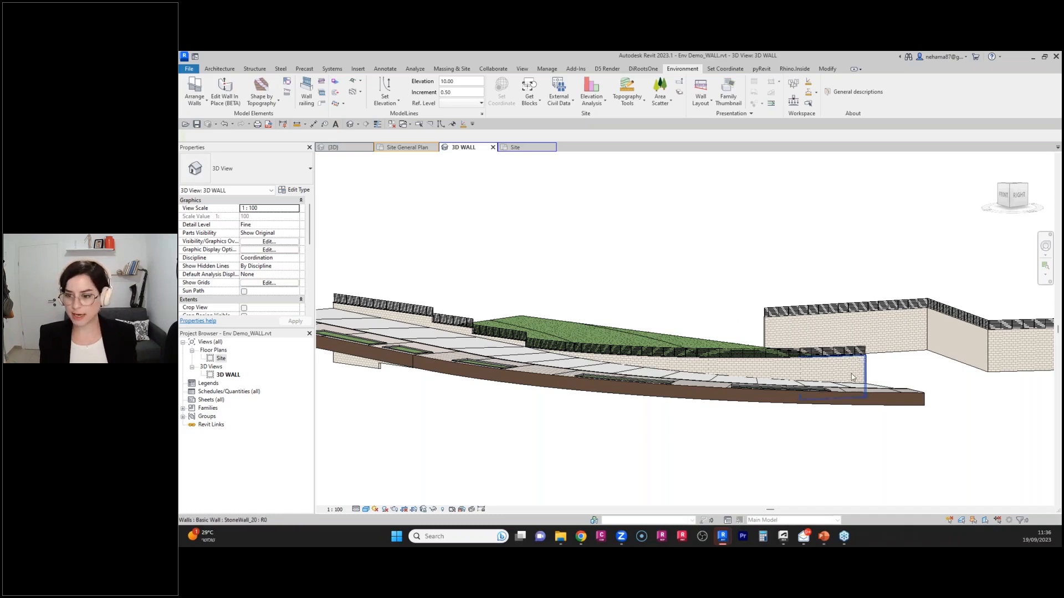
{"action": "key", "text": "Tab"}
{"action": "left_click", "coordinate": [825, 346]}
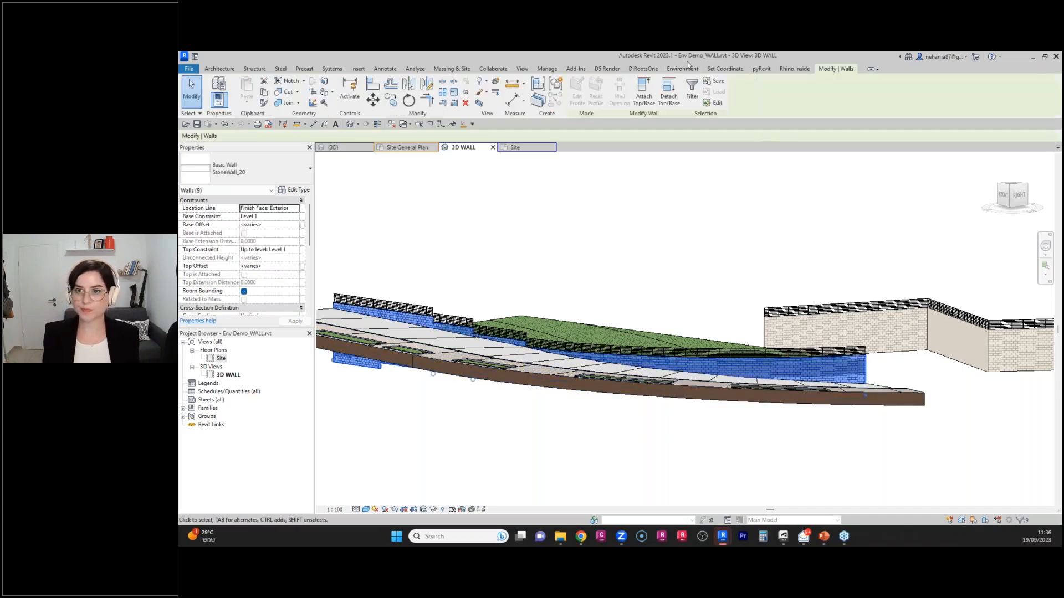
{"action": "left_click", "coordinate": [690, 71]}
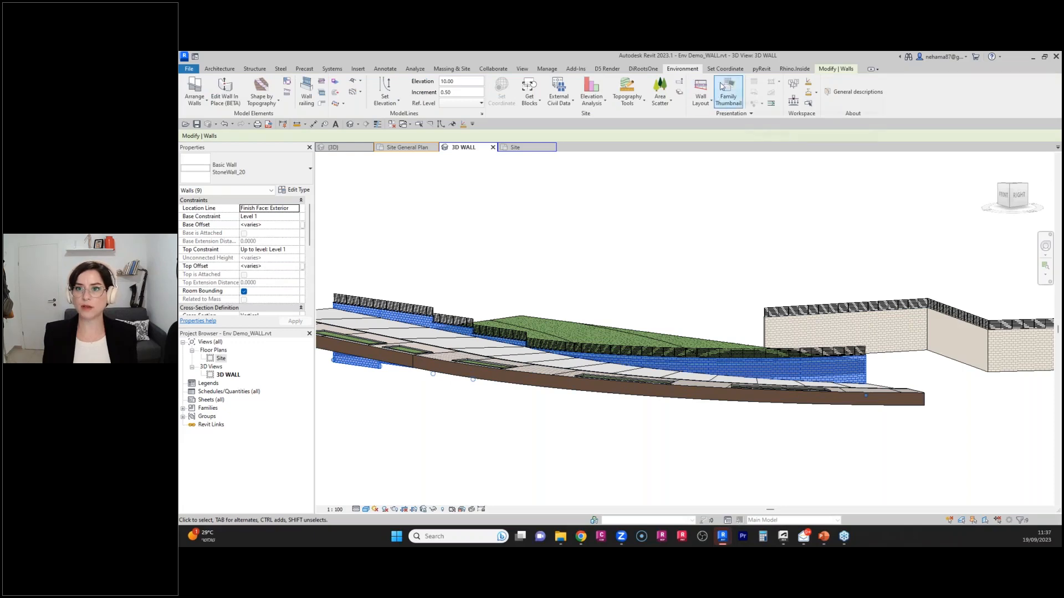
{"action": "left_click", "coordinate": [709, 96]}
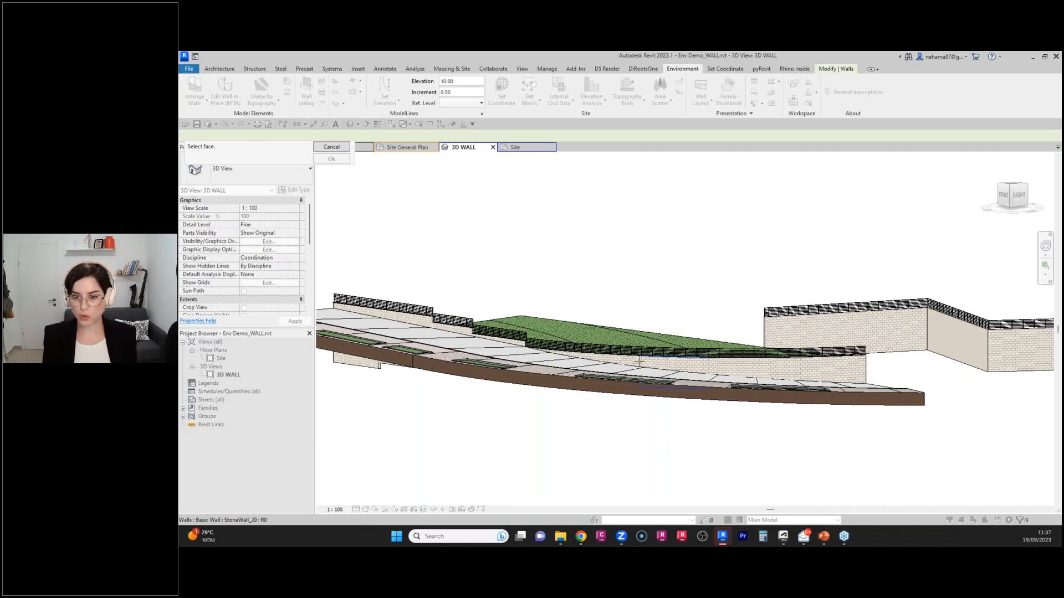
{"action": "left_click", "coordinate": [809, 363]}
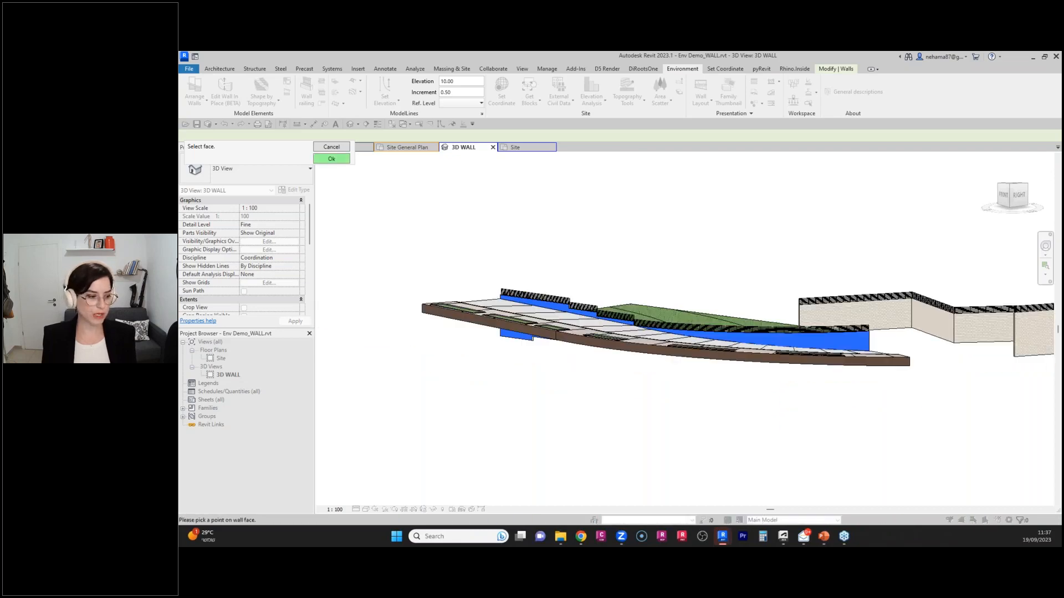
{"action": "left_click", "coordinate": [332, 159]}
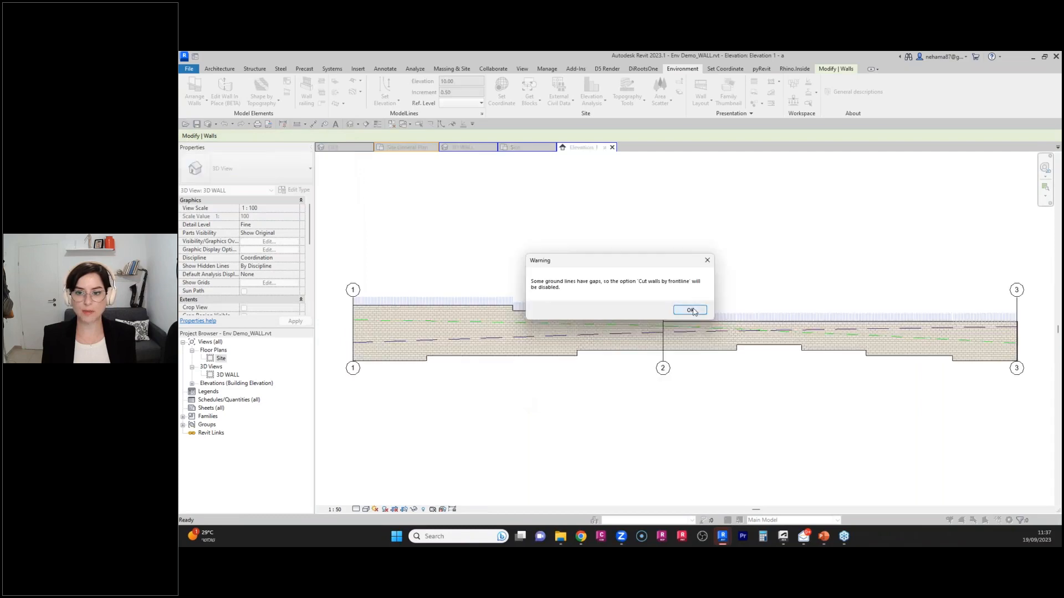
{"action": "left_click", "coordinate": [691, 309]}
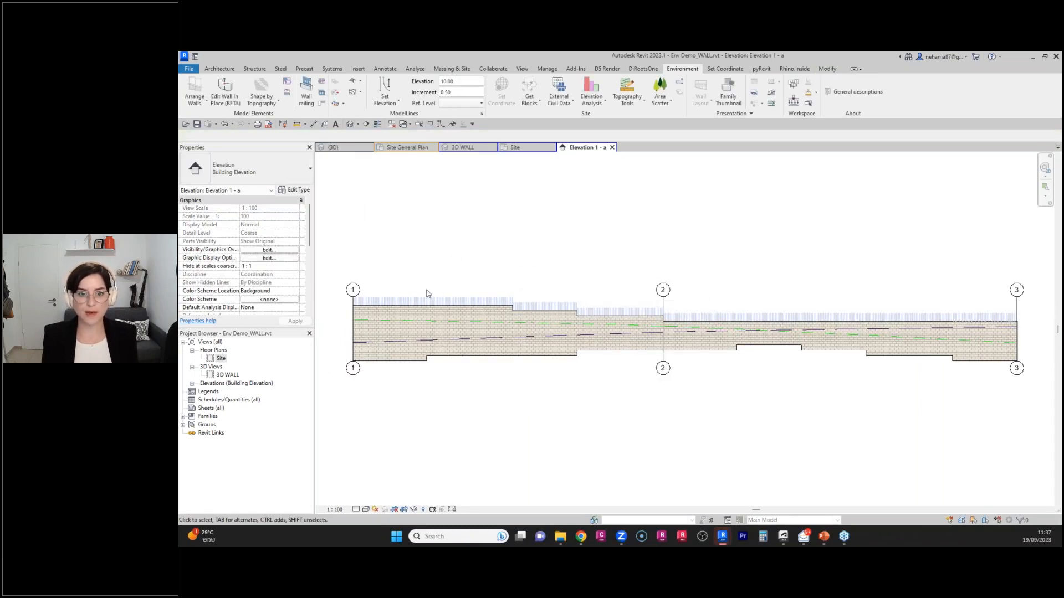
Inspect the type name of the filled region that represents the stone wall in the new elevation.
{"action": "scroll", "coordinate": [415, 293], "scroll_direction": "up", "scroll_amount": 3}
{"action": "middle_click_drag", "start_coordinate": [457, 336], "coordinate": [511, 332]}
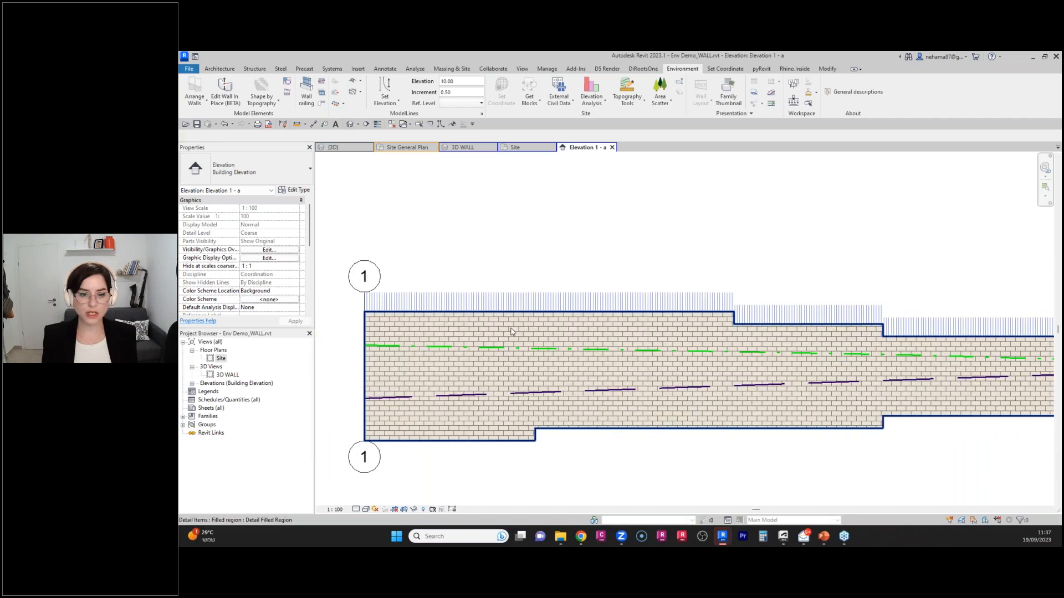
{"action": "left_click", "coordinate": [511, 331]}
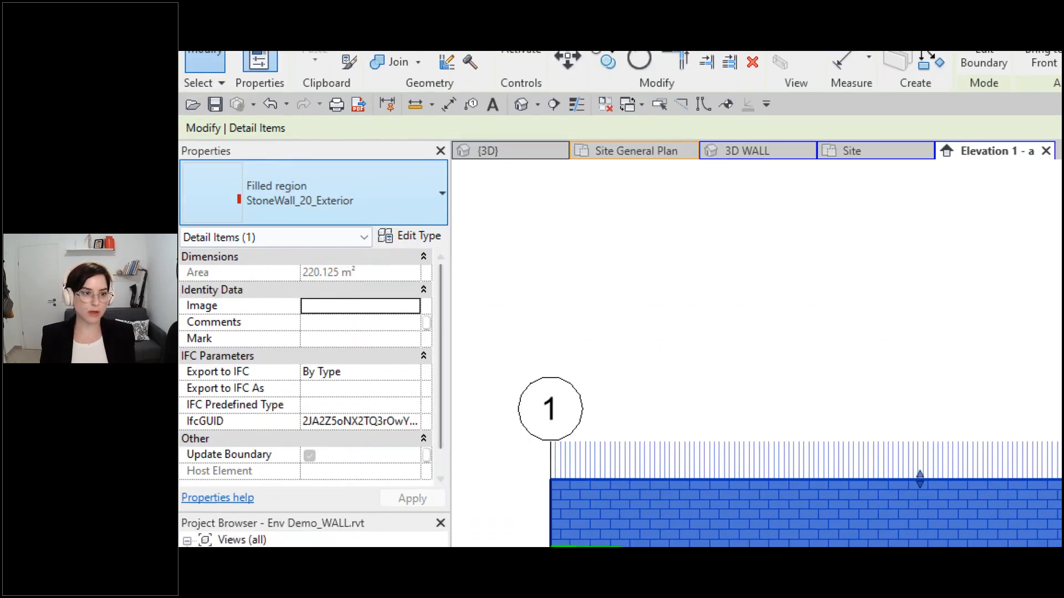
{"action": "left_click_drag", "start_coordinate": [240, 203], "coordinate": [367, 210], "text": "ctrl"}
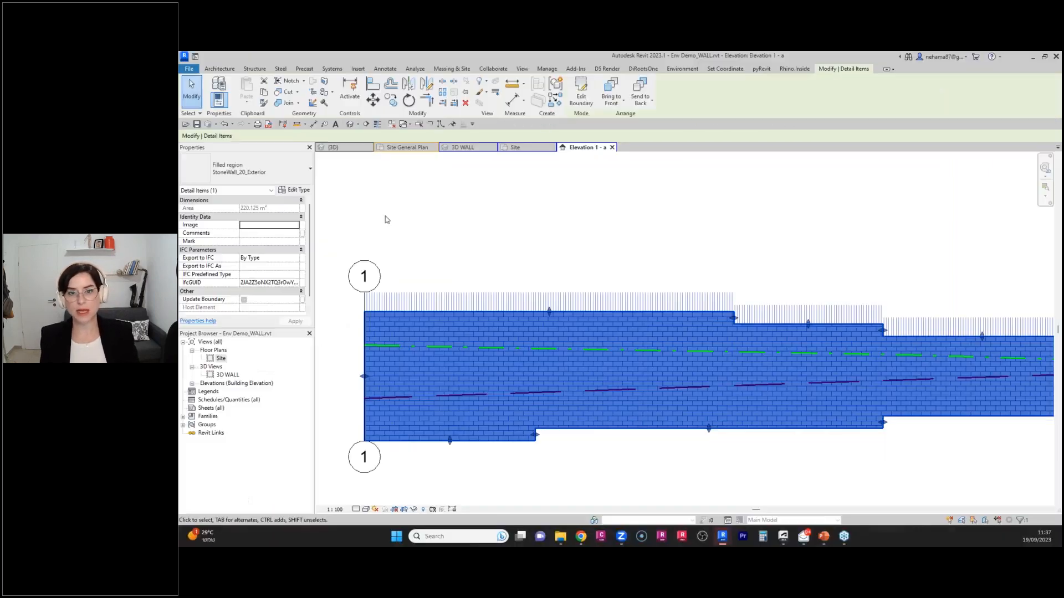
Tag the stone wall's filled region by category, with a Free End leader and the text above the wall near grid 1.
{"action": "left_click", "coordinate": [386, 69]}
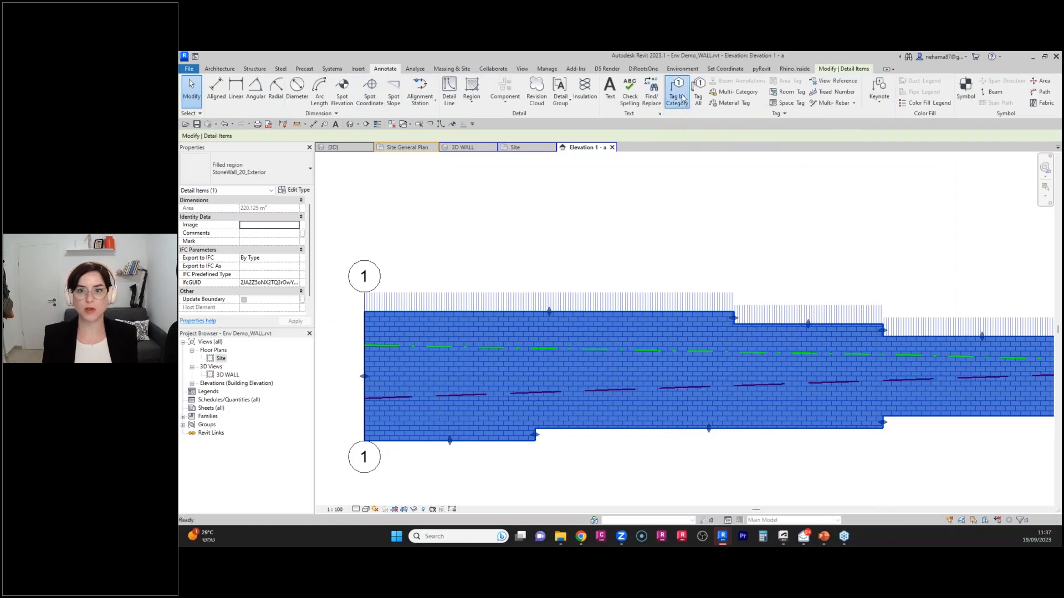
{"action": "left_click", "coordinate": [677, 91]}
{"action": "left_click", "coordinate": [355, 136]}
{"action": "left_click", "coordinate": [366, 154]}
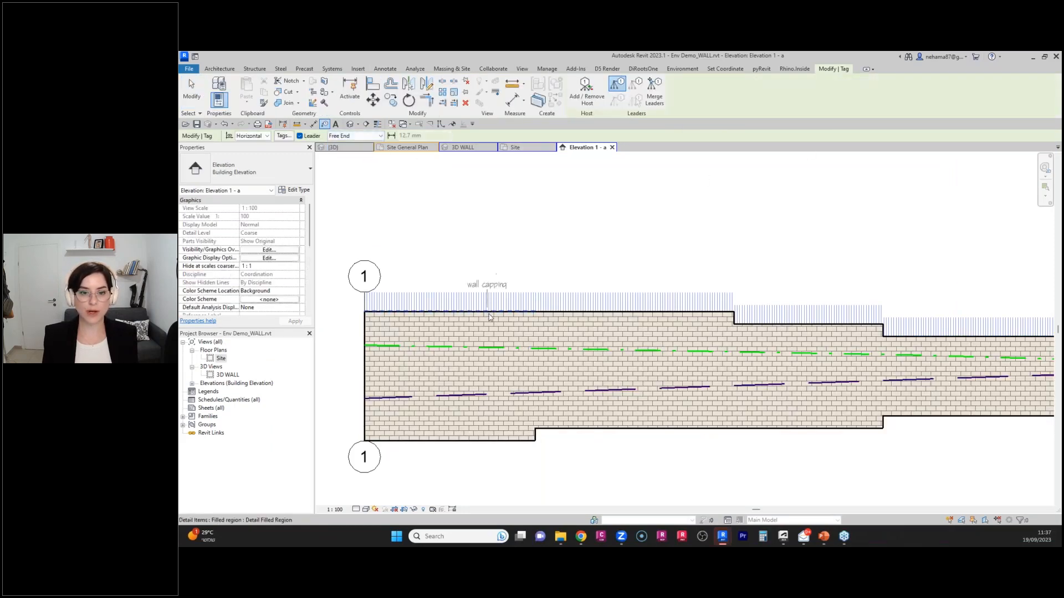
{"action": "left_click", "coordinate": [492, 321]}
{"action": "left_click", "coordinate": [492, 217]}
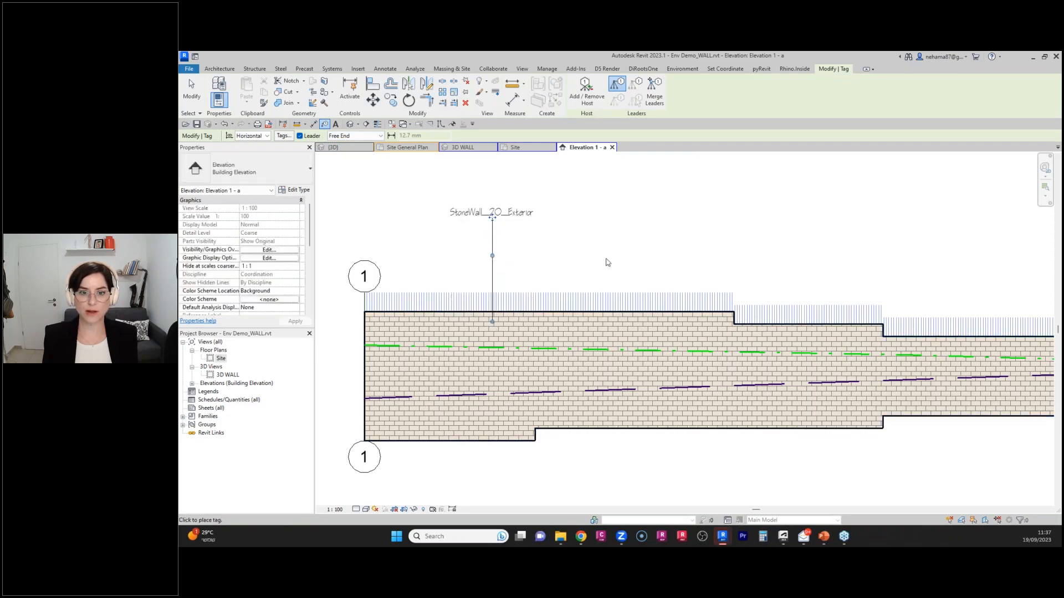
Tag the railing hatch with a leader, aligning its text with the stone wall tag.
{"action": "left_click", "coordinate": [626, 303]}
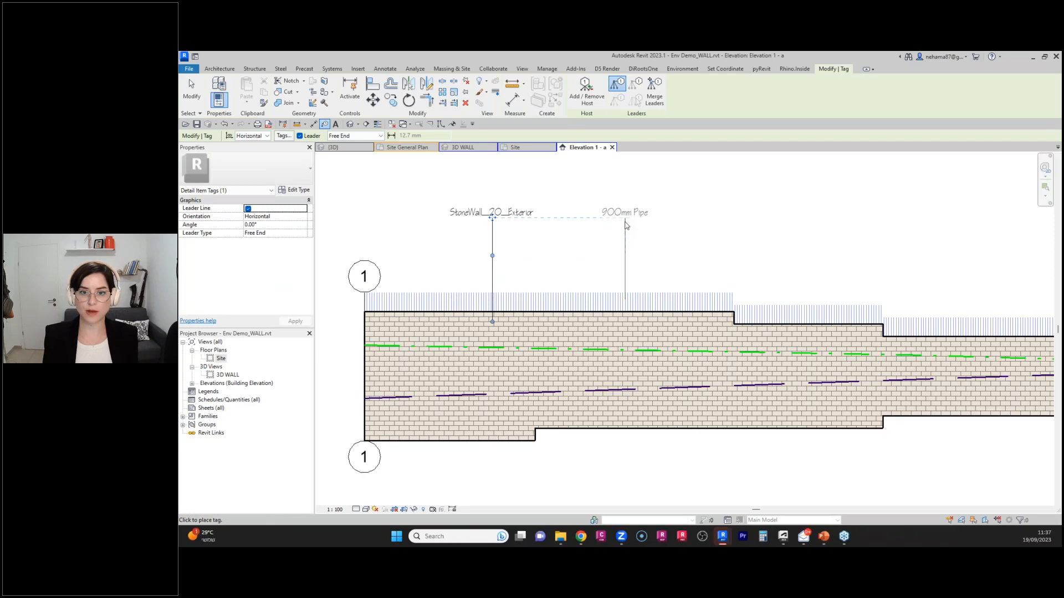
{"action": "left_click", "coordinate": [626, 221]}
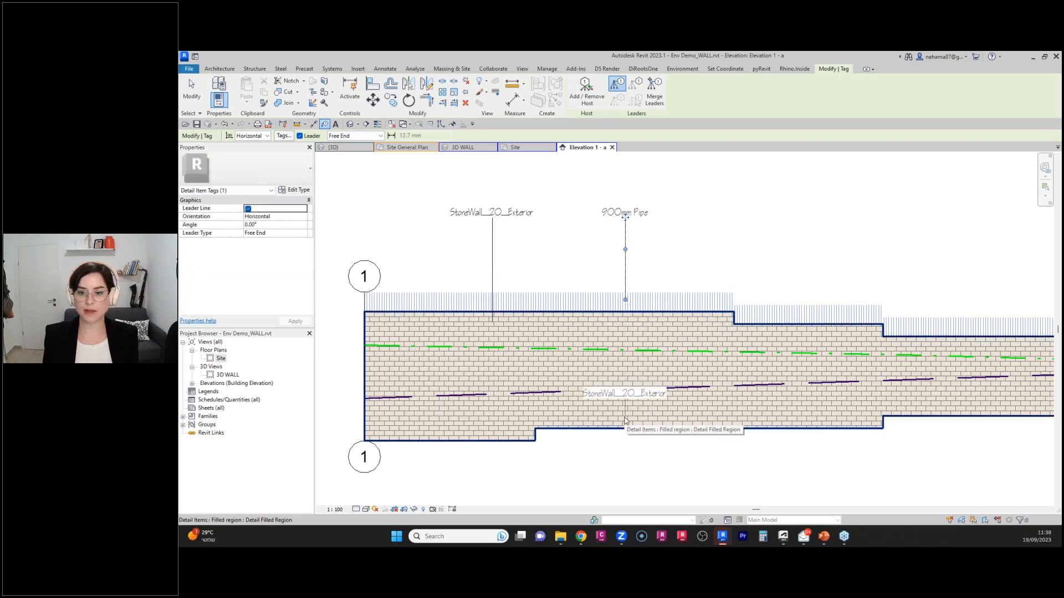
{"action": "key", "text": "Escape"}
{"action": "key", "text": "Escape"}
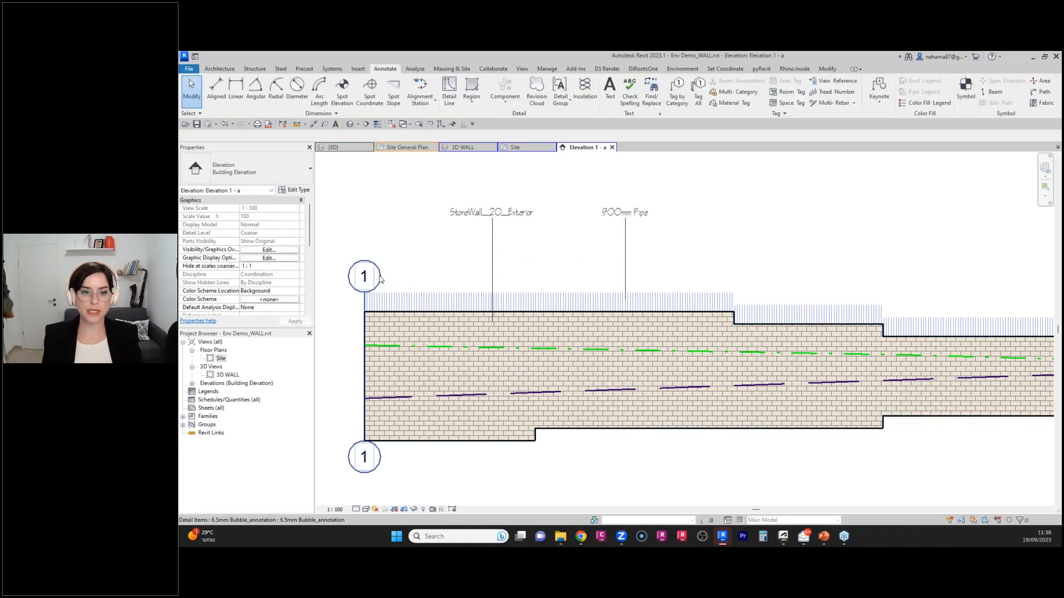
Compare the elevation's grid 1 bubble with grid 1 in the Site plan and check the line style of the green dash-dot line.
{"action": "left_click", "coordinate": [380, 278]}
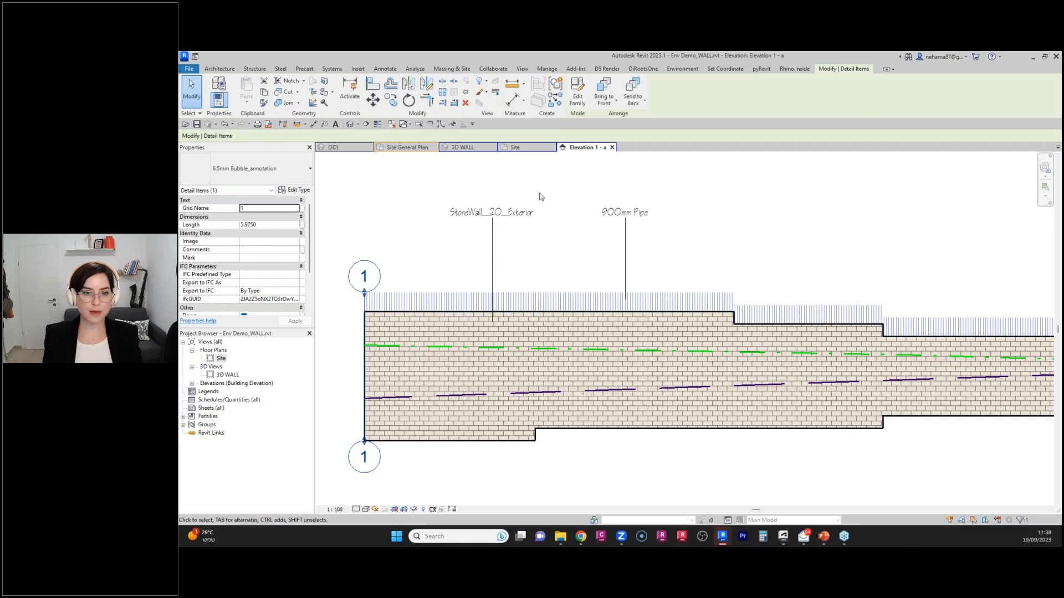
{"action": "left_click", "coordinate": [518, 149]}
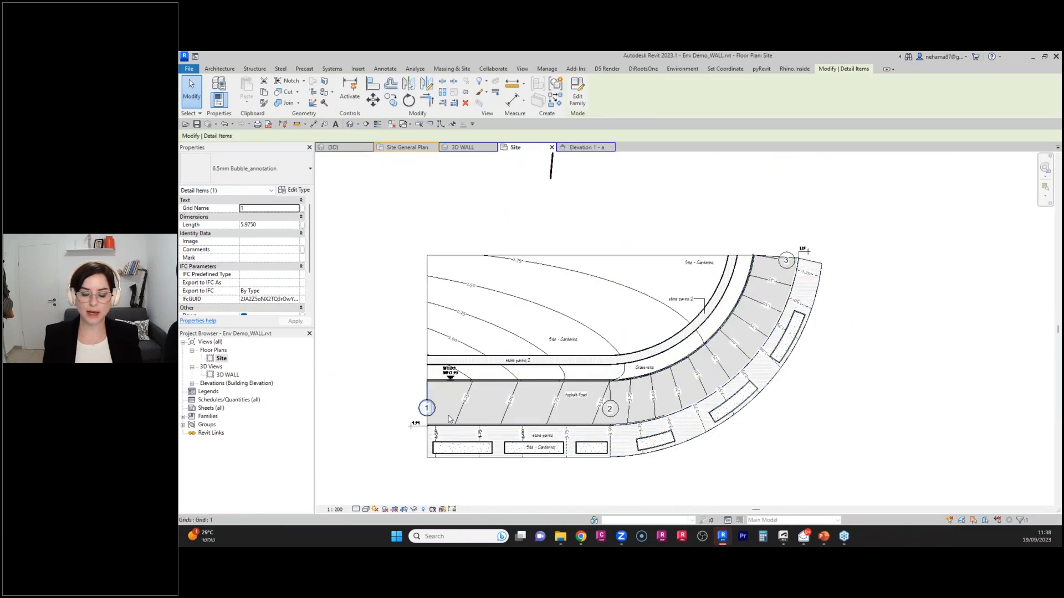
{"action": "left_click", "coordinate": [585, 147]}
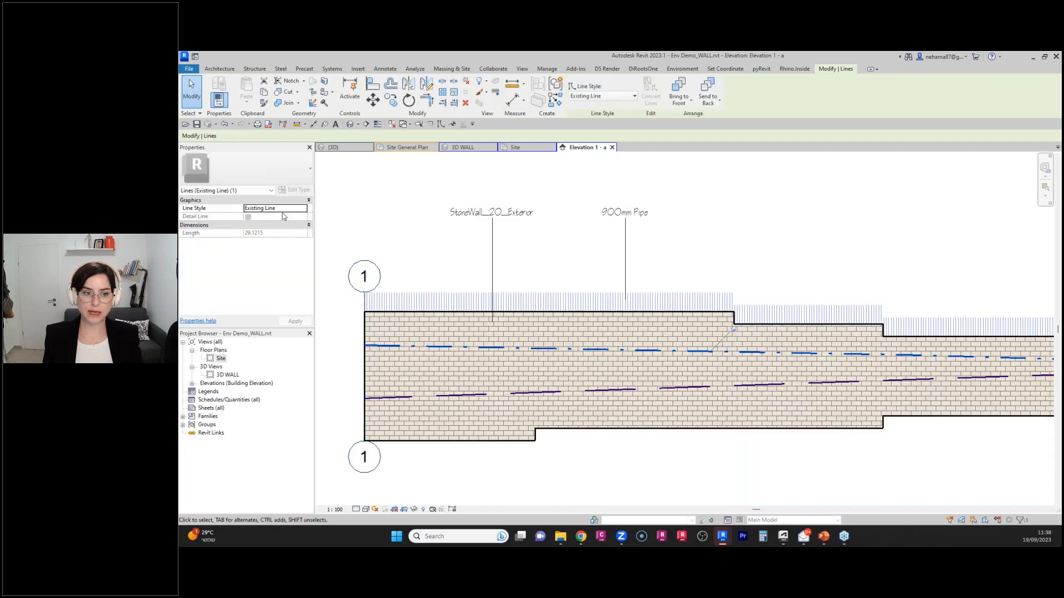
{"action": "left_click", "coordinate": [404, 398]}
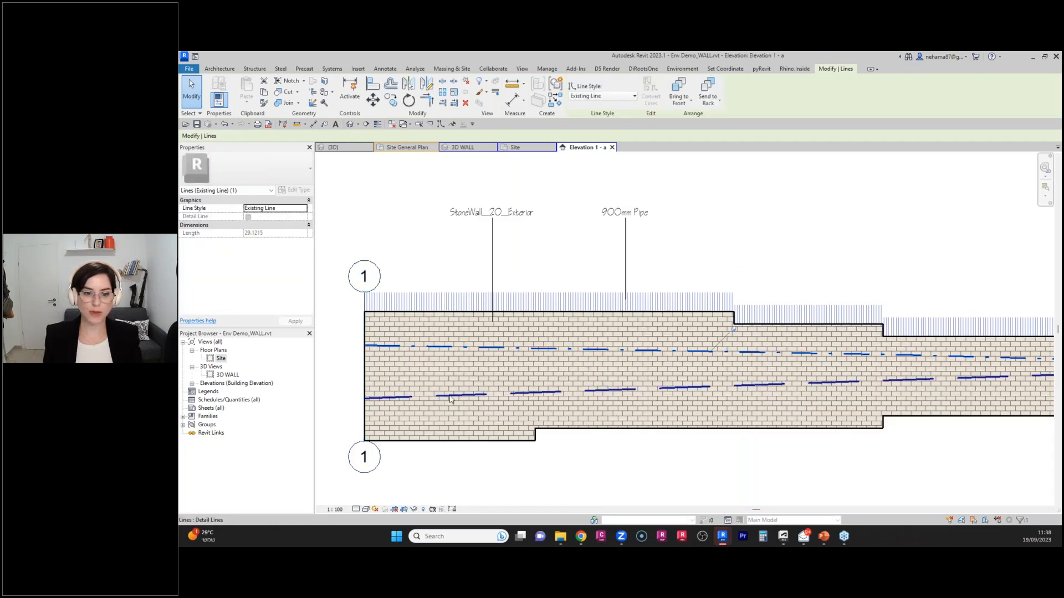
{"action": "left_click", "coordinate": [729, 468]}
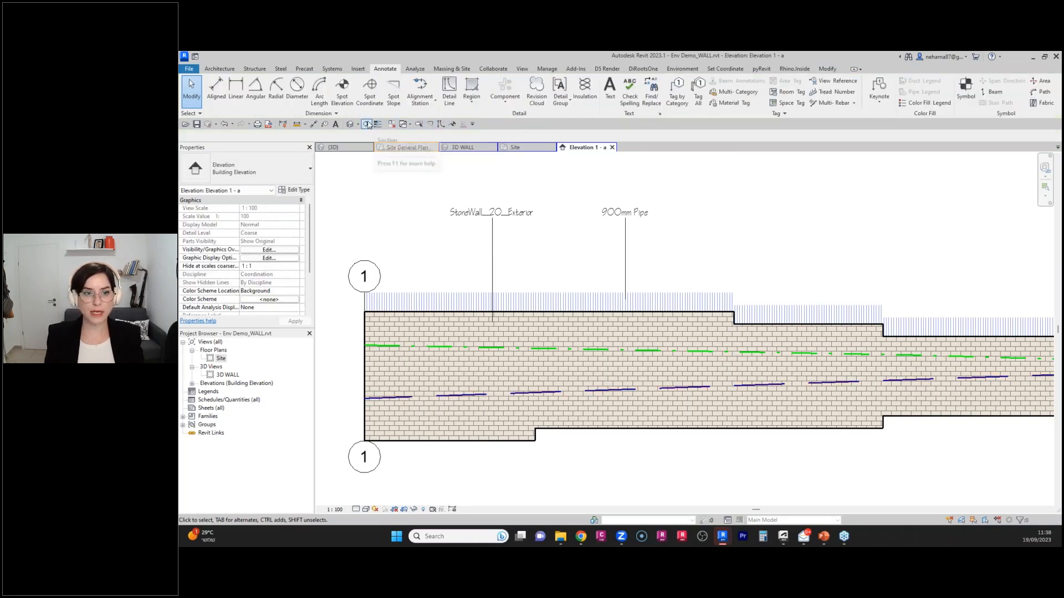
Place Wall Height plan view spot elevations without leaders on the two highest top edges of the stone wall, starting from grid 1.
{"action": "left_click", "coordinate": [453, 125]}
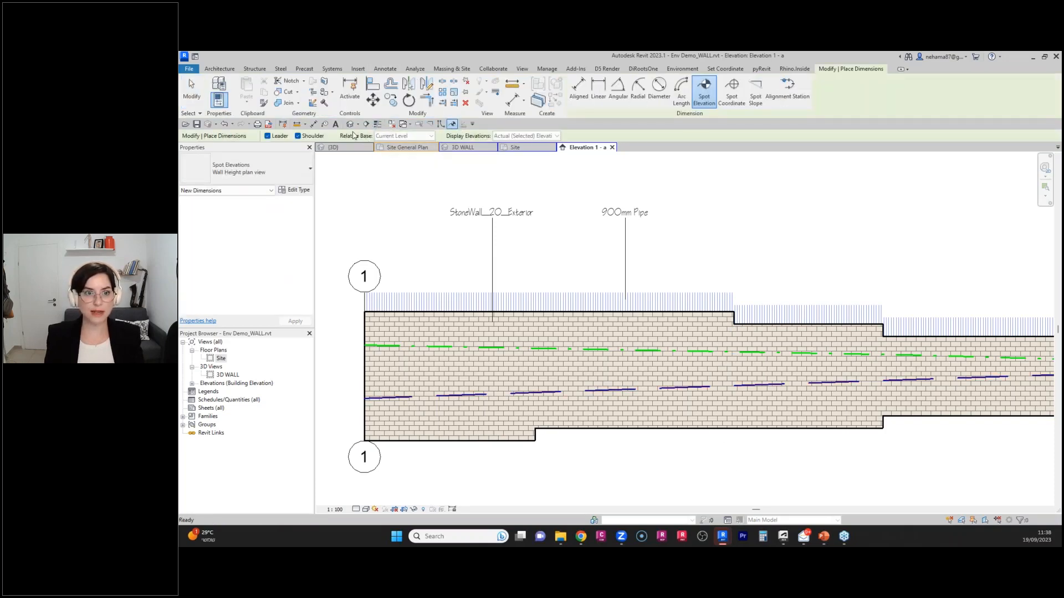
{"action": "left_click", "coordinate": [276, 137]}
{"action": "left_click", "coordinate": [474, 320]}
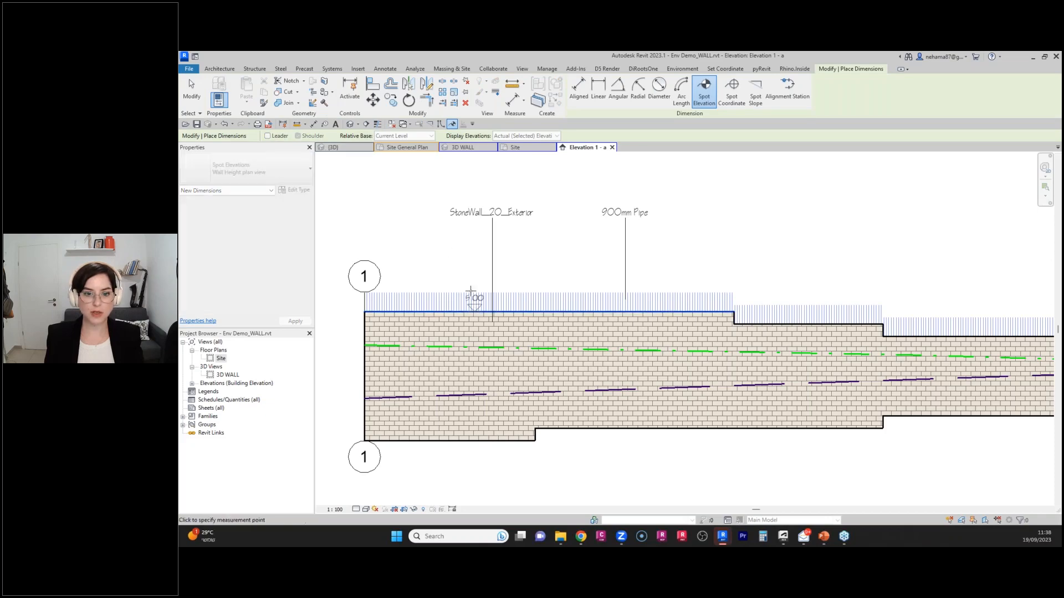
{"action": "left_click", "coordinate": [473, 302]}
{"action": "left_click", "coordinate": [764, 324]}
{"action": "left_click", "coordinate": [764, 316]}
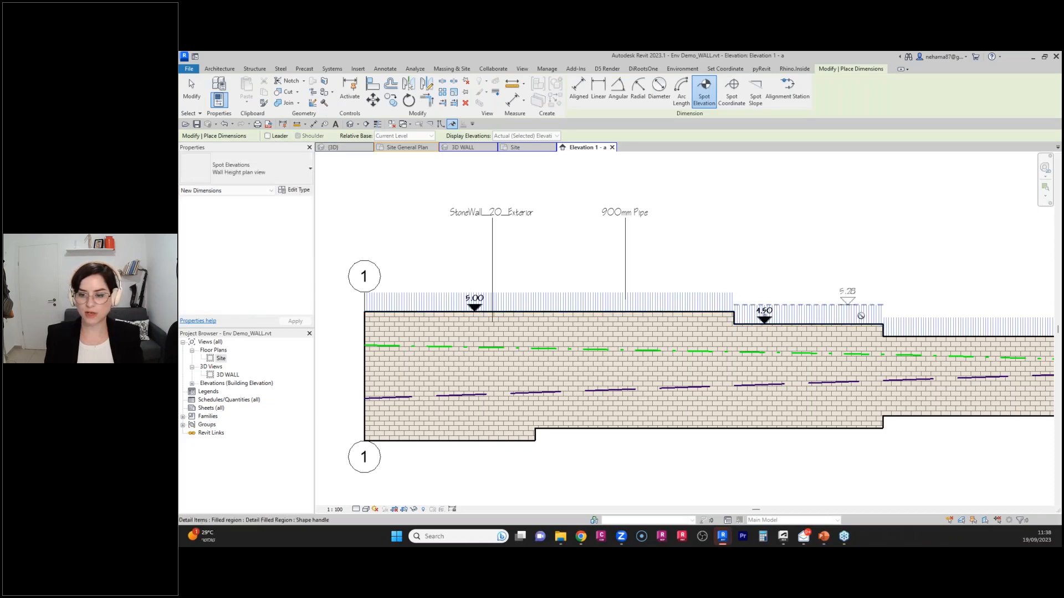
Add spot elevations on the bottom edges either side of the second bottom step and on the third top edge before grid 2.
{"action": "left_click", "coordinate": [867, 428]}
{"action": "left_click", "coordinate": [863, 402]}
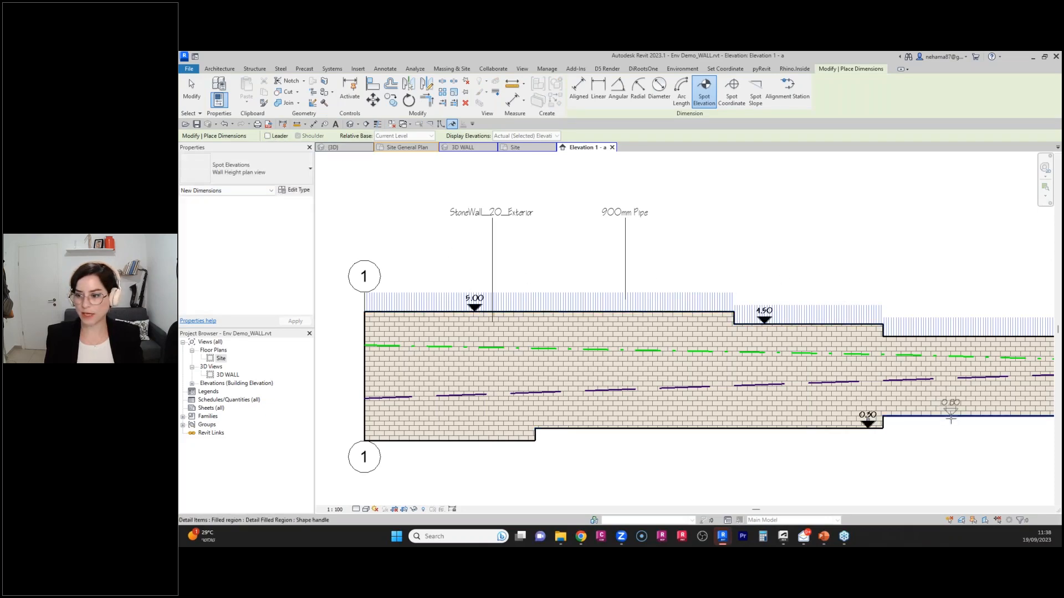
{"action": "left_click", "coordinate": [950, 416]}
{"action": "left_click", "coordinate": [949, 403]}
{"action": "left_click", "coordinate": [963, 336]}
{"action": "left_click", "coordinate": [963, 331]}
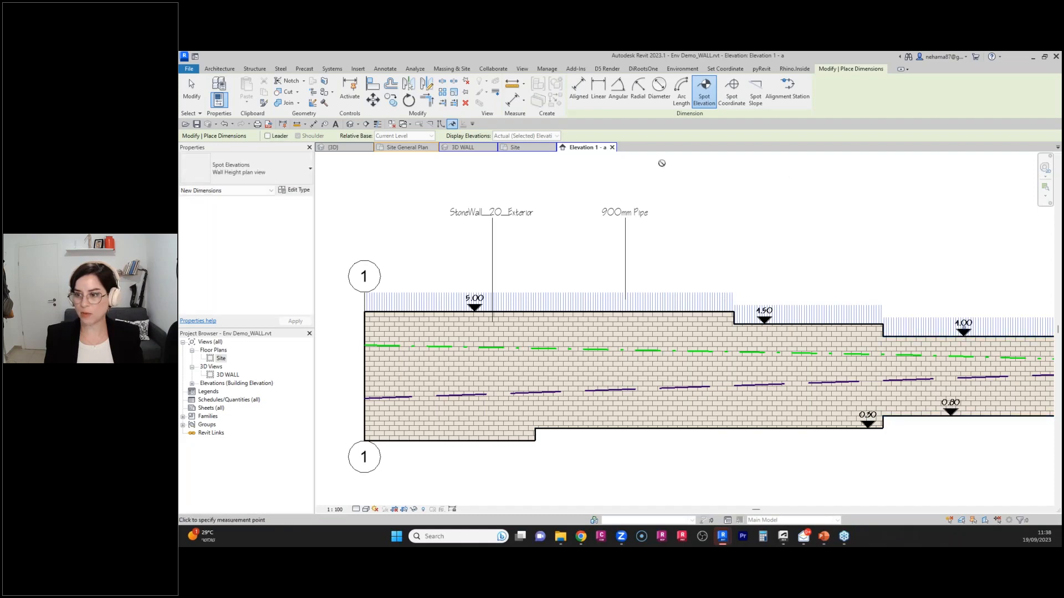
{"action": "key", "text": "Escape"}
{"action": "key", "text": "Escape"}
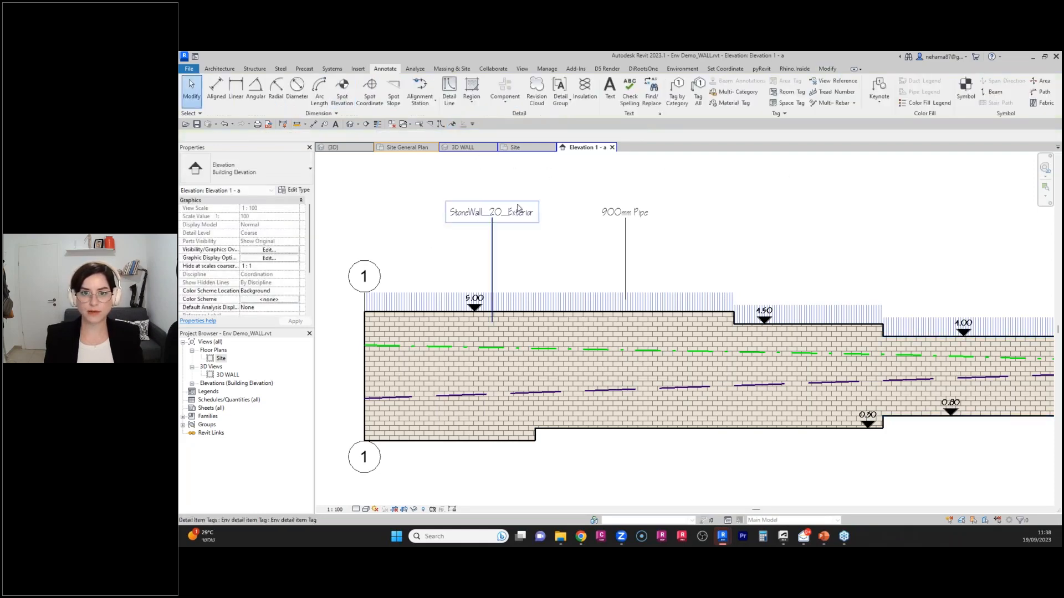
Add an aligned dimension string above the wall from grid 1 to the first and second steps of its top edge.
{"action": "left_click", "coordinate": [313, 124]}
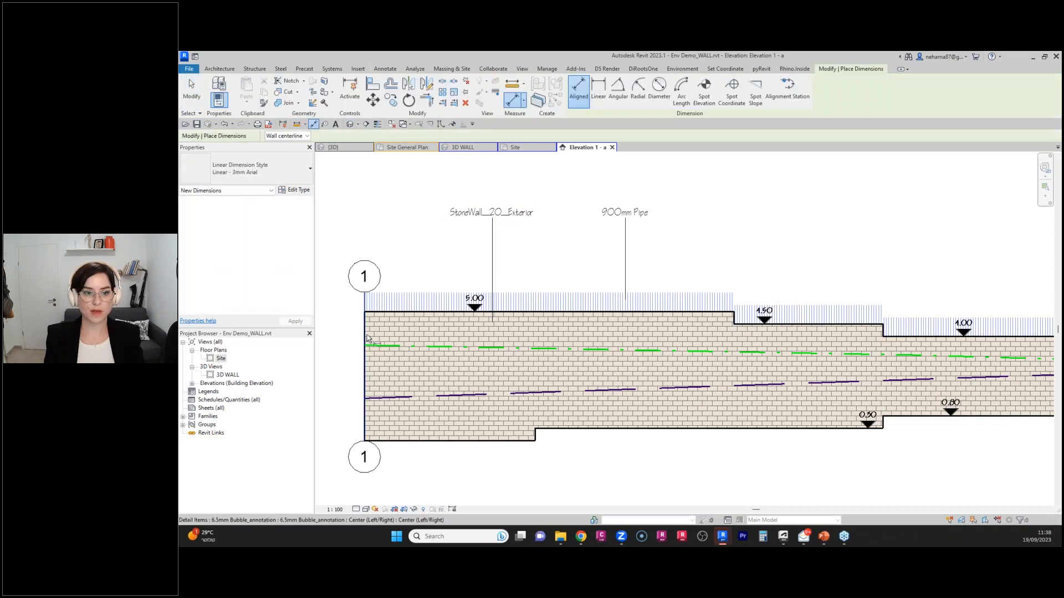
{"action": "left_click", "coordinate": [733, 320]}
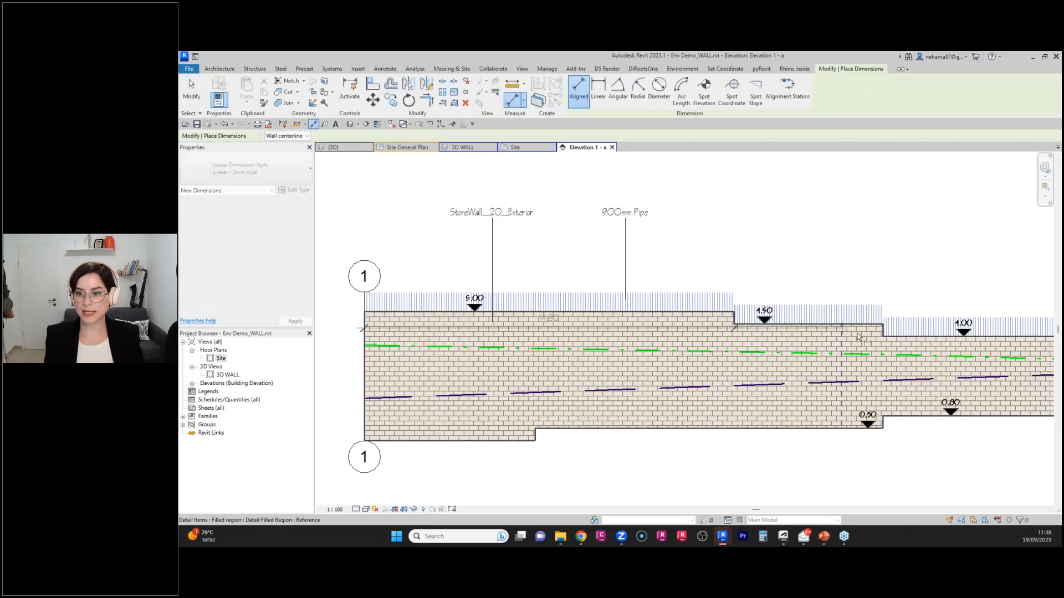
{"action": "left_click", "coordinate": [882, 331]}
{"action": "left_click", "coordinate": [942, 254]}
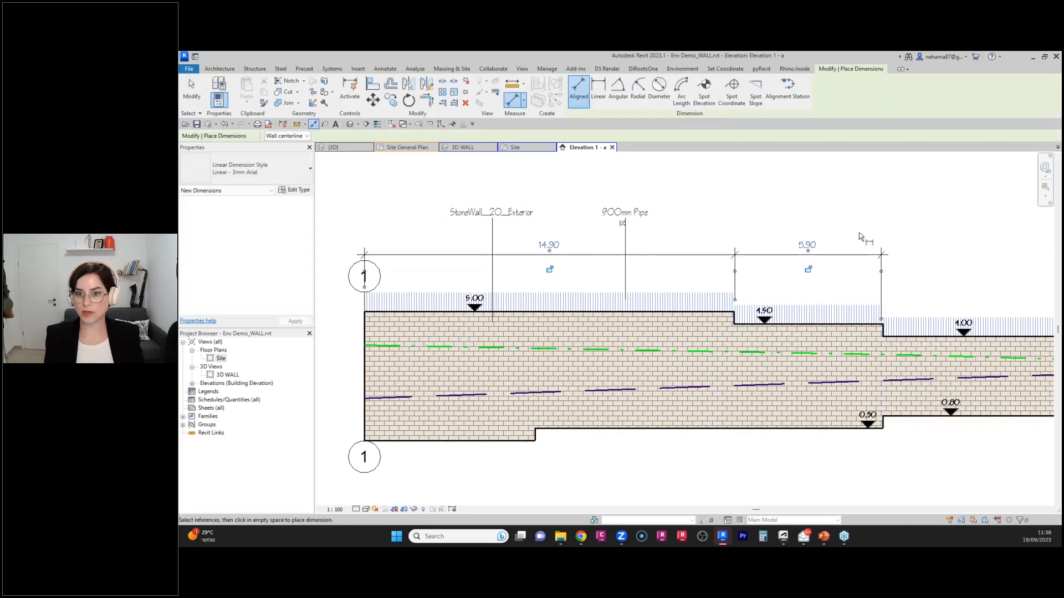
{"action": "scroll", "coordinate": [693, 437], "scroll_direction": "down", "scroll_amount": 3}
{"action": "key", "text": "Escape"}
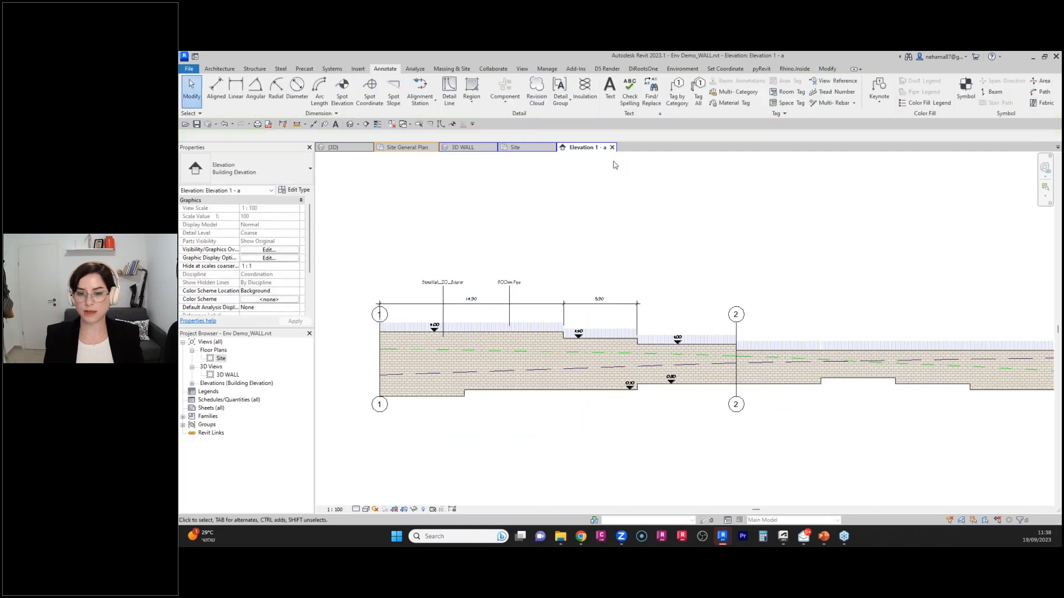
{"action": "scroll", "coordinate": [703, 327], "scroll_direction": "up", "scroll_amount": 4}
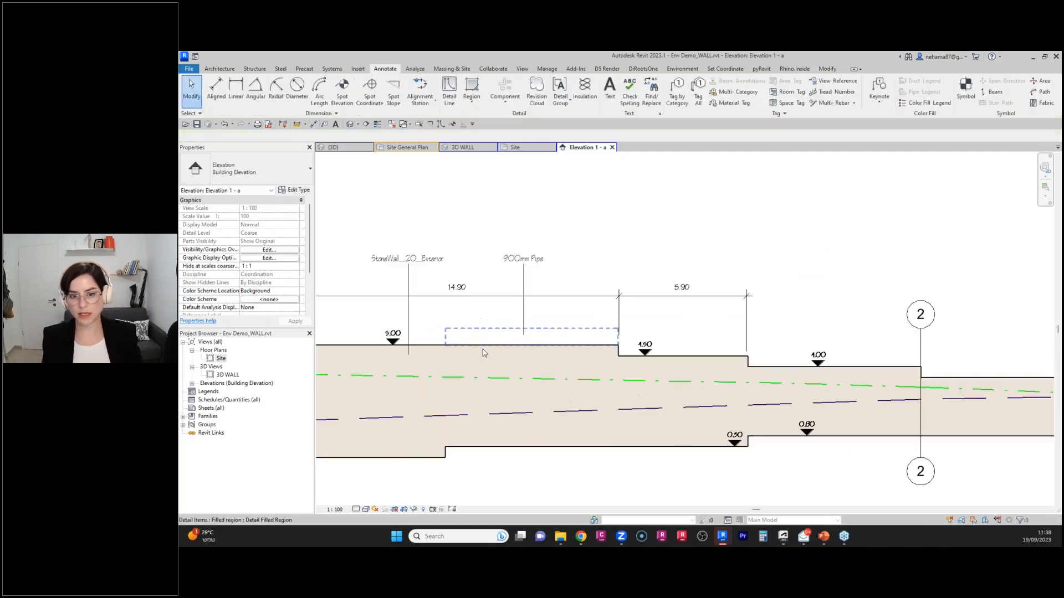
{"action": "scroll", "coordinate": [765, 450], "scroll_direction": "down", "scroll_amount": 2}
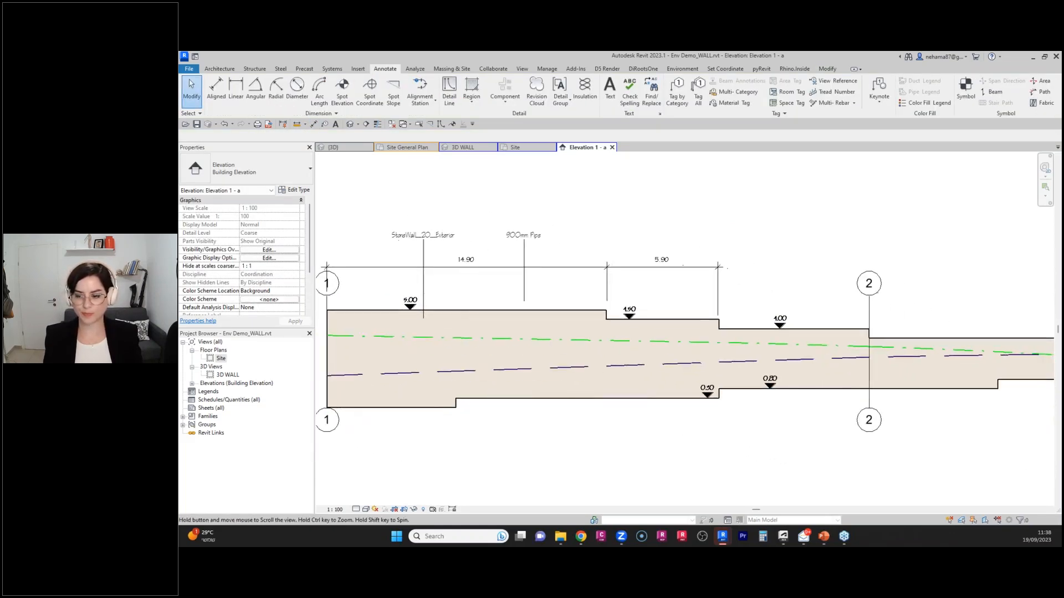
{"action": "middle_click_drag", "start_coordinate": [711, 412], "coordinate": [742, 411]}
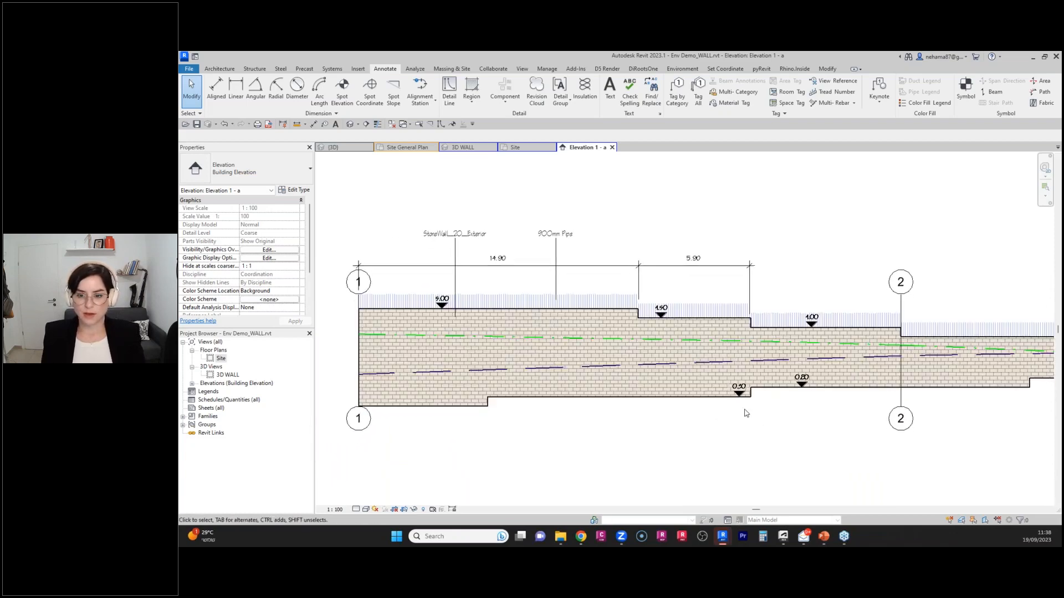
{"action": "left_click", "coordinate": [682, 69]}
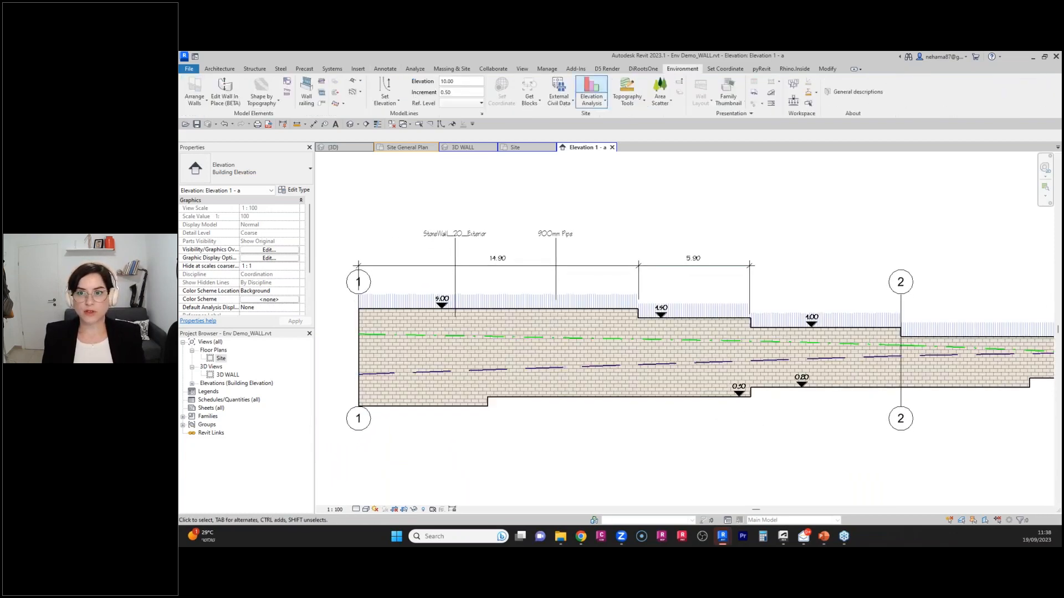
{"action": "left_click", "coordinate": [201, 105]}
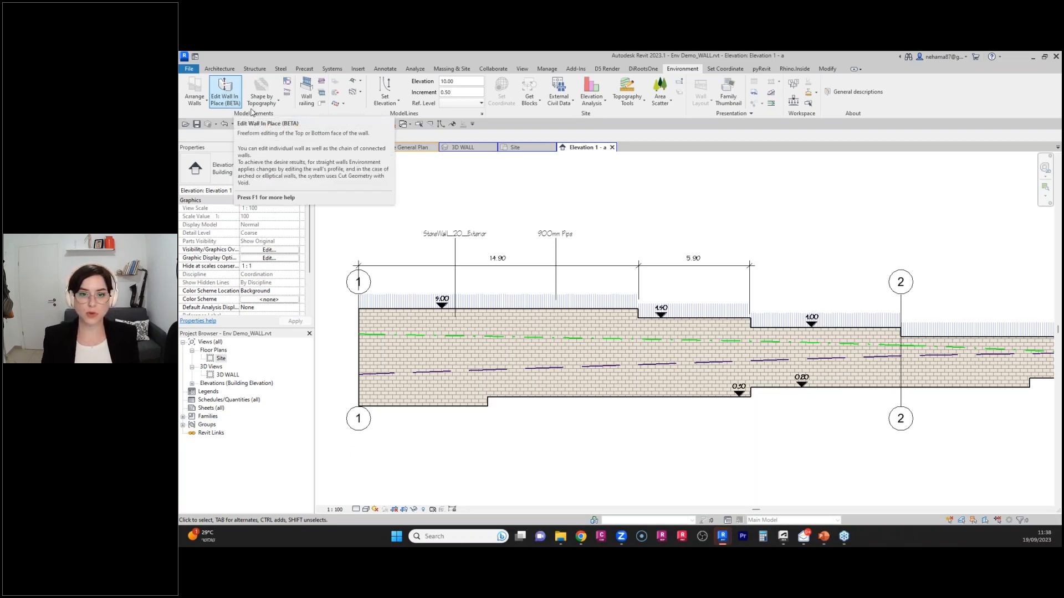
In the 3D WALL view, use Edit Wall In Place on the three-wall chain to lower its free end's top offset to about 1.66.
{"action": "left_click", "coordinate": [523, 148]}
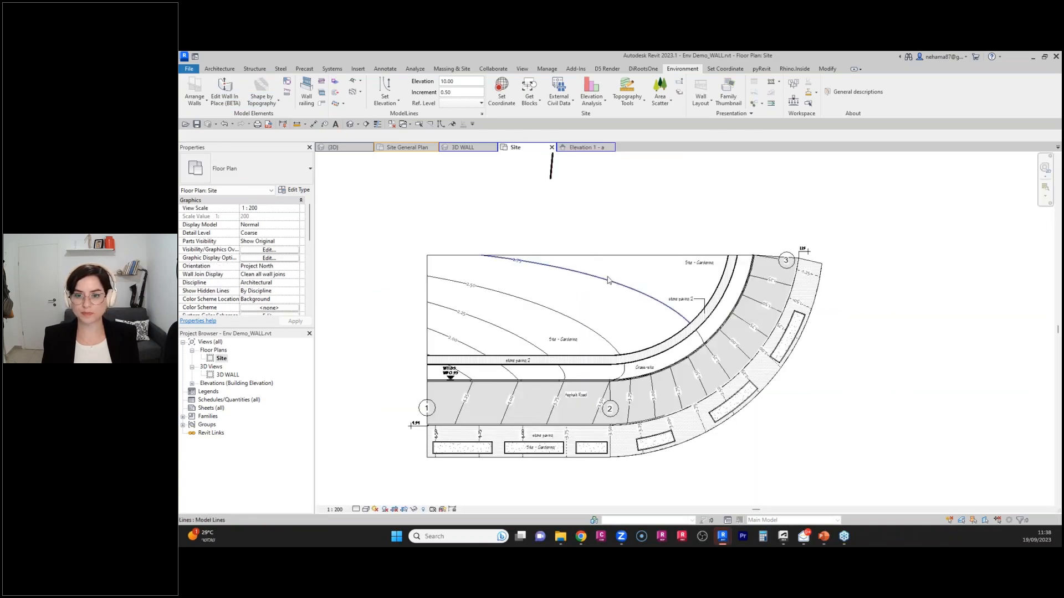
{"action": "left_click", "coordinate": [458, 148]}
{"action": "middle_click_drag", "start_coordinate": [841, 453], "coordinate": [512, 433]}
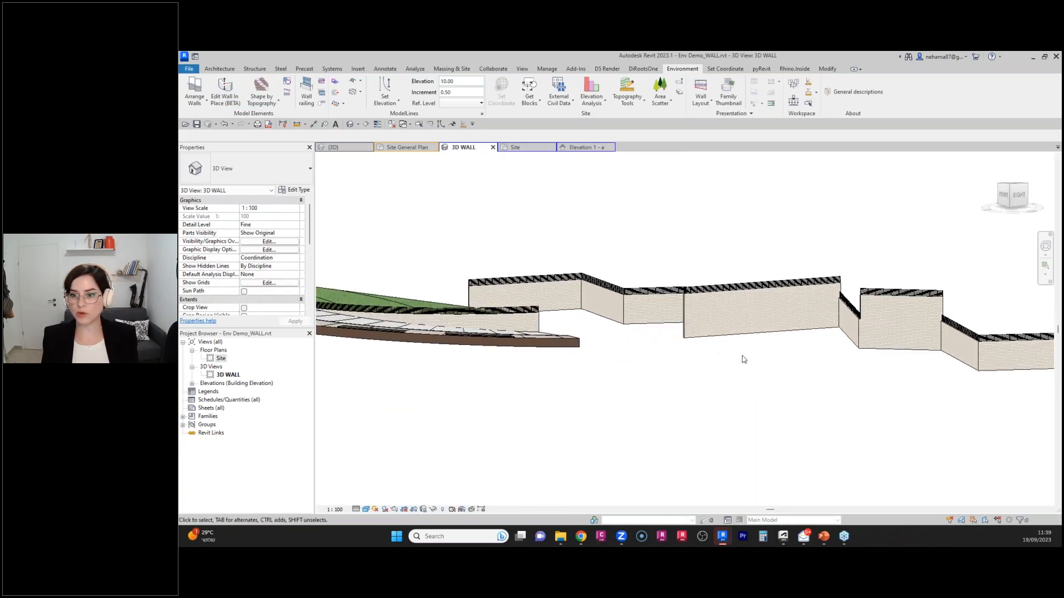
{"action": "key", "text": "Tab"}
{"action": "left_click", "coordinate": [656, 311]}
{"action": "left_click", "coordinate": [681, 68]}
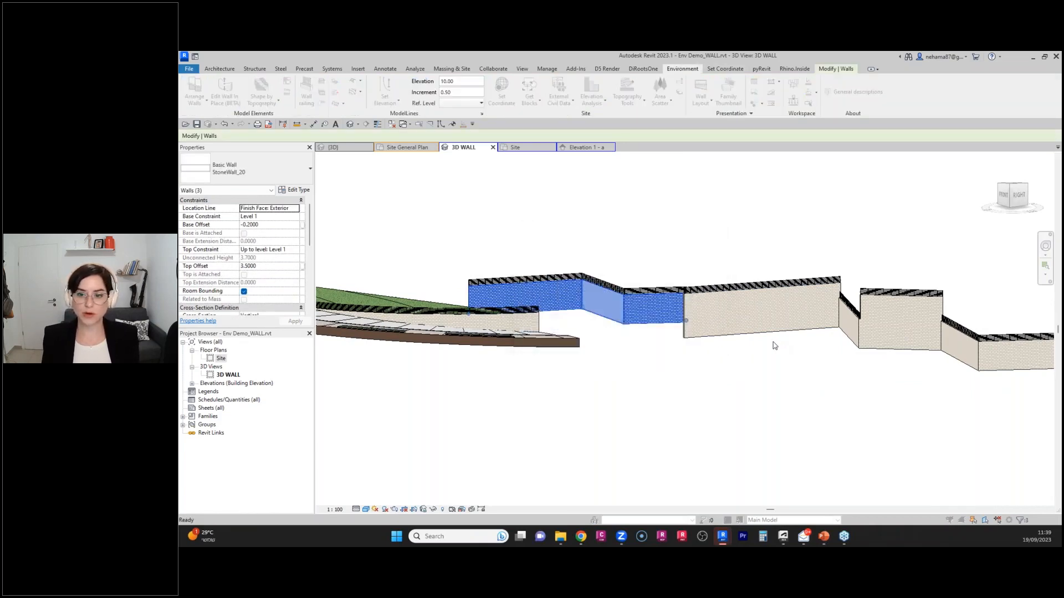
{"action": "middle_click_drag", "start_coordinate": [492, 267], "coordinate": [498, 383], "text": "shift"}
{"action": "scroll", "coordinate": [696, 326], "scroll_direction": "up", "scroll_amount": 6}
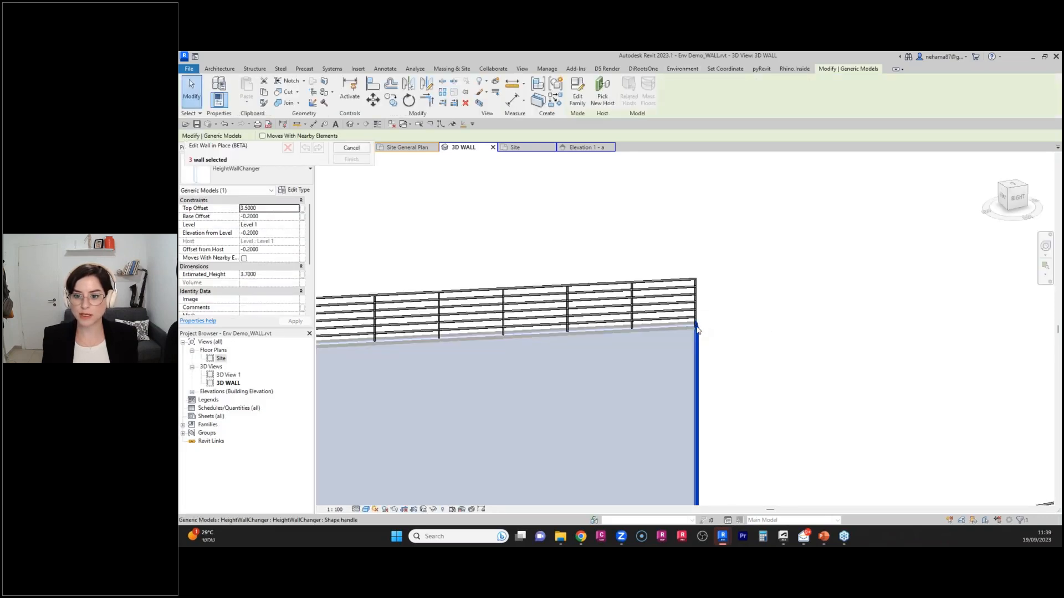
{"action": "left_click_drag", "start_coordinate": [697, 331], "coordinate": [697, 395]}
{"action": "left_click_drag", "start_coordinate": [699, 441], "coordinate": [750, 361]}
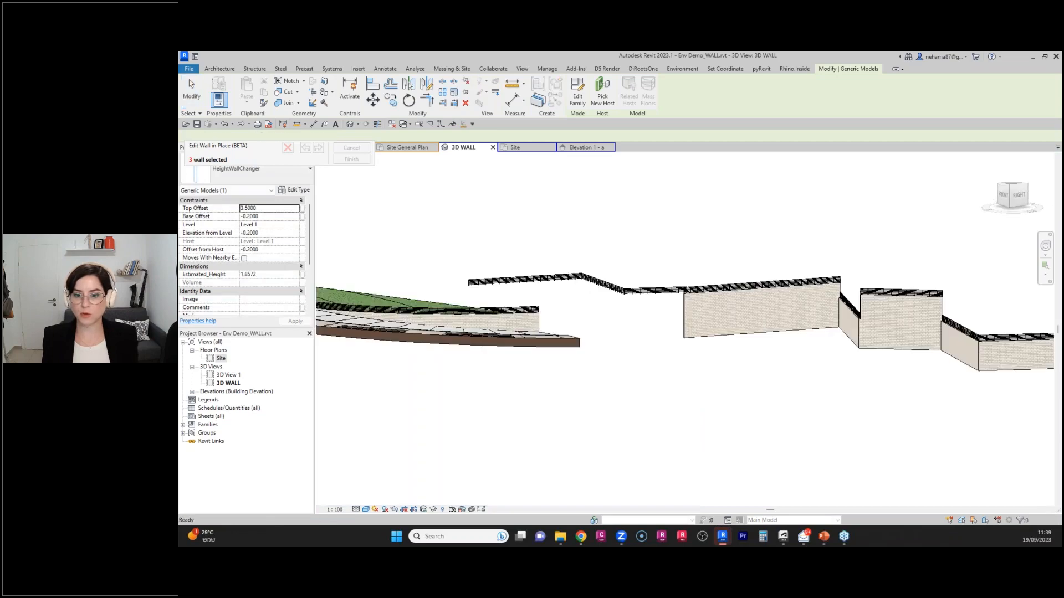
{"action": "scroll", "coordinate": [745, 256], "scroll_direction": "down", "scroll_amount": 5}
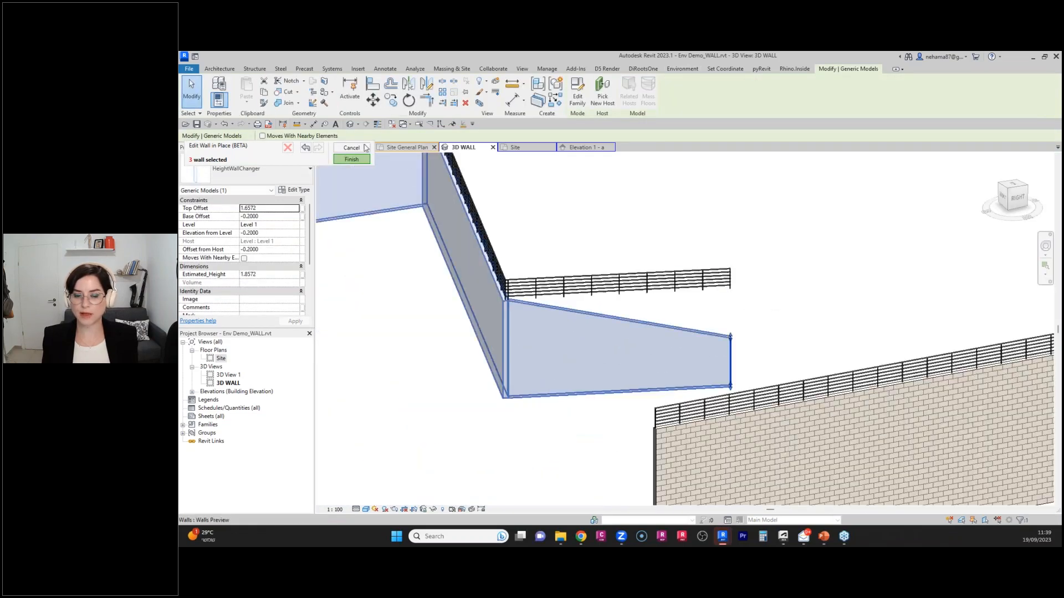
{"action": "left_click", "coordinate": [351, 159]}
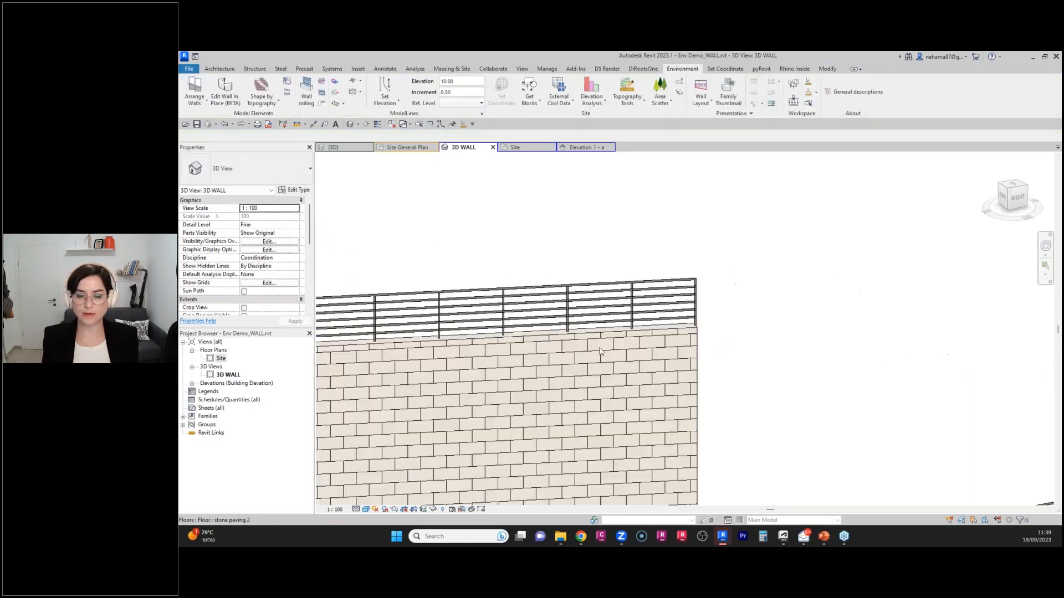
{"action": "scroll", "coordinate": [774, 351], "scroll_direction": "down", "scroll_amount": 8}
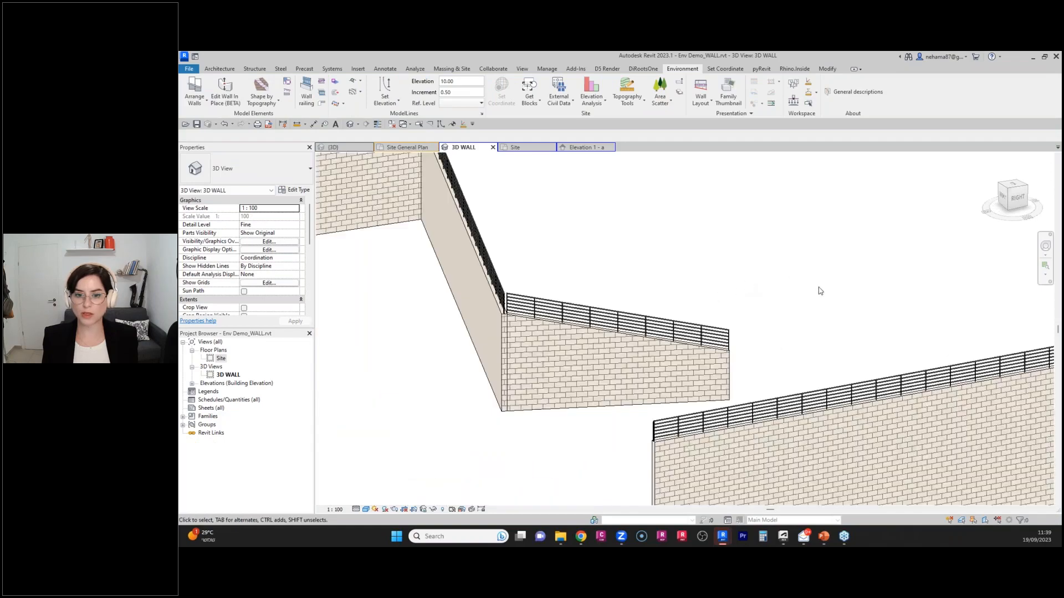
{"action": "mouse_move", "coordinate": [603, 426]}
{"action": "middle_mouse_down", "text": "shift"}
{"action": "mouse_move", "coordinate": [672, 420]}
{"action": "mouse_move", "coordinate": [617, 404]}
{"action": "mouse_move", "coordinate": [621, 422]}
{"action": "middle_mouse_up", "text": "shift"}
{"action": "scroll", "coordinate": [566, 296], "scroll_direction": "down", "scroll_amount": 3}
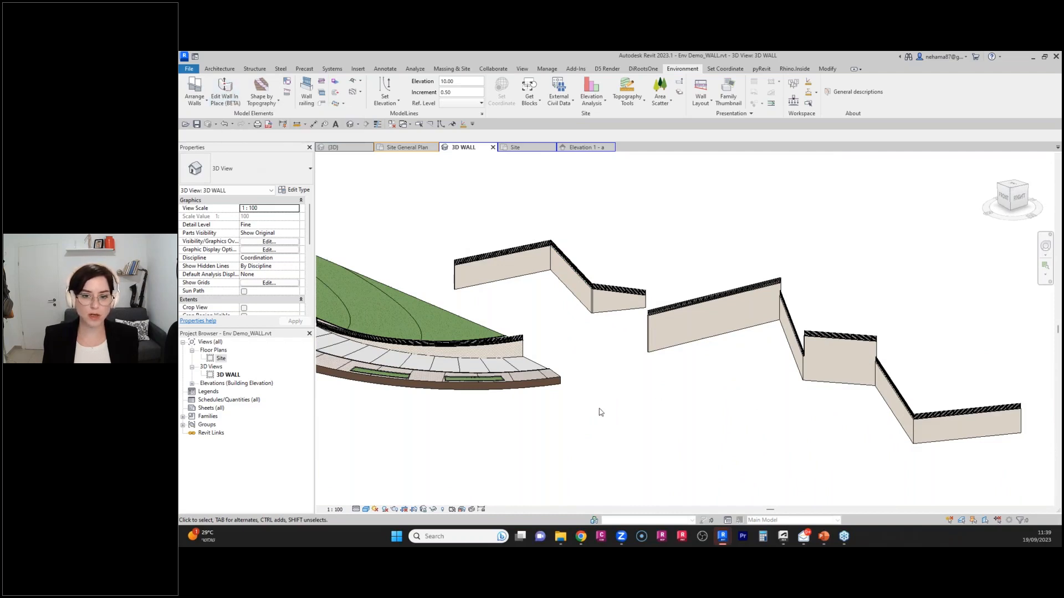
{"action": "scroll", "coordinate": [626, 415], "scroll_direction": "down", "scroll_amount": 6}
{"action": "scroll", "coordinate": [585, 406], "scroll_direction": "up", "scroll_amount": 5}
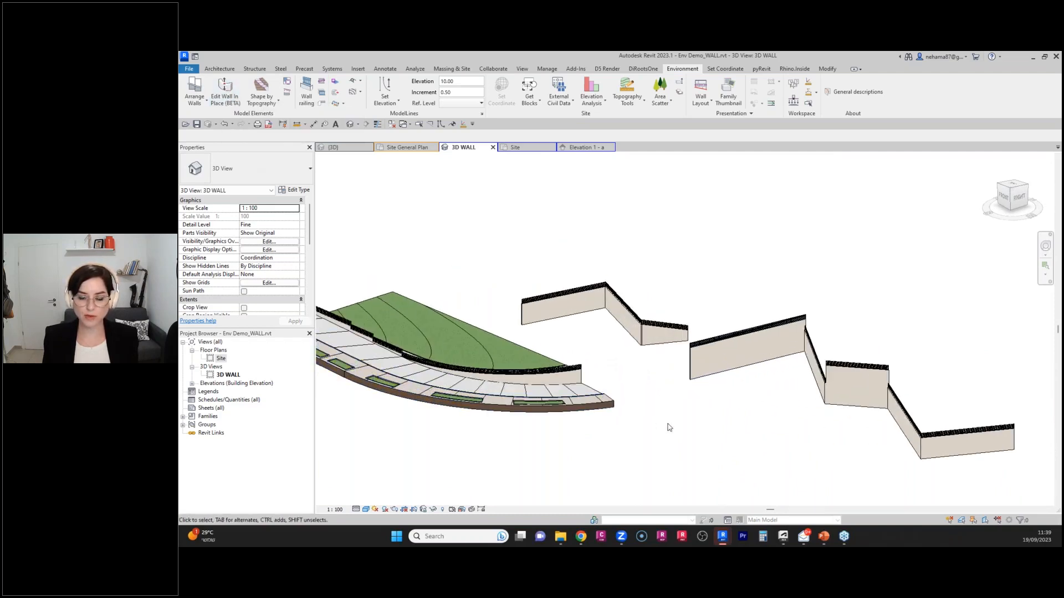
{"action": "left_click", "coordinate": [203, 101]}
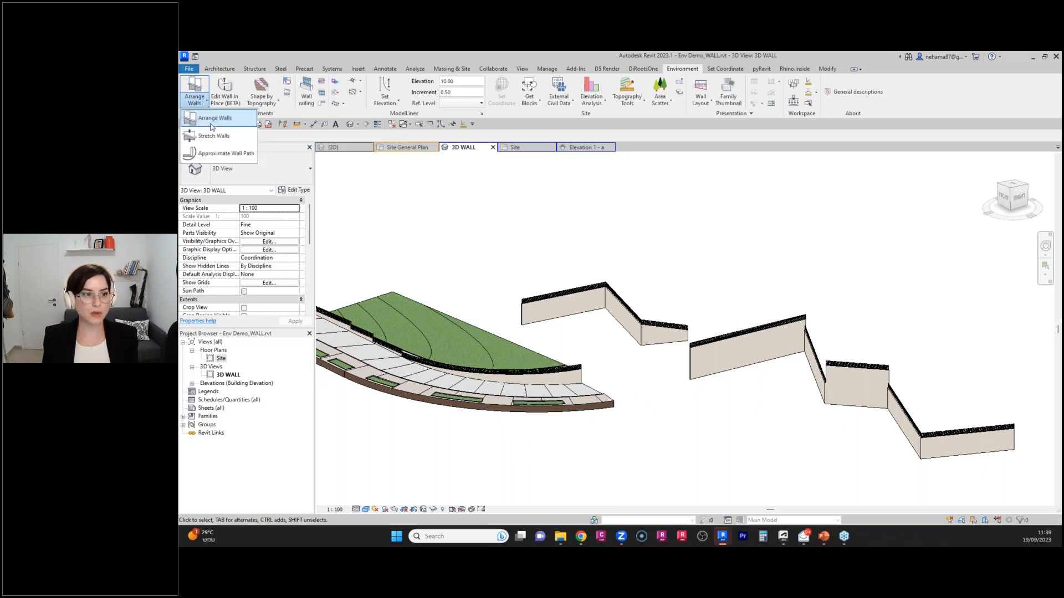
{"action": "scroll", "coordinate": [490, 334], "scroll_direction": "down", "scroll_amount": 2}
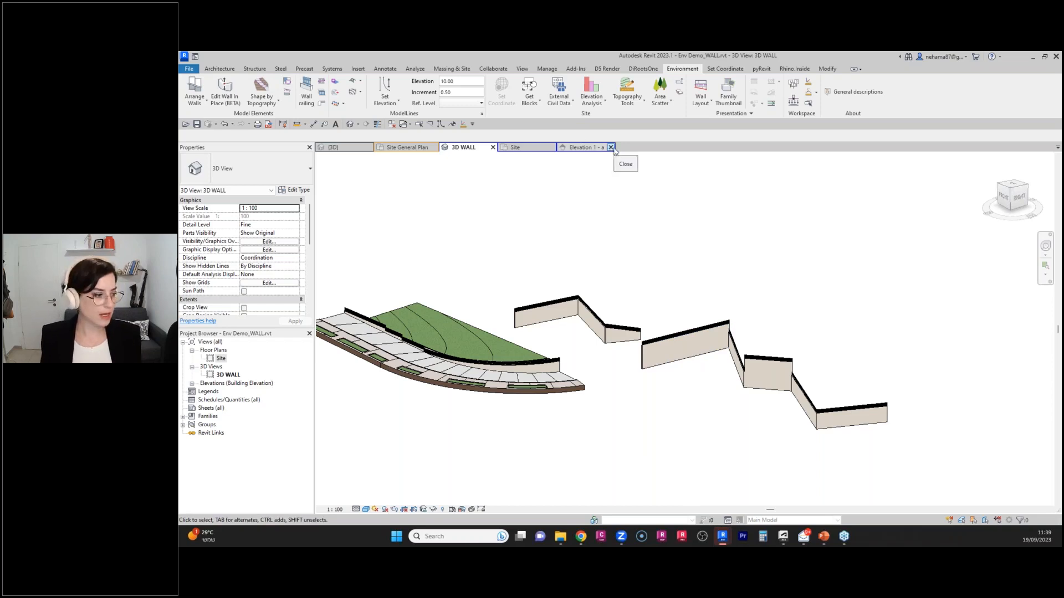
Close the Elevation 1 - a view and save the project.
{"action": "left_click", "coordinate": [612, 148]}
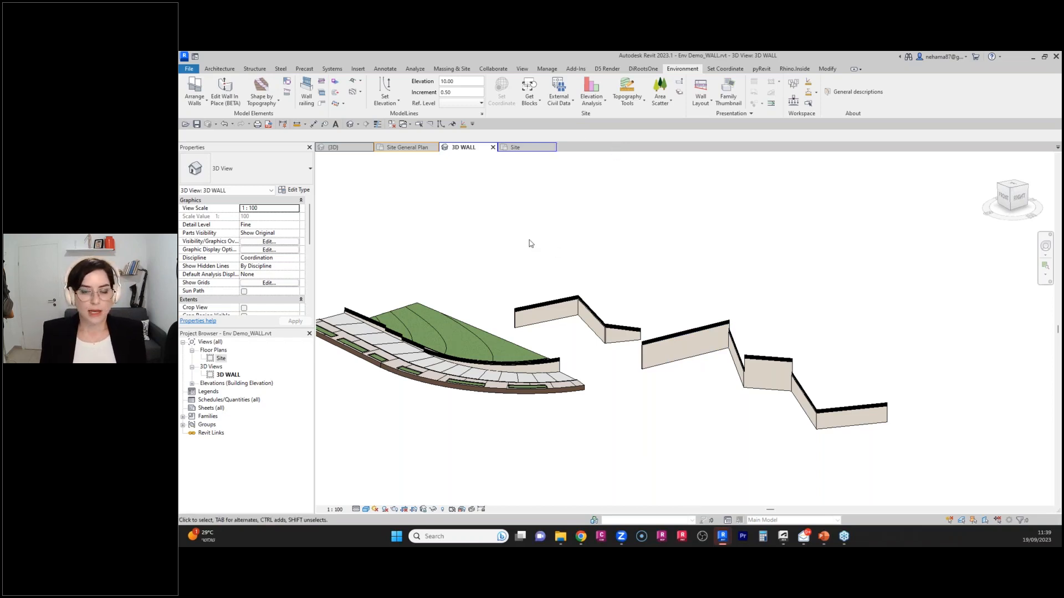
{"action": "left_click", "coordinate": [188, 70]}
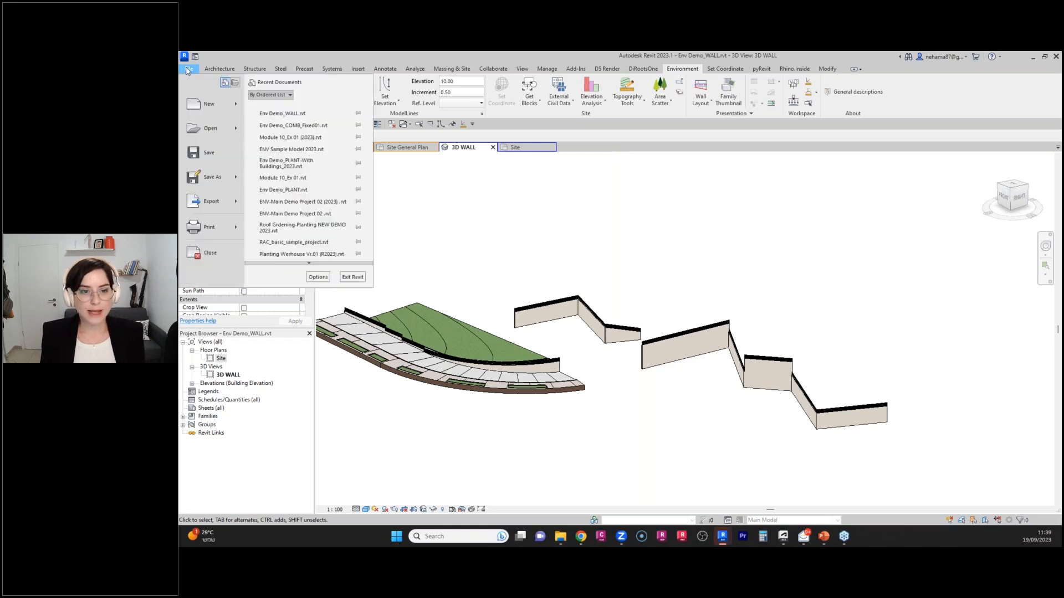
{"action": "left_click", "coordinate": [480, 240]}
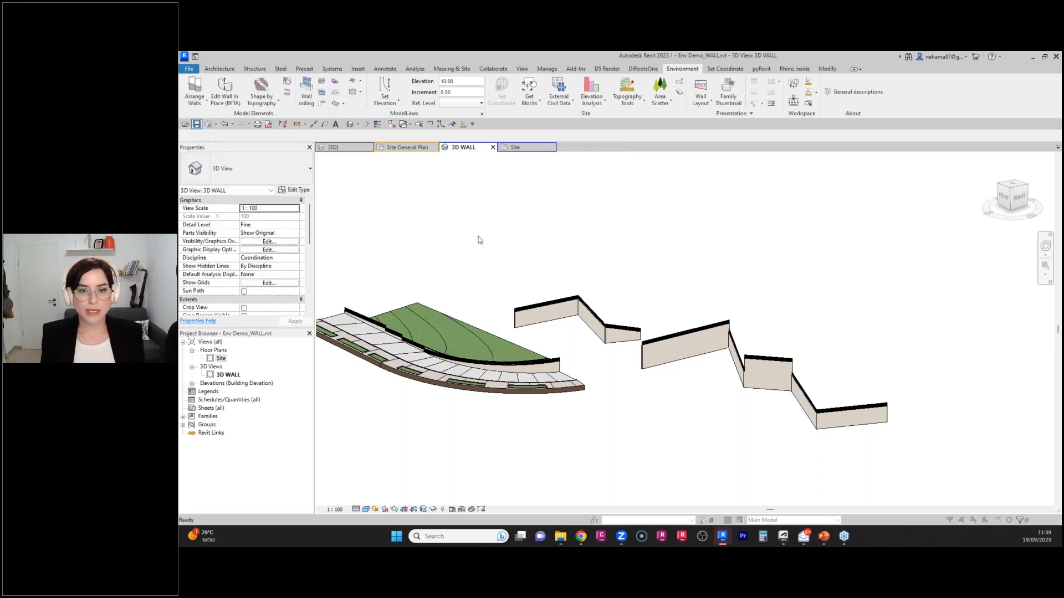
Open the project file Env Demo_PLANT.rvt.
{"action": "key", "text": "ctrl+o"}
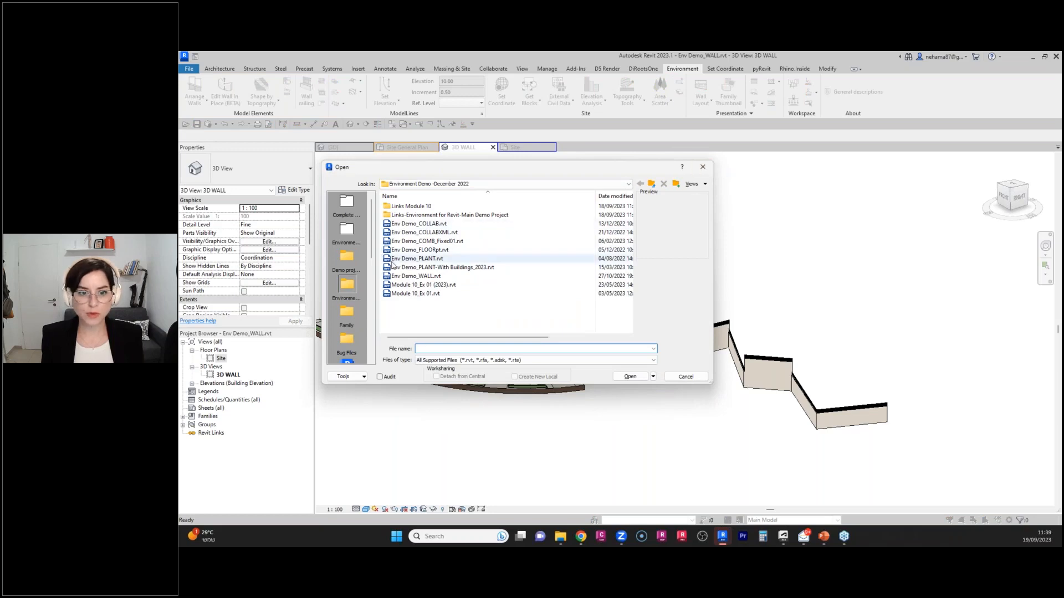
{"action": "left_click", "coordinate": [417, 259]}
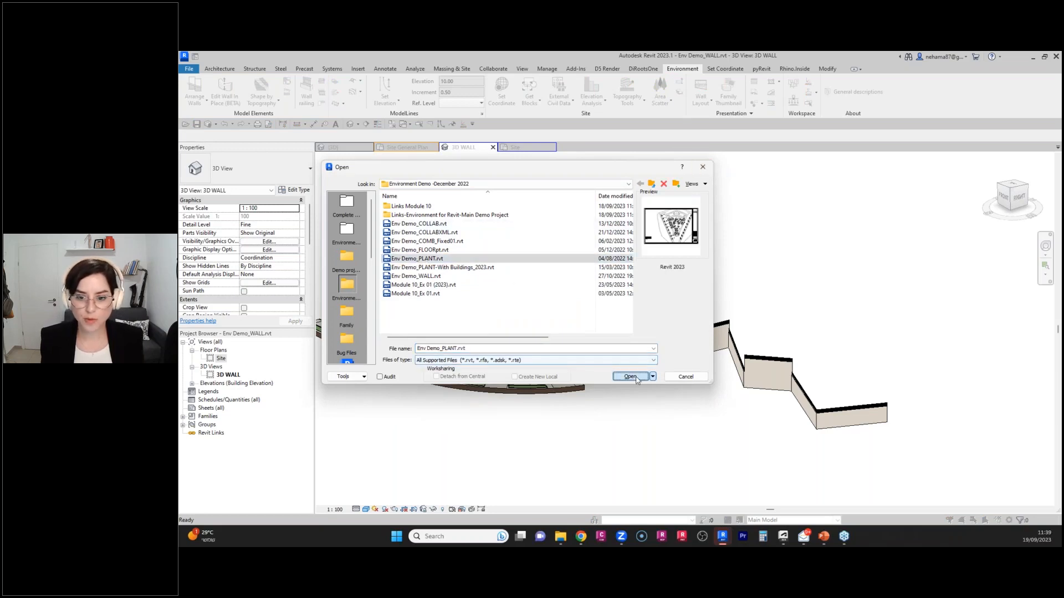
{"action": "left_click", "coordinate": [630, 376]}
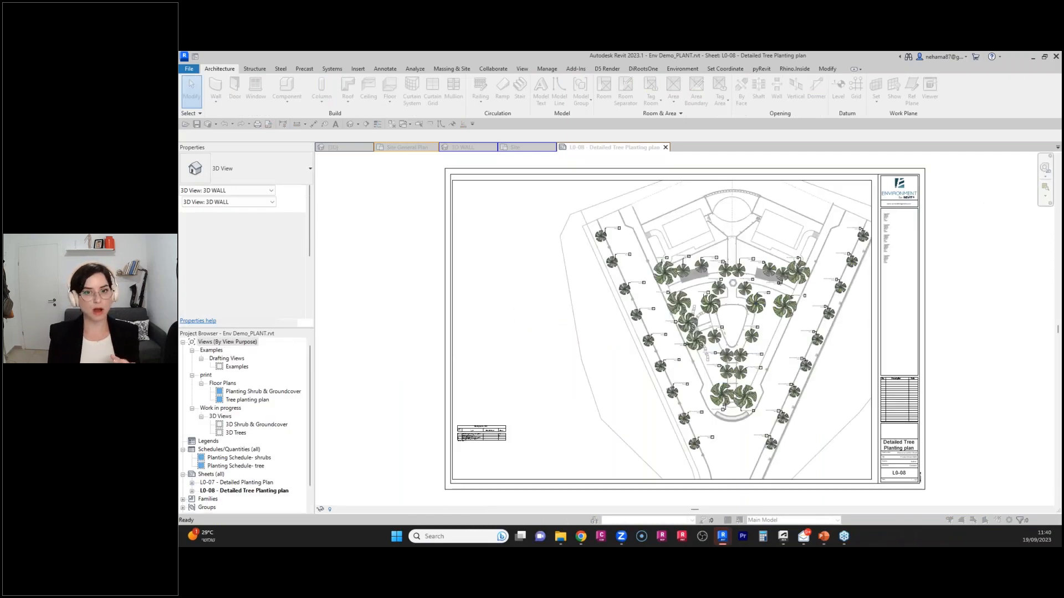
{"action": "left_click", "coordinate": [544, 303]}
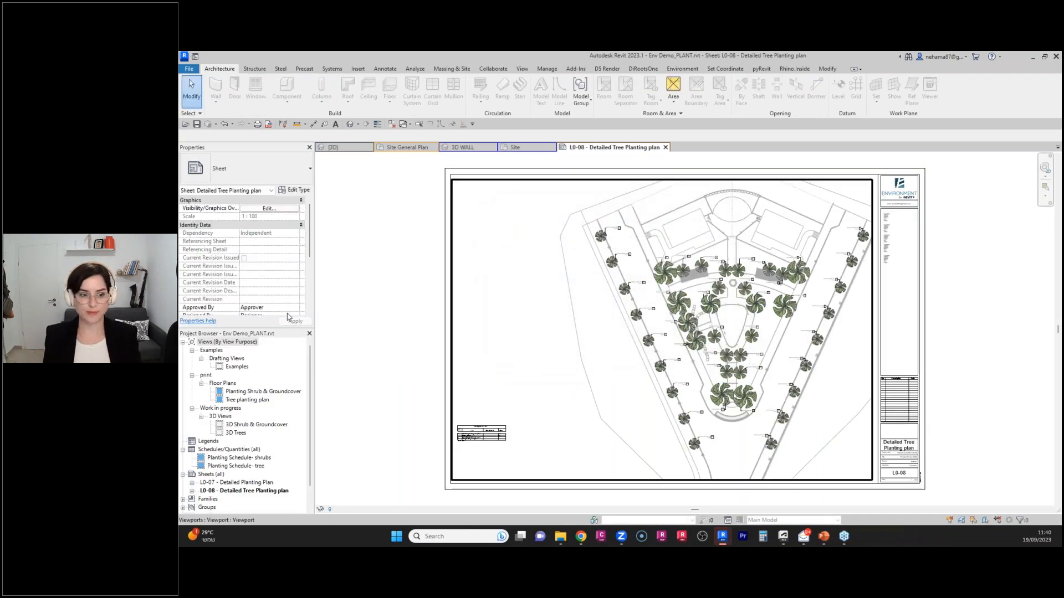
Open the 3D Shrub & Groundcover view and inspect a Pitosporum shrub's type properties with the 3D preview shown.
{"action": "double_click", "coordinate": [245, 425]}
{"action": "scroll", "coordinate": [766, 303], "scroll_direction": "up", "scroll_amount": 2}
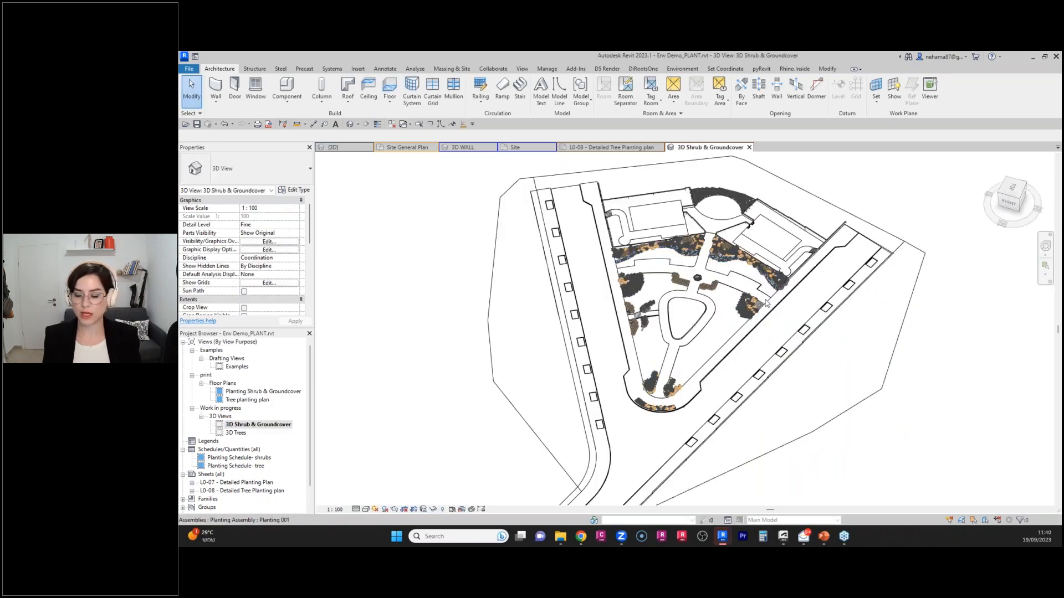
{"action": "scroll", "coordinate": [766, 303], "scroll_direction": "up", "scroll_amount": 5}
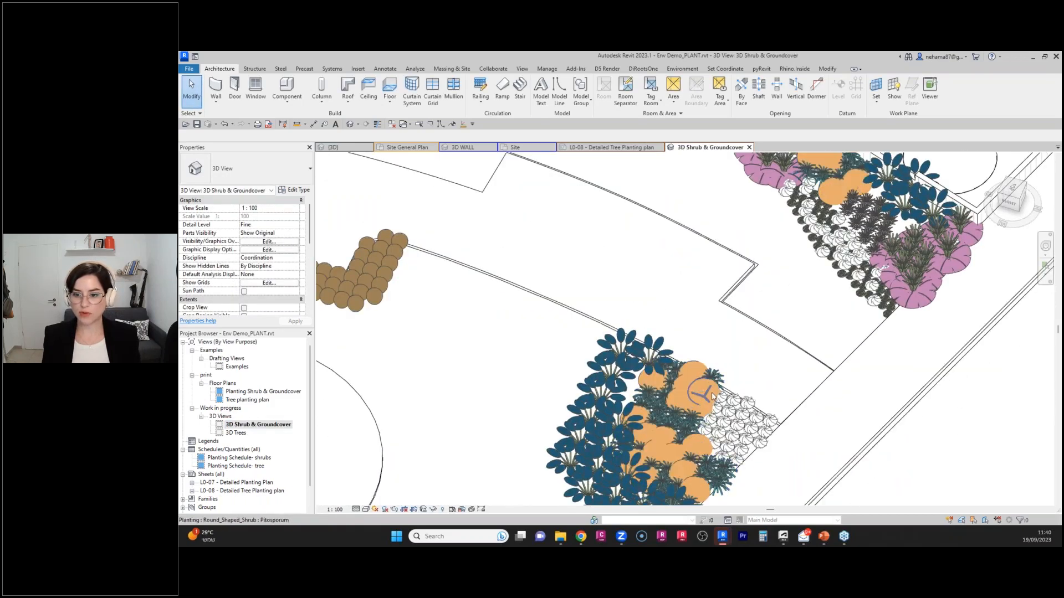
{"action": "left_click", "coordinate": [713, 396]}
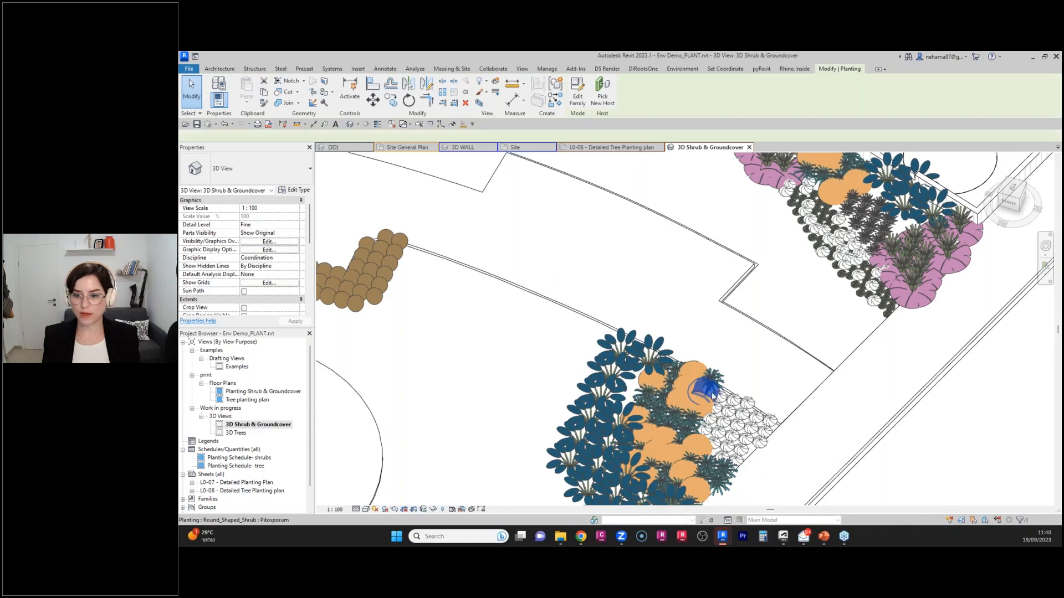
{"action": "left_click", "coordinate": [292, 191]}
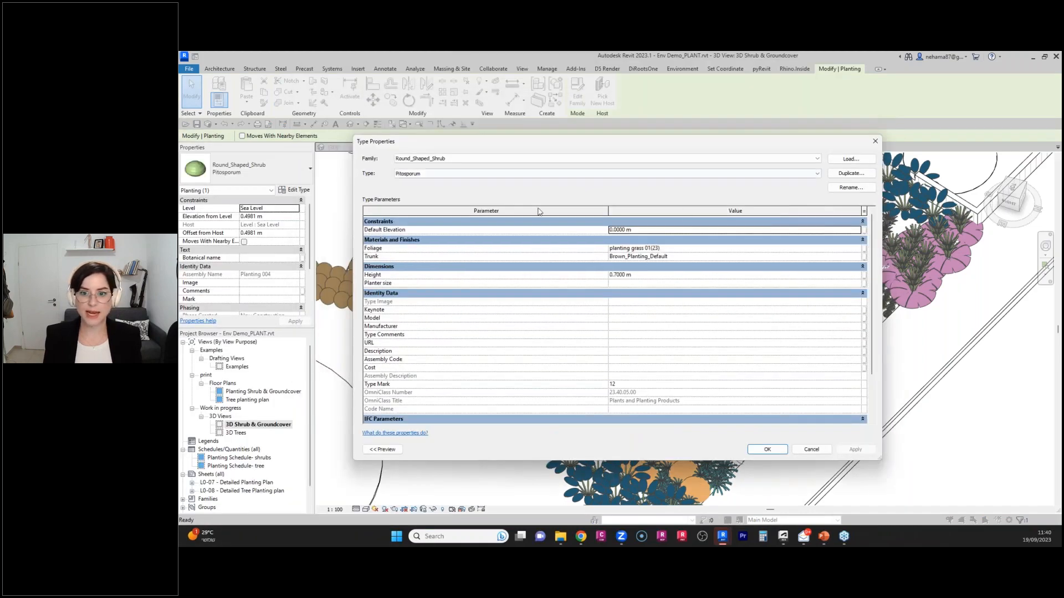
{"action": "left_click_drag", "start_coordinate": [879, 461], "coordinate": [620, 465]}
{"action": "left_click", "coordinate": [400, 457]}
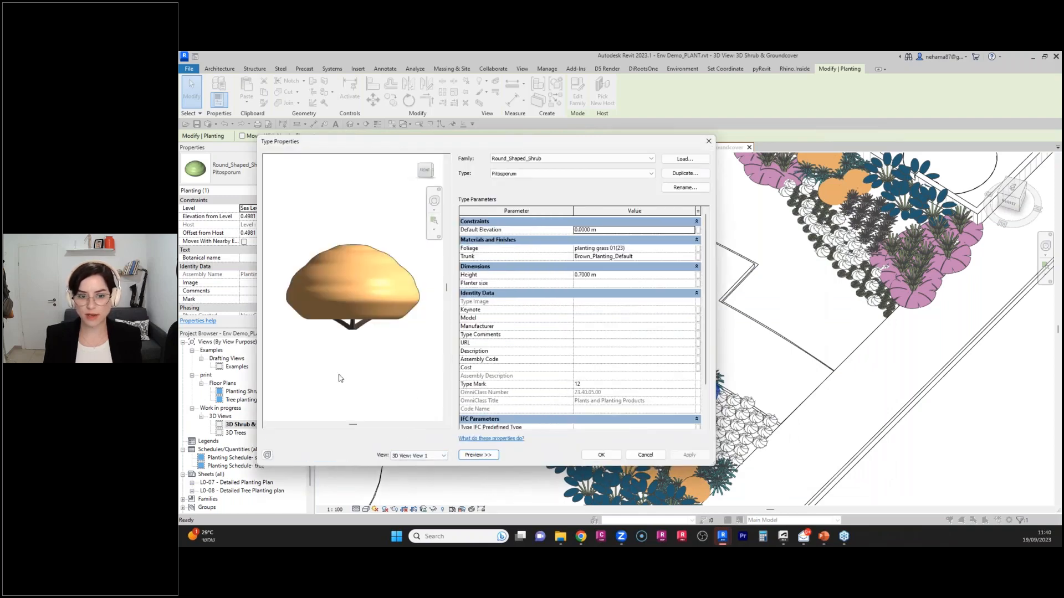
{"action": "middle_click_drag", "start_coordinate": [340, 378], "coordinate": [349, 346], "text": "shift"}
{"action": "left_click", "coordinate": [601, 455]}
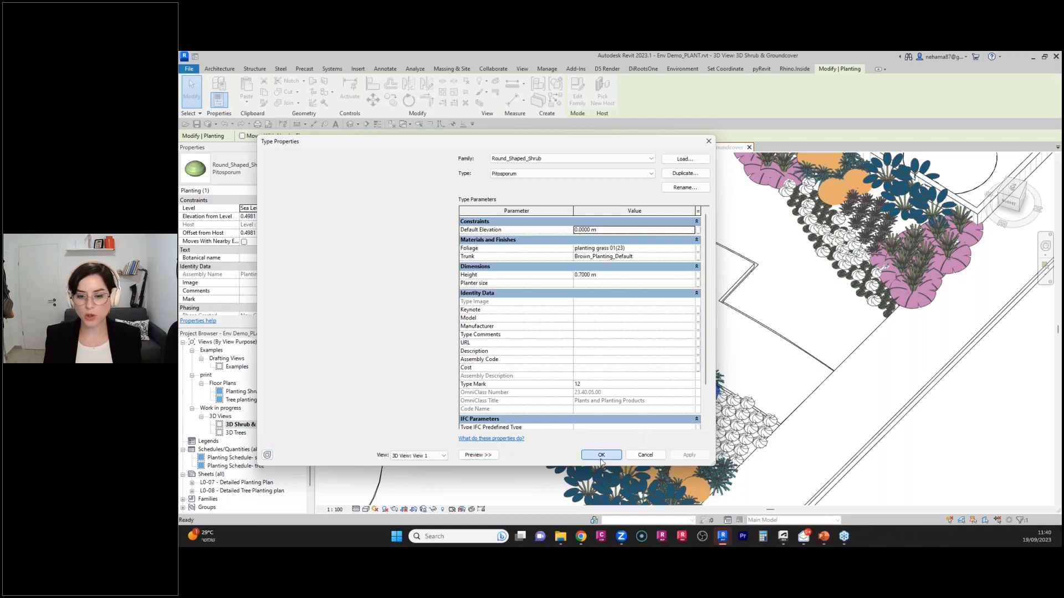
Examine the planting assemblies in the beds around the plaza and along the upper paths of the 3D Shrub & Groundcover view.
{"action": "scroll", "coordinate": [831, 432], "scroll_direction": "down", "scroll_amount": 4}
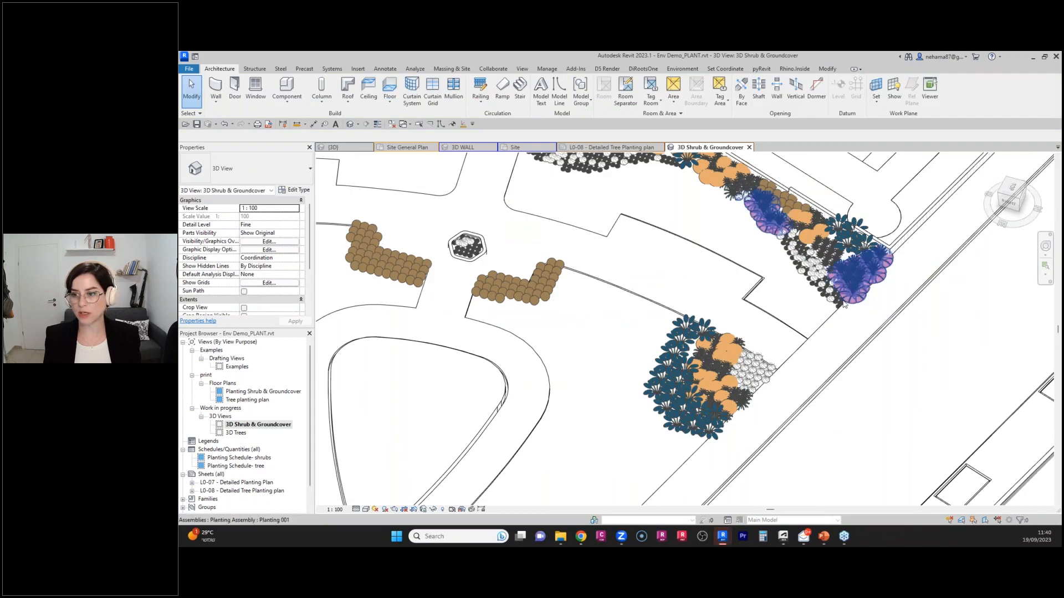
{"action": "scroll", "coordinate": [831, 331], "scroll_direction": "down", "scroll_amount": 2}
{"action": "scroll", "coordinate": [830, 330], "scroll_direction": "down", "scroll_amount": 1}
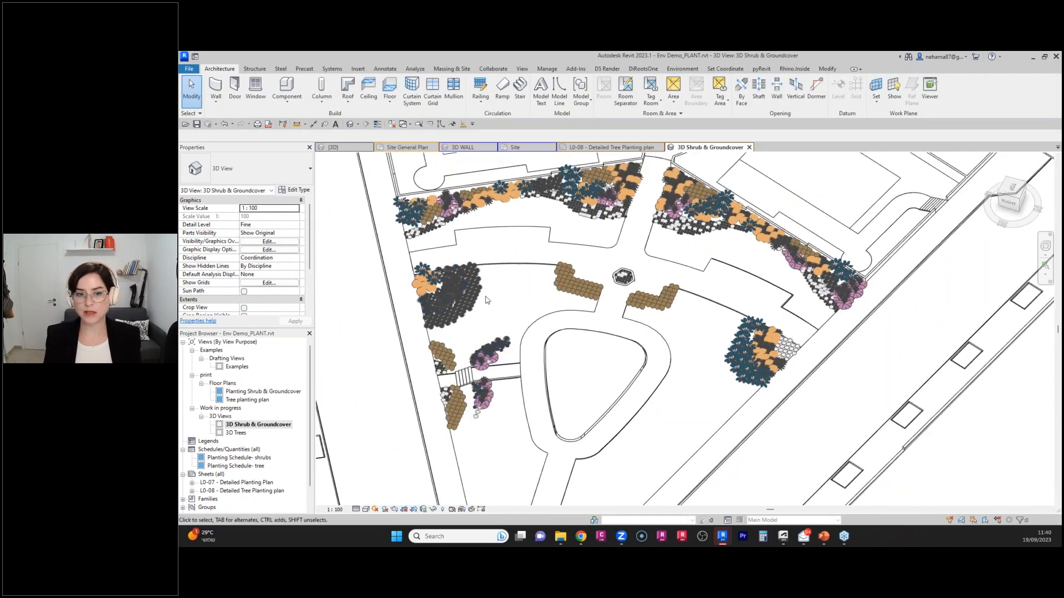
{"action": "scroll", "coordinate": [443, 277], "scroll_direction": "up", "scroll_amount": 2}
{"action": "scroll", "coordinate": [488, 288], "scroll_direction": "up", "scroll_amount": 2}
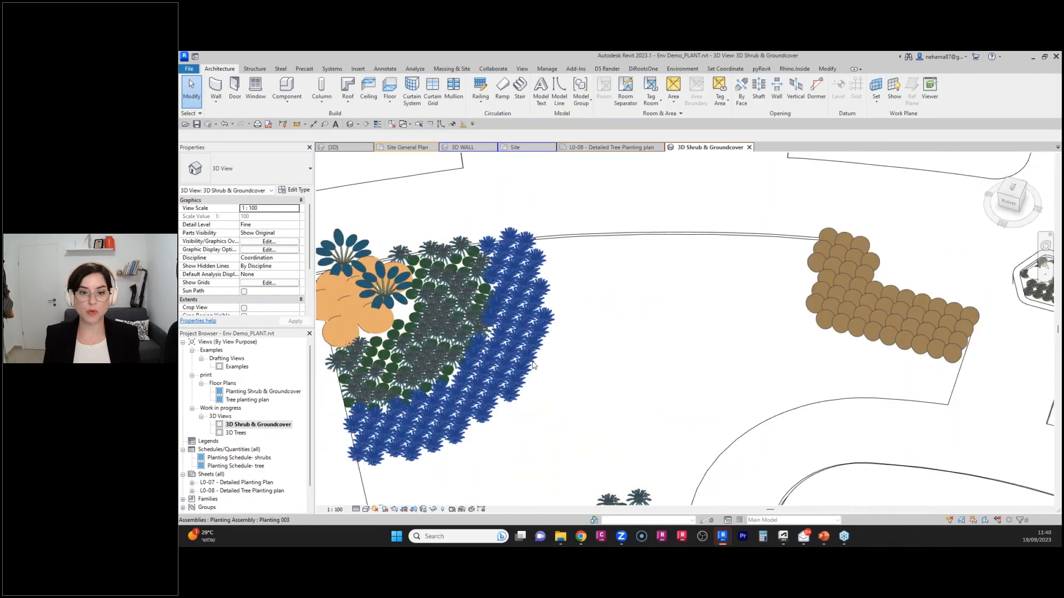
{"action": "scroll", "coordinate": [538, 364], "scroll_direction": "down", "scroll_amount": 2}
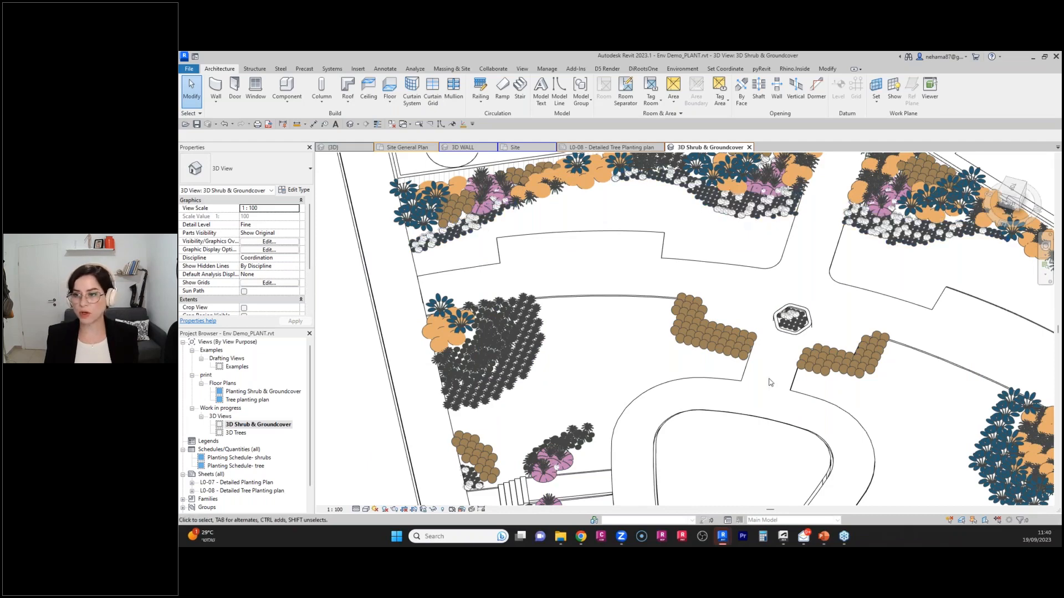
{"action": "scroll", "coordinate": [716, 353], "scroll_direction": "down", "scroll_amount": 3}
{"action": "middle_click_drag", "start_coordinate": [897, 410], "coordinate": [835, 422]}
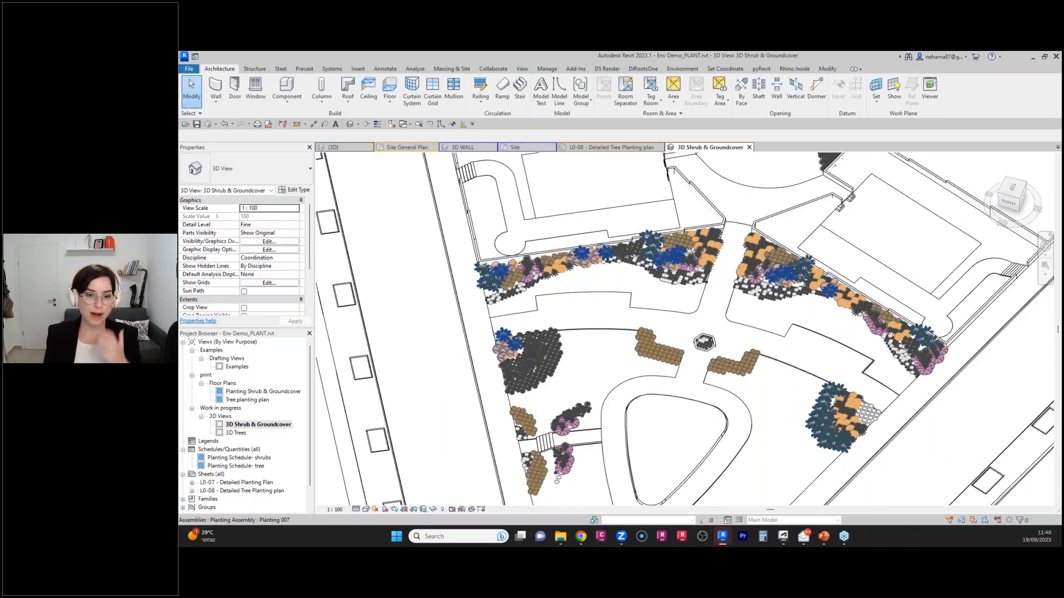
Open the 3D Trees view and examine the tree families placed around the park and streets.
{"action": "double_click", "coordinate": [236, 433]}
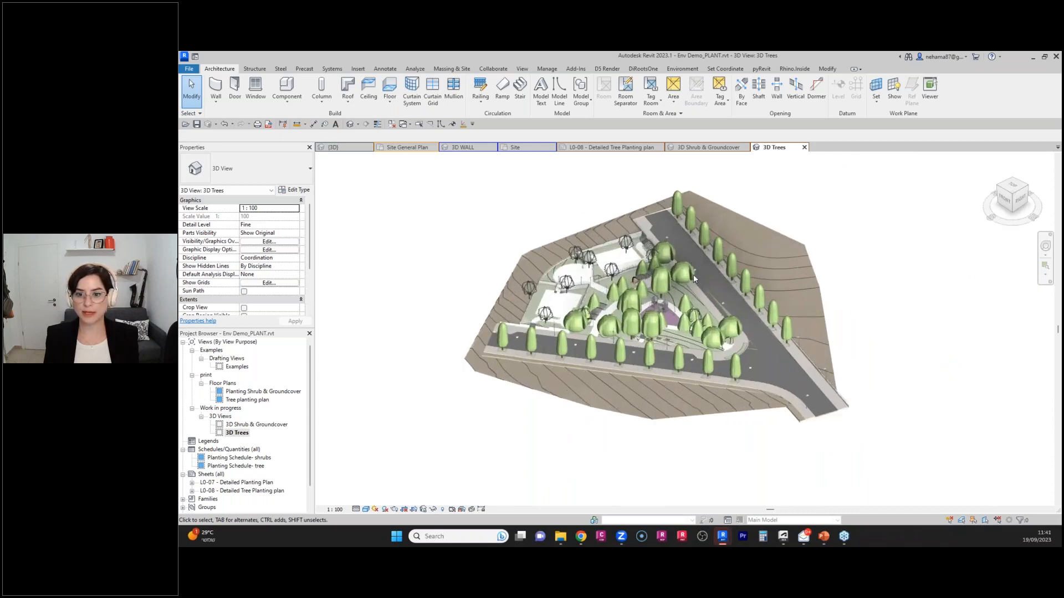
{"action": "scroll", "coordinate": [693, 274], "scroll_direction": "up", "scroll_amount": 5}
{"action": "scroll", "coordinate": [755, 352], "scroll_direction": "up", "scroll_amount": 3}
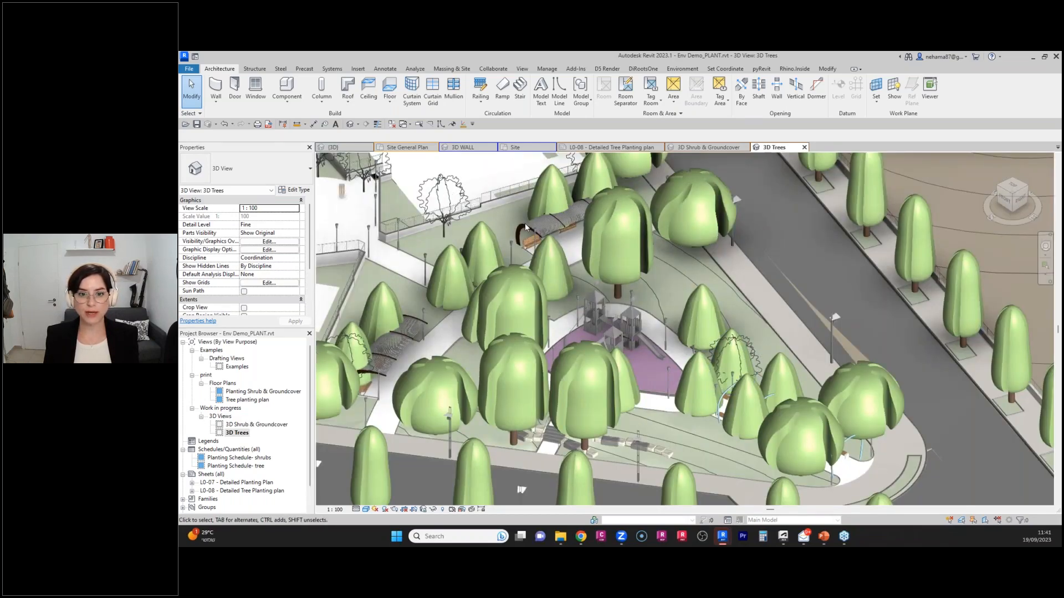
{"action": "scroll", "coordinate": [611, 323], "scroll_direction": "down", "scroll_amount": 2}
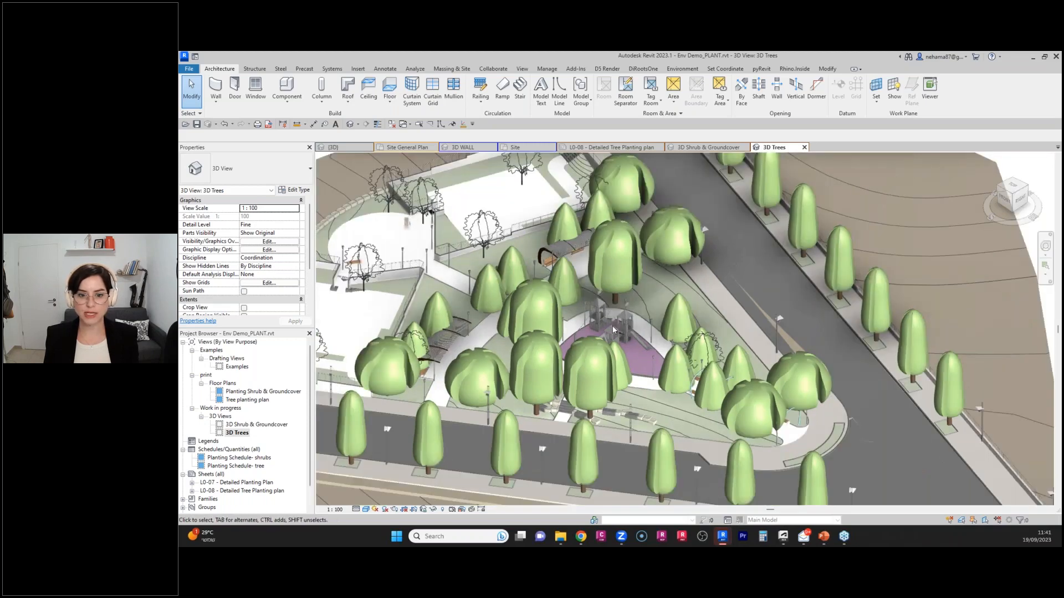
{"action": "middle_click_drag", "start_coordinate": [588, 339], "coordinate": [694, 399]}
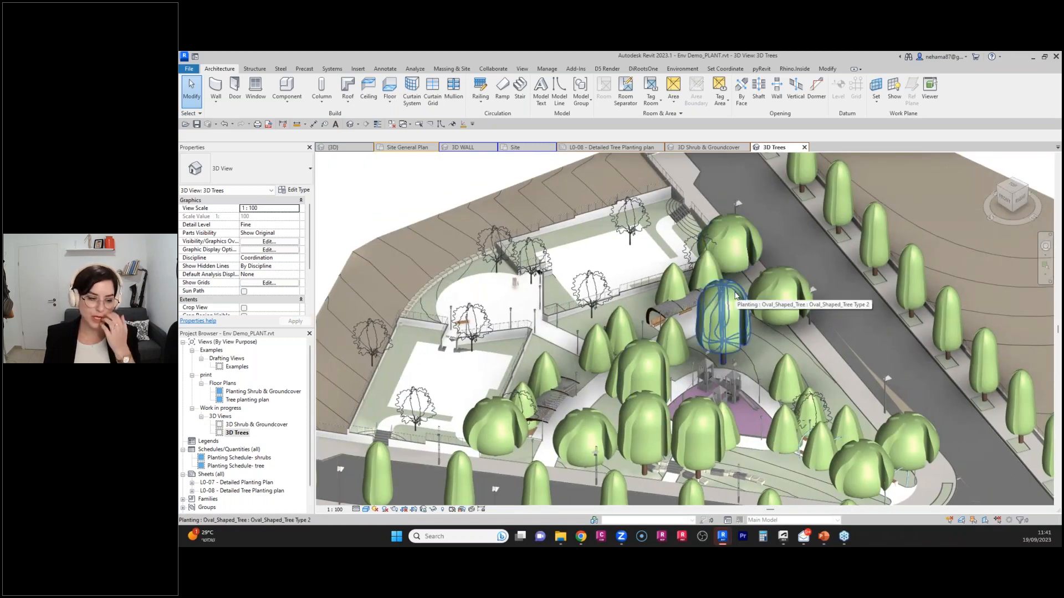
Return to the 3D Shrub & Groundcover view and examine the plants in the curved bed at the park's narrow tip.
{"action": "left_click", "coordinate": [711, 149]}
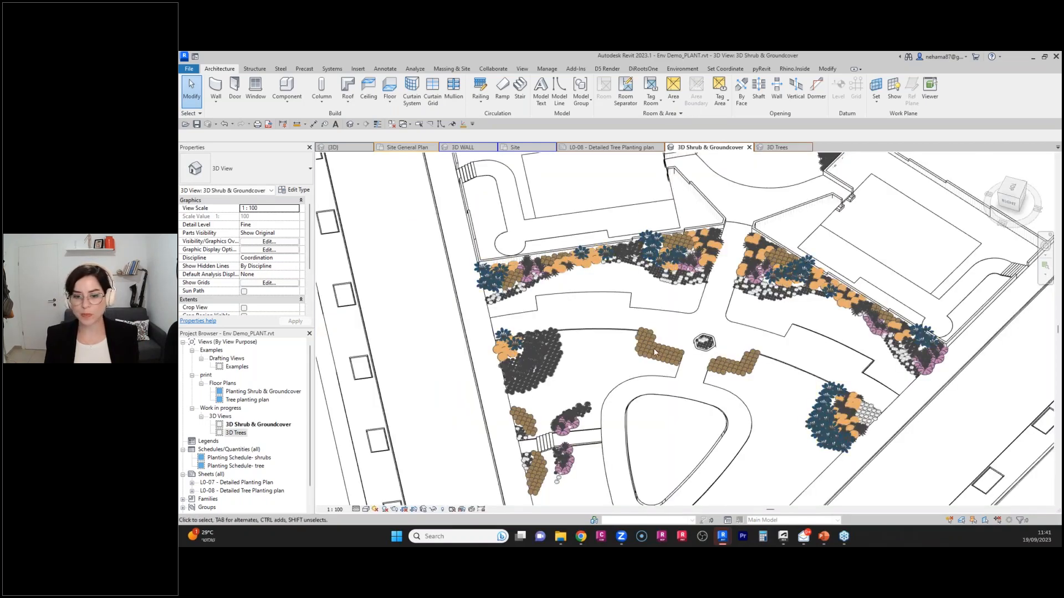
{"action": "scroll", "coordinate": [643, 291], "scroll_direction": "down", "scroll_amount": 2}
{"action": "scroll", "coordinate": [750, 444], "scroll_direction": "down", "scroll_amount": 4}
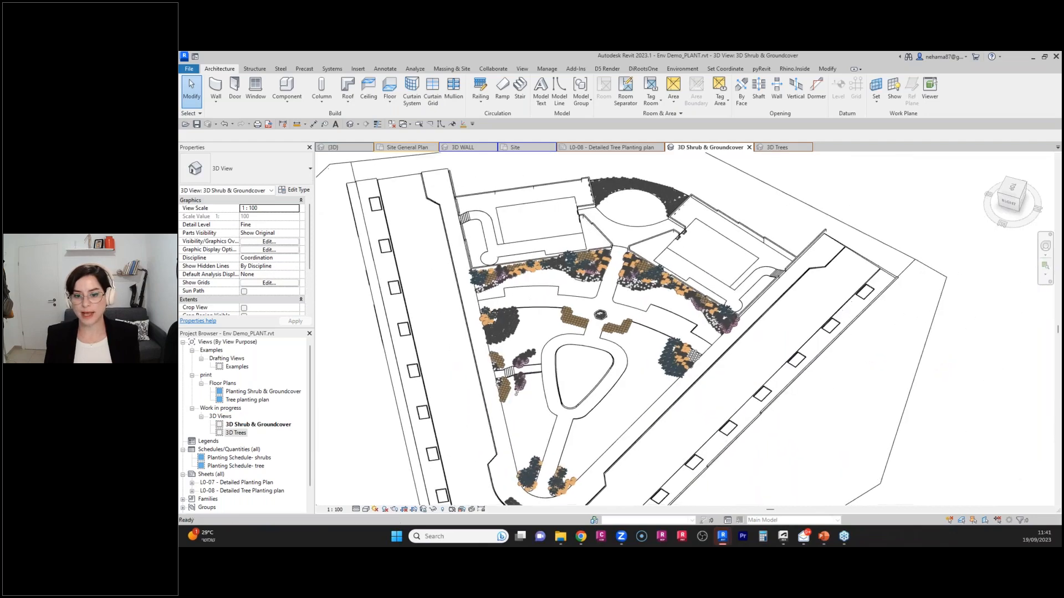
{"action": "scroll", "coordinate": [576, 475], "scroll_direction": "up", "scroll_amount": 5}
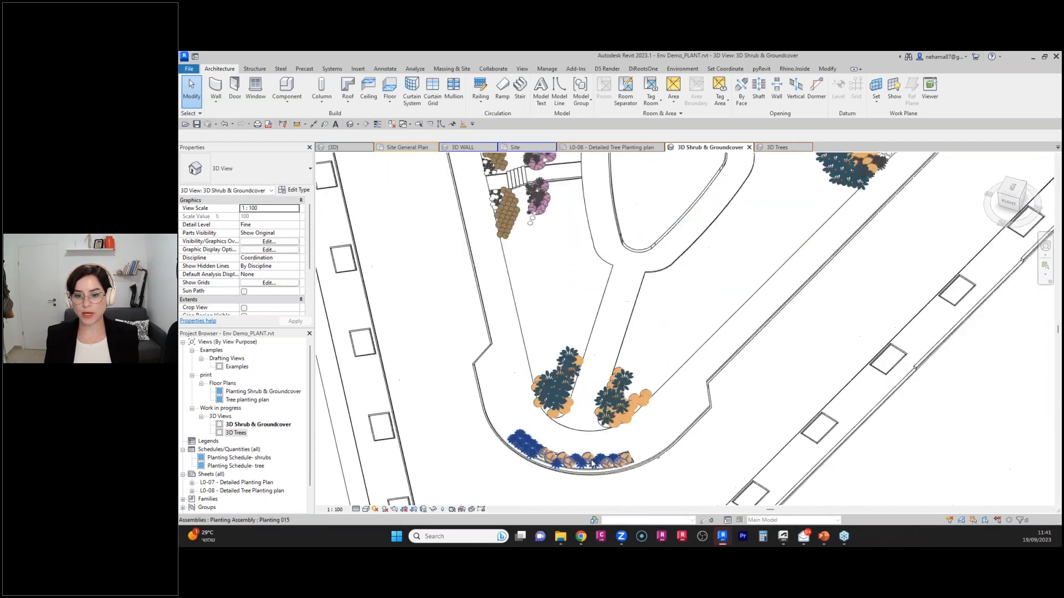
{"action": "left_click", "coordinate": [598, 472]}
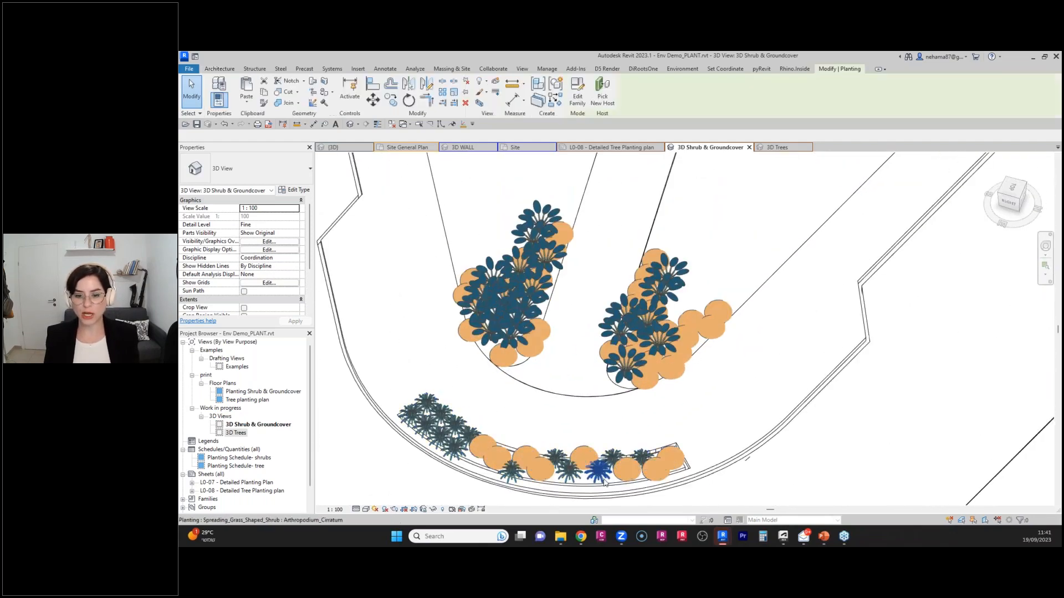
{"action": "scroll", "coordinate": [714, 425], "scroll_direction": "down", "scroll_amount": 5}
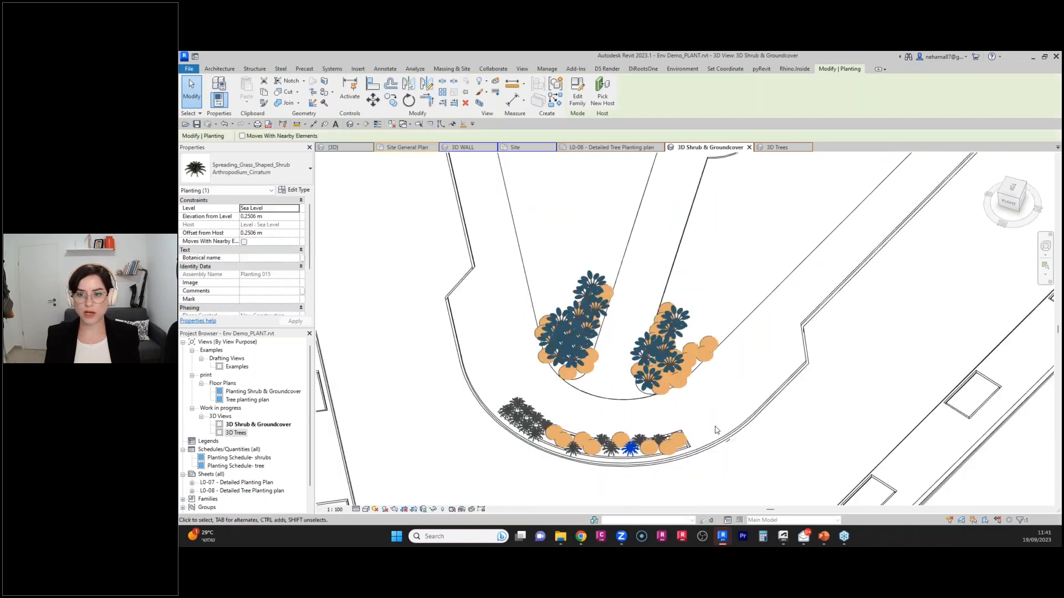
{"action": "middle_click_drag", "start_coordinate": [823, 407], "coordinate": [715, 470]}
{"action": "key", "text": "Escape"}
{"action": "scroll", "coordinate": [734, 282], "scroll_direction": "down", "scroll_amount": 4}
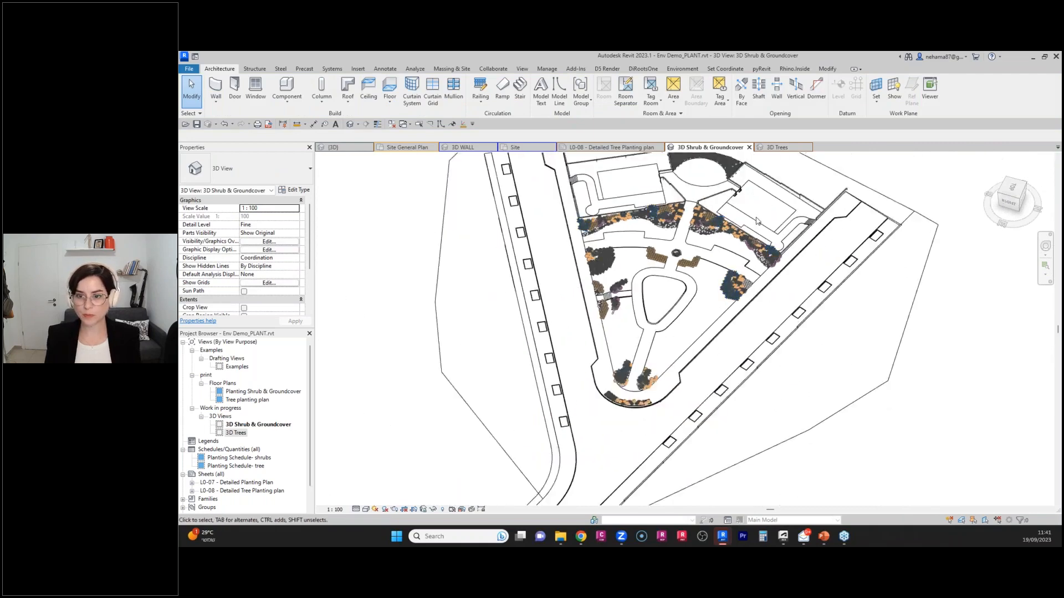
{"action": "scroll", "coordinate": [745, 205], "scroll_direction": "up", "scroll_amount": 3}
Show the Environment scatter commands, Area Scatter and Line Scatter.
{"action": "left_click", "coordinate": [682, 69]}
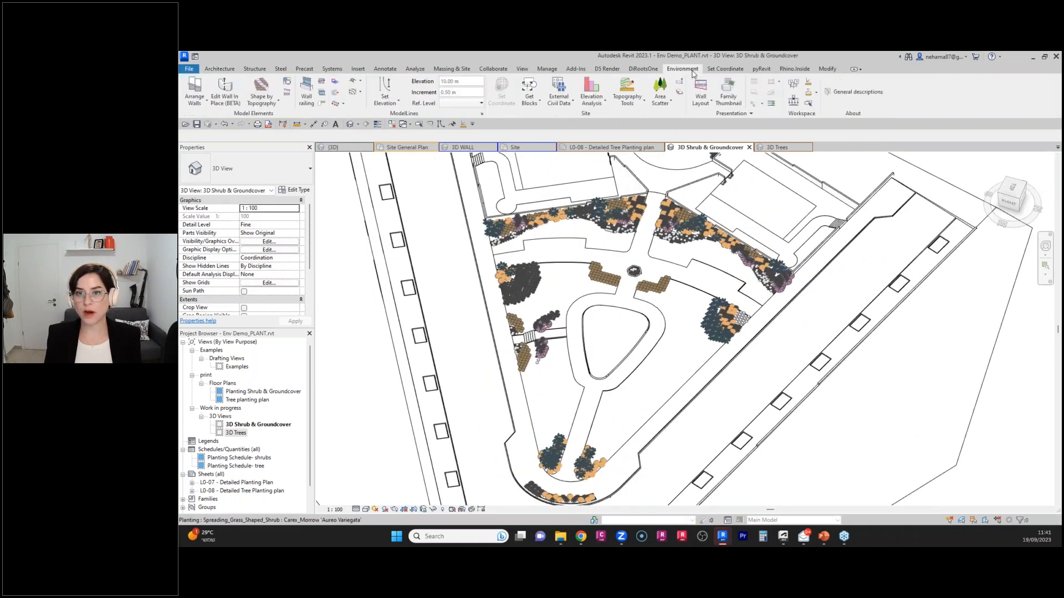
{"action": "left_click", "coordinate": [660, 105]}
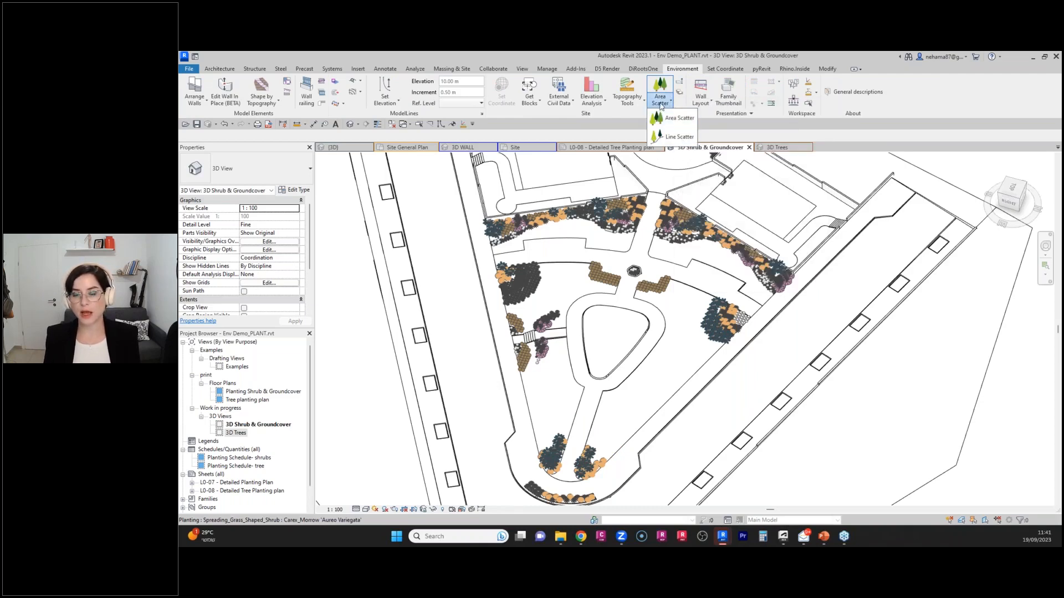
{"action": "left_click", "coordinate": [659, 104]}
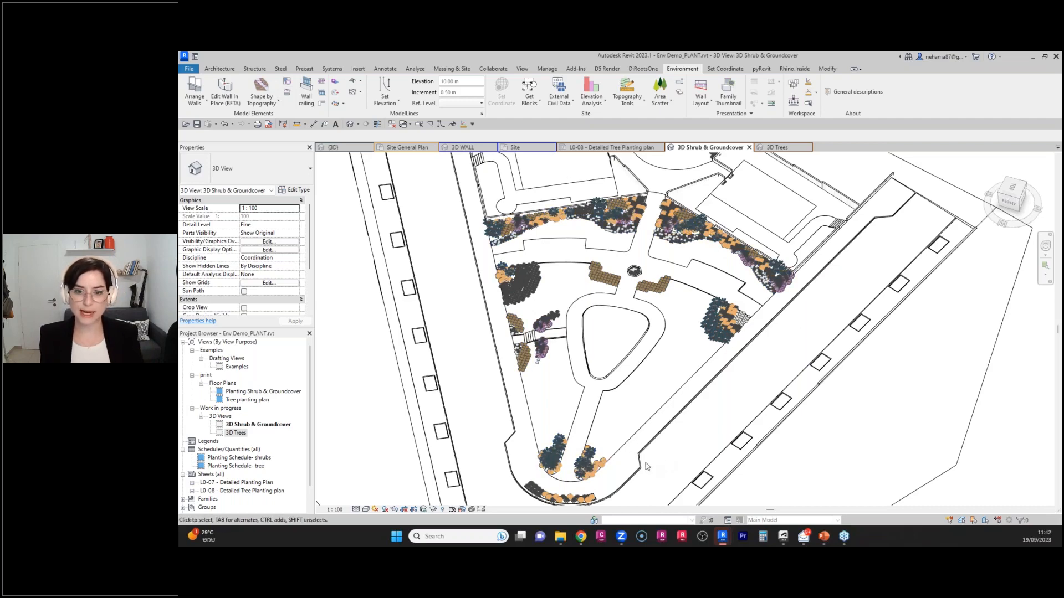
Open the Planting Shrub & Groundcover floor plan.
{"action": "scroll", "coordinate": [588, 298], "scroll_direction": "down", "scroll_amount": 4}
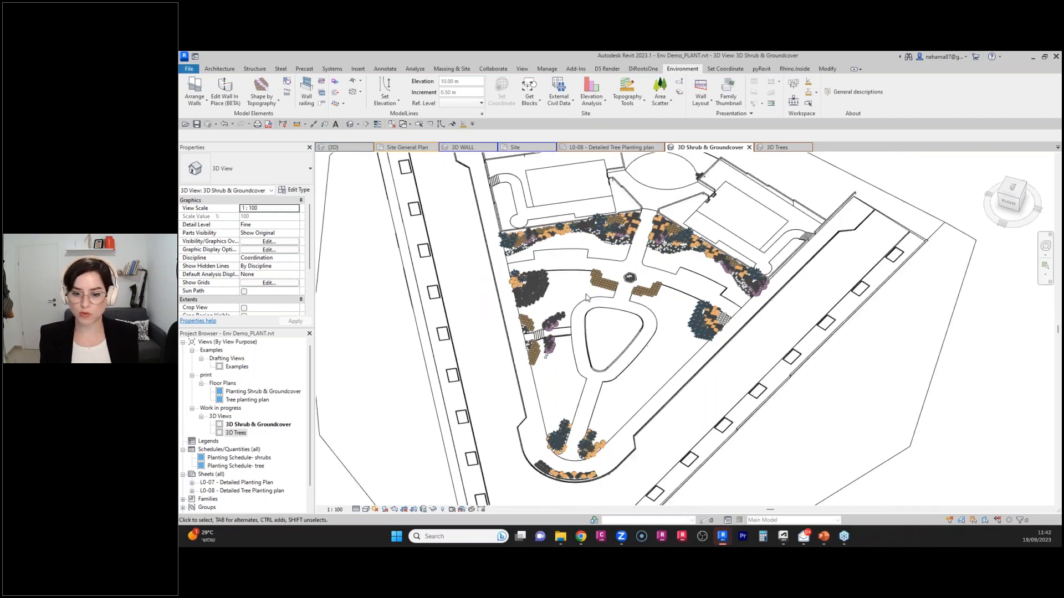
{"action": "double_click", "coordinate": [263, 392]}
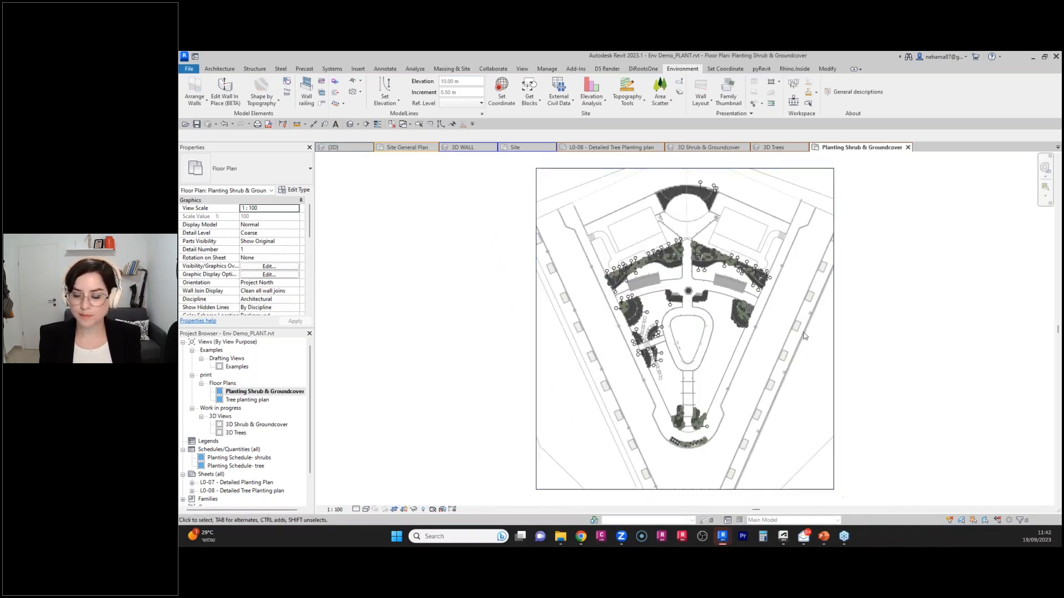
{"action": "scroll", "coordinate": [811, 354], "scroll_direction": "up", "scroll_amount": 2}
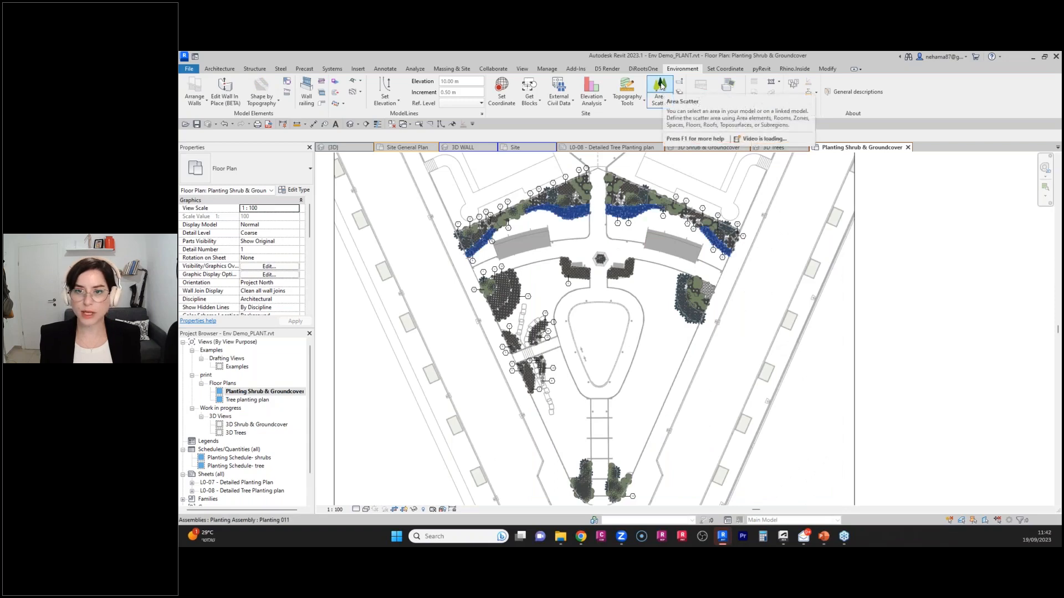
Delete the Planting 001 and Planting 007 assemblies from the shrub beds beside the central path.
{"action": "scroll", "coordinate": [647, 172], "scroll_direction": "up", "scroll_amount": 5}
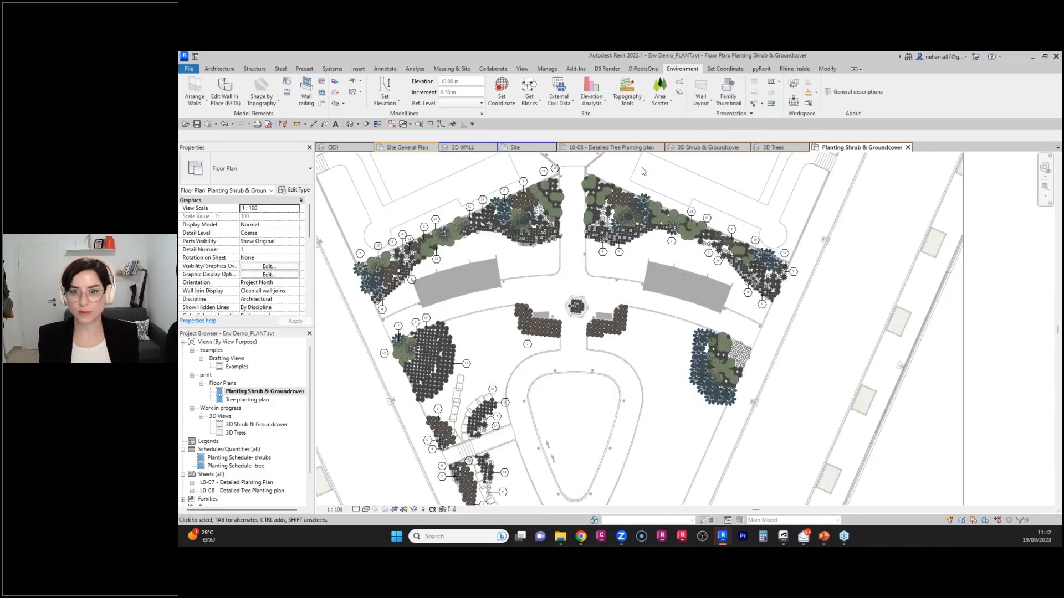
{"action": "left_click", "coordinate": [562, 250]}
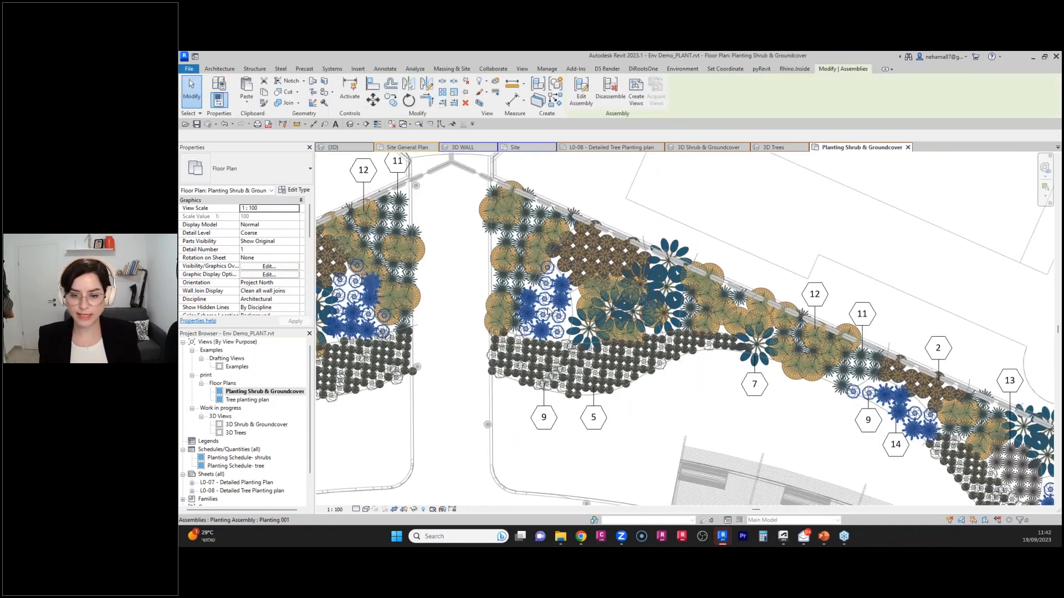
{"action": "key", "text": "Delete"}
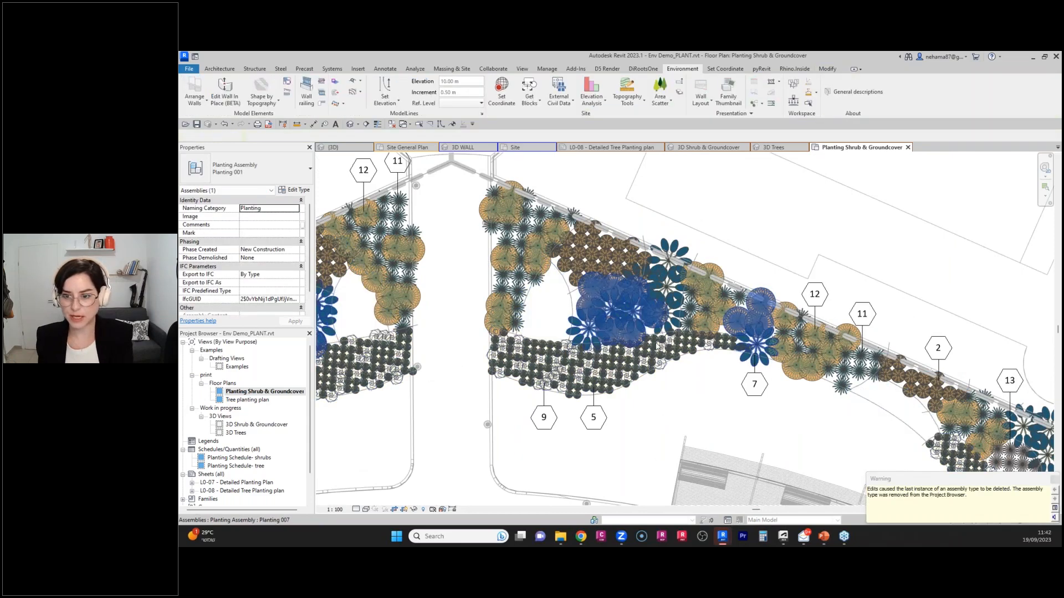
{"action": "left_click", "coordinate": [621, 311]}
{"action": "key", "text": "Delete"}
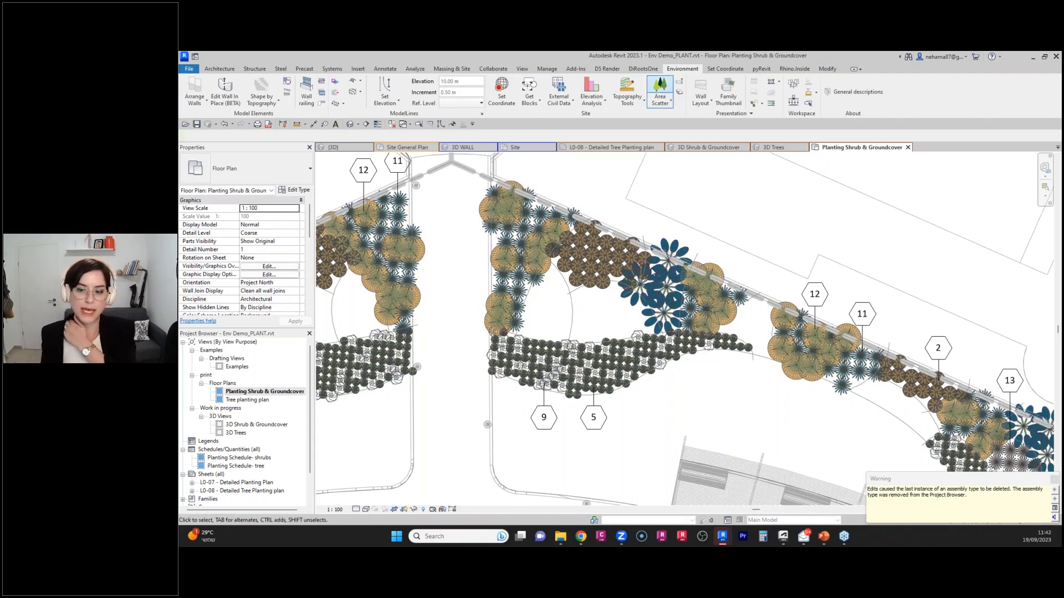
Set the two Proposed perennial areas flanking the stepped path at the park's narrow tip as the Area Scatter placement area.
{"action": "scroll", "coordinate": [657, 275], "scroll_direction": "down", "scroll_amount": 2}
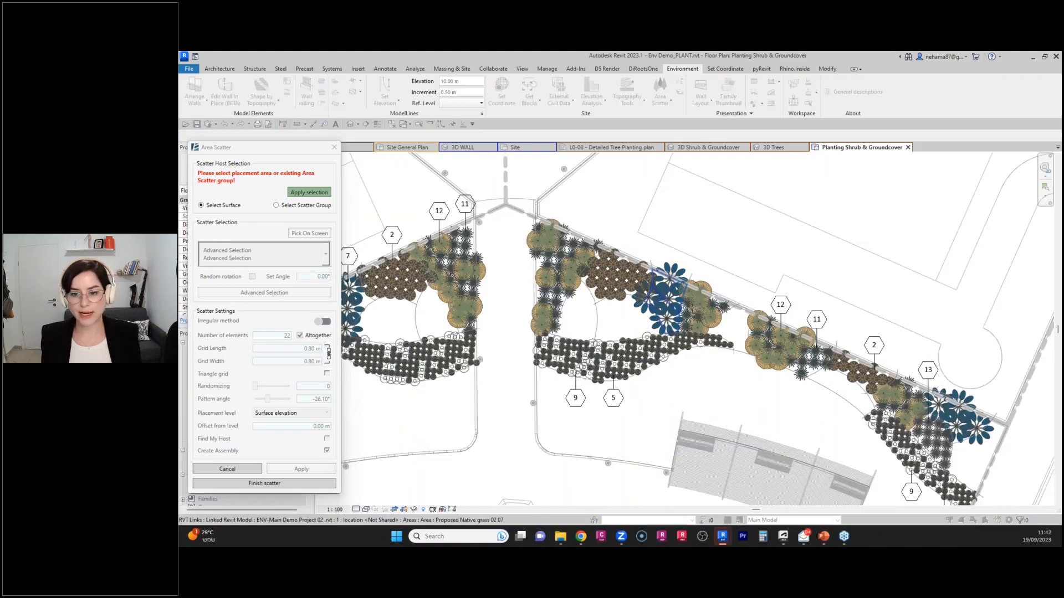
{"action": "scroll", "coordinate": [692, 306], "scroll_direction": "down", "scroll_amount": 3}
{"action": "middle_click_drag", "start_coordinate": [710, 302], "coordinate": [733, 297]}
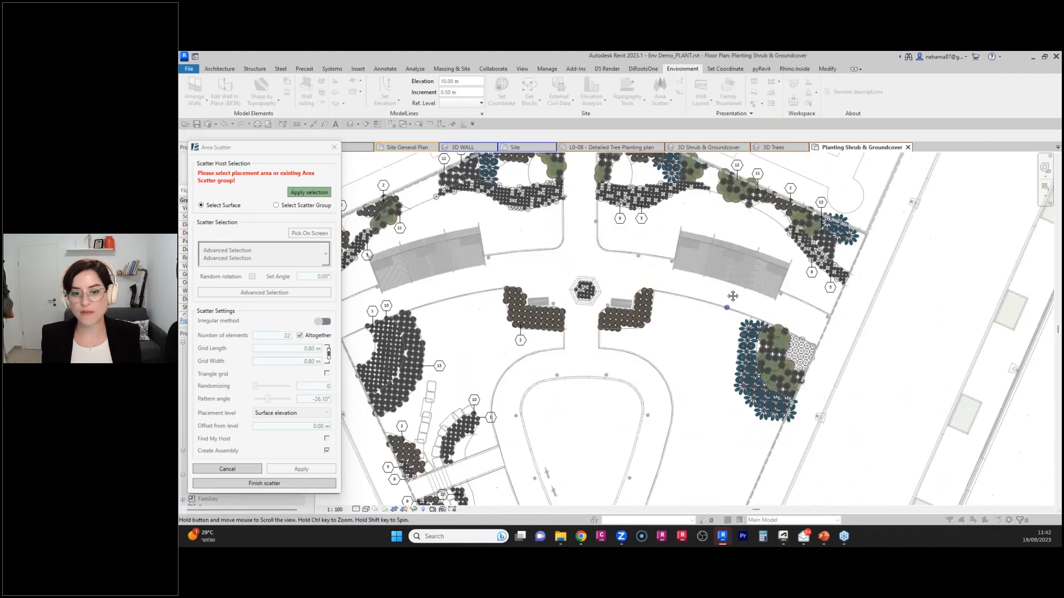
{"action": "scroll", "coordinate": [733, 297], "scroll_direction": "down", "scroll_amount": 4}
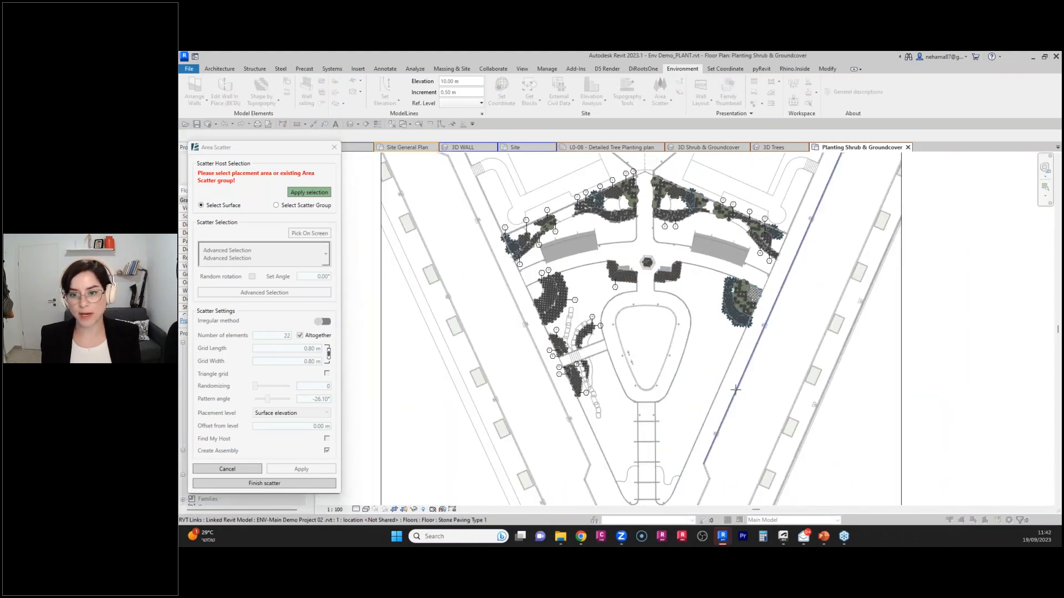
{"action": "middle_click_drag", "start_coordinate": [735, 390], "coordinate": [655, 307]}
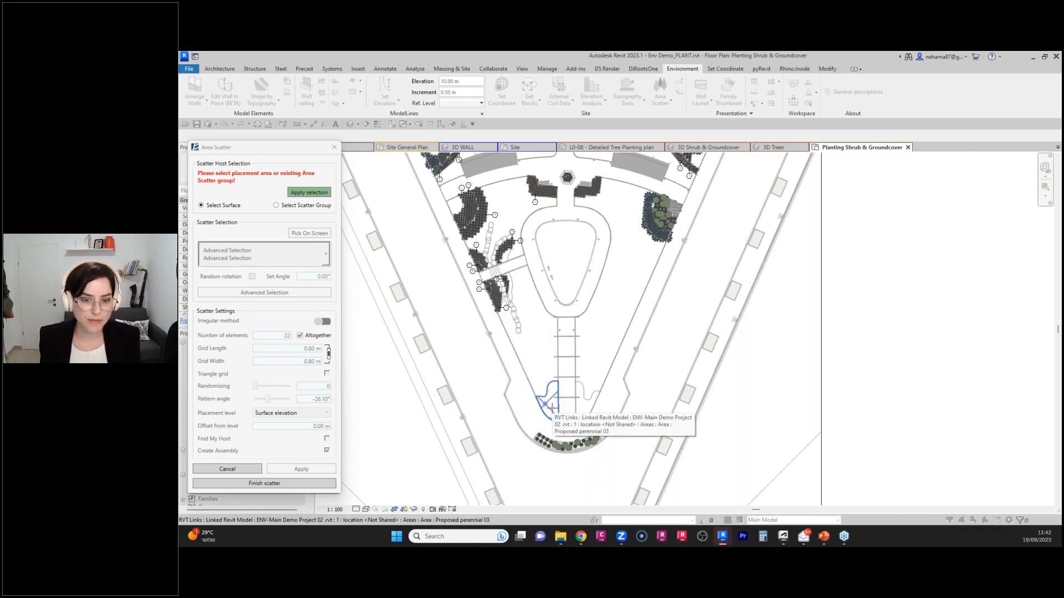
{"action": "left_click", "coordinate": [573, 281]}
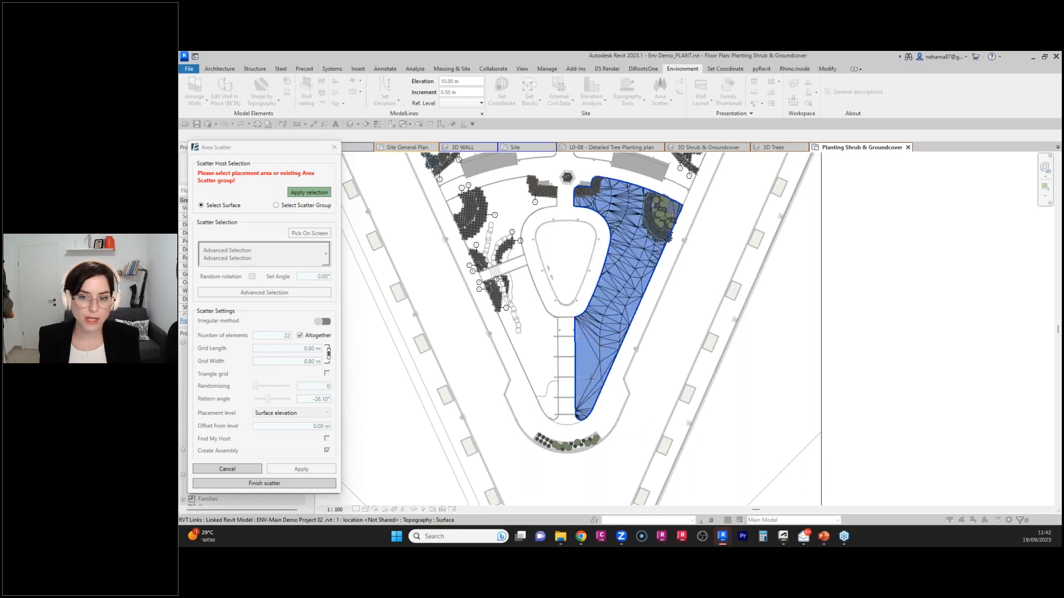
{"action": "scroll", "coordinate": [579, 416], "scroll_direction": "up", "scroll_amount": 7}
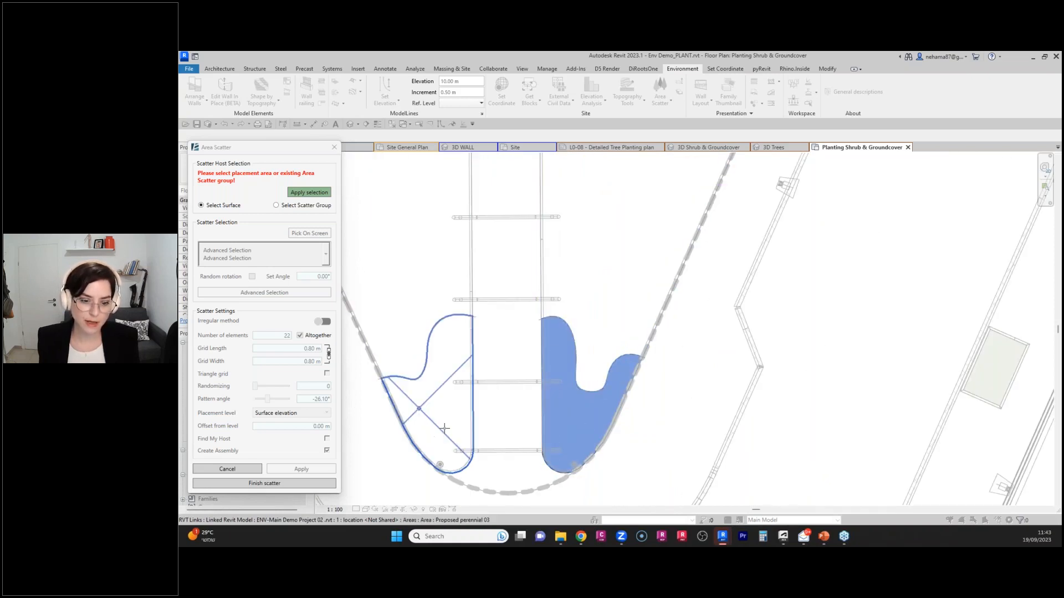
{"action": "scroll", "coordinate": [642, 355], "scroll_direction": "down", "scroll_amount": 4}
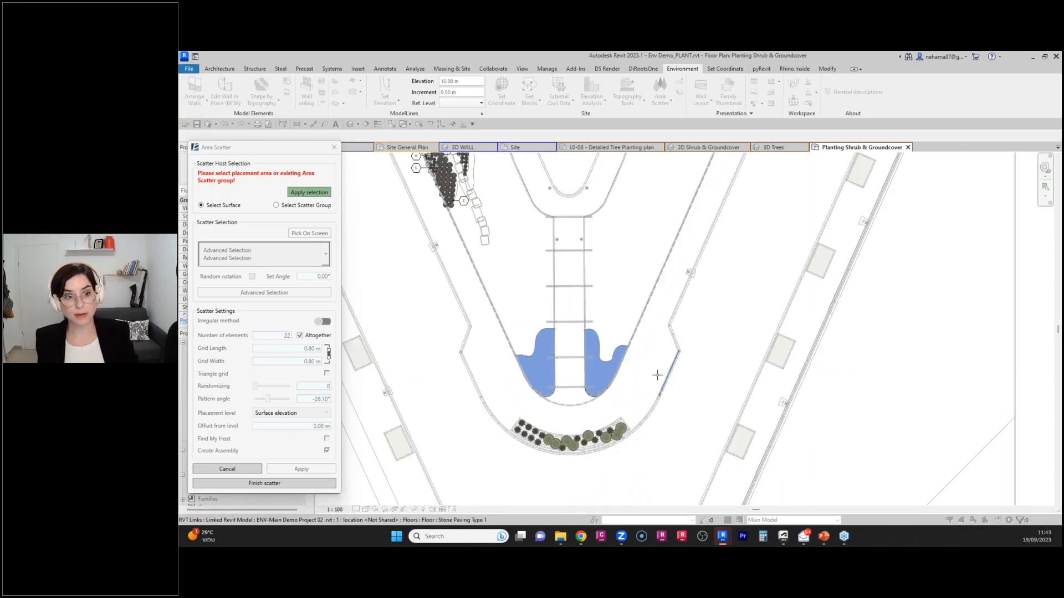
{"action": "left_click", "coordinate": [318, 195]}
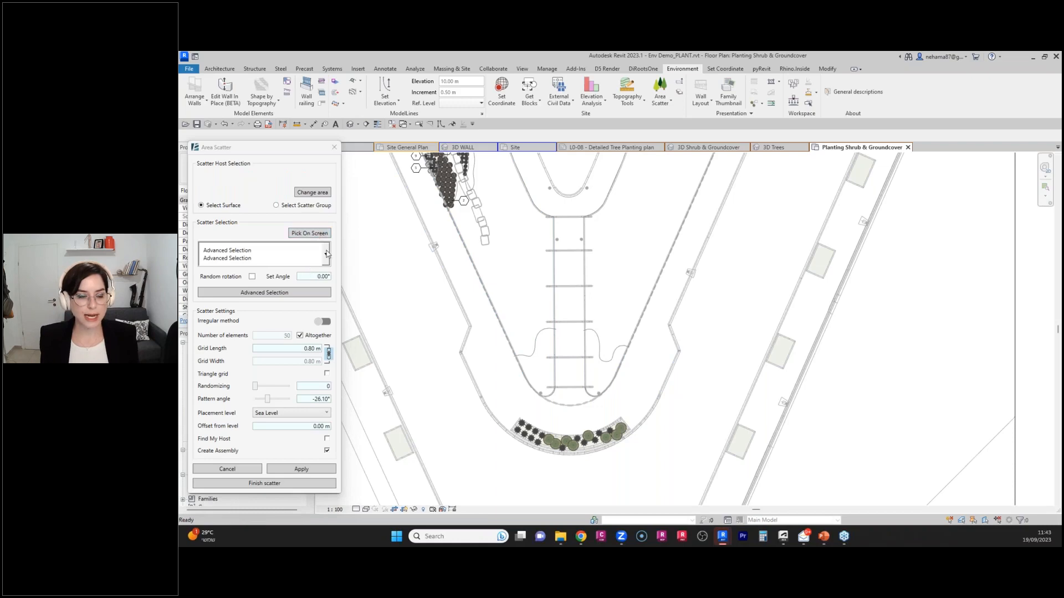
Pick a Carex_Morrow 'Aureo Variegata' shrub from the existing planting as the scatter element and look through the list of available families.
{"action": "left_click", "coordinate": [310, 233]}
{"action": "middle_click_drag", "start_coordinate": [499, 362], "coordinate": [562, 429]}
{"action": "scroll", "coordinate": [556, 310], "scroll_direction": "up", "scroll_amount": 5}
{"action": "left_click", "coordinate": [560, 316]}
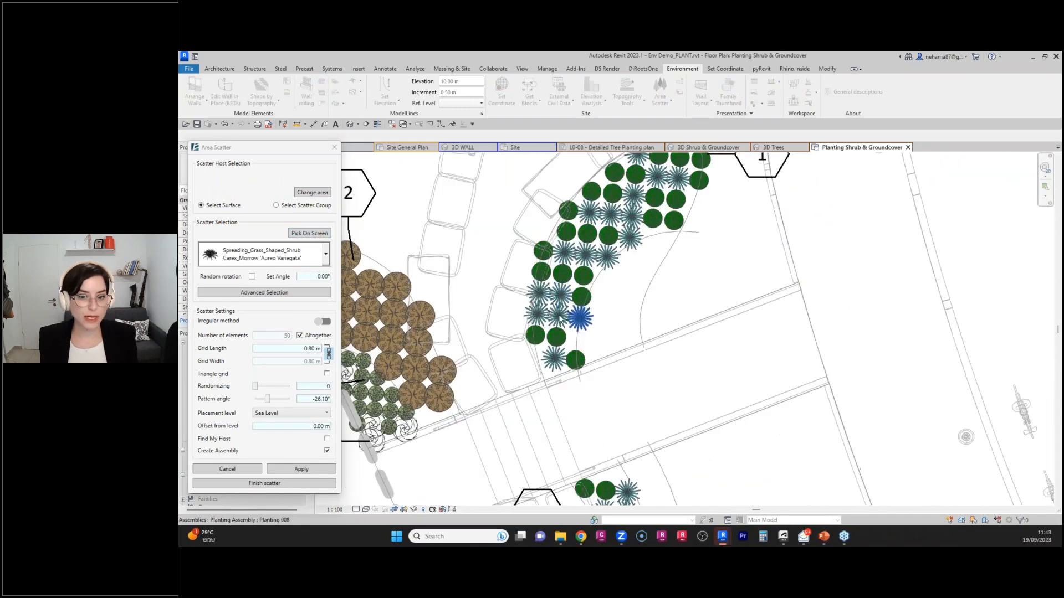
{"action": "left_click", "coordinate": [319, 256]}
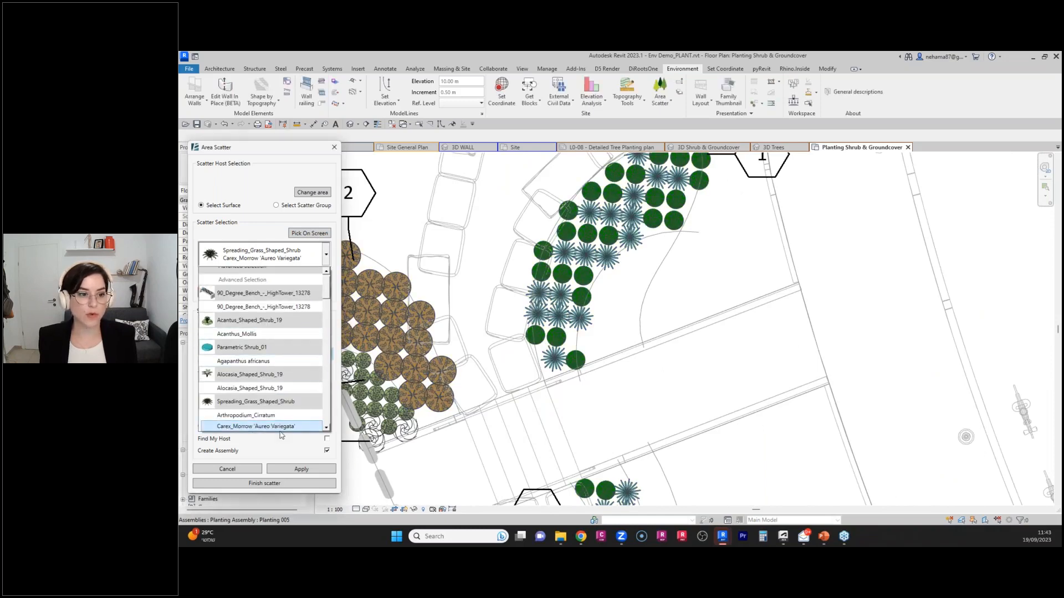
{"action": "left_click", "coordinate": [329, 255]}
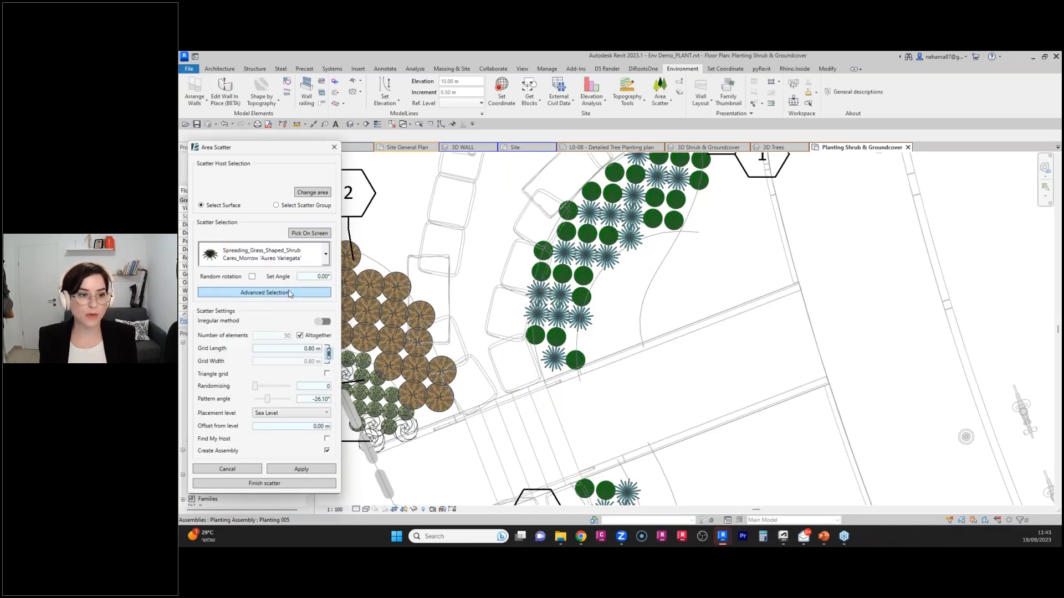
In the advanced scatter selection, replace the two elements with the Viola_Odorata and Carex_Morrow plants picked from the existing planting.
{"action": "left_click", "coordinate": [288, 294]}
{"action": "left_click", "coordinate": [292, 294]}
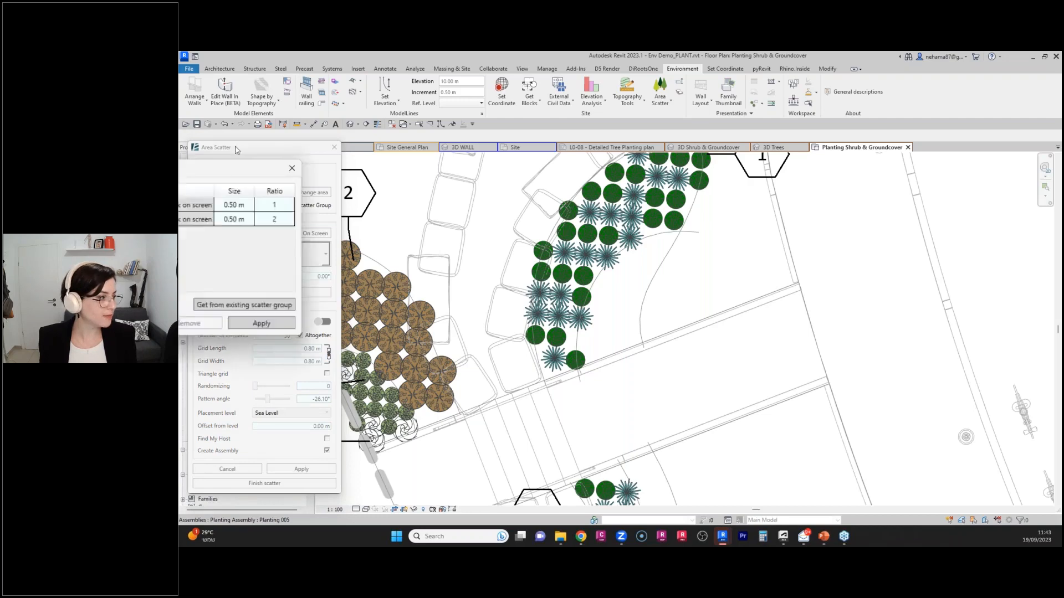
{"action": "left_click", "coordinate": [534, 215]}
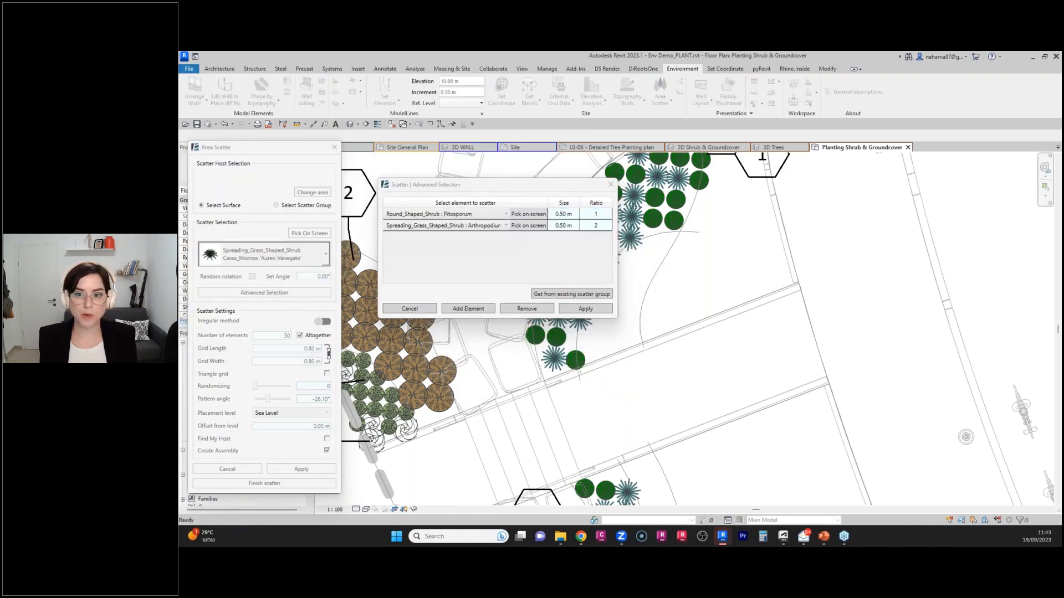
{"action": "left_click", "coordinate": [632, 238]}
{"action": "left_click", "coordinate": [531, 227]}
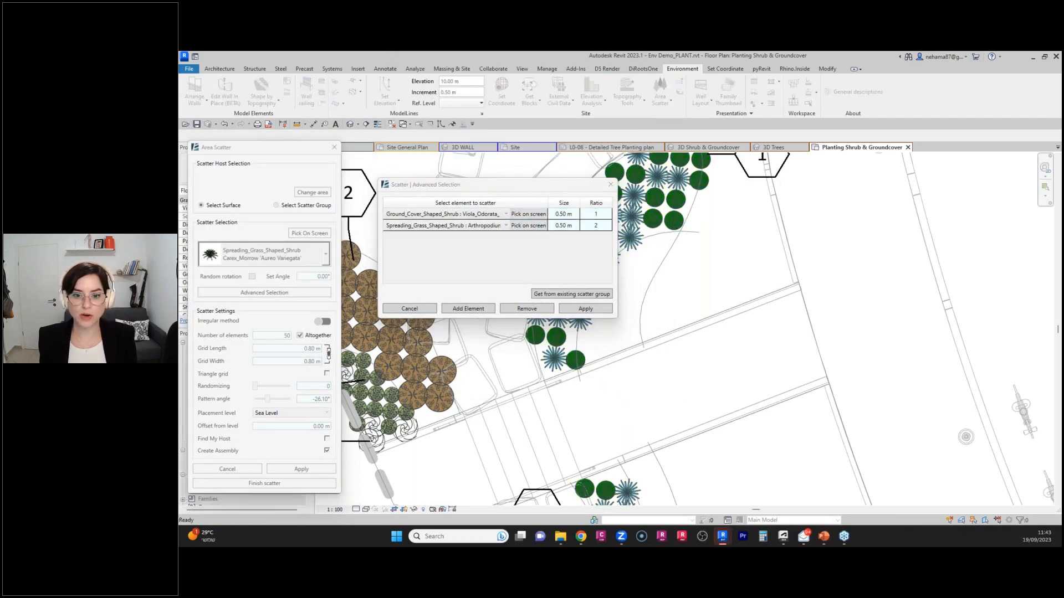
{"action": "left_click", "coordinate": [554, 359]}
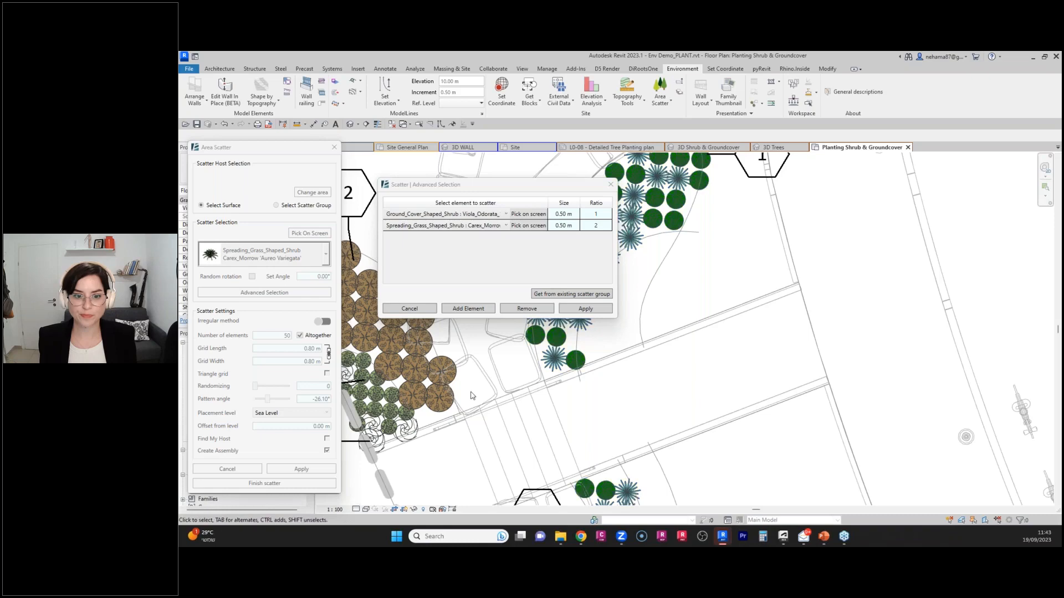
Add a third scatter element using the Nandina_Domestica shrub picked from the plan, and apply the advanced selection.
{"action": "left_click", "coordinate": [468, 308]}
{"action": "left_click", "coordinate": [535, 238]}
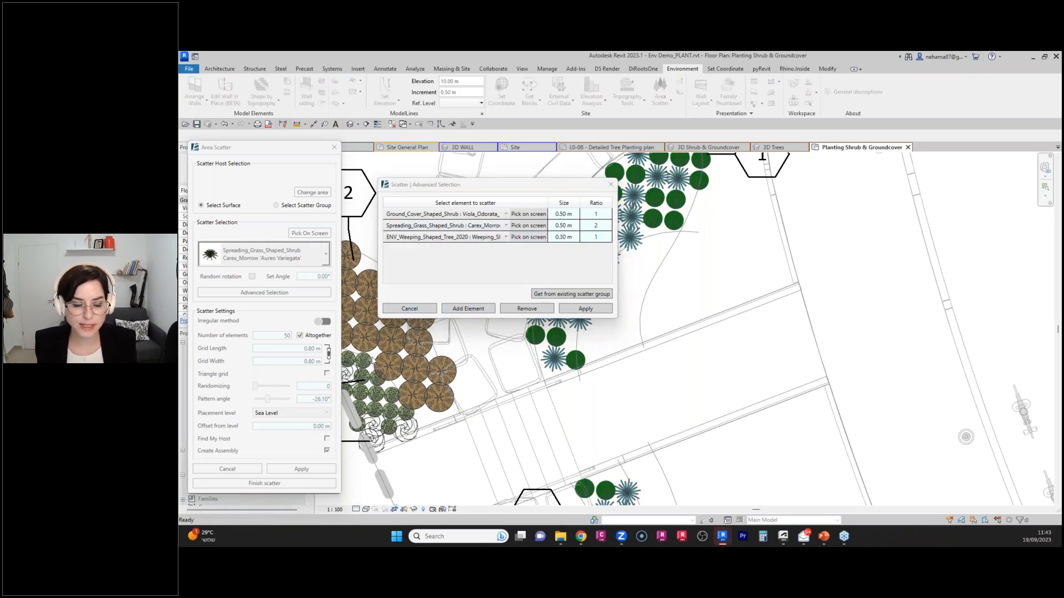
{"action": "left_click", "coordinate": [416, 397]}
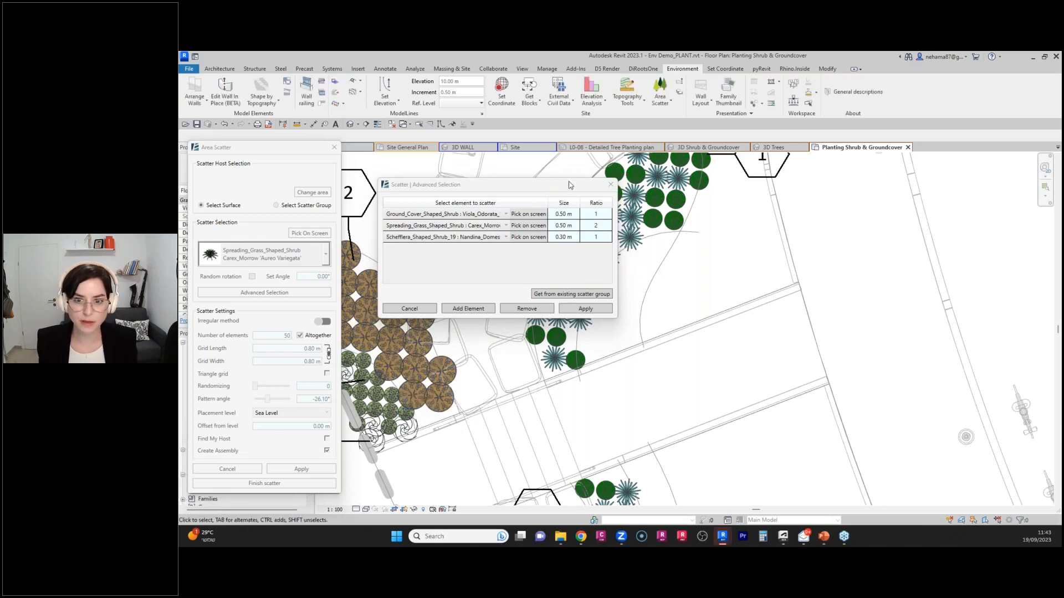
{"action": "left_click", "coordinate": [586, 308]}
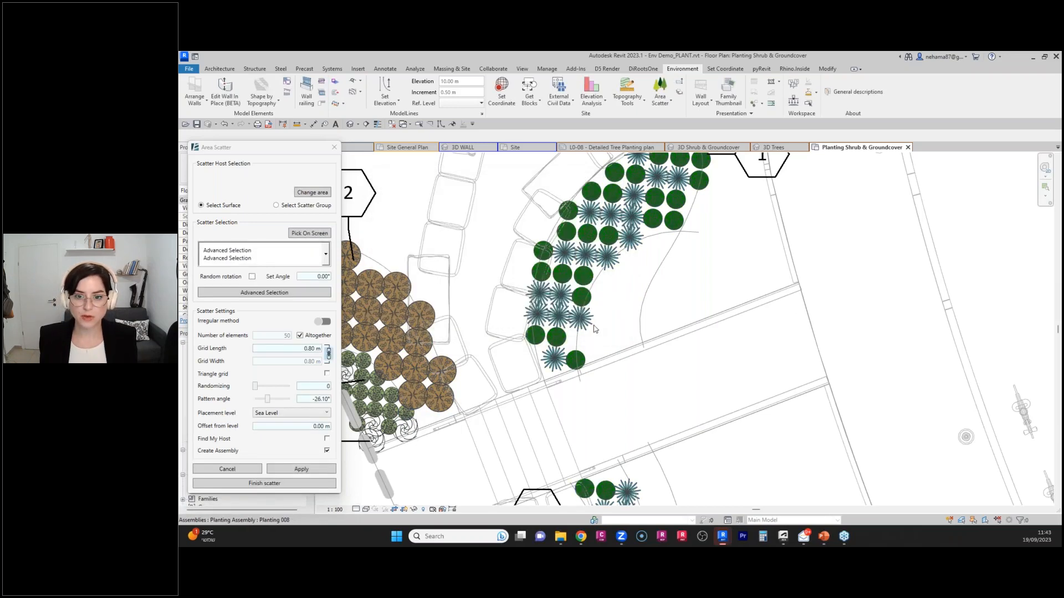
Enable Find My Host and scatter the mixed plants over the two beds flanking the stepped path.
{"action": "scroll", "coordinate": [581, 261], "scroll_direction": "down", "scroll_amount": 1}
{"action": "scroll", "coordinate": [555, 228], "scroll_direction": "down", "scroll_amount": 5}
{"action": "middle_click_drag", "start_coordinate": [703, 477], "coordinate": [548, 392]}
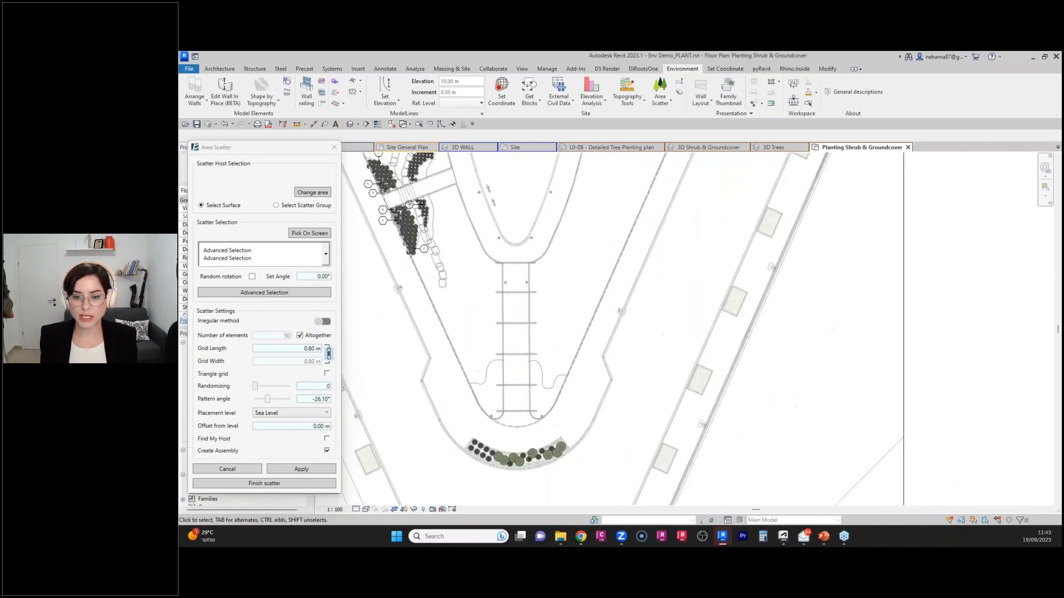
{"action": "scroll", "coordinate": [496, 416], "scroll_direction": "up", "scroll_amount": 3}
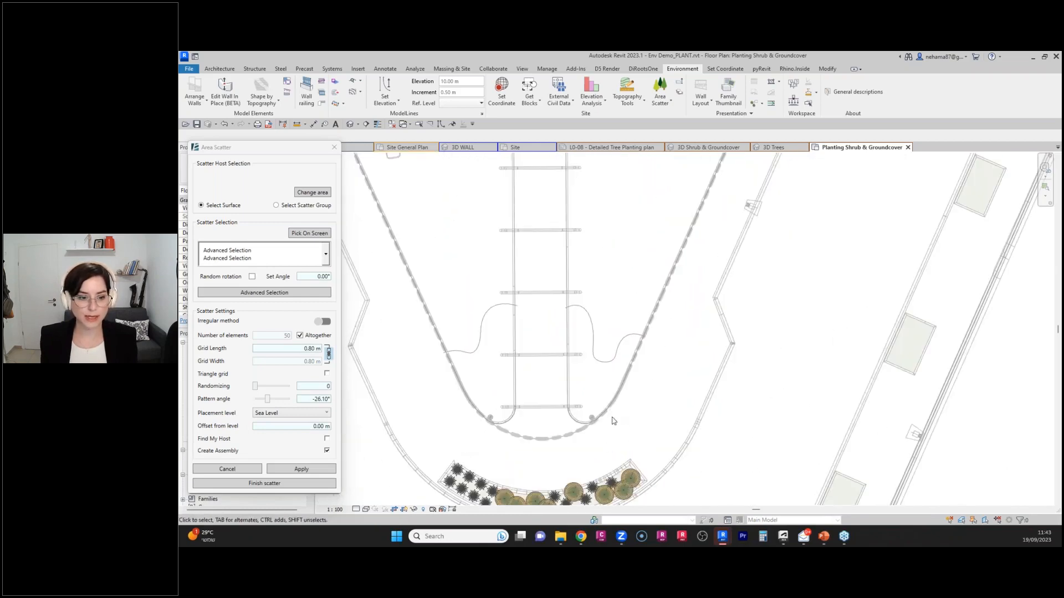
{"action": "left_click", "coordinate": [327, 439]}
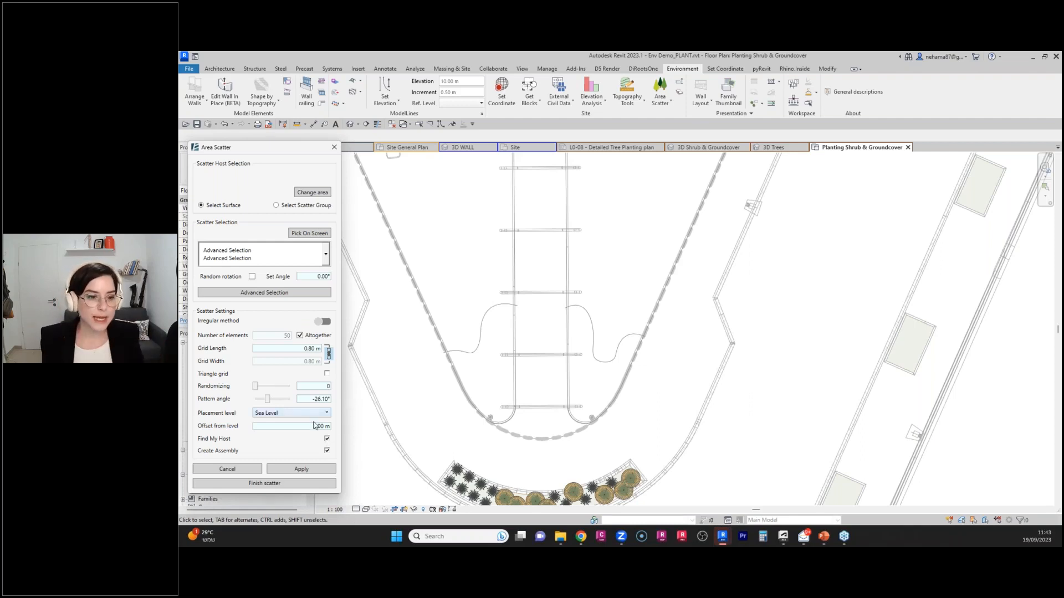
{"action": "left_click", "coordinate": [312, 468]}
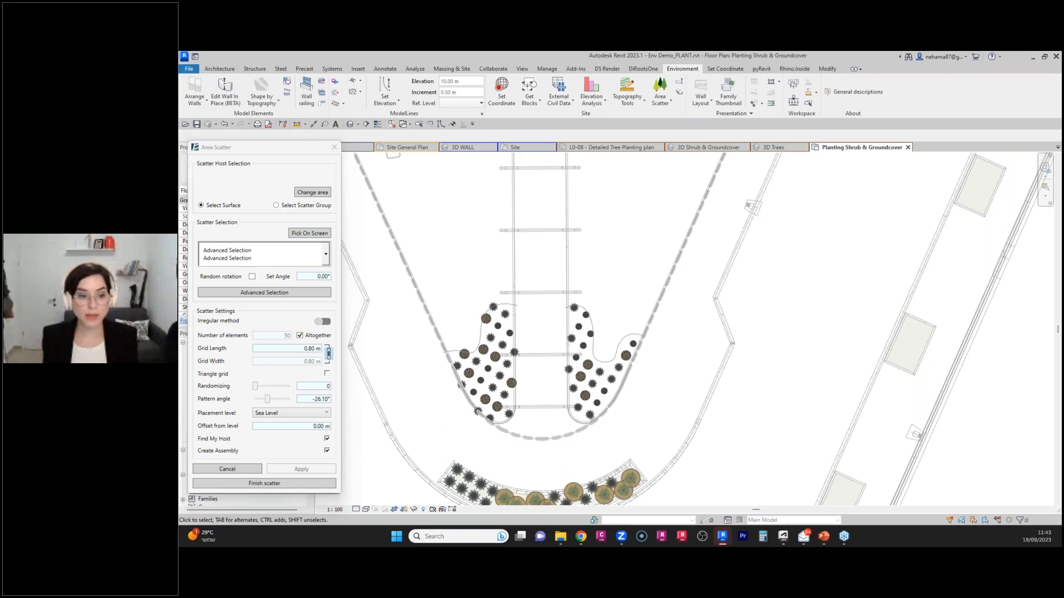
Switch the scatter to a triangle grid, reapply it to both beds and finish the scatter.
{"action": "scroll", "coordinate": [527, 364], "scroll_direction": "up", "scroll_amount": 3}
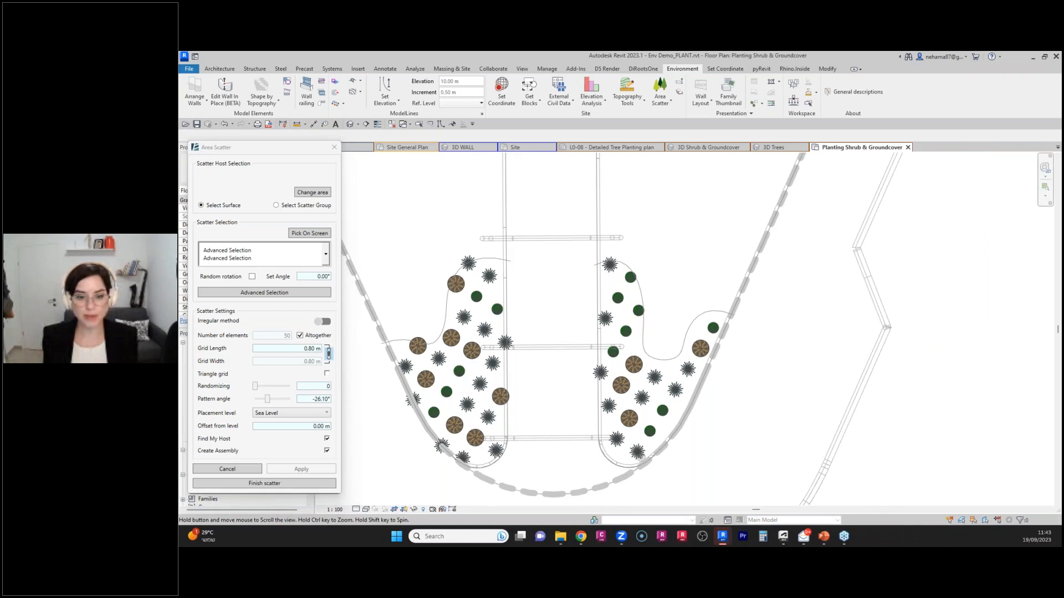
{"action": "left_click", "coordinate": [328, 353]}
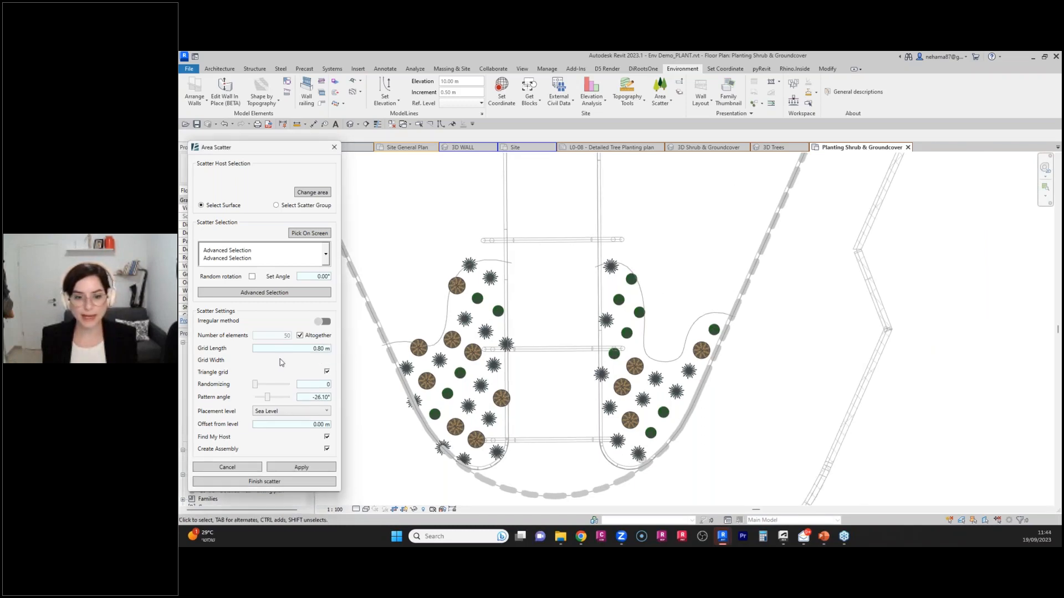
{"action": "left_click", "coordinate": [301, 467]}
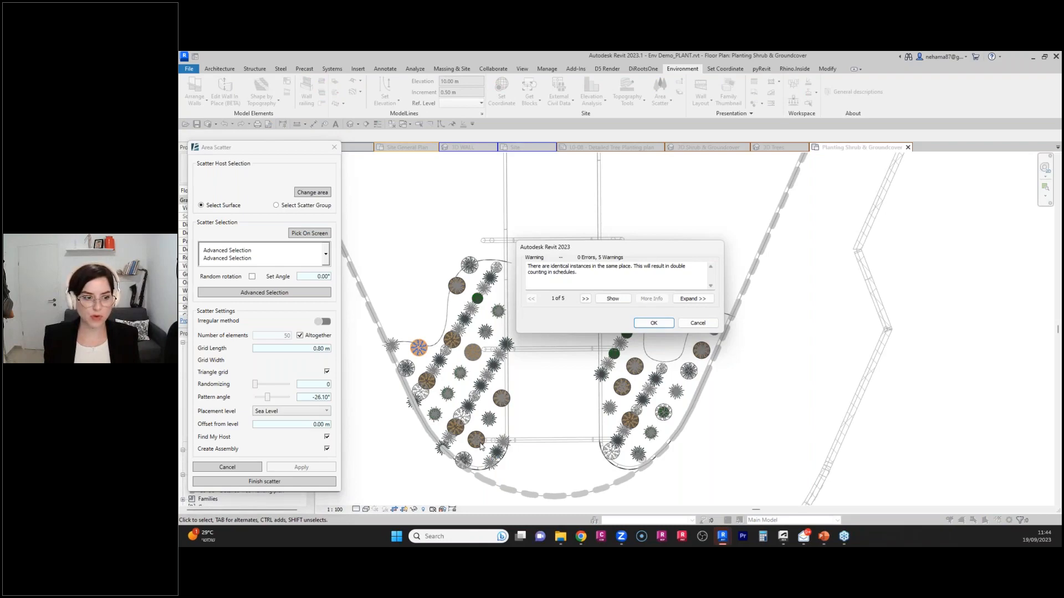
{"action": "key", "text": "Return"}
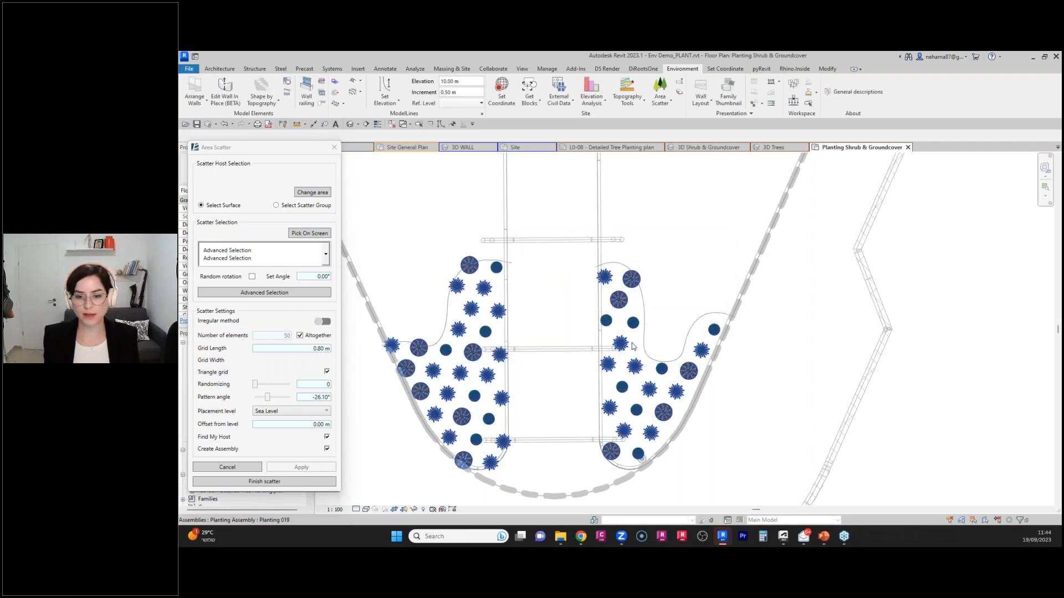
{"action": "scroll", "coordinate": [710, 305], "scroll_direction": "down", "scroll_amount": 3}
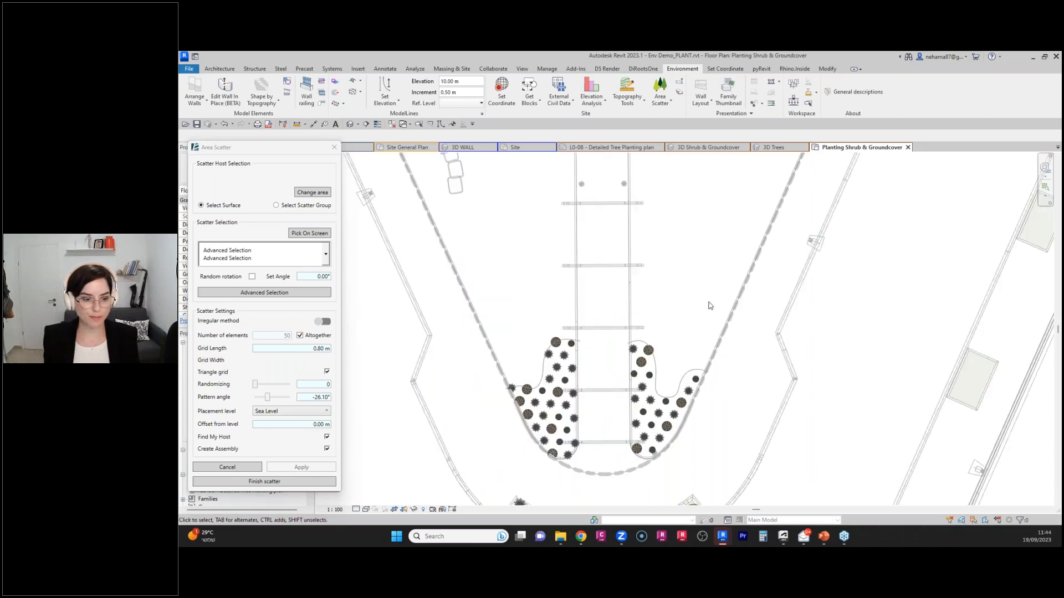
{"action": "left_click", "coordinate": [313, 484]}
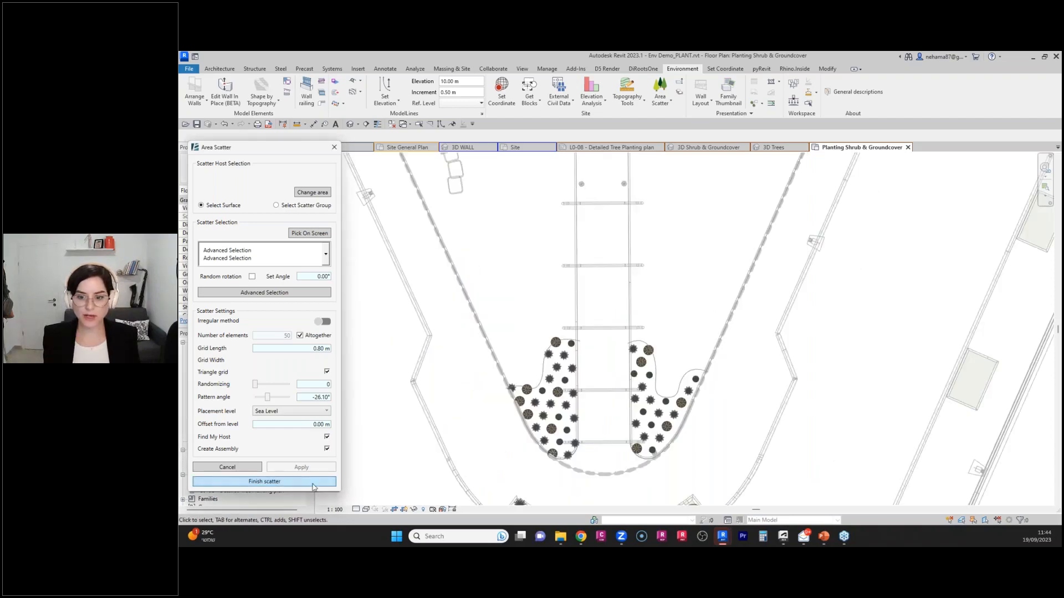
{"action": "left_click", "coordinate": [313, 485]}
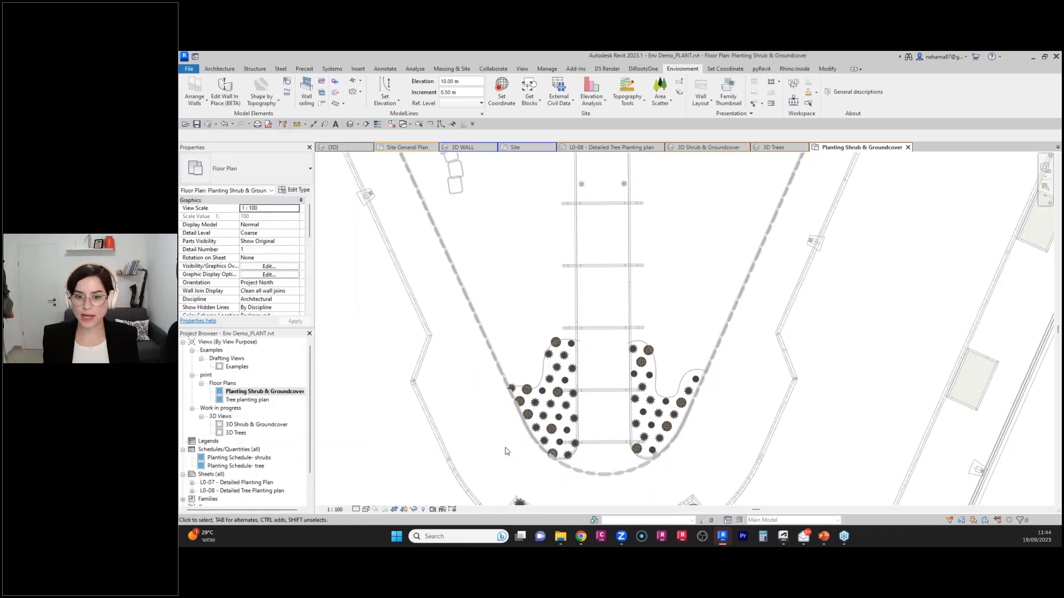
Select the scattered planting assembly in the two beds and examine its Assembly Content property.
{"action": "left_click", "coordinate": [566, 410]}
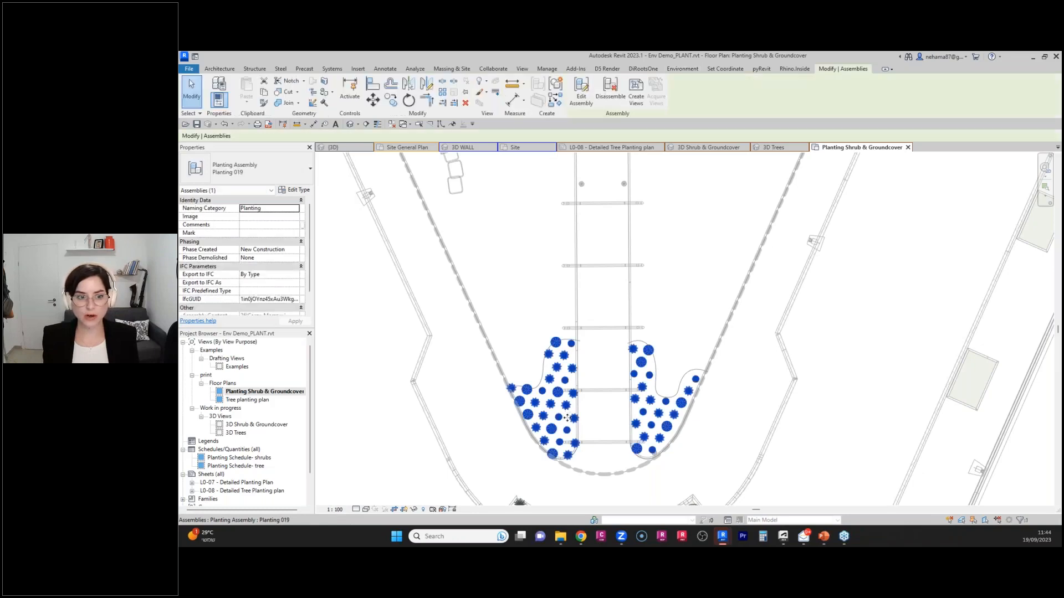
{"action": "scroll", "coordinate": [659, 344], "scroll_direction": "up", "scroll_amount": 1}
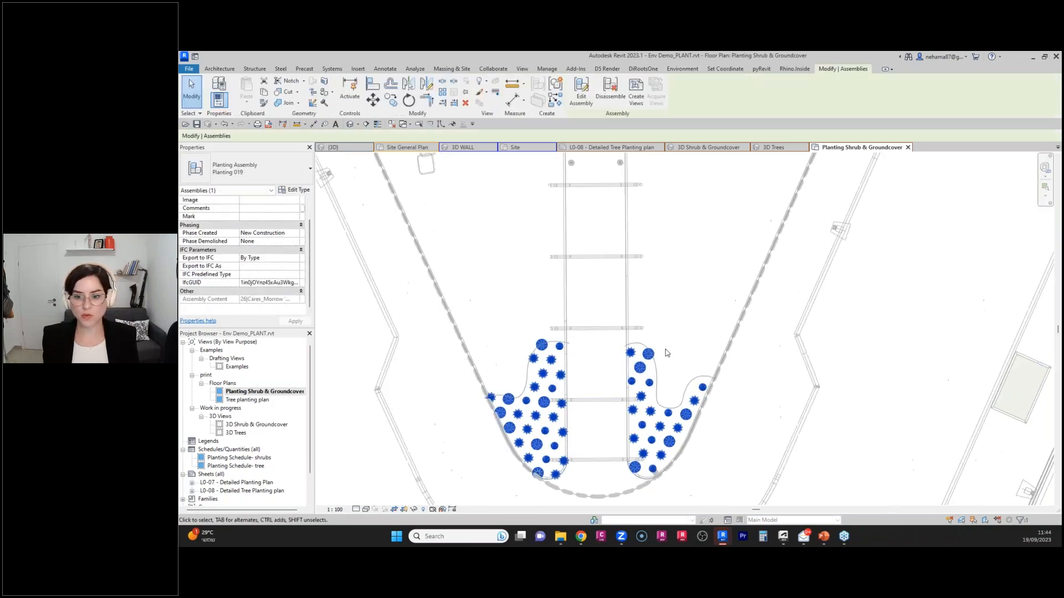
{"action": "scroll", "coordinate": [687, 418], "scroll_direction": "up", "scroll_amount": 1}
{"action": "scroll", "coordinate": [711, 481], "scroll_direction": "down", "scroll_amount": 1}
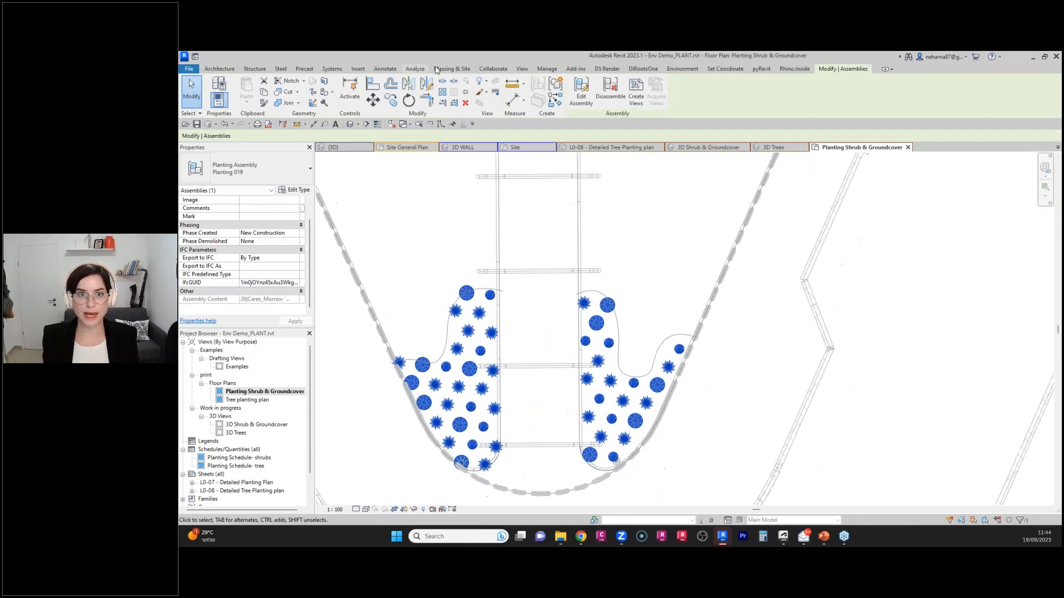
Tag the scattered planting assembly with a leader from the upper end of the bed, placing the text beside it.
{"action": "left_click", "coordinate": [385, 69]}
{"action": "left_click", "coordinate": [671, 97]}
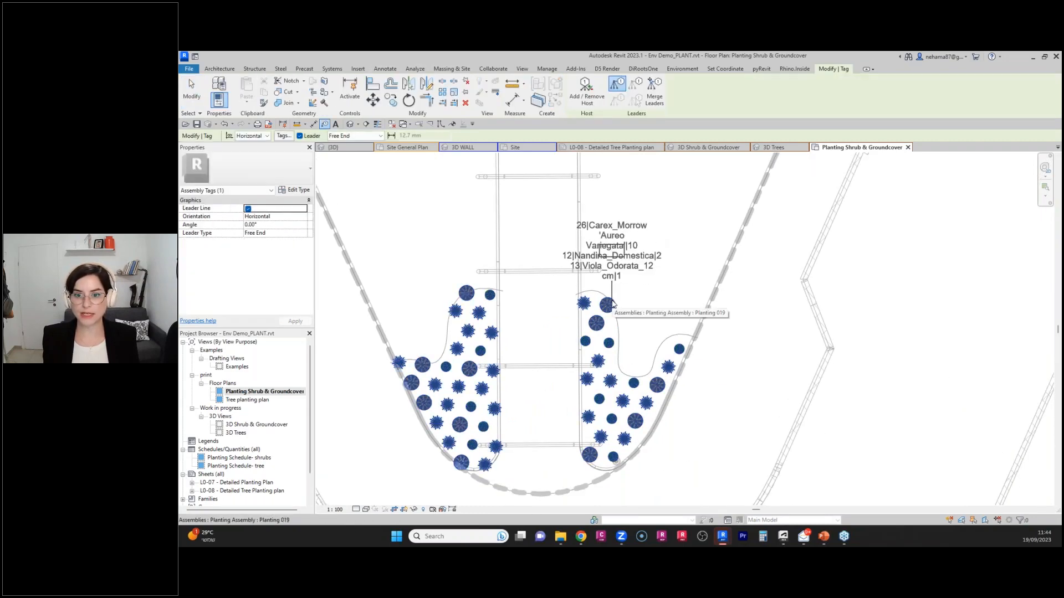
{"action": "left_click", "coordinate": [611, 301]}
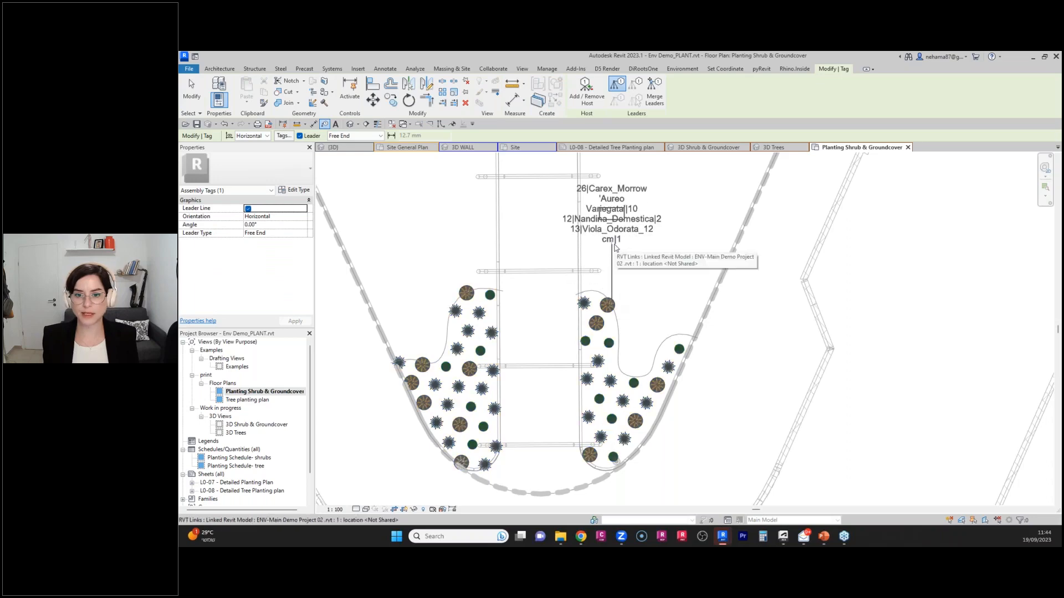
{"action": "left_click", "coordinate": [612, 244]}
{"action": "left_click", "coordinate": [647, 245]}
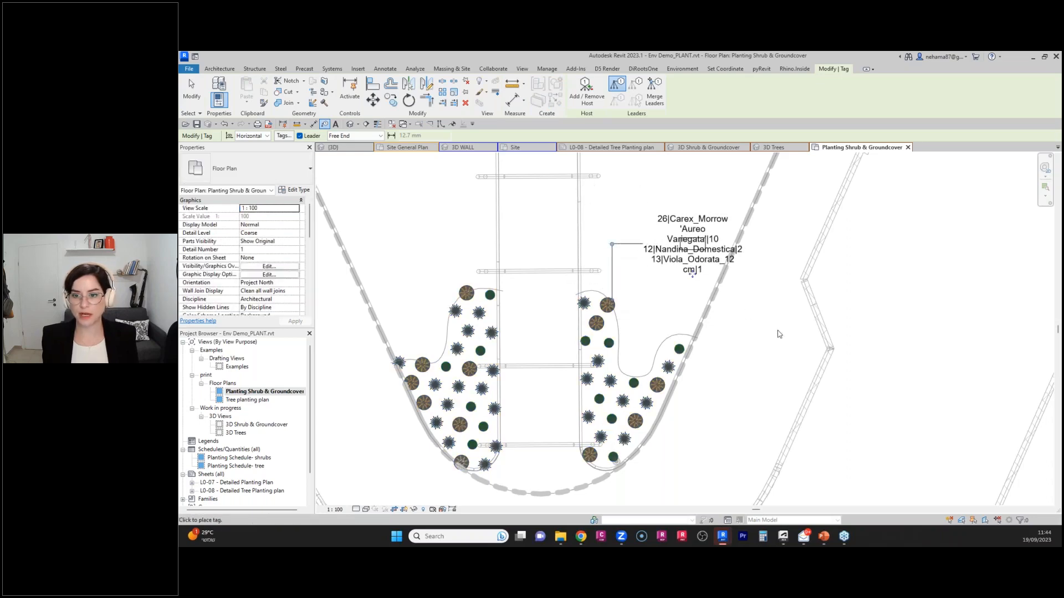
Finish the tagging command, select the new assembly tag beside the bed and examine its listed plant content.
{"action": "scroll", "coordinate": [692, 273], "scroll_direction": "up", "scroll_amount": 3}
{"action": "key", "text": "Escape"}
{"action": "key", "text": "Escape"}
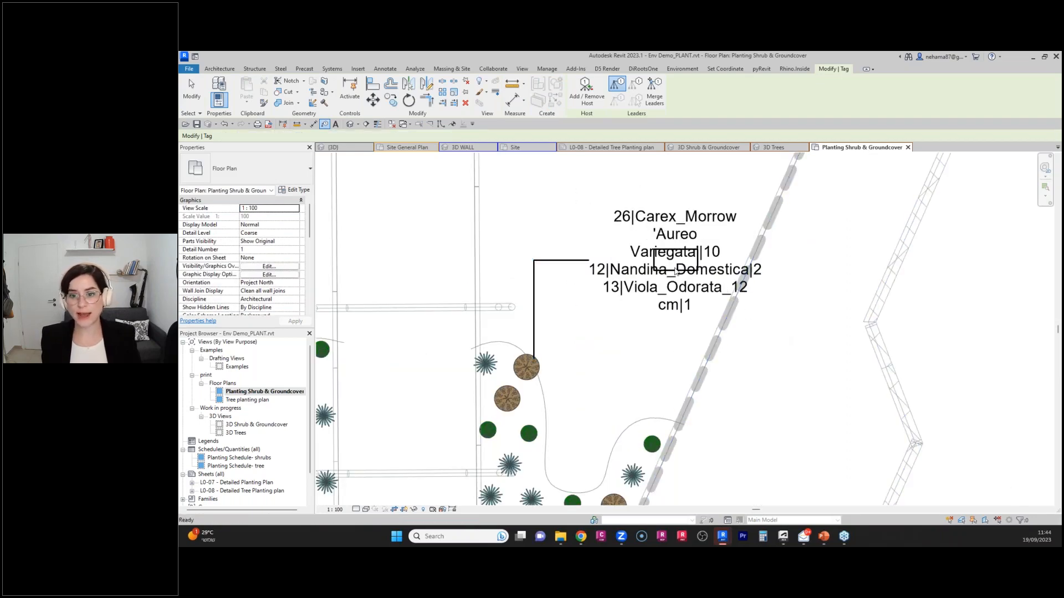
{"action": "left_click", "coordinate": [658, 271]}
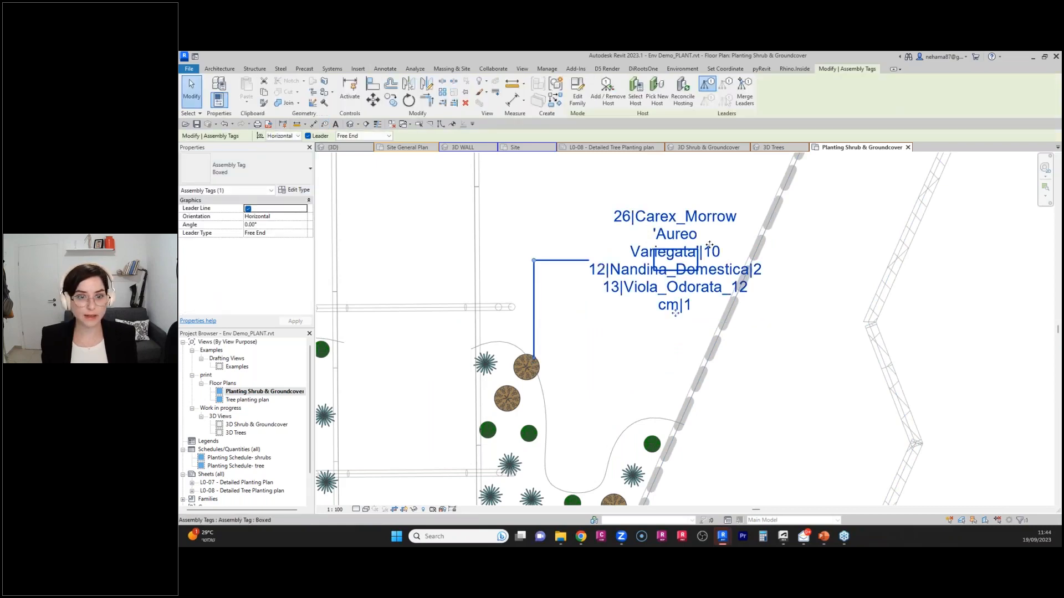
{"action": "scroll", "coordinate": [732, 239], "scroll_direction": "down", "scroll_amount": 5}
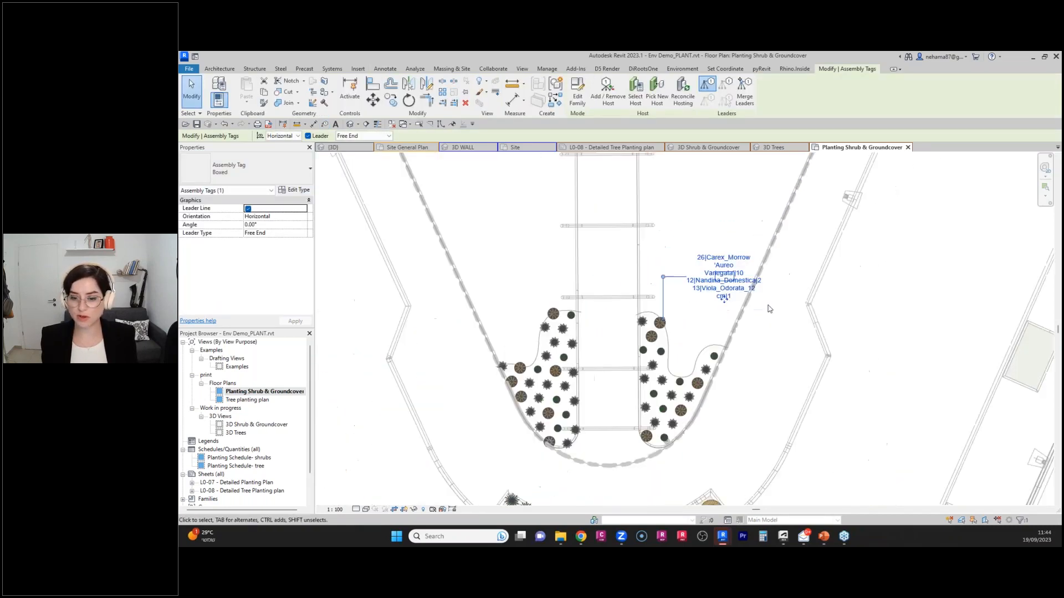
{"action": "middle_click_drag", "start_coordinate": [755, 418], "coordinate": [661, 405]}
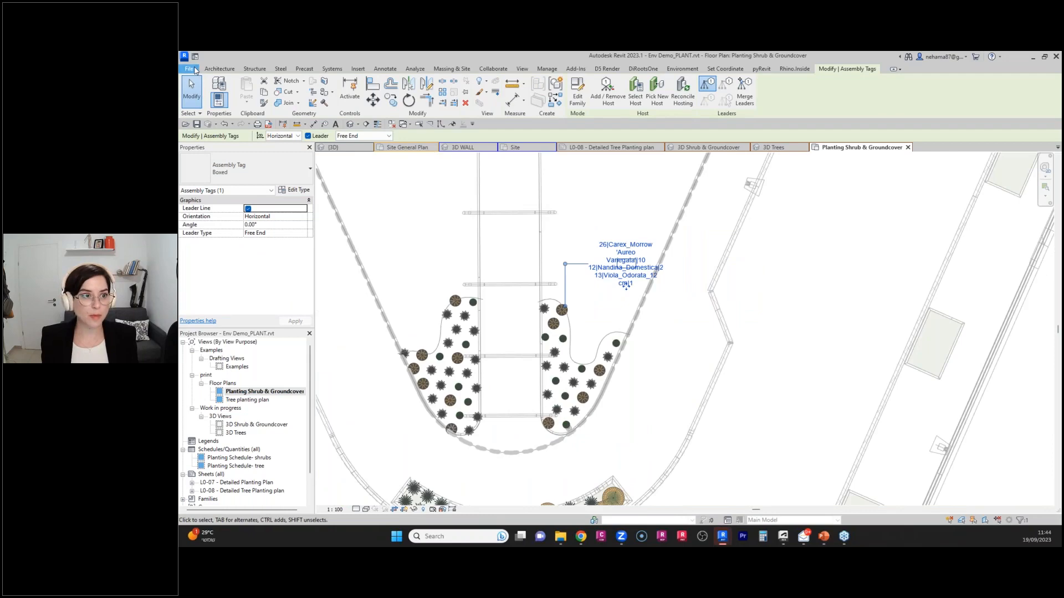
Open the Roof Grdening-Planting NEW DEMO 2023 model from the recent files and display its Detailed Planting Plan floor plan.
{"action": "left_click", "coordinate": [191, 69]}
{"action": "left_click", "coordinate": [195, 56]}
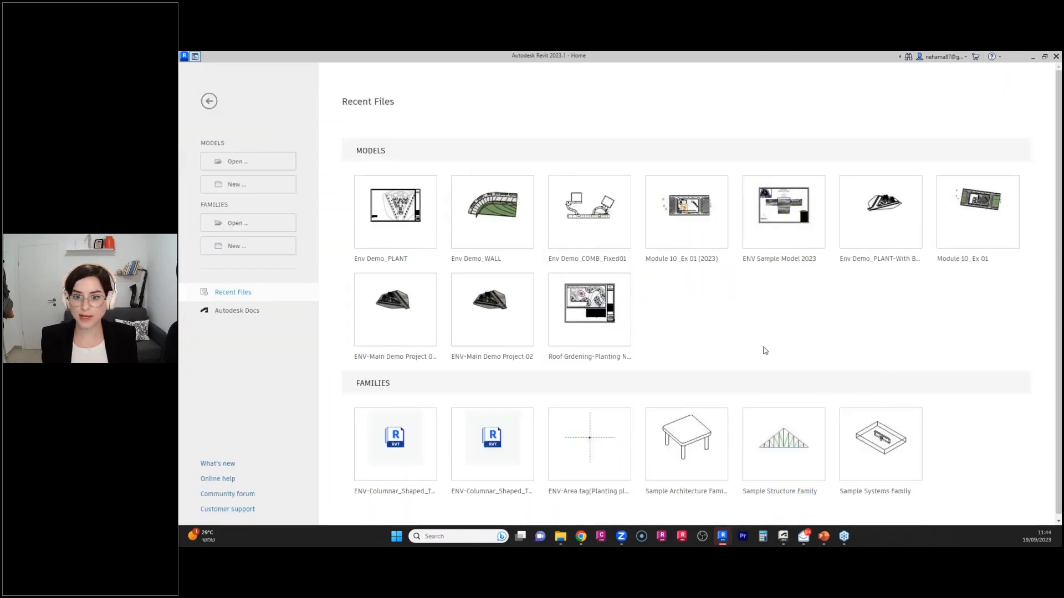
{"action": "key", "text": "ctrl+d"}
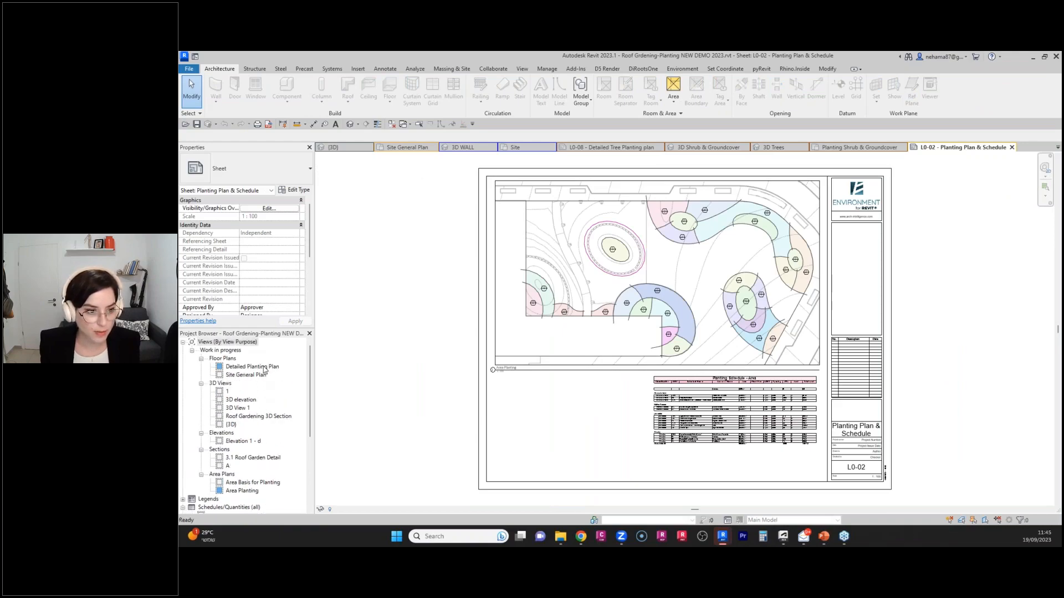
{"action": "double_click", "coordinate": [260, 367]}
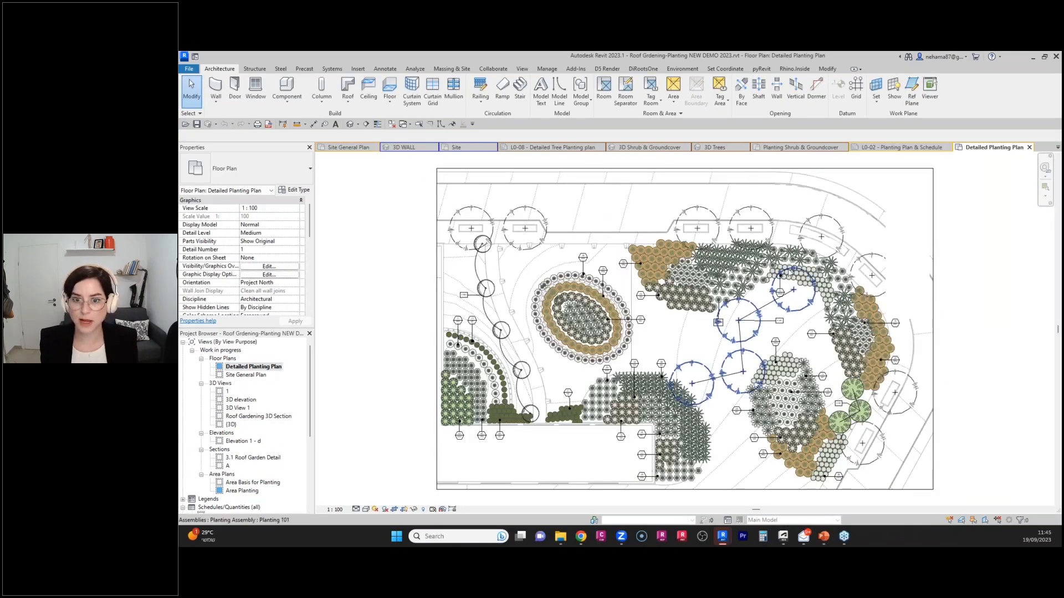
Select the hexagonal assembly tag on the orange shrub group and examine its plant count and type mark.
{"action": "scroll", "coordinate": [558, 317], "scroll_direction": "up", "scroll_amount": 6}
{"action": "left_click", "coordinate": [554, 326]}
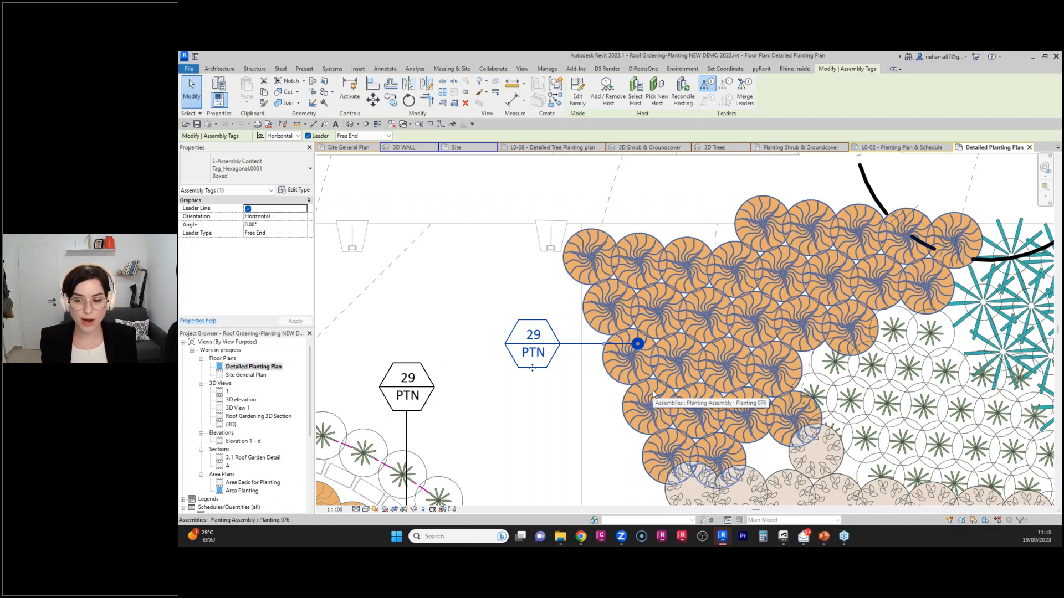
{"action": "scroll", "coordinate": [674, 283], "scroll_direction": "down", "scroll_amount": 5}
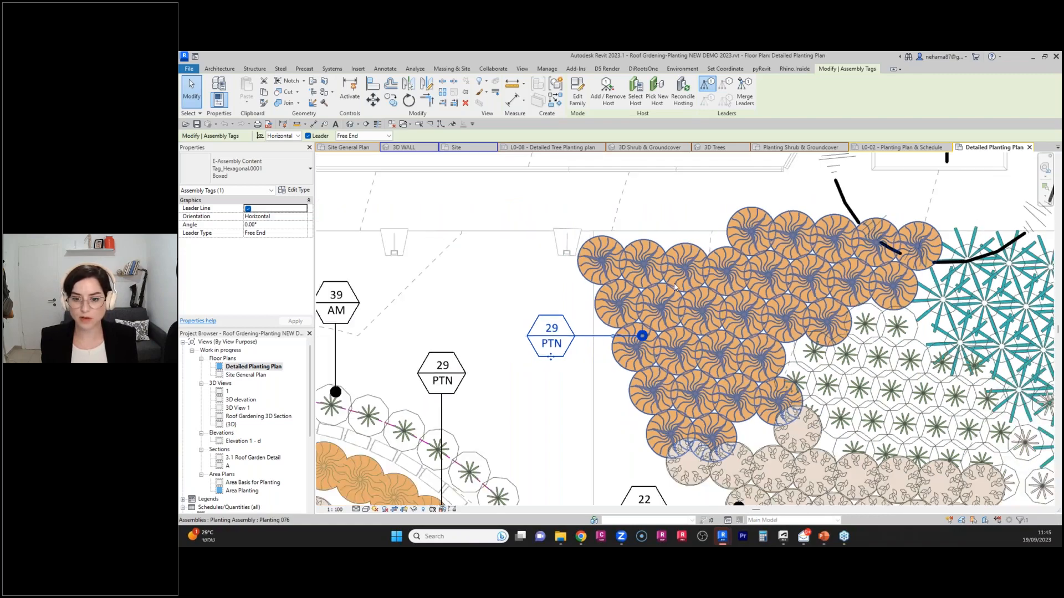
{"action": "scroll", "coordinate": [687, 278], "scroll_direction": "down", "scroll_amount": 2}
{"action": "middle_click_drag", "start_coordinate": [922, 414], "coordinate": [757, 184]}
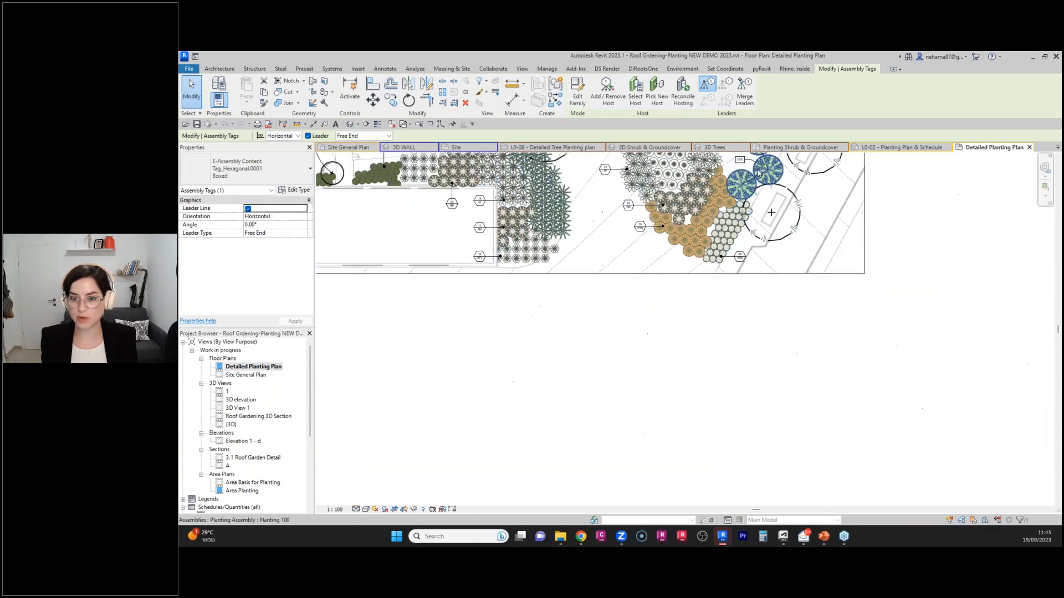
Open sheet L0-03 - Detailed Planting Plan and examine the Planting Schedule below the plan.
{"action": "scroll", "coordinate": [266, 461], "scroll_direction": "down", "scroll_amount": 4}
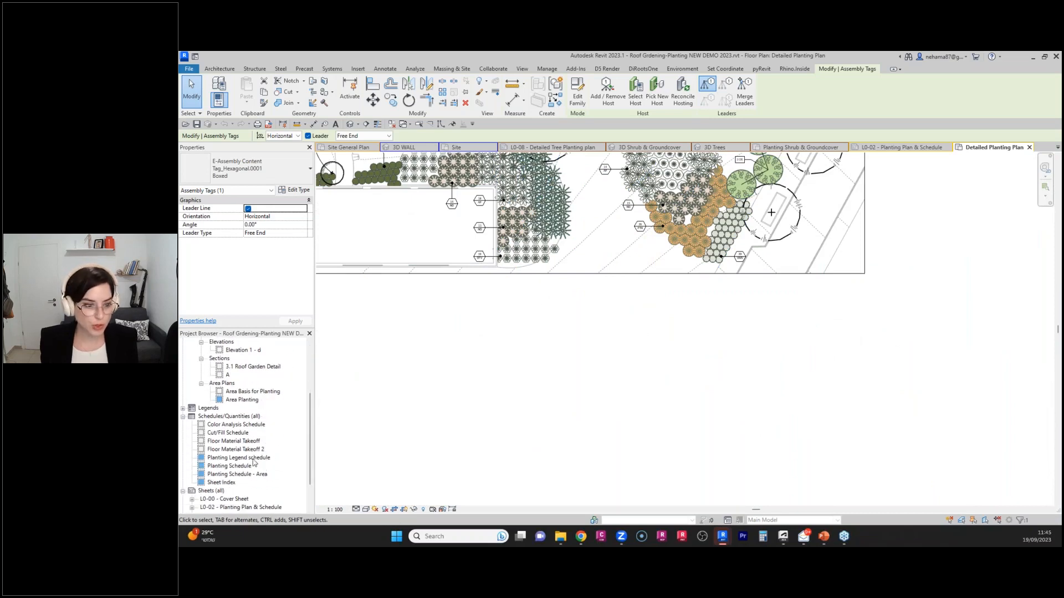
{"action": "scroll", "coordinate": [263, 457], "scroll_direction": "down", "scroll_amount": 3}
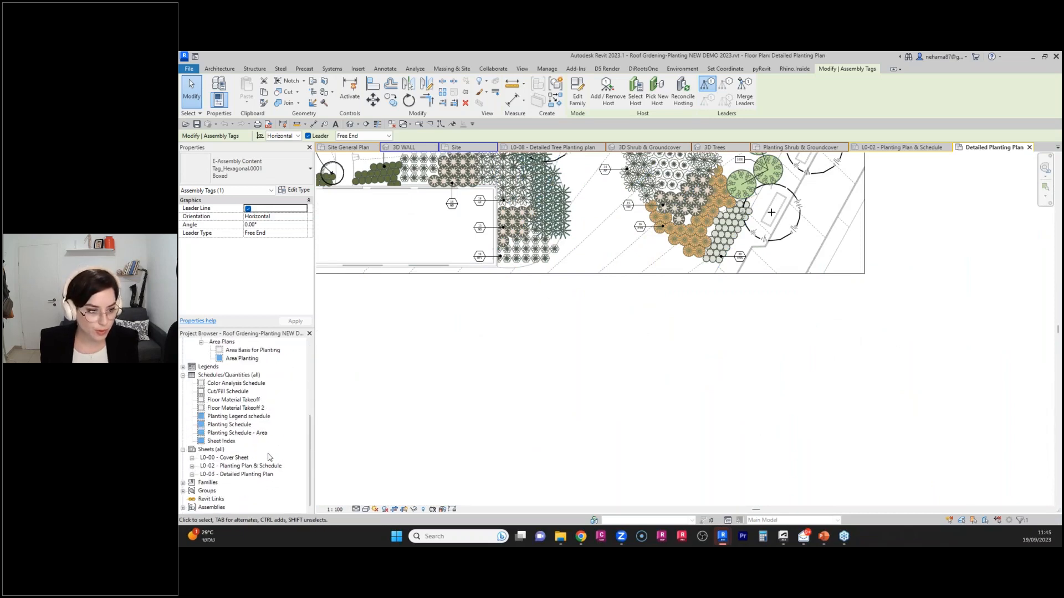
{"action": "double_click", "coordinate": [243, 475]}
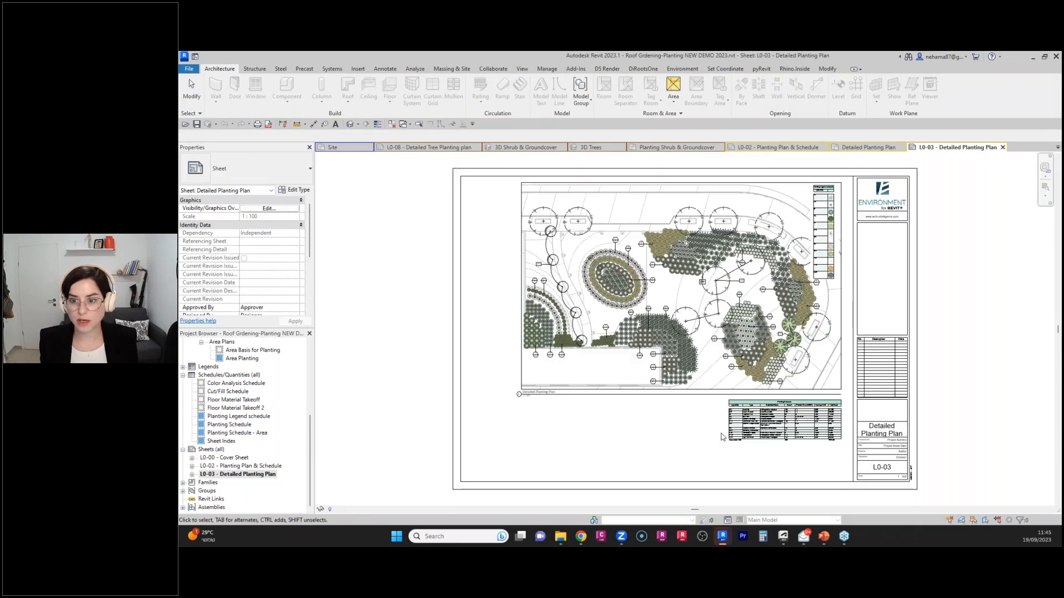
{"action": "scroll", "coordinate": [722, 432], "scroll_direction": "up", "scroll_amount": 8}
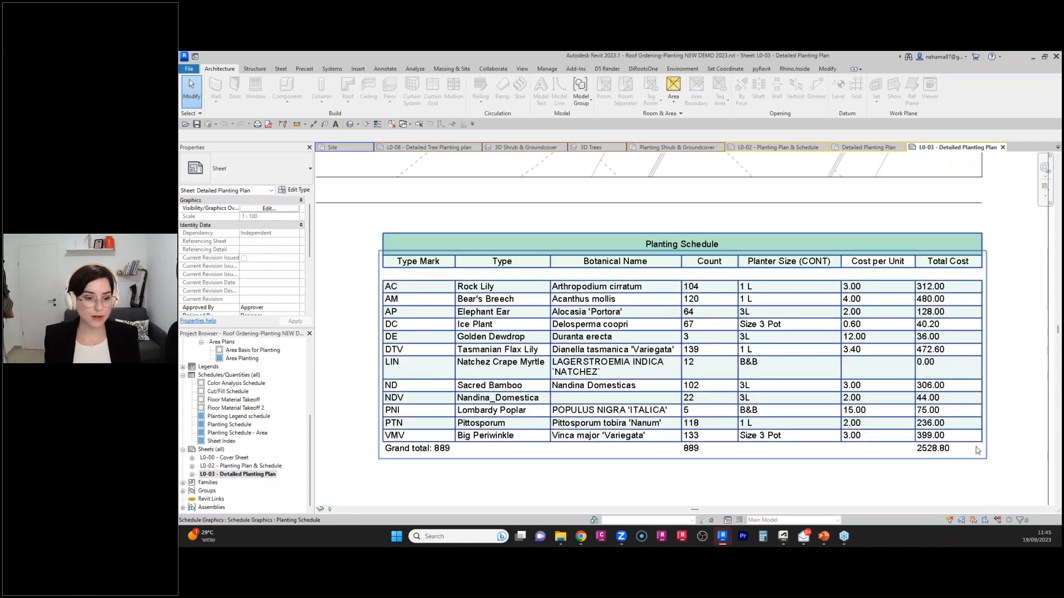
{"action": "scroll", "coordinate": [978, 449], "scroll_direction": "down", "scroll_amount": 3}
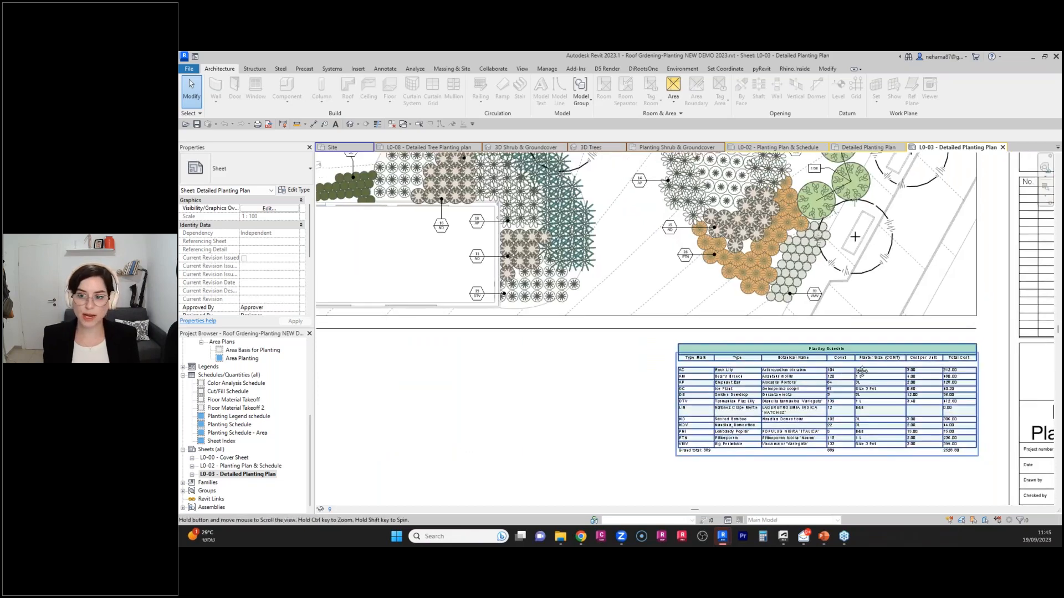
{"action": "middle_click_drag", "start_coordinate": [881, 347], "coordinate": [811, 419]}
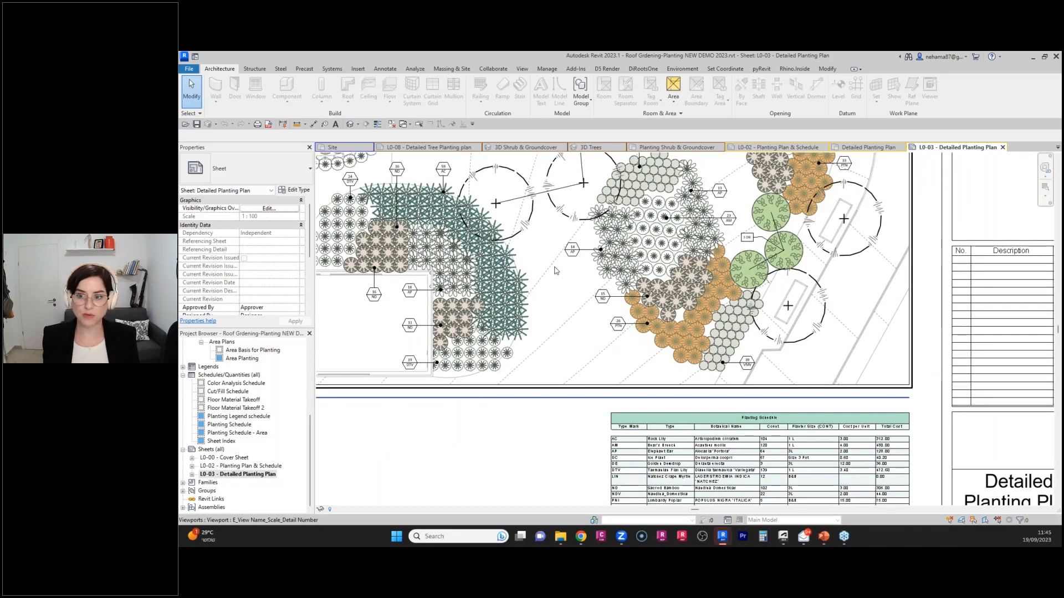
Activate the plan viewport on the sheet and select the AM and VMV planting assemblies to compare their Assembly Content with their tags.
{"action": "scroll", "coordinate": [790, 235], "scroll_direction": "up", "scroll_amount": 5}
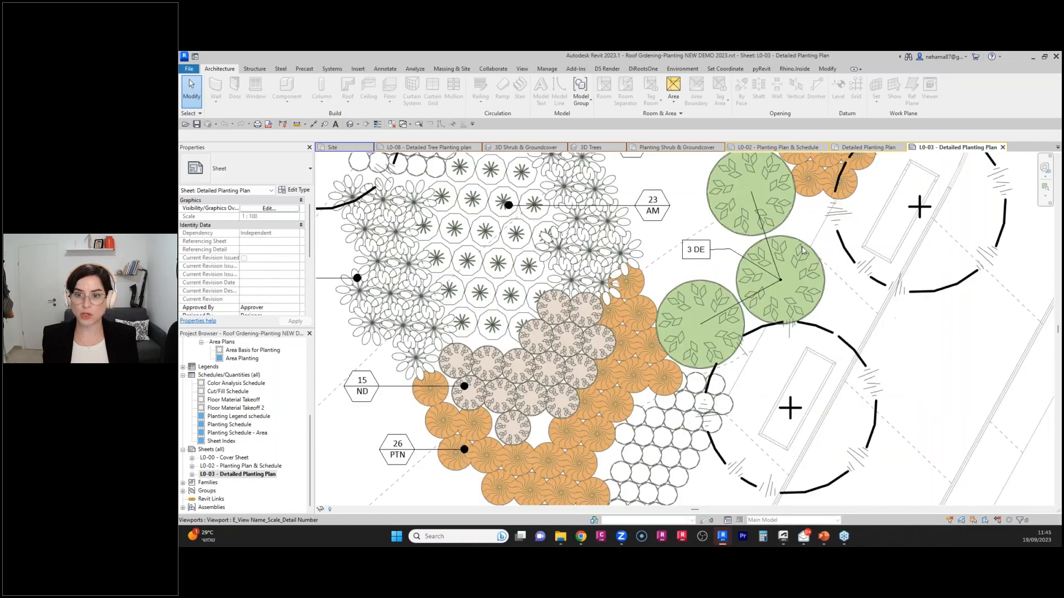
{"action": "scroll", "coordinate": [803, 250], "scroll_direction": "down", "scroll_amount": 1}
{"action": "middle_click_drag", "start_coordinate": [801, 248], "coordinate": [802, 349]}
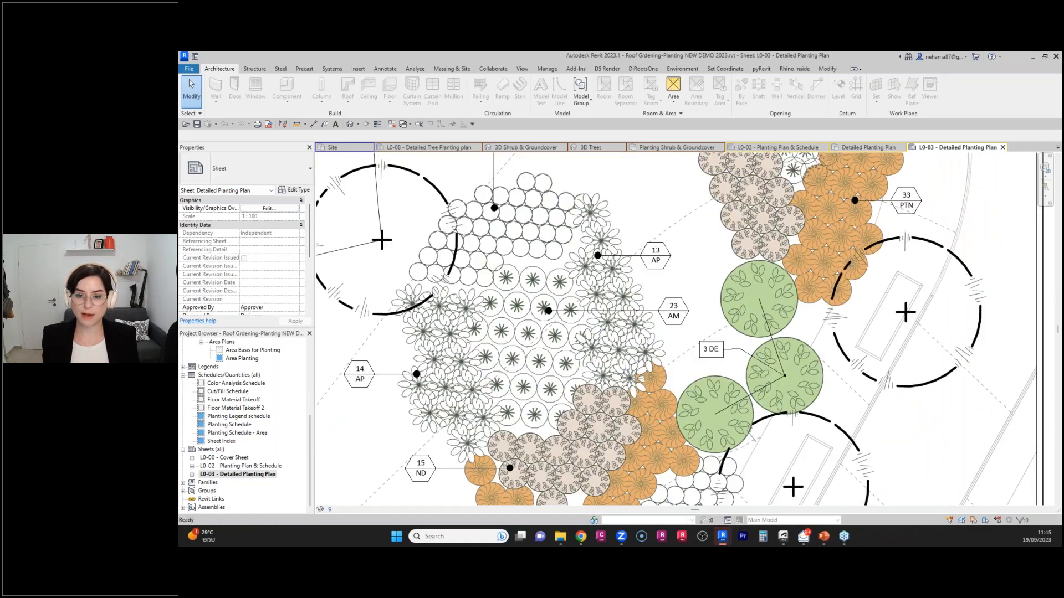
{"action": "double_click", "coordinate": [692, 275]}
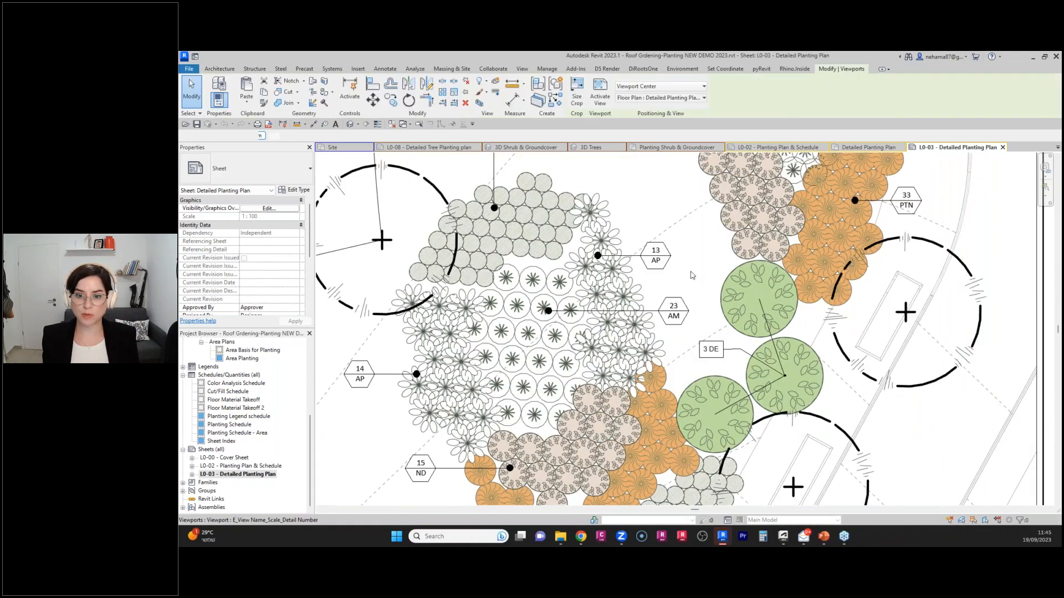
{"action": "left_click", "coordinate": [554, 345]}
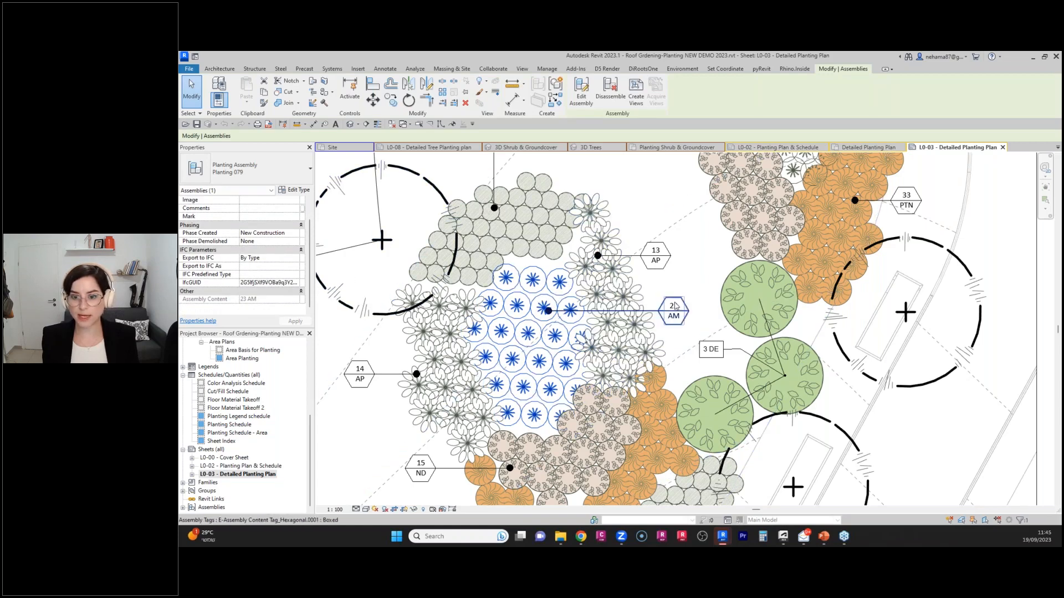
{"action": "left_click", "coordinate": [578, 263]}
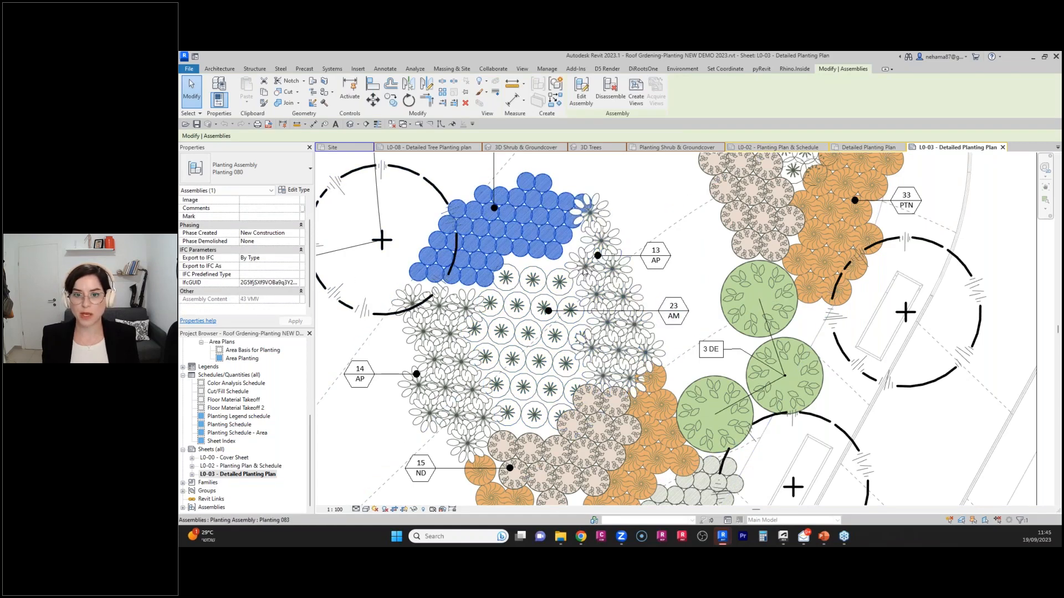
{"action": "scroll", "coordinate": [577, 265], "scroll_direction": "down", "scroll_amount": 4}
{"action": "middle_click_drag", "start_coordinate": [571, 209], "coordinate": [557, 331]}
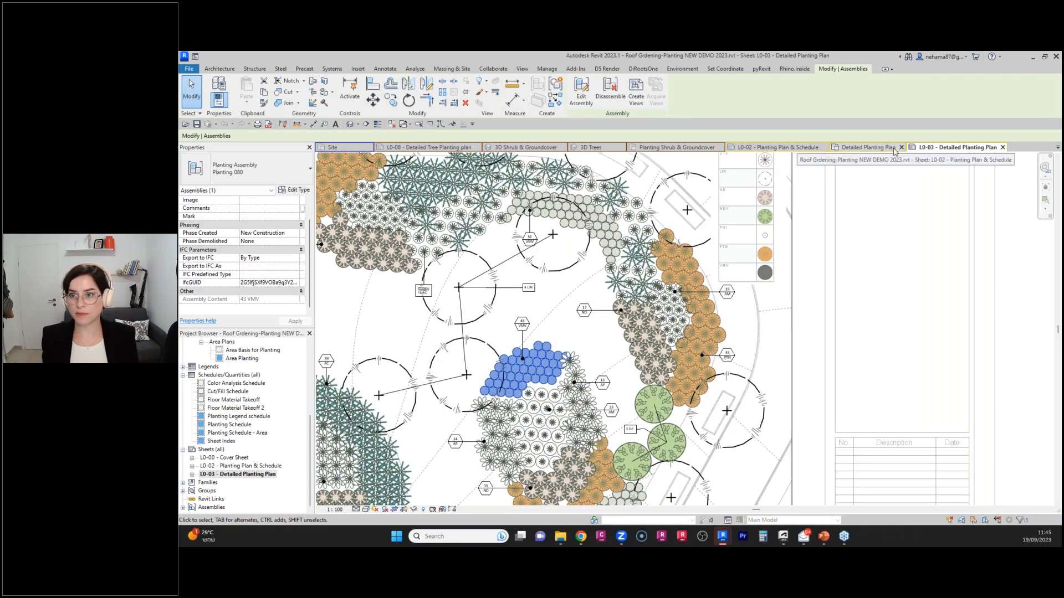
Switch to sheet L0-02 - Planting Plan & Schedule and examine the coloured planting areas and their tags, activating and then deactivating the viewport.
{"action": "left_click", "coordinate": [863, 148]}
{"action": "left_click", "coordinate": [802, 148]}
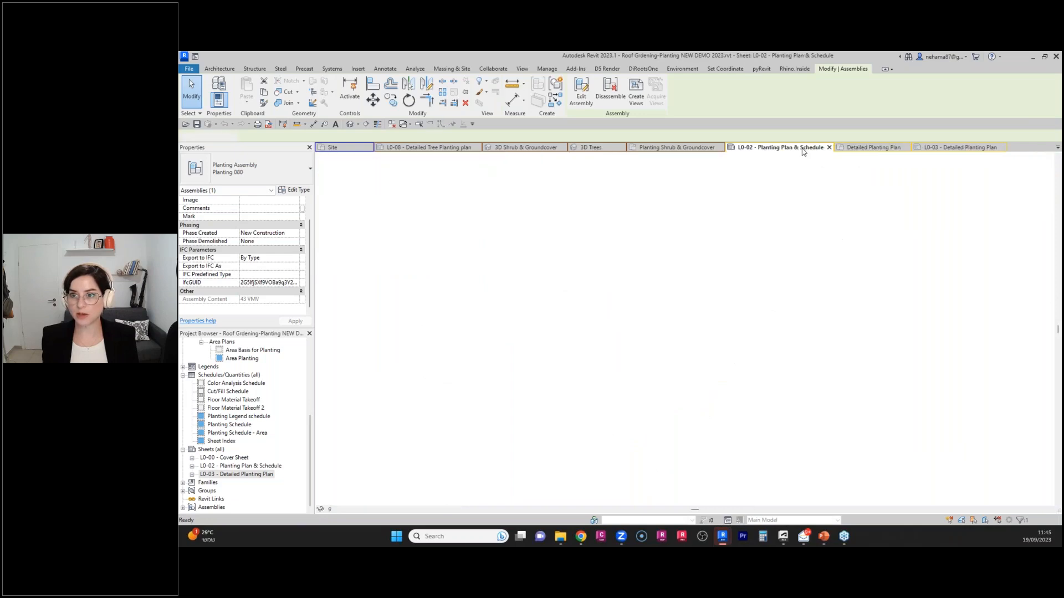
{"action": "scroll", "coordinate": [754, 343], "scroll_direction": "up", "scroll_amount": 8}
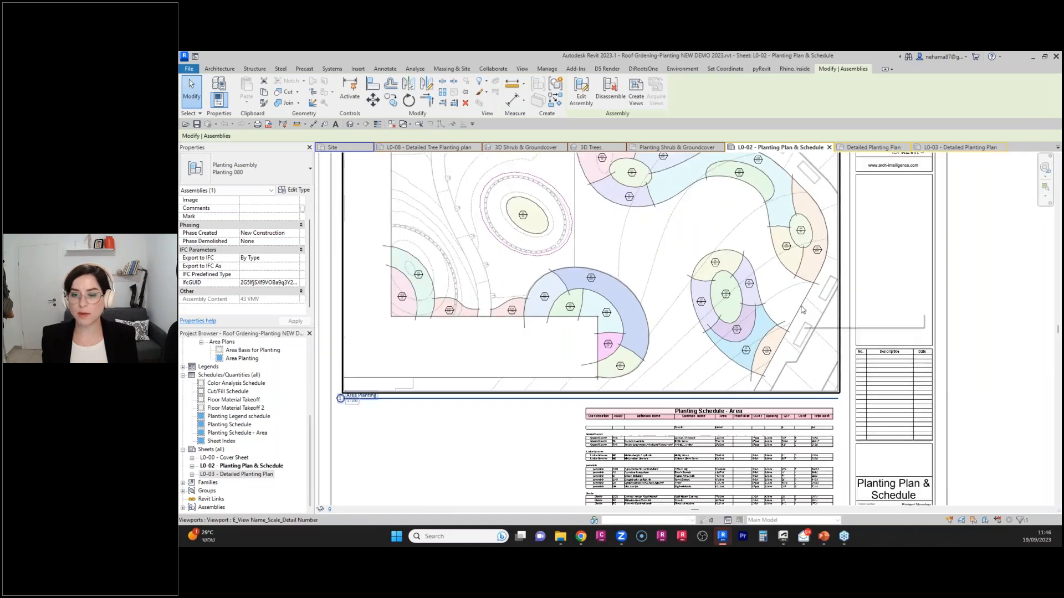
{"action": "scroll", "coordinate": [746, 355], "scroll_direction": "up", "scroll_amount": 2}
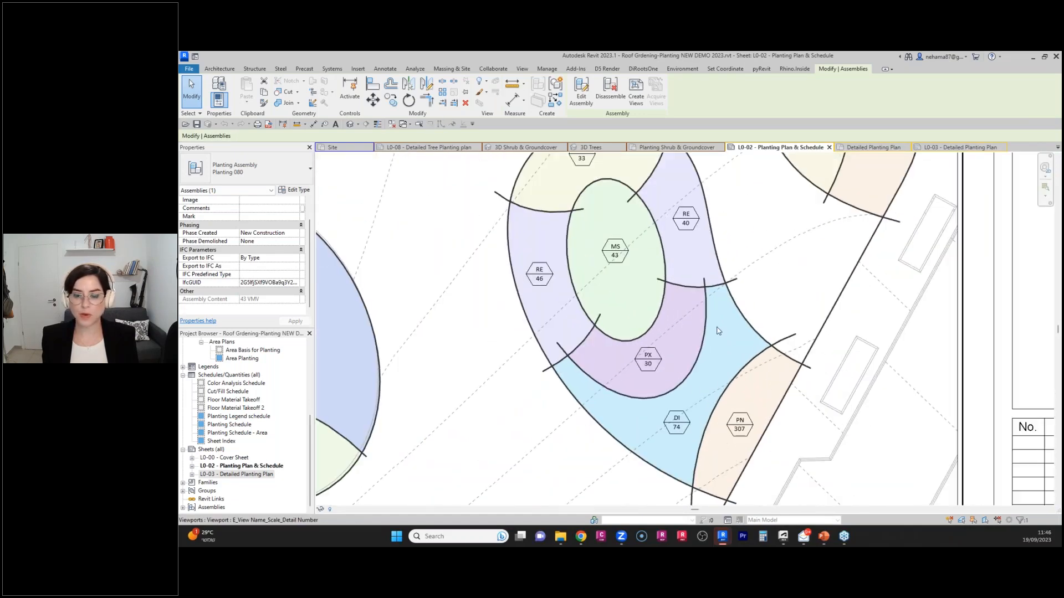
{"action": "double_click", "coordinate": [764, 310]}
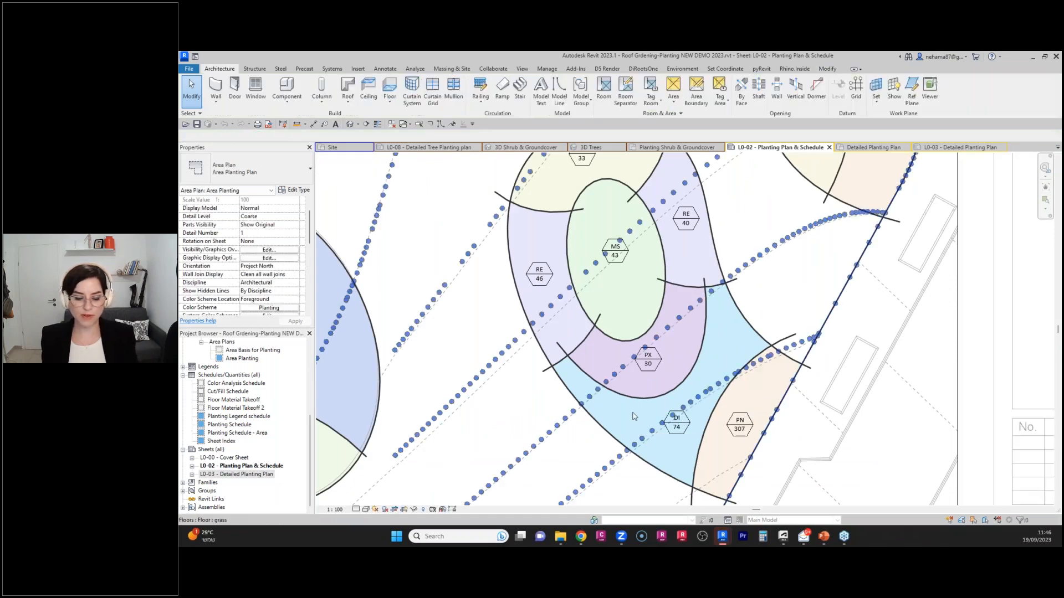
{"action": "scroll", "coordinate": [812, 243], "scroll_direction": "down", "scroll_amount": 4}
{"action": "double_click", "coordinate": [695, 409]}
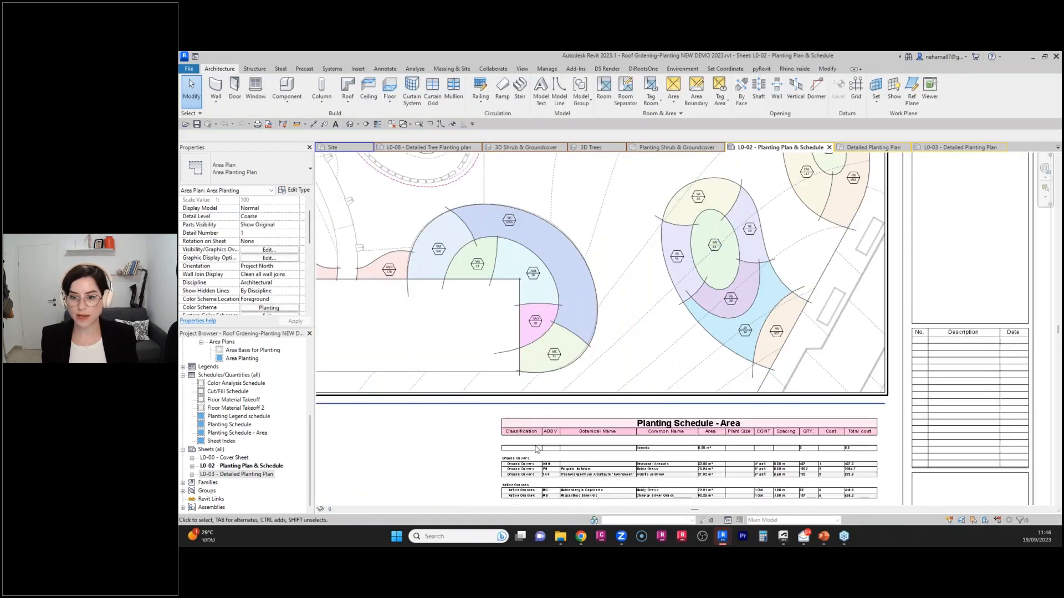
Examine the Planting Schedule - Area on the sheet, including its areas, spacing, quantities and costs, and return to the area plan.
{"action": "middle_click_drag", "start_coordinate": [689, 387], "coordinate": [660, 273]}
{"action": "scroll", "coordinate": [637, 437], "scroll_direction": "up", "scroll_amount": 3}
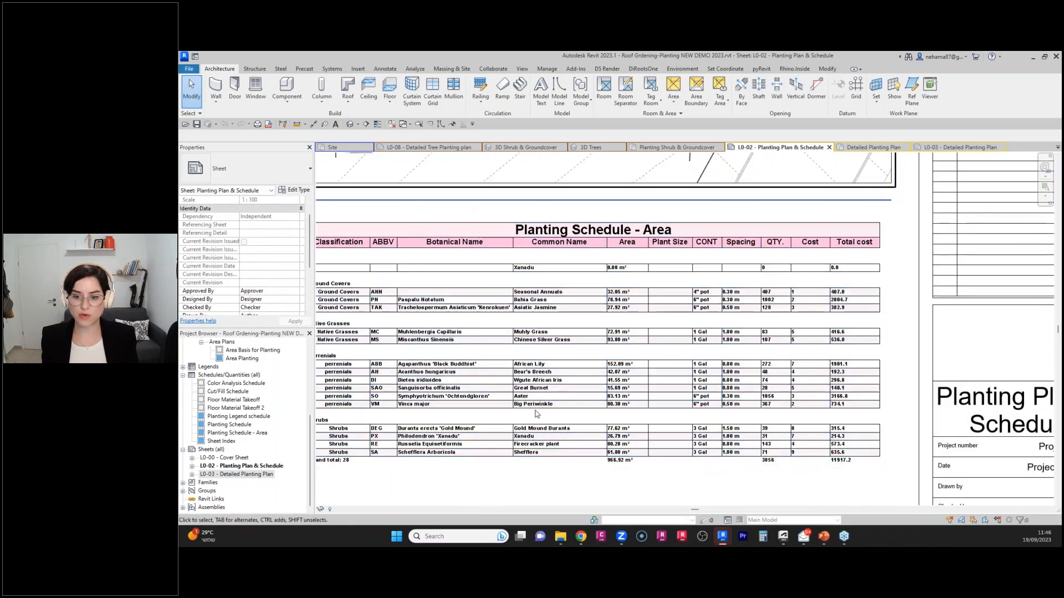
{"action": "middle_click_drag", "start_coordinate": [616, 440], "coordinate": [602, 407]}
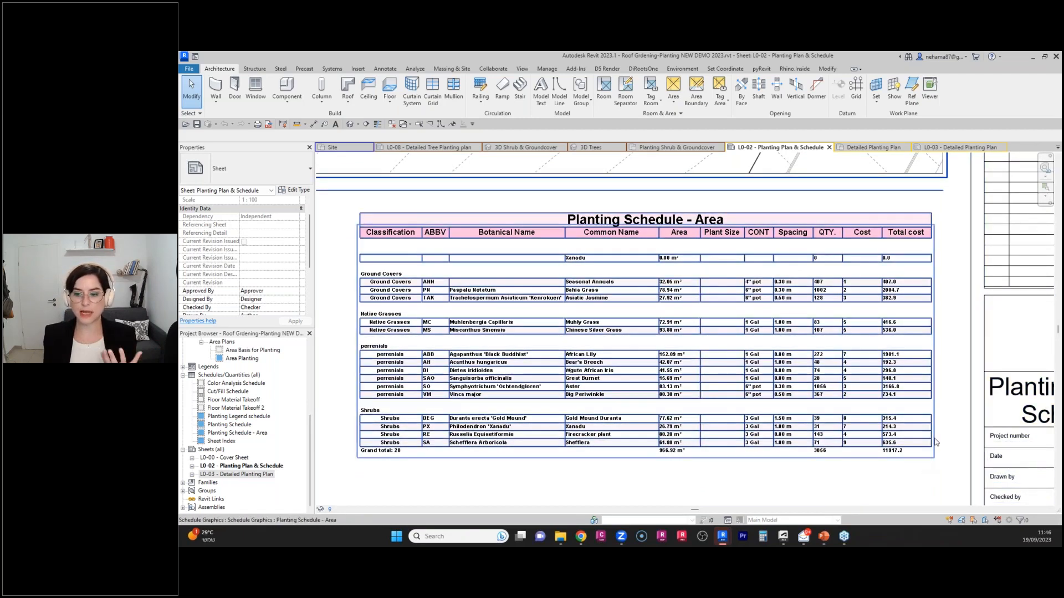
{"action": "scroll", "coordinate": [647, 345], "scroll_direction": "down", "scroll_amount": 3}
{"action": "scroll", "coordinate": [646, 345], "scroll_direction": "down", "scroll_amount": 2}
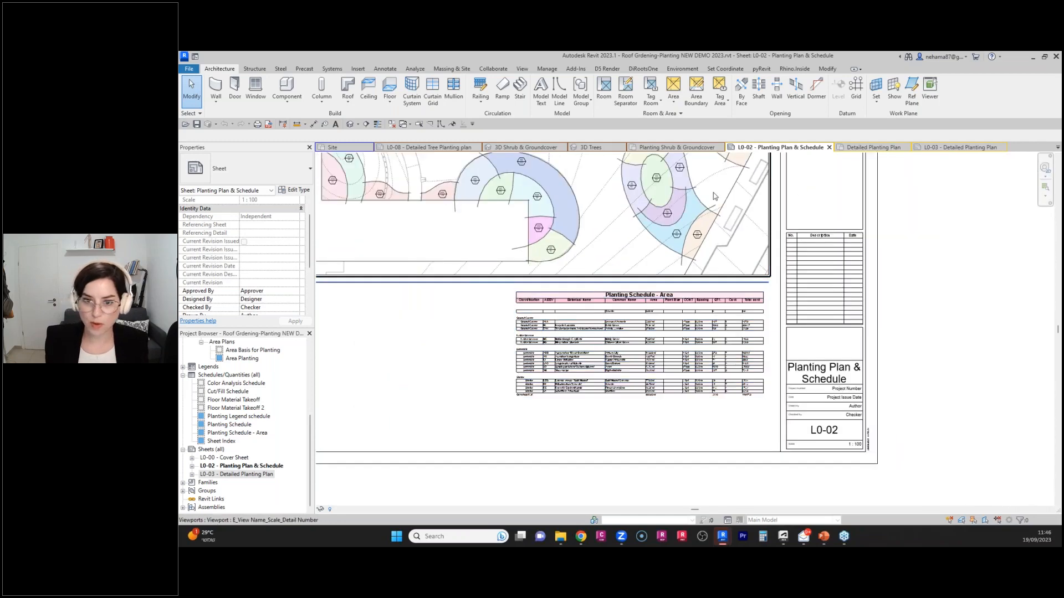
{"action": "middle_click_drag", "start_coordinate": [761, 258], "coordinate": [820, 391]}
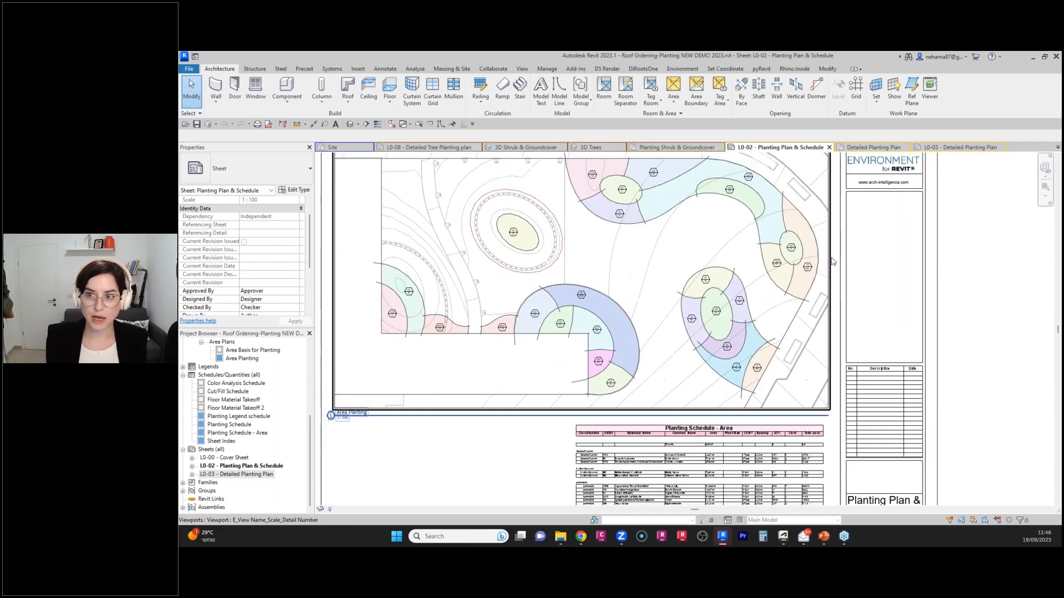
Close the Planting Shrub & Groundcover, 3D Trees, 3D Shrub & Groundcover and L0-03 - Detailed Planting Plan views.
{"action": "left_click", "coordinate": [720, 147]}
{"action": "left_click", "coordinate": [805, 148]}
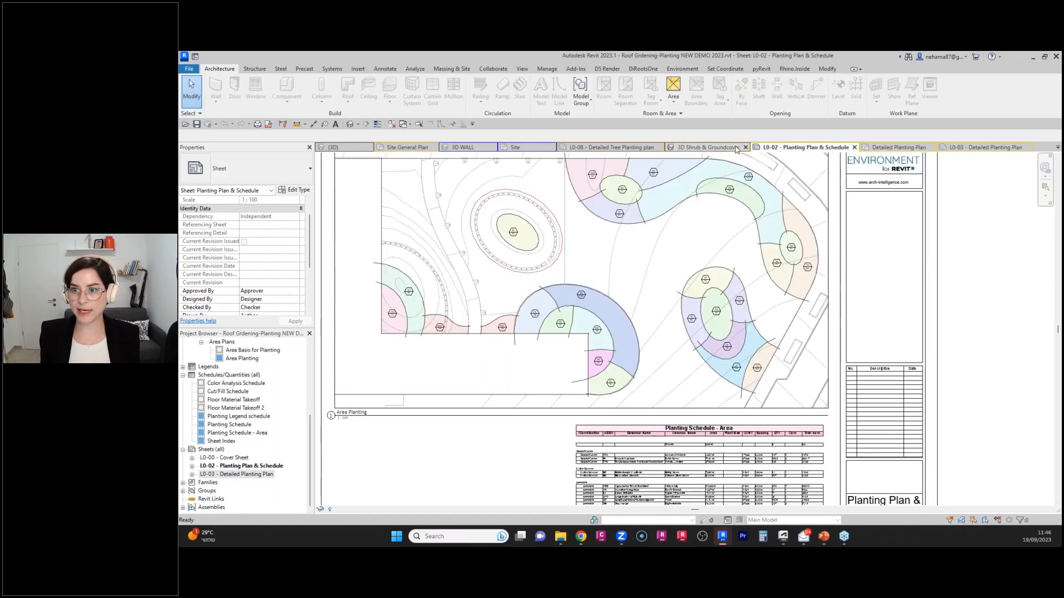
{"action": "left_click", "coordinate": [744, 147]}
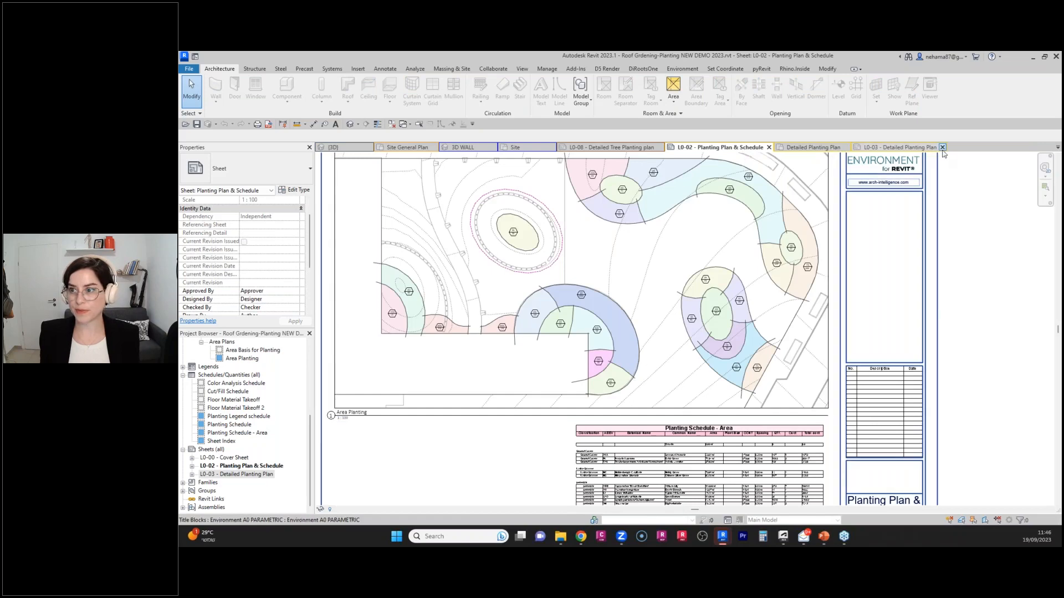
{"action": "left_click", "coordinate": [941, 148]}
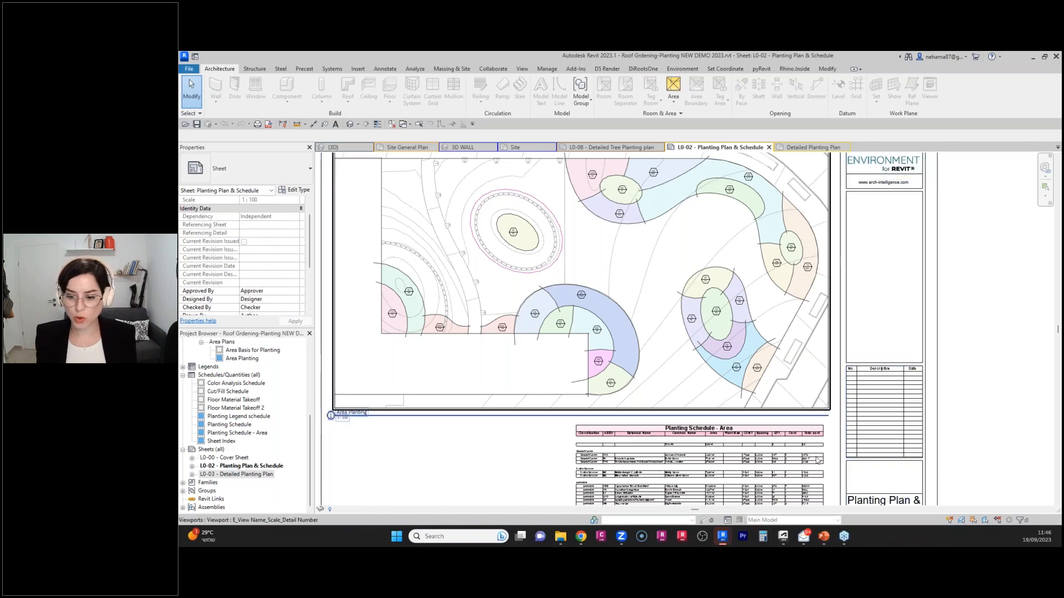
{"action": "mouse_move", "coordinate": [722, 542]}
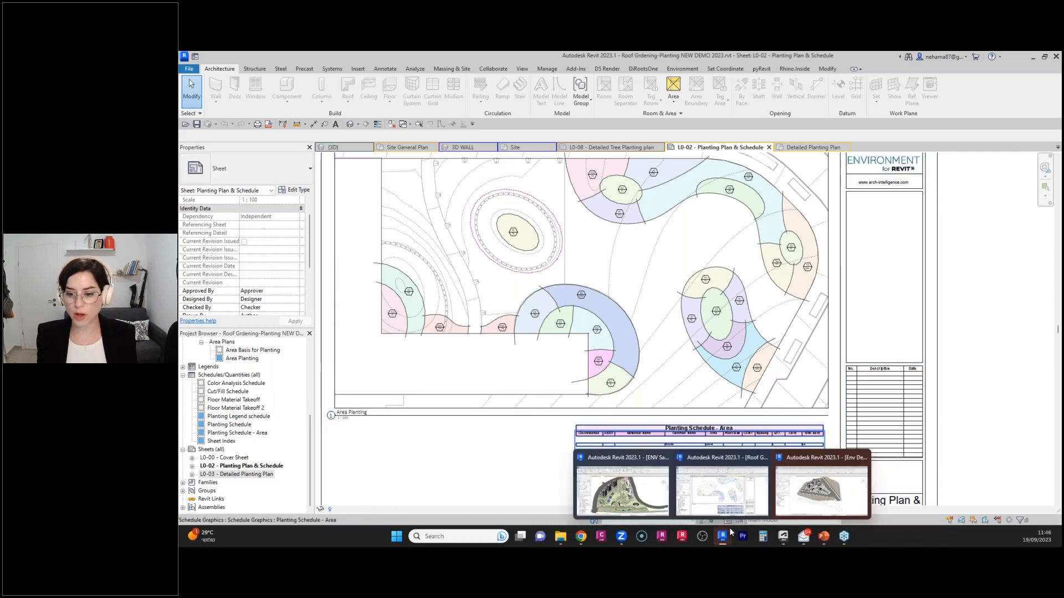
Switch to the Env Demo_COLLAB project and bring up its 3D Existing view together with the Environment tools.
{"action": "left_click", "coordinate": [810, 502]}
{"action": "left_click", "coordinate": [680, 328]}
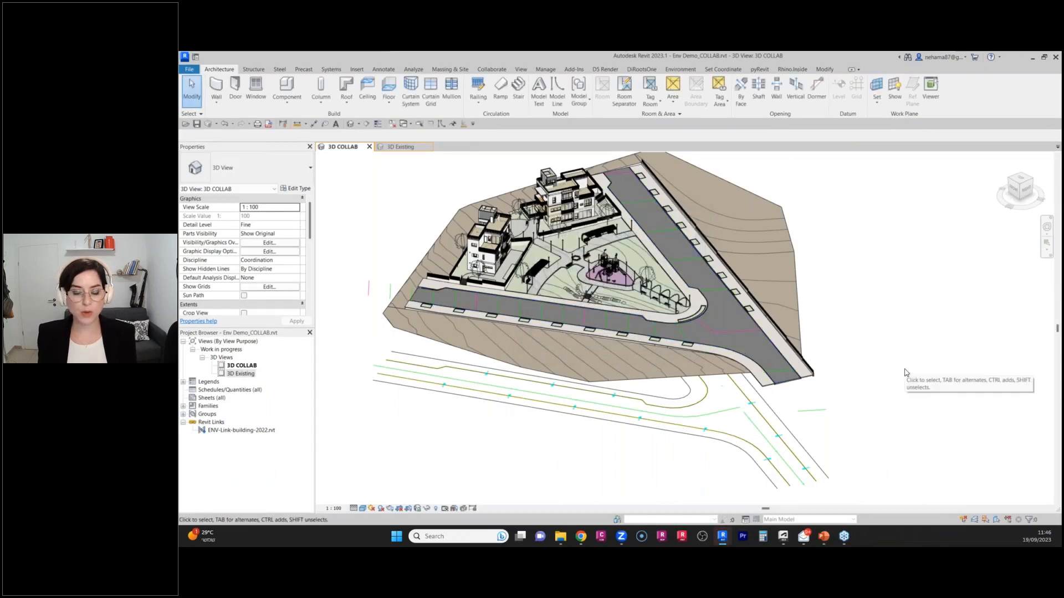
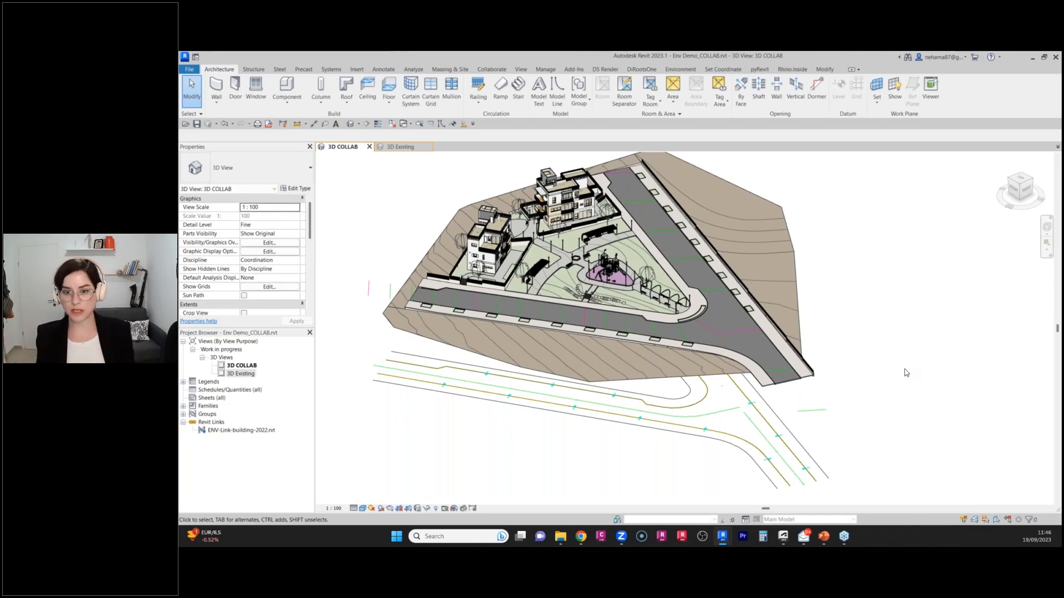
{"action": "key", "text": "ctrl+Tab"}
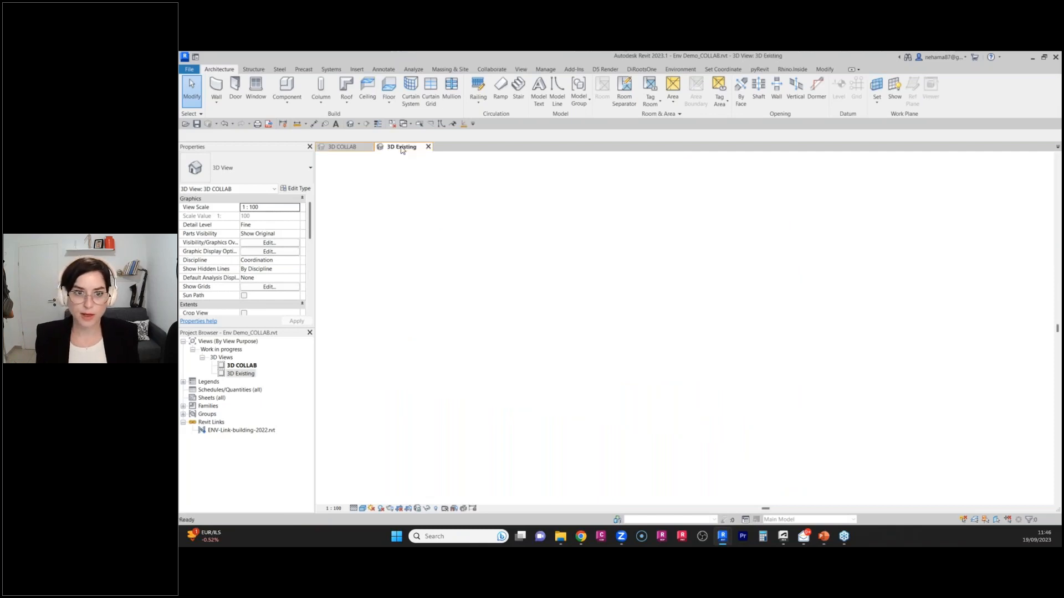
{"action": "left_click", "coordinate": [682, 69]}
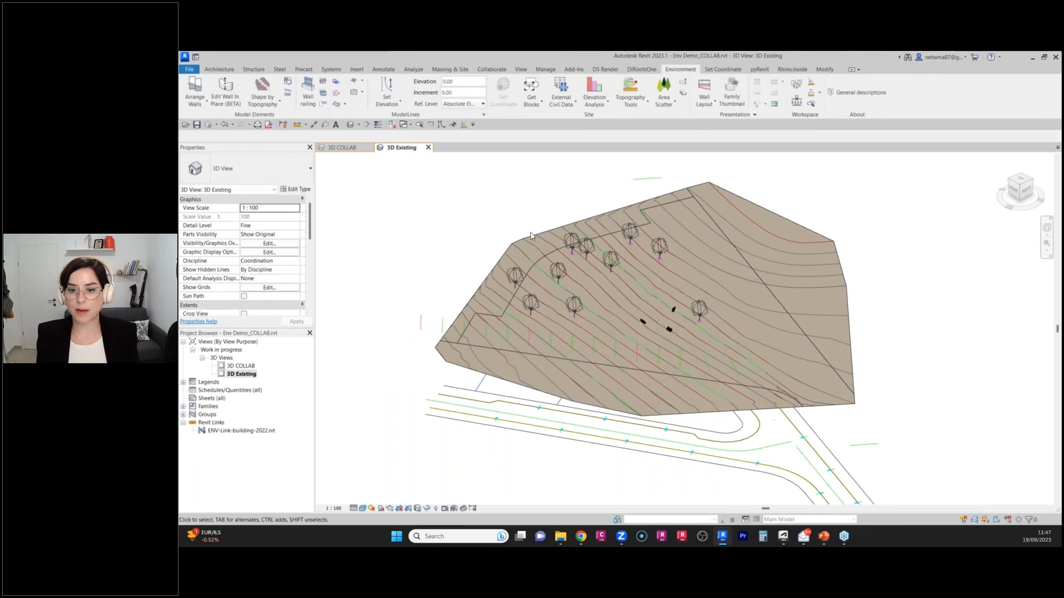
Set the 3D Existing view's visual style to Wireframe so the survey lines show through the topography.
{"action": "scroll", "coordinate": [543, 287], "scroll_direction": "up", "scroll_amount": 1}
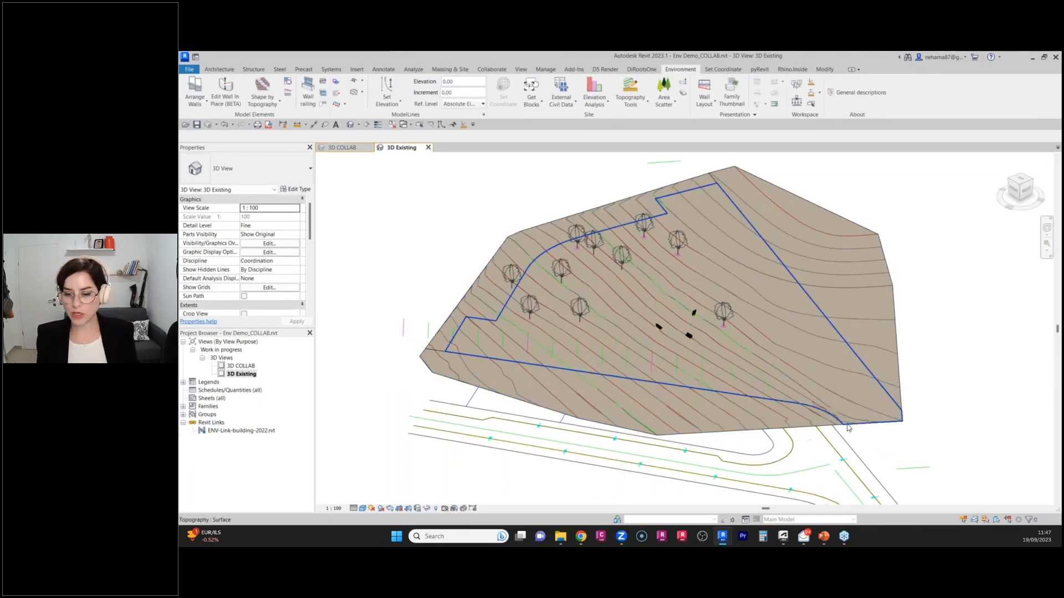
{"action": "left_click", "coordinate": [363, 508]}
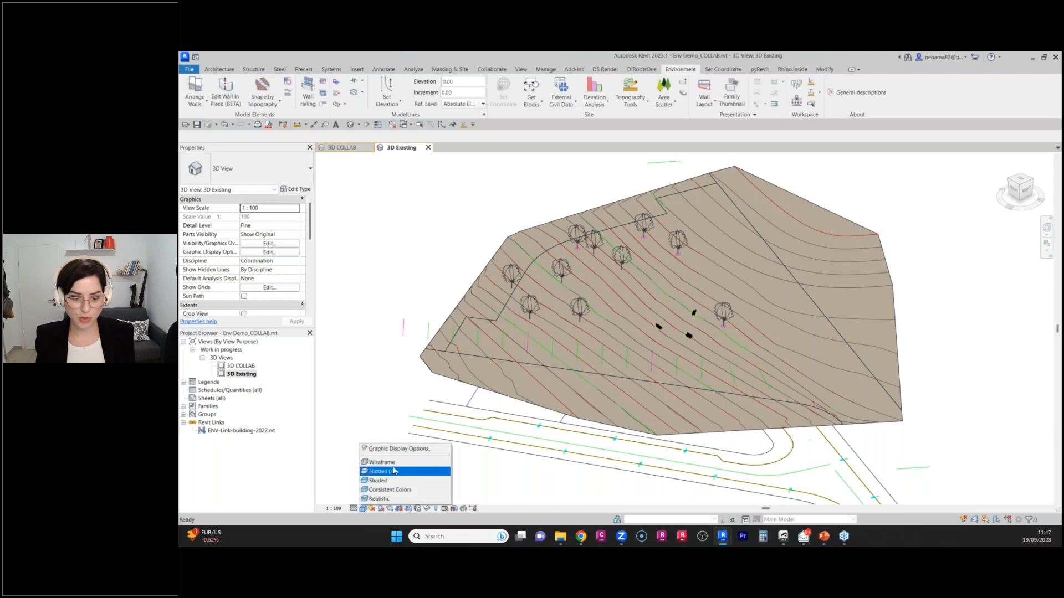
{"action": "left_click", "coordinate": [394, 471]}
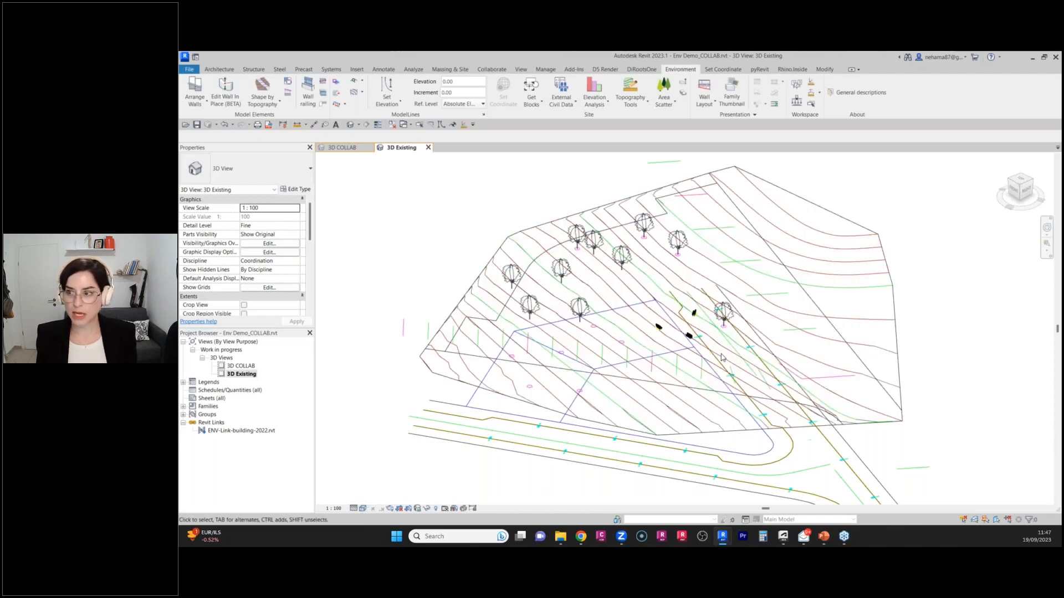
Examine the survey's contour elevations, spot heights and existing trees from above and from a low angle.
{"action": "left_click", "coordinate": [1019, 184]}
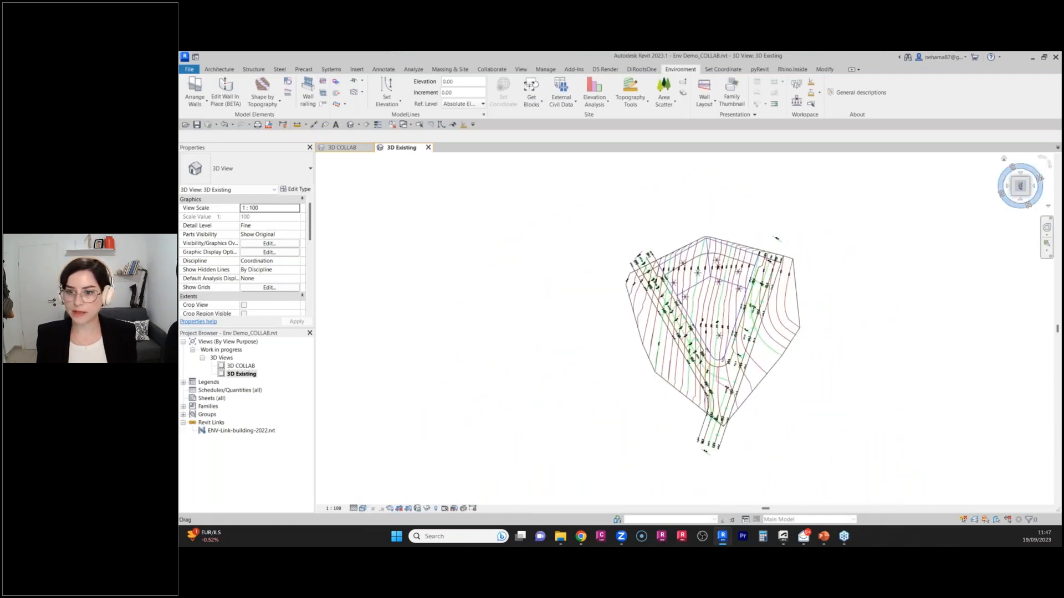
{"action": "scroll", "coordinate": [678, 297], "scroll_direction": "up", "scroll_amount": 4}
{"action": "scroll", "coordinate": [671, 271], "scroll_direction": "up", "scroll_amount": 3}
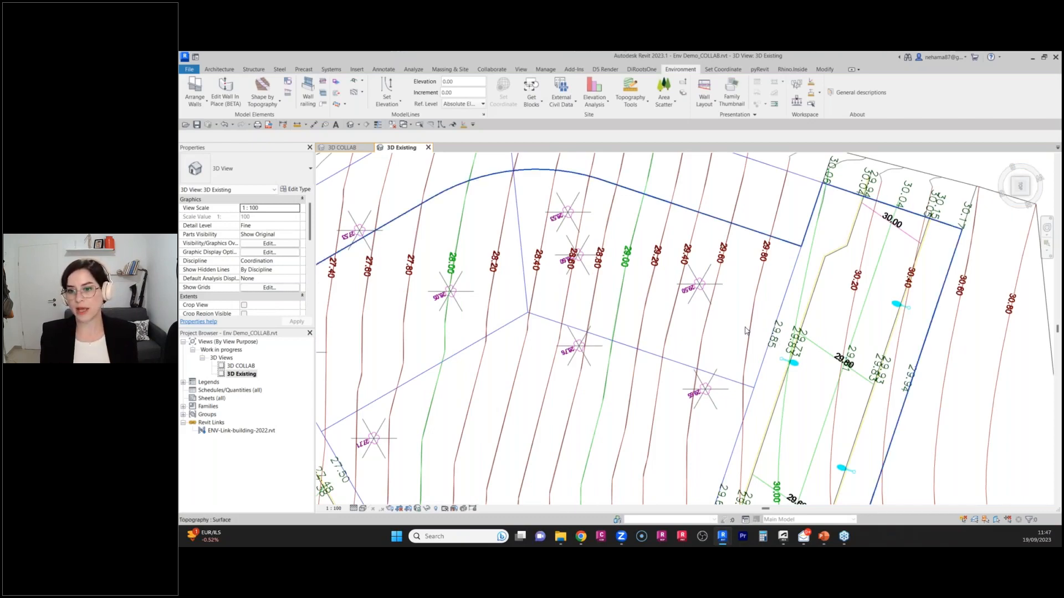
{"action": "scroll", "coordinate": [746, 270], "scroll_direction": "down", "scroll_amount": 3}
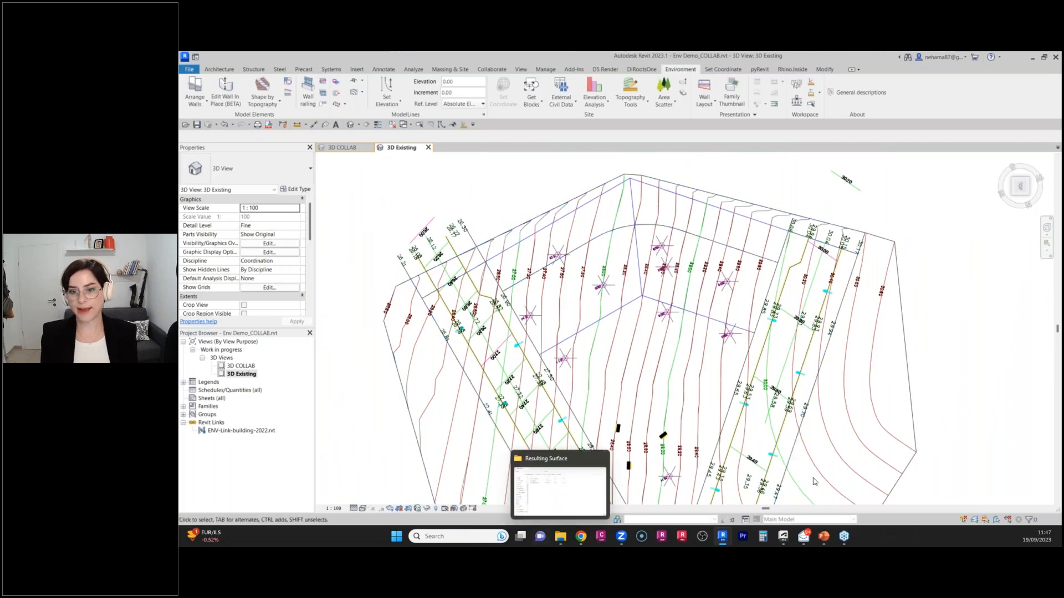
{"action": "scroll", "coordinate": [521, 339], "scroll_direction": "up", "scroll_amount": 2}
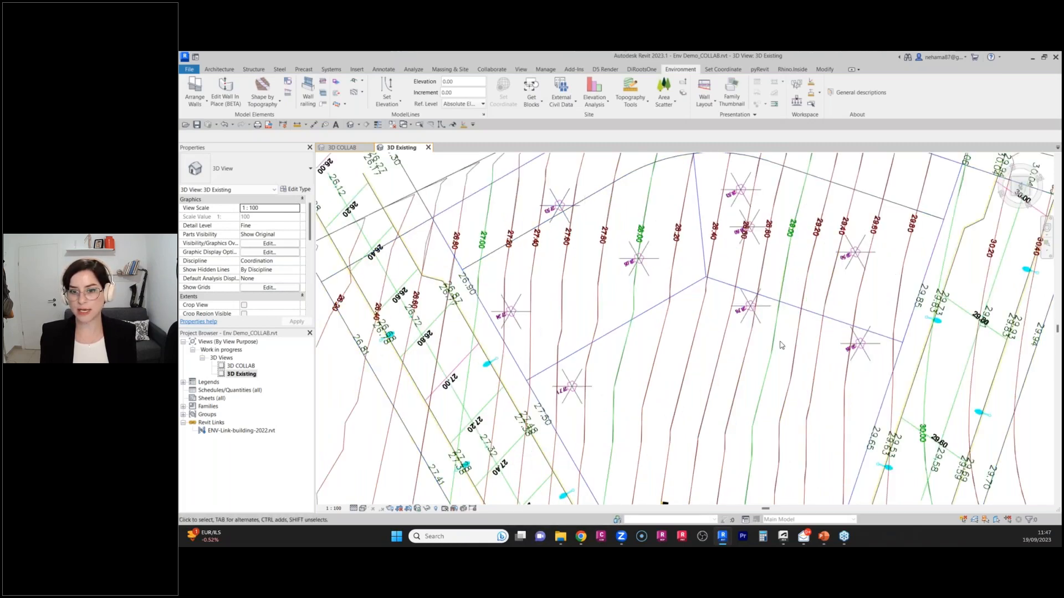
{"action": "scroll", "coordinate": [782, 346], "scroll_direction": "down", "scroll_amount": 3}
{"action": "middle_click_drag", "start_coordinate": [804, 194], "coordinate": [660, 203]}
{"action": "scroll", "coordinate": [635, 281], "scroll_direction": "up", "scroll_amount": 2}
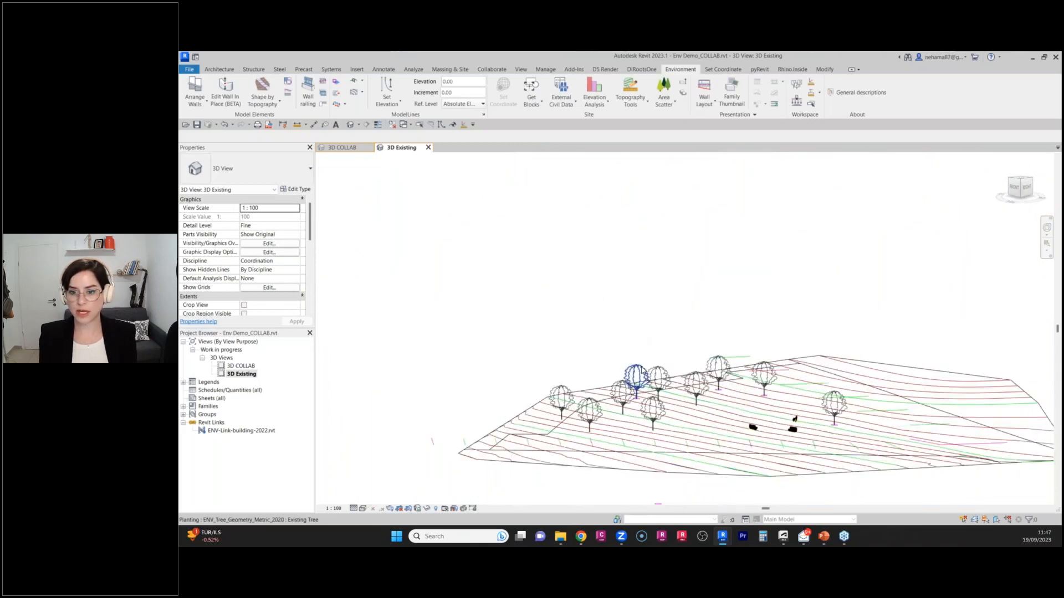
Select all existing trees and furniture on the site, keep the Furniture and Planting categories in the filter, and delete them.
{"action": "left_click", "coordinate": [636, 376]}
{"action": "left_click", "coordinate": [483, 353]}
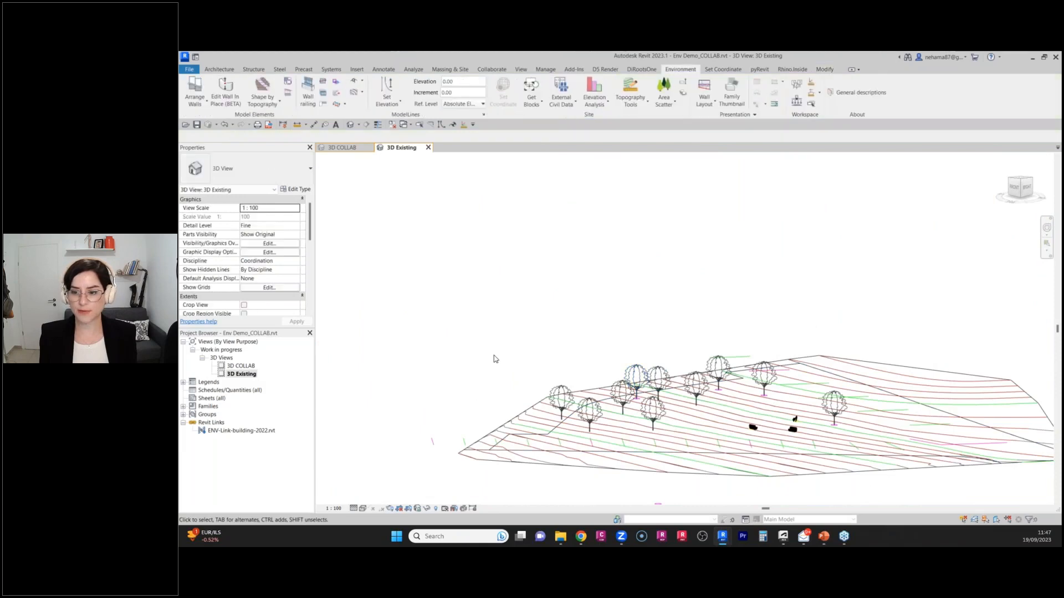
{"action": "middle_click_drag", "start_coordinate": [493, 360], "coordinate": [733, 431], "text": "shift"}
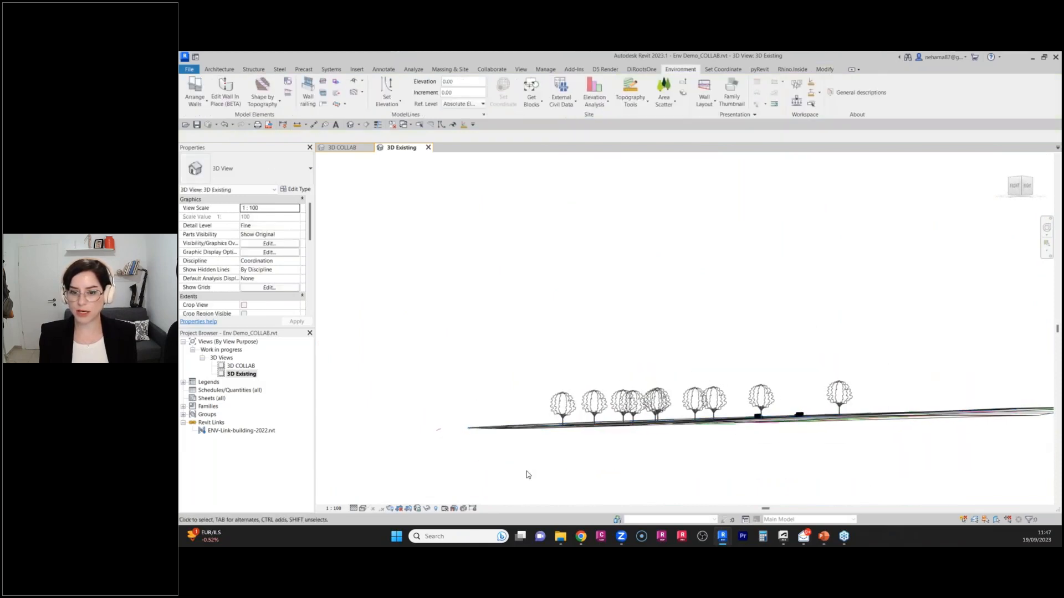
{"action": "left_click_drag", "start_coordinate": [528, 475], "coordinate": [885, 347]}
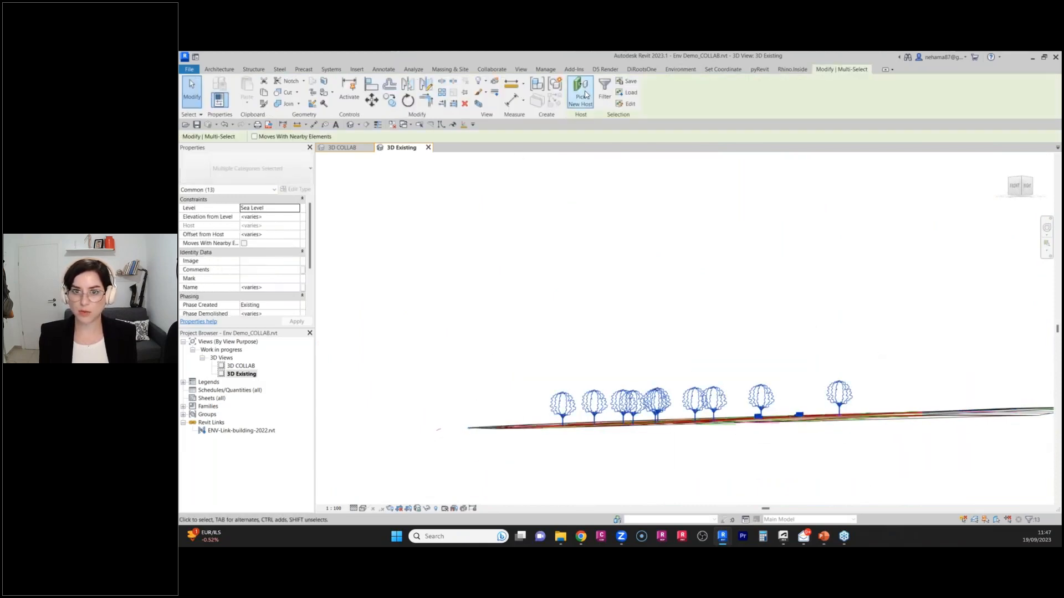
{"action": "left_click", "coordinate": [605, 93]}
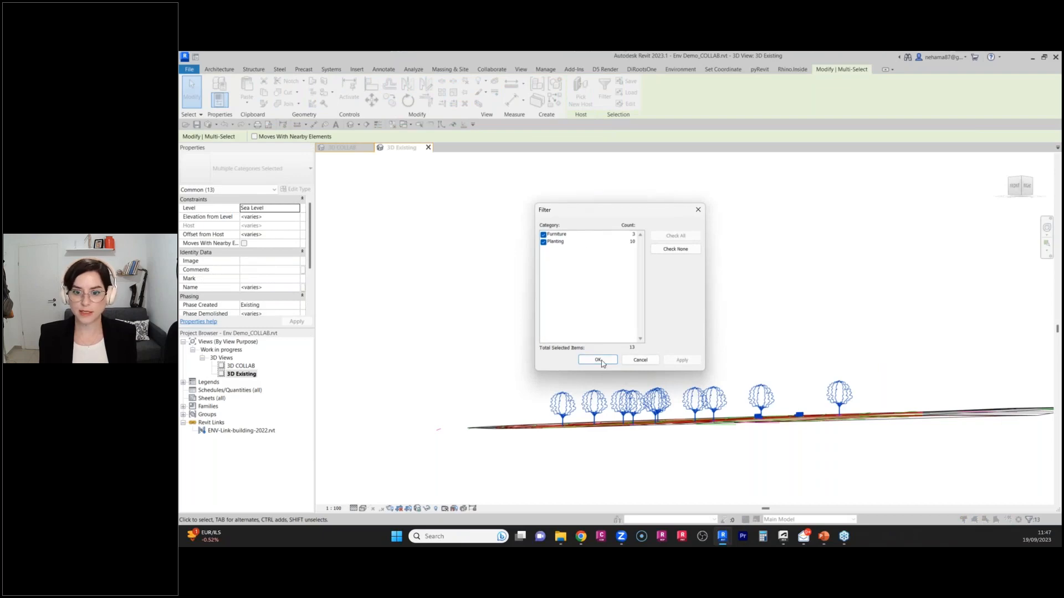
{"action": "left_click", "coordinate": [598, 360]}
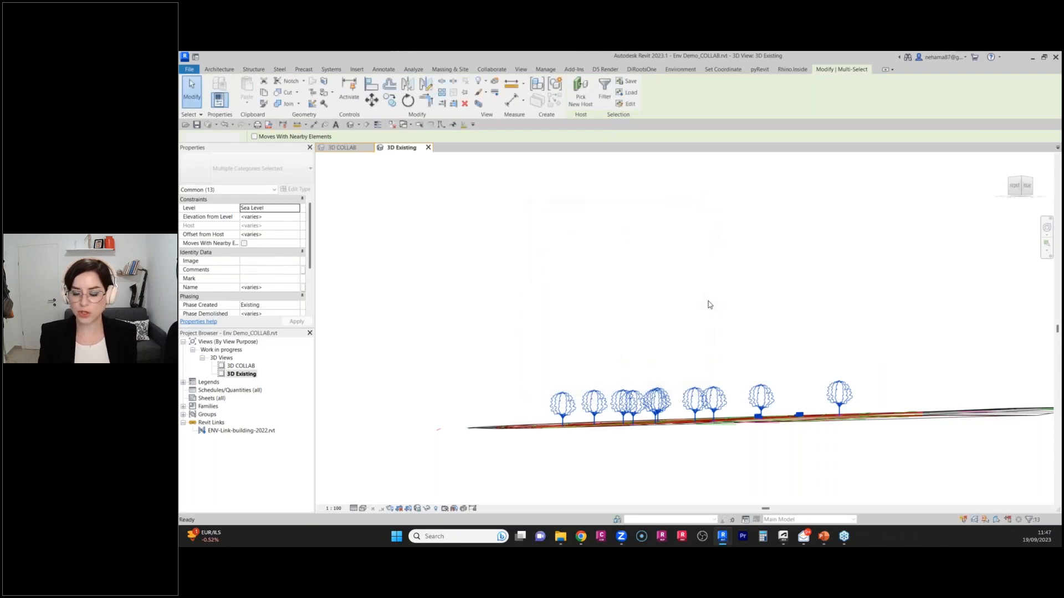
{"action": "key", "text": "Delete"}
Start Get Blocks on the linked survey drawing ENV-Links-Survey.dwg in the 3D Existing view.
{"action": "scroll", "coordinate": [716, 254], "scroll_direction": "down", "scroll_amount": 1}
{"action": "middle_click_drag", "start_coordinate": [715, 253], "coordinate": [721, 444], "text": "shift"}
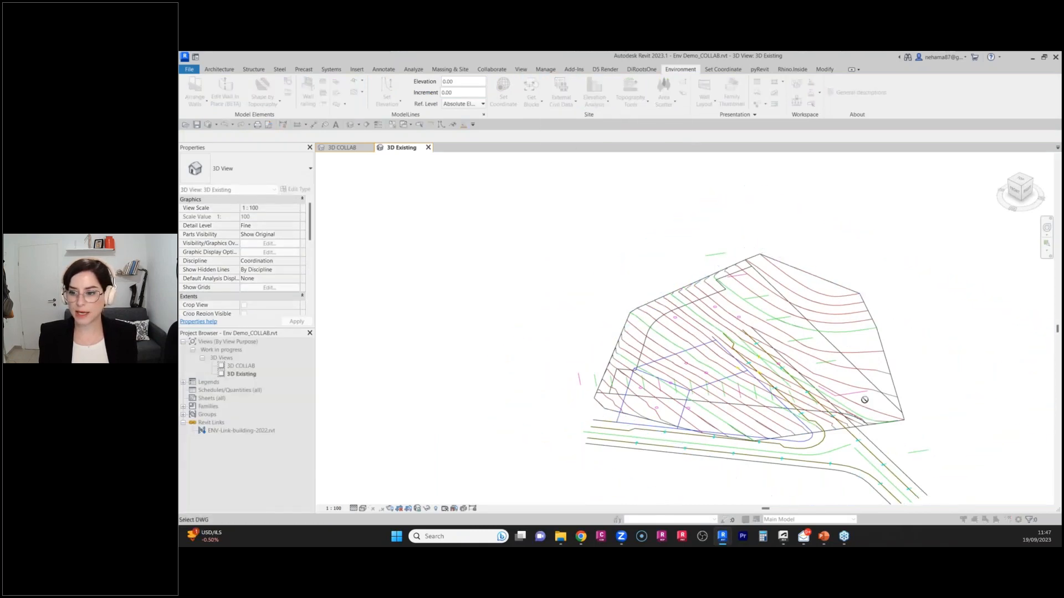
{"action": "scroll", "coordinate": [652, 325], "scroll_direction": "up", "scroll_amount": 5}
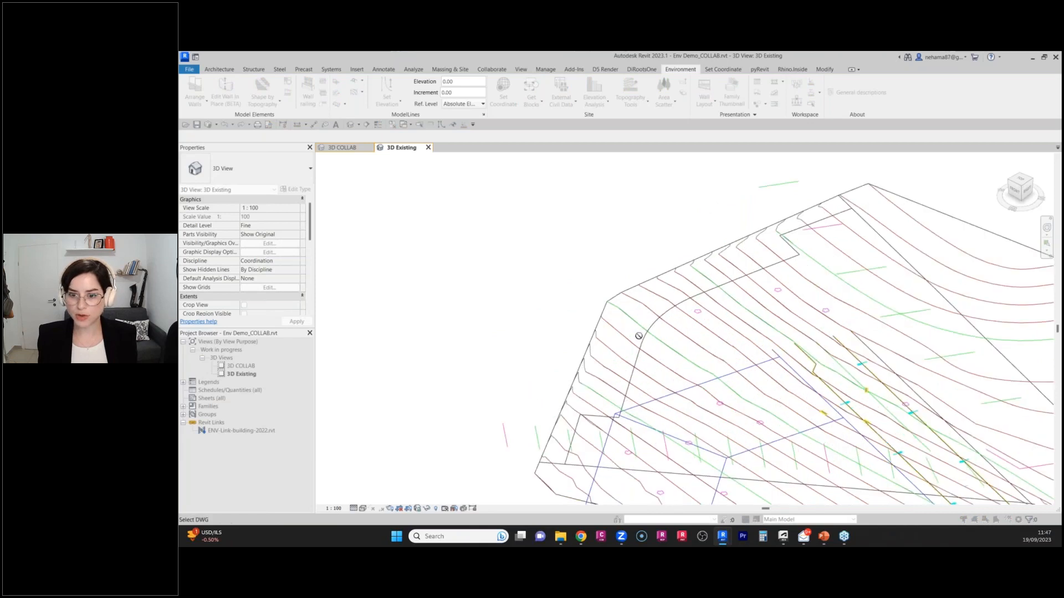
{"action": "left_click", "coordinate": [651, 336]}
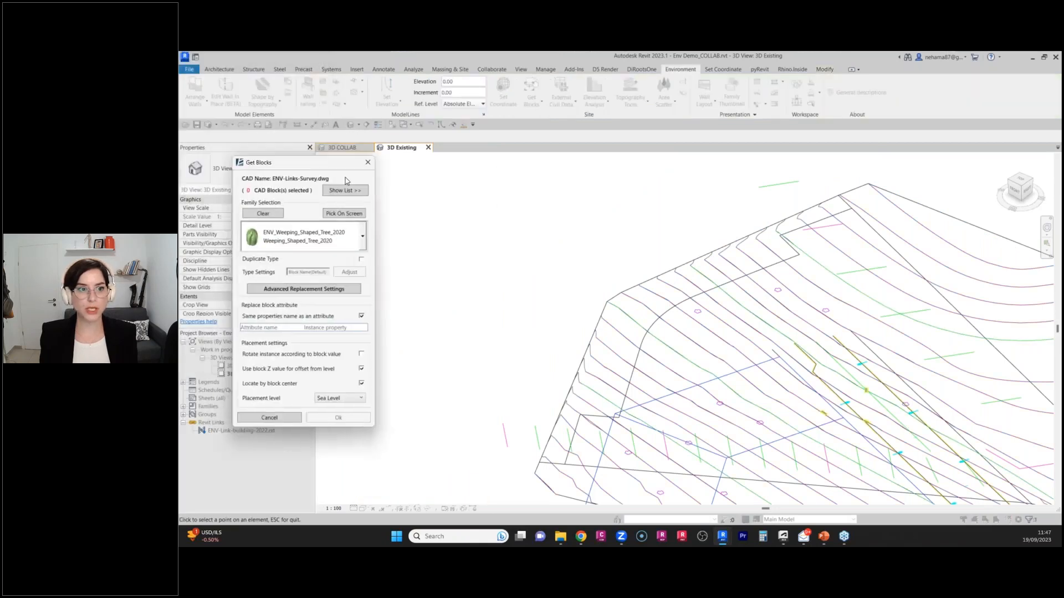
Show the survey's block list and select the M2801 and safsal3 blocks for replacement.
{"action": "scroll", "coordinate": [571, 229], "scroll_direction": "down", "scroll_amount": 5}
{"action": "scroll", "coordinate": [653, 257], "scroll_direction": "up", "scroll_amount": 4}
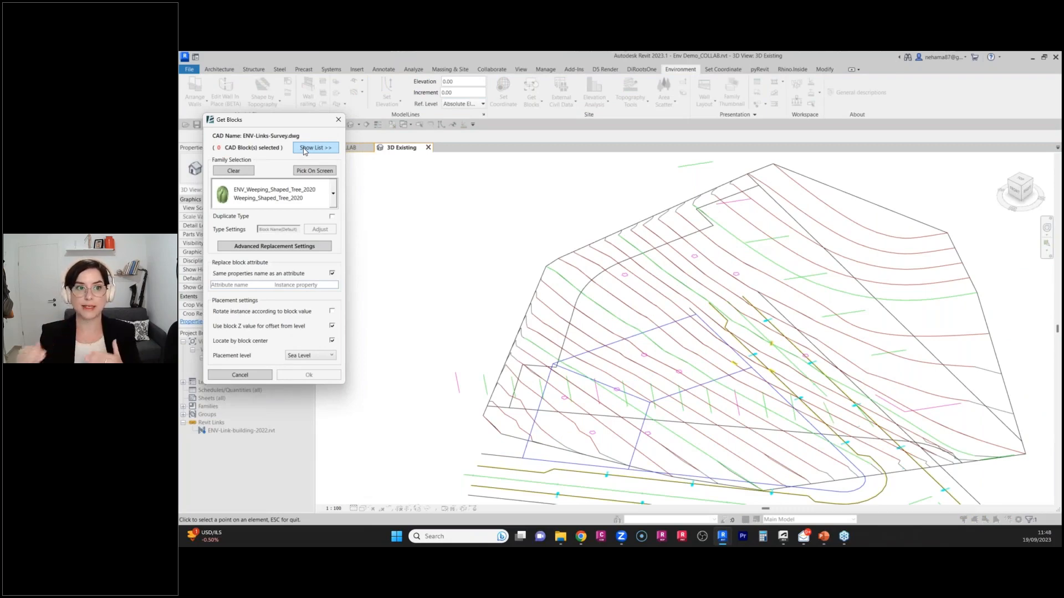
{"action": "left_click", "coordinate": [304, 150]}
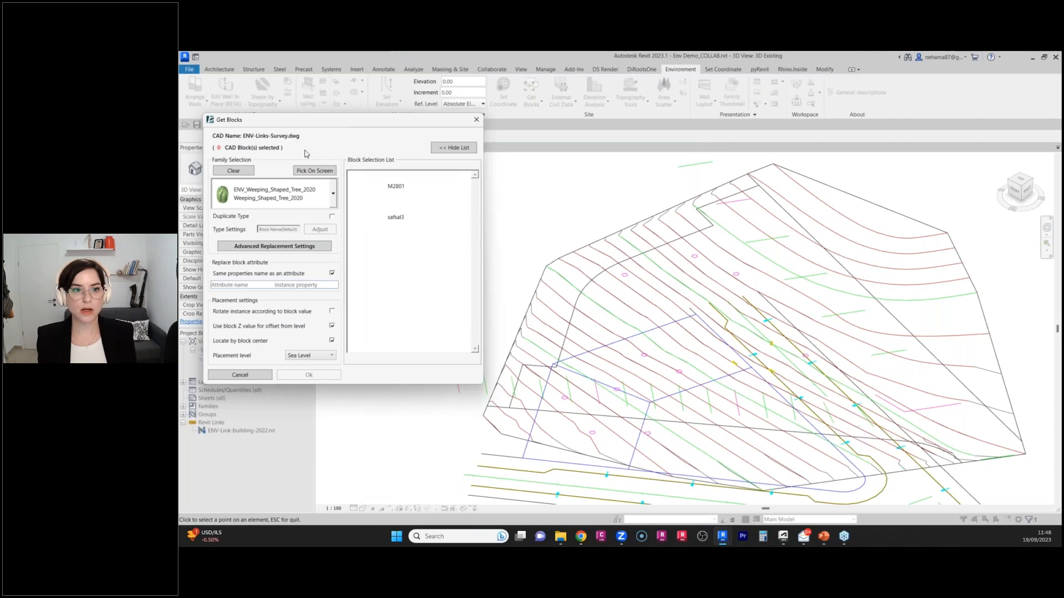
{"action": "left_click", "coordinate": [373, 194]}
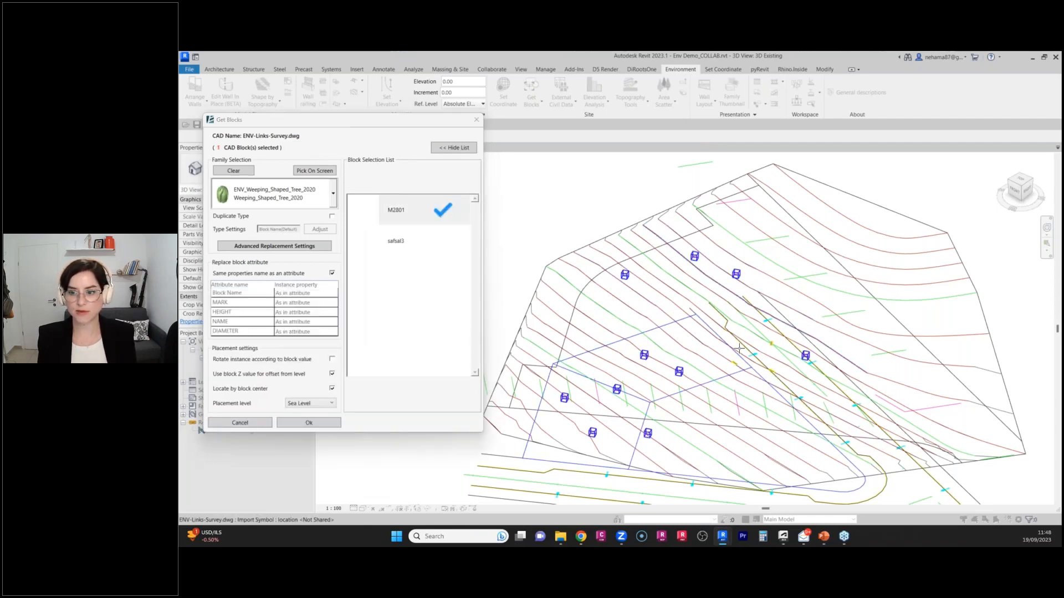
{"action": "scroll", "coordinate": [809, 326], "scroll_direction": "up", "scroll_amount": 4}
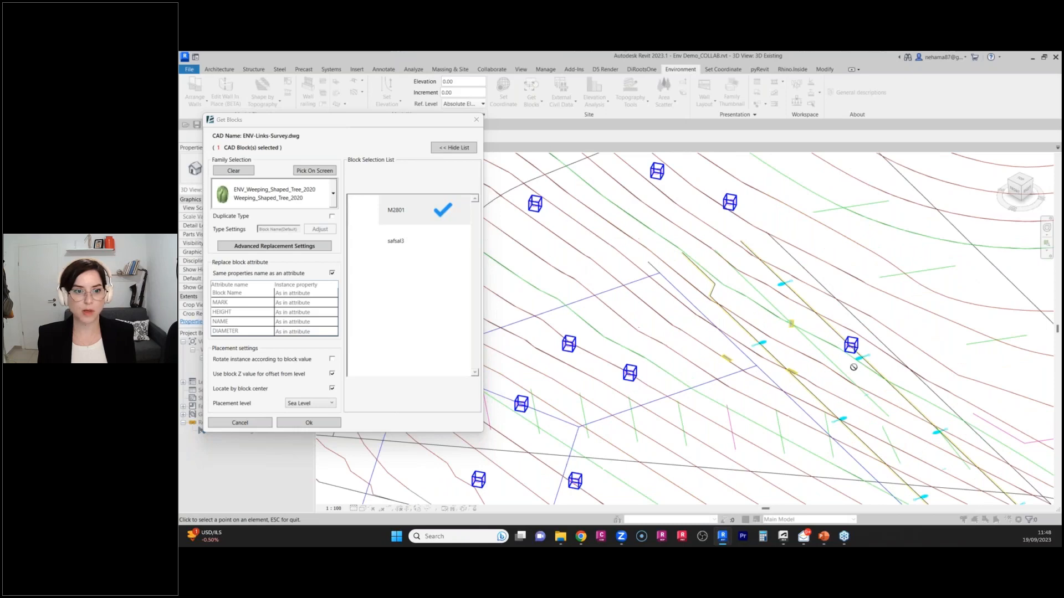
{"action": "left_click", "coordinate": [379, 243]}
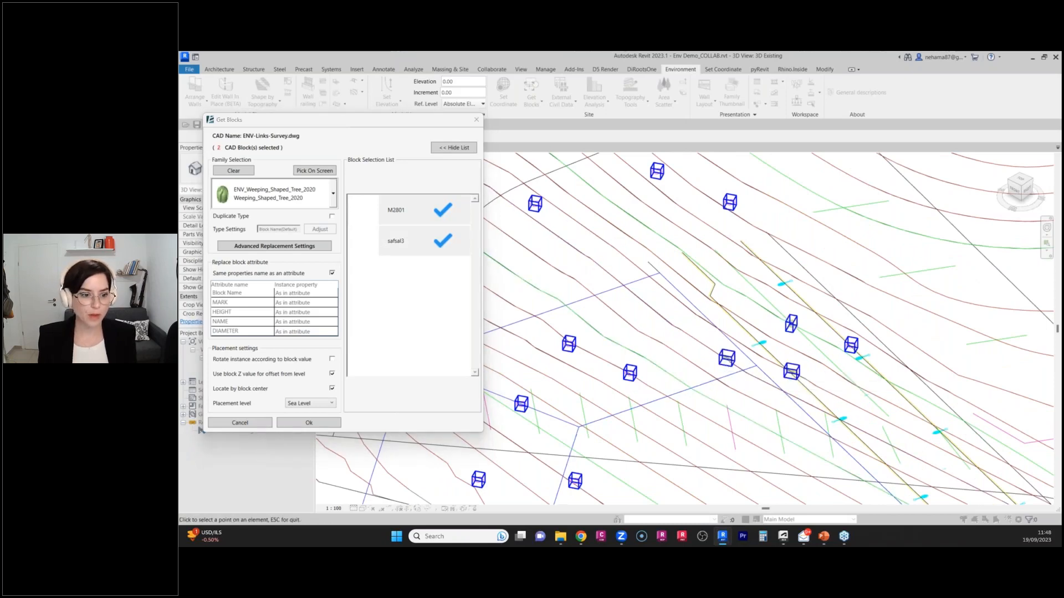
In the advanced replacement settings, assign the Existing Tree type of ENV_Tree_Geometry_Metric_2020 to the M2801 block.
{"action": "left_click", "coordinate": [266, 246]}
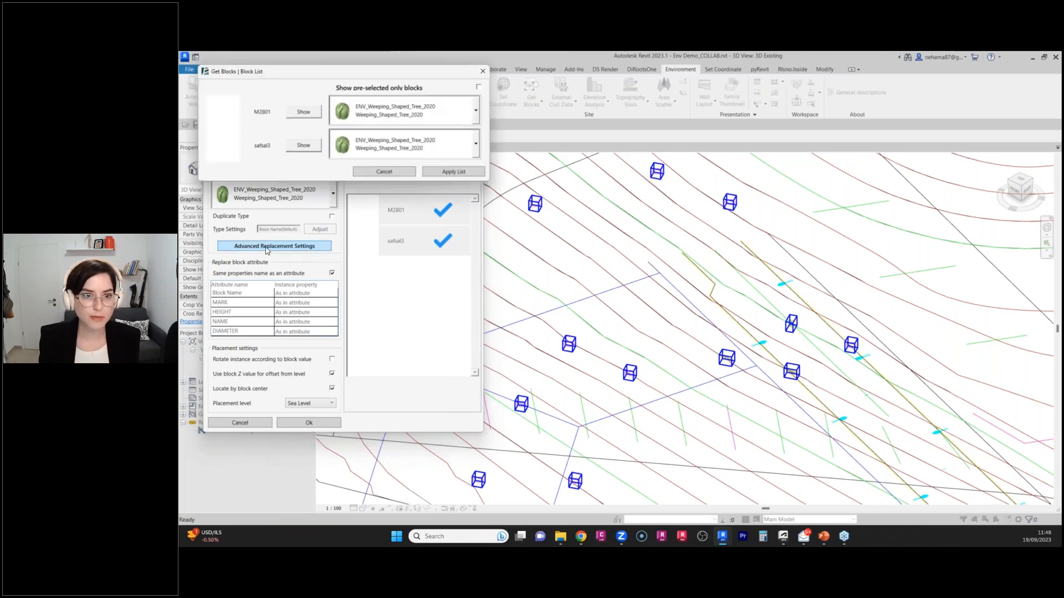
{"action": "left_click", "coordinate": [302, 112]}
{"action": "left_click", "coordinate": [479, 111]}
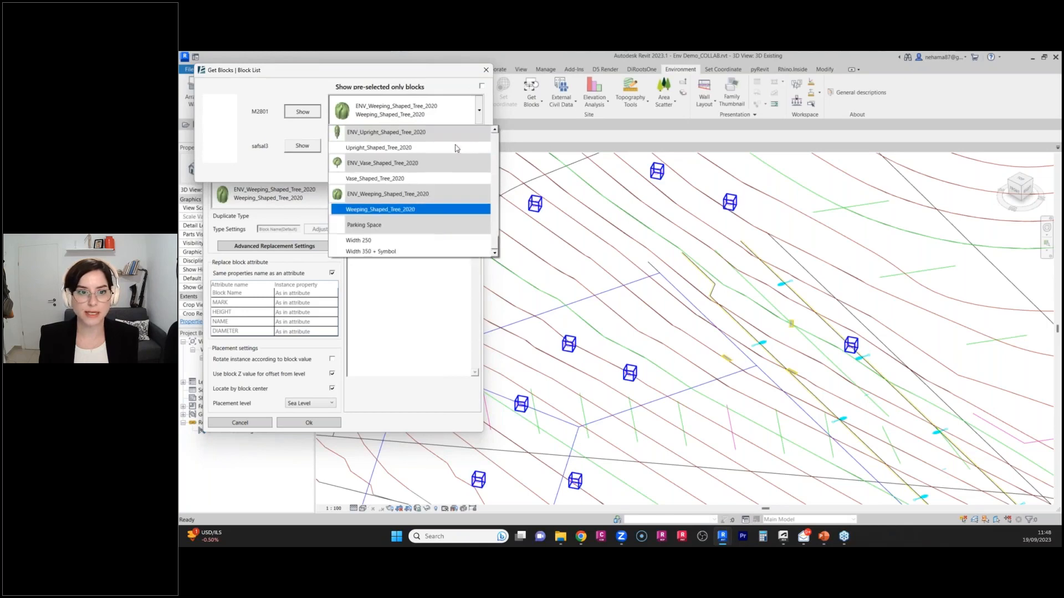
{"action": "scroll", "coordinate": [432, 210], "scroll_direction": "down", "scroll_amount": 6}
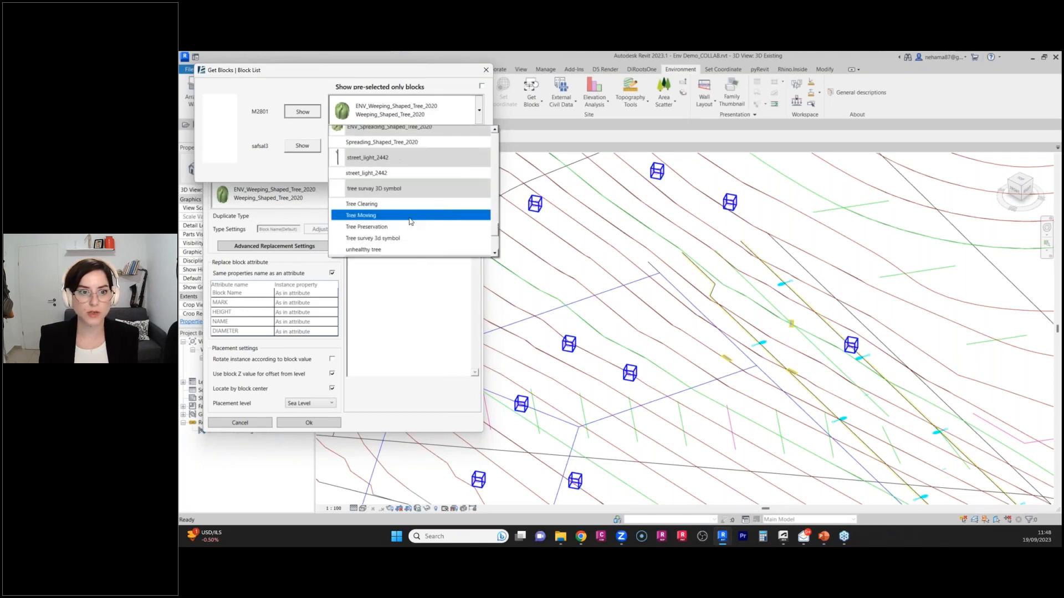
{"action": "scroll", "coordinate": [410, 221], "scroll_direction": "up", "scroll_amount": 10}
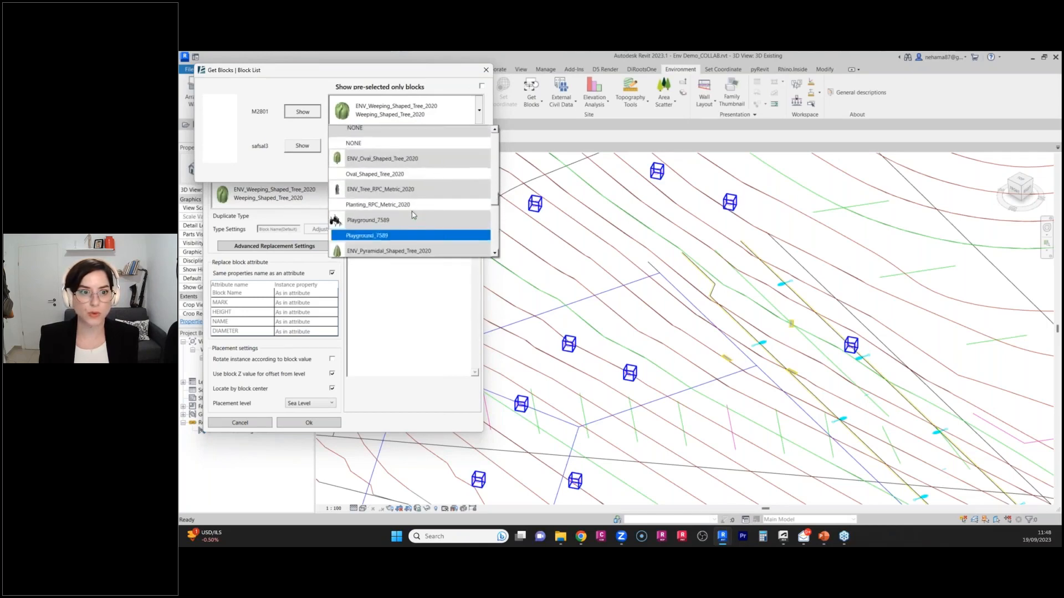
{"action": "scroll", "coordinate": [413, 215], "scroll_direction": "down", "scroll_amount": 5}
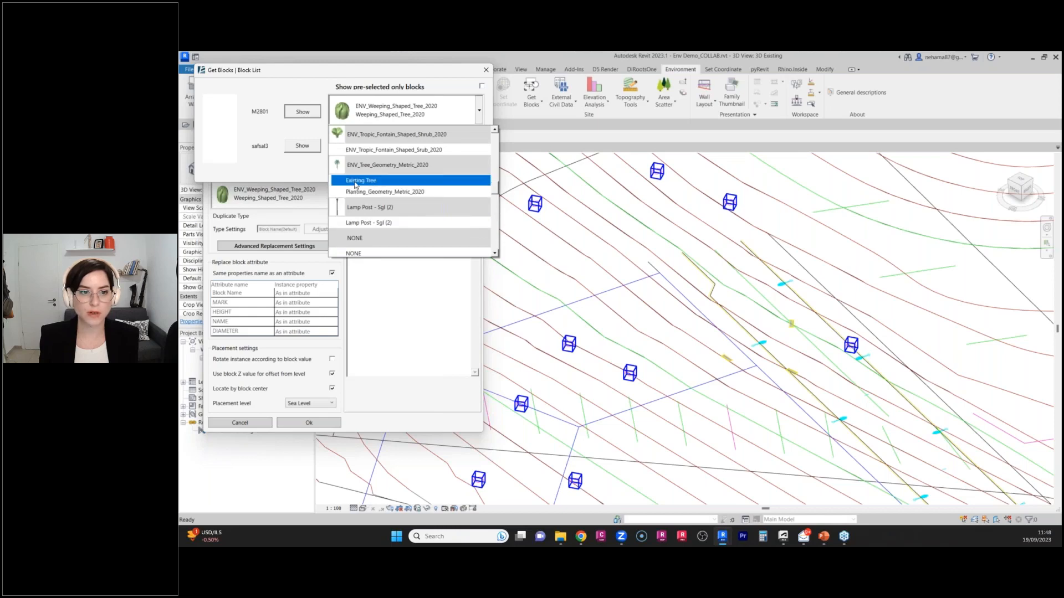
{"action": "left_click", "coordinate": [362, 182]}
Highlight the safsal3 blocks in the view and assign them the Outdoor Modern Bench1 type banca 1.8 M.
{"action": "left_click", "coordinate": [301, 146]}
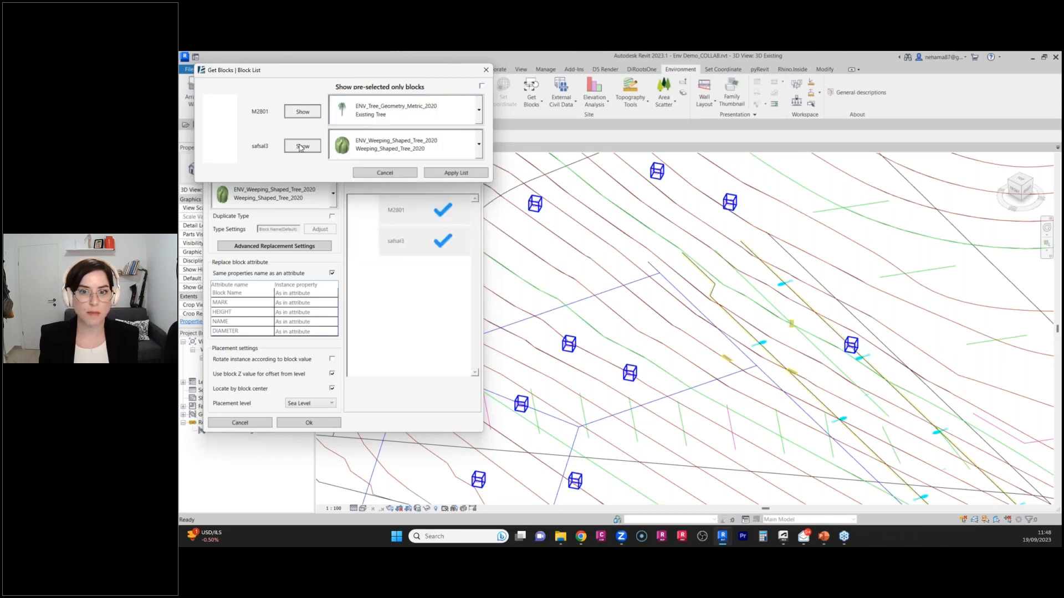
{"action": "left_click", "coordinate": [479, 146]}
{"action": "scroll", "coordinate": [446, 221], "scroll_direction": "up", "scroll_amount": 10}
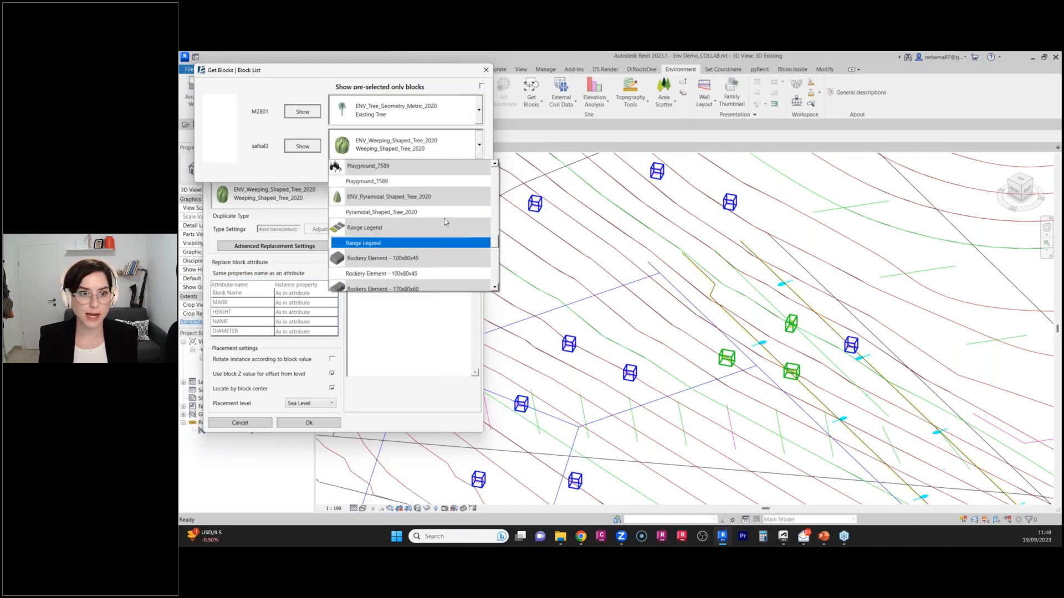
{"action": "scroll", "coordinate": [446, 222], "scroll_direction": "up", "scroll_amount": 15}
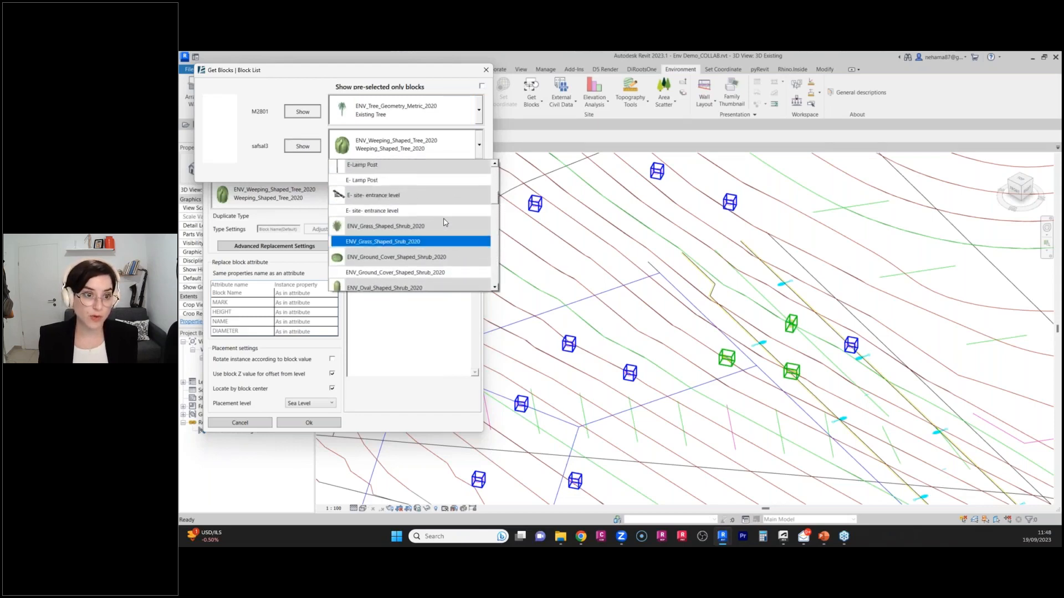
{"action": "scroll", "coordinate": [443, 225], "scroll_direction": "up", "scroll_amount": 10}
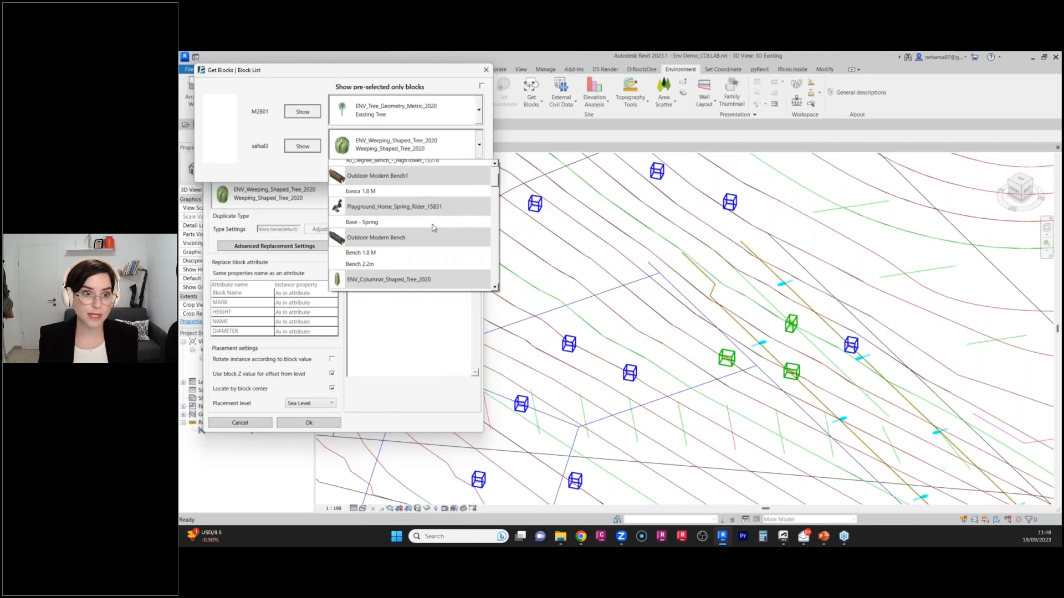
{"action": "left_click", "coordinate": [372, 193]}
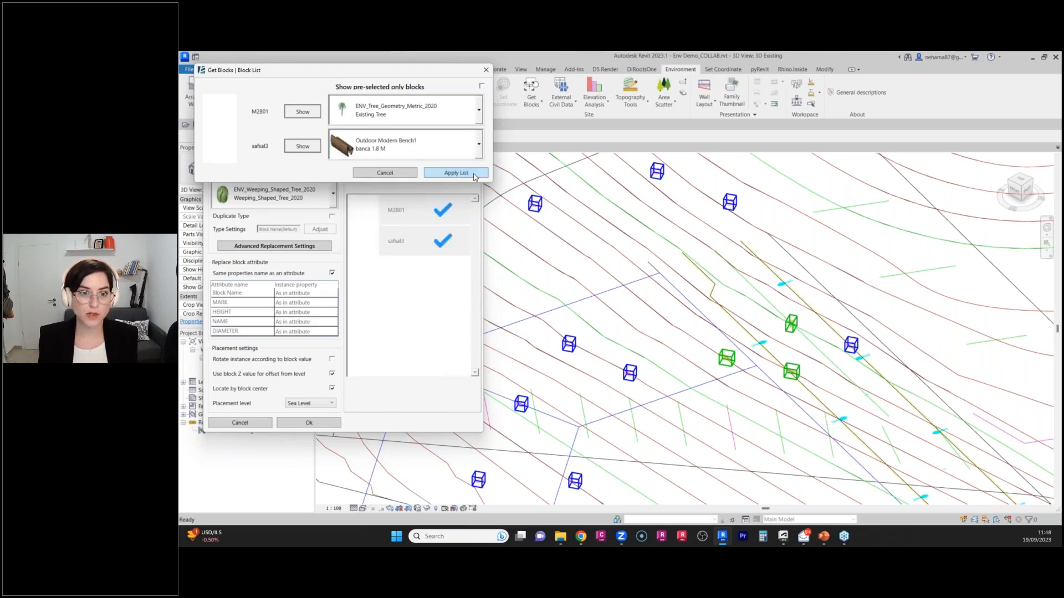
Apply the family assignments for the M2801 and safsal3 blocks and collapse the block list.
{"action": "left_click", "coordinate": [451, 172]}
{"action": "left_click", "coordinate": [464, 148]}
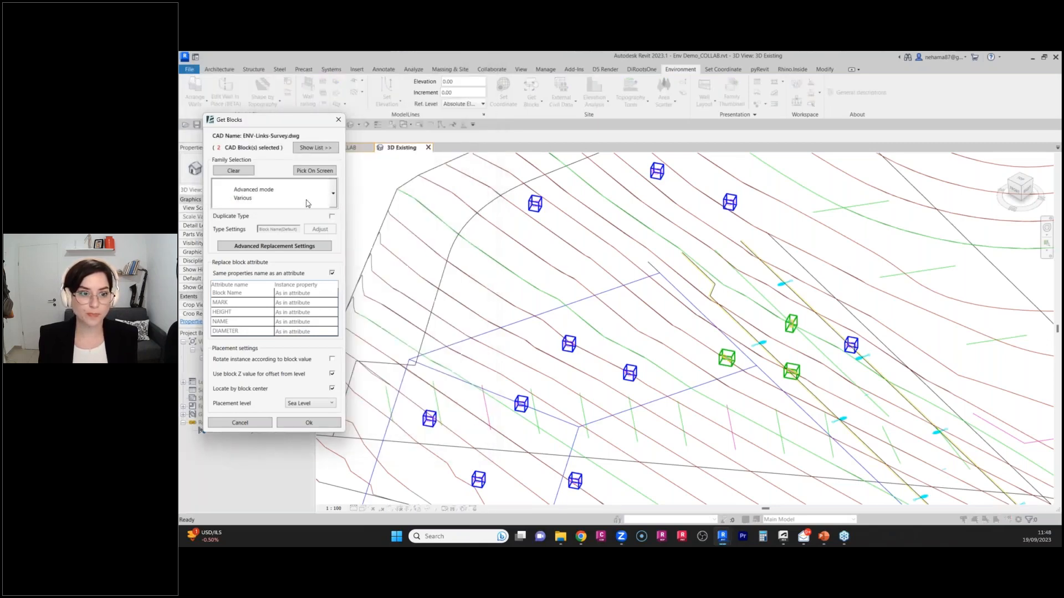
{"action": "scroll", "coordinate": [853, 365], "scroll_direction": "up", "scroll_amount": 3}
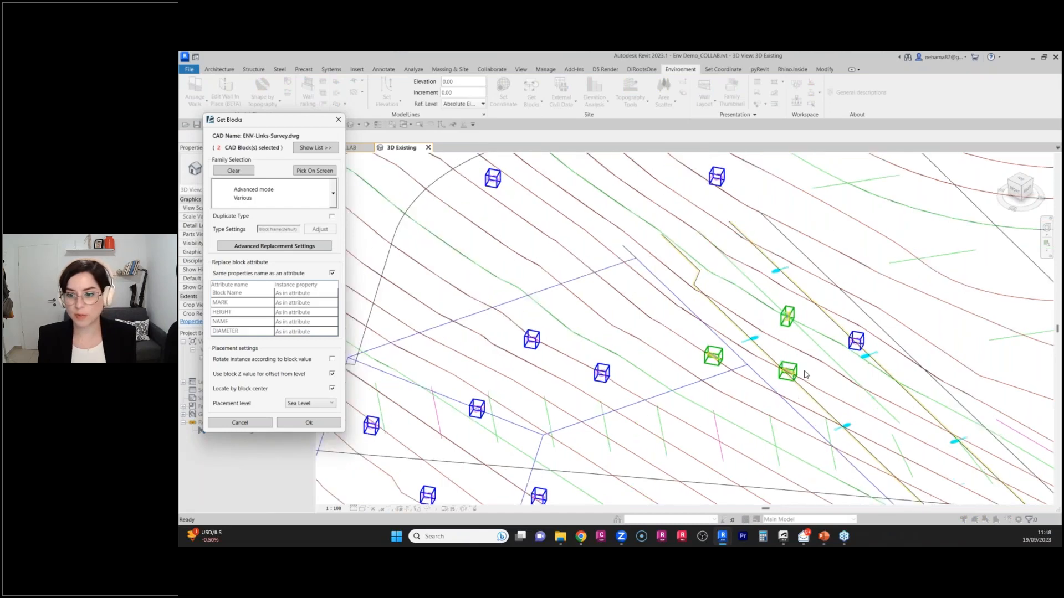
{"action": "scroll", "coordinate": [560, 342], "scroll_direction": "down", "scroll_amount": 1}
{"action": "scroll", "coordinate": [559, 342], "scroll_direction": "down", "scroll_amount": 2}
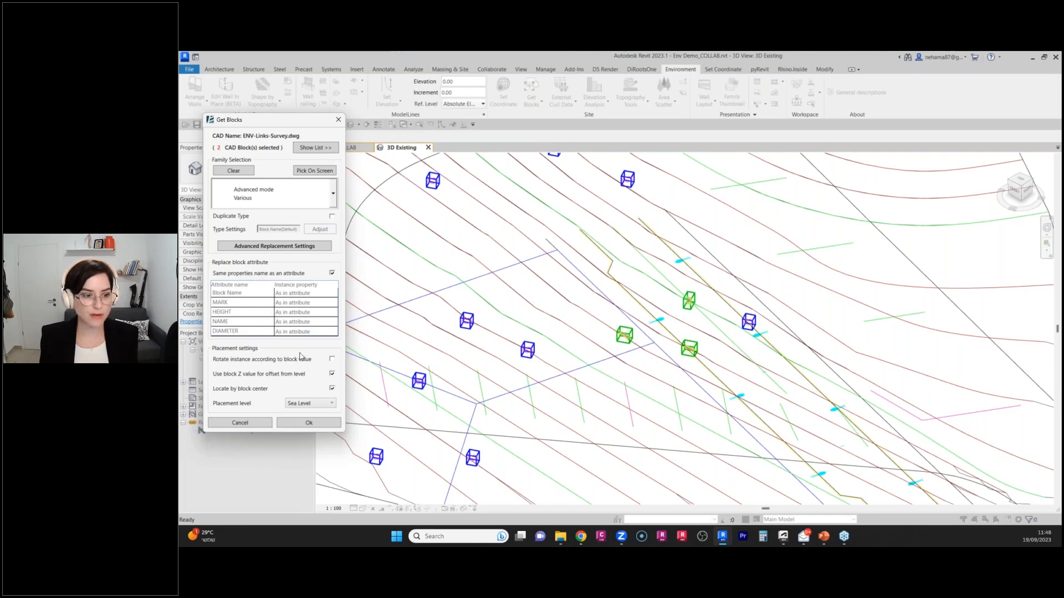
Enable rotating instances according to the block value, then replace the survey blocks with the assigned Revit families.
{"action": "left_click", "coordinate": [331, 373]}
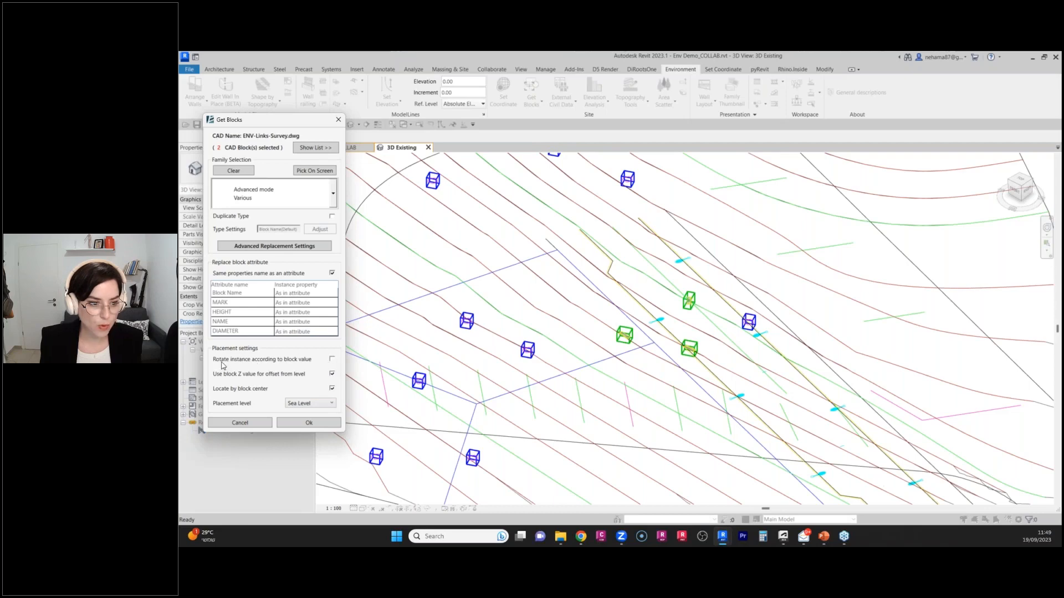
{"action": "left_click", "coordinate": [333, 360]}
{"action": "scroll", "coordinate": [708, 337], "scroll_direction": "up", "scroll_amount": 4}
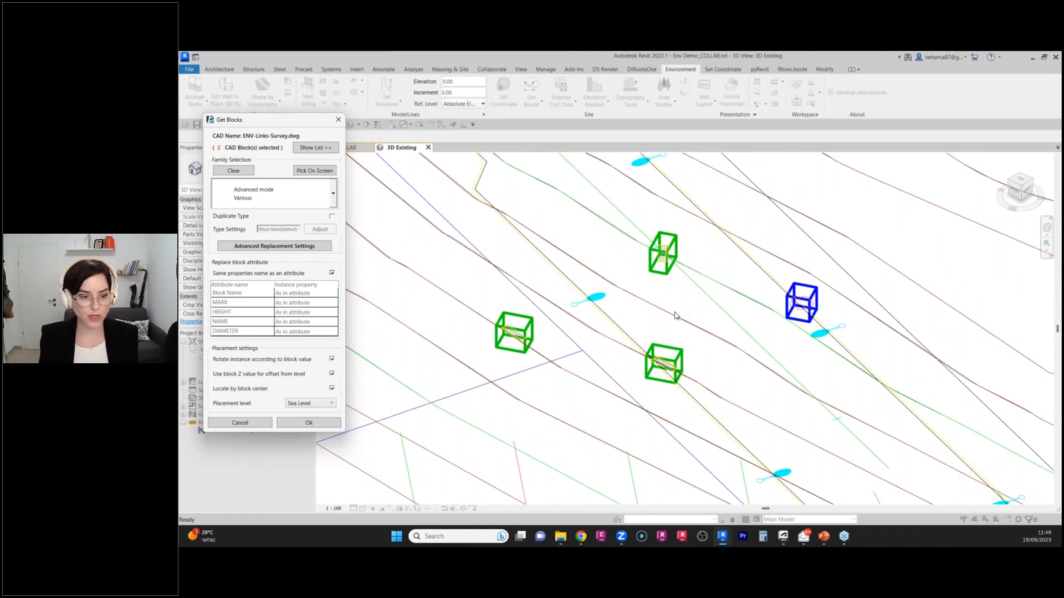
{"action": "scroll", "coordinate": [679, 310], "scroll_direction": "down", "scroll_amount": 6}
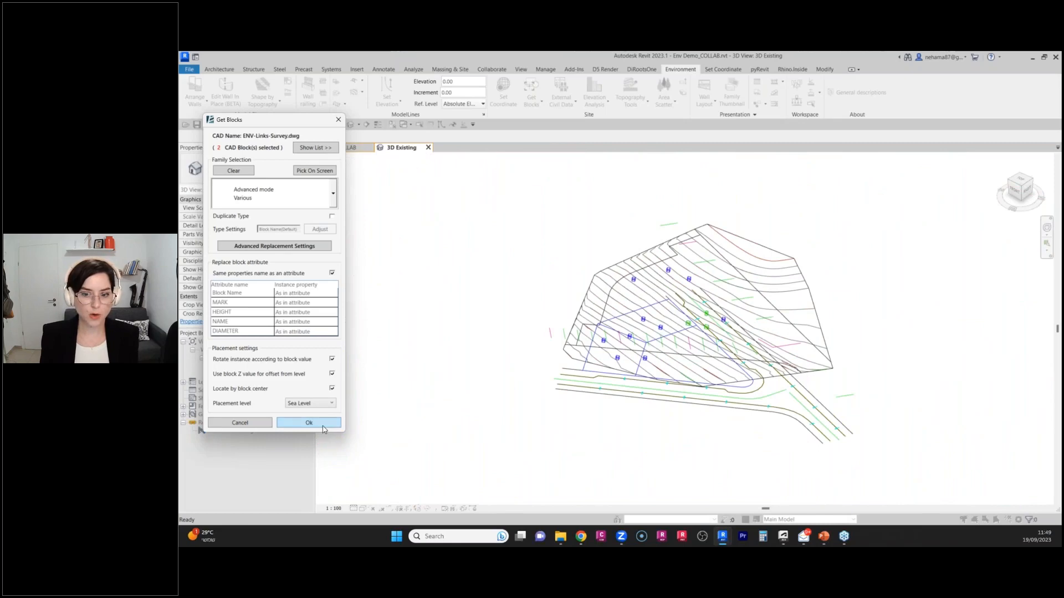
{"action": "left_click", "coordinate": [309, 423]}
Inspect the placed benches and examine the block attributes stored in the properties of the tree beside them.
{"action": "scroll", "coordinate": [733, 388], "scroll_direction": "up", "scroll_amount": 4}
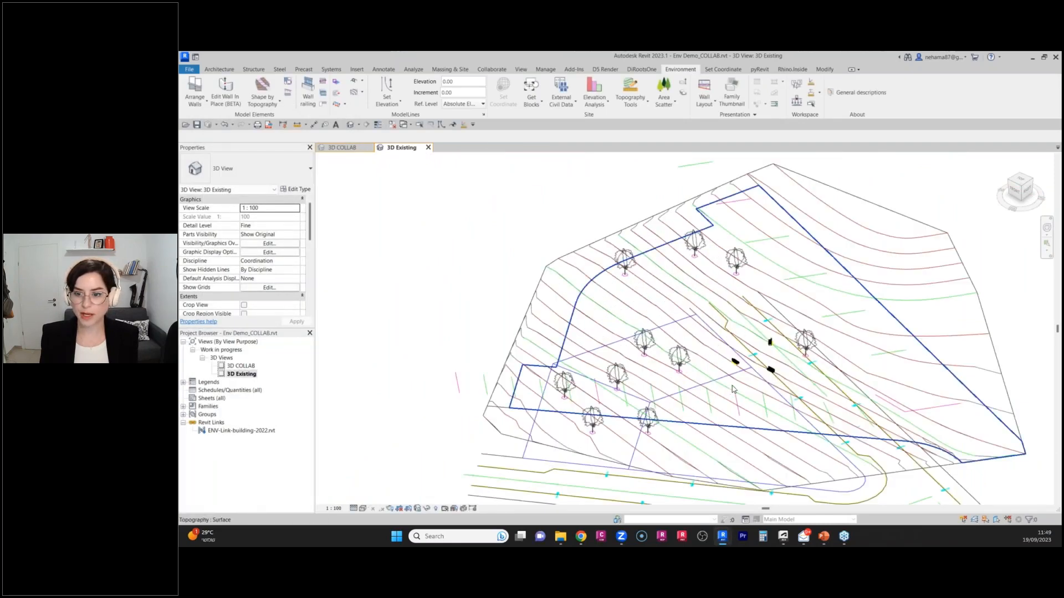
{"action": "scroll", "coordinate": [733, 385], "scroll_direction": "up", "scroll_amount": 5}
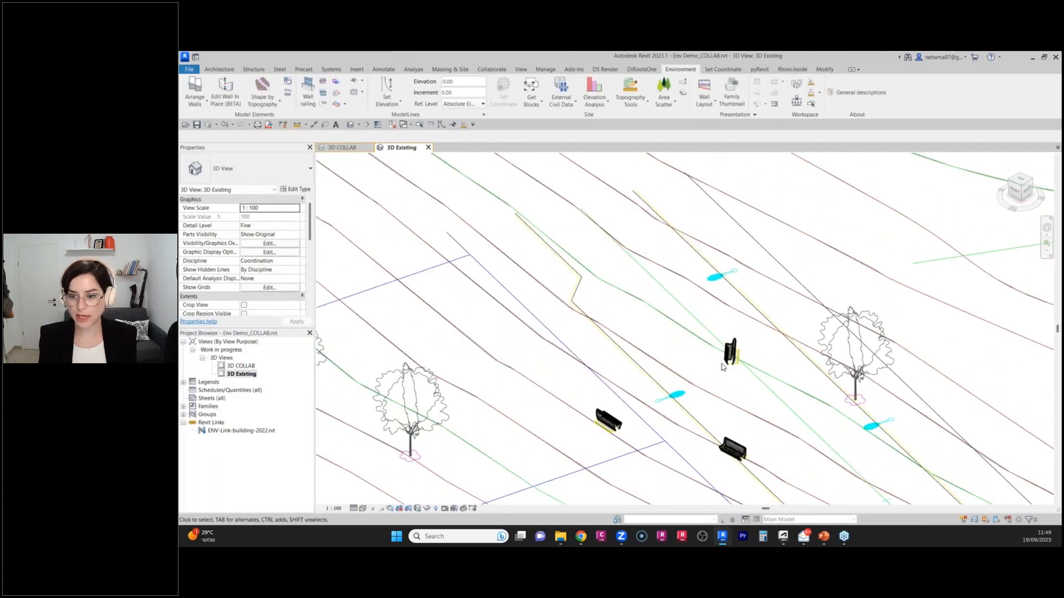
{"action": "left_click", "coordinate": [856, 349]}
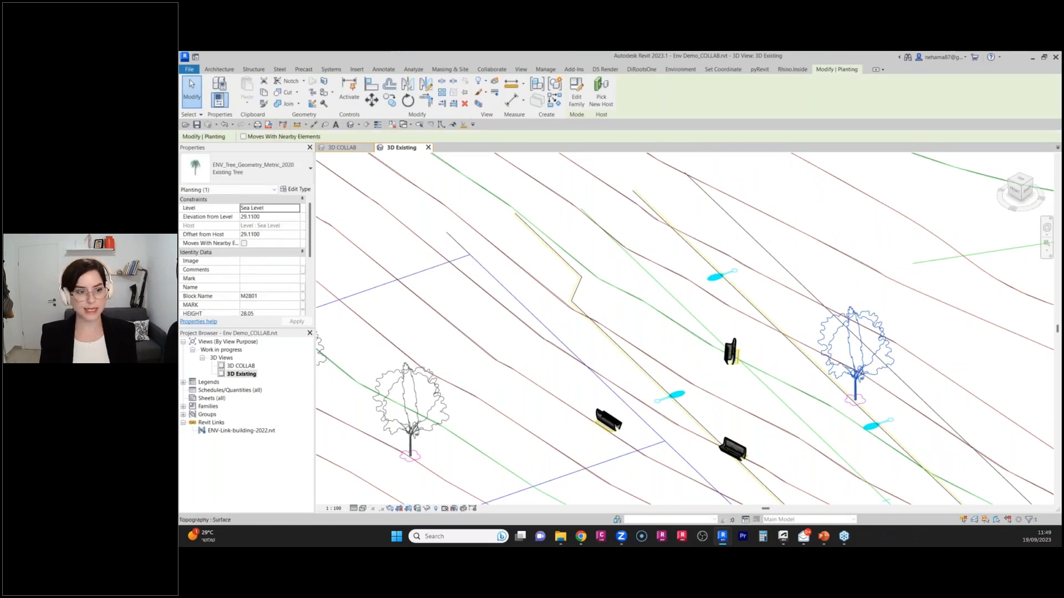
{"action": "scroll", "coordinate": [191, 233], "scroll_direction": "down", "scroll_amount": 3}
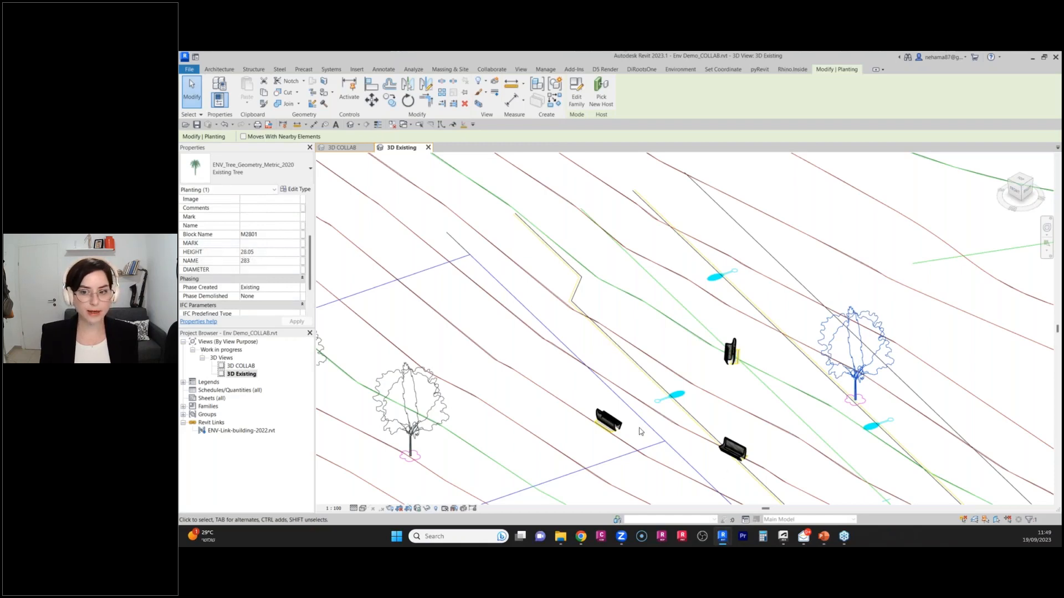
{"action": "scroll", "coordinate": [640, 431], "scroll_direction": "down", "scroll_amount": 5}
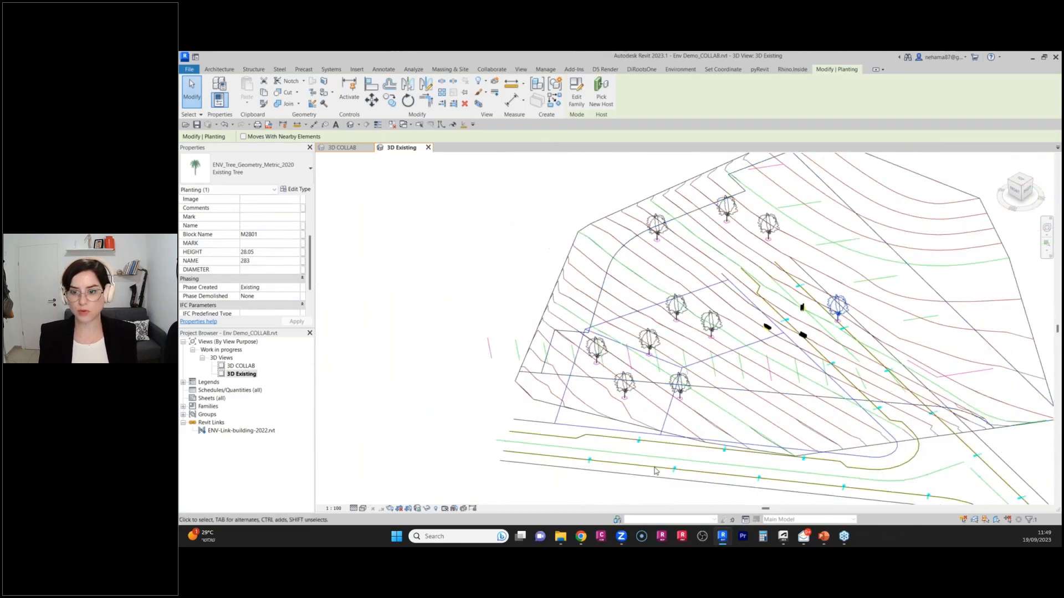
Select the six trees floating below the terrain in a side view and pick the topography surface as their new host.
{"action": "middle_click_drag", "start_coordinate": [684, 459], "coordinate": [696, 341], "text": "shift"}
{"action": "left_click", "coordinate": [753, 396]}
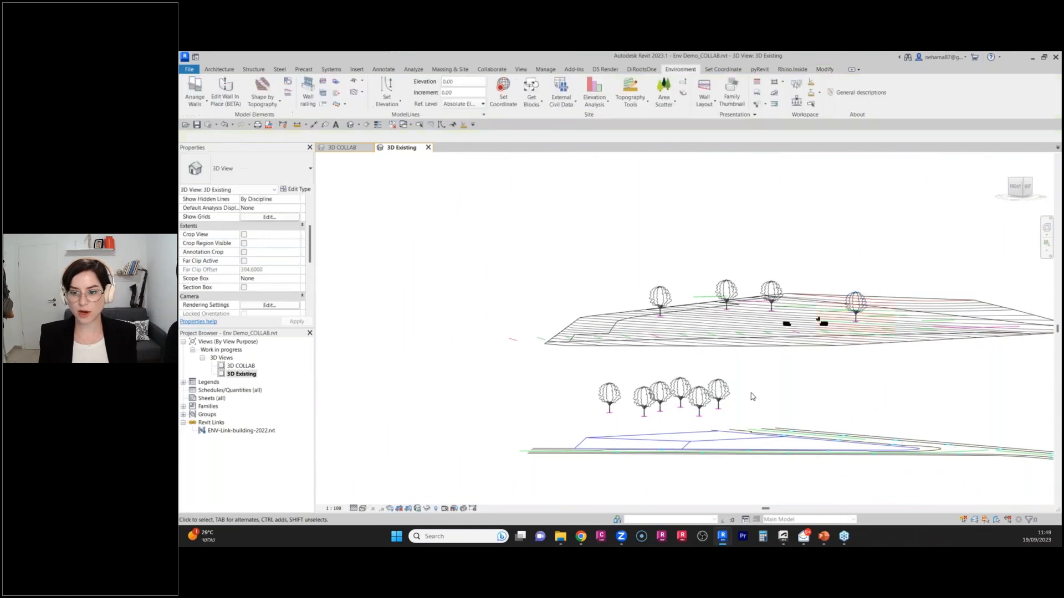
{"action": "scroll", "coordinate": [714, 400], "scroll_direction": "up", "scroll_amount": 1}
{"action": "scroll", "coordinate": [687, 437], "scroll_direction": "up", "scroll_amount": 3}
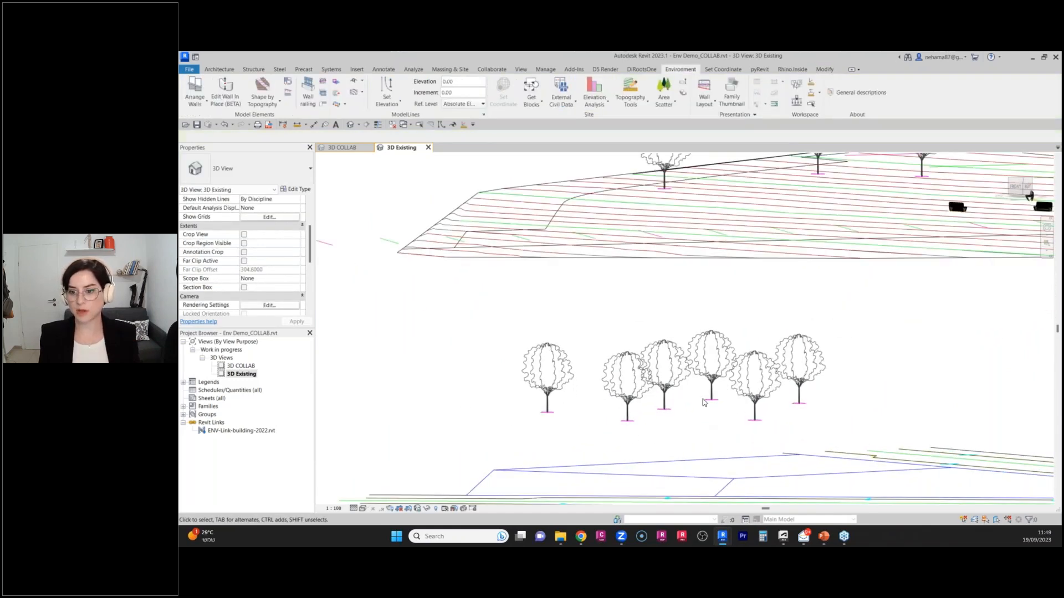
{"action": "scroll", "coordinate": [702, 403], "scroll_direction": "down", "scroll_amount": 3}
{"action": "left_click_drag", "start_coordinate": [784, 409], "coordinate": [579, 348]}
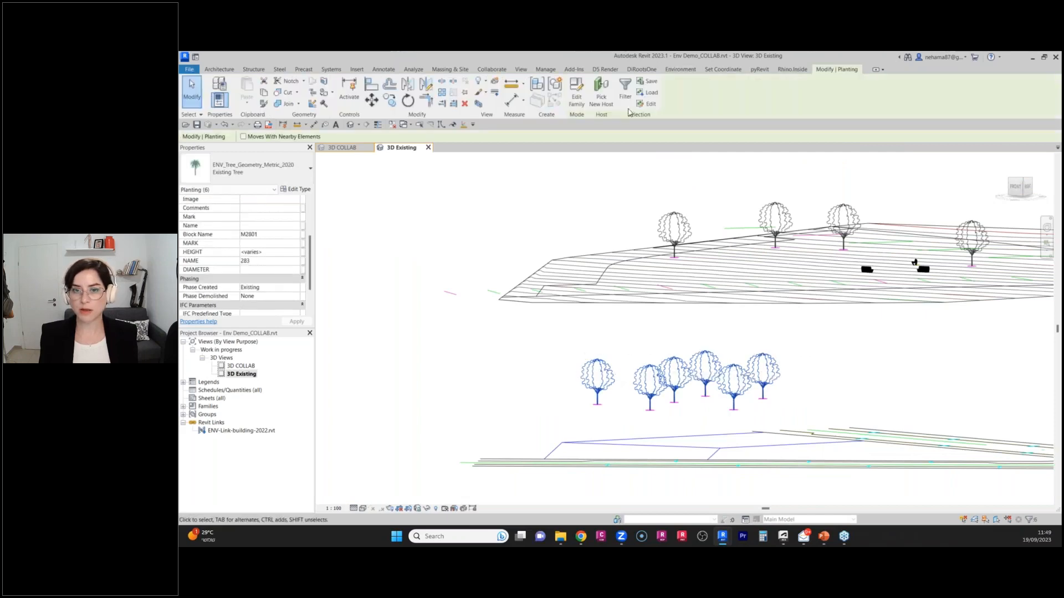
{"action": "left_click", "coordinate": [603, 92]}
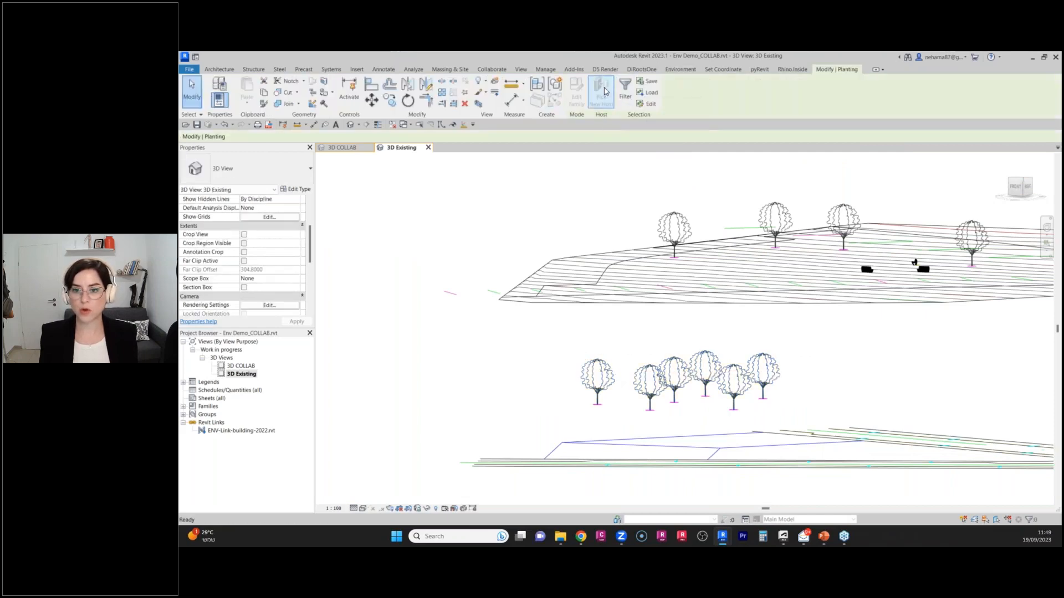
{"action": "left_click", "coordinate": [638, 269]}
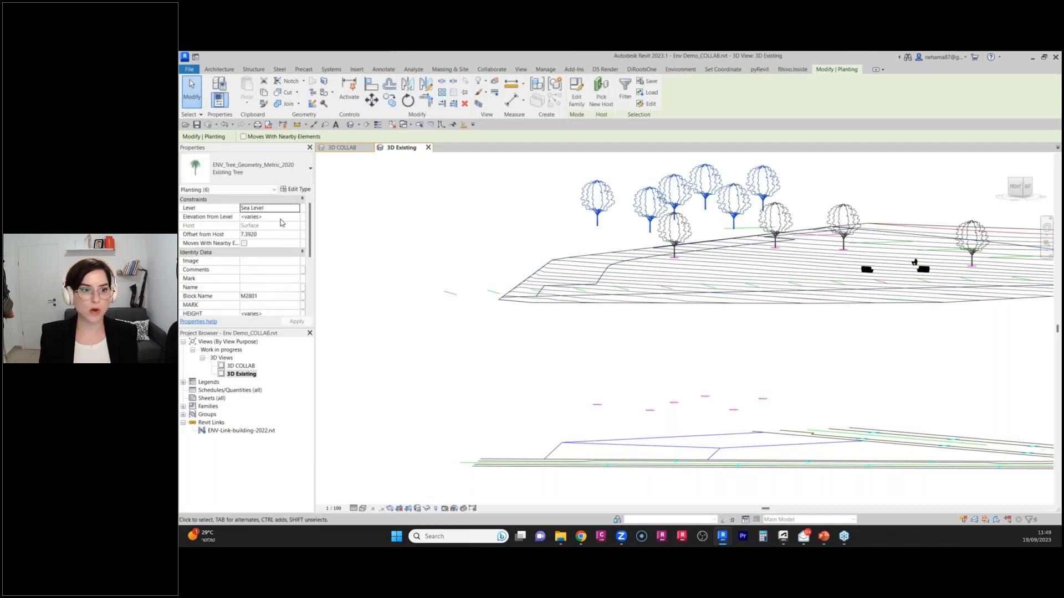
Set the Offset from Host of the six rehosted trees to 0 and check their placement on the terrain.
{"action": "left_click", "coordinate": [283, 235]}
{"action": "type", "text": "0"}
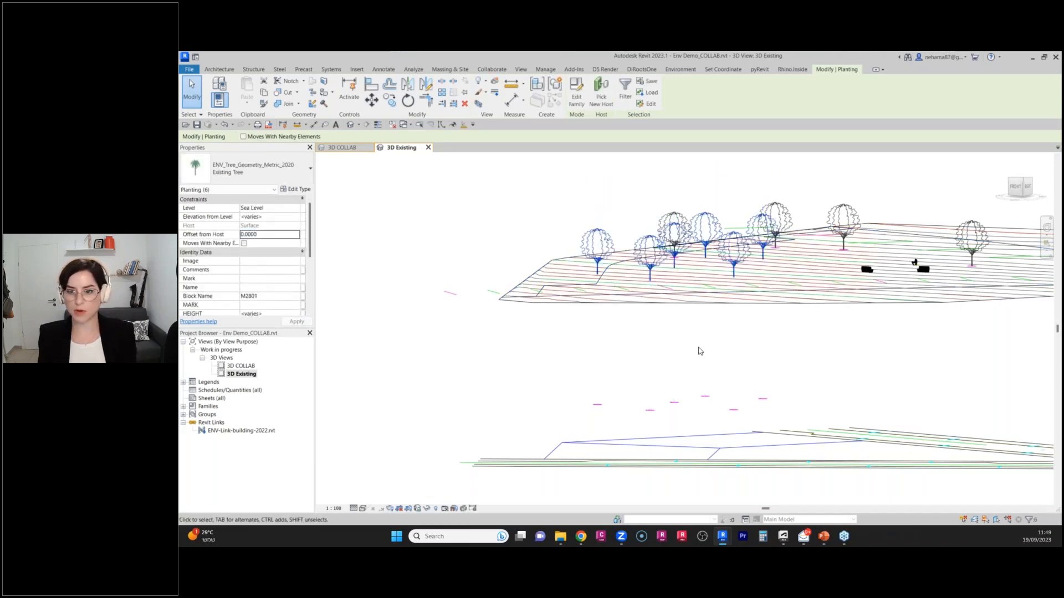
{"action": "left_click", "coordinate": [706, 352]}
{"action": "middle_click_drag", "start_coordinate": [705, 352], "coordinate": [893, 390], "text": "shift"}
{"action": "middle_click_drag", "start_coordinate": [848, 417], "coordinate": [610, 441]}
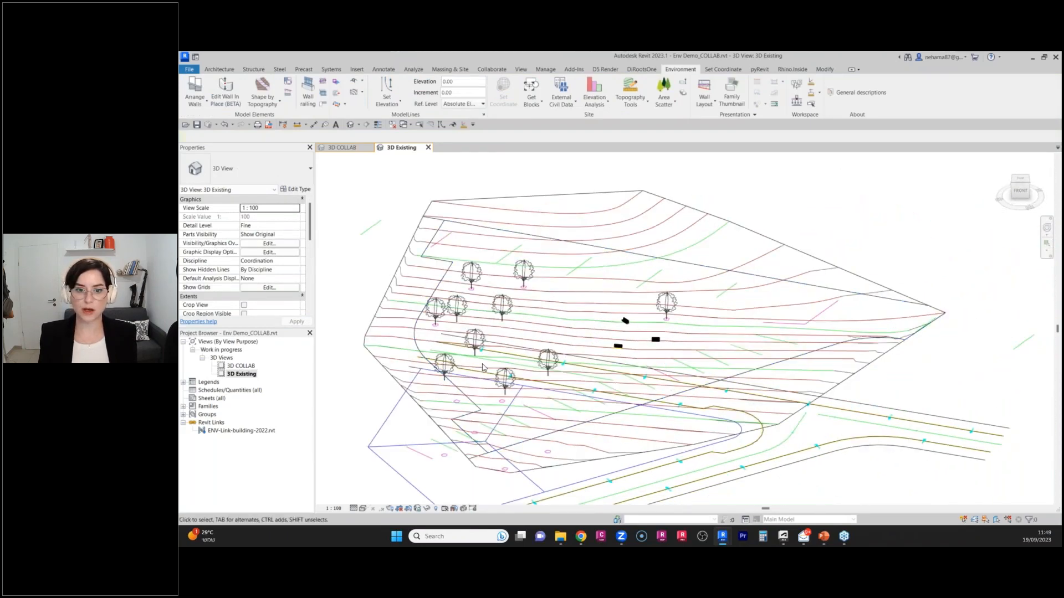
{"action": "scroll", "coordinate": [491, 359], "scroll_direction": "up", "scroll_amount": 2}
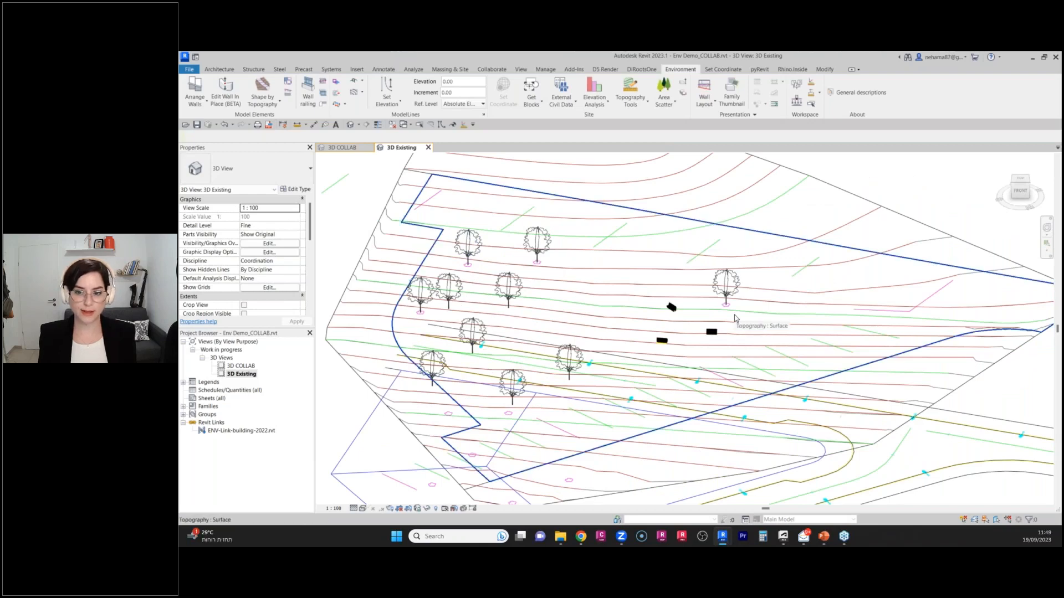
{"action": "scroll", "coordinate": [708, 315], "scroll_direction": "down", "scroll_amount": 4}
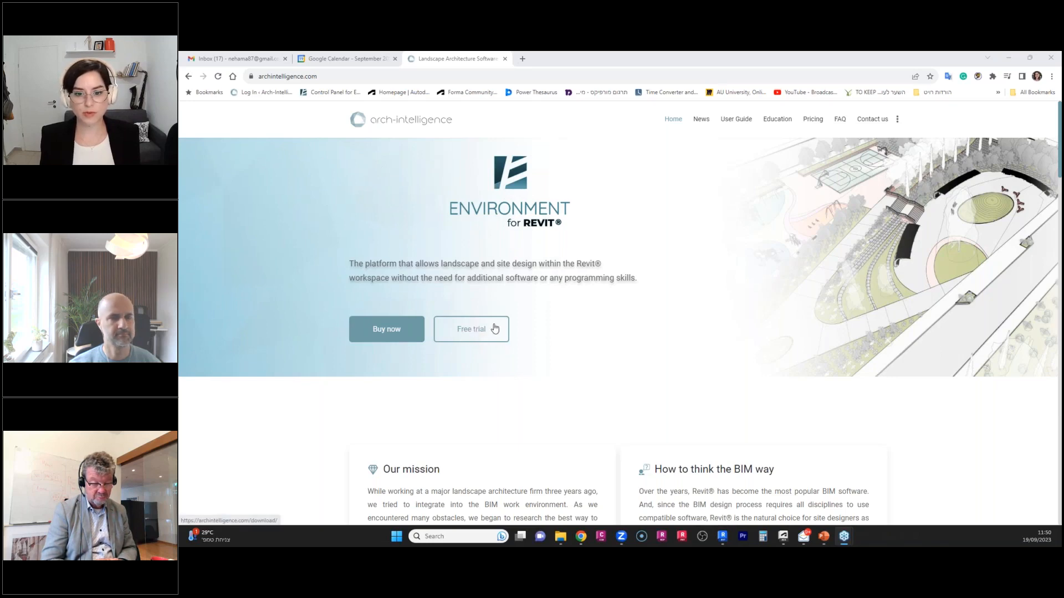
Switch to the archintelligence.com website and look through the Environment for Revit home page.
{"action": "scroll", "coordinate": [919, 308], "scroll_direction": "down", "scroll_amount": 15}
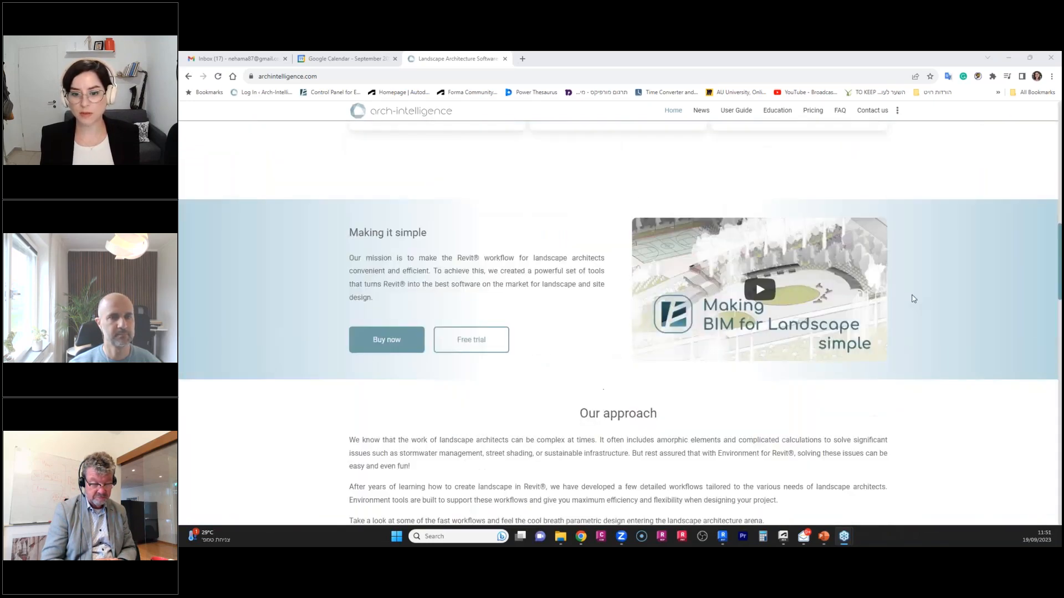
{"action": "scroll", "coordinate": [922, 309], "scroll_direction": "down", "scroll_amount": 10}
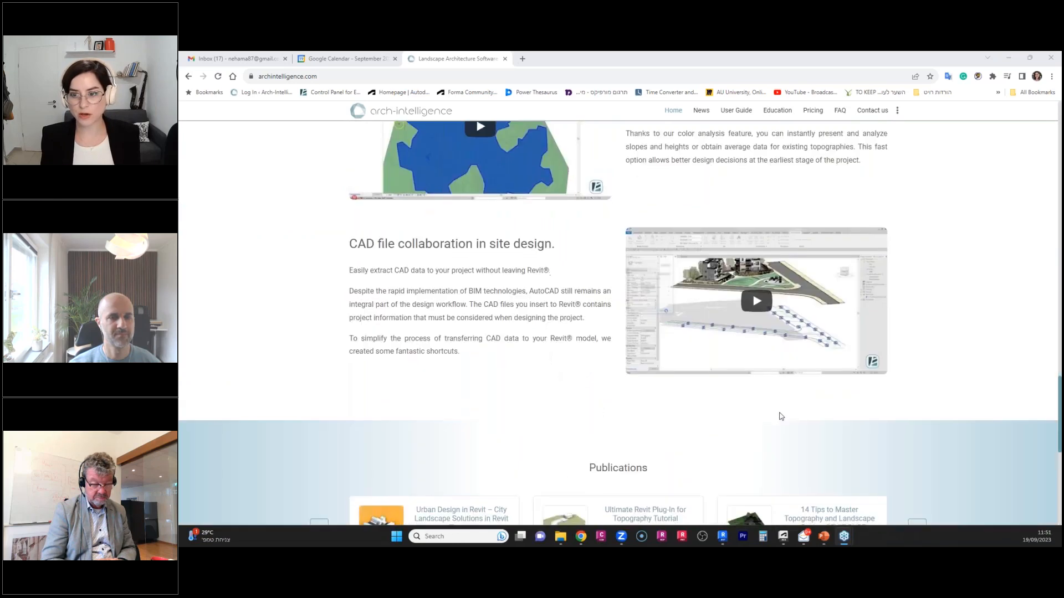
{"action": "scroll", "coordinate": [822, 427], "scroll_direction": "up", "scroll_amount": 20}
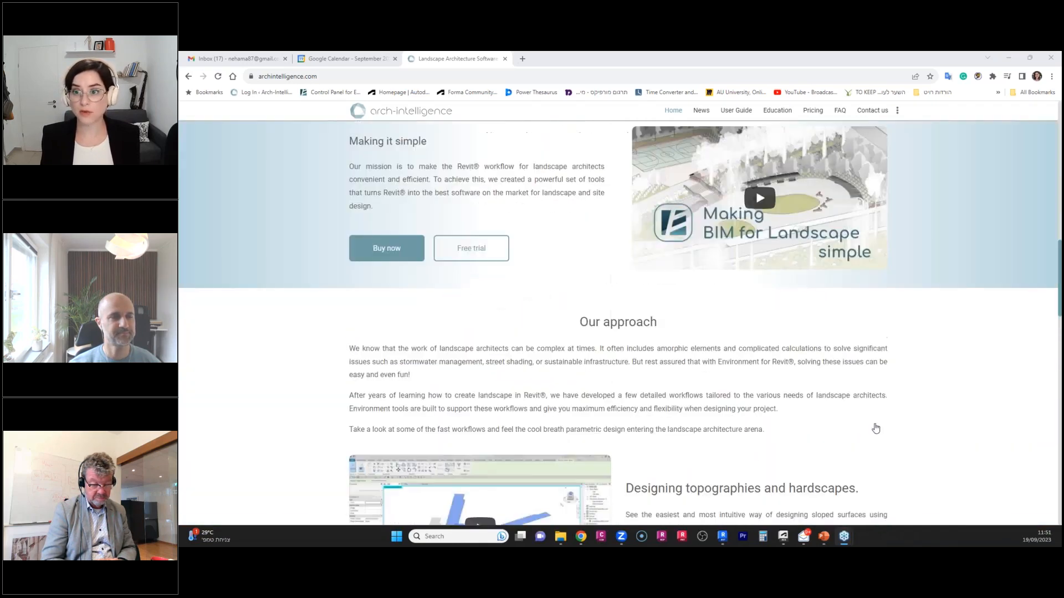
{"action": "scroll", "coordinate": [877, 427], "scroll_direction": "up", "scroll_amount": 10}
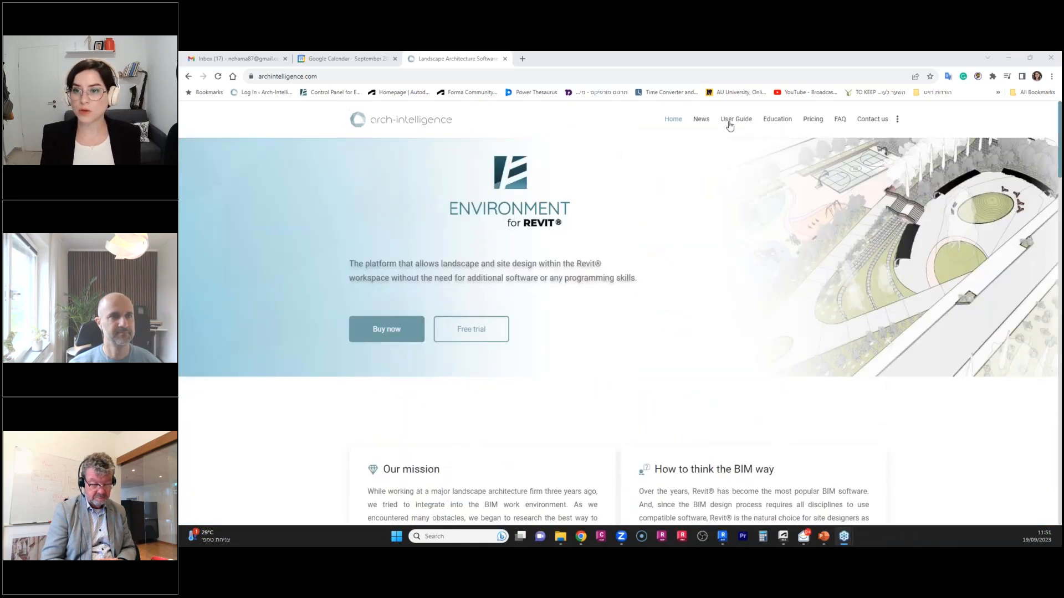
Open the website's User Guide and review the Arrange Walls and Stretch Walls instructions.
{"action": "left_click", "coordinate": [733, 121]}
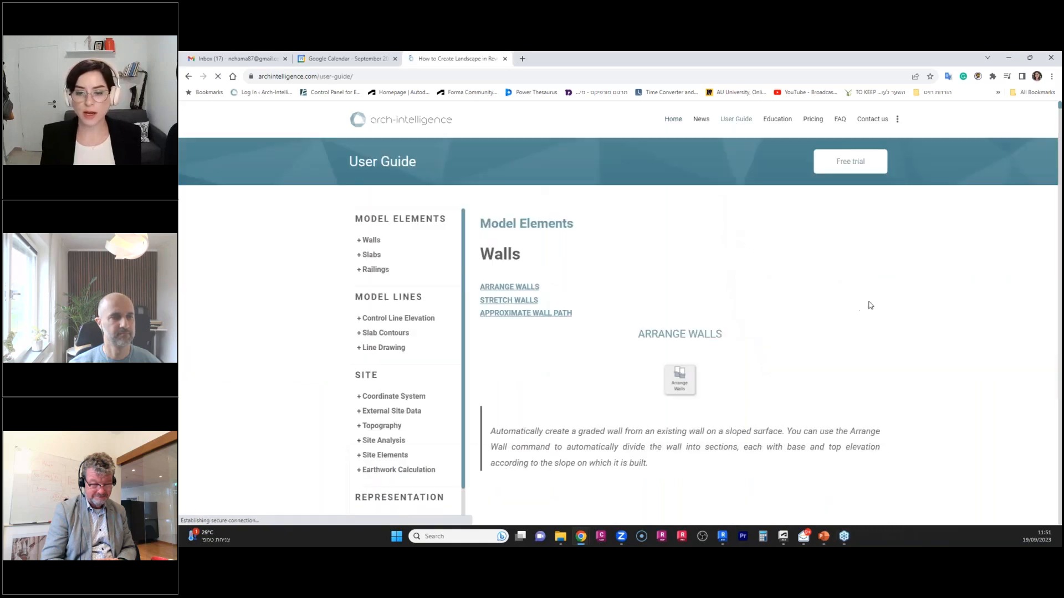
{"action": "scroll", "coordinate": [856, 306], "scroll_direction": "down", "scroll_amount": 10}
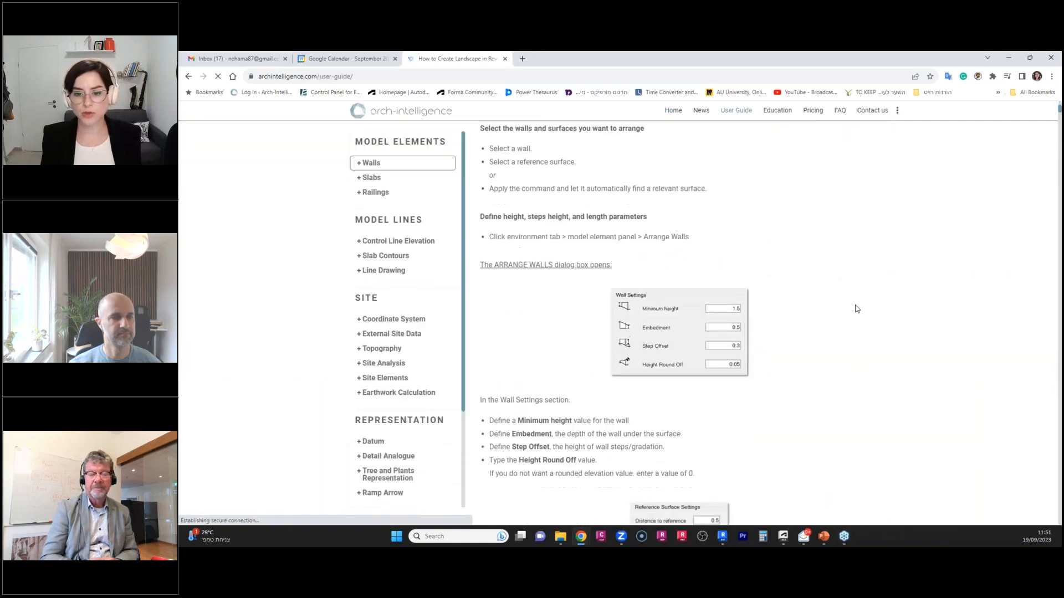
{"action": "scroll", "coordinate": [857, 309], "scroll_direction": "down", "scroll_amount": 4}
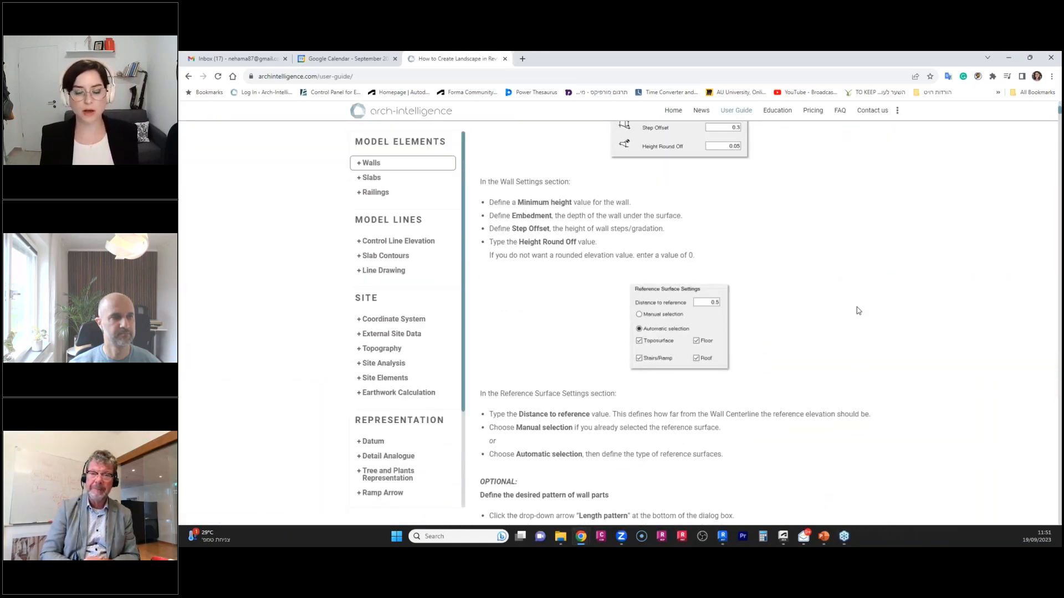
{"action": "scroll", "coordinate": [856, 310], "scroll_direction": "down", "scroll_amount": 12}
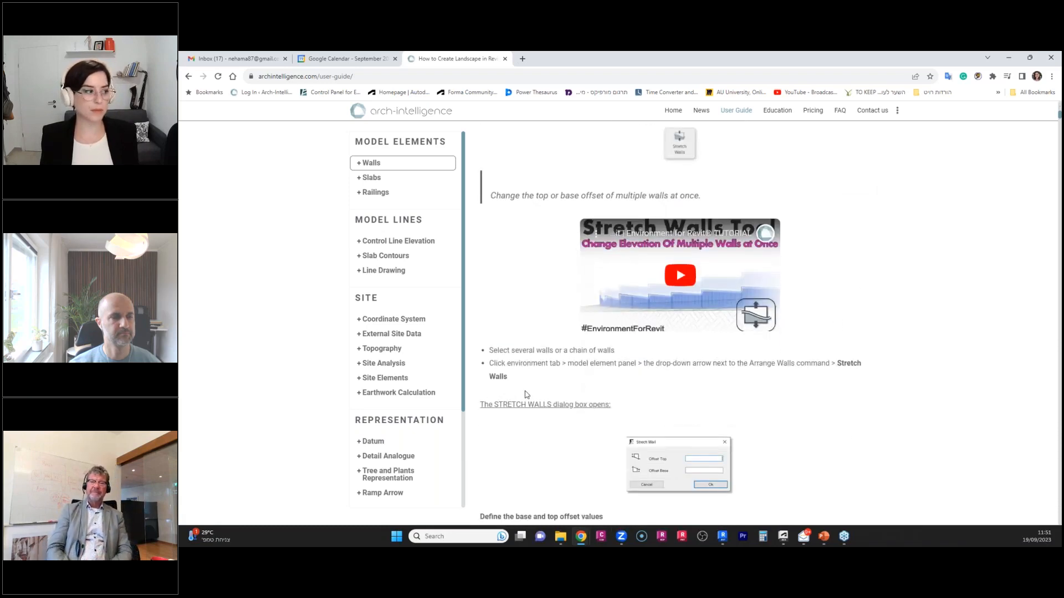